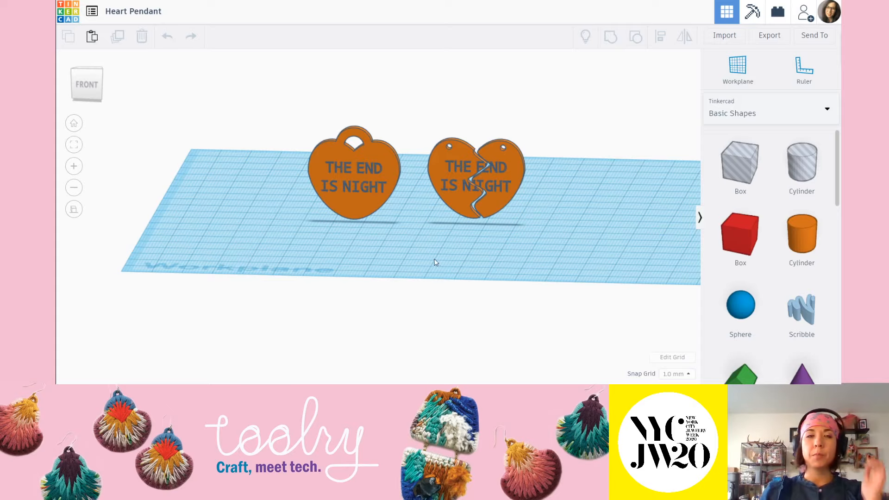
Step: Examine the two finished heart pendants, one with a loop on top and one split into two halves
right_click_drag(444, 262, 414, 232)
middle_click_drag(475, 250, 456, 279)
right_click_drag(458, 282, 440, 249)
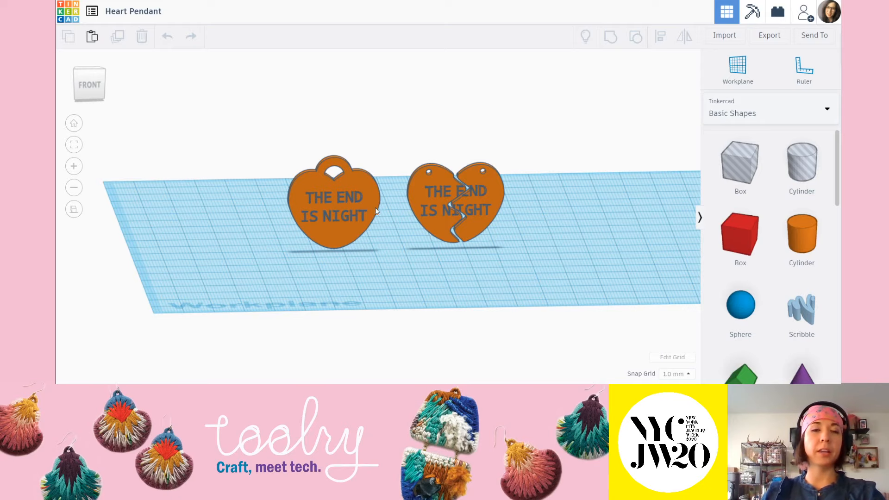
scroll(330, 186, "up", 5)
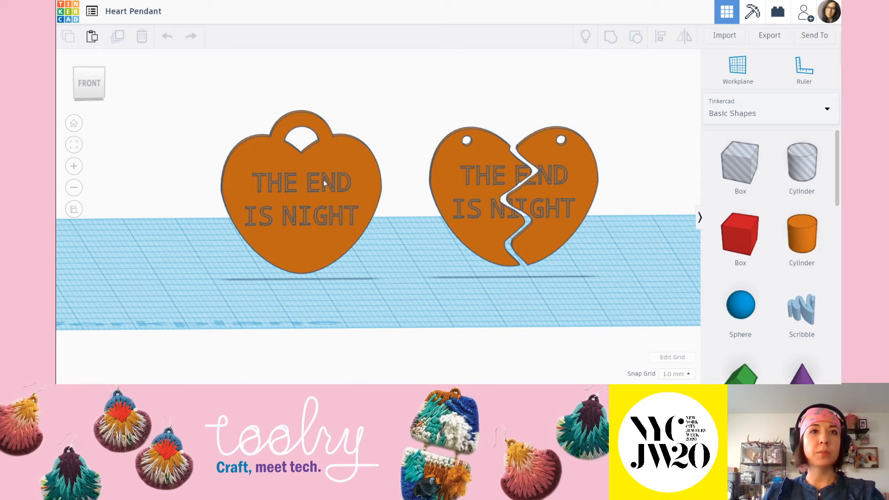
scroll(323, 183, "down", 2)
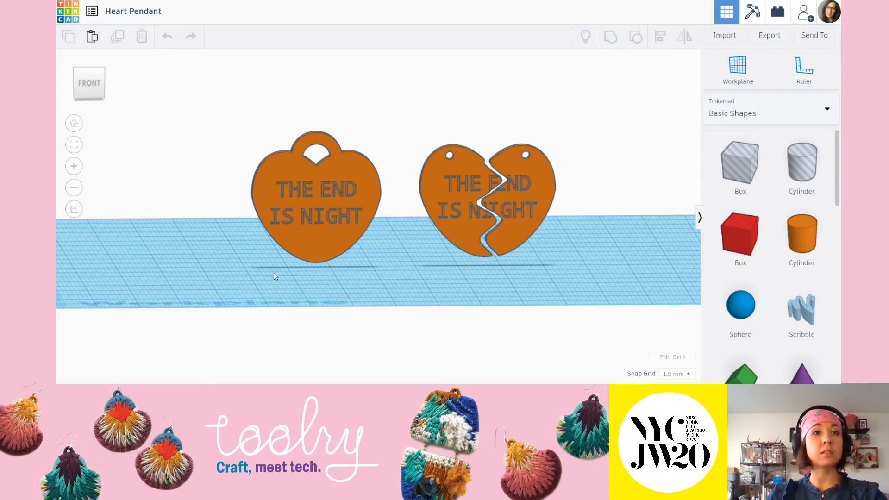
left_click(354, 185)
left_click(387, 135)
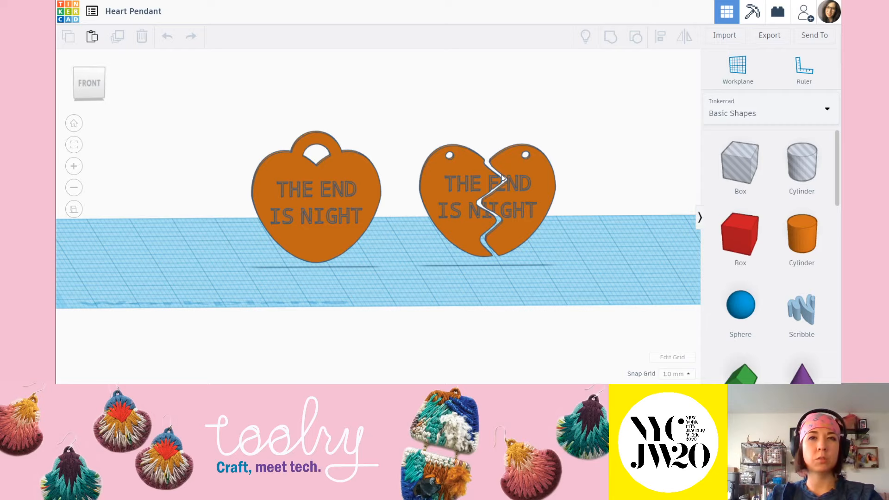
scroll(499, 263, "down", 2)
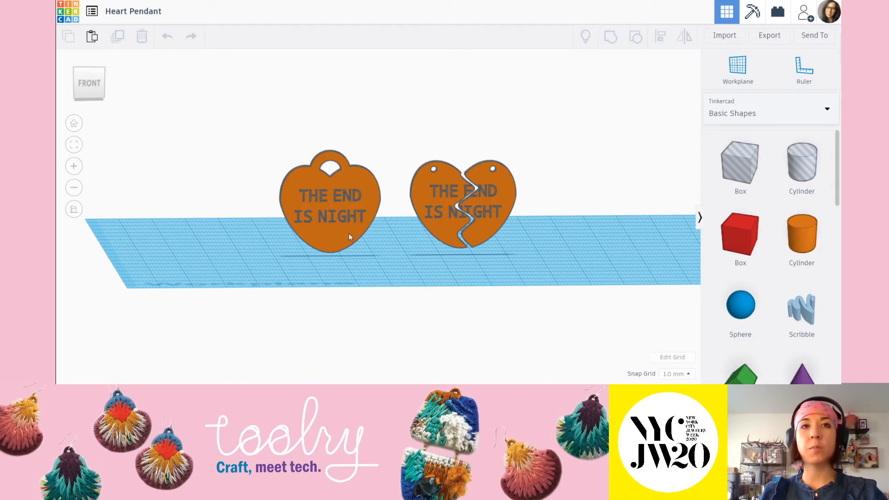
middle_click_drag(567, 222, 524, 225)
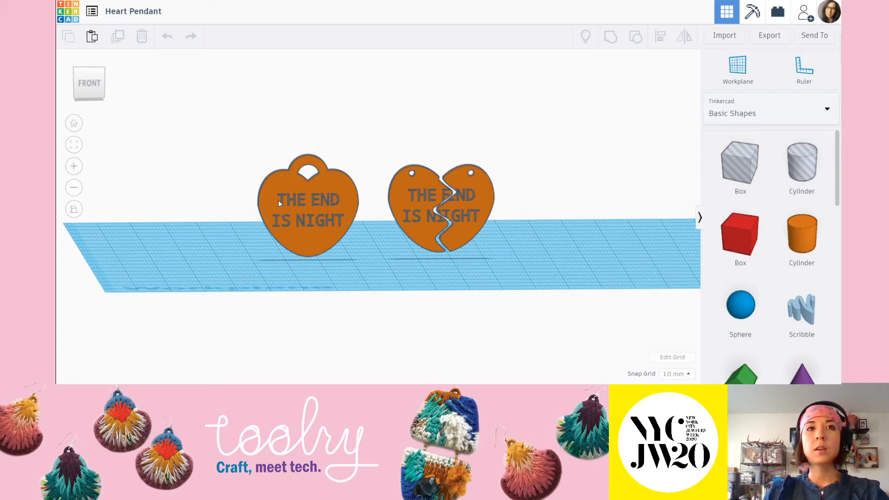
left_click(310, 207)
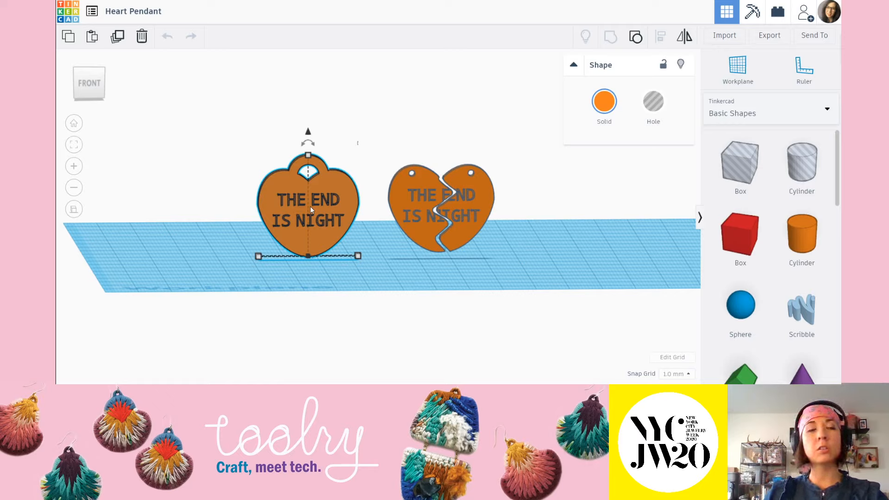
left_click(379, 122)
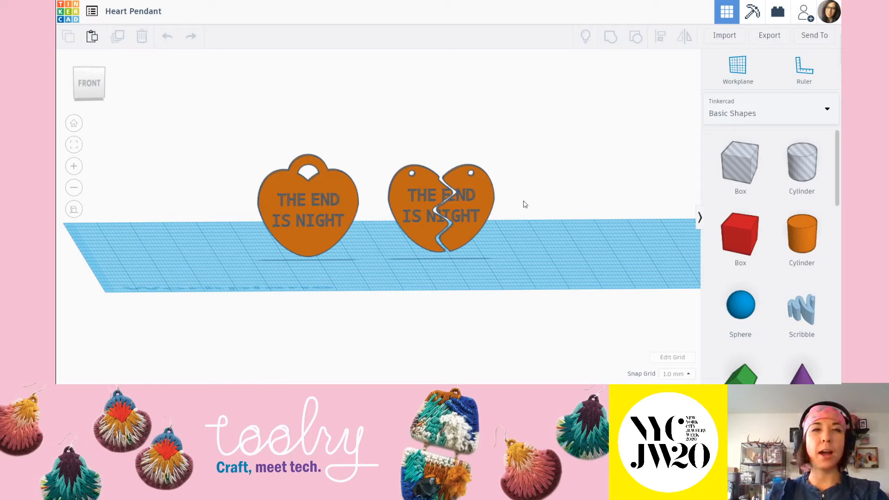
Step: Leave the Heart Pendant design and create a new empty 3D design
left_click(69, 11)
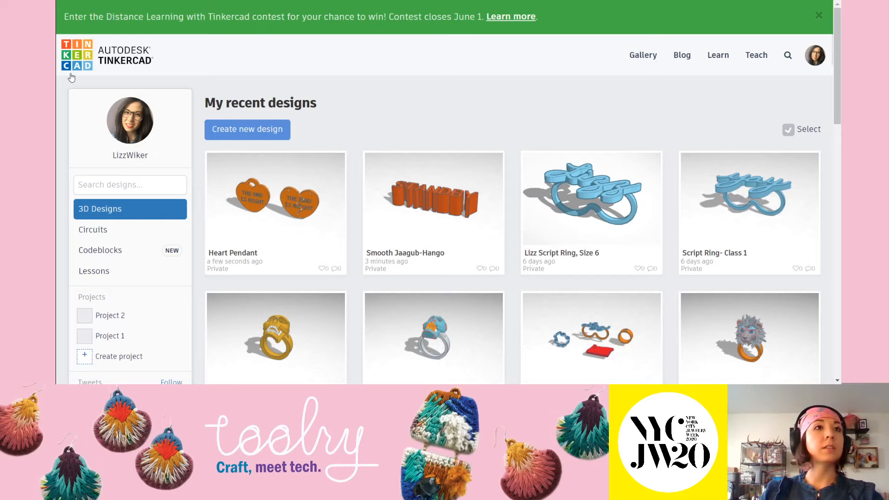
left_click(245, 134)
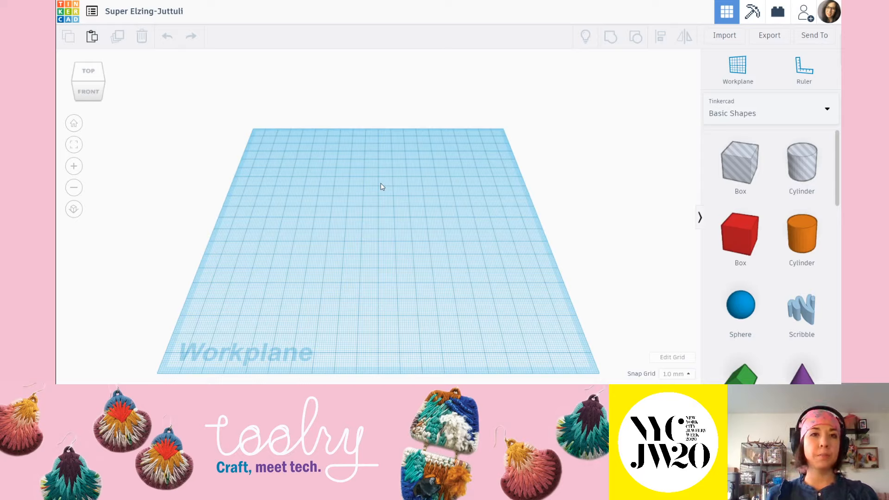
left_click(93, 83)
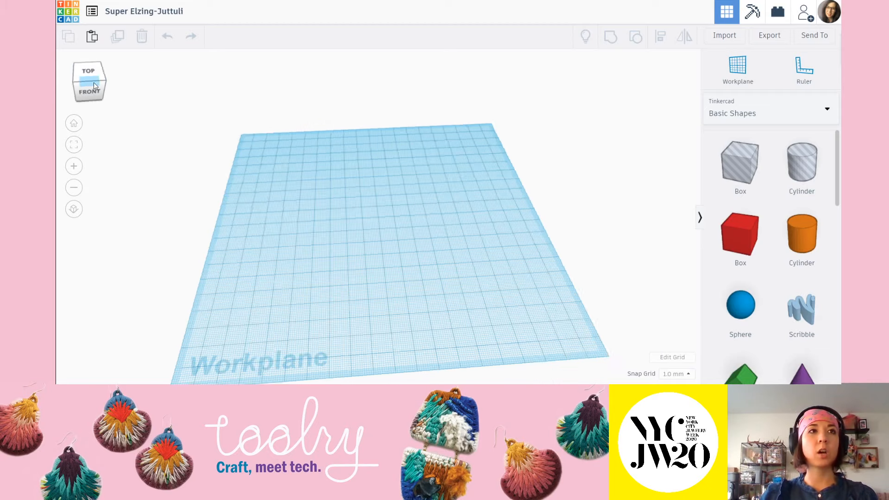
left_click(92, 76)
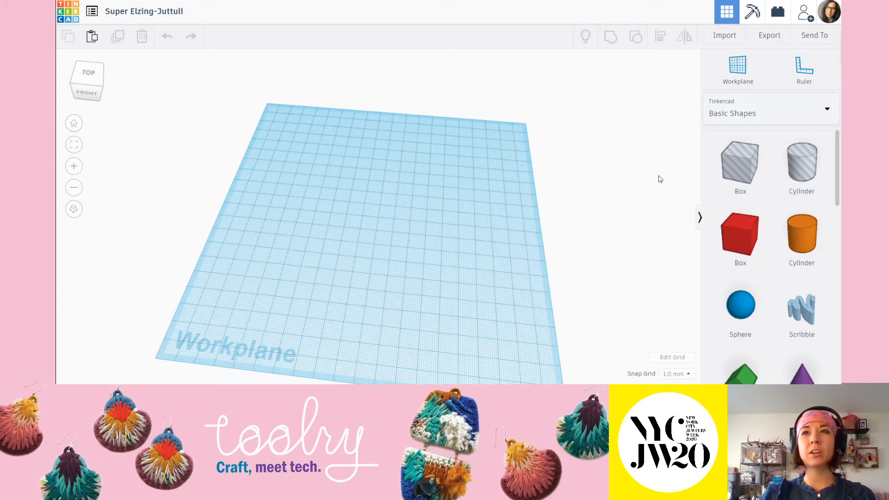
Step: Place a solid red box on the workplane and tilt it slightly
left_click_drag(738, 227, 379, 214)
right_click_drag(449, 221, 366, 172)
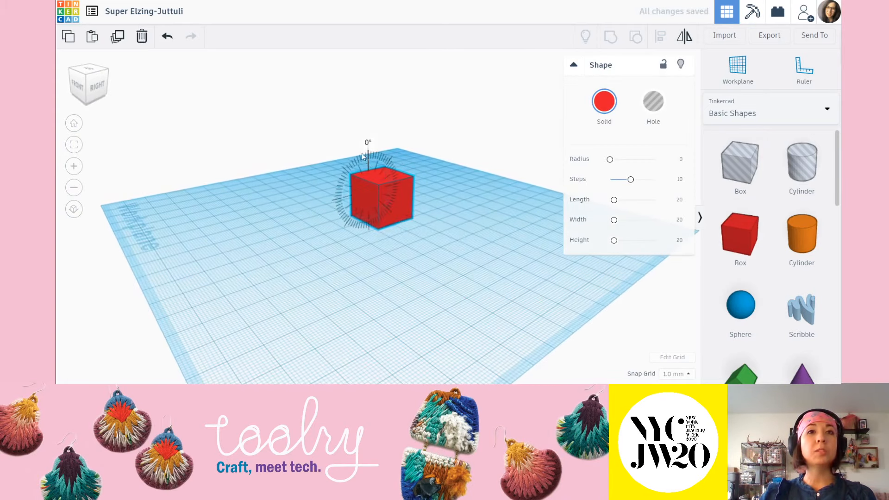
left_click_drag(362, 152, 376, 125)
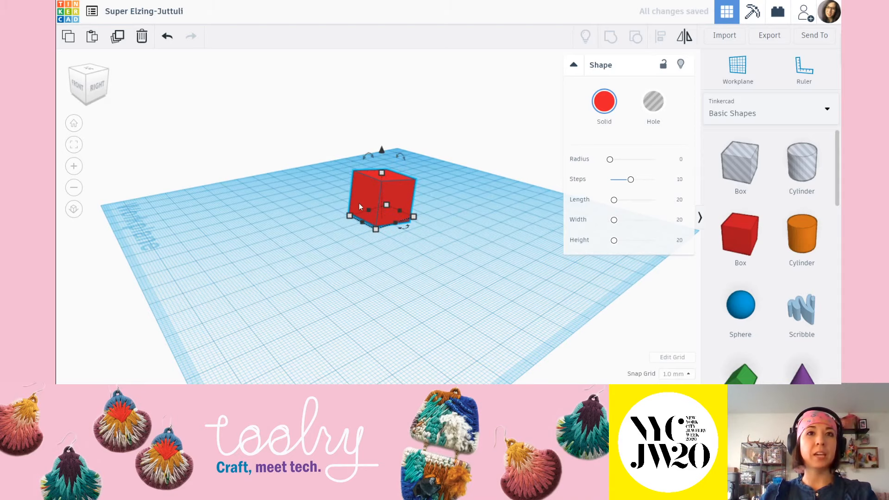
left_click(481, 261)
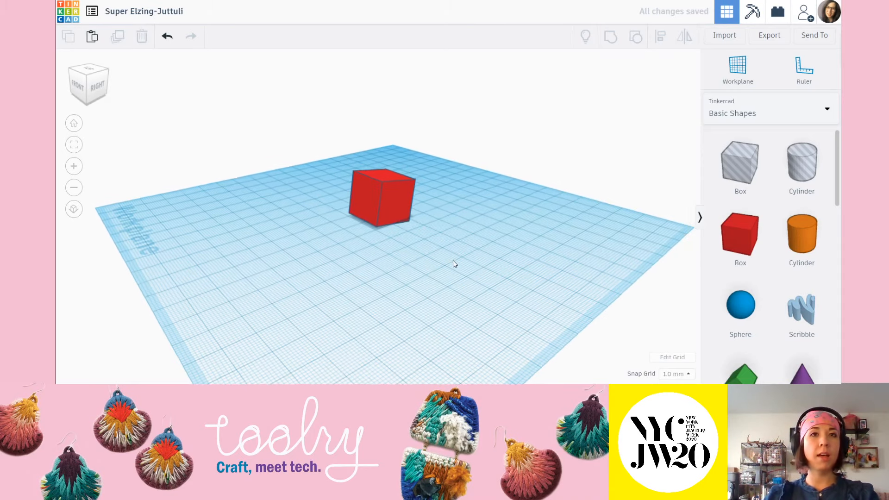
Step: Delete the red box from the workplane
right_click_drag(453, 264, 386, 204)
left_click(386, 205)
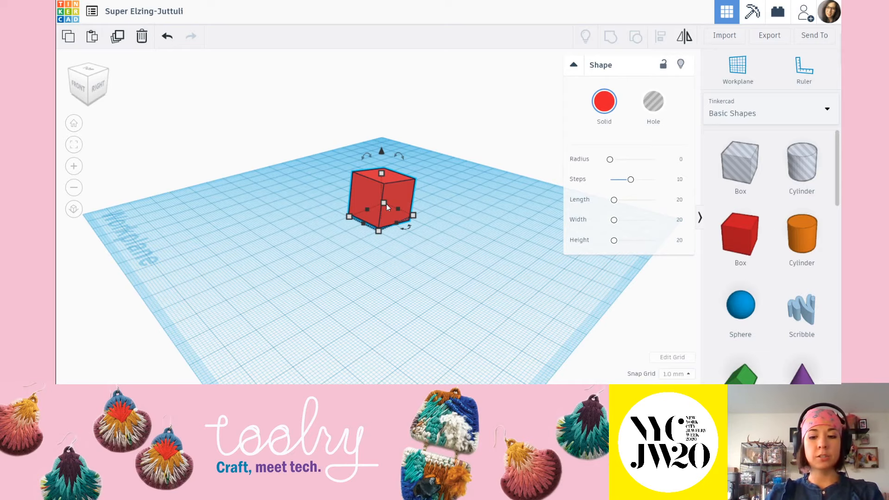
key("Delete")
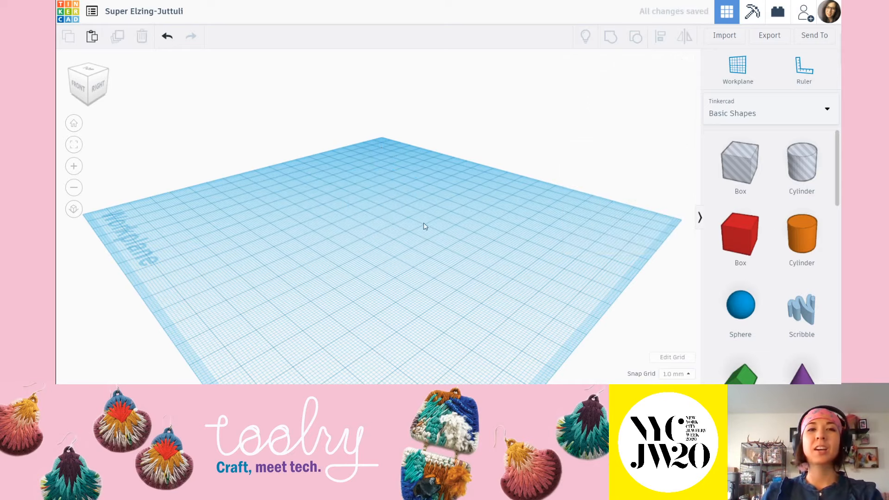
Step: Place the ready-made Heart from the Basic Shapes library near the middle of the workplane
scroll(372, 216, "down", 2)
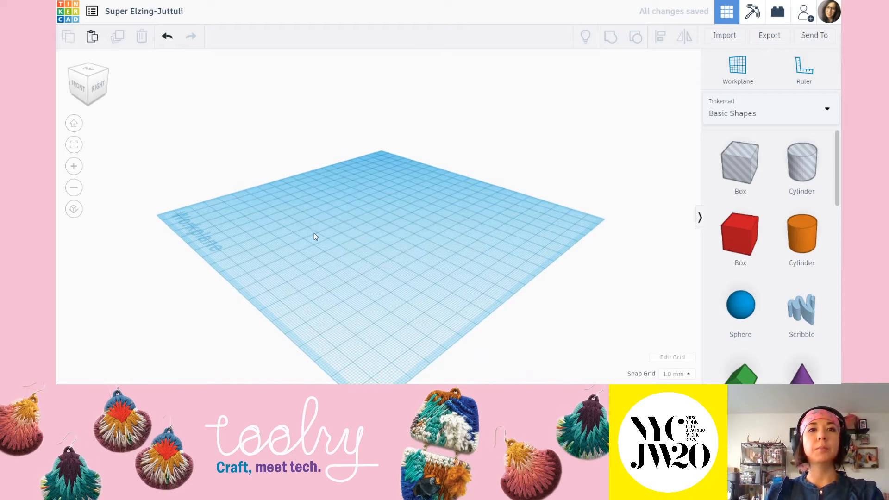
right_click_drag(315, 234, 422, 263)
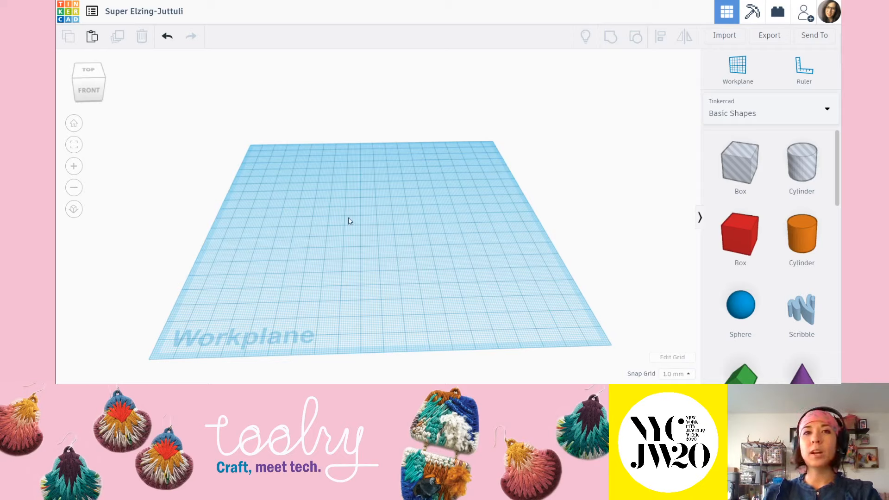
scroll(789, 248, "down", 3)
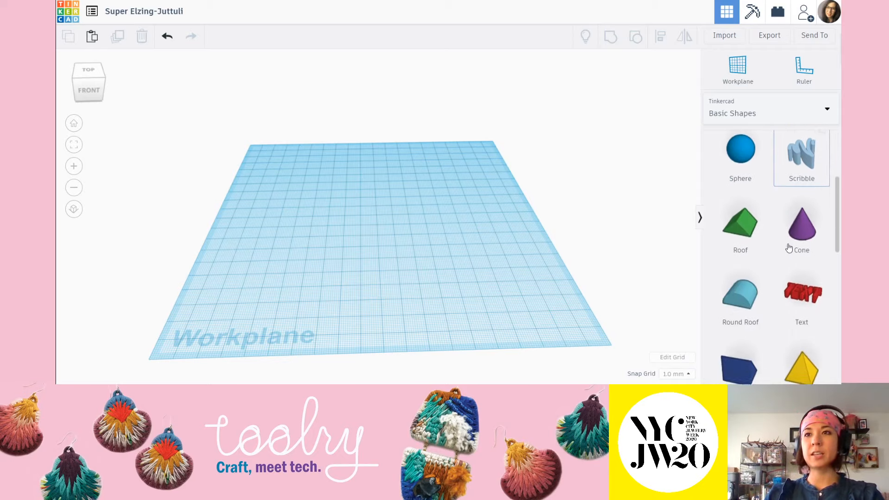
scroll(789, 249, "down", 5)
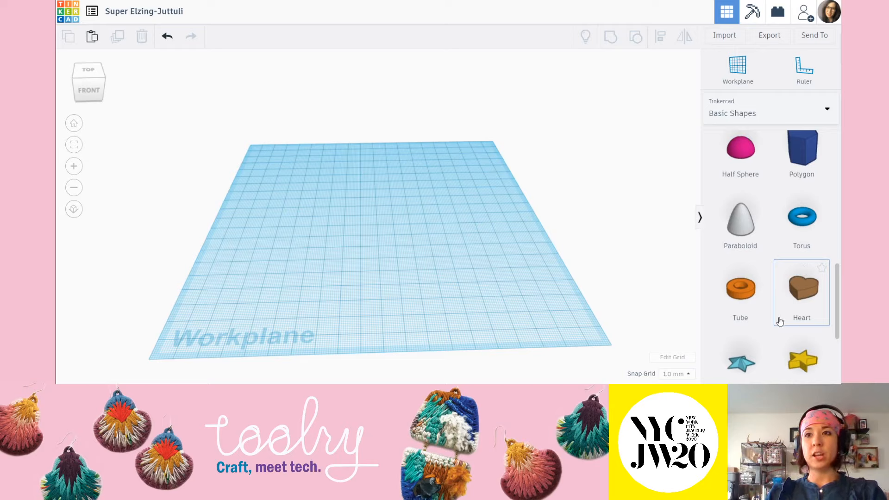
left_click_drag(807, 293, 382, 222)
right_click_drag(501, 234, 440, 254)
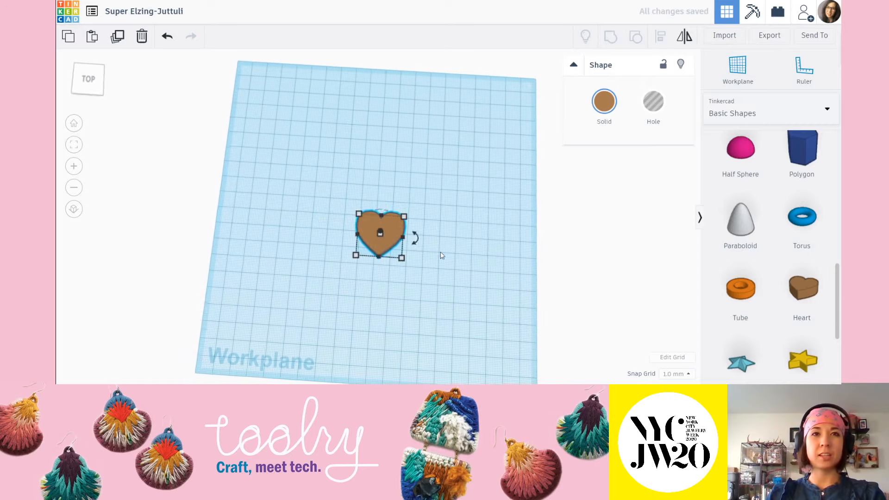
scroll(392, 229, "up", 3)
scroll(392, 228, "up", 2)
right_click_drag(521, 282, 472, 278)
scroll(440, 235, "up", 2)
right_click_drag(530, 229, 513, 236)
left_click(513, 238)
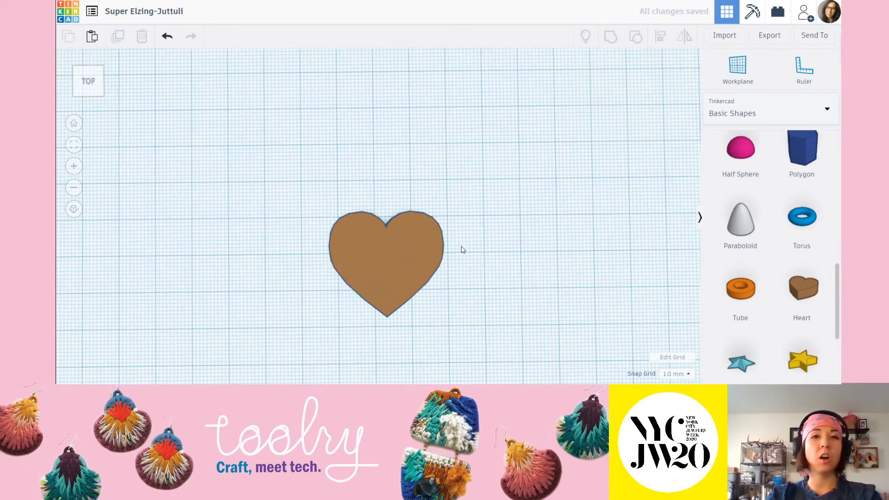
Step: Delete the heart shape from the workplane
scroll(369, 255, "down", 2)
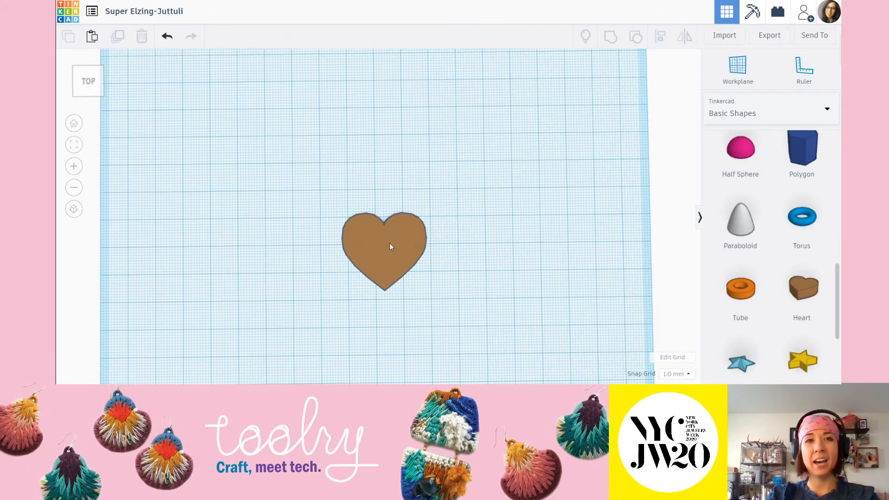
scroll(456, 261, "down", 1)
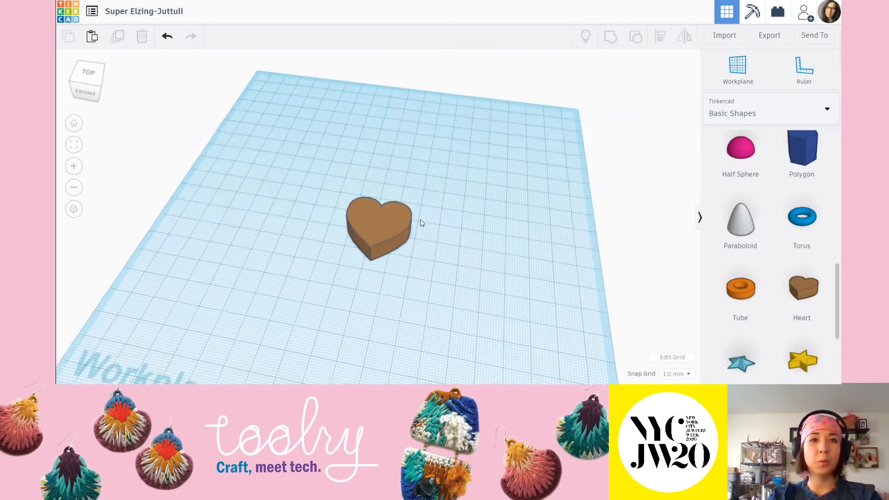
left_click(375, 222)
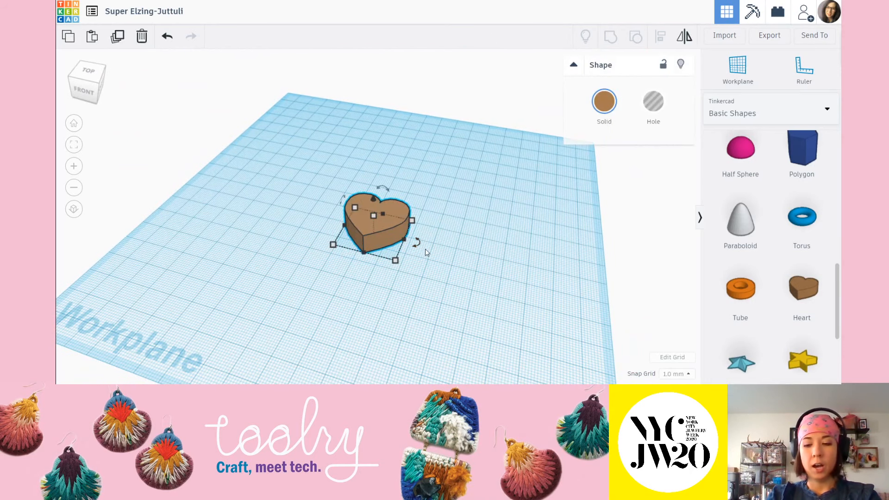
key("Delete")
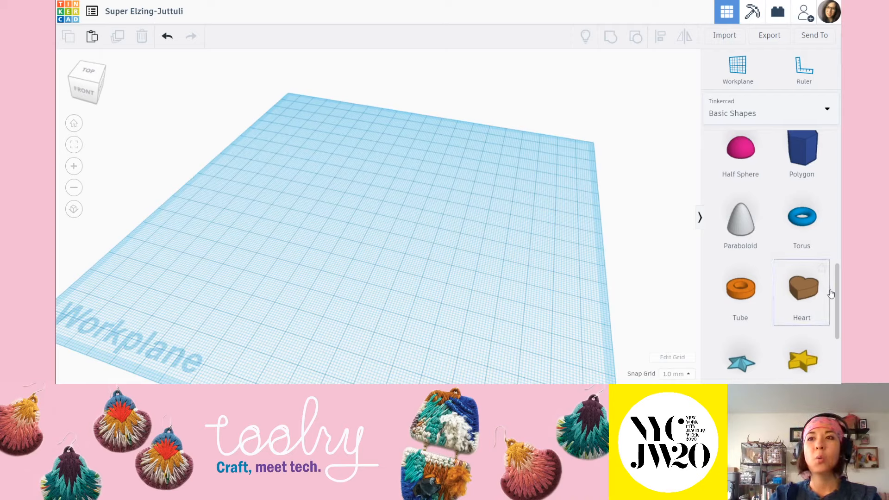
Step: Look through the Basic Shapes library for primitives suited to building a heart pendant
scroll(838, 287, "up", 4)
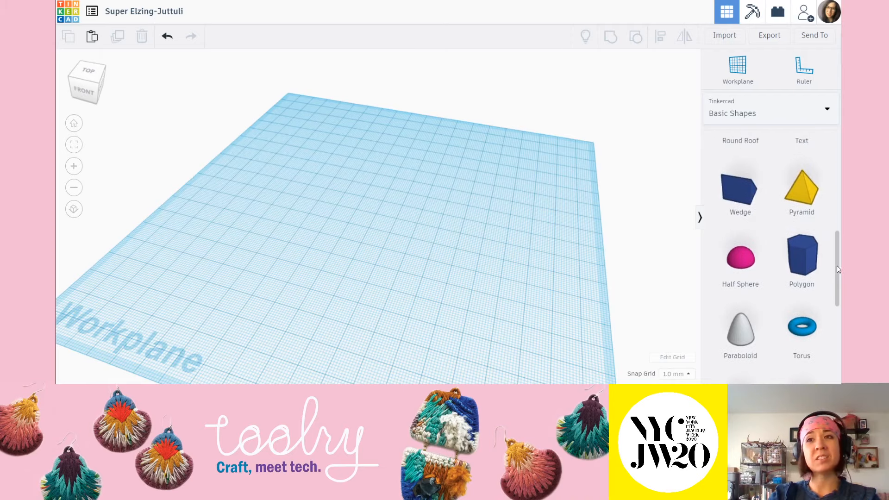
scroll(834, 260, "down", 7)
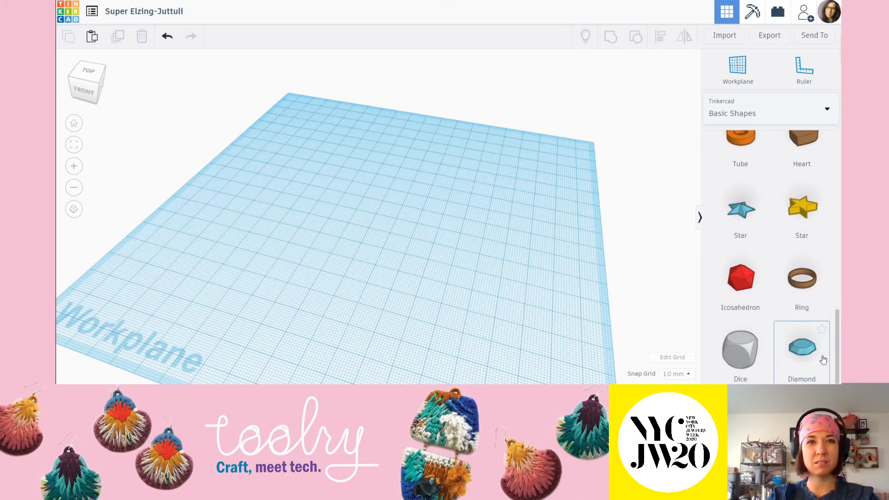
scroll(821, 349, "up", 1)
scroll(824, 328, "up", 3)
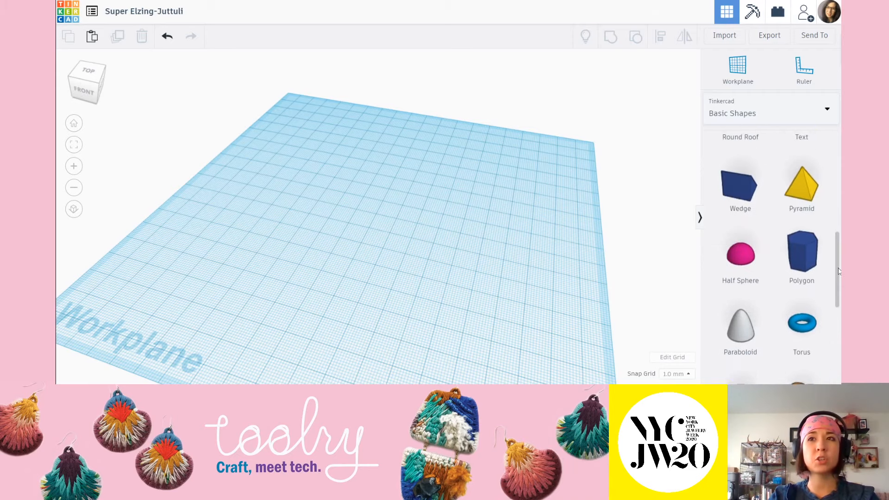
scroll(839, 297, "down", 1)
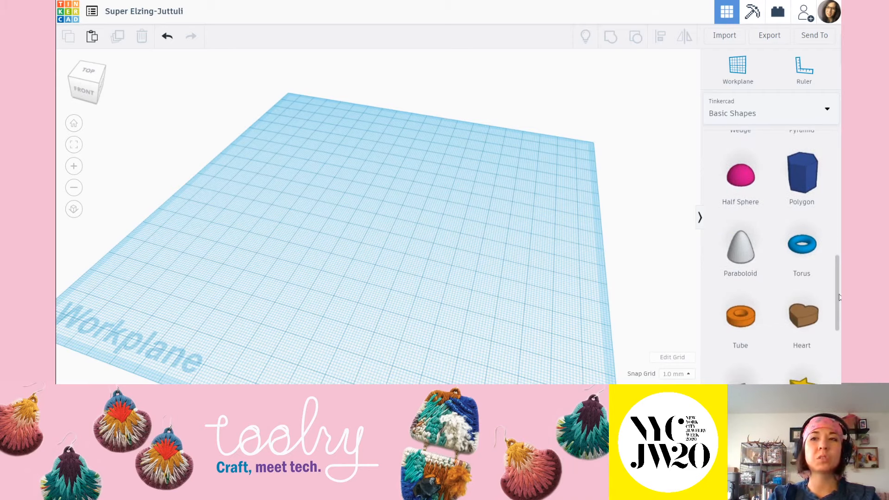
left_click_drag(839, 296, 839, 306)
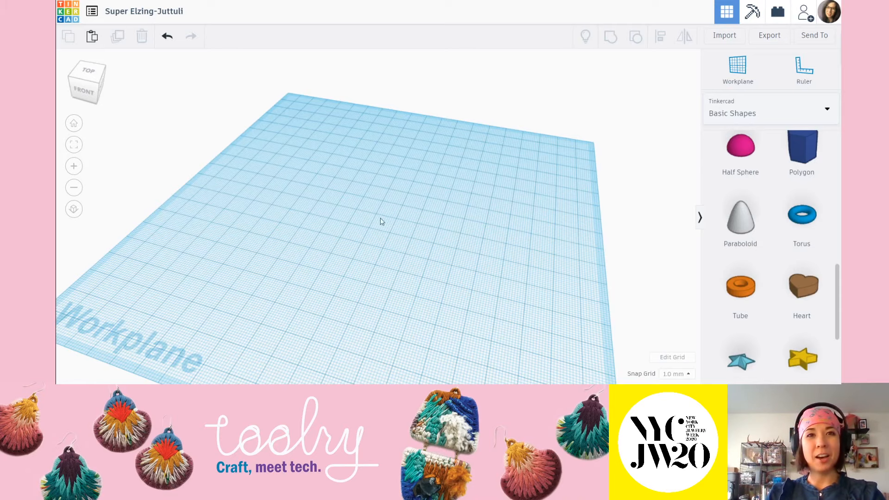
scroll(344, 236, "down", 4)
right_click_drag(376, 245, 415, 265)
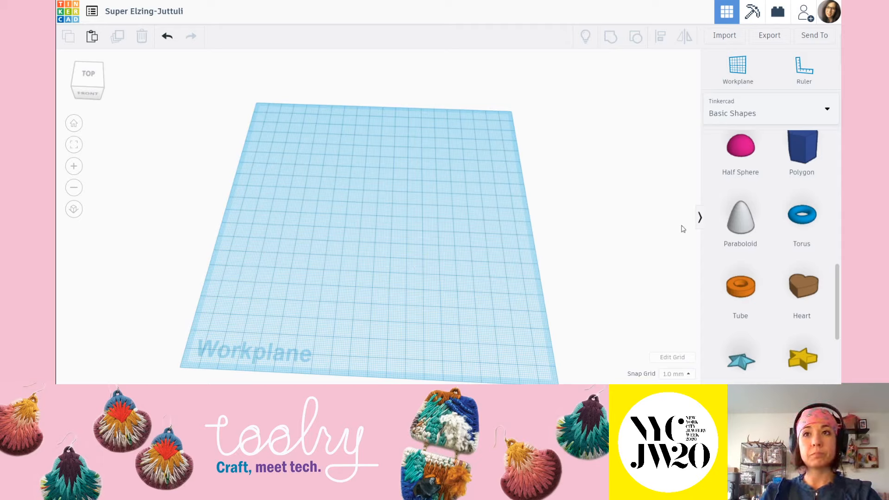
scroll(787, 240, "up", 8)
scroll(792, 242, "down", 1)
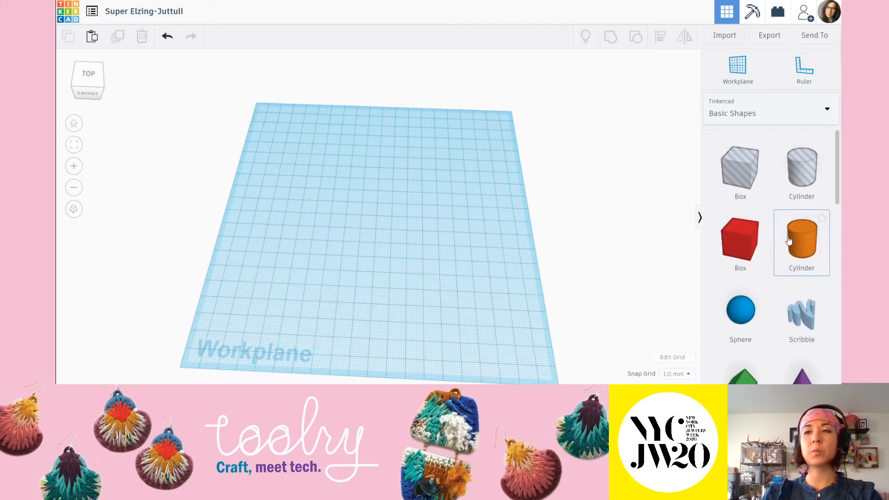
right_click_drag(428, 251, 440, 257)
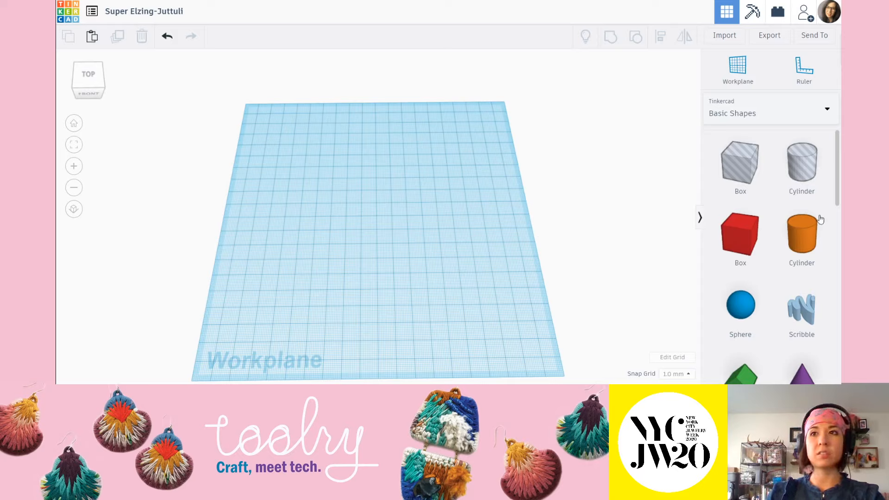
Step: Place a solid Cylinder from Basic Shapes on the workplane and view it from the top
left_click_drag(808, 241, 356, 230)
left_click(421, 262)
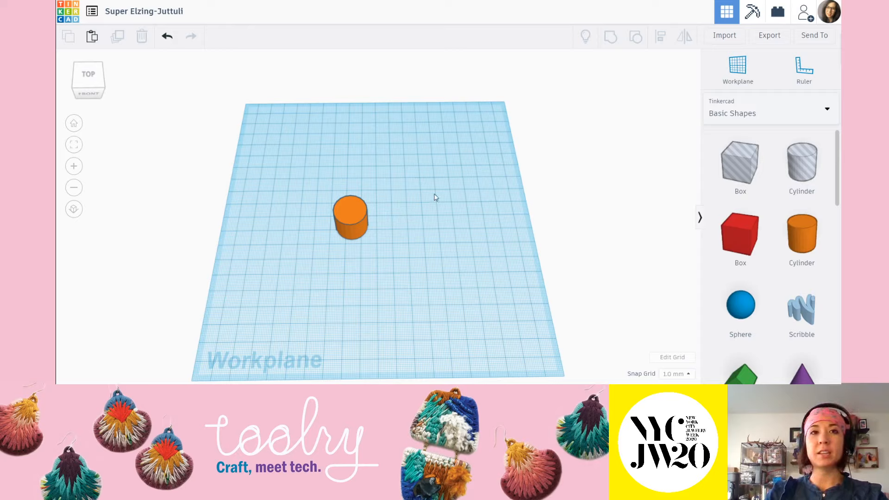
left_click(351, 208)
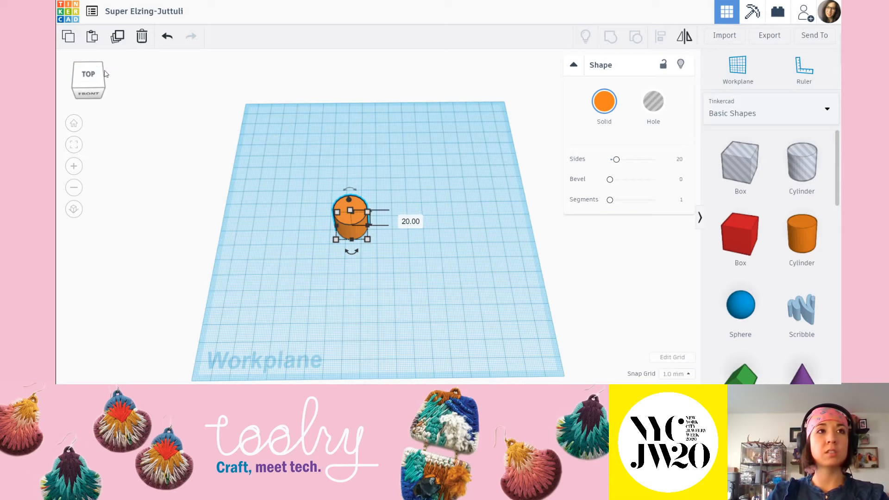
left_click(89, 76)
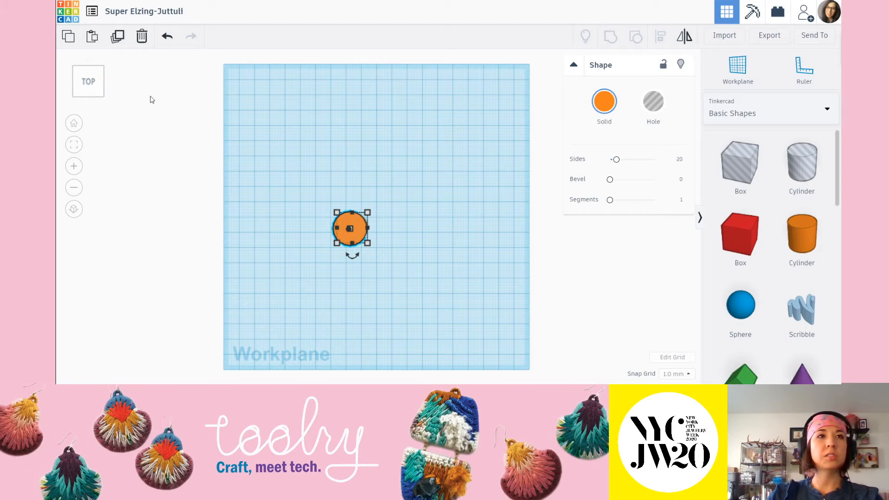
right_click_drag(344, 204, 334, 183)
left_click(88, 81)
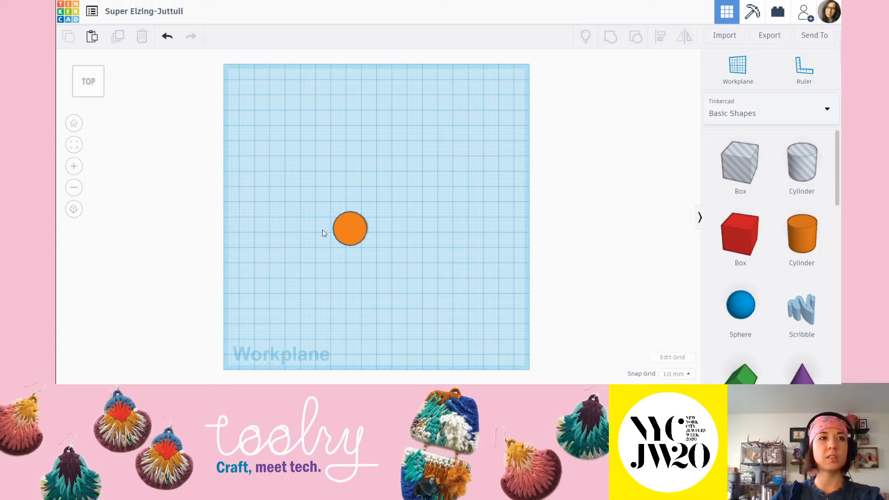
Step: Switch the top view of the cylinder to the flat orthographic projection
scroll(362, 226, "up", 2)
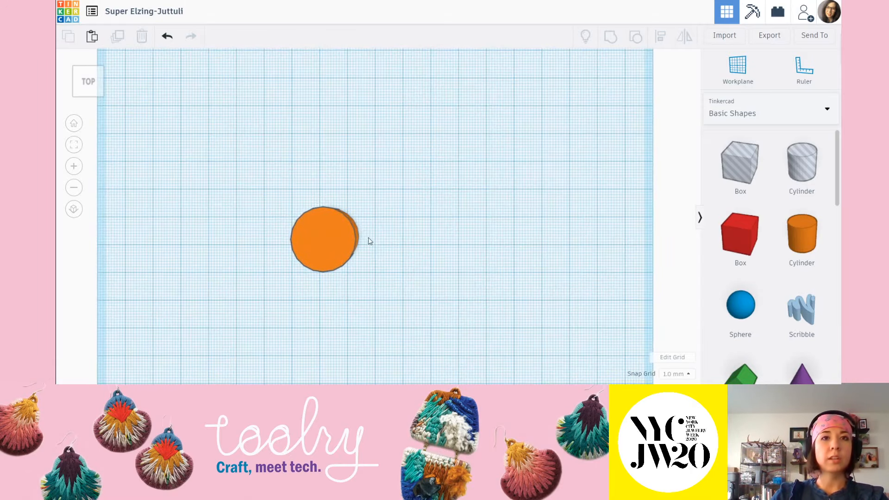
scroll(333, 231, "up", 3)
scroll(407, 250, "down", 2)
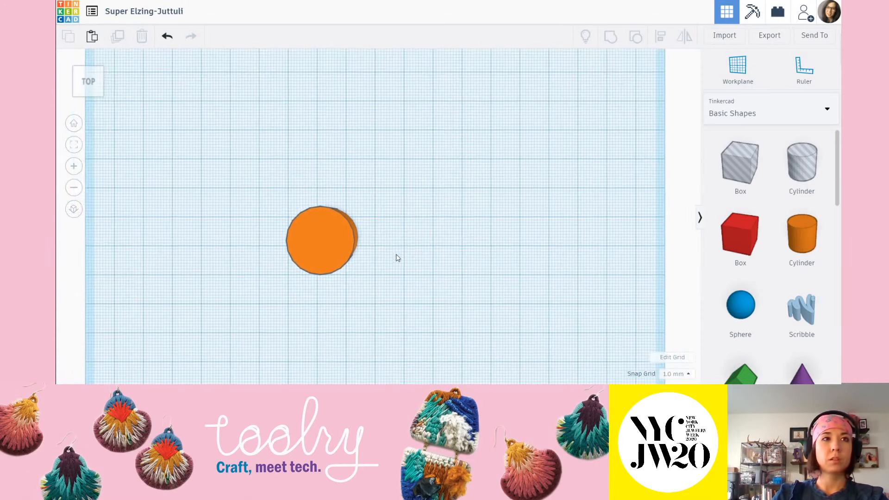
scroll(397, 254, "down", 2)
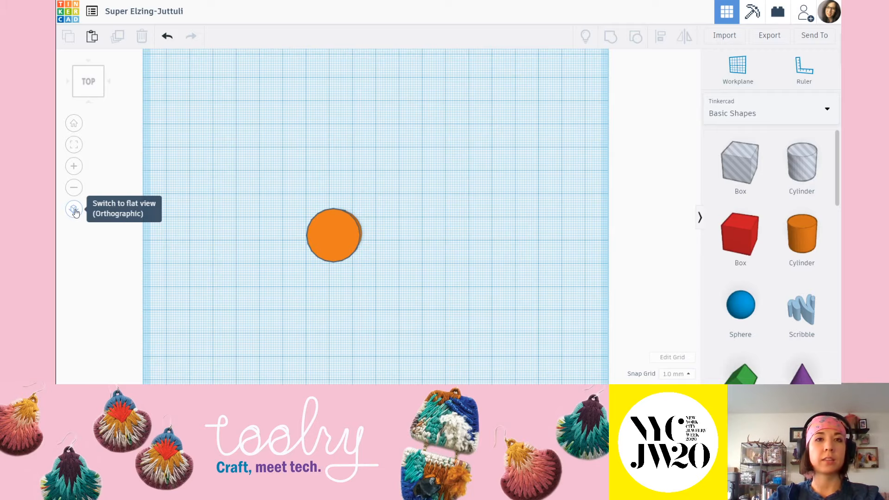
left_click(74, 211)
scroll(381, 242, "up", 2)
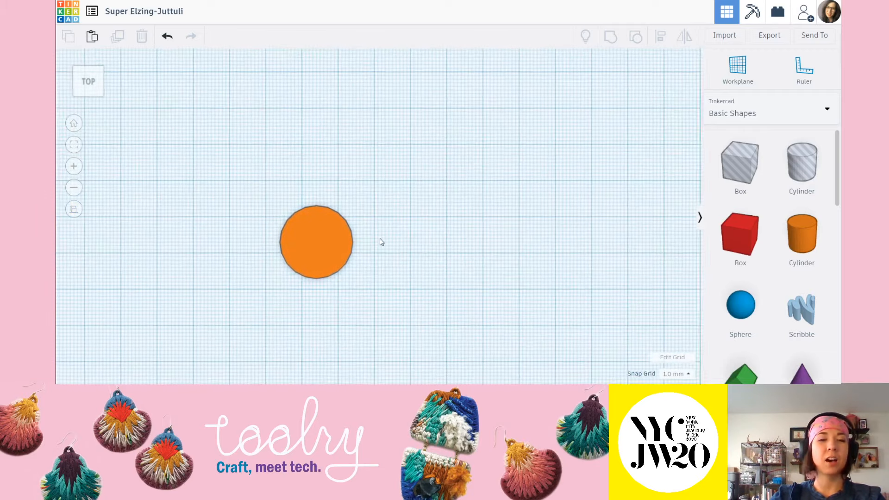
middle_click_drag(459, 252, 516, 226)
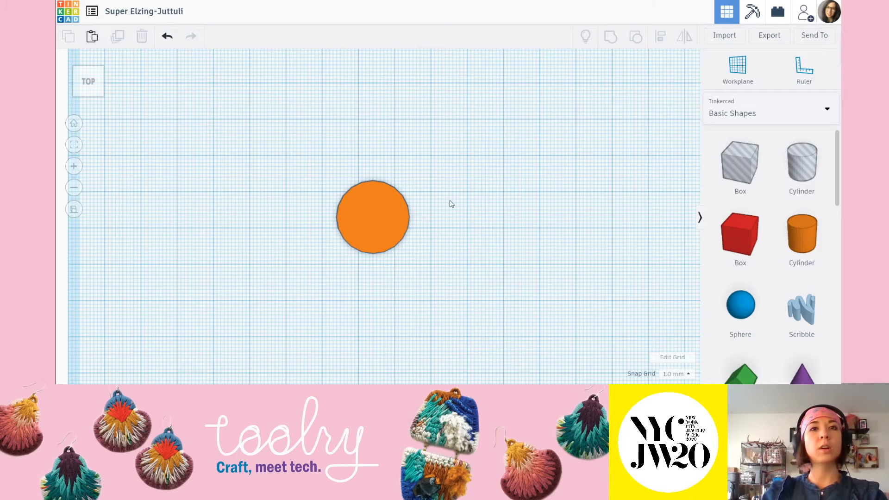
Step: Delete the cylinder from the workplane and return to an angled perspective view
right_click_drag(461, 226, 391, 223)
left_click(376, 210)
key("Delete")
scroll(378, 210, "down", 5)
left_click(73, 210)
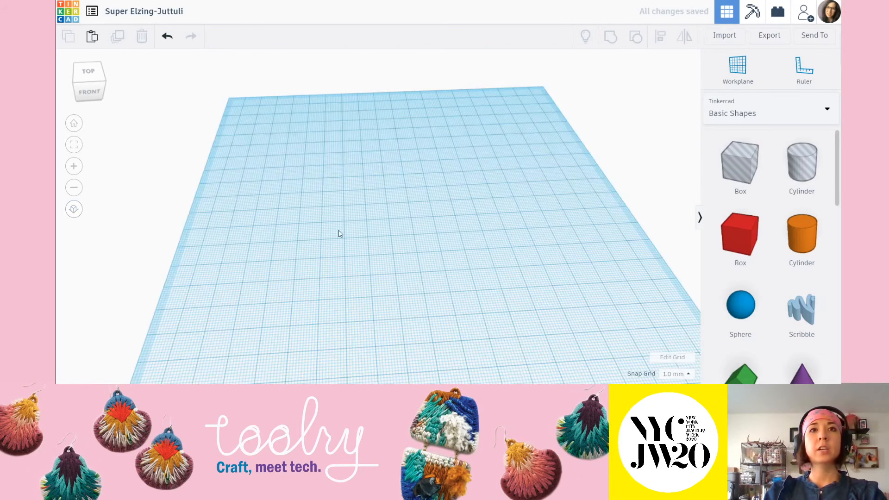
scroll(462, 234, "down", 3)
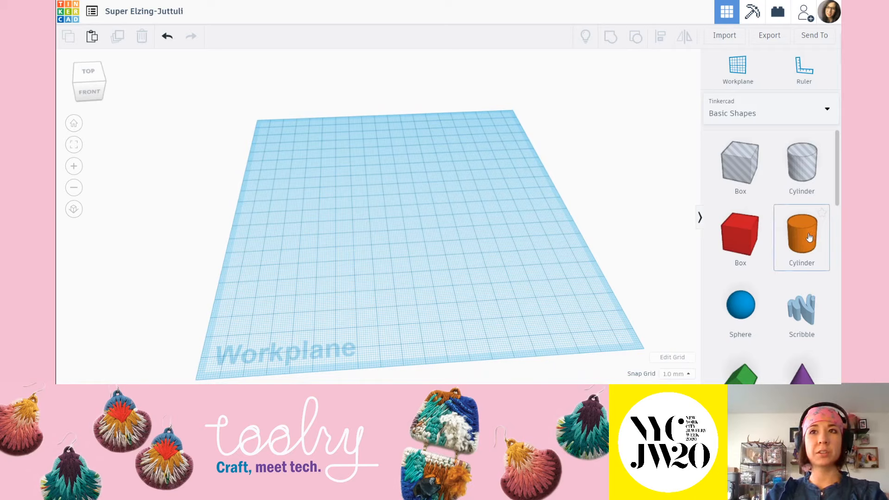
Step: Place a solid Cylinder near the middle of the workplane and show it from the top in orthographic projection
left_click_drag(810, 238, 389, 219)
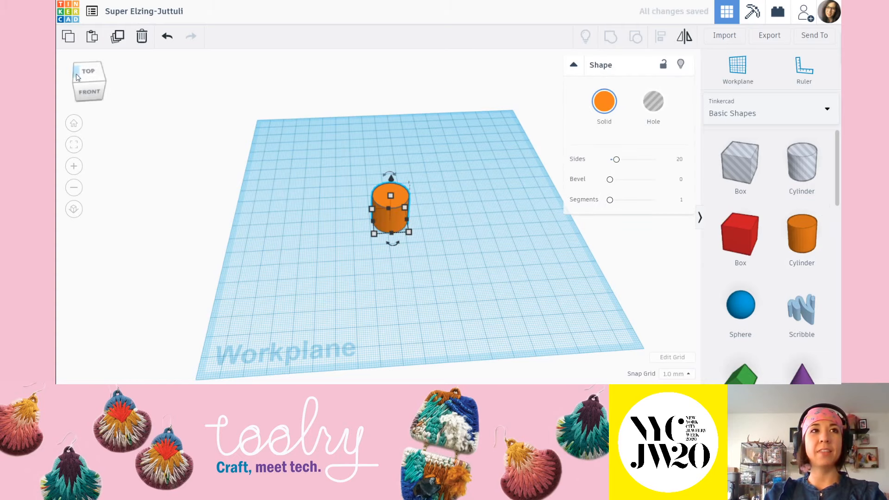
right_click_drag(349, 184, 354, 209)
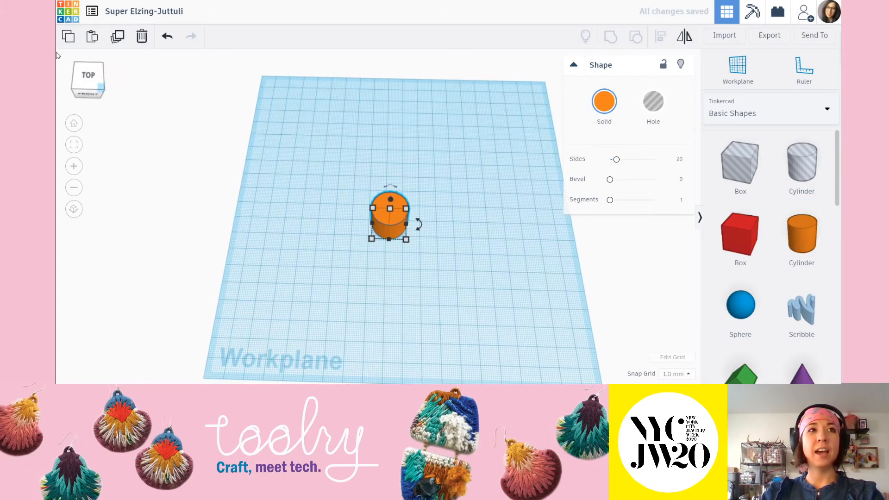
left_click(90, 79)
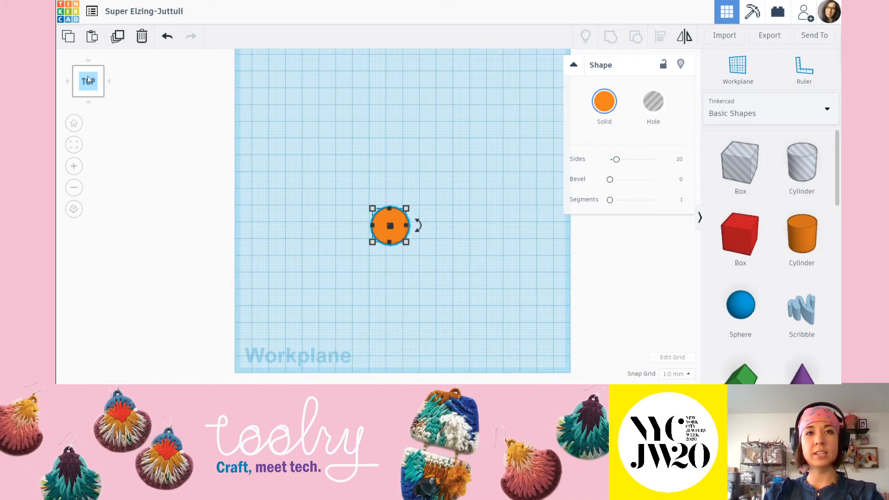
scroll(388, 225, "up", 5)
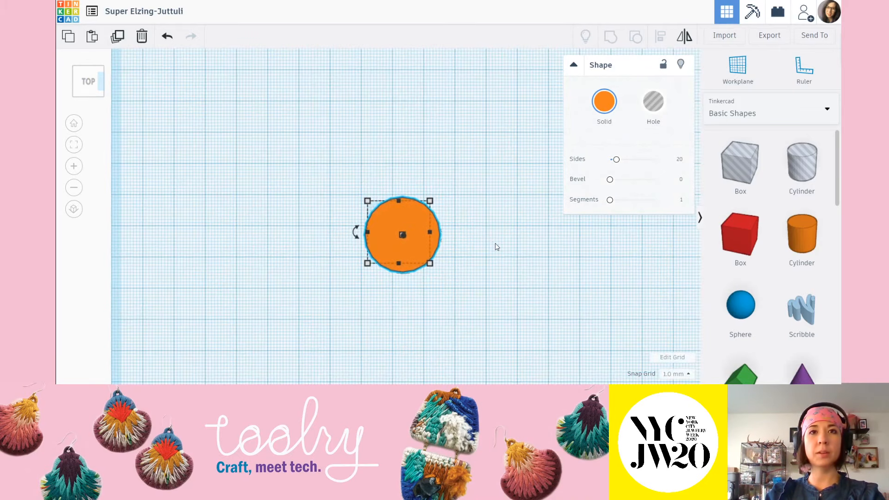
middle_click_drag(486, 249, 448, 194)
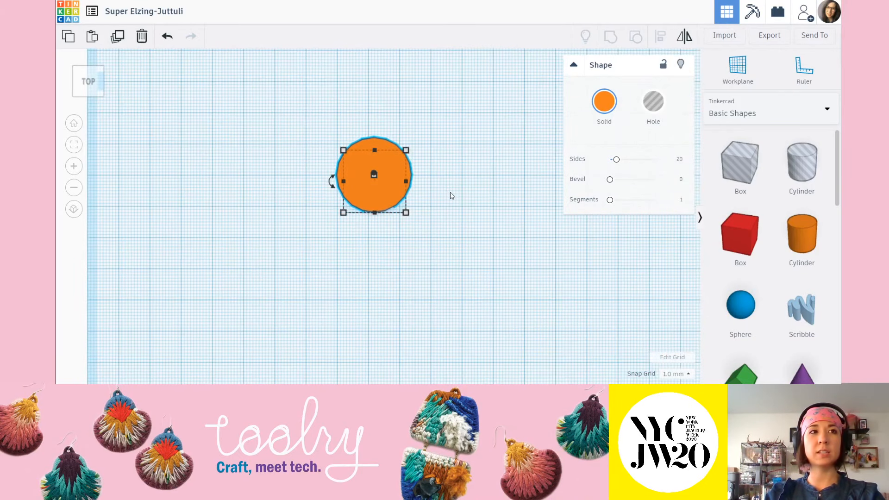
left_click(73, 211)
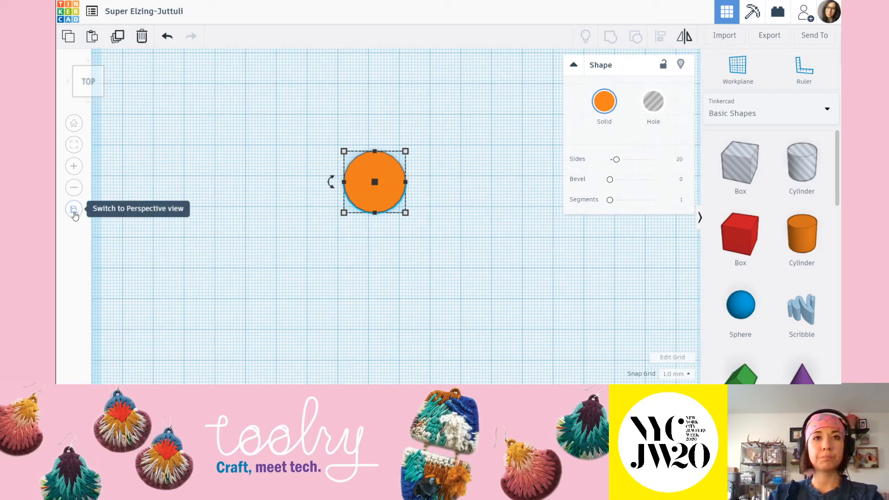
left_click(414, 274)
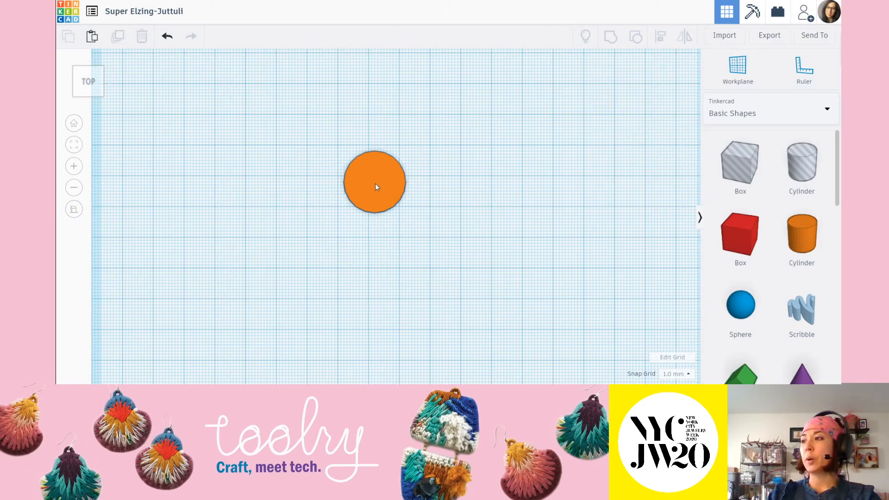
Step: Try the cylinder with 64 sides and undo the change
left_click(375, 184)
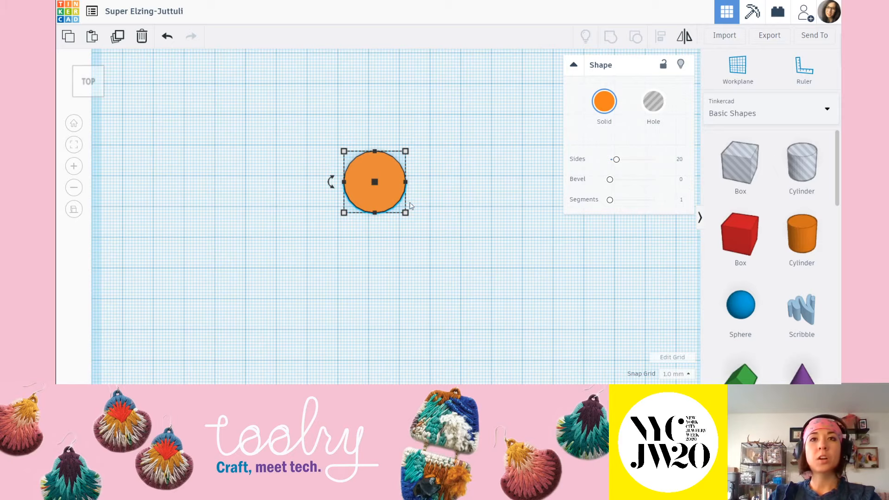
left_click(449, 171)
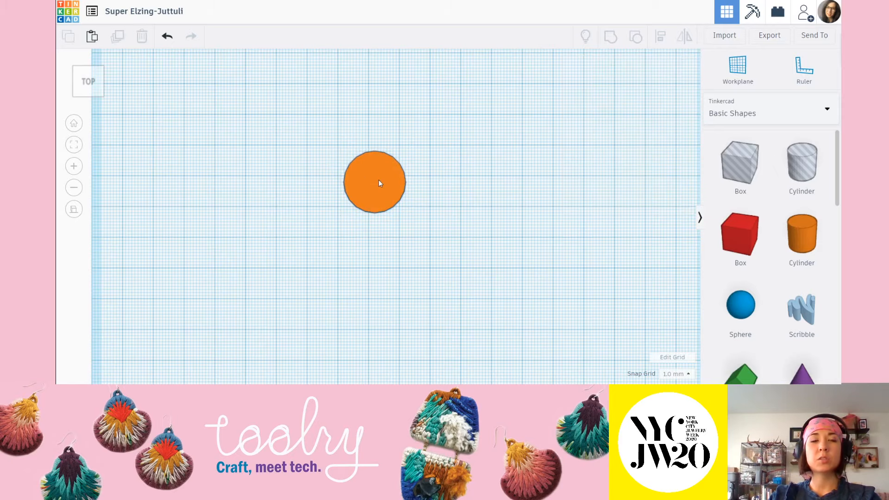
left_click(379, 182)
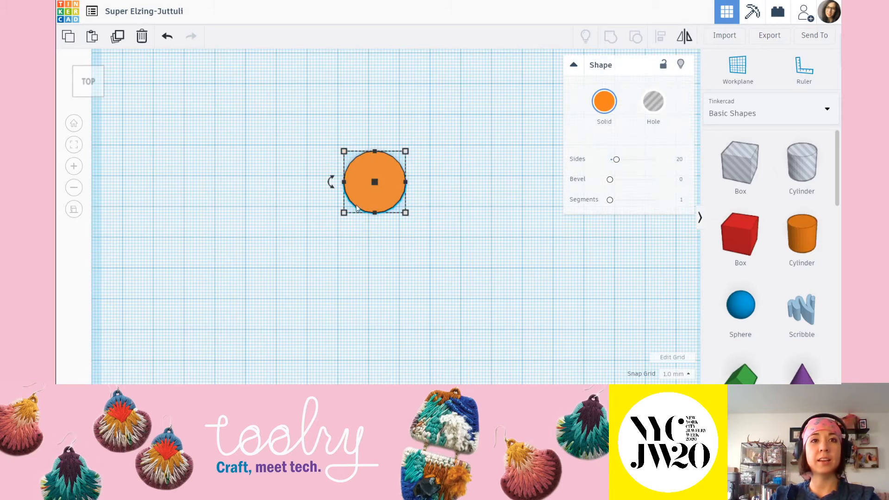
scroll(331, 192, "up", 3)
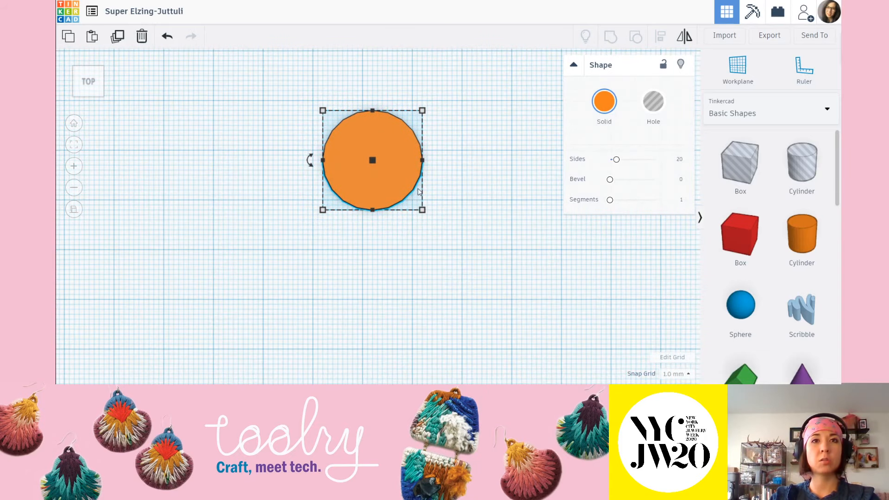
scroll(387, 179, "down", 2)
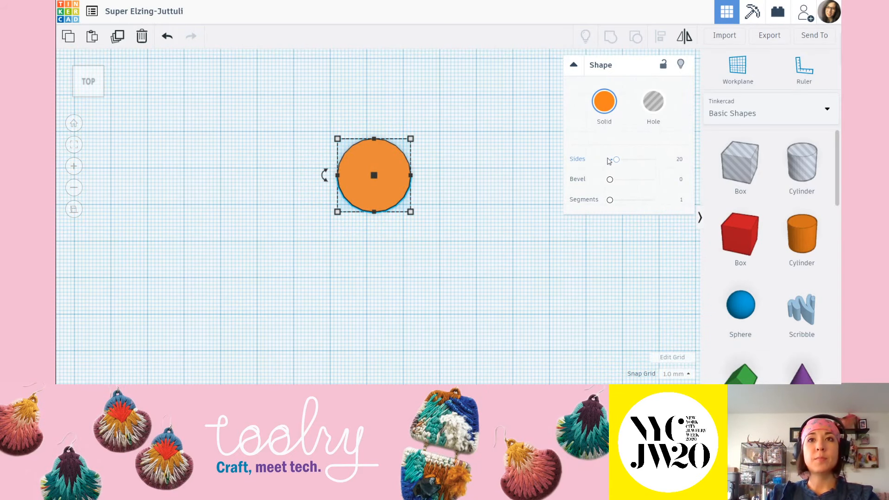
left_click_drag(616, 161, 661, 162)
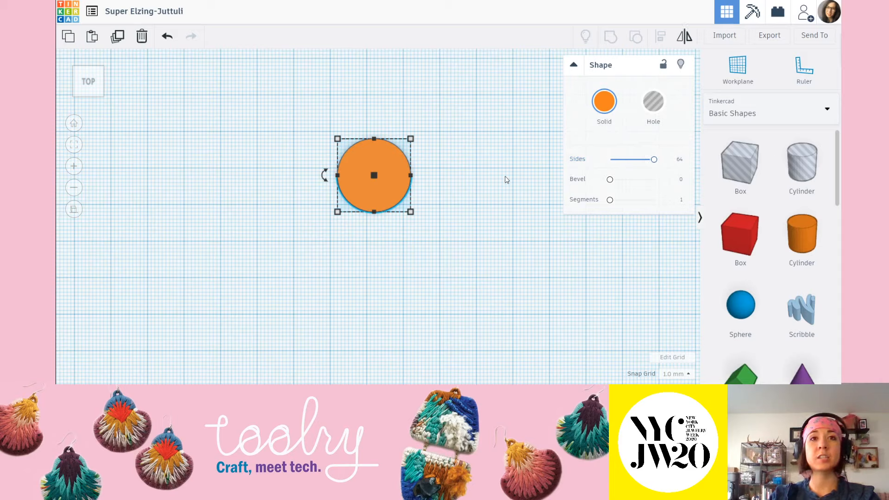
left_click(475, 207)
left_click(400, 188)
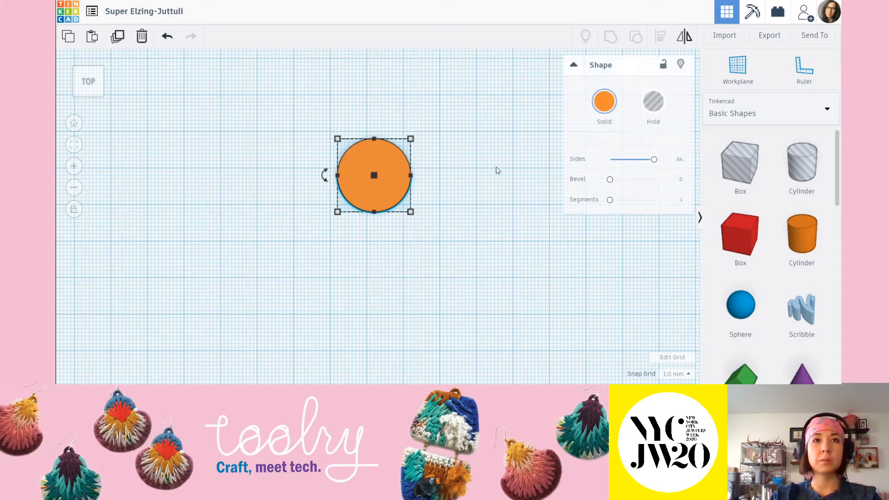
key("ctrl+z")
left_click(502, 201)
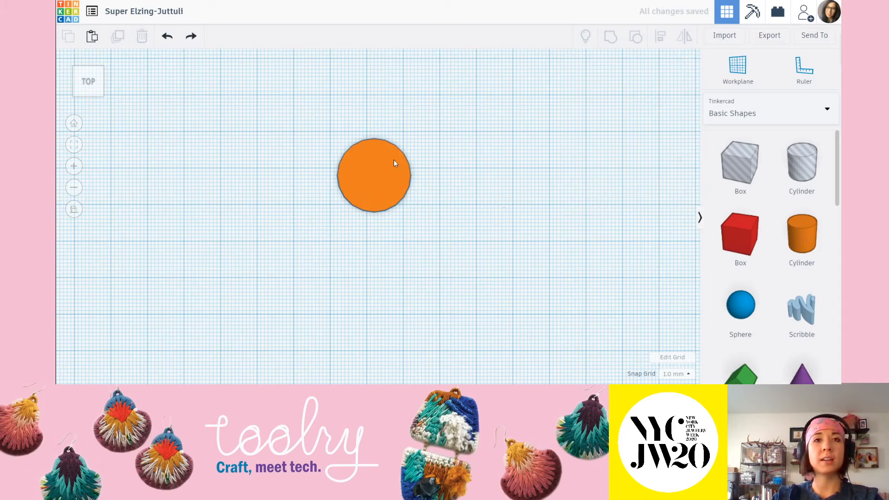
Step: Set the cylinder's sides to 64 for a smoother round outline
left_click(367, 182)
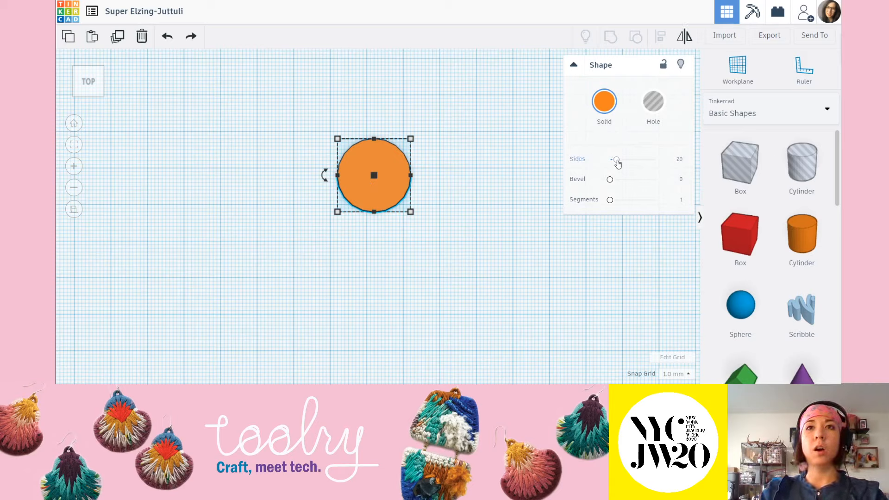
left_click_drag(618, 163, 663, 162)
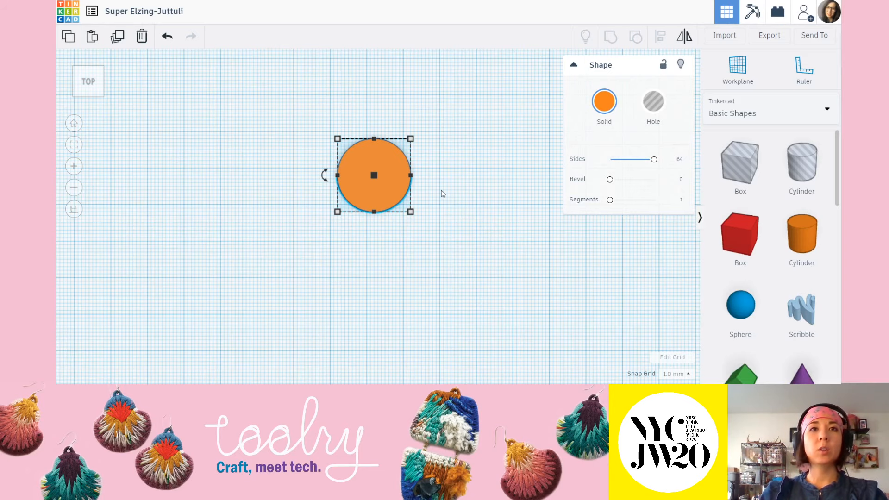
middle_click_drag(442, 191, 416, 202)
left_click(433, 203)
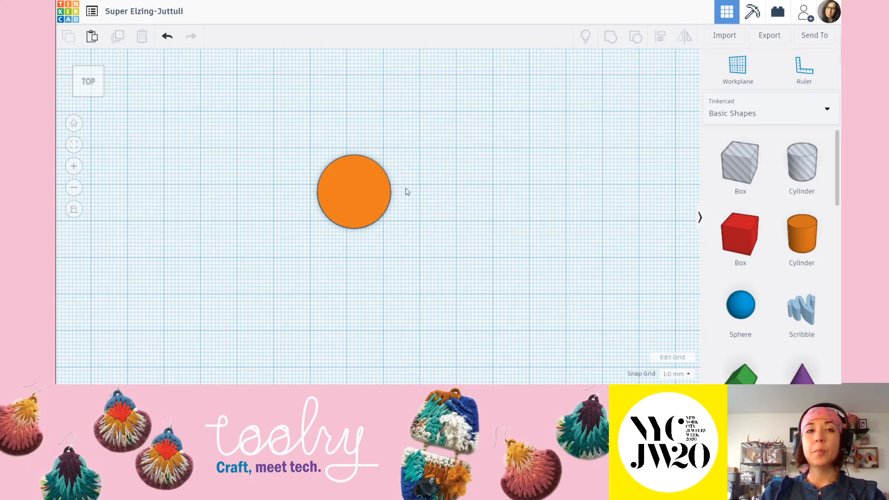
left_click(351, 187)
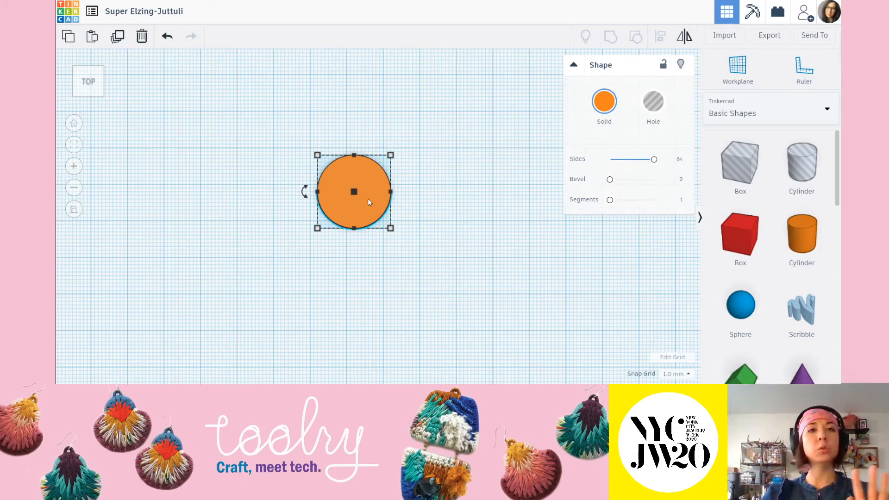
left_click(453, 212)
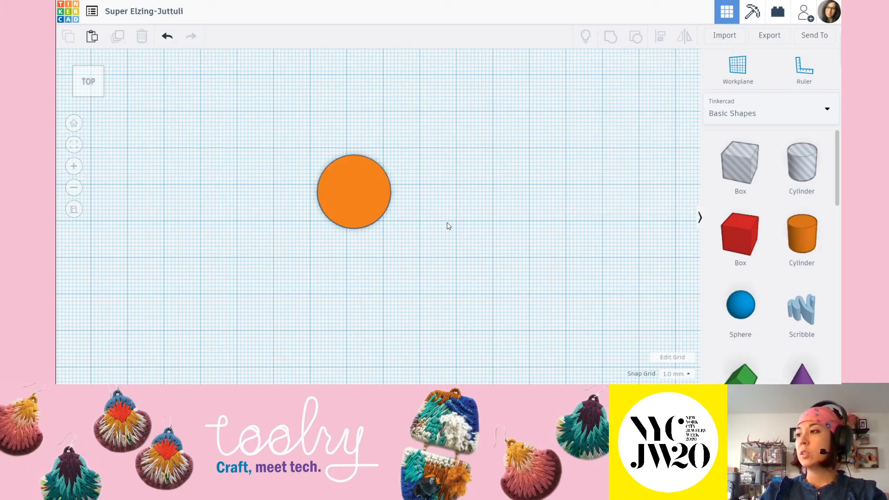
Step: Stretch the cylinder into an oval 21 mm wide and 35 mm long
left_click(355, 198)
mouse_move(391, 230)
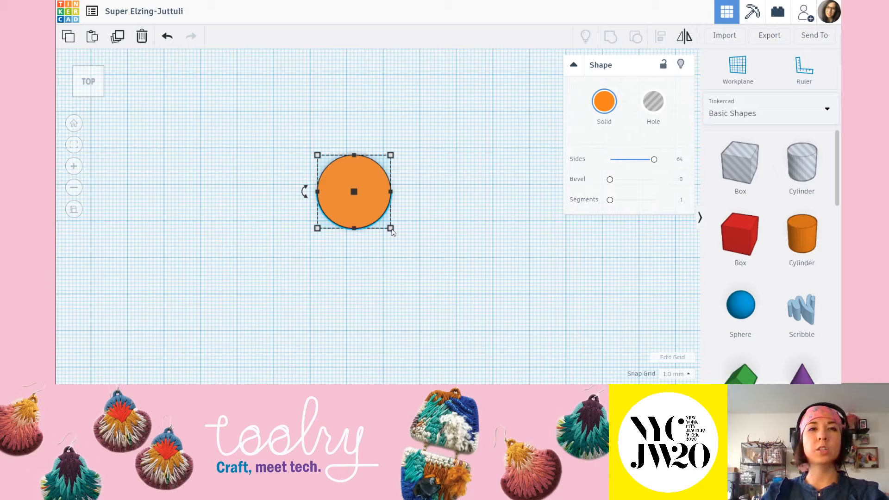
left_click_drag(392, 232, 395, 286)
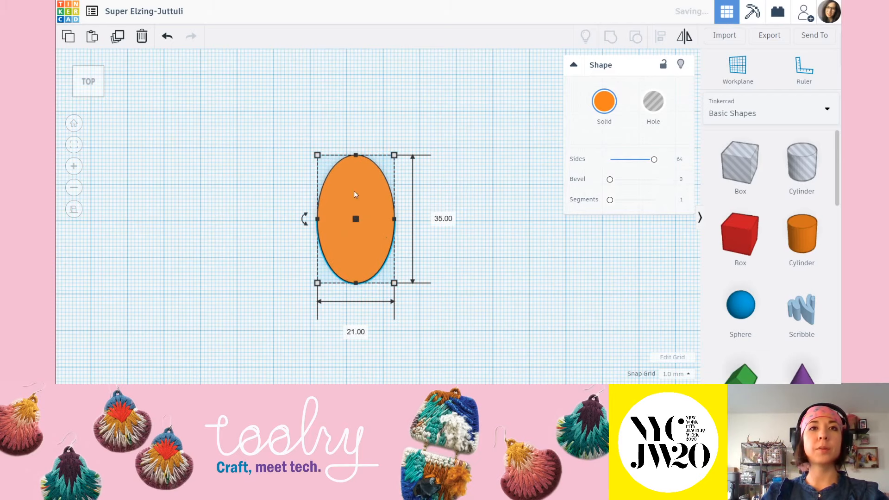
scroll(346, 180, "up", 3)
middle_click_drag(466, 197, 475, 203)
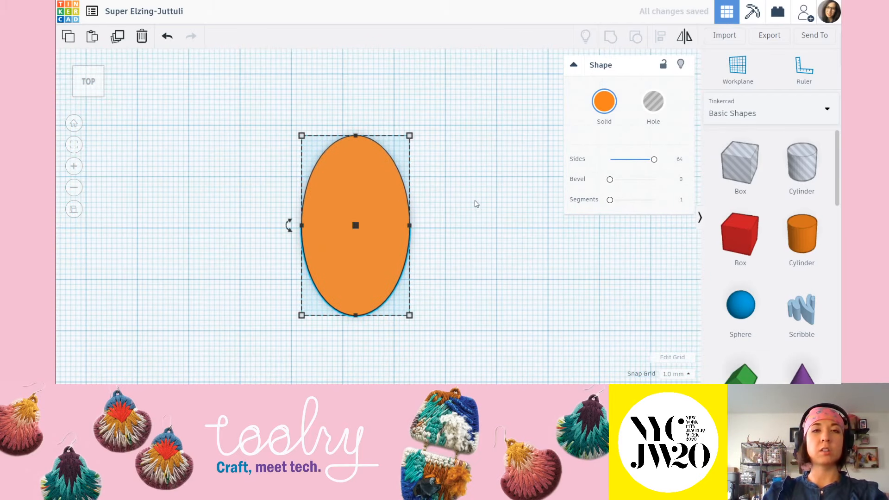
left_click(475, 203)
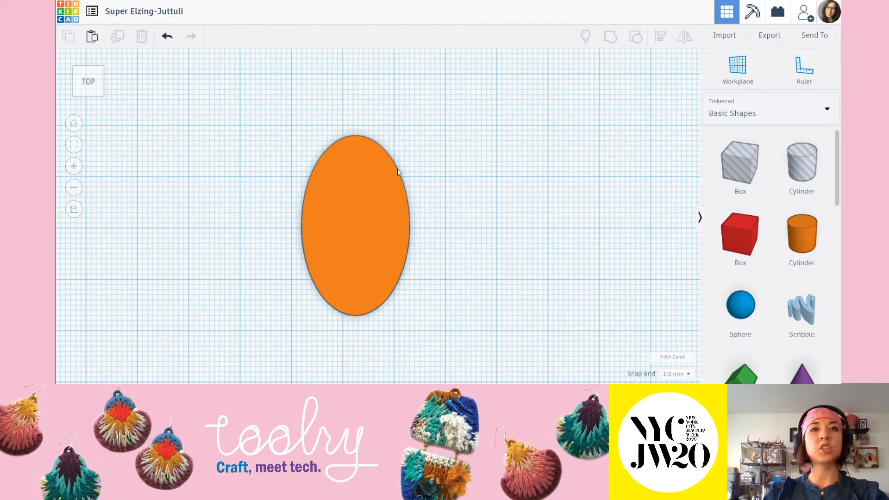
Step: Try tilting the oval counterclockwise in the top view, and undo the rotation
left_click(344, 192)
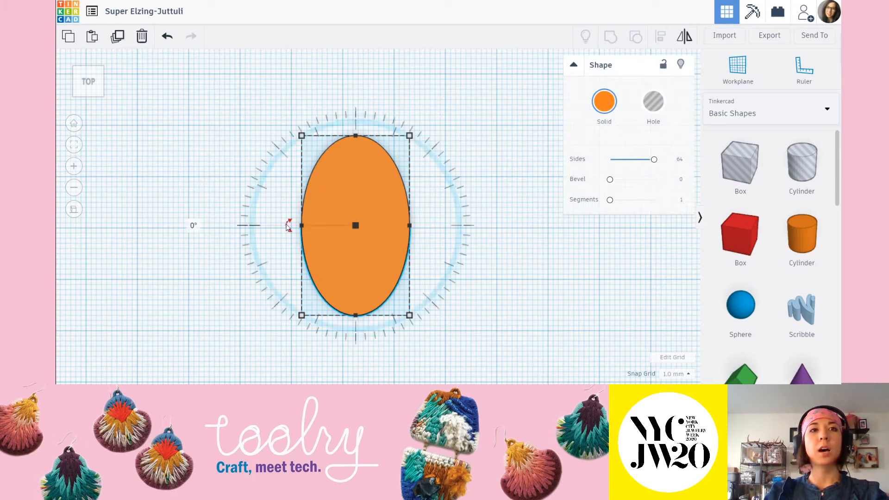
left_click_drag(287, 227, 277, 260)
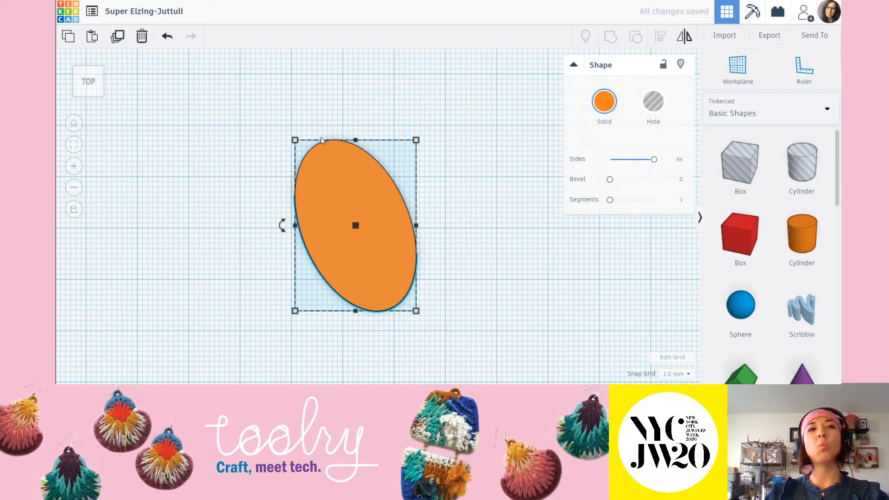
scroll(338, 158, "down", 2)
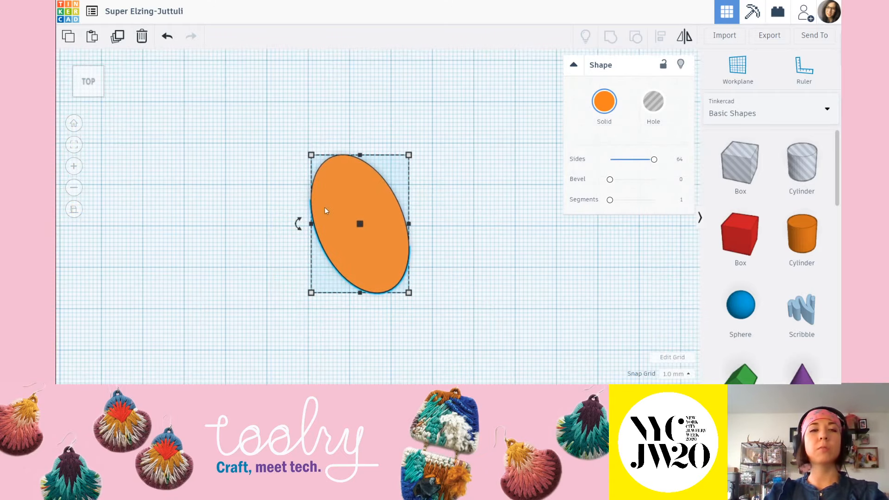
key("ctrl+z")
left_click(436, 244)
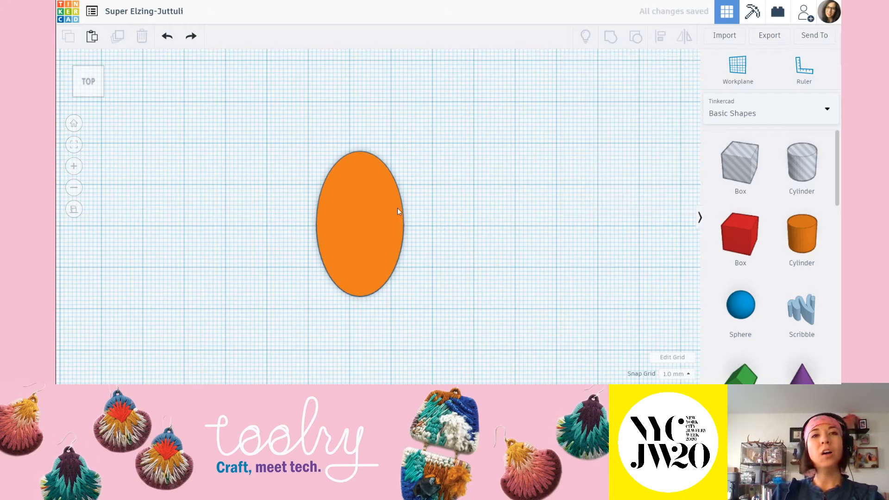
Step: Try widening the oval to 23 mm from its left side, and undo the change
left_click(368, 219)
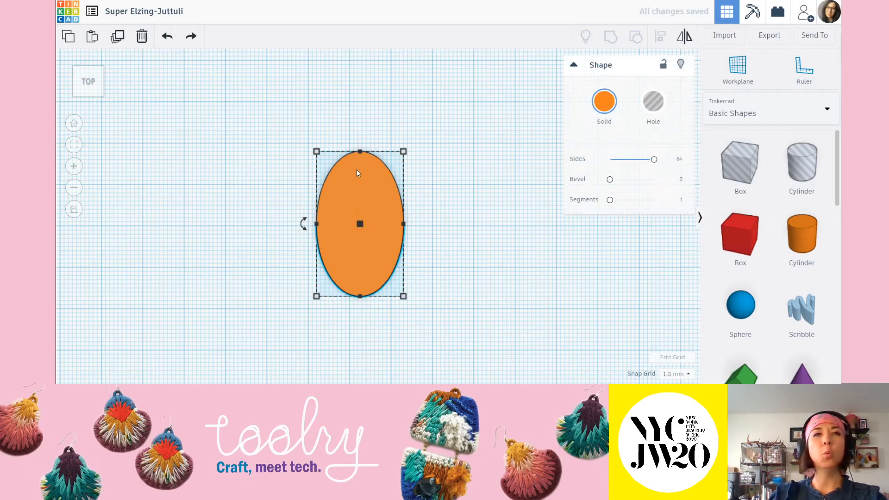
mouse_move(316, 224)
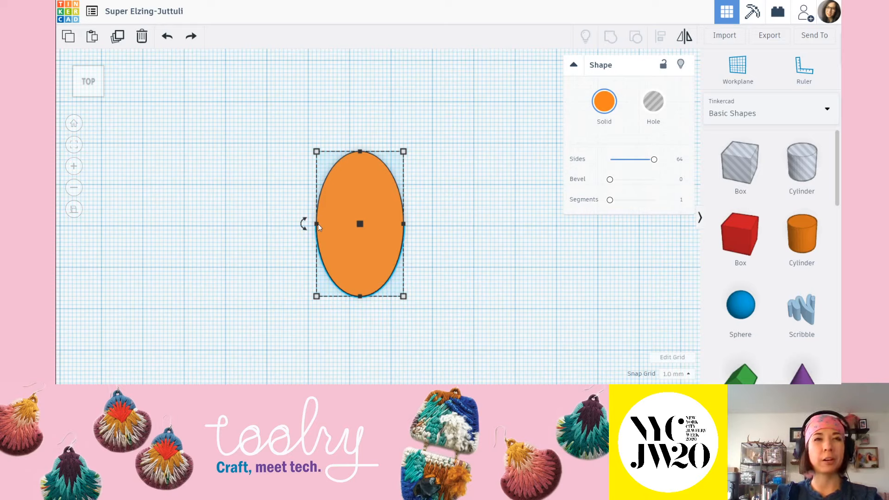
left_click_drag(318, 224, 309, 223)
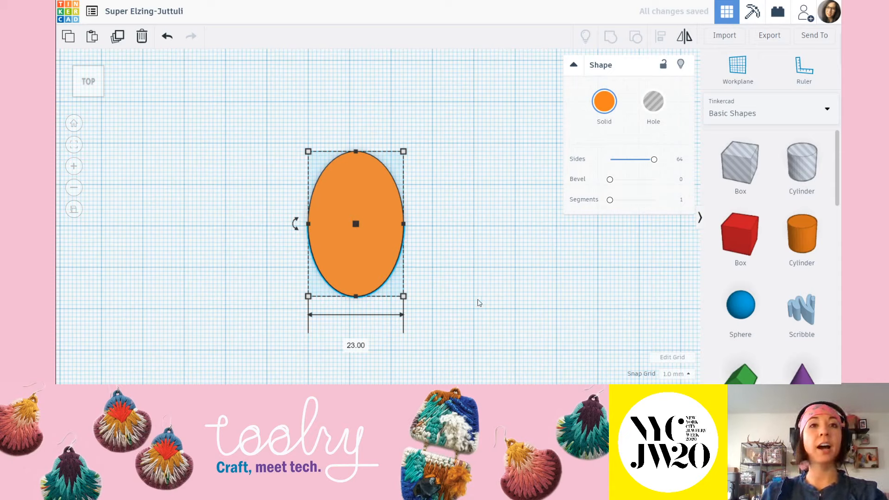
left_click(481, 267)
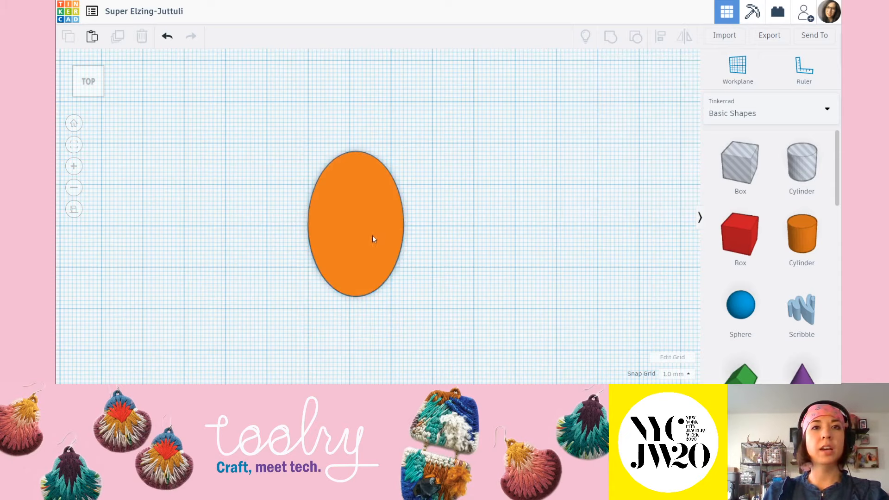
left_click(367, 224)
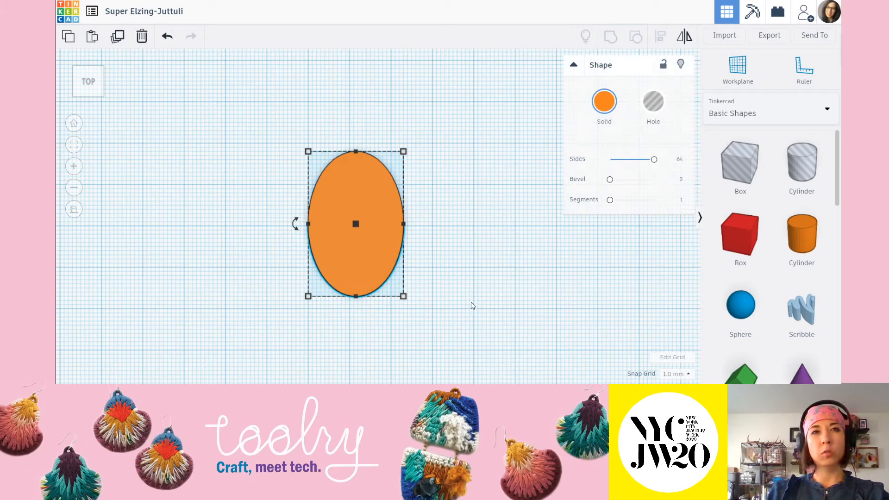
left_click(456, 274)
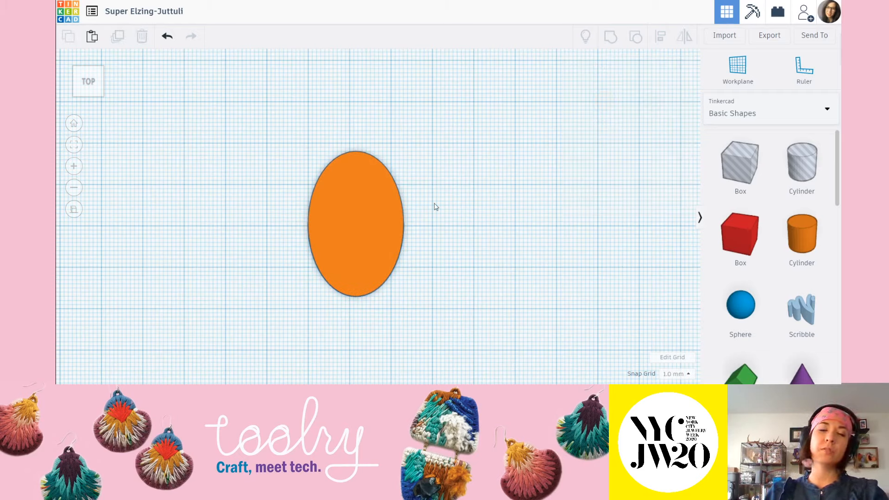
left_click(356, 212)
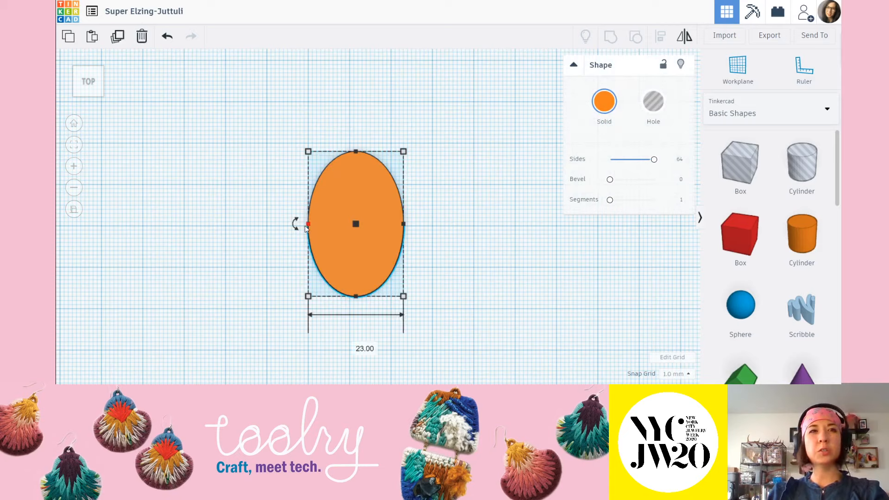
left_click(495, 272)
key("ctrl+z")
key("ctrl+z")
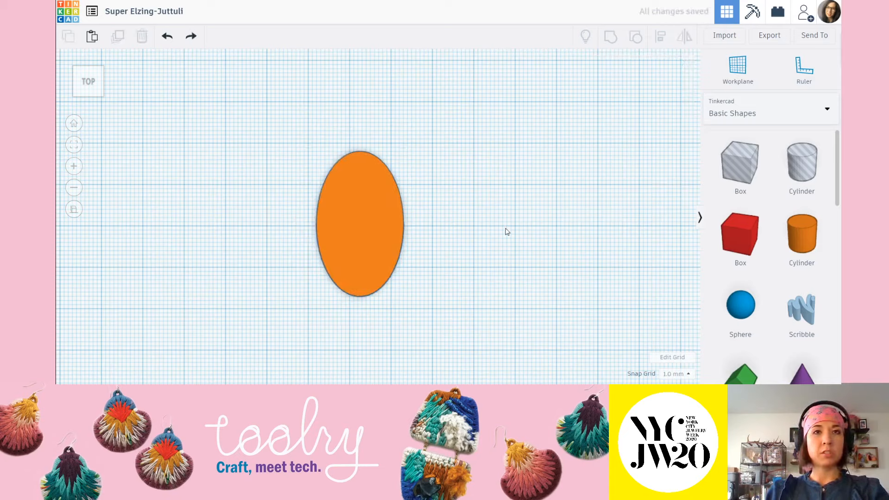
Step: Restore the 20 mm round cylinder and stretch it into an oval about 23 mm wide and 37 mm long
left_click(370, 202)
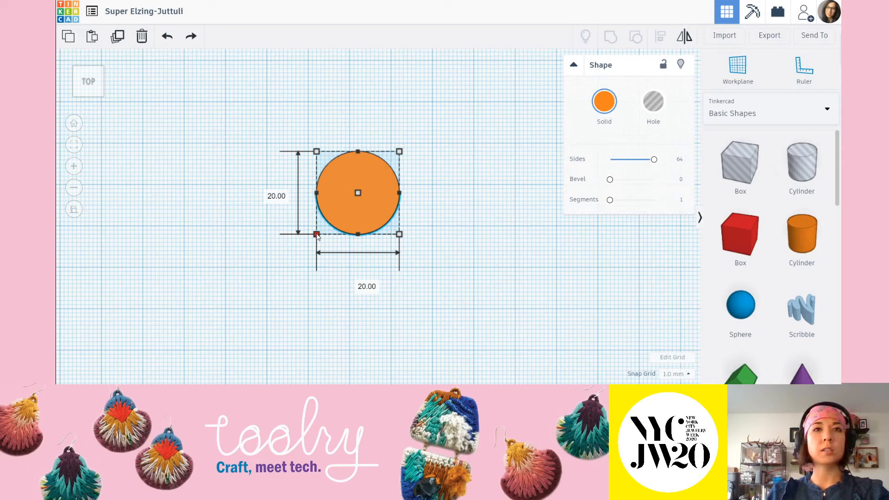
left_click_drag(317, 235, 312, 307)
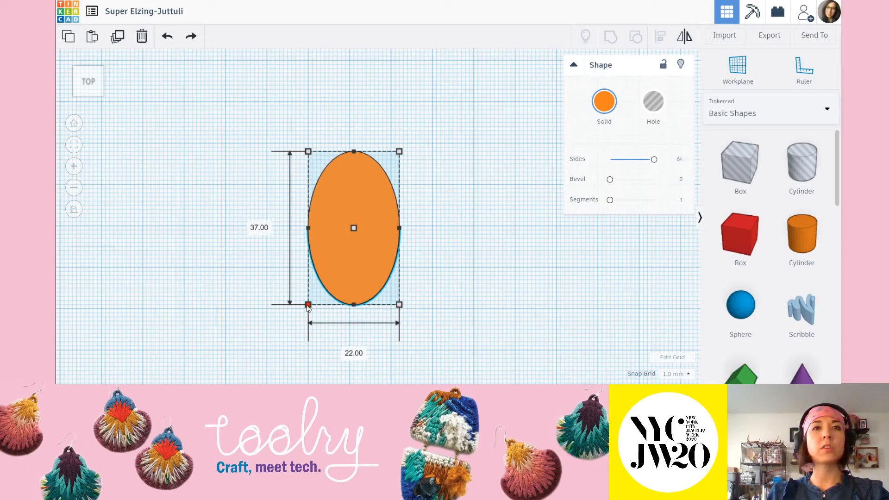
left_click(477, 293)
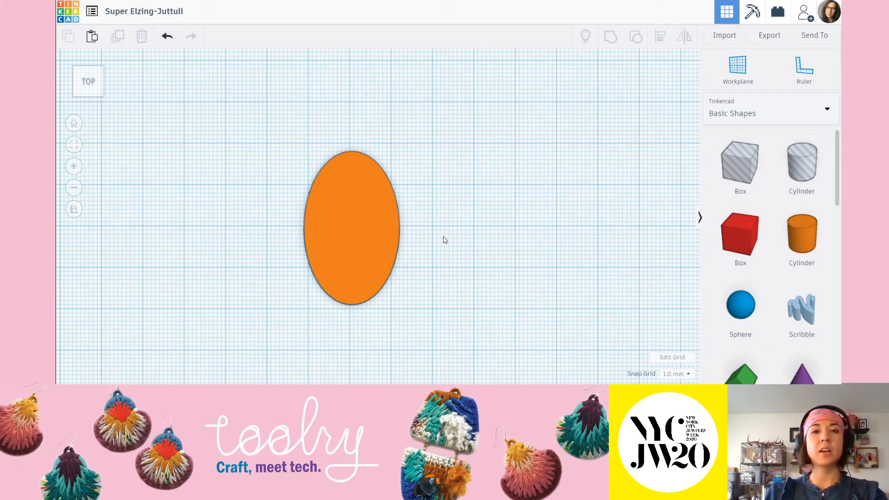
Step: Try rotating the resized oval counterclockwise on the workplane, and undo the rotation
scroll(457, 238, "down", 2)
middle_click_drag(459, 238, 423, 224)
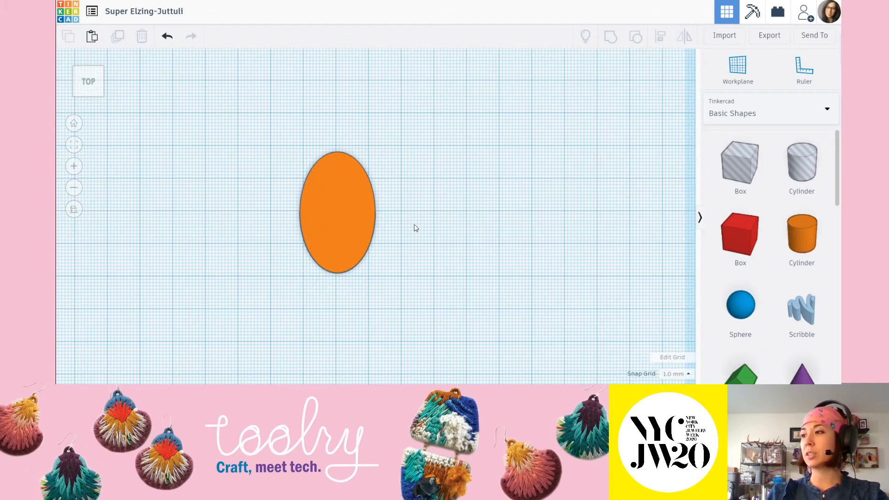
left_click(350, 218)
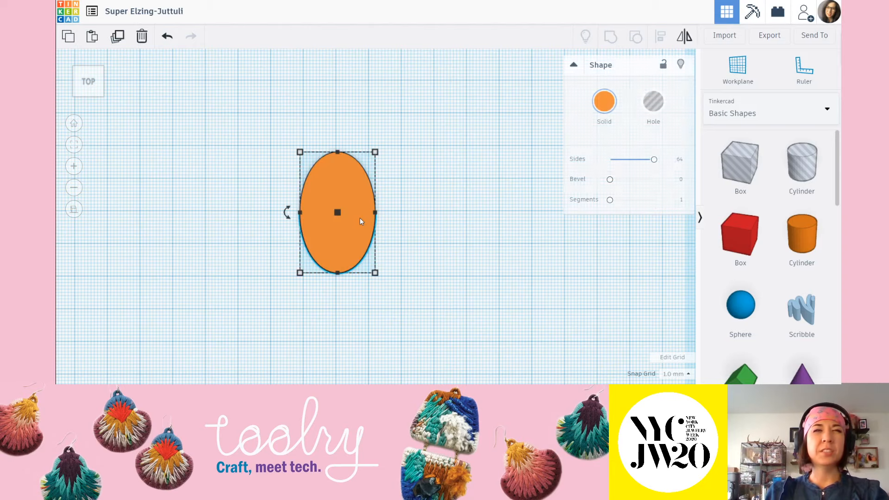
left_click_drag(286, 213, 243, 259)
key("ctrl+z")
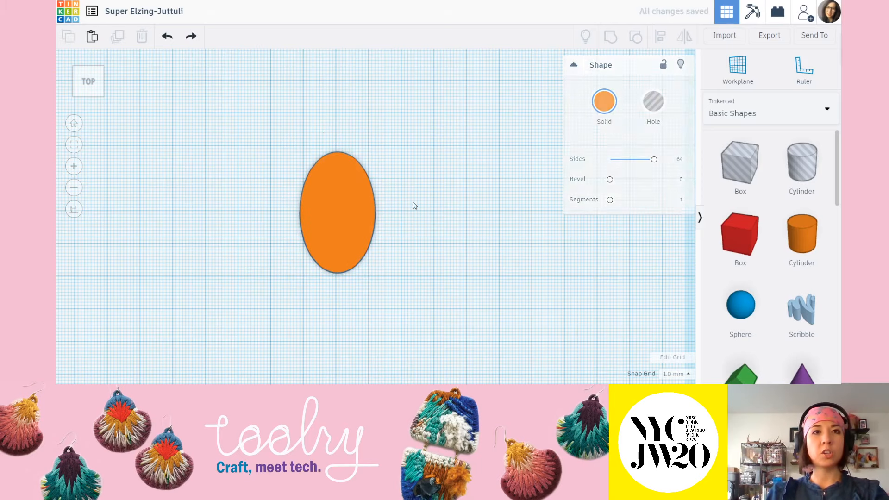
Step: Rotate the oval 26° counterclockwise and move it a short distance to the left
left_click(340, 217)
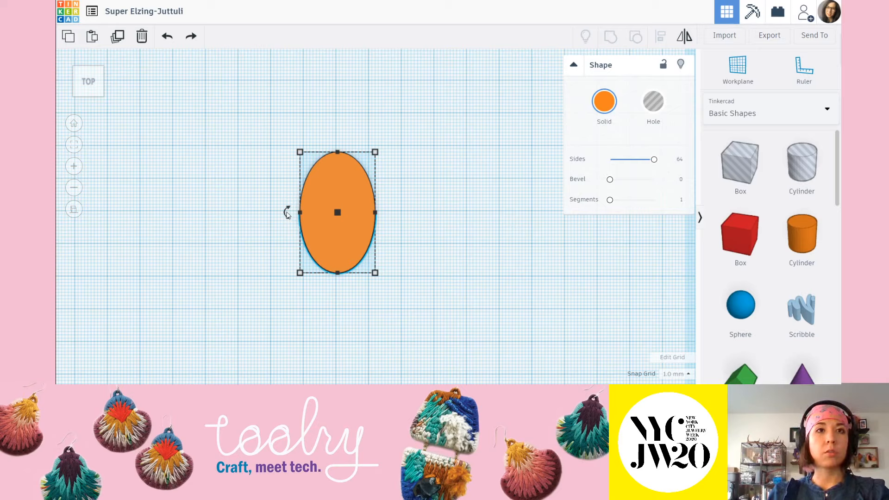
left_click_drag(287, 212, 237, 261)
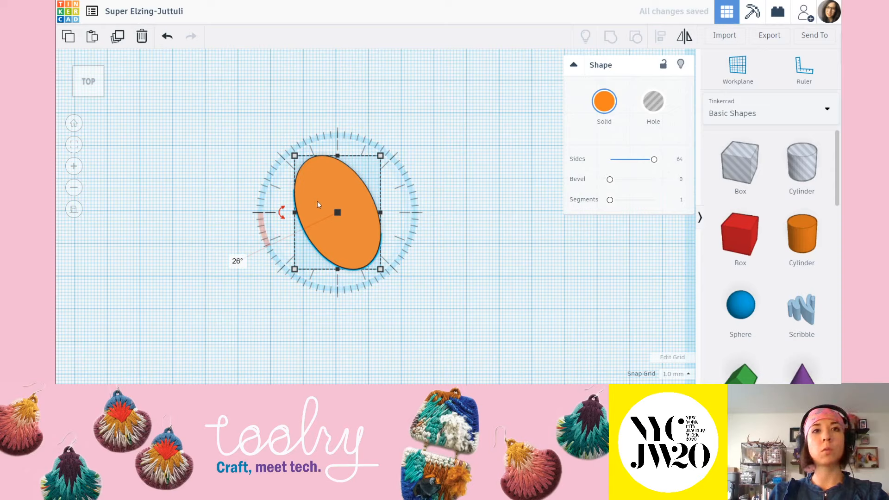
left_click(234, 149)
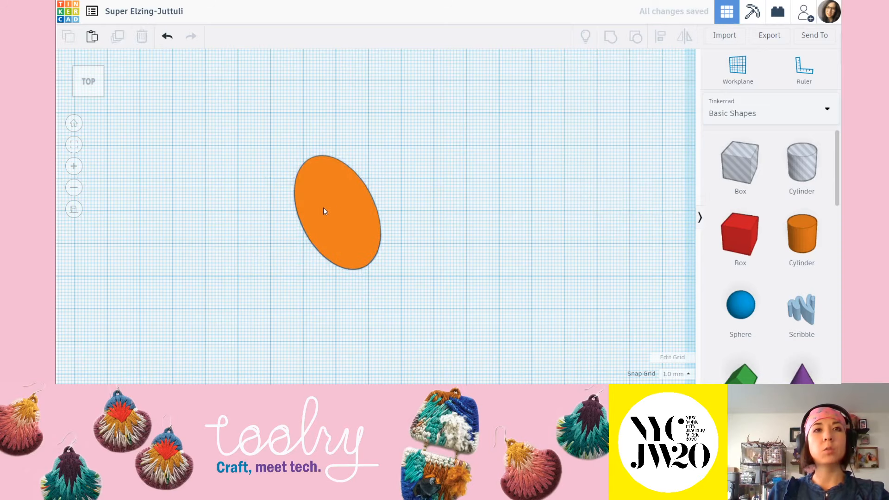
left_click_drag(323, 208, 292, 207)
left_click(393, 205)
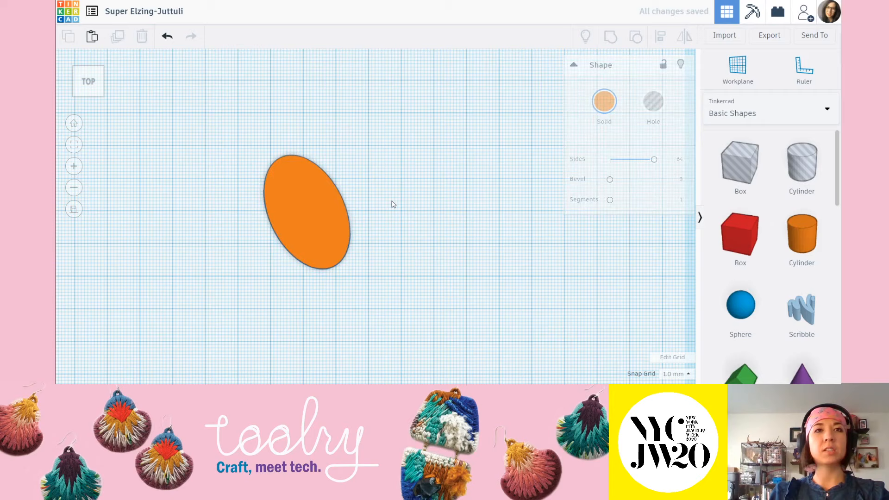
Step: Duplicate the tilted oval in place and mirror the copy horizontally
left_click(318, 206)
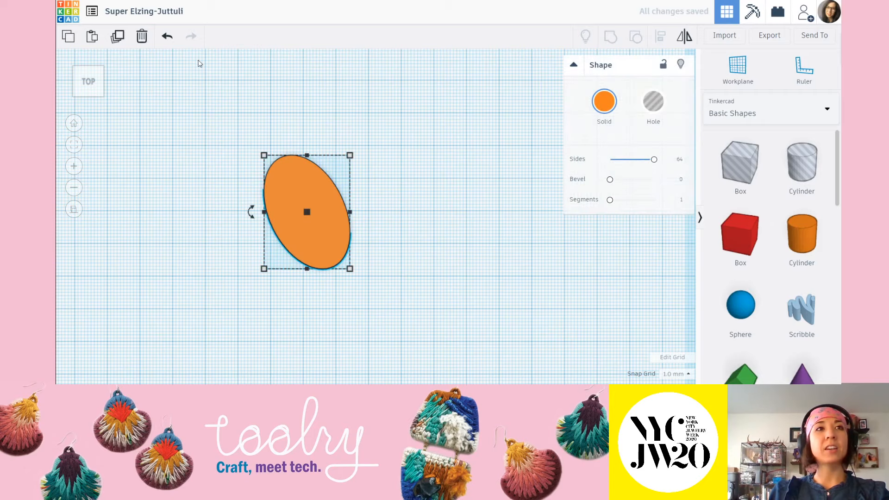
left_click(122, 42)
left_click(318, 106)
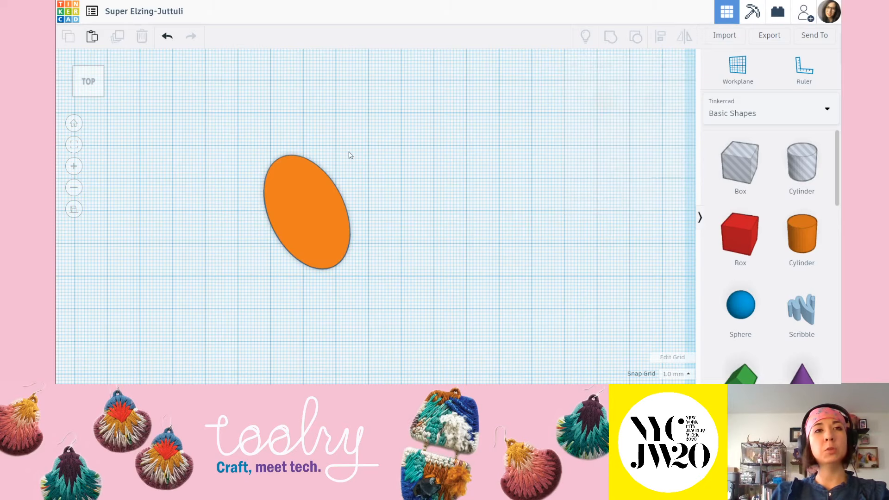
left_click(301, 212)
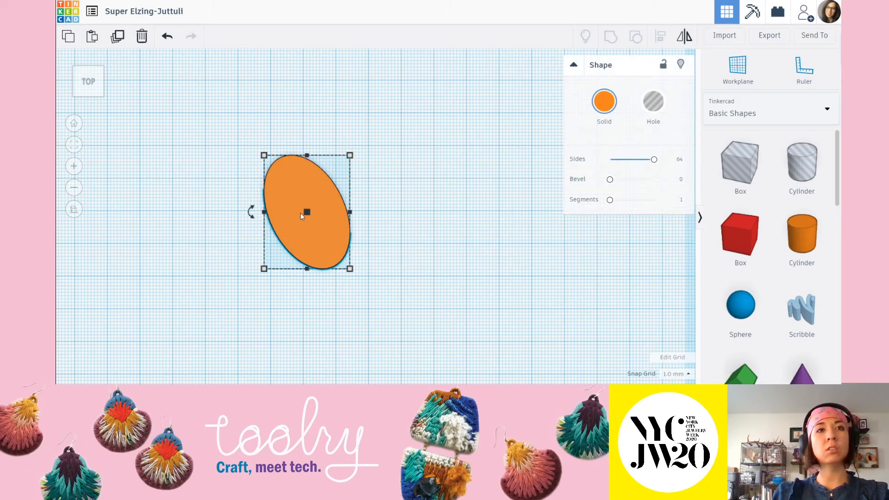
left_click(118, 37)
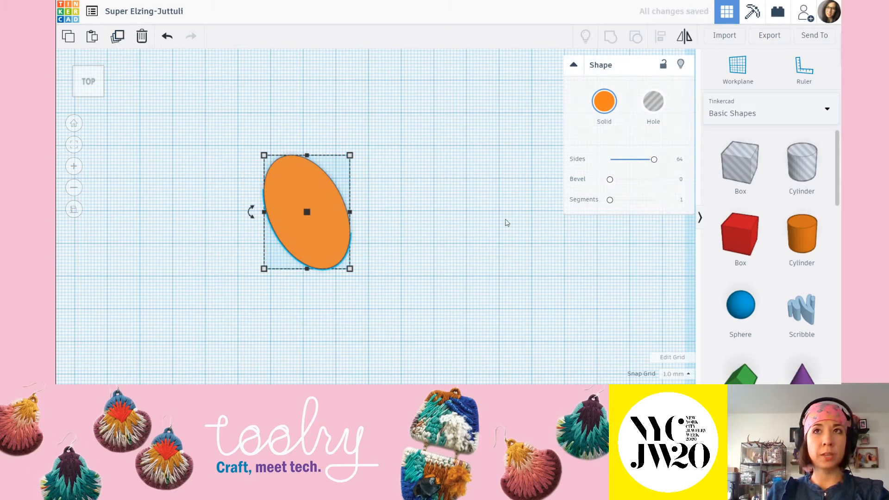
left_click(685, 39)
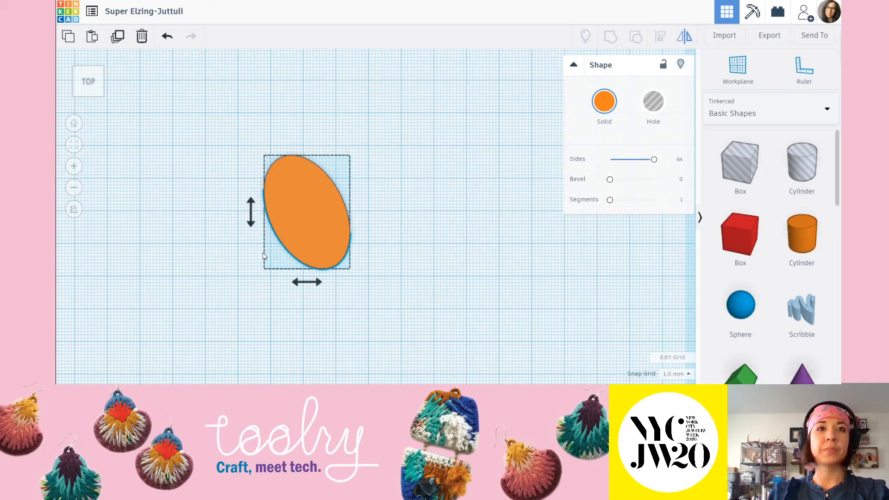
left_click(309, 284)
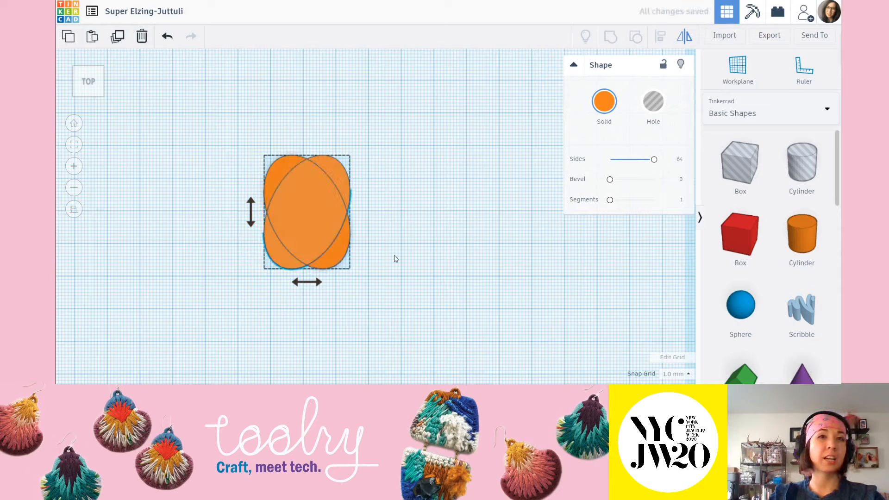
left_click(416, 232)
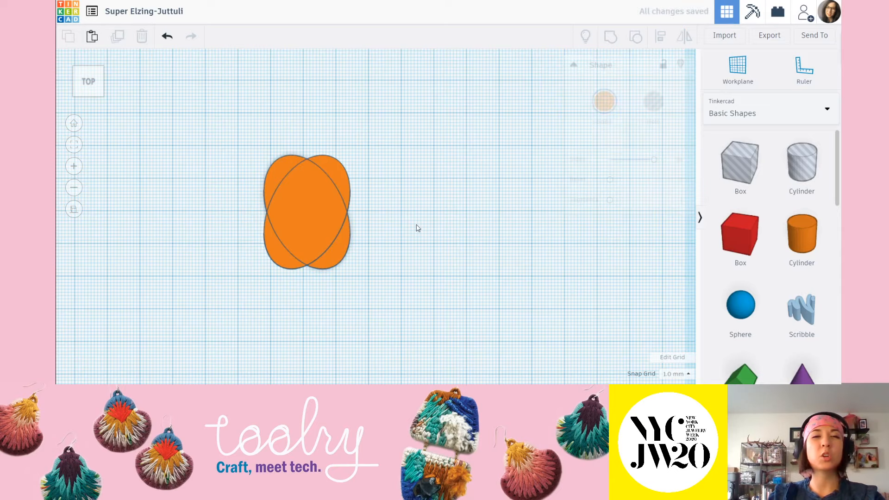
Step: Move the mirrored copy 10 mm to the right so the two ovals form a heart
left_click(335, 171)
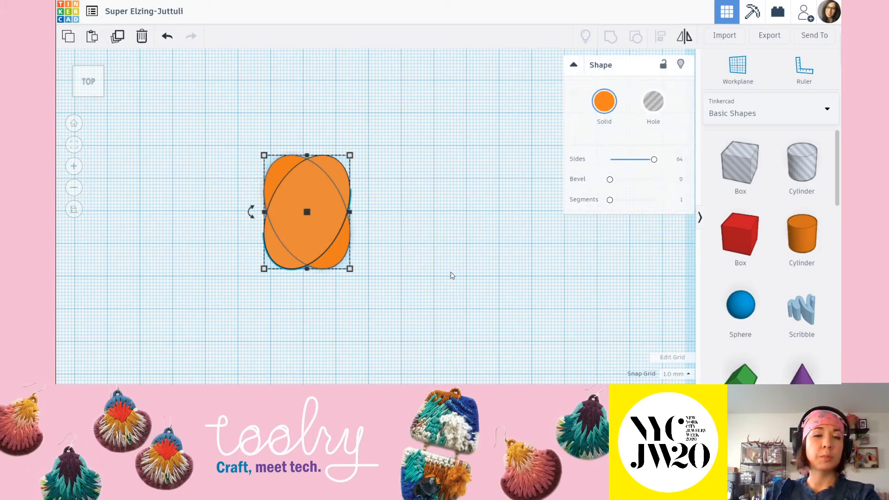
key("Right")
key("Right")
key("Right")
key("Right")
key("Right")
key("Right")
key("Right")
key("Right")
key("Right")
key("Right")
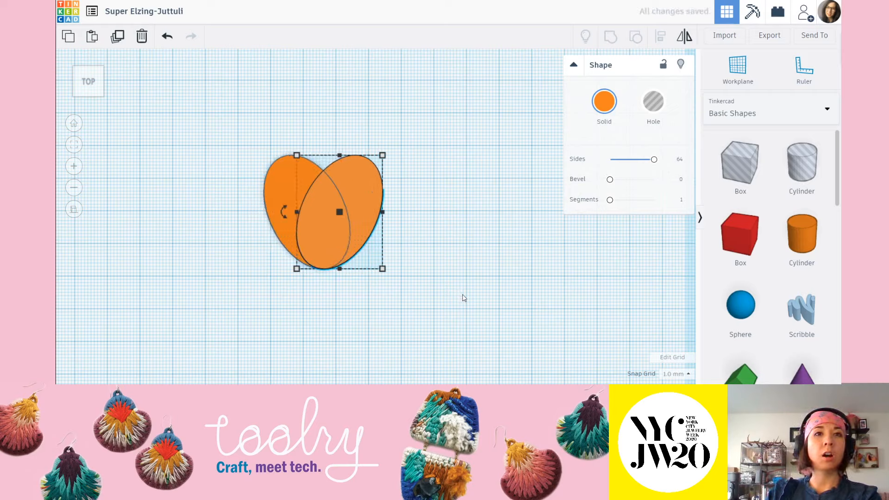
left_click(466, 303)
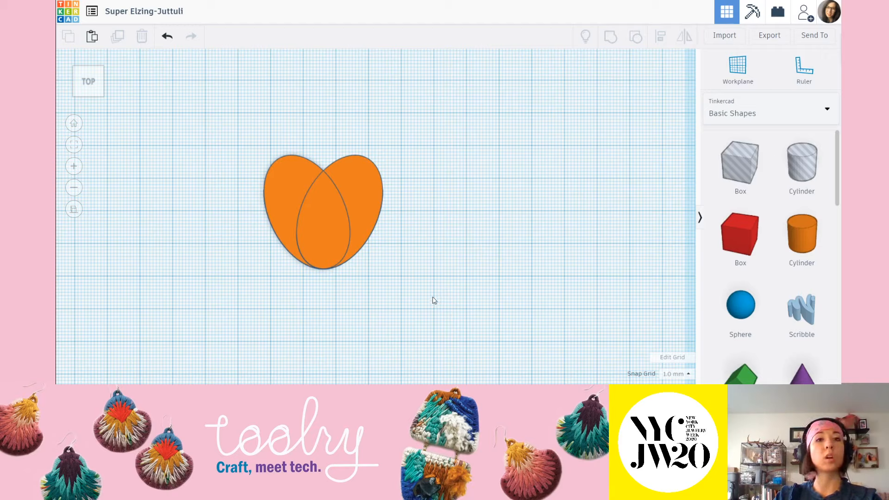
Step: Delete the mirrored copy and undo the oval's move and rotation back to the single upright oval
left_click(376, 196)
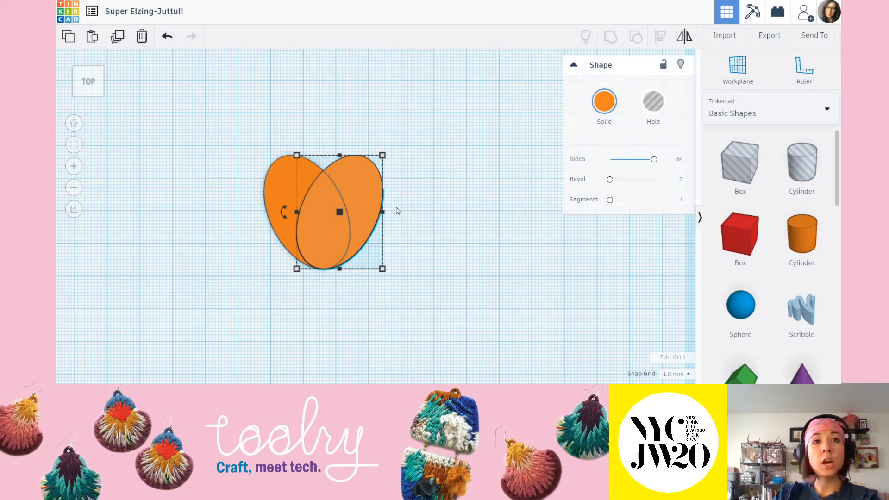
key("Delete")
key("ctrl+z")
key("ctrl+z")
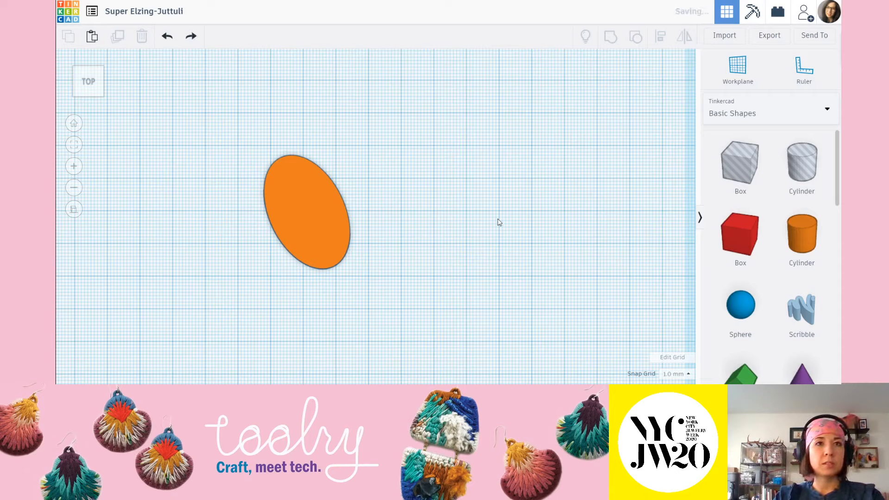
key("ctrl+z")
key("ctrl+z")
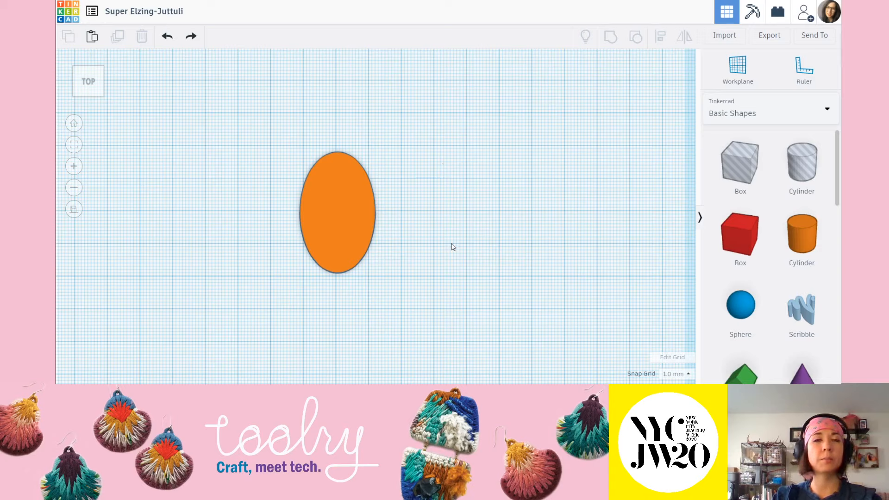
Step: Widen the upright oval by about 2 mm on its left side
left_click(345, 193)
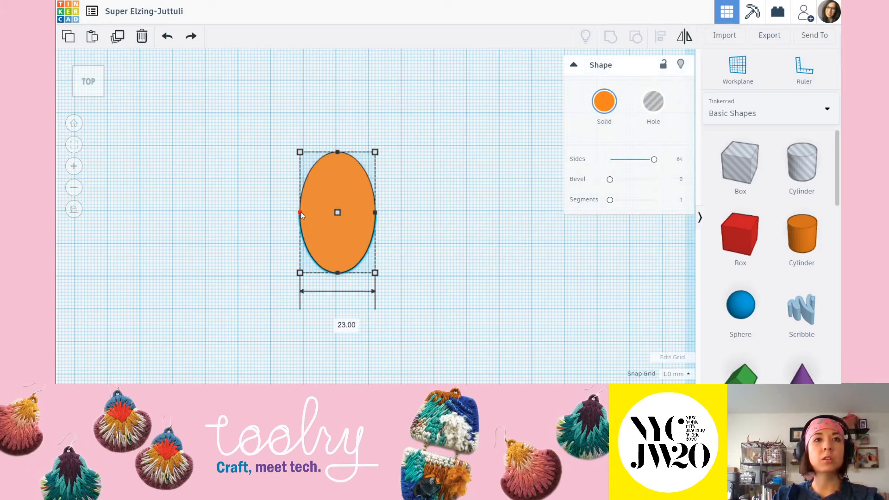
left_click_drag(300, 212, 295, 212)
left_click(482, 254)
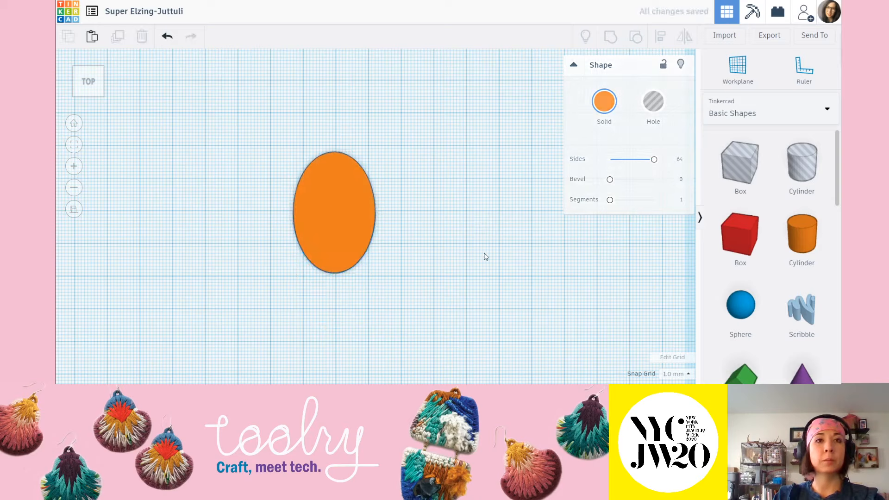
left_click(342, 209)
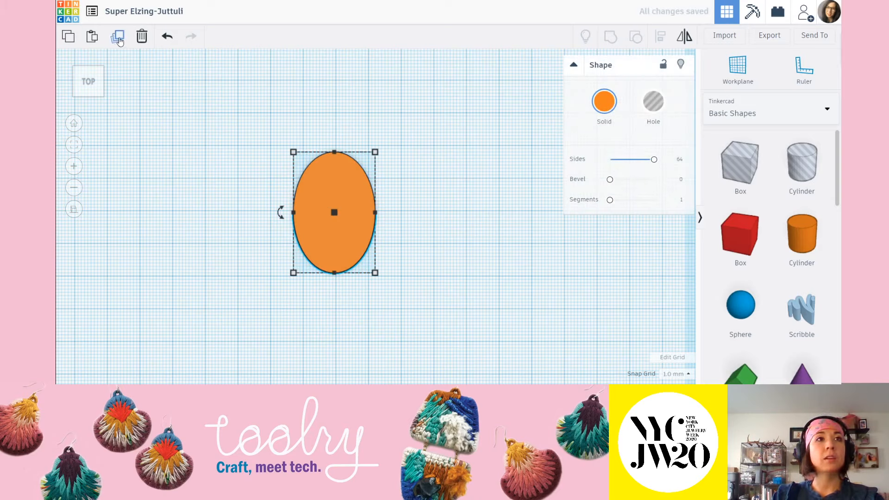
left_click(684, 36)
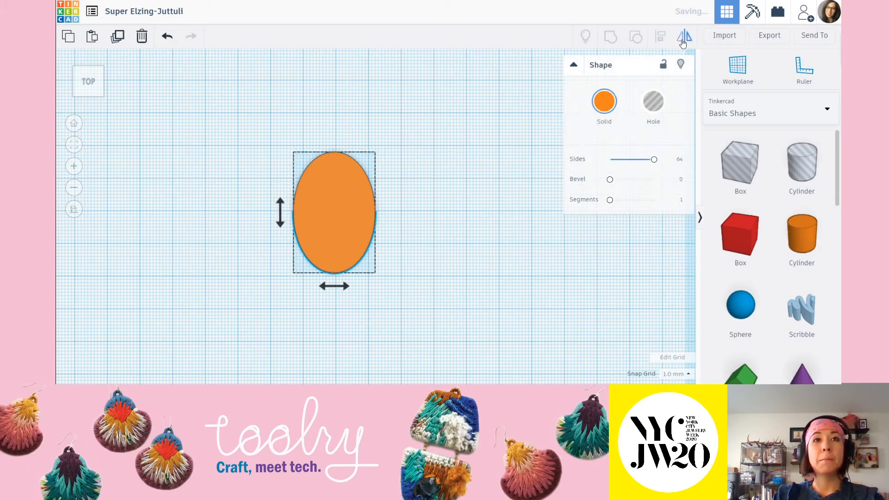
left_click(480, 216)
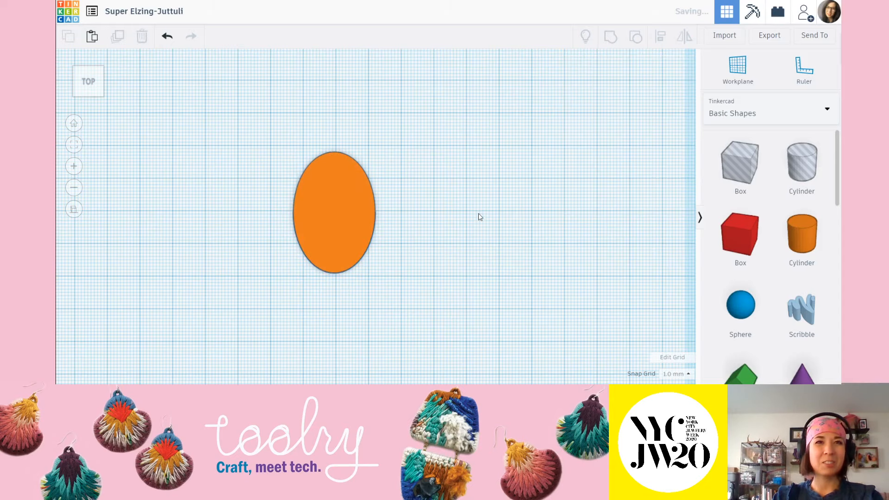
Step: Tilt the widened oval counterclockwise so its upper end leans left
left_click(313, 204)
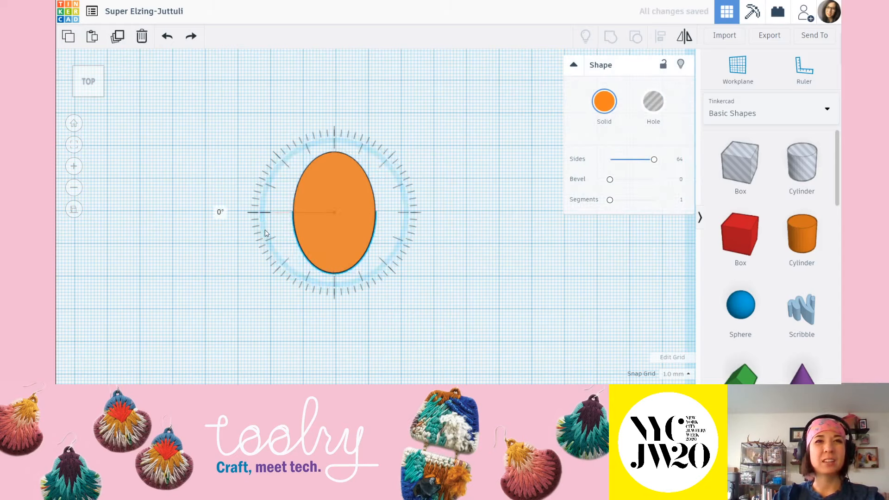
left_click_drag(281, 218, 277, 245)
Step: Duplicate the tilted oval in place and flip the copy horizontally
left_click(117, 38)
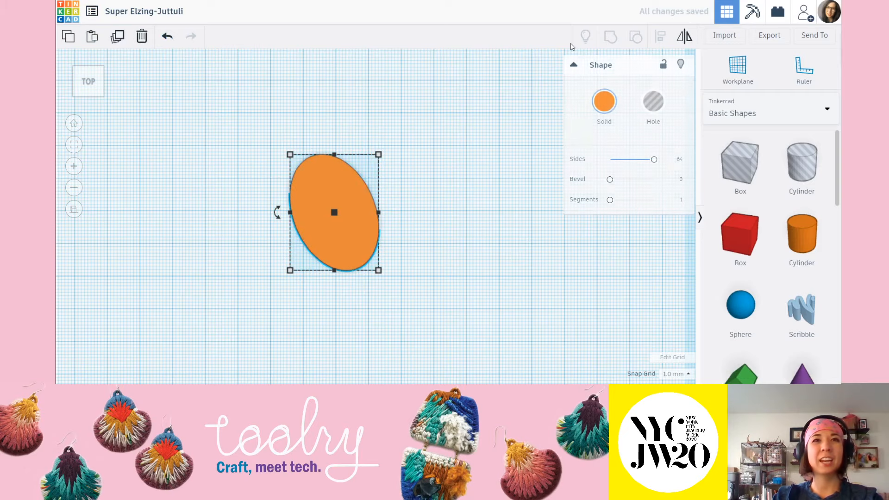
left_click(684, 36)
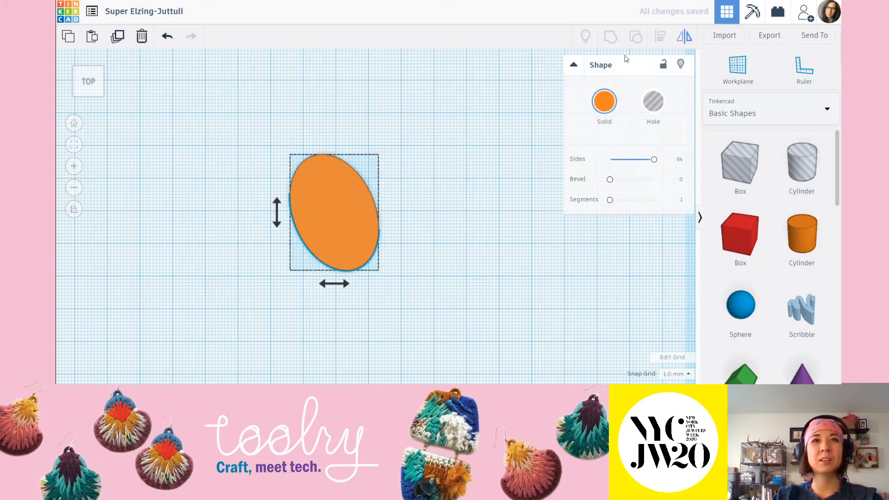
left_click(334, 284)
left_click(490, 253)
Step: Move the mirrored oval 8 mm to the right to form a heart with the original
left_click(366, 167)
key("Right")
key("Right")
key("Right")
key("Right")
key("Right")
key("Right")
key("Right")
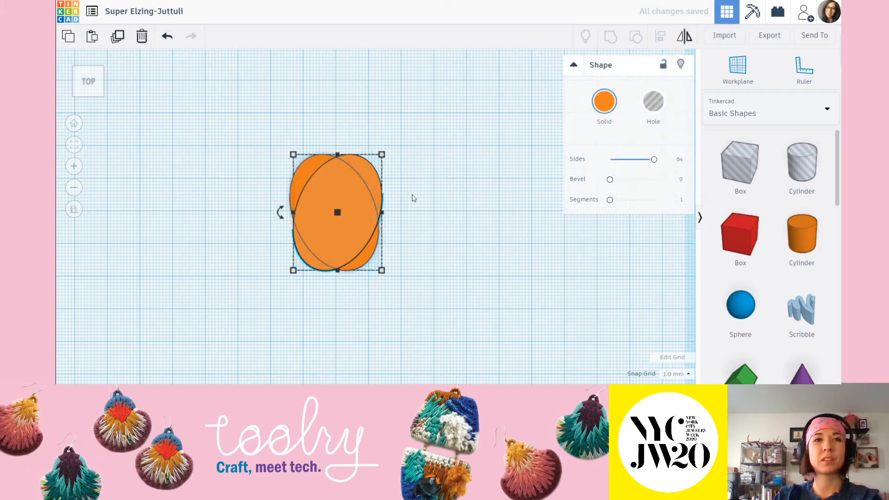
key("Right")
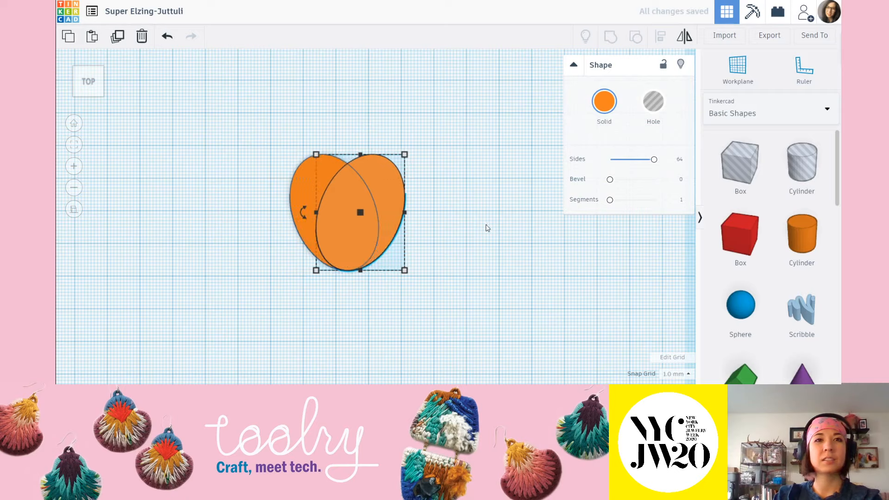
left_click(492, 241)
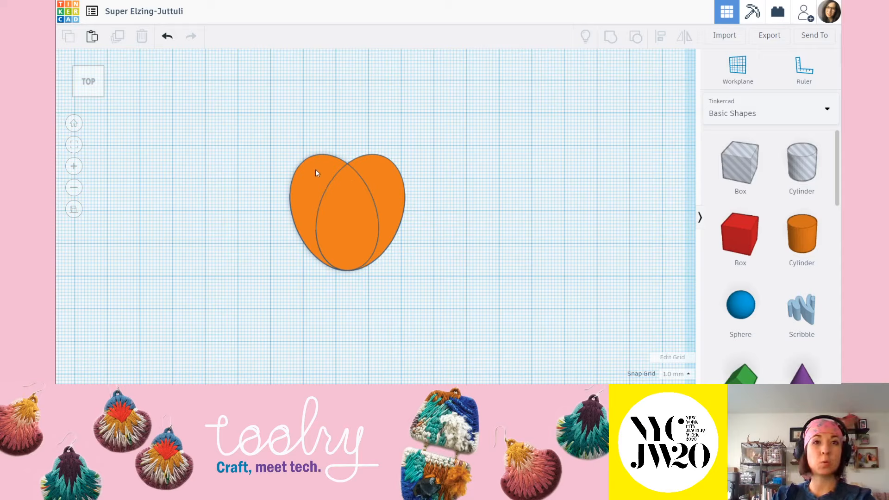
Step: Delete the mirrored oval and rotate the remaining one a further 7° counterclockwise
left_click(386, 176)
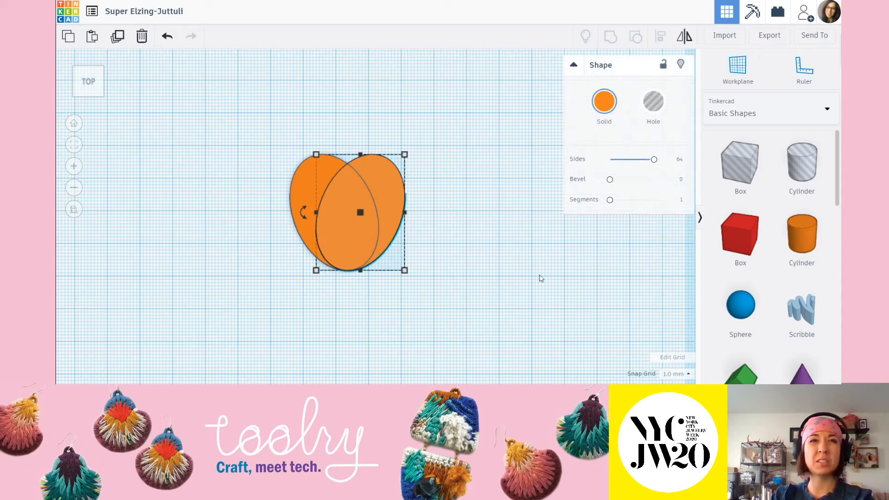
key("Delete")
left_click(303, 206)
left_click_drag(277, 212, 247, 223)
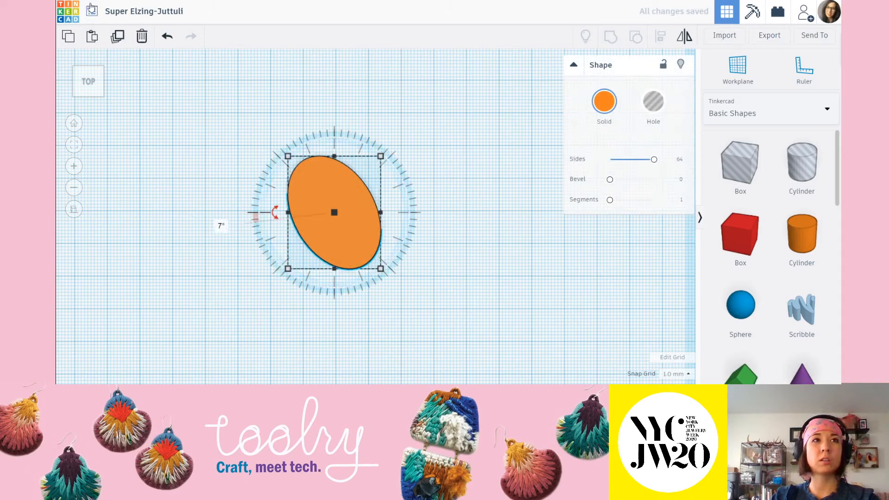
Step: Duplicate the more steeply tilted oval in place and mirror the copy horizontally
left_click(685, 37)
left_click(345, 283)
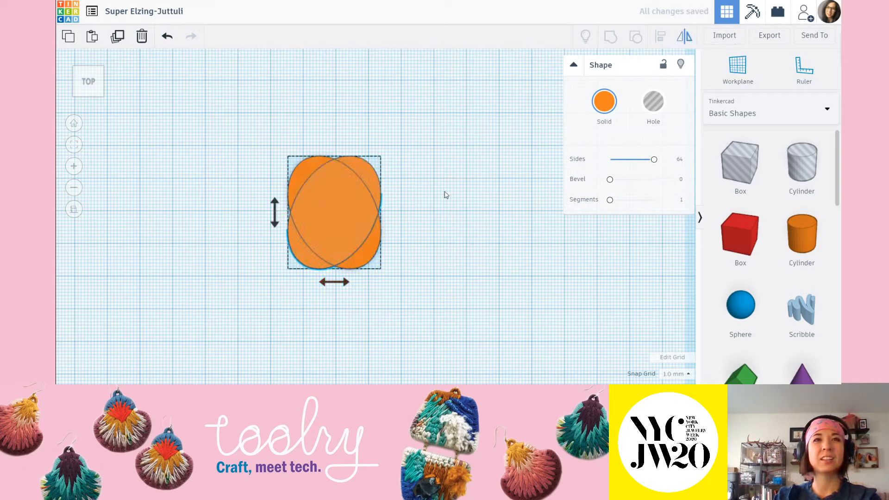
left_click(445, 193)
Step: Move the mirrored copy 10 mm to the right, then nudge it back 1 mm to the left
left_click(368, 178)
key("Right")
key("Right")
key("Right")
key("Right")
key("Right")
key("Right")
key("Right")
key("Right")
key("Right")
key("Right")
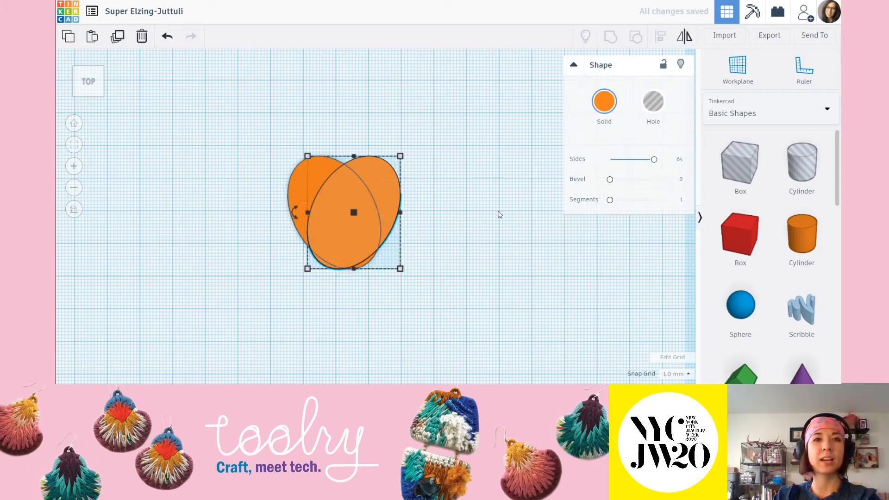
left_click(518, 232)
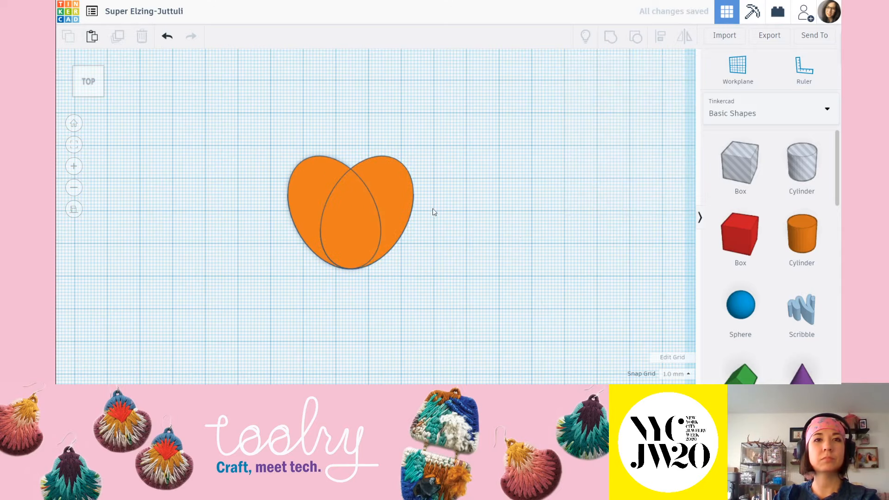
left_click(399, 191)
key("Left")
left_click(508, 206)
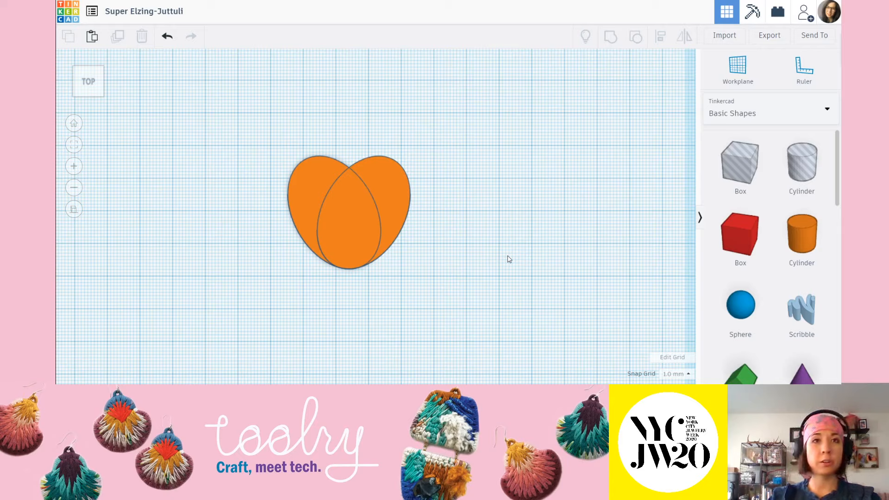
Step: Delete the mirrored copy and undo the earlier duplications and rotations back to the single upright widened oval
left_click(399, 195)
key("Delete")
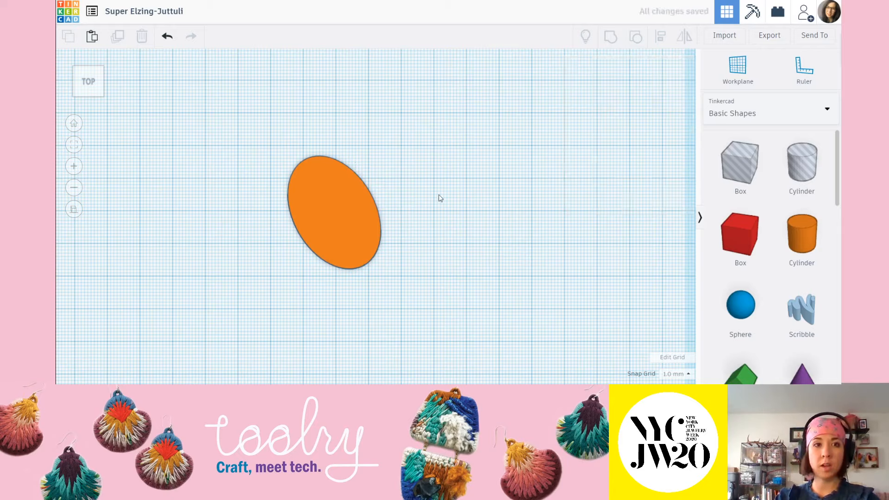
key("ctrl+z")
key("ctrl+z")
key("ctrl+z")
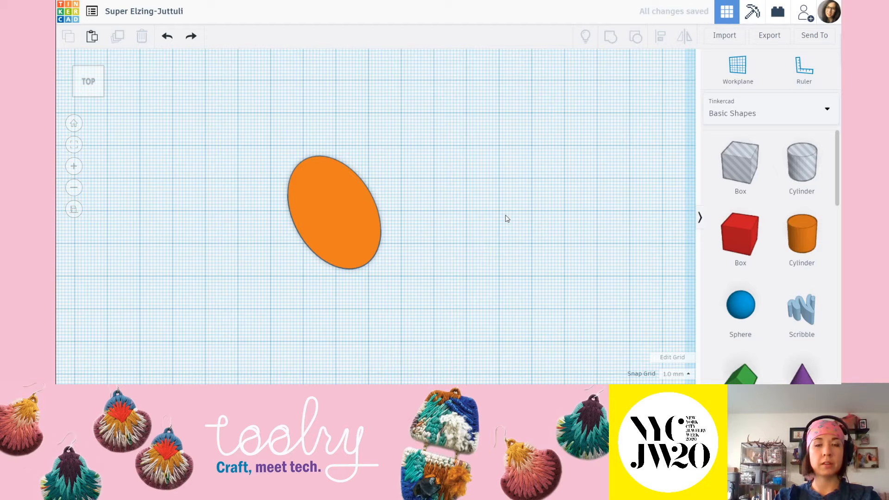
key("ctrl+z")
key("ctrl+z")
key("ctrl+z")
key("ctrl+z")
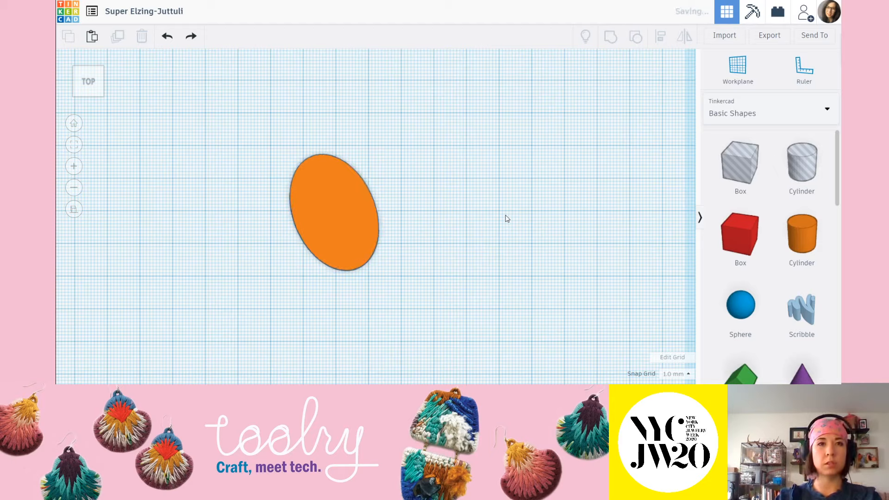
key("ctrl+z")
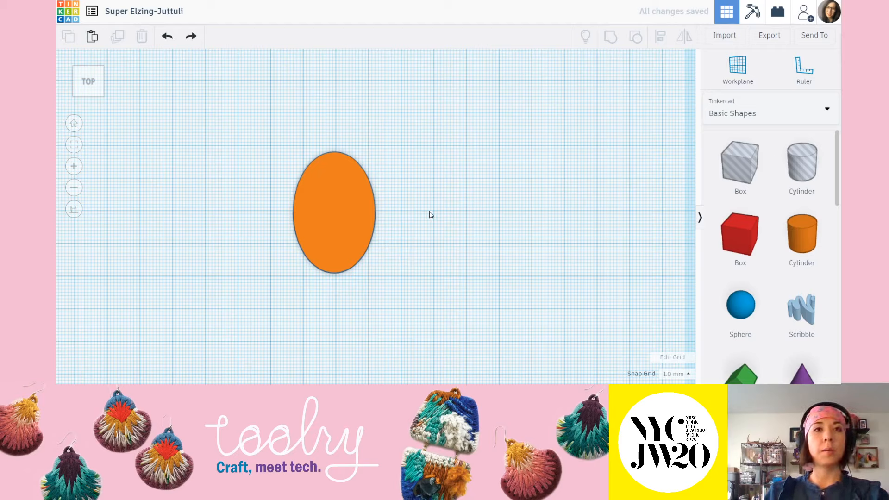
Step: Rotate the upright oval 26° counterclockwise
left_click(340, 199)
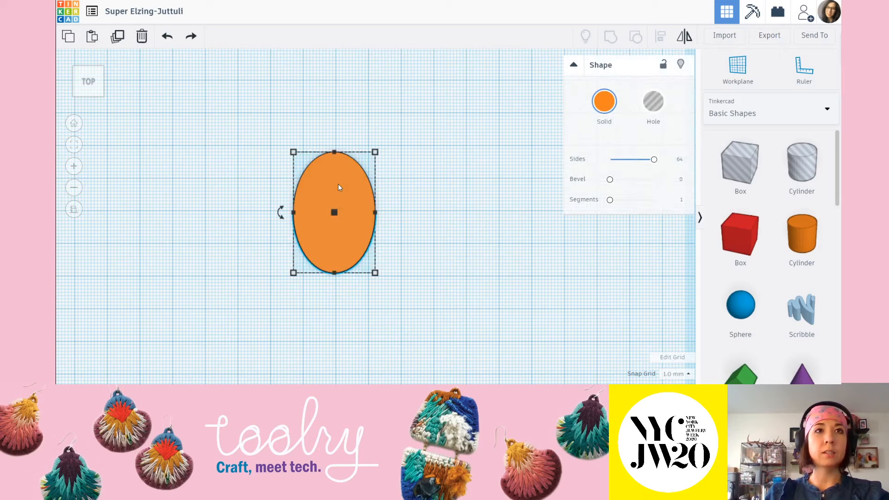
left_click(438, 147)
left_click(336, 185)
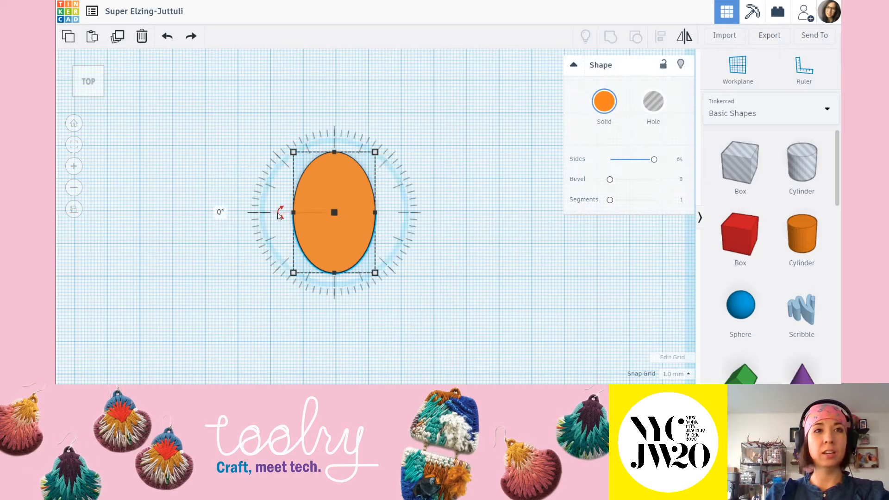
left_click_drag(279, 214, 209, 275)
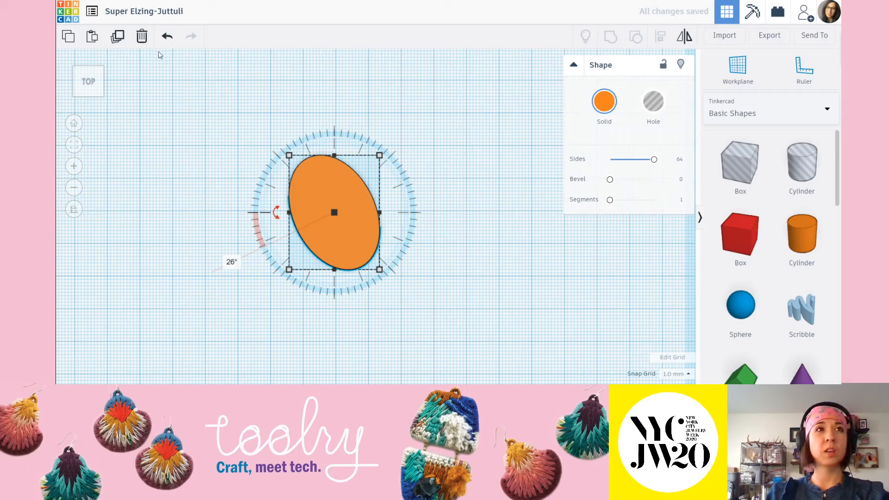
Step: Duplicate the oval tilted by 26° in place and mirror the duplicate horizontally
left_click(117, 39)
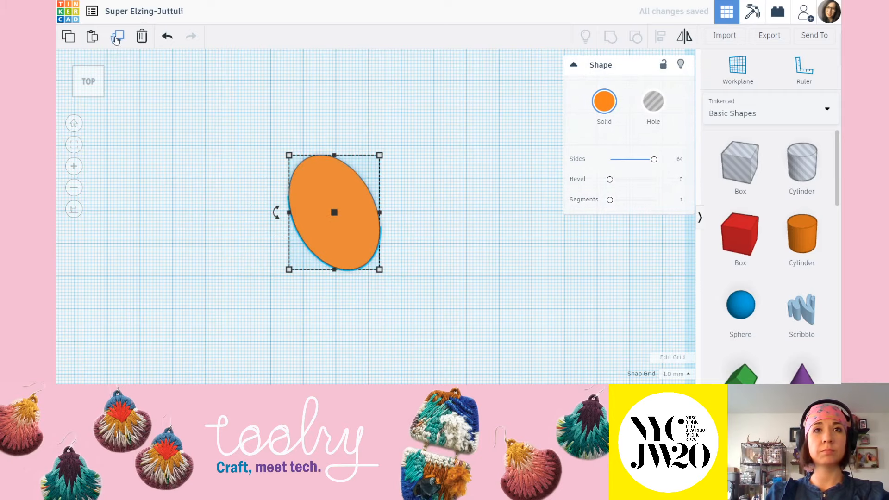
left_click(684, 40)
left_click(334, 282)
left_click(428, 182)
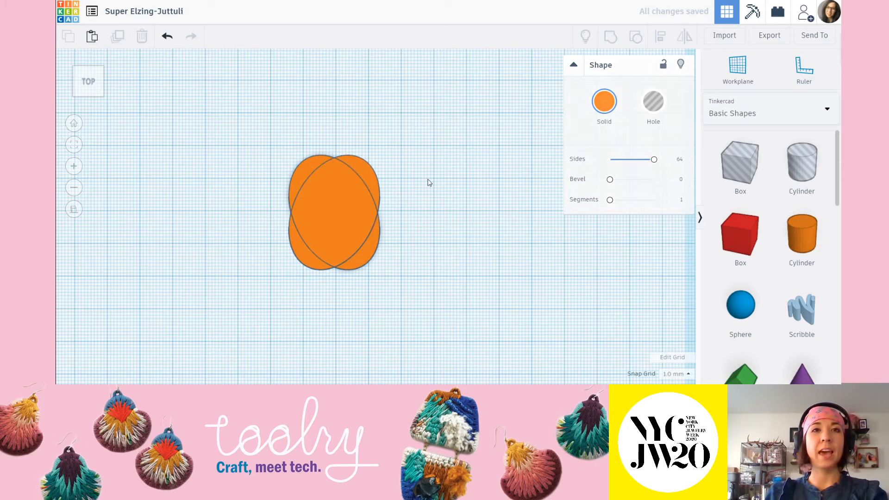
Step: Move the mirrored duplicate 9 mm to the right so the two ovals form a heart
left_click(368, 173)
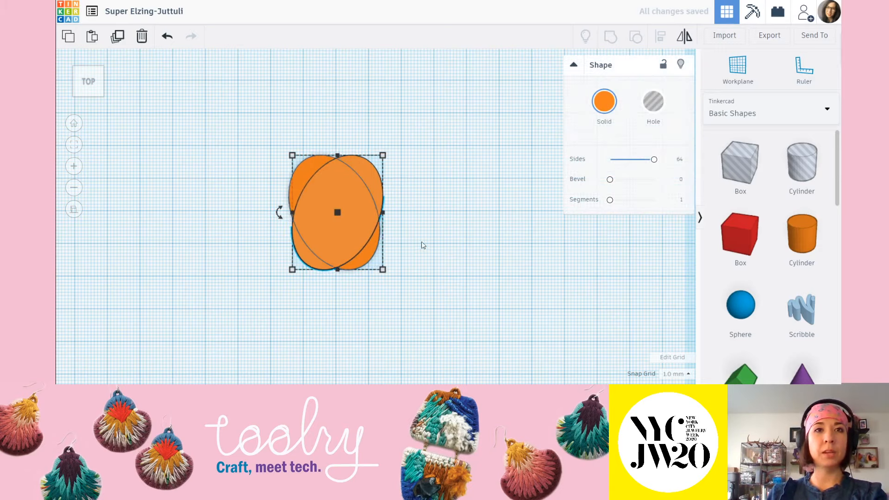
key("Right")
key("Right")
key("Right")
key("Right")
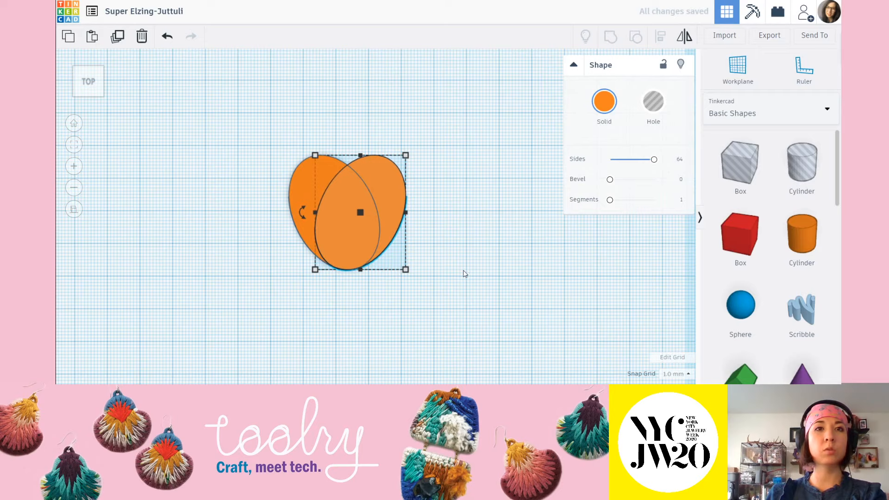
key("Right")
left_click(468, 277)
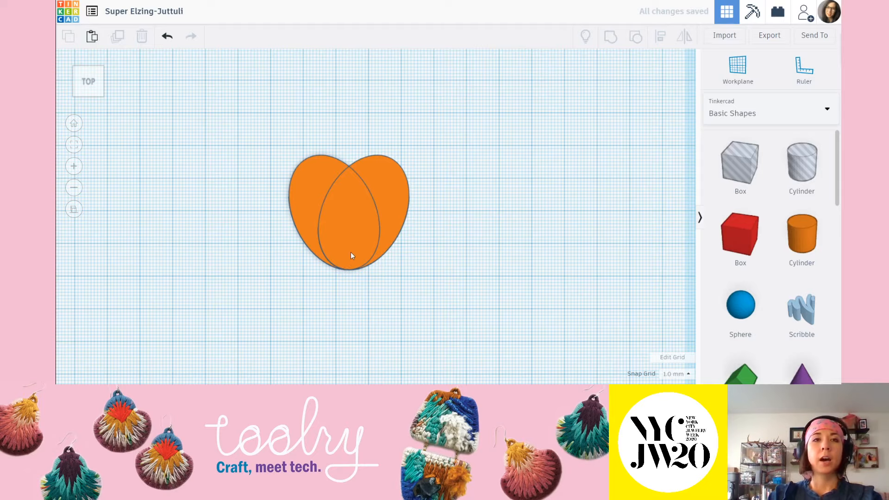
Step: Check how the ovals meet at the heart's lower tip and move the right oval another 3 mm to the right
scroll(341, 275, "up", 5)
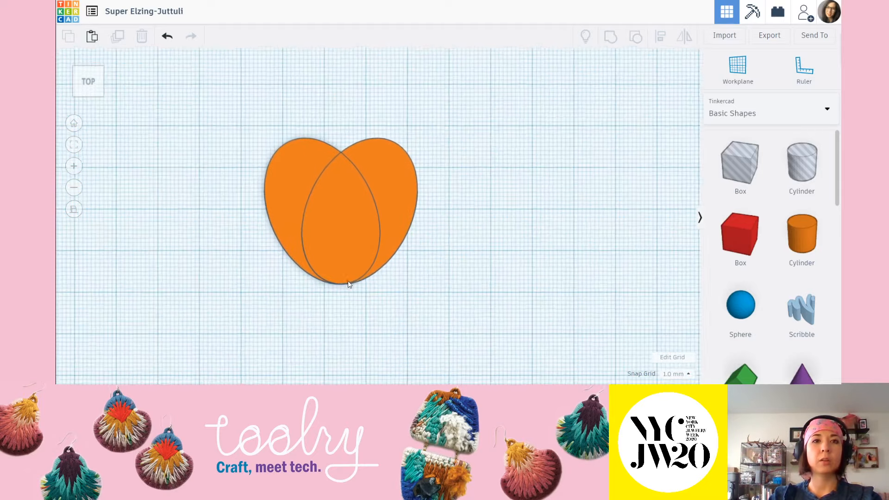
scroll(454, 195, "up", 5)
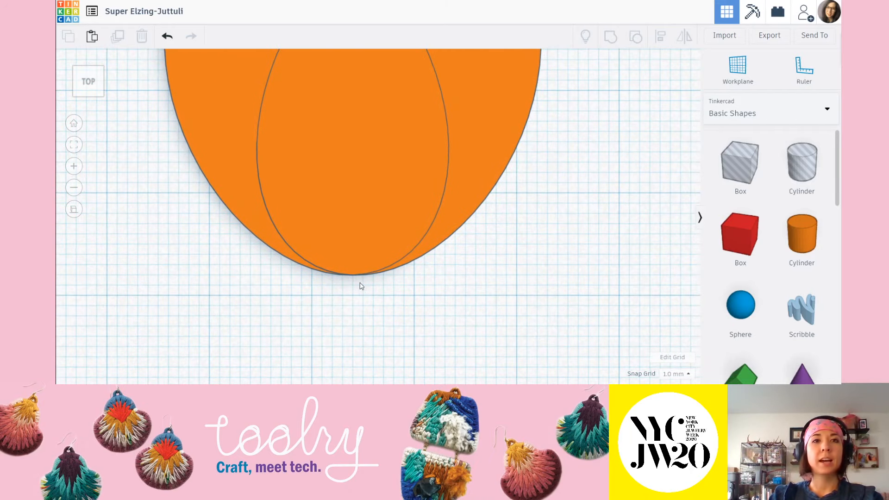
scroll(358, 277, "down", 3)
left_click(421, 89)
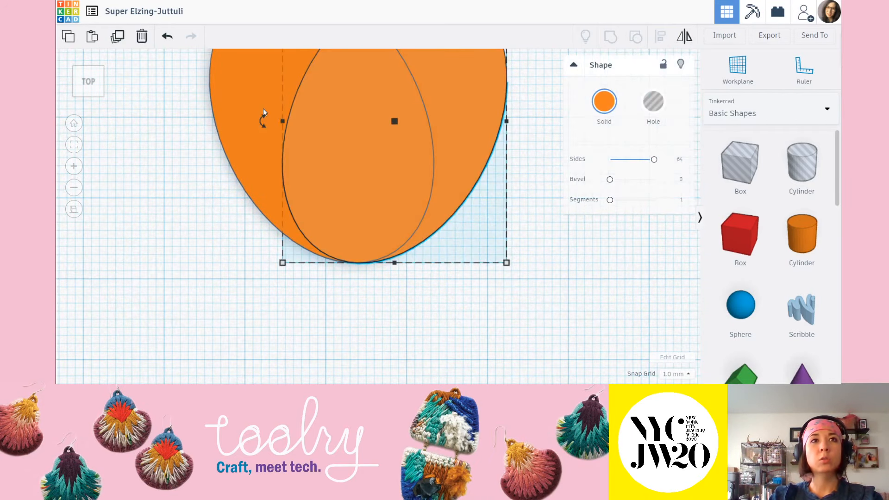
left_click(501, 324)
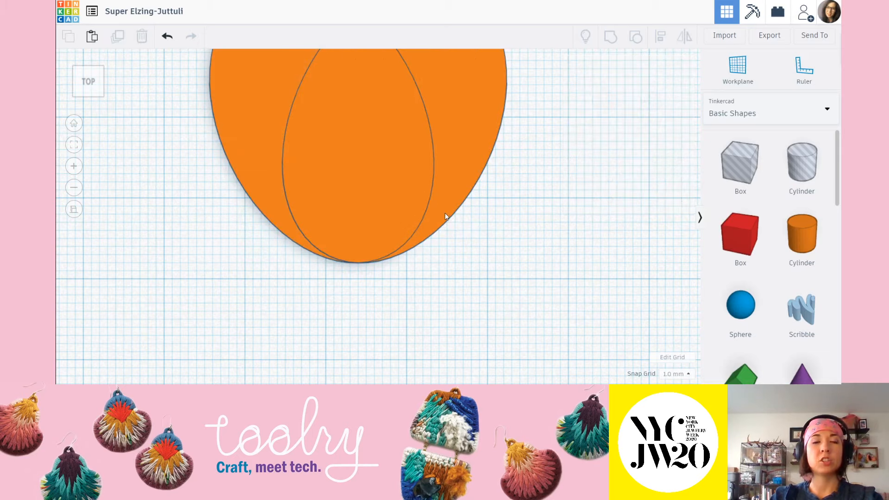
left_click(479, 135)
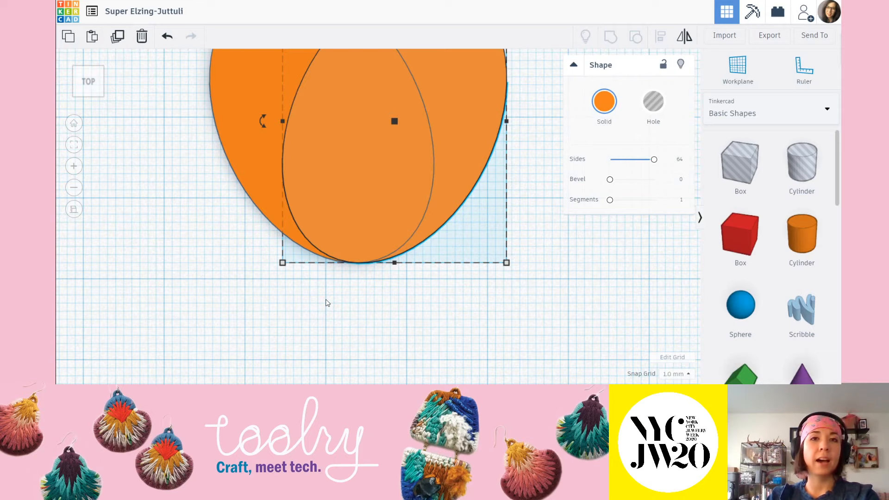
key("Right")
key("Right")
key("Right")
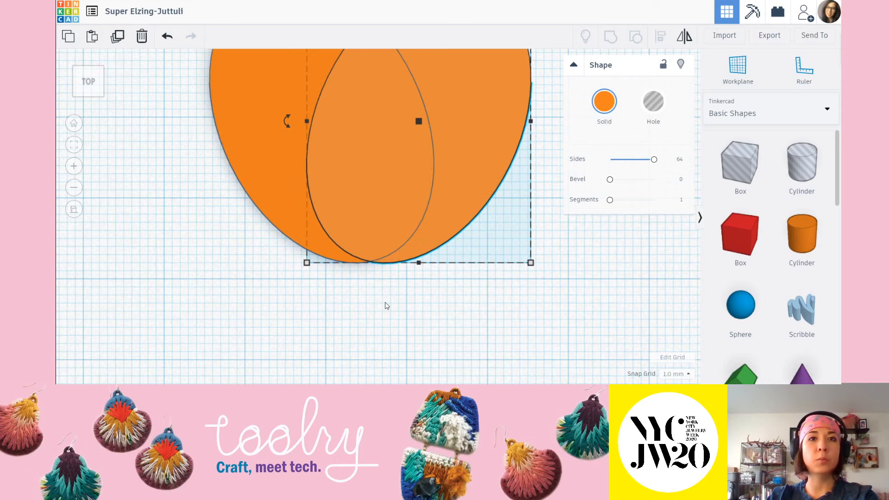
Step: Move the right oval 2 mm to the left so both ovals meet at the heart's lower tip
left_click(380, 288)
scroll(380, 288, "up", 3)
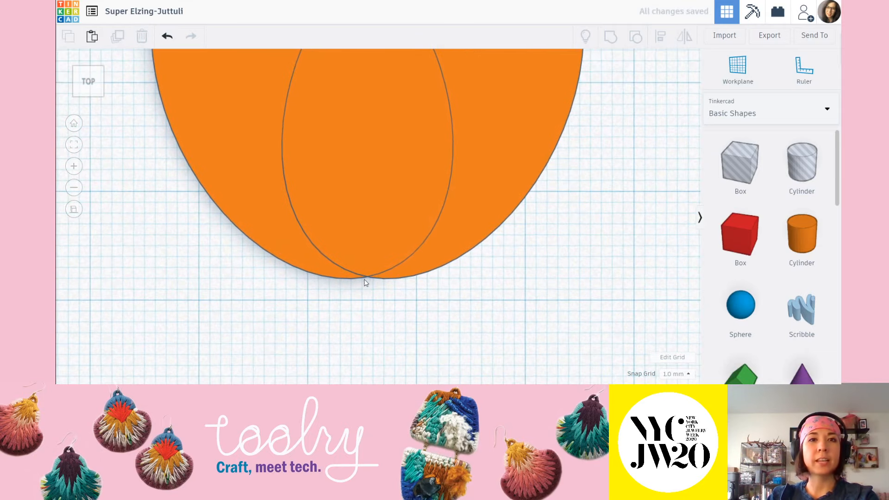
scroll(370, 289, "down", 3)
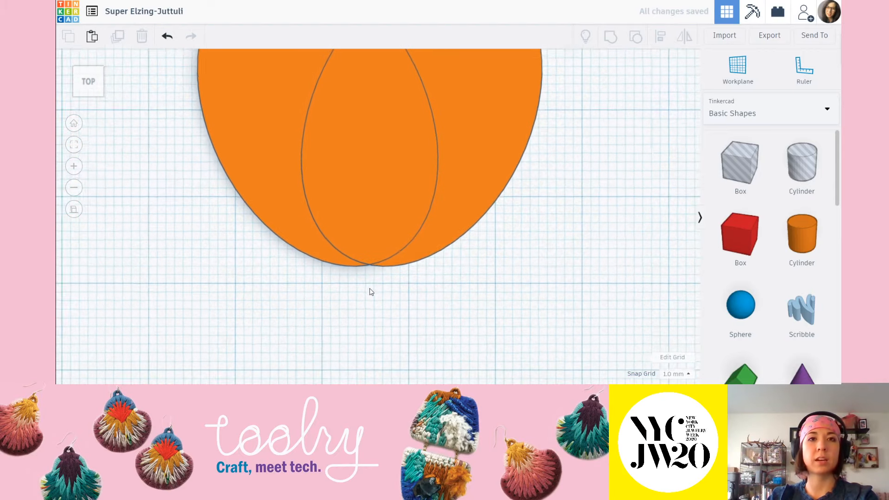
scroll(366, 259, "down", 2)
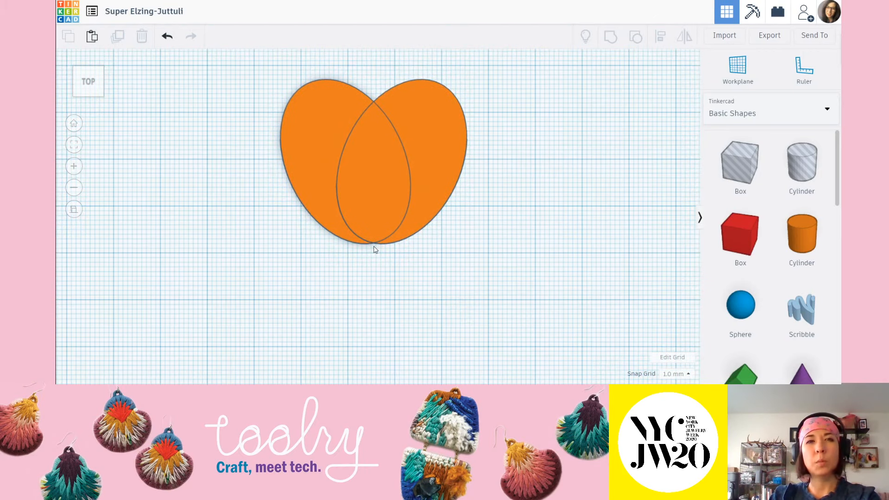
scroll(375, 250, "up", 1)
scroll(375, 250, "up", 1)
left_click(434, 202)
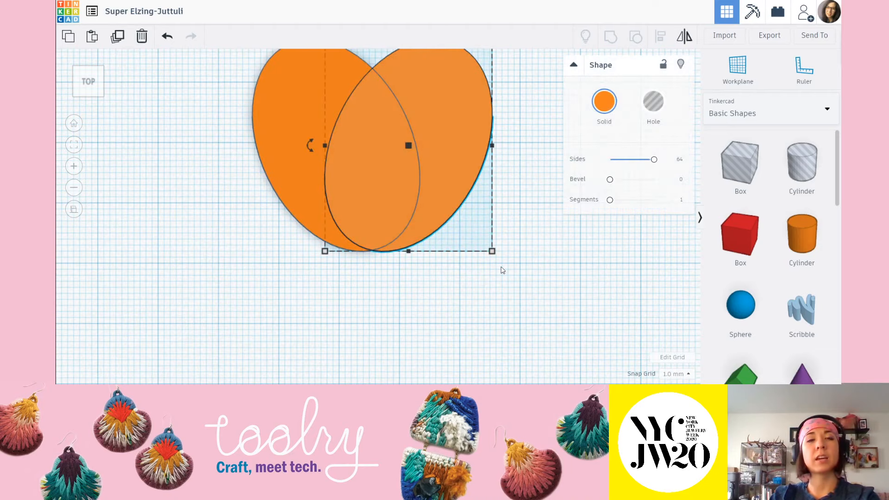
key("Left")
key("Left")
left_click(363, 264)
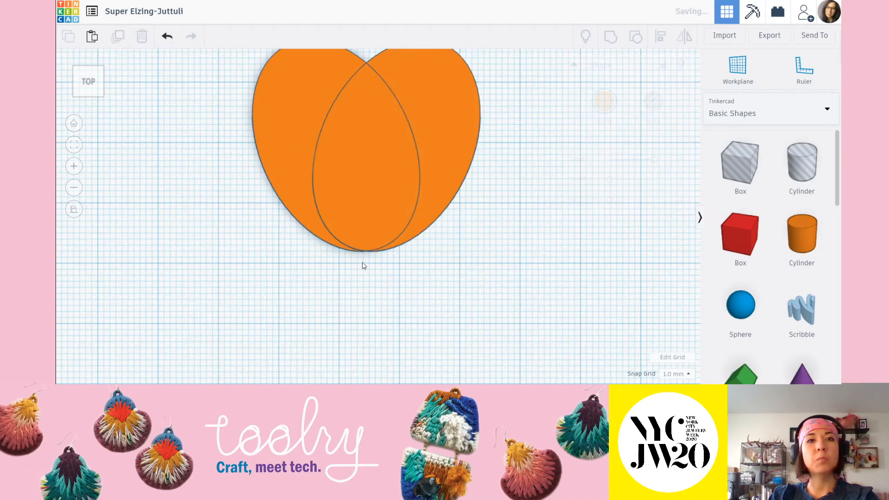
Step: Examine from above how closely the two ovals meet at the heart's lower tip
scroll(365, 262, "up", 2)
scroll(364, 261, "up", 6)
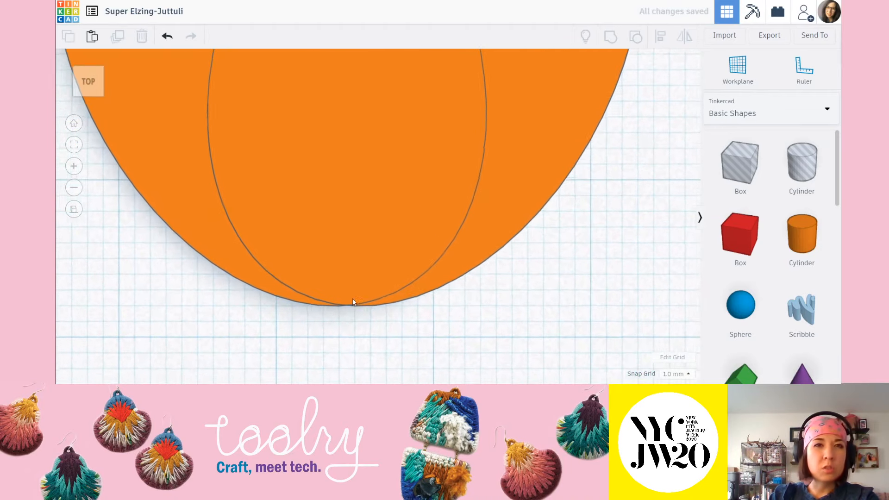
right_click_drag(431, 283, 430, 241)
scroll(499, 288, "down", 3)
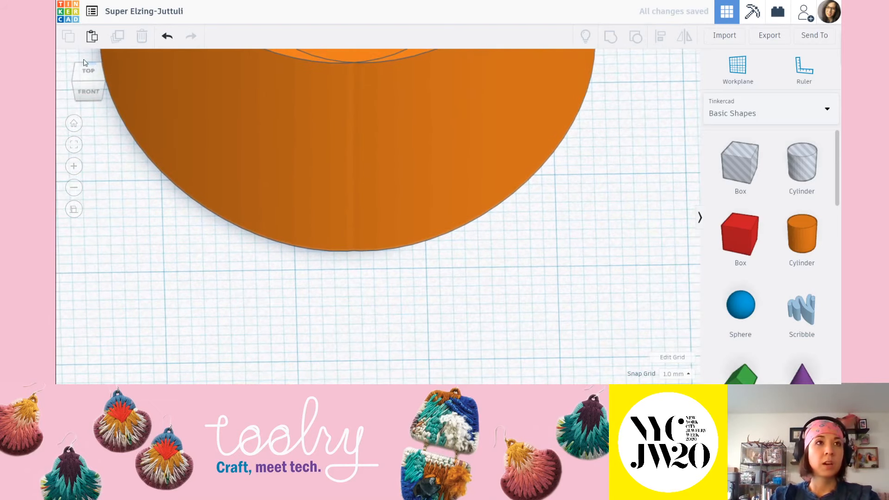
left_click(89, 72)
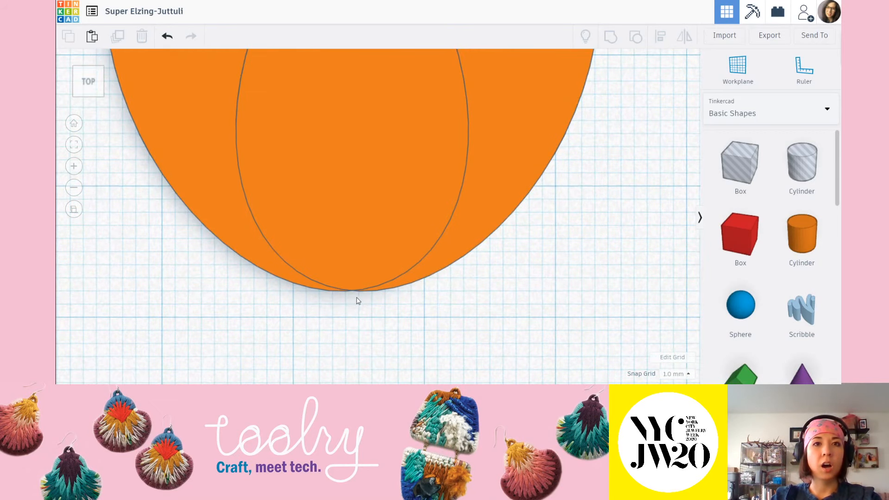
scroll(357, 300, "down", 3)
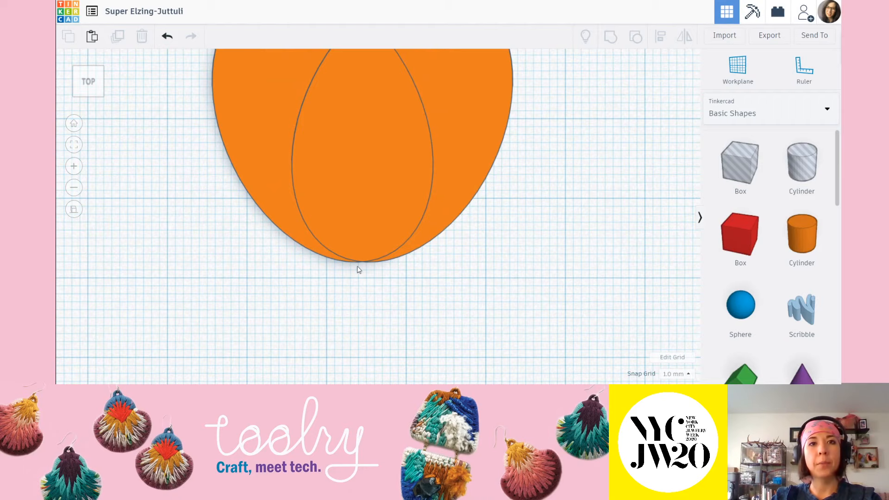
scroll(486, 273, "down", 5)
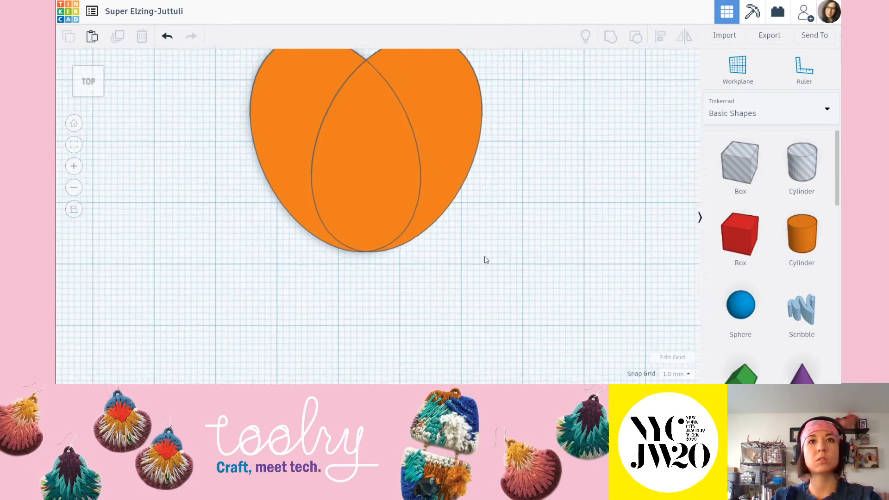
left_click(401, 216)
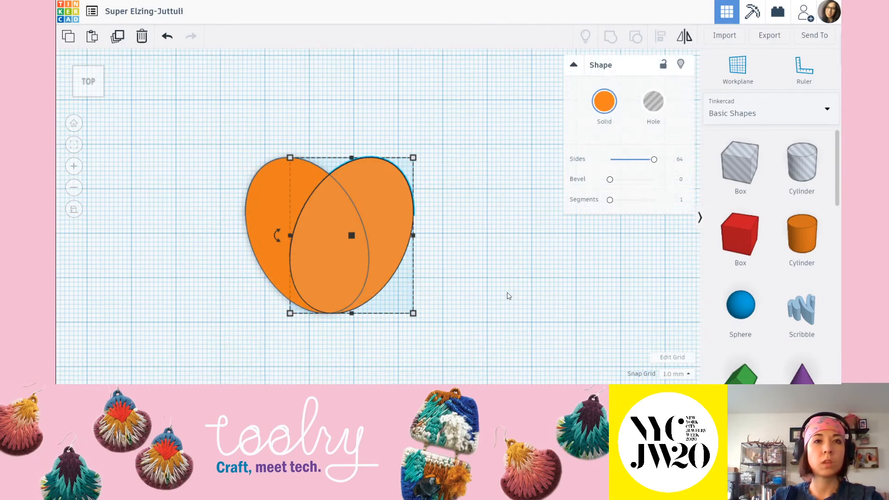
left_click(528, 304)
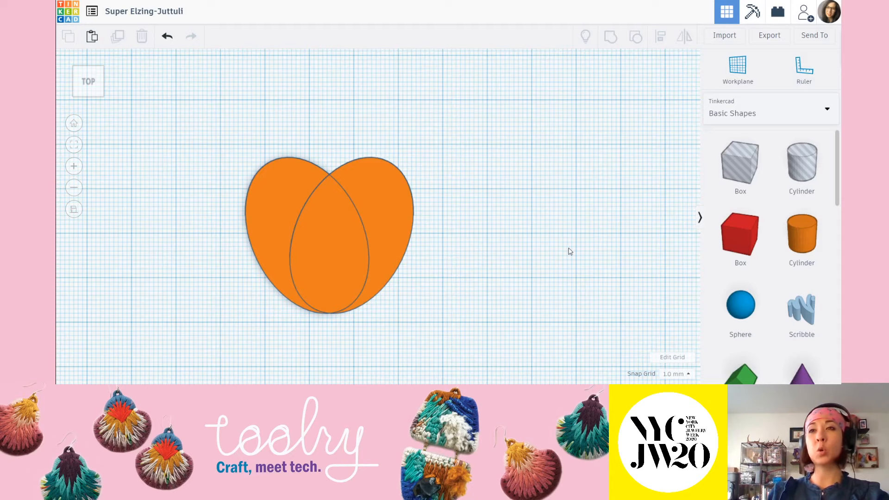
scroll(490, 294, "down", 3)
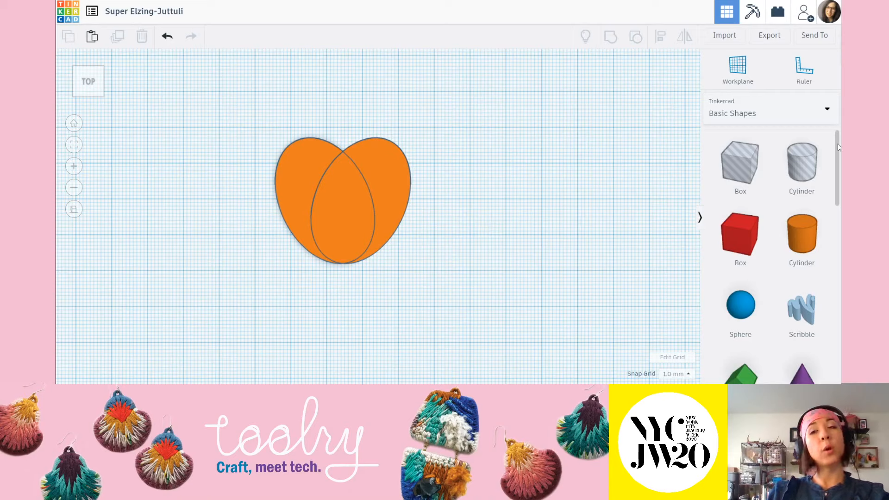
Step: Place a Round Roof shape beside the heart and stand it upright with a 90° rotation
left_click_drag(837, 147, 824, 190)
left_click_drag(743, 311, 540, 277)
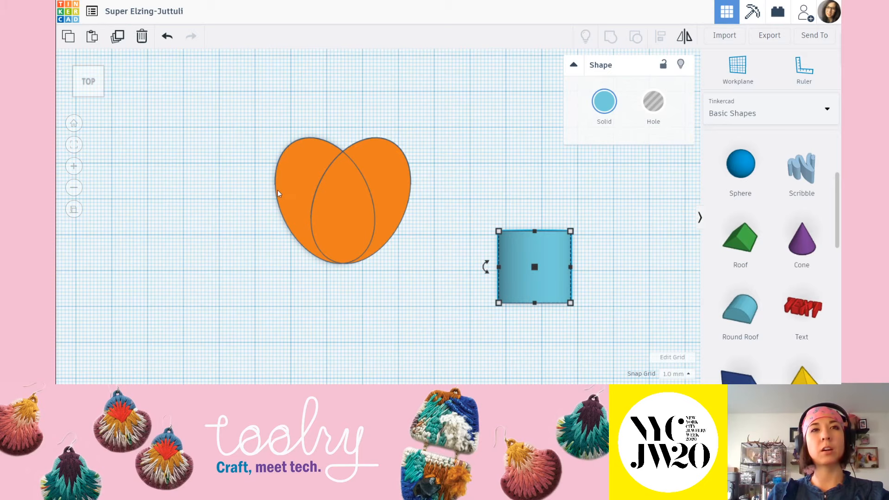
right_click_drag(526, 258, 390, 270)
left_click(350, 279)
left_click(355, 252)
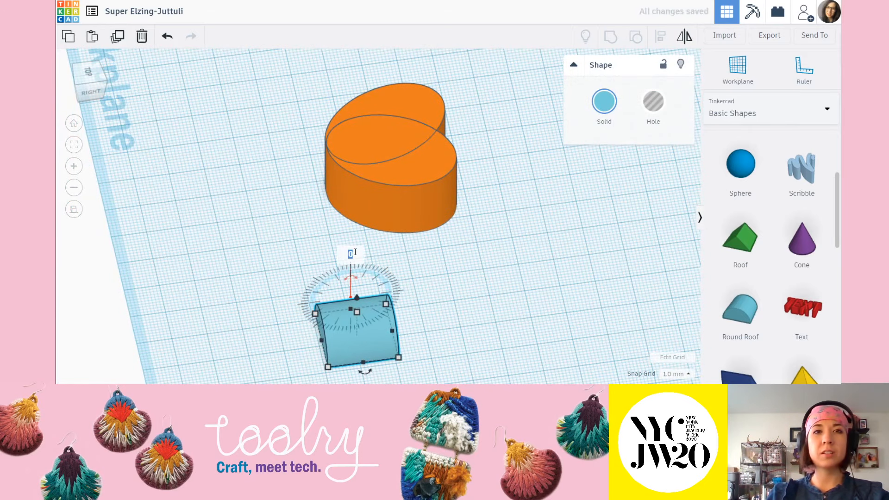
type("90")
key("Return")
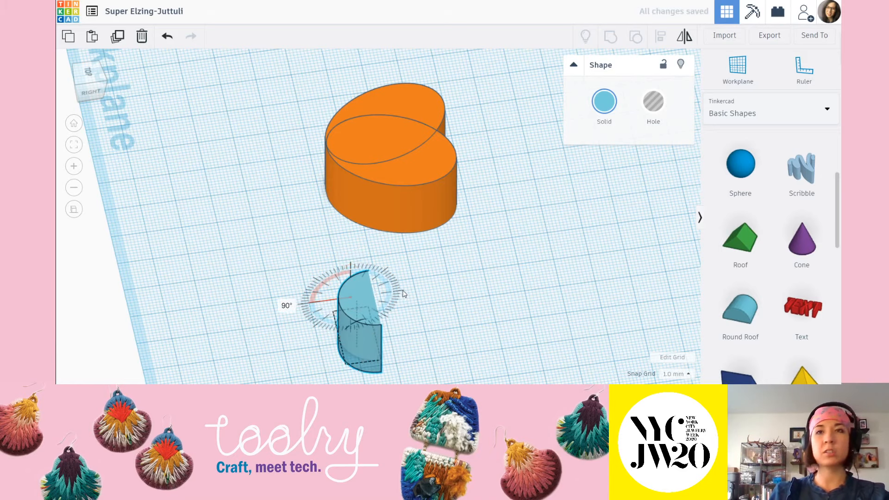
Step: Turn the upright round roof into a hole and rotate it clockwise as seen from above
right_click_drag(426, 287, 635, 319)
left_click(653, 101)
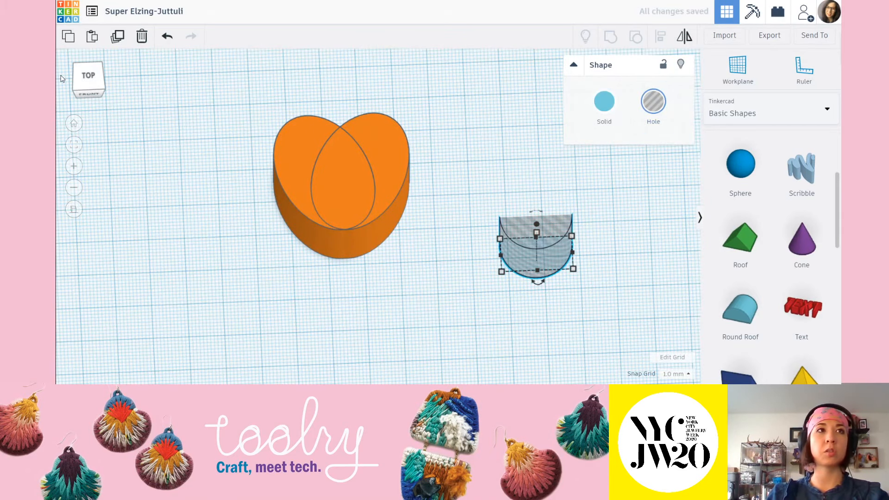
left_click(92, 80)
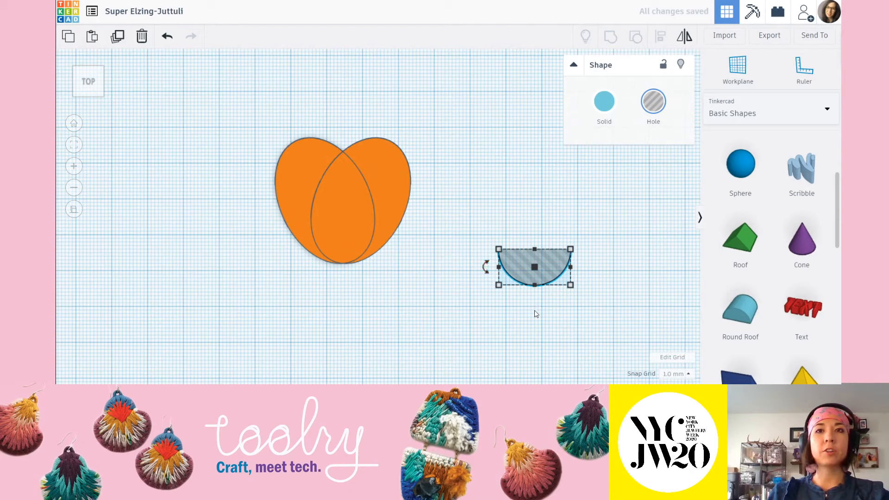
left_click_drag(486, 267, 533, 137)
left_click(554, 164)
Step: Enlarge the round roof hole and move it over the lower left side of the heart
left_click_drag(537, 255, 232, 184)
left_click_drag(217, 254, 190, 302)
left_click(355, 299)
left_click_drag(257, 260, 314, 229)
Step: Raise the round roof hole until it extends above the heart's top face and shift it 2 mm to the right
right_click_drag(435, 265, 346, 124)
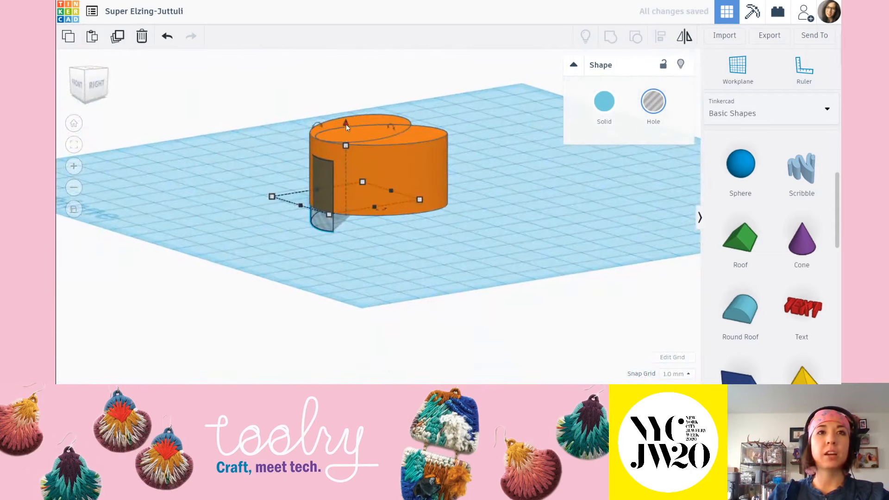
left_click_drag(345, 94, 345, 100)
left_click(478, 85)
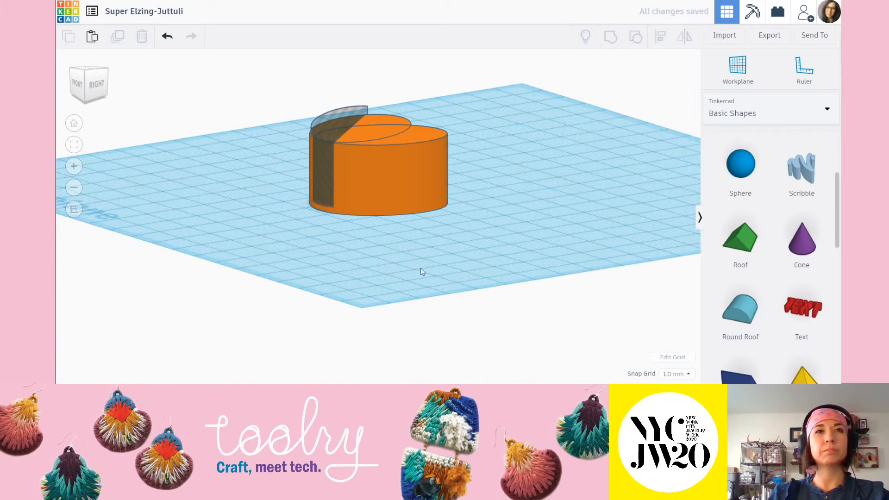
right_click_drag(519, 103, 394, 255)
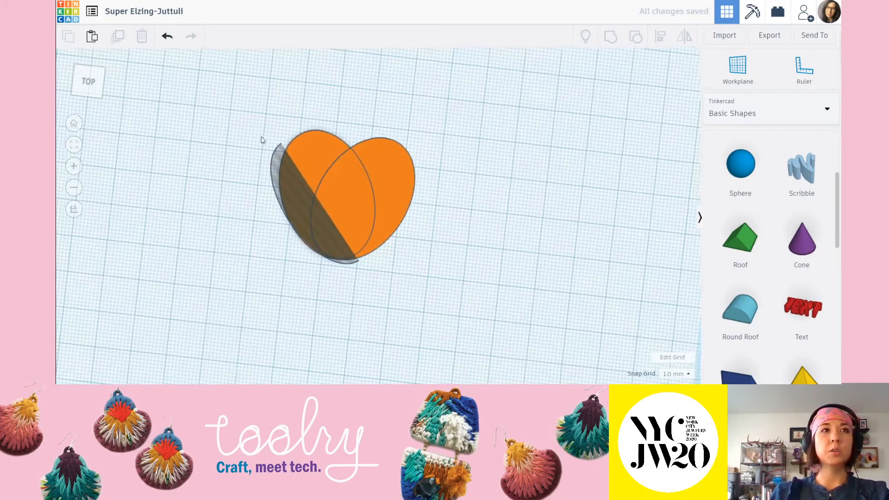
left_click(88, 77)
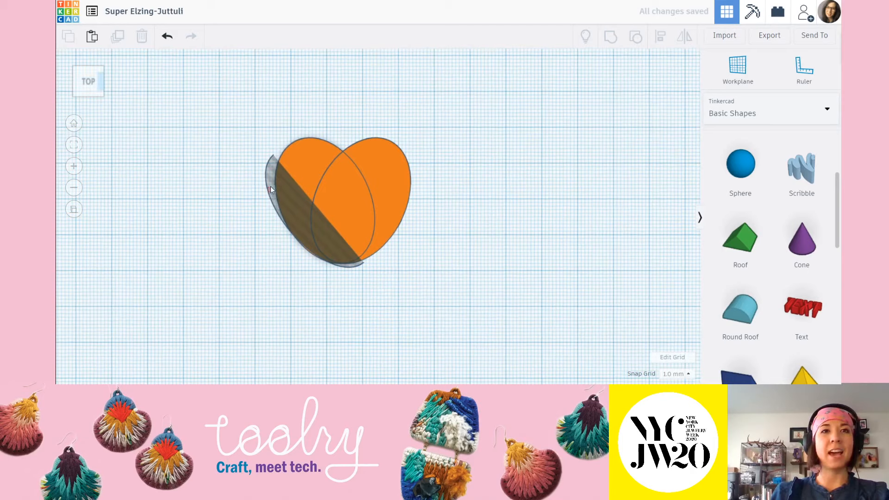
left_click(271, 177)
mouse_move(271, 176)
left_mouse_down()
mouse_move(274, 166)
mouse_move(277, 173)
left_mouse_up()
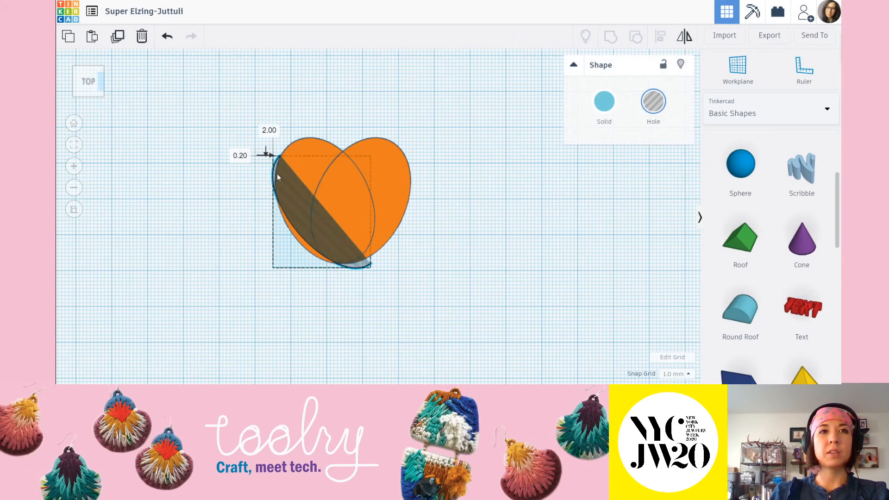
left_click(467, 271)
Step: Compare the hole's curve with the heart's lower left edge and delete the round roof hole
scroll(324, 162, "up", 2)
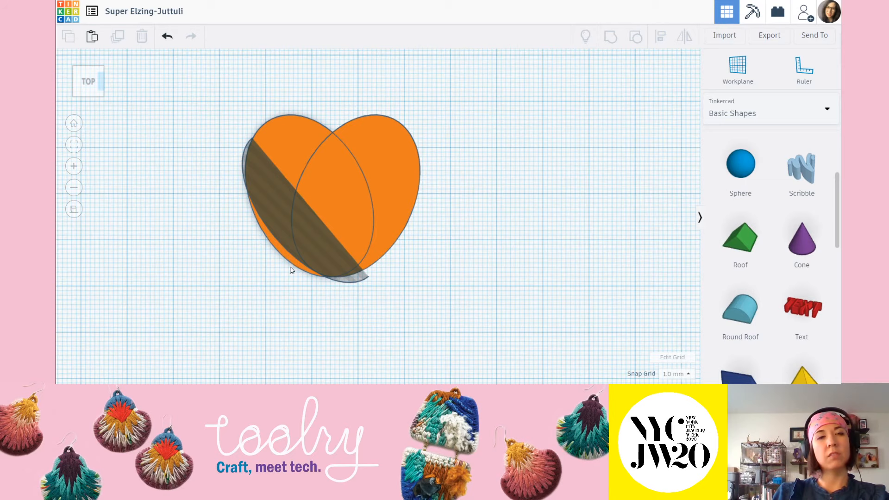
scroll(343, 268, "down", 2)
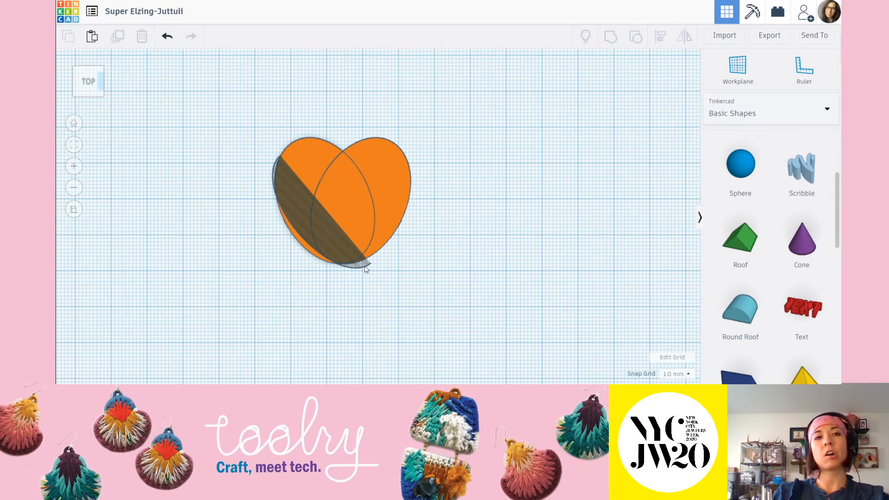
left_click(366, 268)
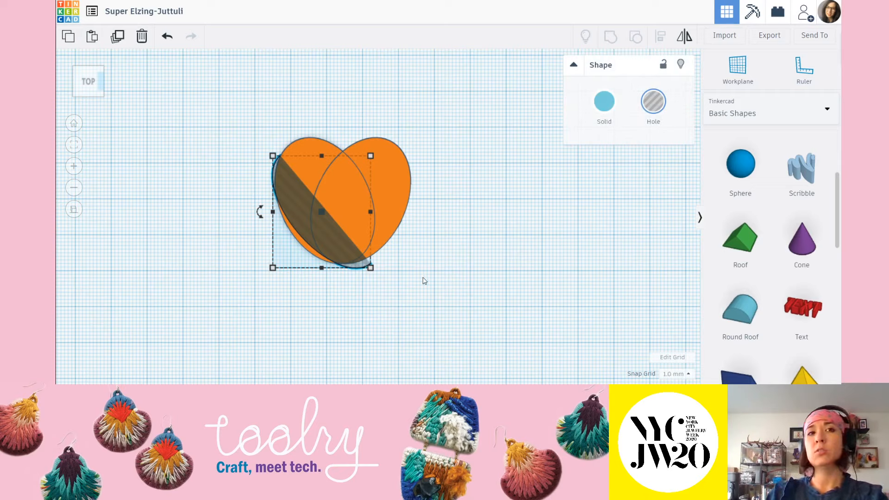
key("Delete")
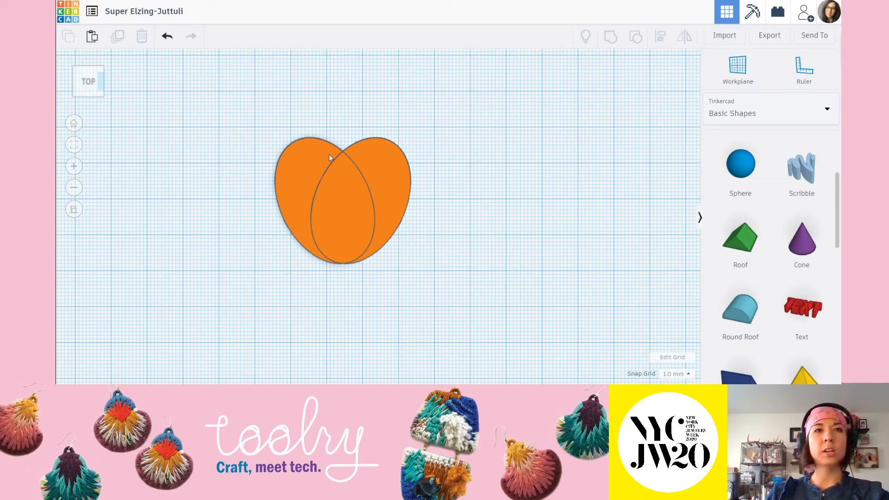
Step: Place the ready-made Heart shape to the right of the two-oval heart
key("ctrl+a")
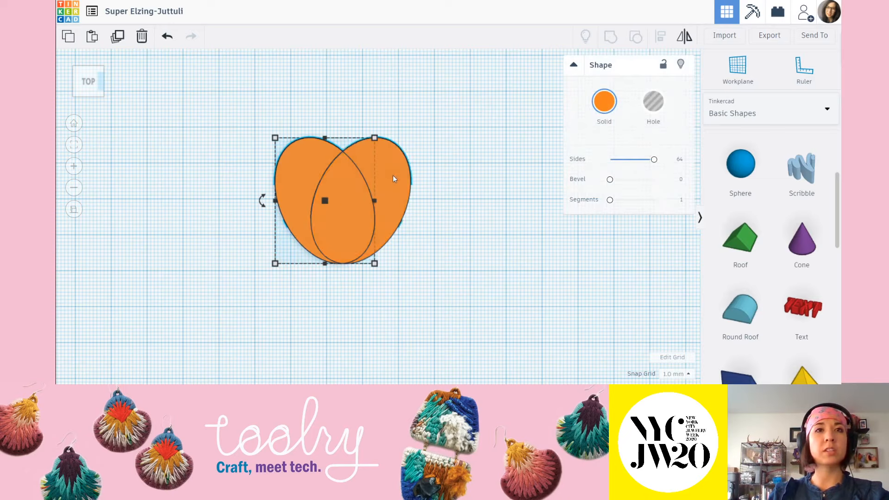
left_click(484, 271)
scroll(804, 240, "down", 10)
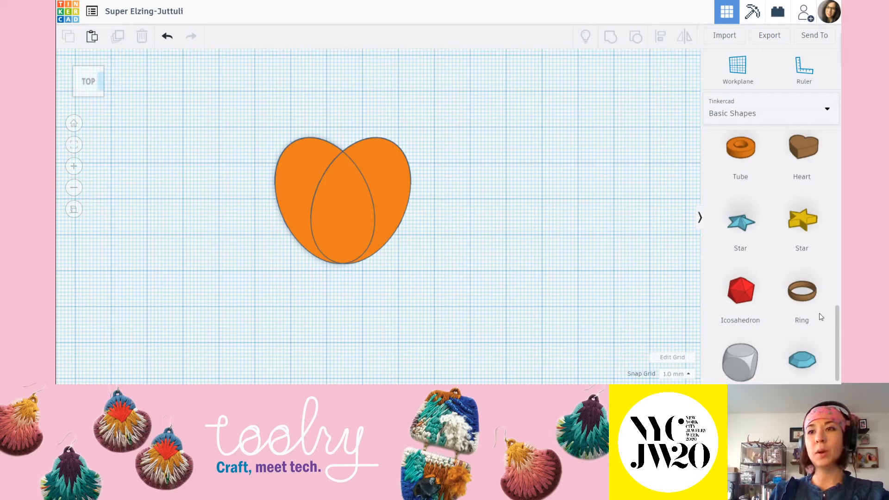
scroll(792, 335, "down", 1)
scroll(787, 278, "up", 3)
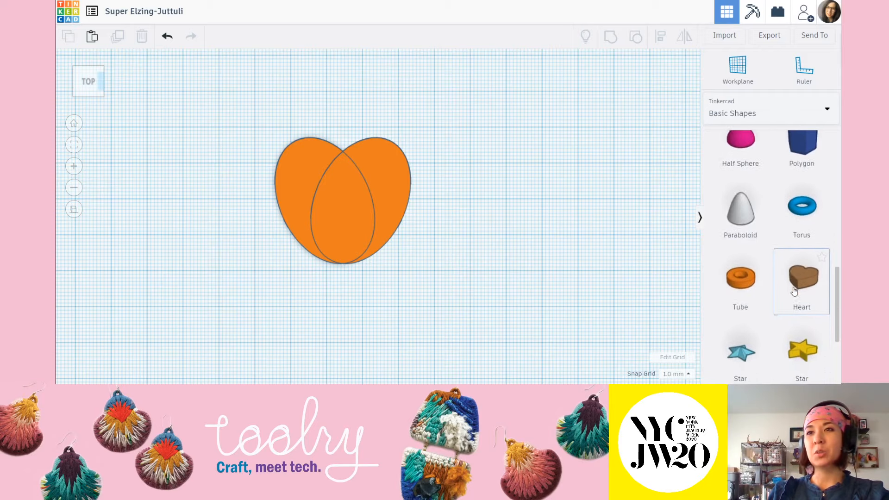
left_click_drag(802, 249, 511, 175)
left_click(616, 242)
left_click(527, 190)
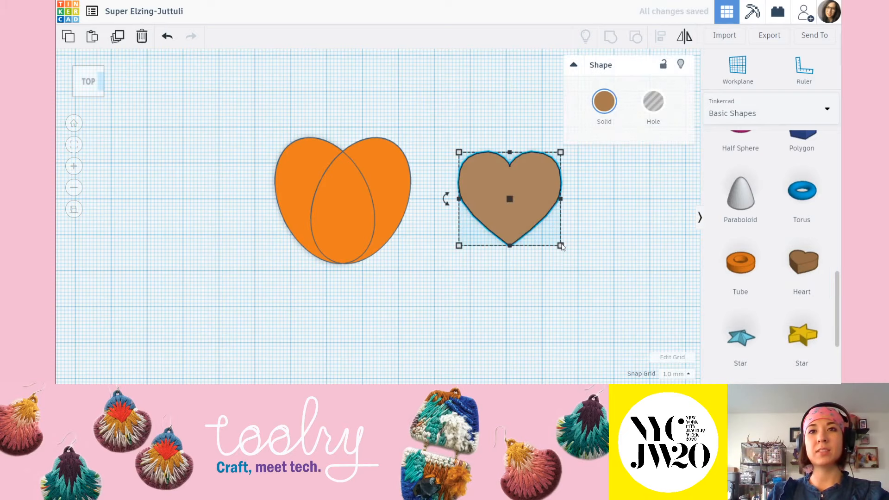
Step: Enlarge the ready-made heart to about the size of the two-oval heart for comparison, and delete it
left_click_drag(561, 246, 598, 273)
left_click(648, 320)
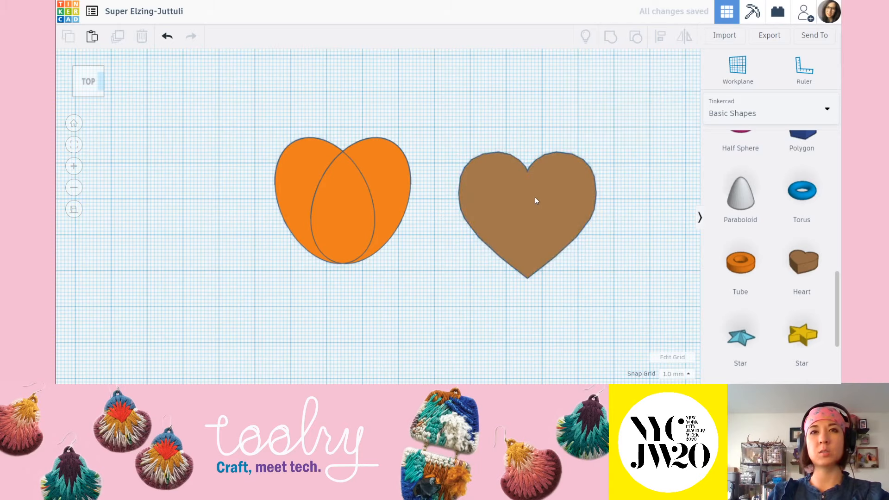
left_click_drag(538, 209, 531, 199)
left_click(661, 244)
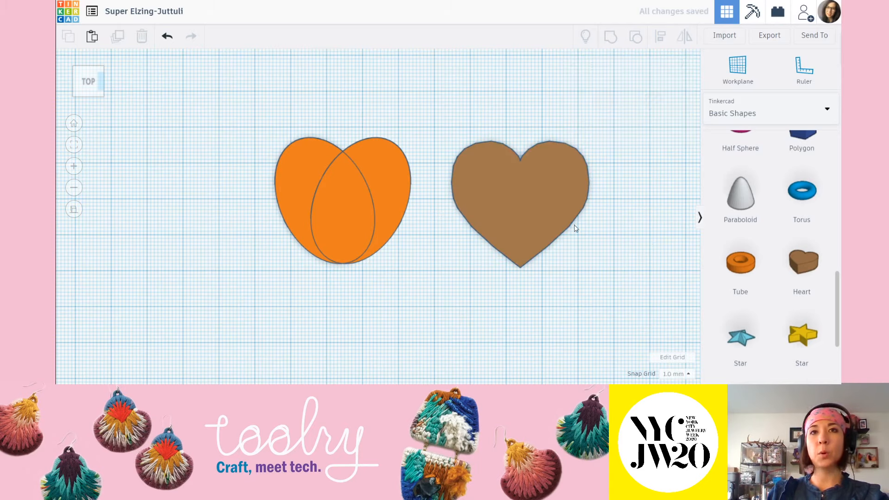
left_click(543, 209)
key("Delete")
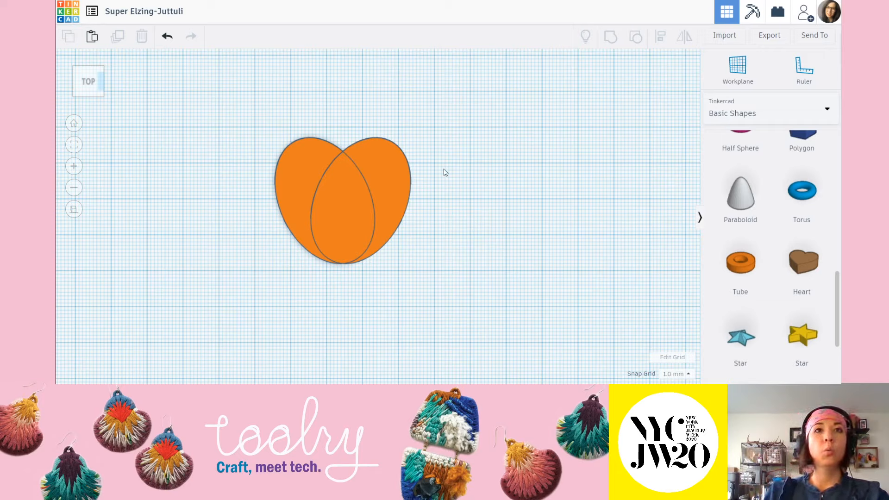
Step: Select both tilted ovals and group them into a single heart shape
left_click_drag(206, 112, 538, 332)
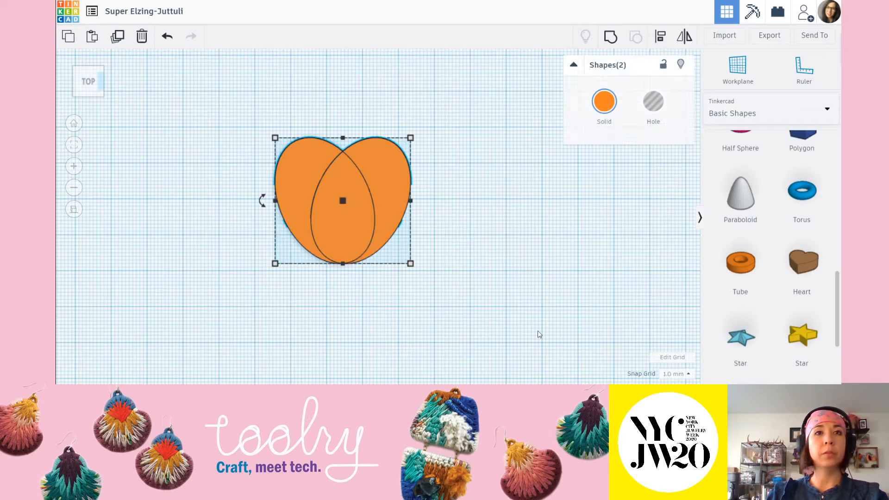
left_click(486, 234)
left_click_drag(215, 96, 471, 306)
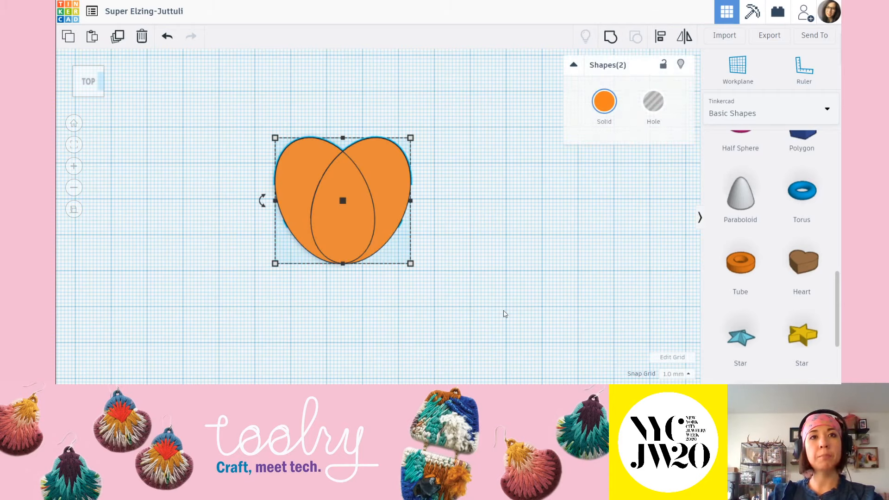
left_click(508, 290)
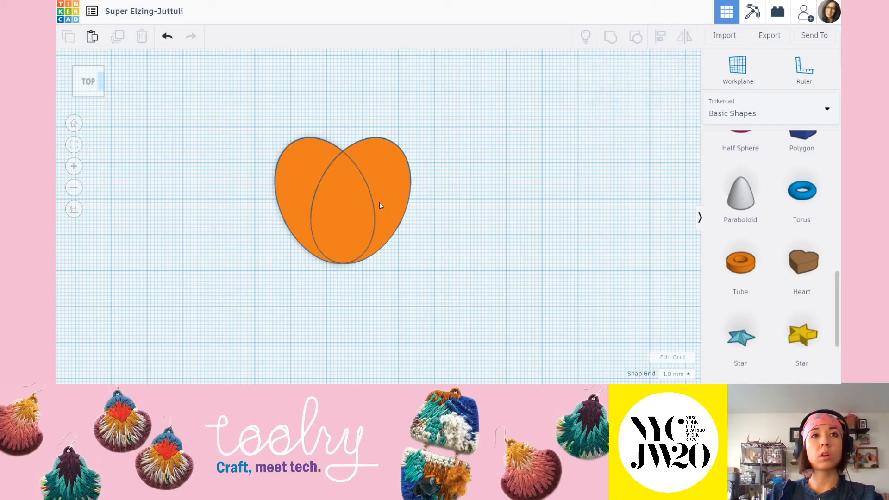
left_click(303, 158)
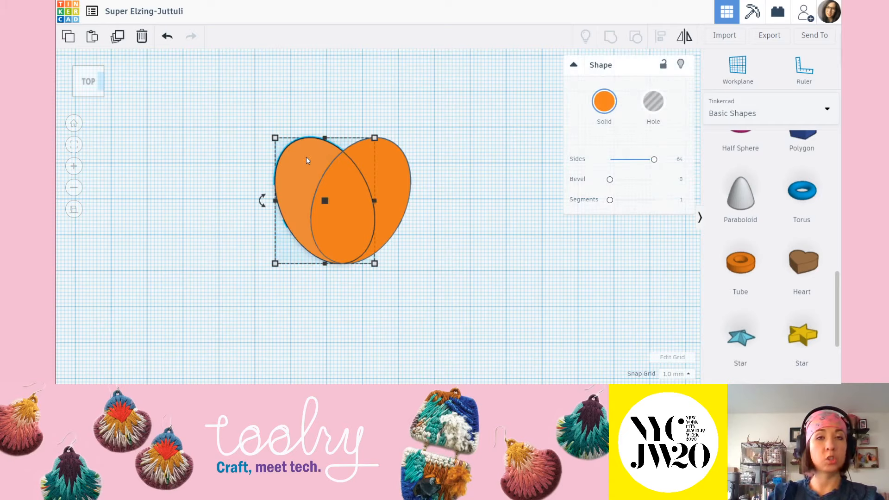
left_click(391, 165, "shift")
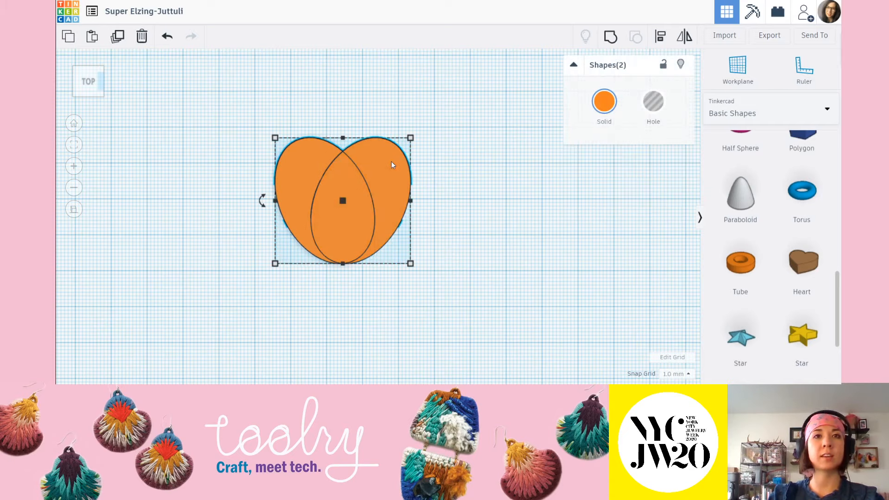
scroll(334, 149, "up", 5)
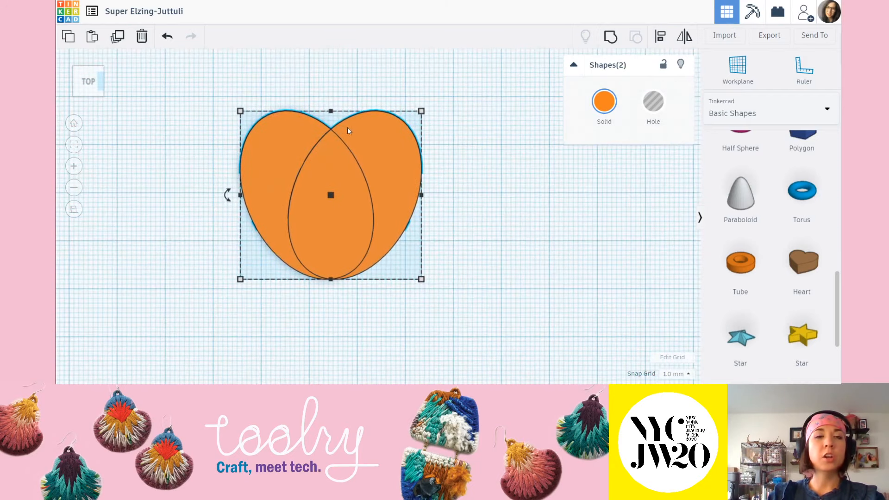
scroll(324, 167, "up", 1)
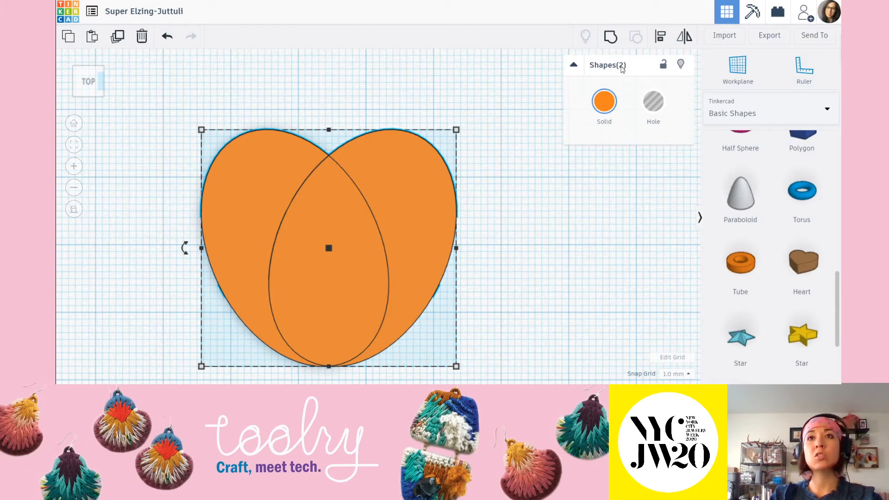
scroll(499, 239, "down", 1)
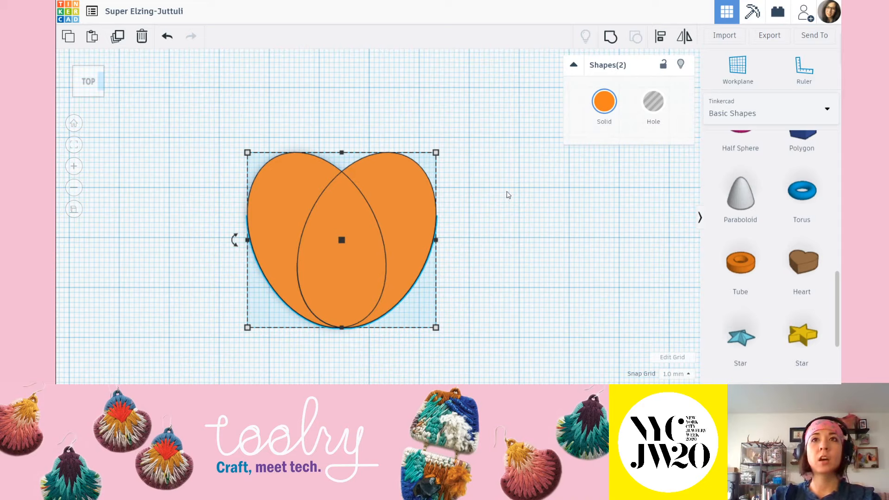
left_click(611, 38)
left_click(553, 258)
scroll(480, 232, "down", 2)
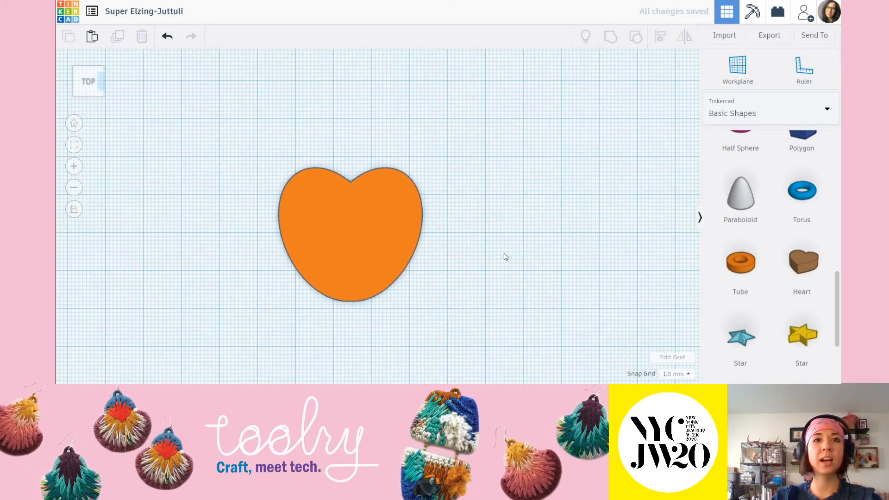
Step: Try lowering the grouped heart to less than half its height, and undo the change
scroll(480, 249, "down", 2)
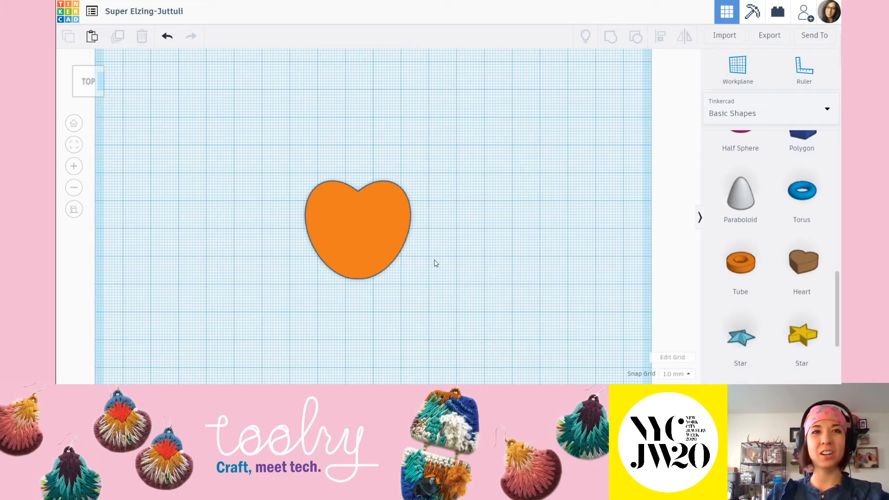
scroll(436, 264, "down", 3)
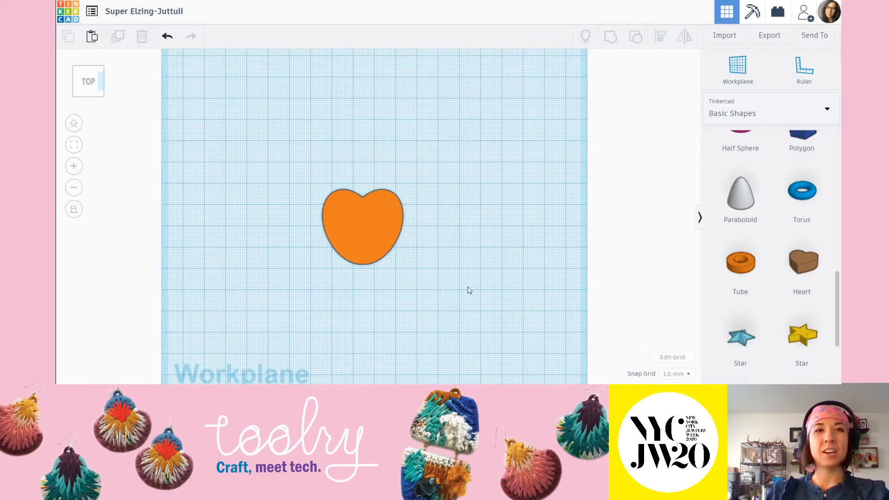
right_click_drag(480, 298, 385, 182)
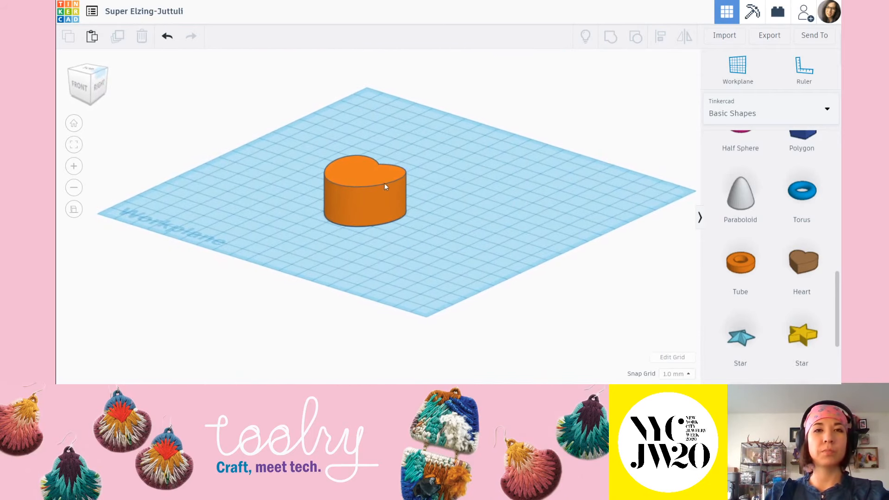
scroll(385, 181, "up", 2)
middle_click_drag(454, 213, 475, 273)
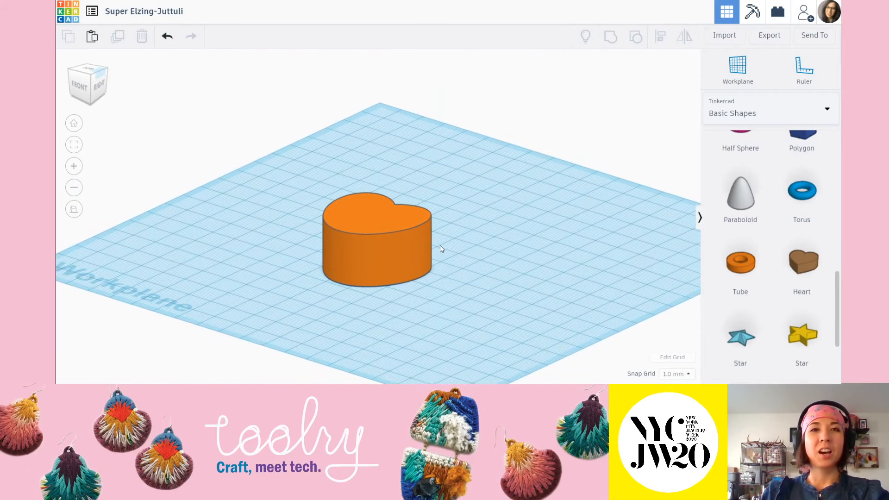
left_click(417, 255)
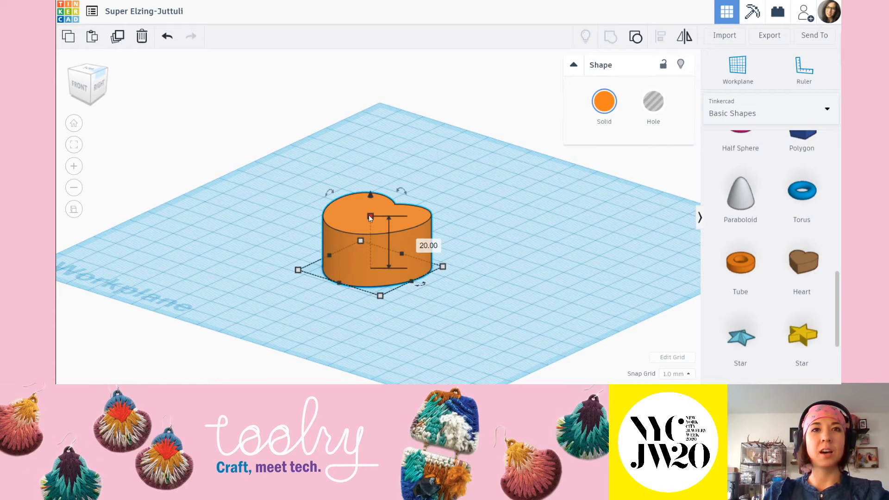
left_click_drag(369, 215, 377, 251)
left_click(475, 196)
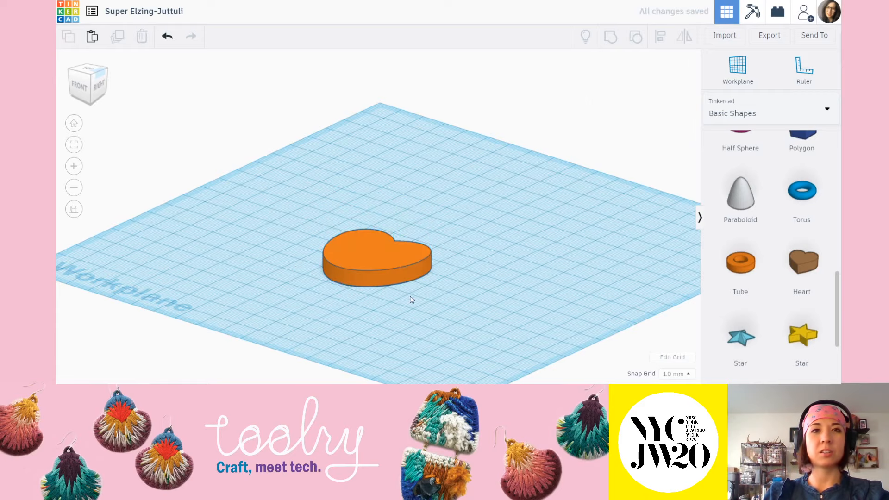
right_click_drag(432, 249, 409, 229)
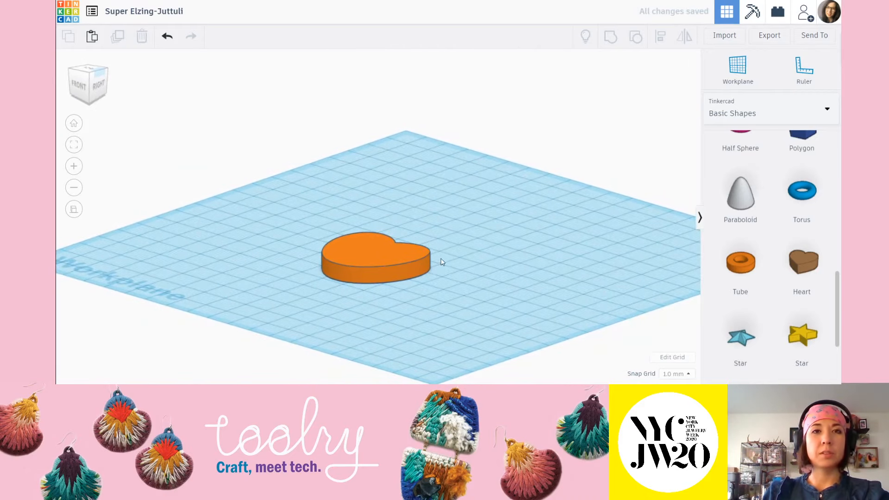
right_click_drag(431, 259, 387, 230)
key("ctrl+z")
Step: Flatten the heart into a thin slab about a fifth of its original height
left_click(387, 229)
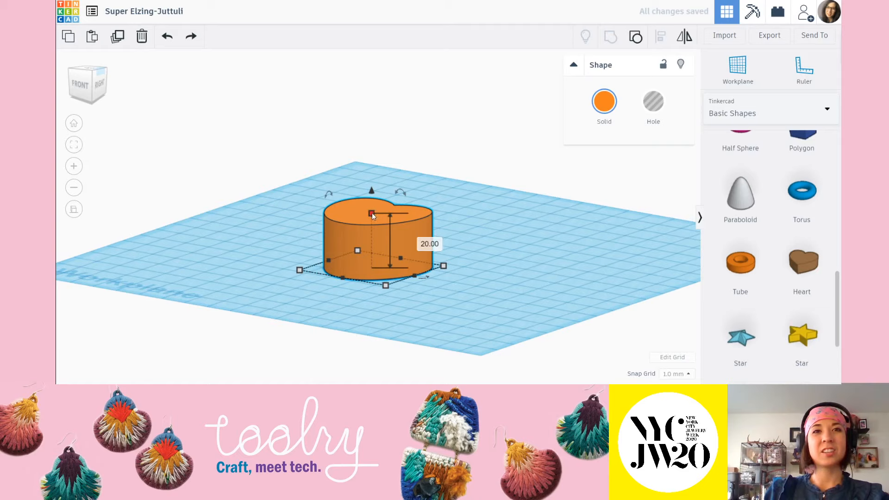
left_click_drag(371, 213, 374, 257)
left_click(434, 264)
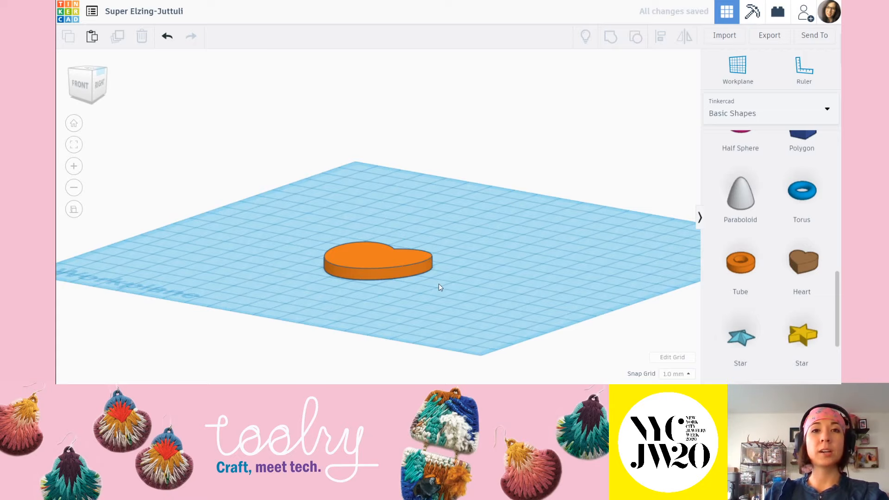
Step: Examine the flattened heart's outline from directly above
right_click_drag(422, 200, 501, 317)
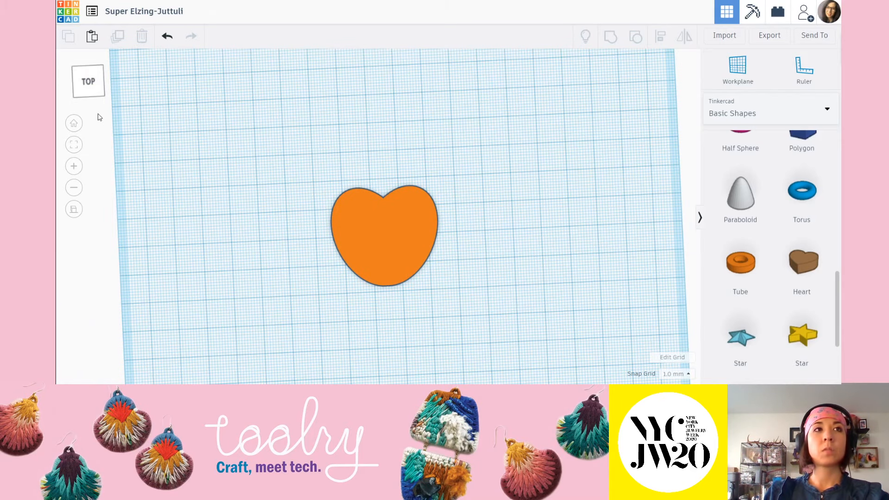
left_click(87, 82)
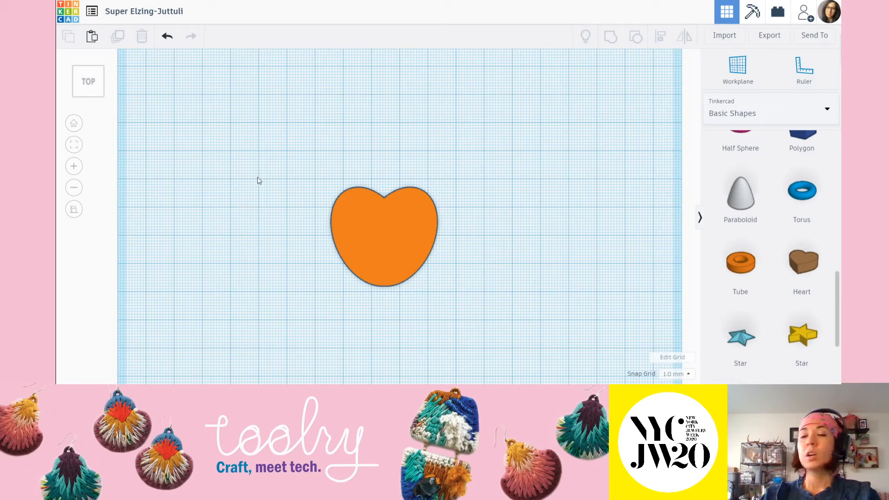
scroll(378, 216, "up", 1)
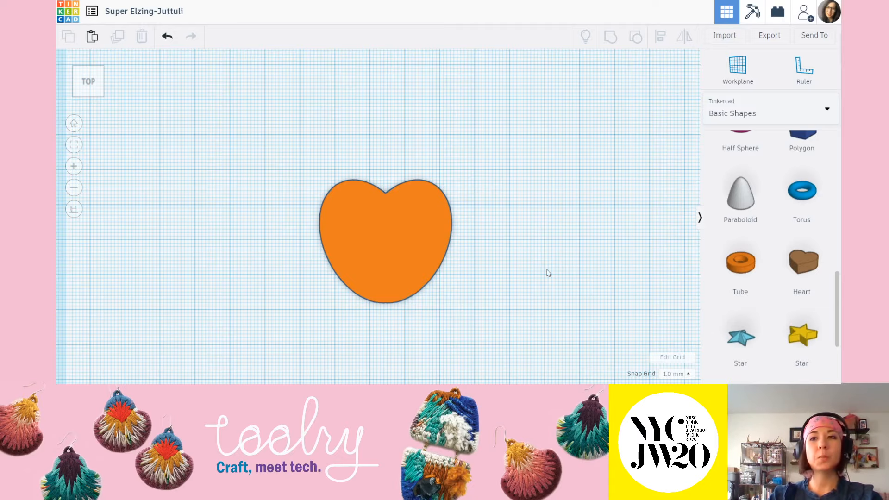
scroll(549, 273, "down", 2)
middle_click_drag(503, 263, 499, 253)
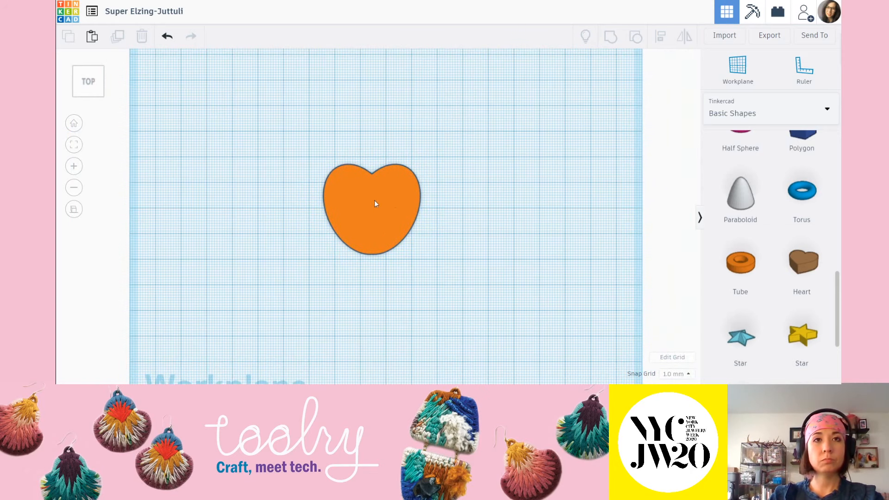
scroll(386, 184, "up", 2)
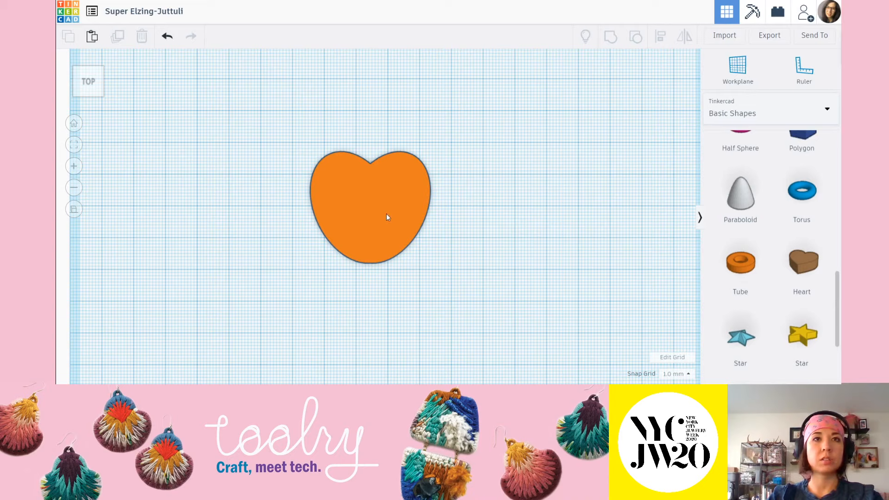
left_click(367, 202)
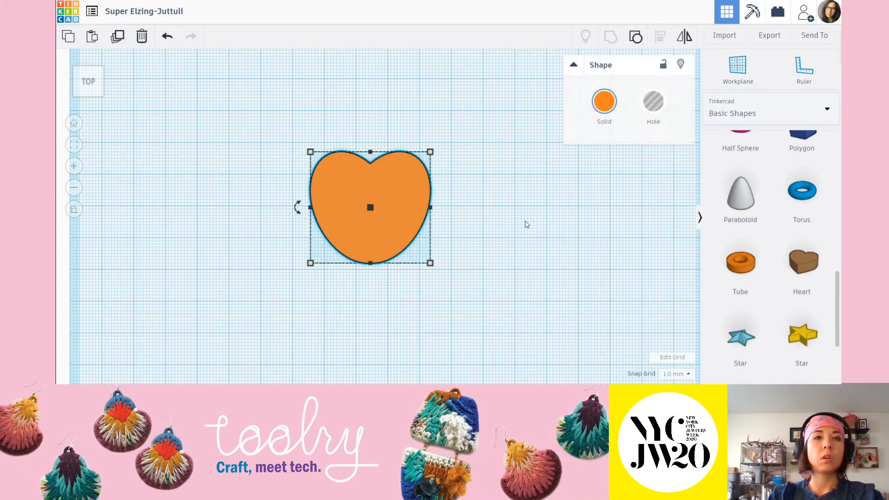
left_click(525, 224)
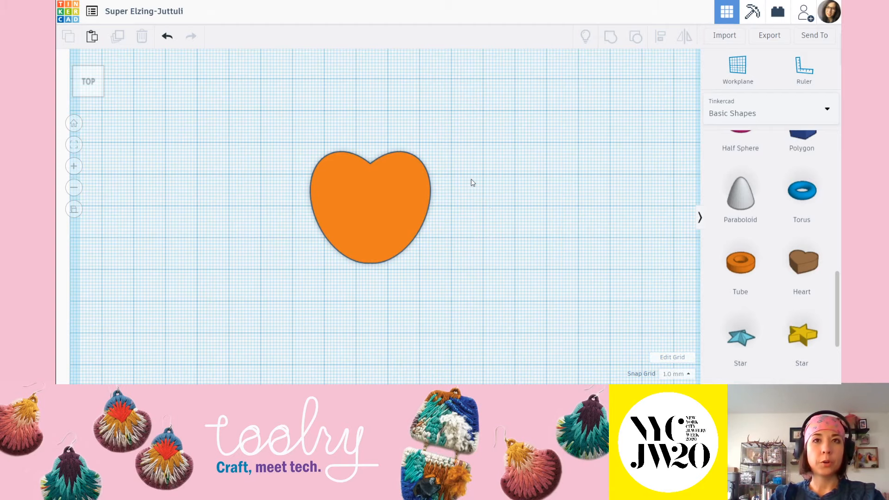
scroll(475, 181, "up", 3)
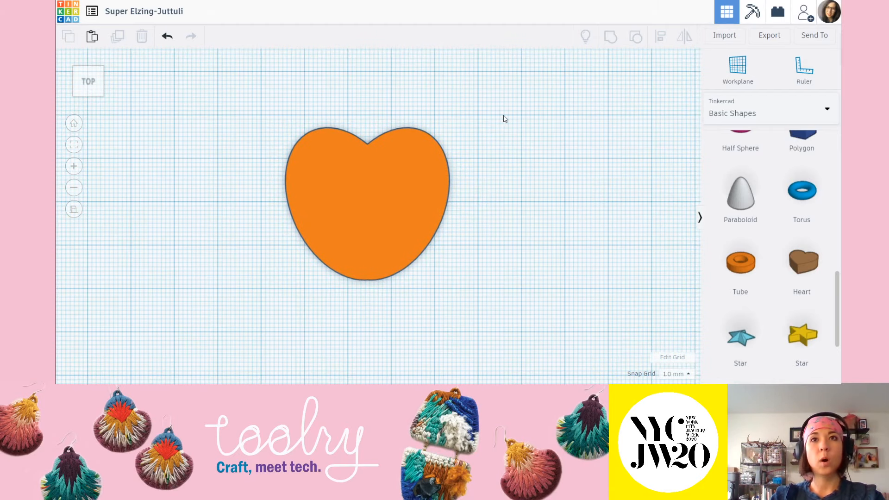
scroll(496, 258, "down", 1)
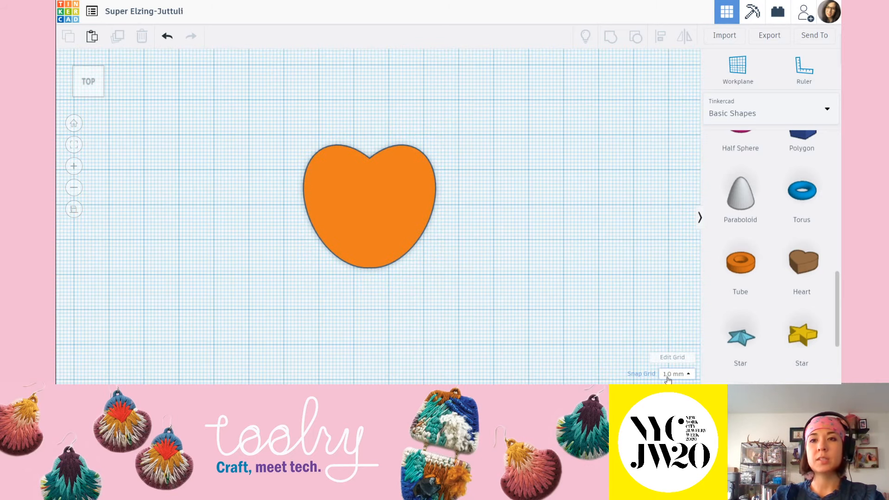
scroll(488, 244, "up", 3)
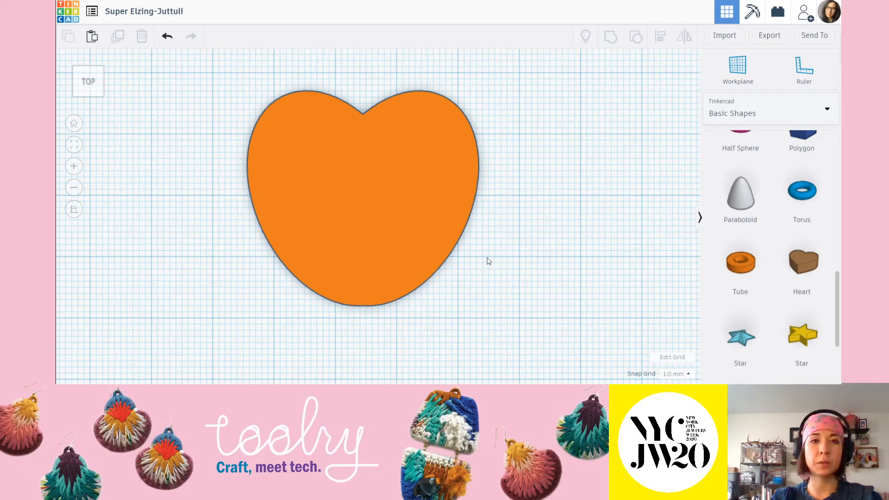
scroll(500, 260, "down", 3)
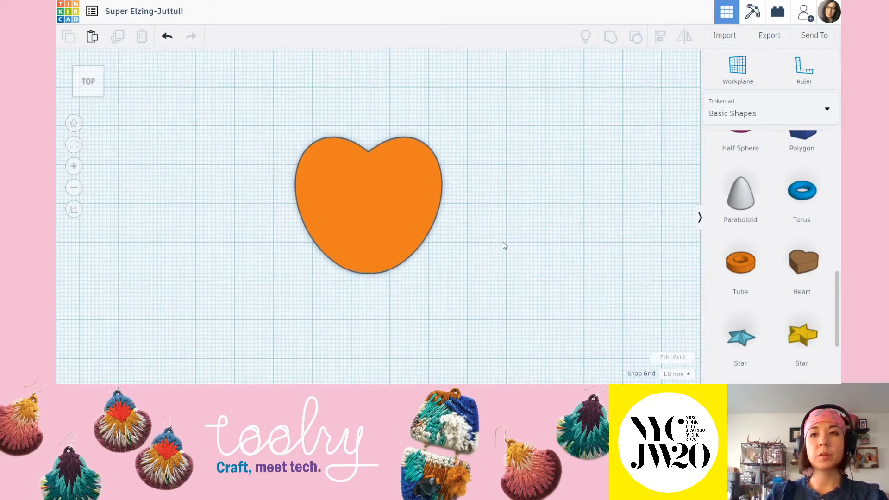
scroll(504, 246, "down", 1)
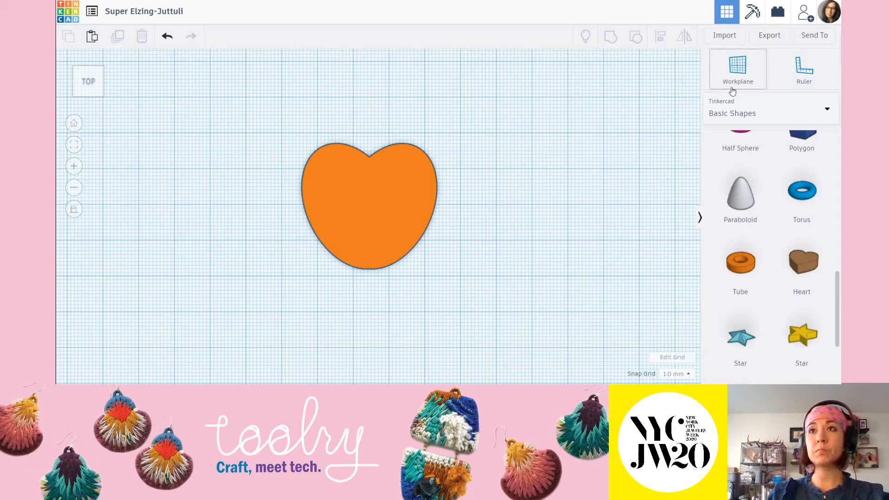
Step: Place the ruler on the workplane with its origin just outside the heart's lower left edge
left_click(806, 77)
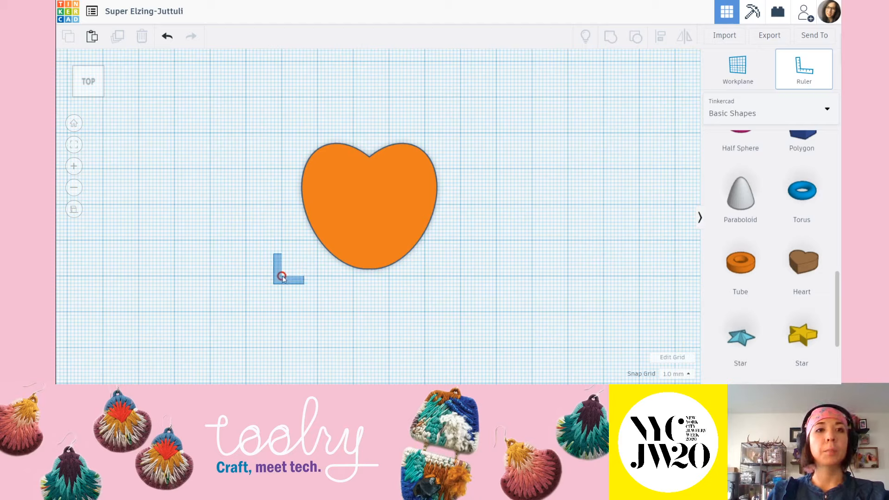
left_click(282, 276)
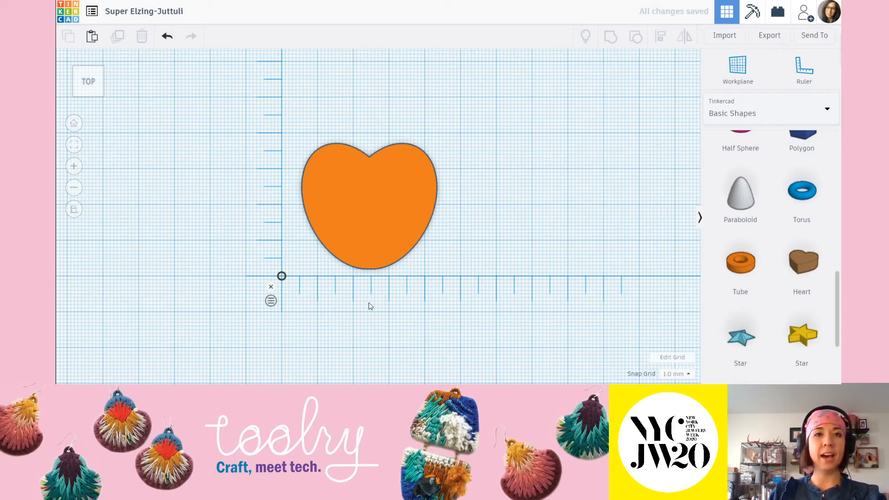
scroll(273, 288, "up", 3)
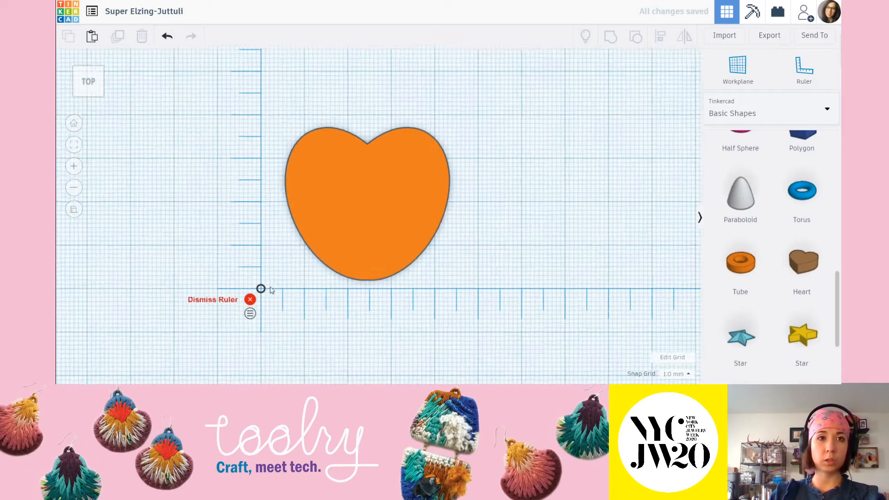
scroll(246, 310, "up", 2)
middle_click_drag(437, 273, 518, 193)
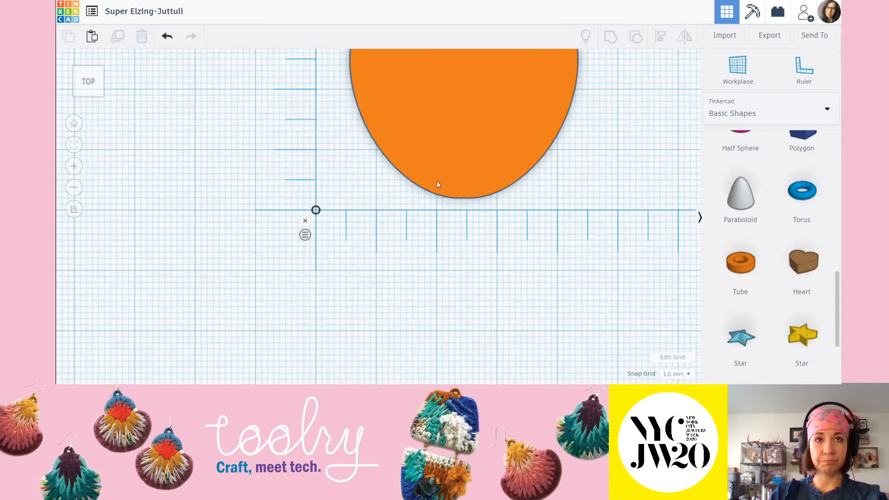
scroll(418, 184, "down", 2)
middle_click_drag(430, 194, 431, 231)
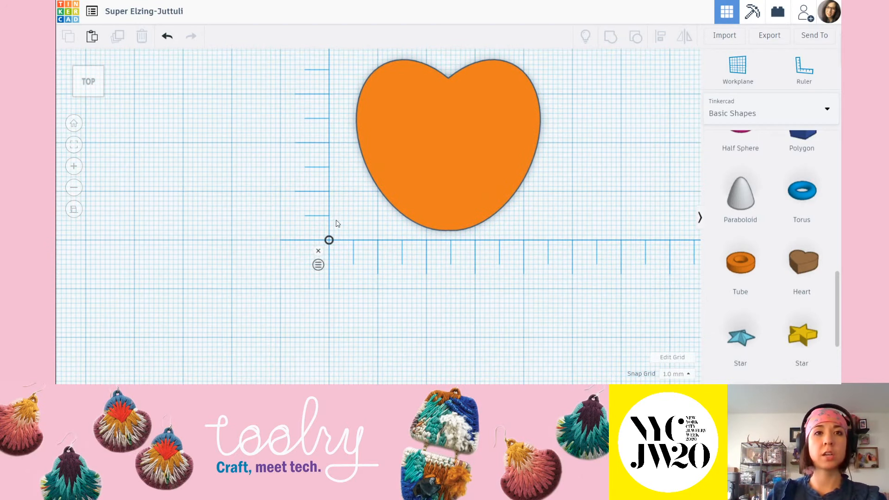
Step: Move the heart against the ruler's axes so its lower left bounding corner meets the ruler origin
scroll(389, 171, "up", 2)
middle_click_drag(491, 181, 489, 236)
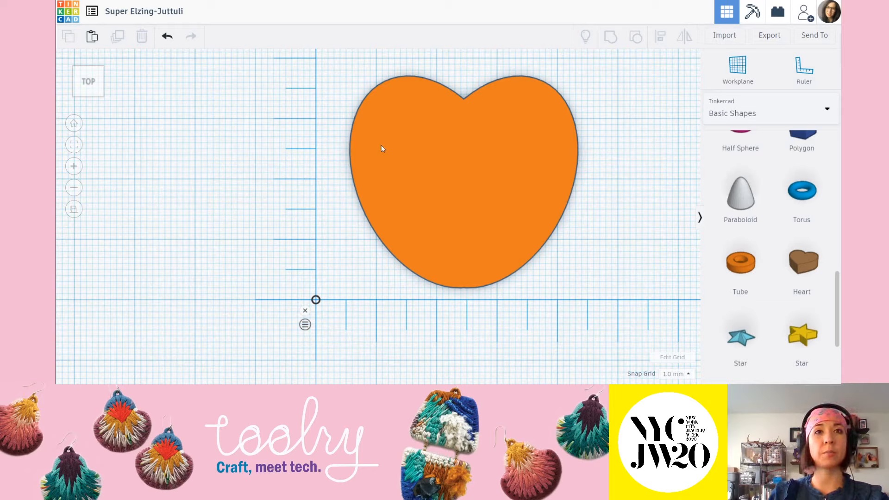
left_click_drag(443, 174, 423, 186)
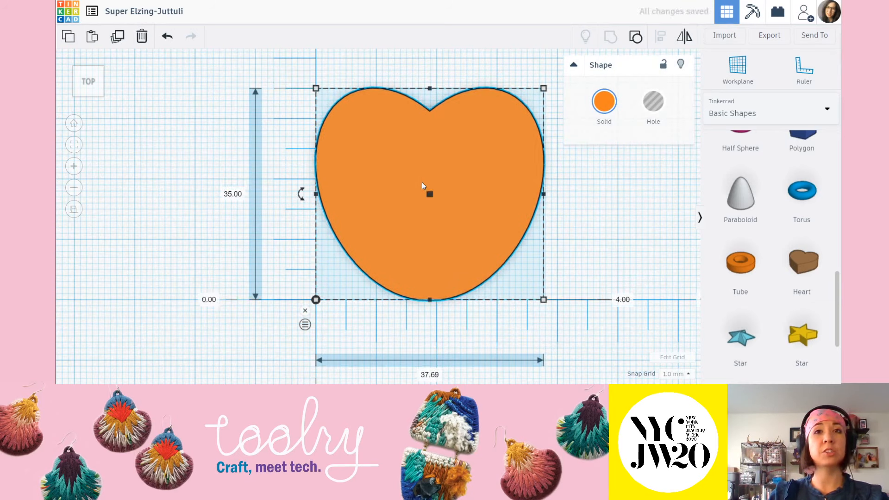
left_click(570, 240)
scroll(550, 230, "down", 2)
middle_click_drag(513, 222, 488, 207)
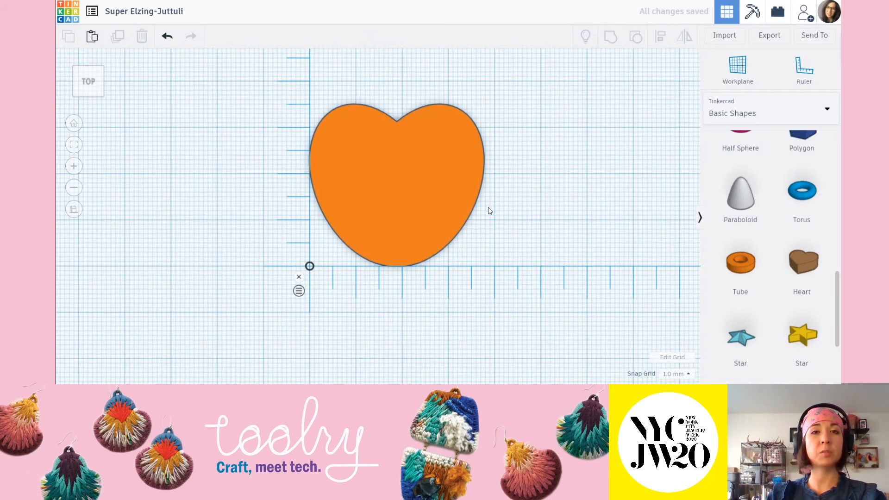
Step: Scale the heart proportionally from its upper right corner to 28 mm wide and 26 mm long, and dismiss the ruler
left_click(360, 140)
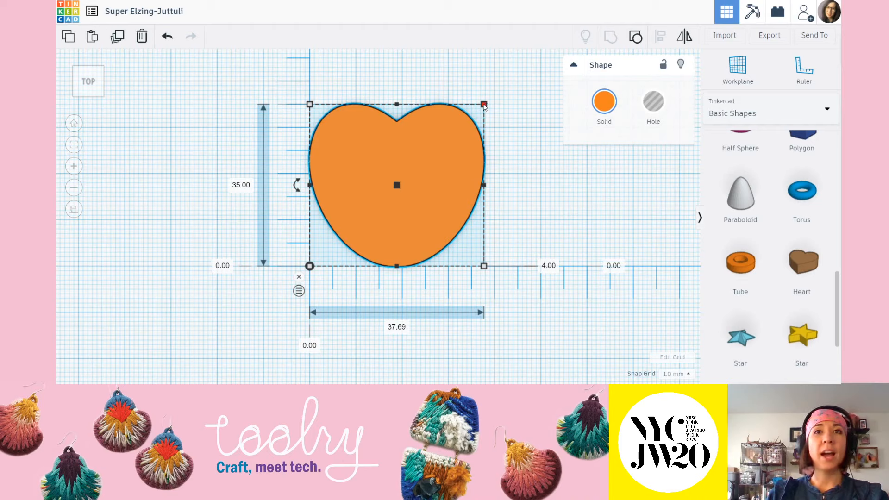
left_click_drag(484, 105, 439, 146)
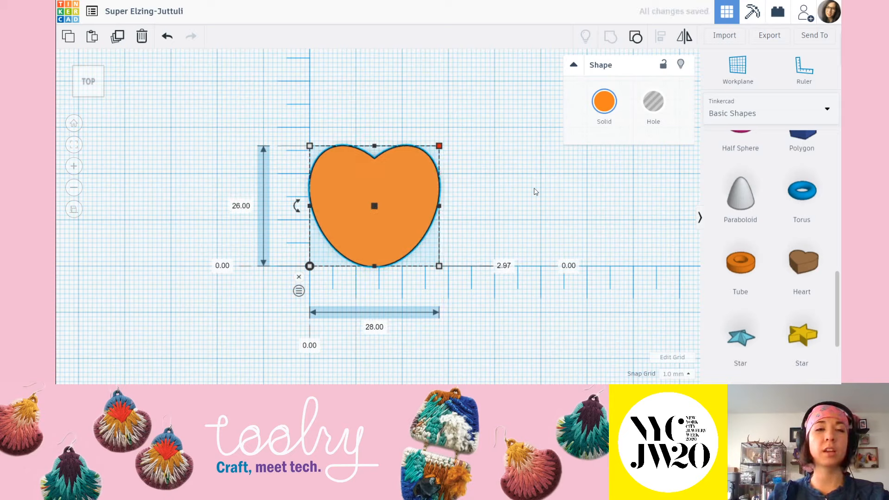
left_click(463, 184)
left_click(325, 156)
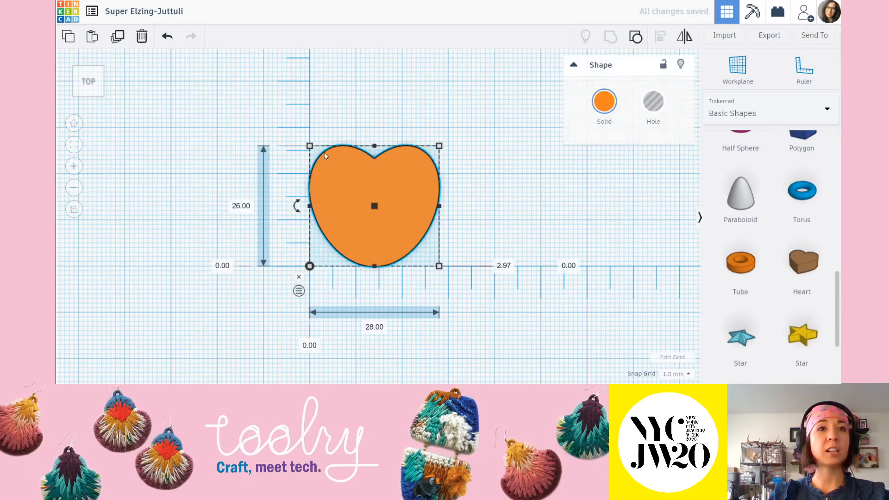
left_click(310, 146)
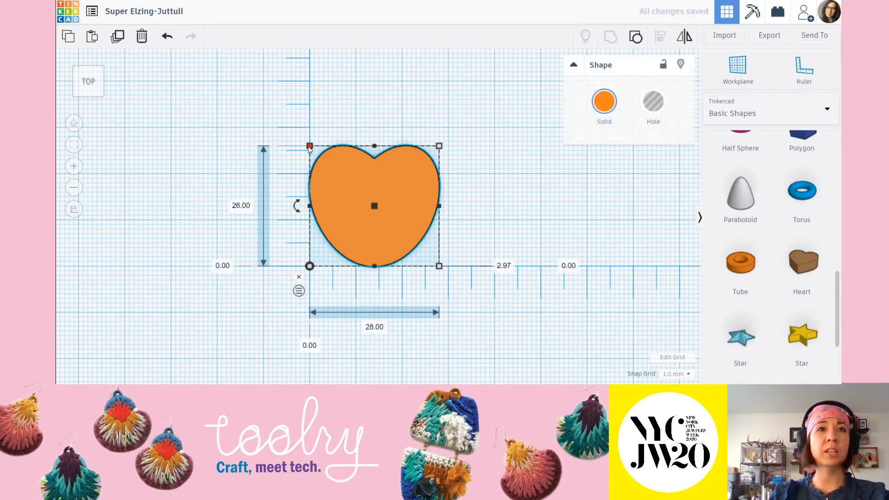
left_click(500, 143)
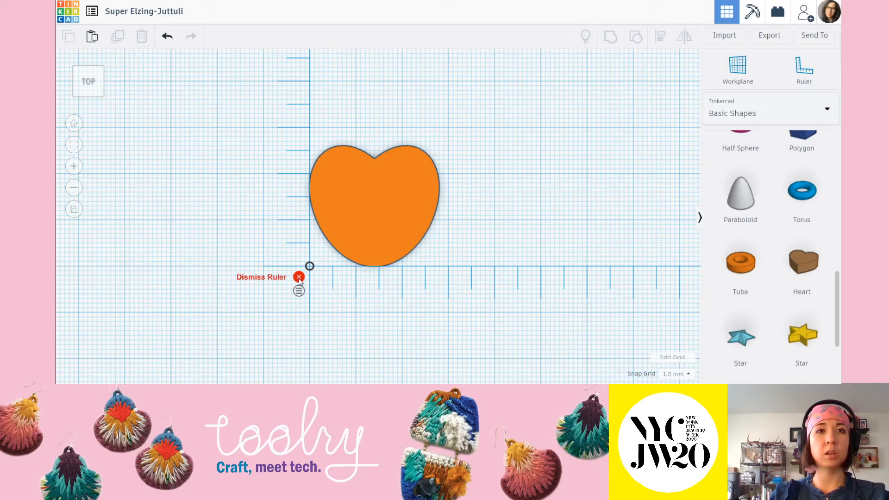
left_click(299, 277)
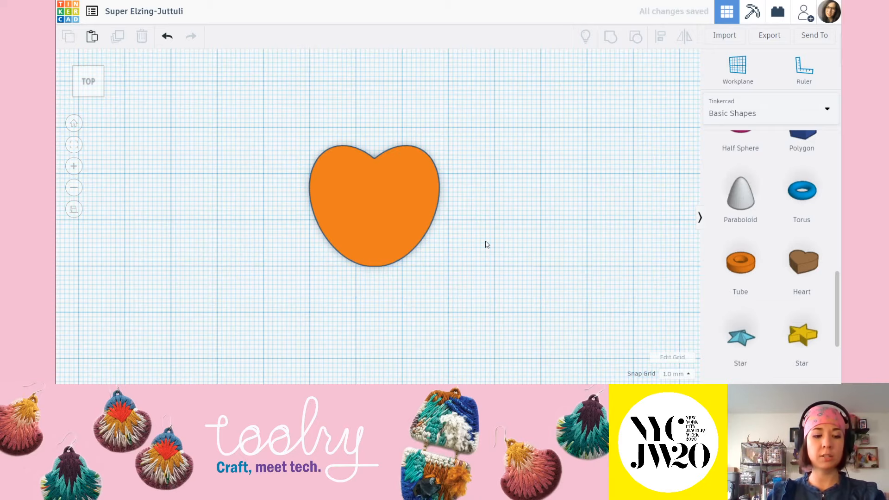
Step: Undo the ruler dismissal and the proportional resize, and remove the ruler again with the heart at its original size
key("ctrl+z")
key("ctrl+z")
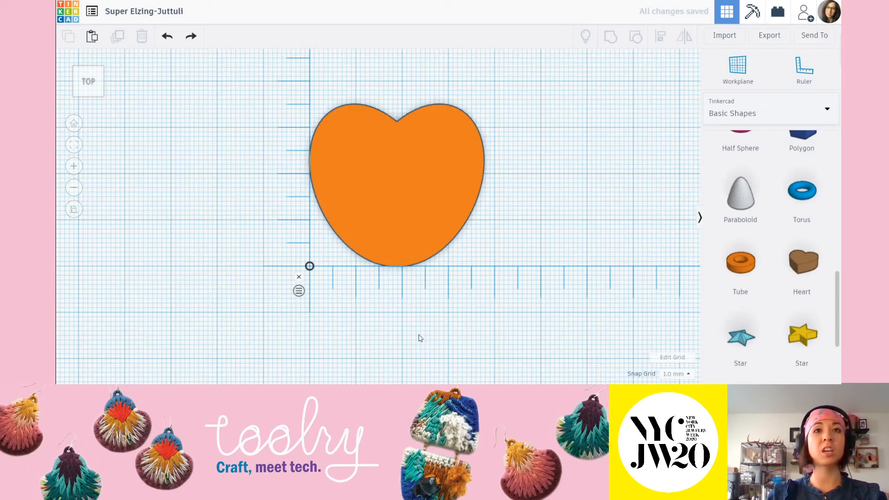
key("ctrl+y")
key("ctrl+y")
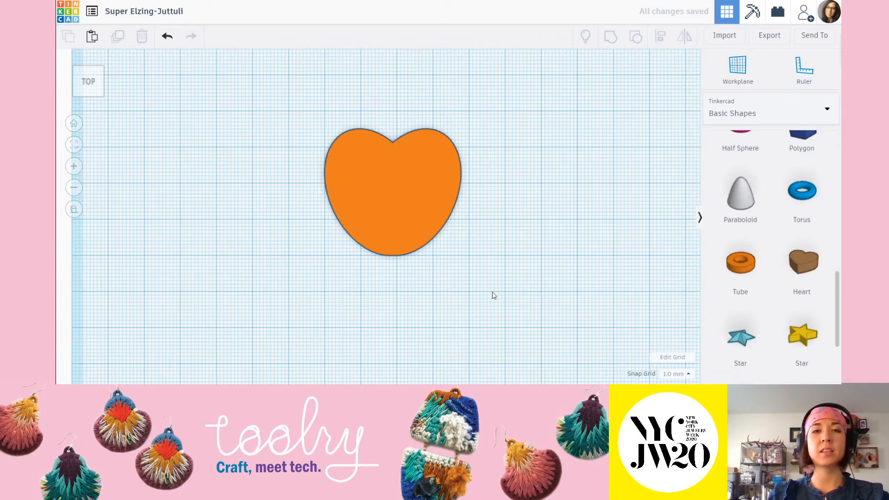
Step: Set only the heart's length to 26 mm, independently of its width
right_click_drag(494, 295, 509, 221)
left_click(353, 178)
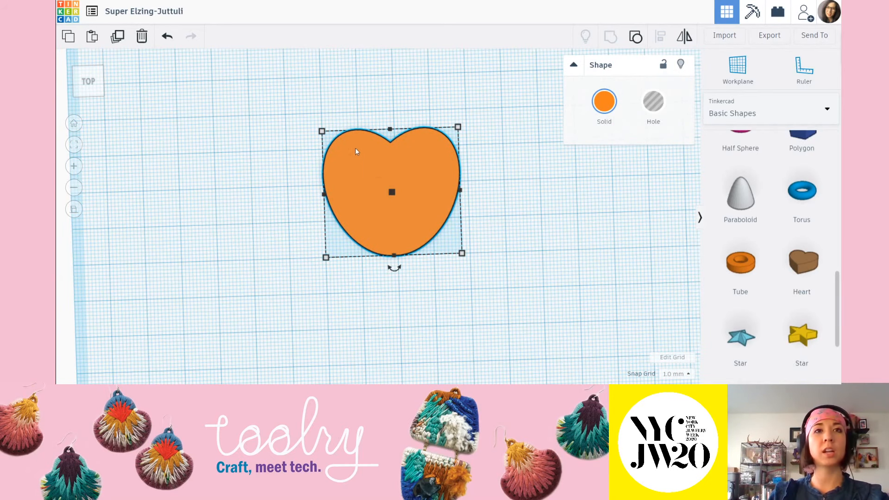
left_click(275, 196)
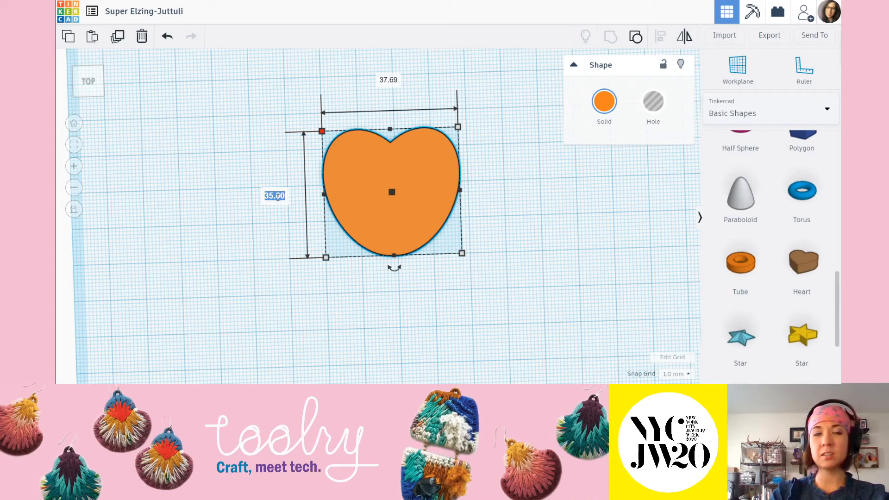
type("26")
key("Return")
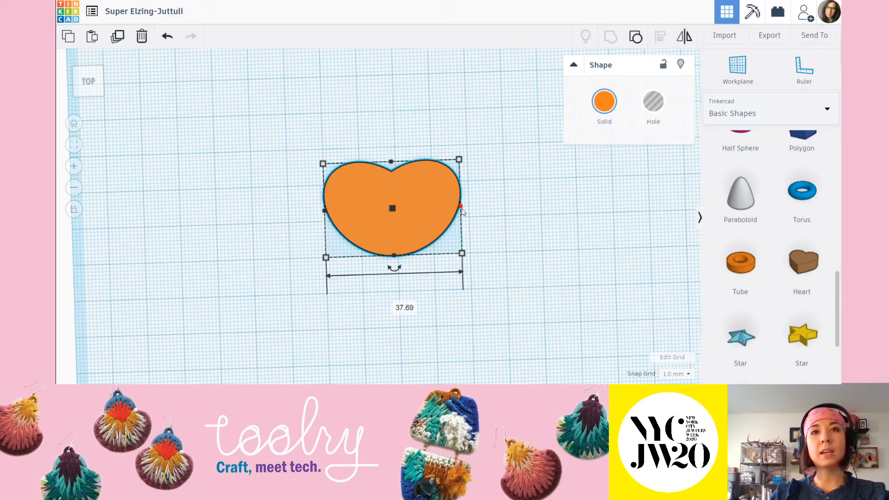
Step: Narrow the heart's width to 26 mm, and undo both the width and length changes
left_click_drag(461, 207, 420, 208)
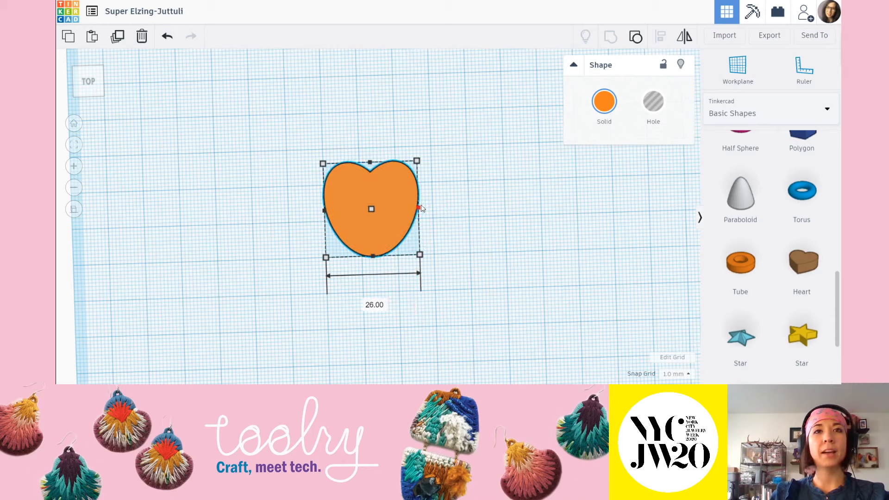
left_click(498, 210)
key("ctrl+z")
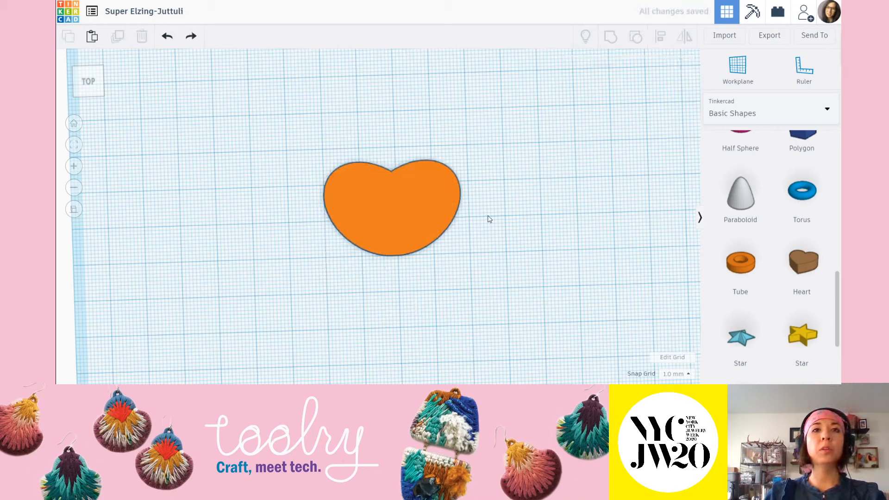
key("ctrl+z")
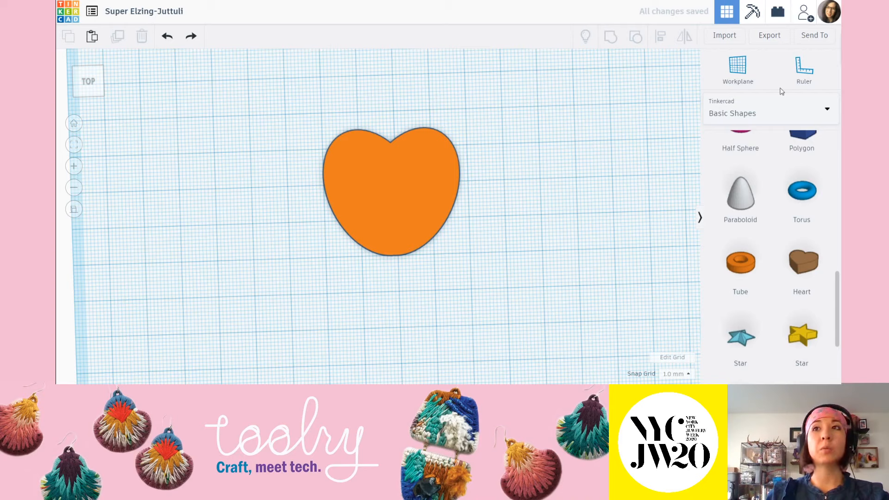
Step: Place the ruler outside the heart's lower left edge and move the heart to within 0.31 mm of its origin
left_click(803, 74)
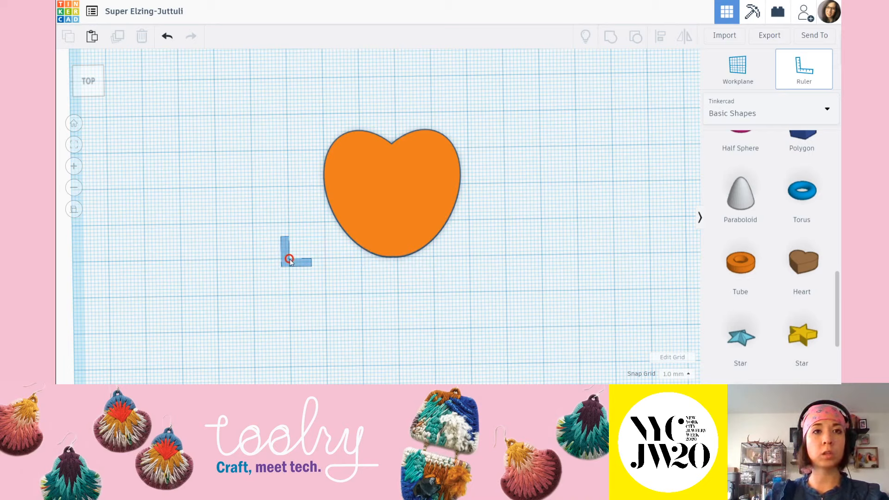
left_click(290, 259)
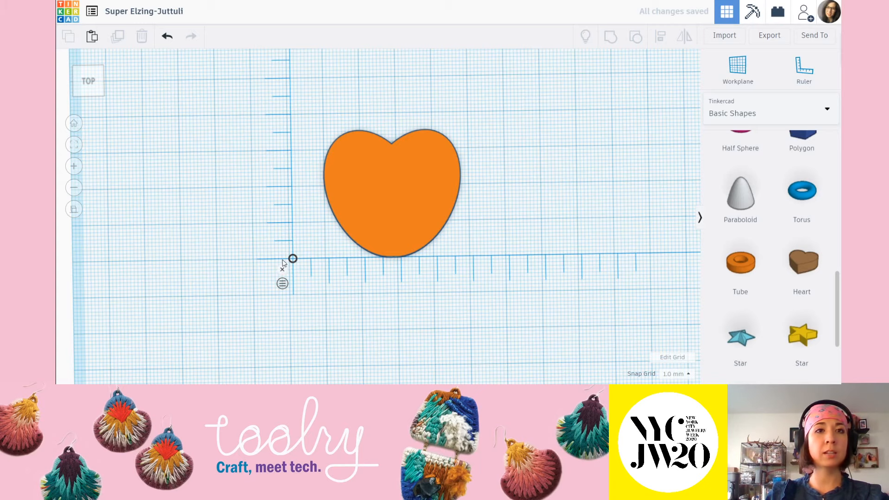
scroll(276, 253, "up", 2)
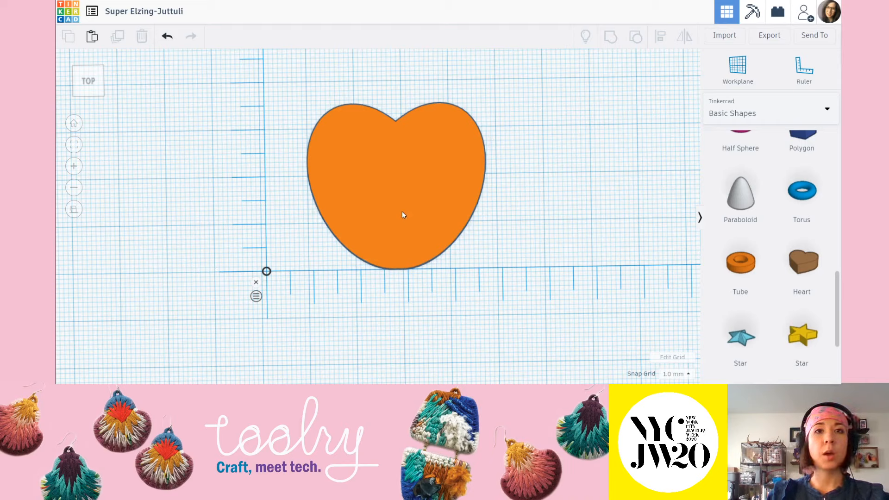
left_click_drag(402, 211, 361, 215)
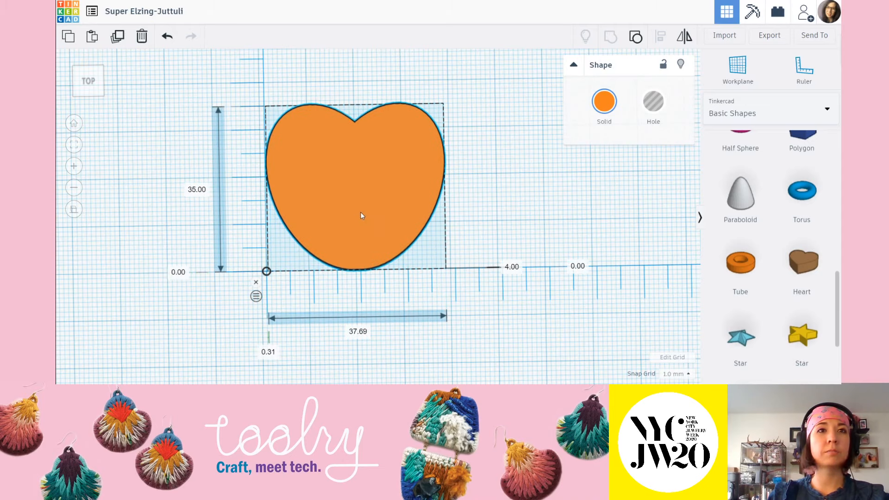
left_click(152, 112)
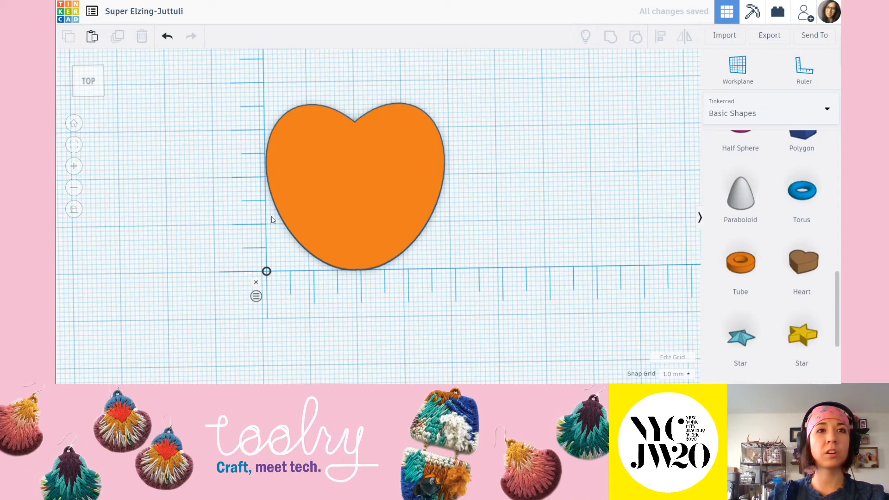
Step: Scale the heart proportionally in all dimensions to 27.69 mm wide and 25.72 mm long, and dismiss the ruler
left_click(87, 80)
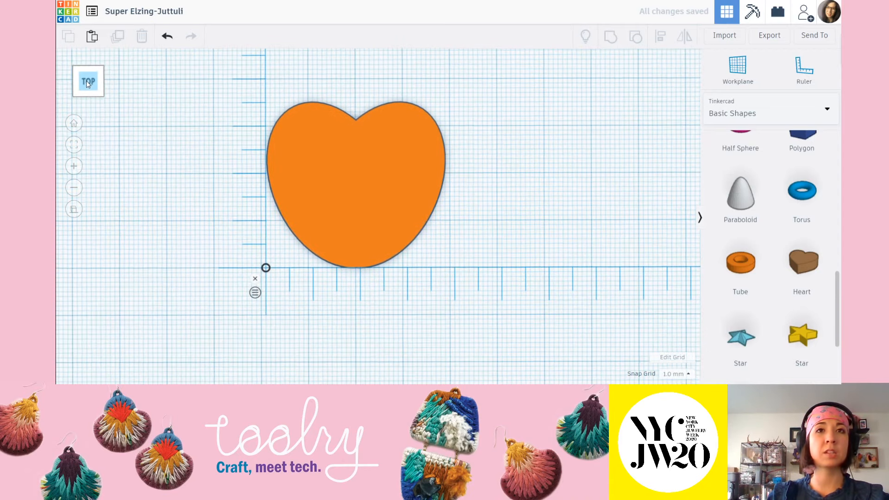
left_click(423, 144)
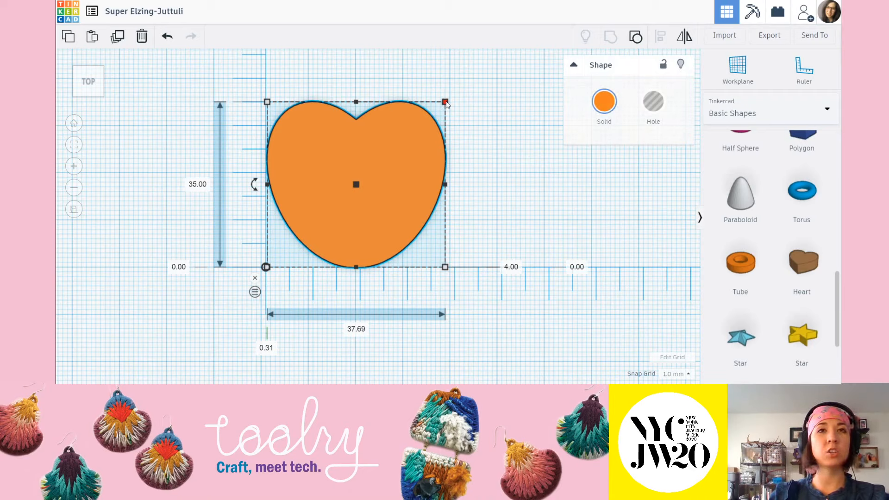
left_click_drag(446, 103, 401, 204, "shift")
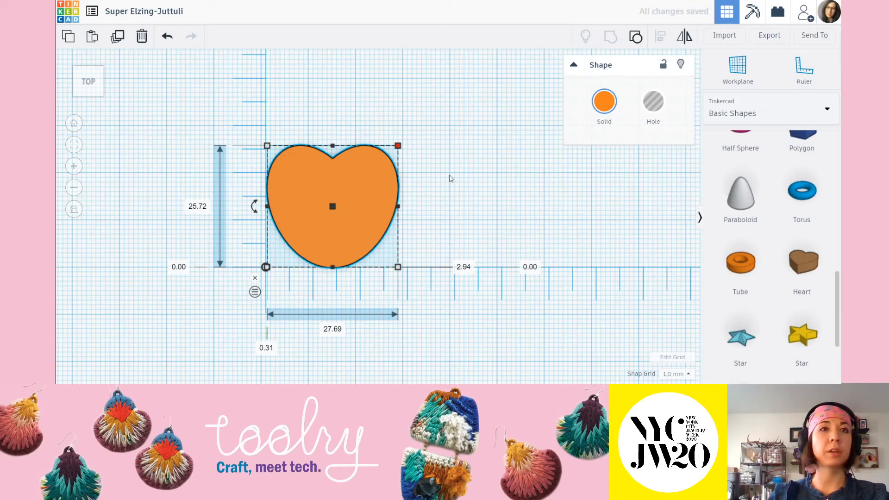
left_click(493, 195)
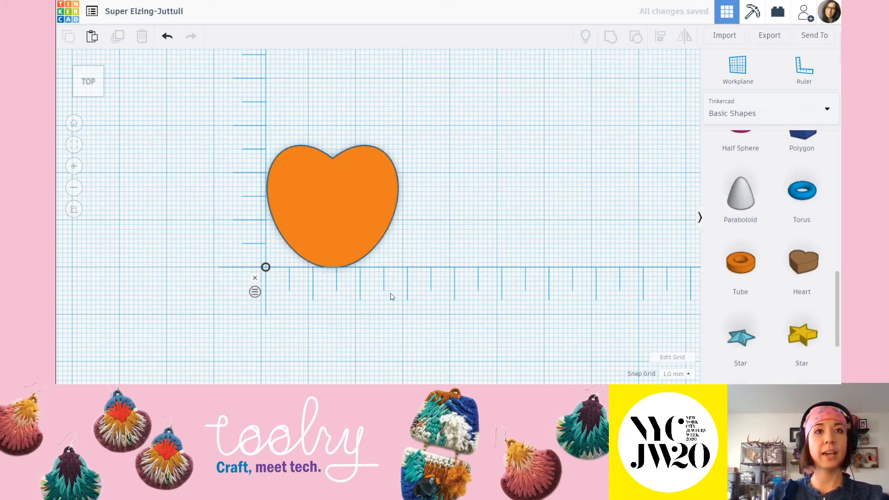
left_click(367, 224)
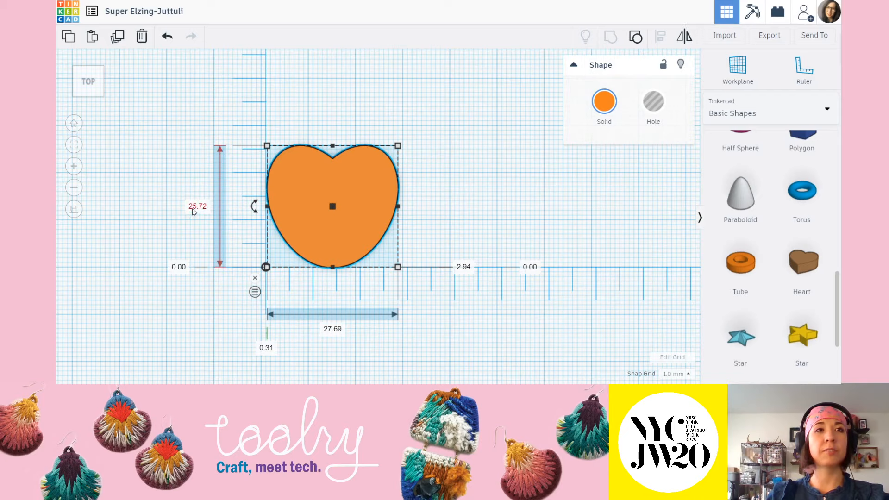
left_click(484, 185)
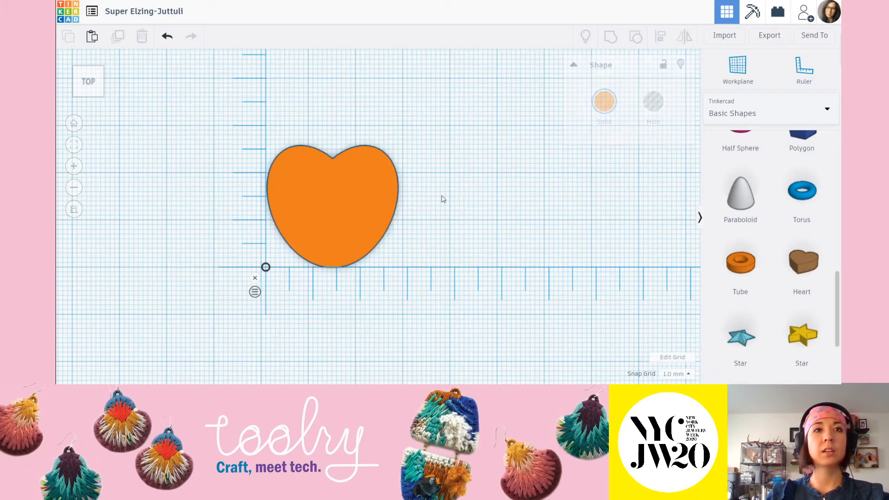
left_click(255, 278)
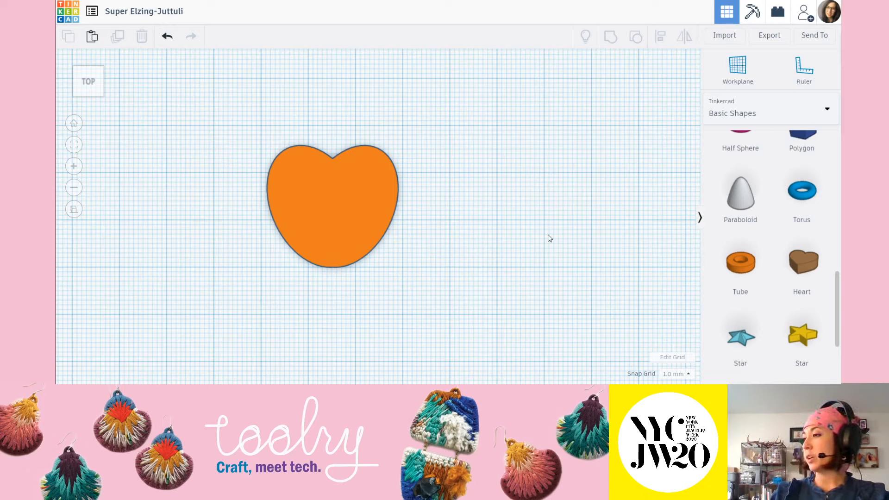
Step: Lock the heart against editing and deselect it
scroll(468, 239, "down", 3)
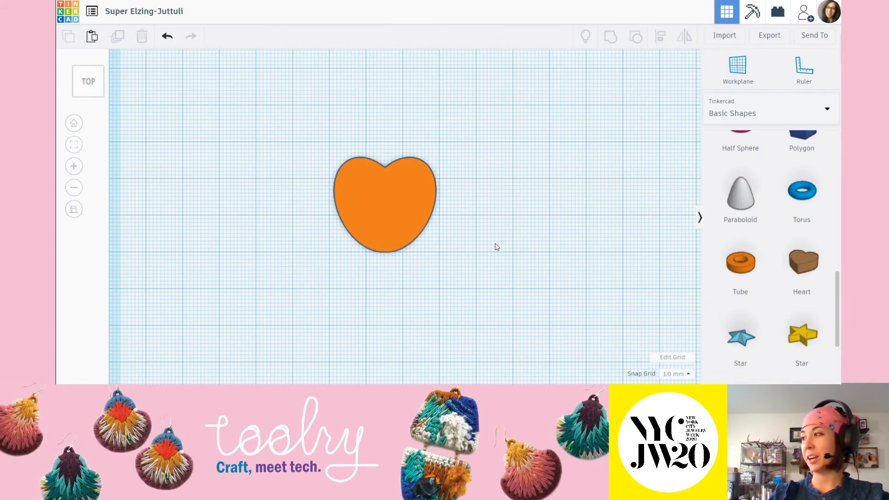
left_click(388, 221)
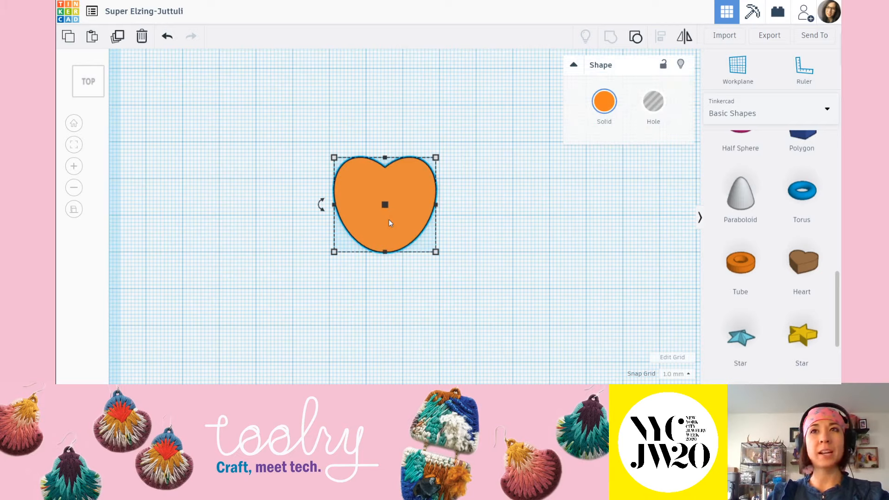
left_click(477, 221)
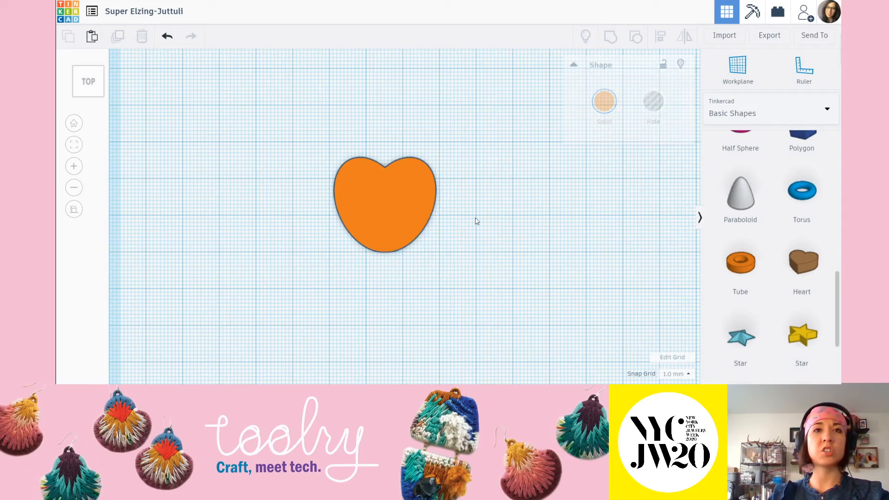
left_click(401, 224)
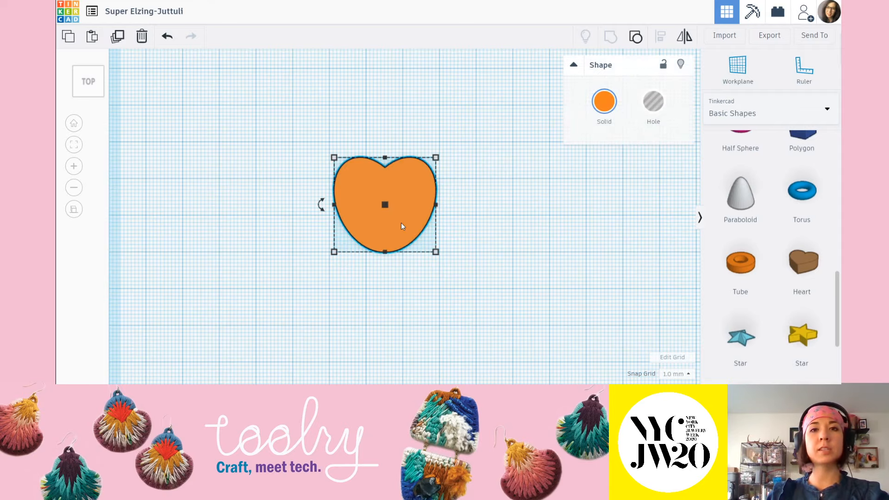
left_click(664, 66)
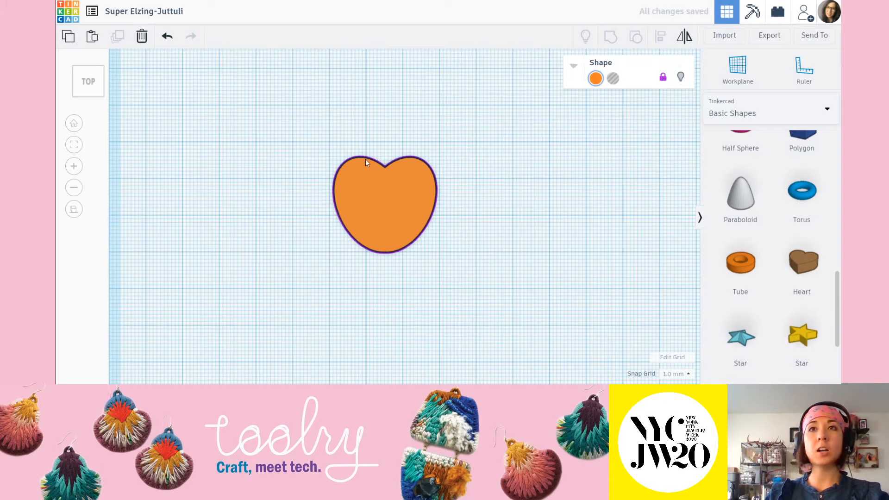
left_click(522, 173)
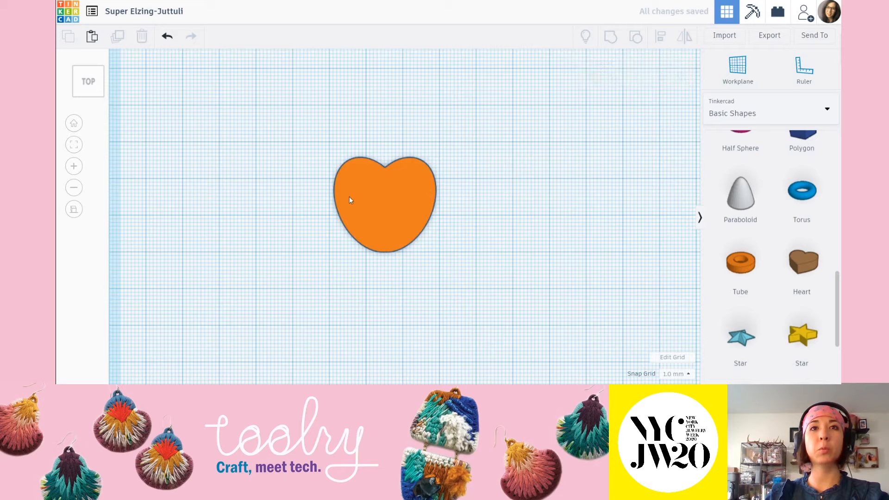
left_click(408, 193)
left_click(517, 234)
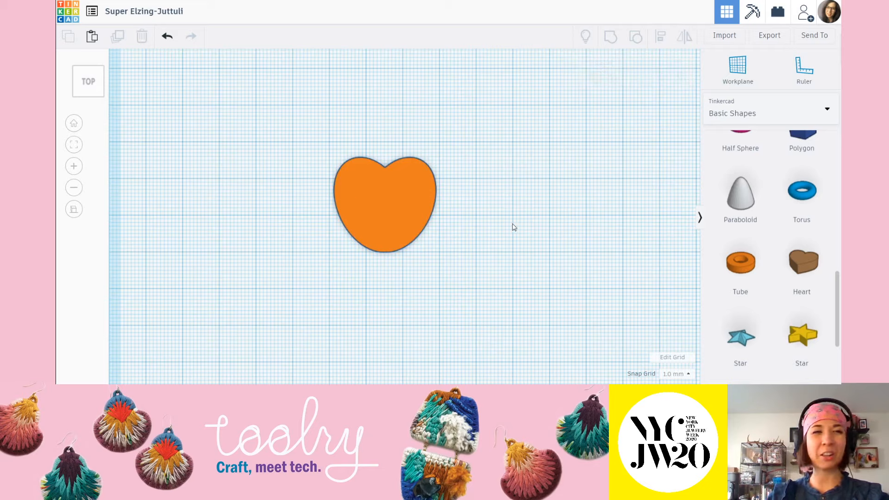
left_click(399, 213)
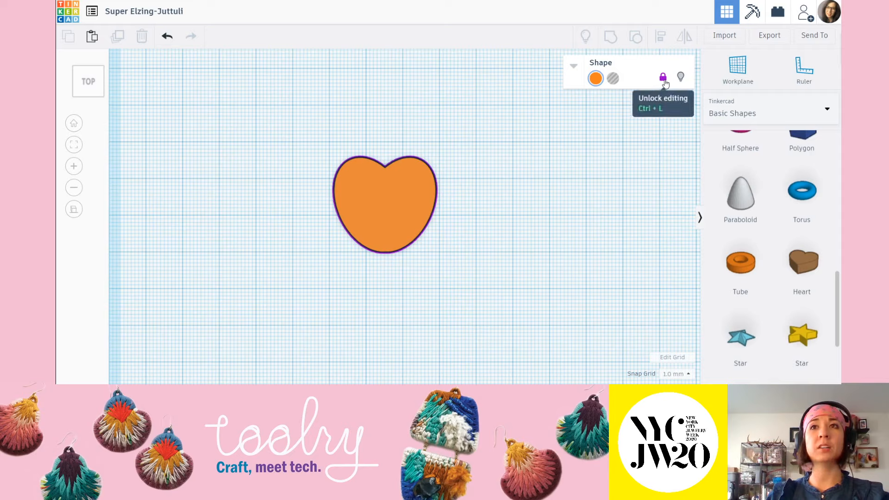
left_click(558, 221)
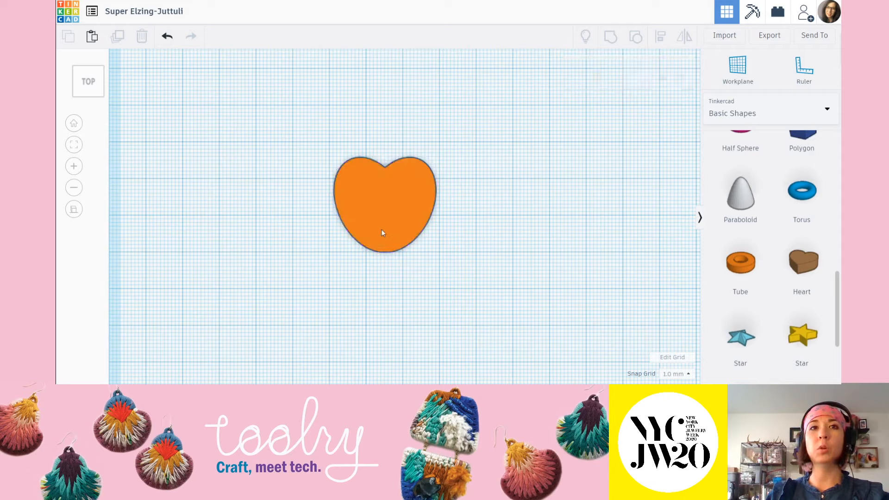
left_click(368, 205)
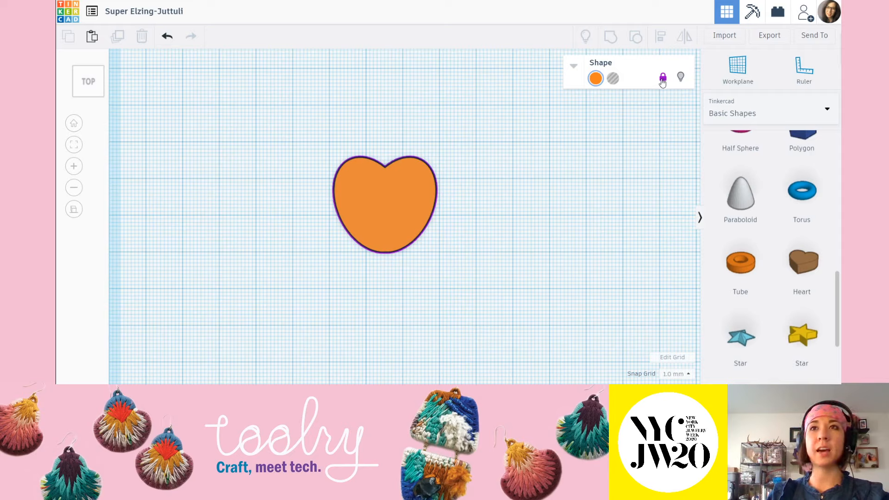
left_click(584, 205)
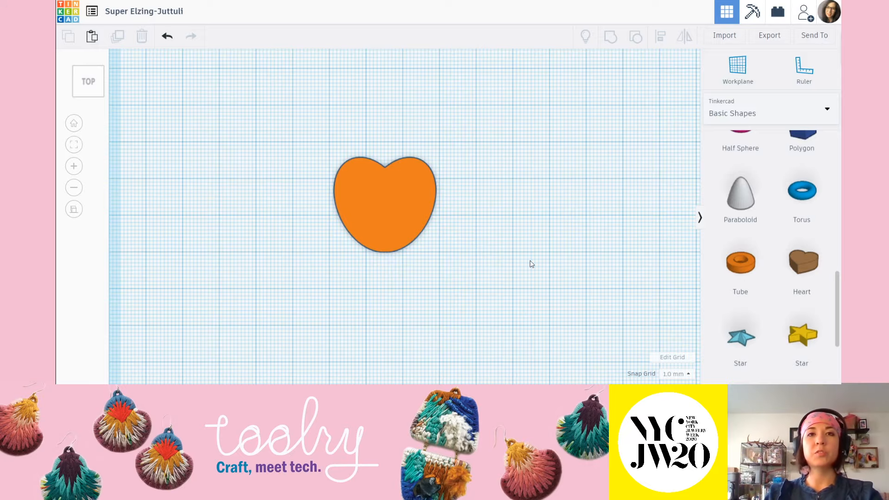
Step: Unlock the heart for editing and deselect it
right_click_drag(520, 304, 230, 309)
left_click(303, 303)
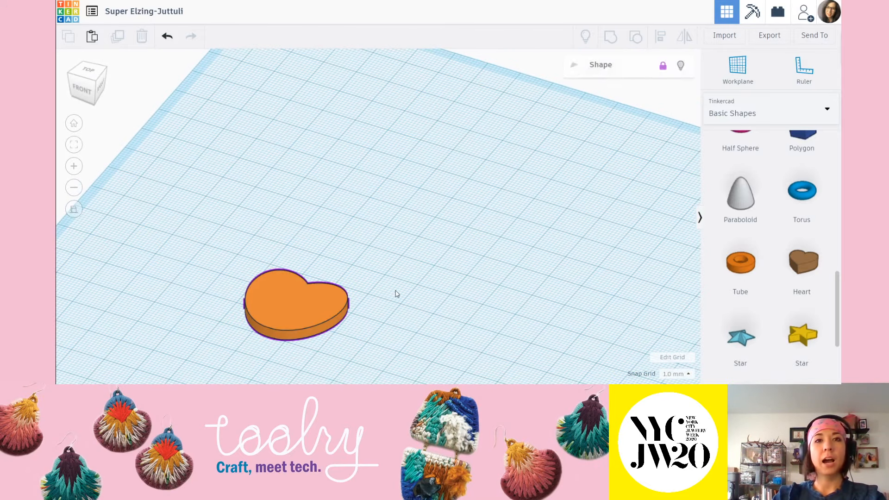
left_click(396, 342)
middle_click_drag(456, 344, 525, 252)
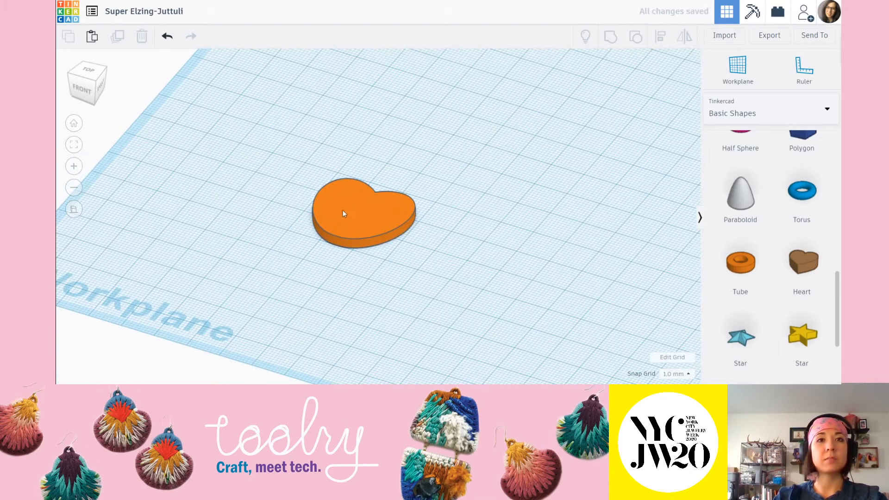
right_click_drag(426, 266, 381, 254)
right_click_drag(331, 228, 448, 147)
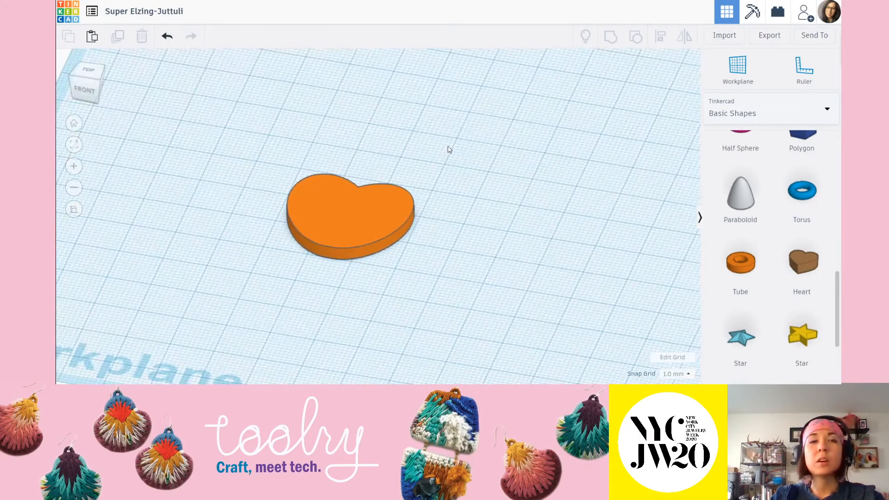
left_click(382, 222)
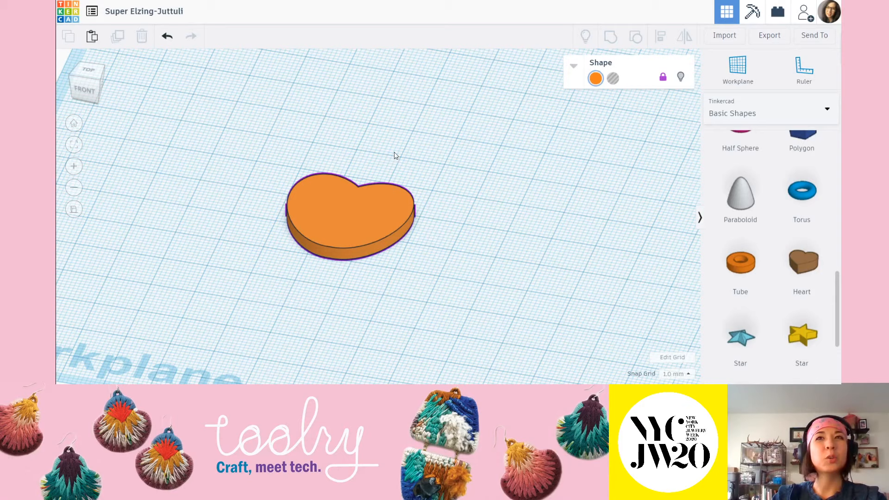
left_click(663, 77)
left_click(496, 200)
Step: Set the unlocked heart's height to 2.5 mm, and undo the change
right_click_drag(495, 200, 398, 219)
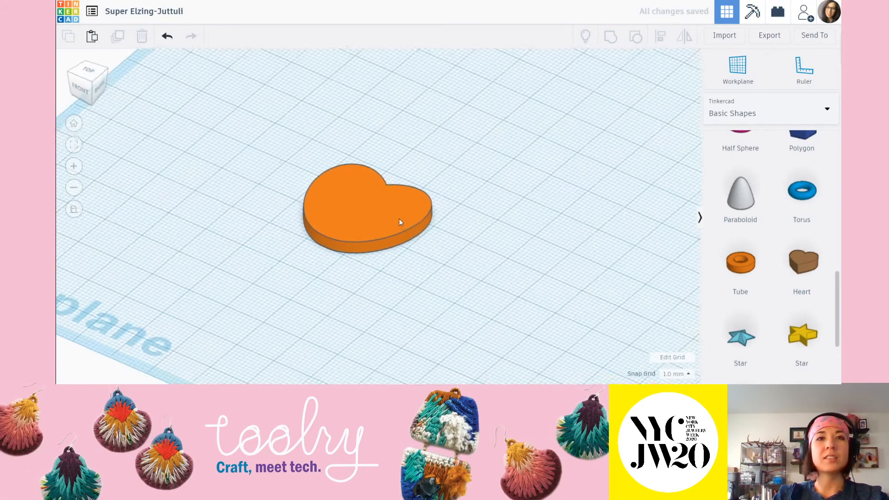
left_click(396, 226)
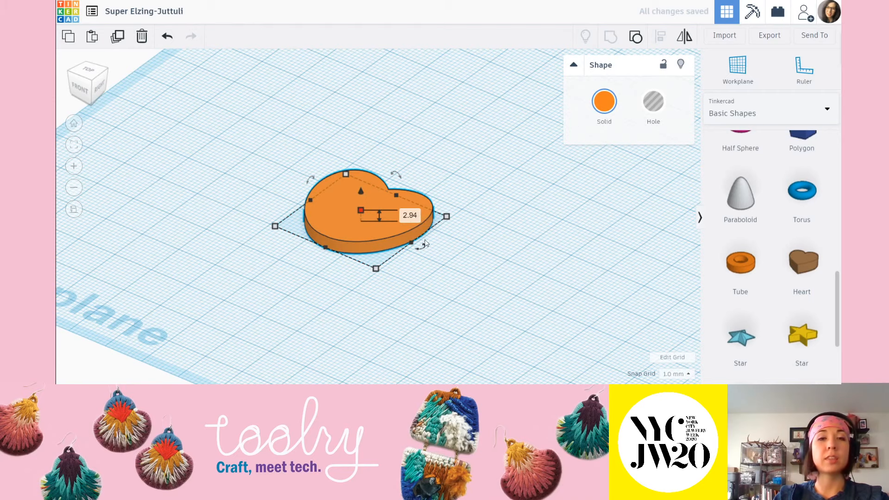
right_click_drag(468, 257, 522, 282)
left_click(522, 281)
left_click(85, 71)
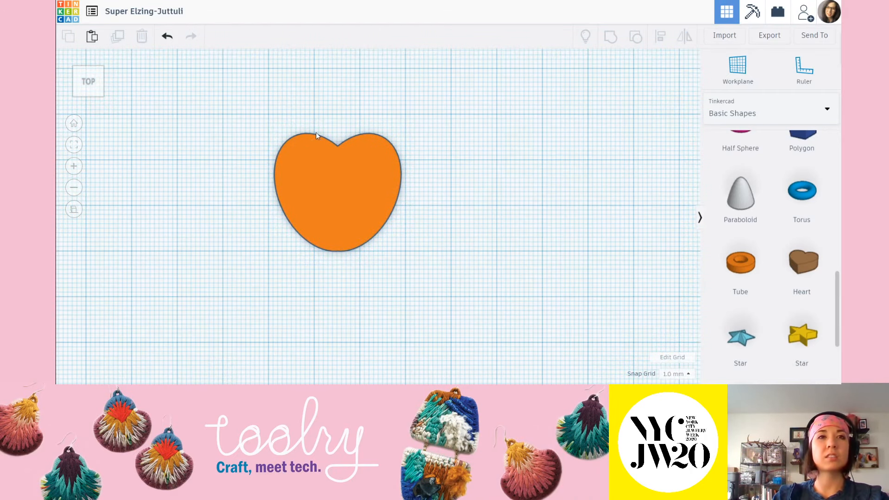
left_click(316, 168)
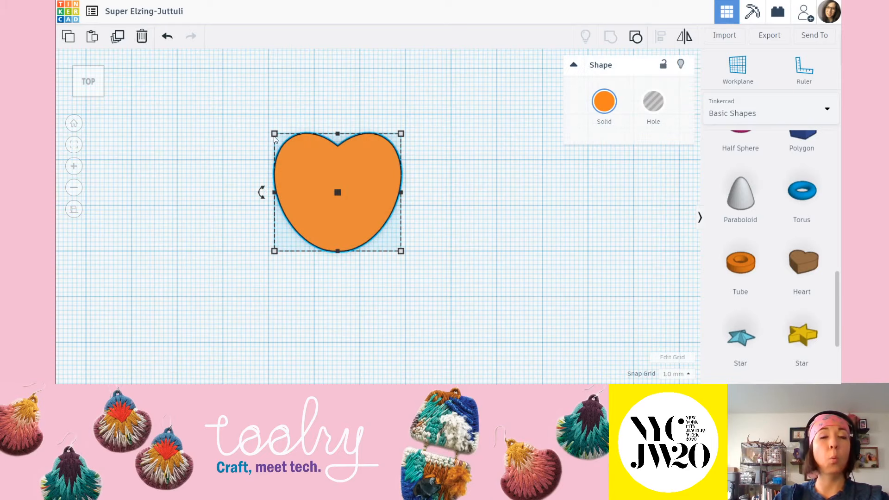
right_click_drag(471, 251, 365, 211)
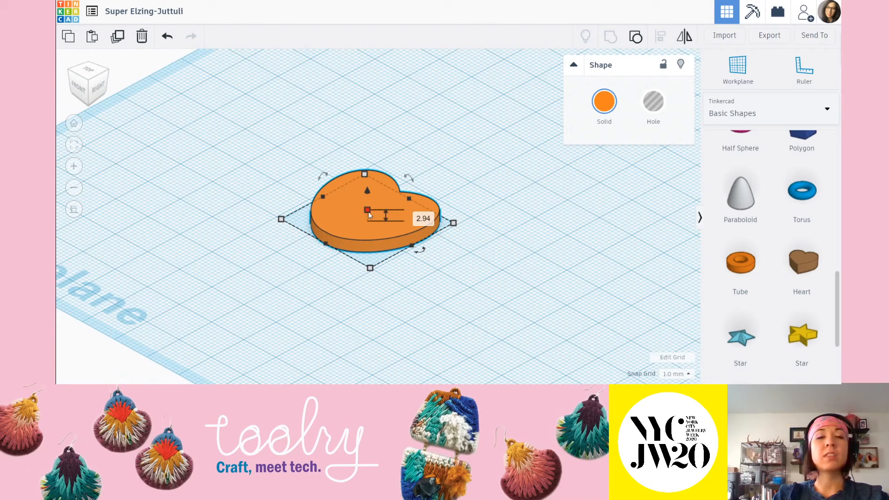
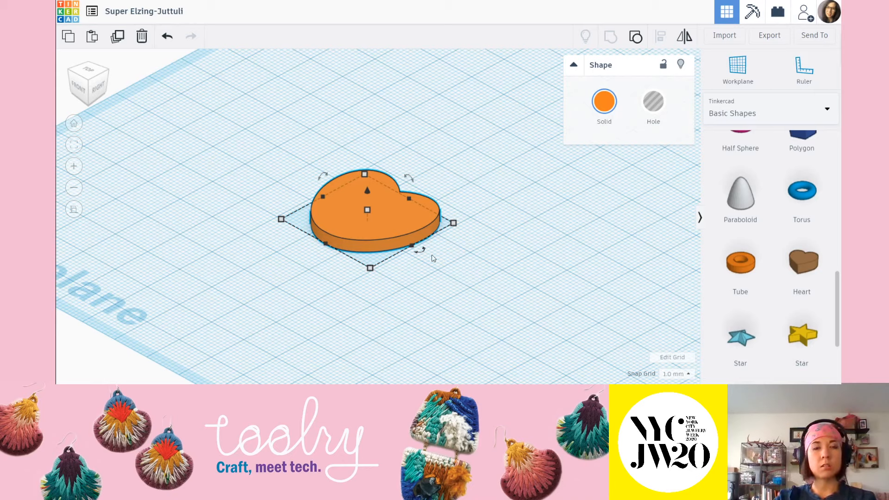
mouse_move(368, 210)
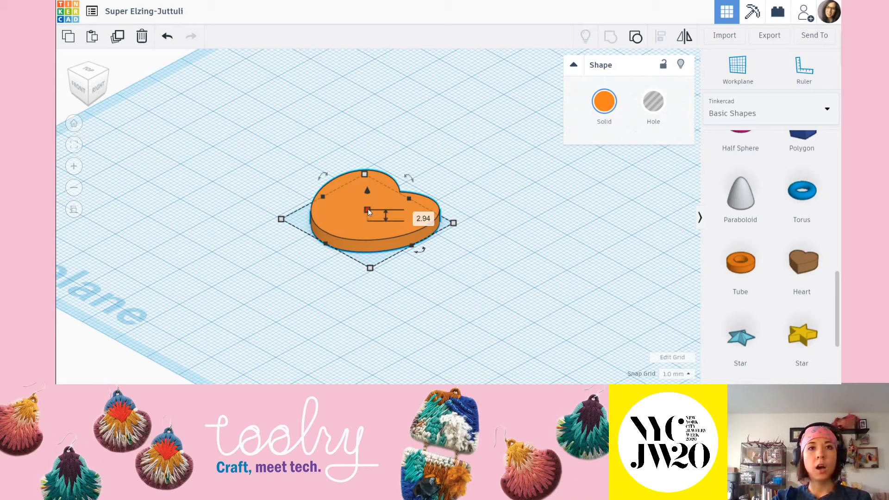
left_click(419, 218)
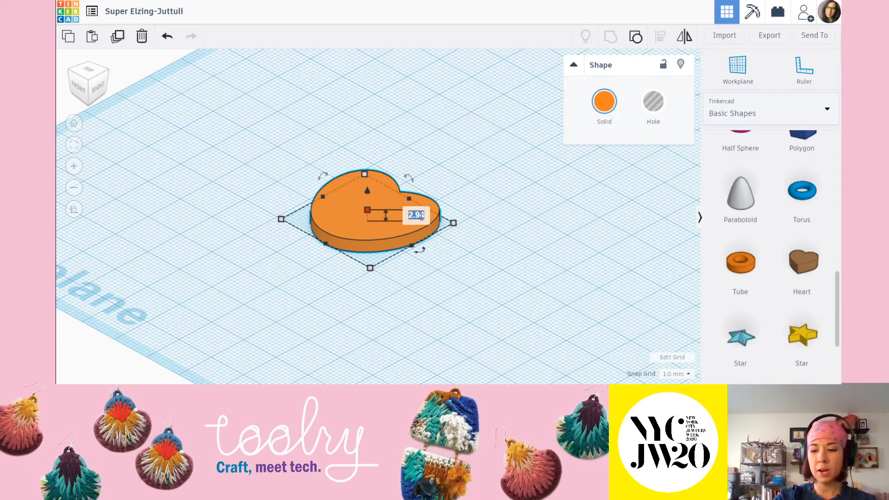
type("2.5")
key("Return")
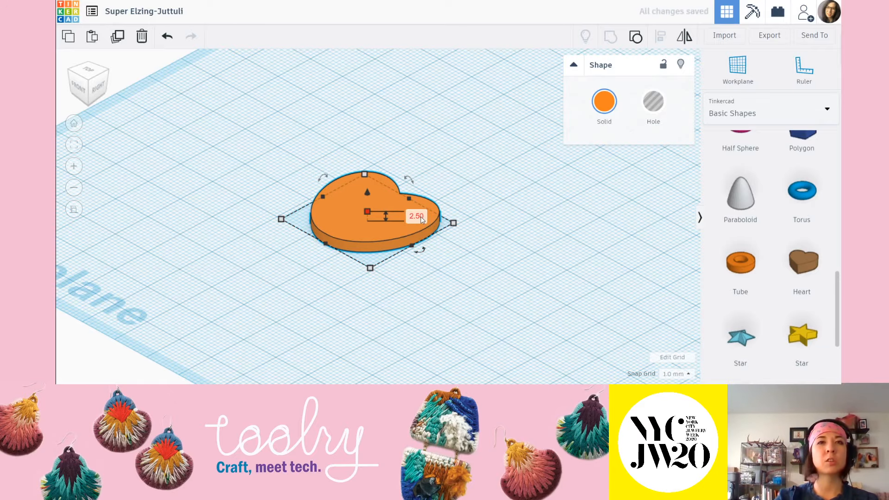
left_click(525, 228)
right_click_drag(463, 240, 433, 218)
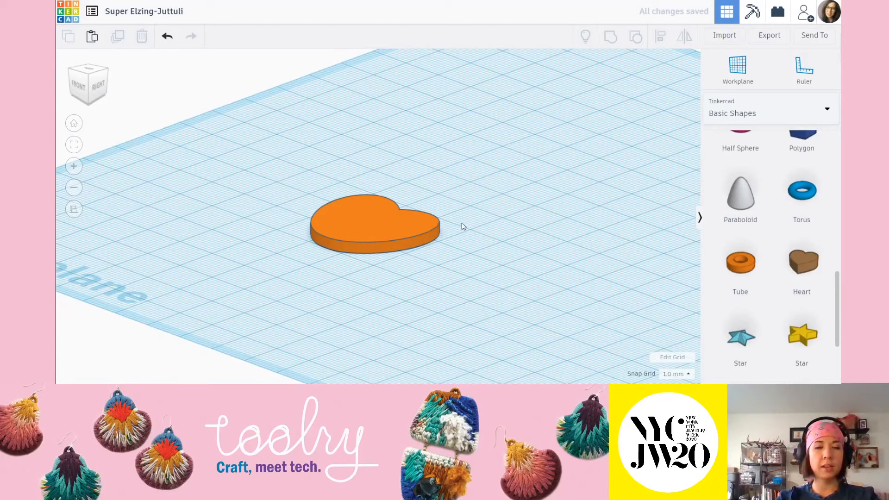
key("ctrl+z")
Step: Reselect the heart, make it 2.5 mm high and deselect it
left_click(357, 230)
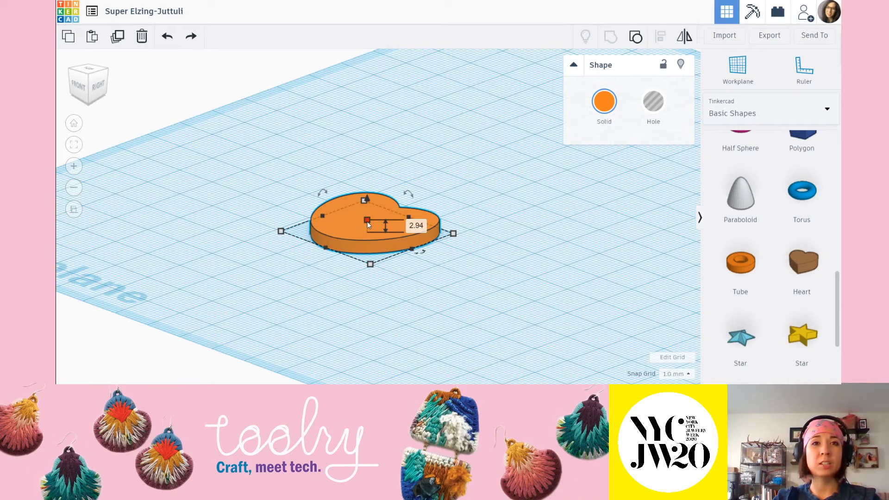
right_click_drag(433, 273, 395, 224)
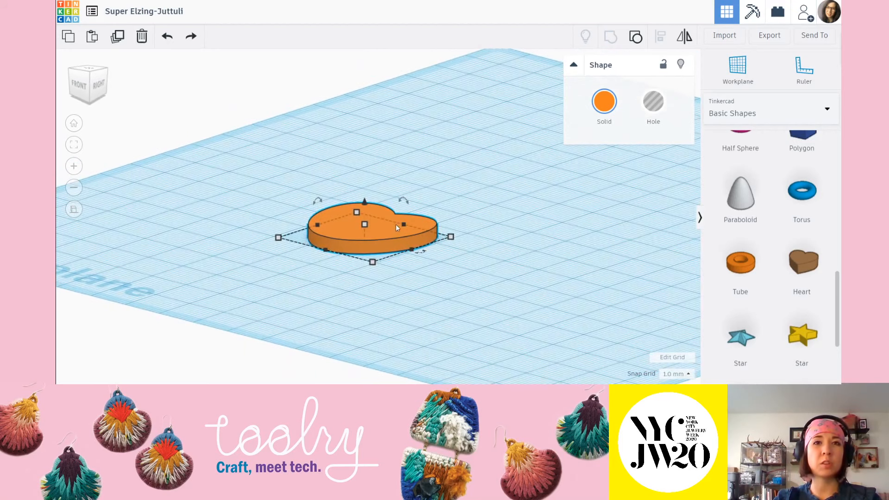
mouse_move(365, 224)
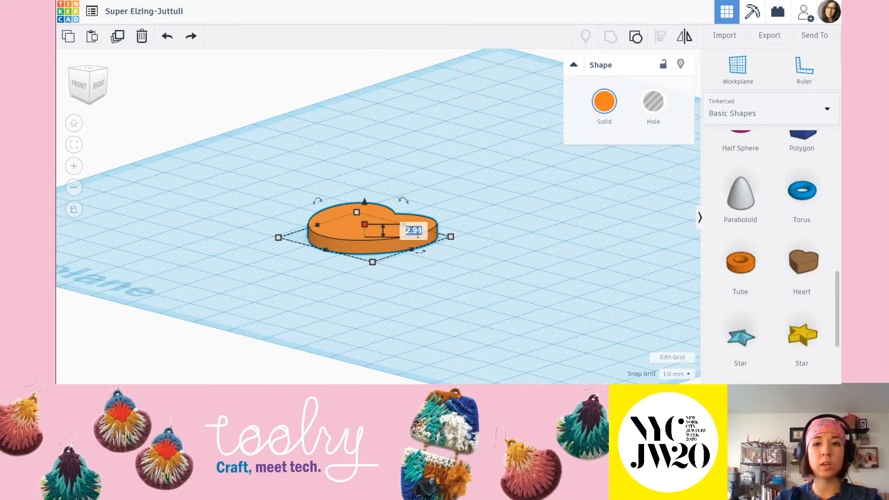
type("3")
key("Return")
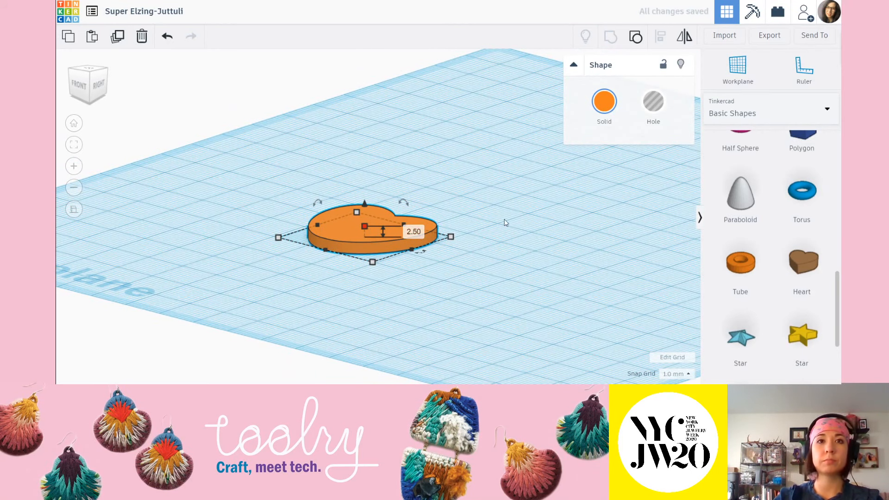
left_click(456, 241)
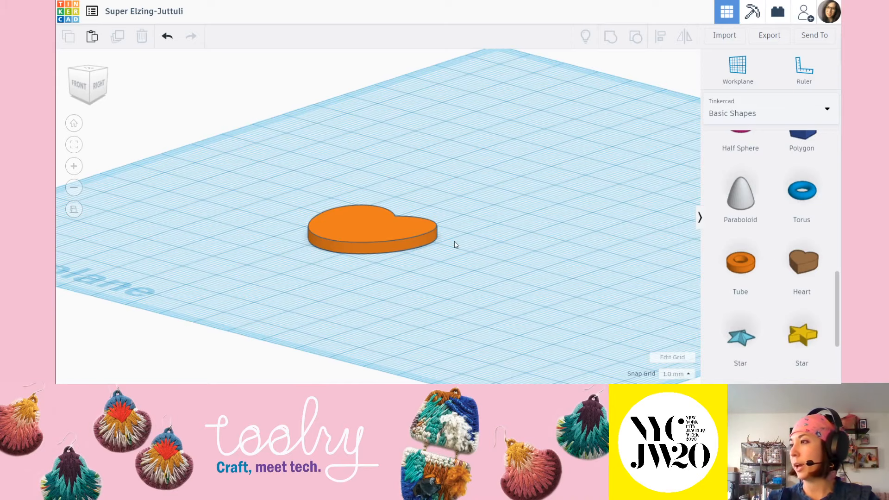
Step: Lock the resized heart against further editing and deselect it
right_click_drag(434, 128, 435, 180)
left_click(373, 207)
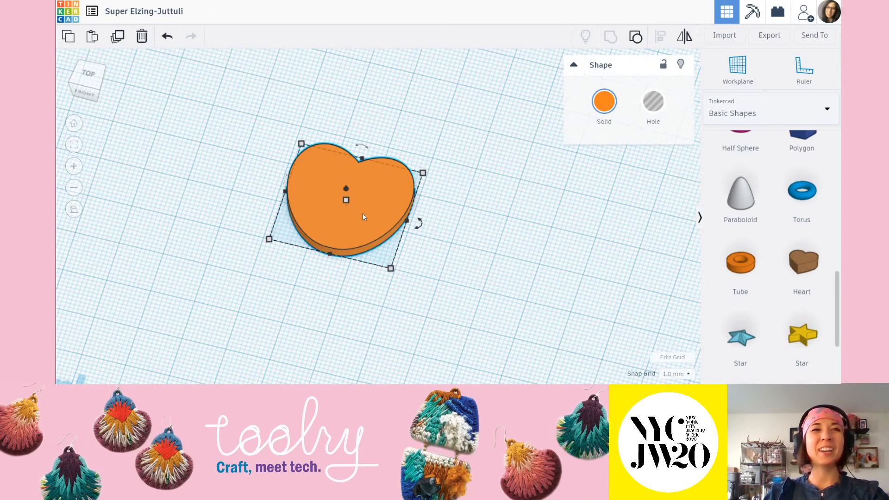
left_click(510, 249)
middle_click_drag(498, 215, 520, 238)
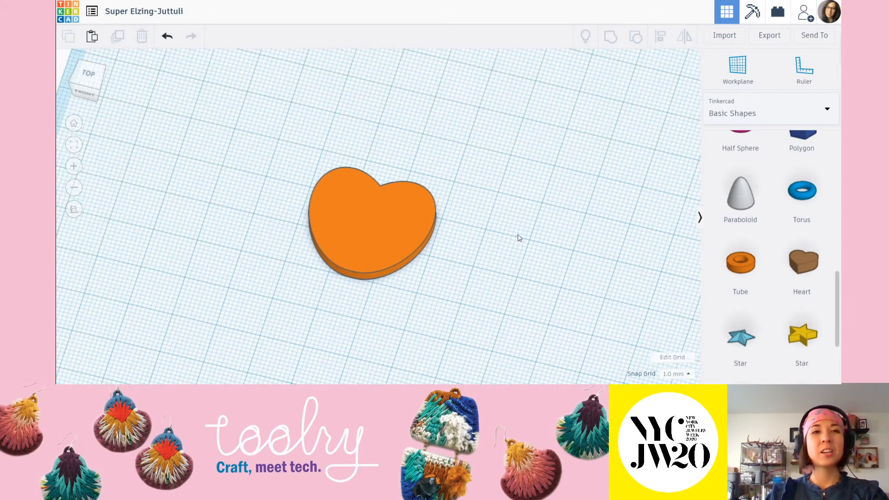
left_click(388, 220)
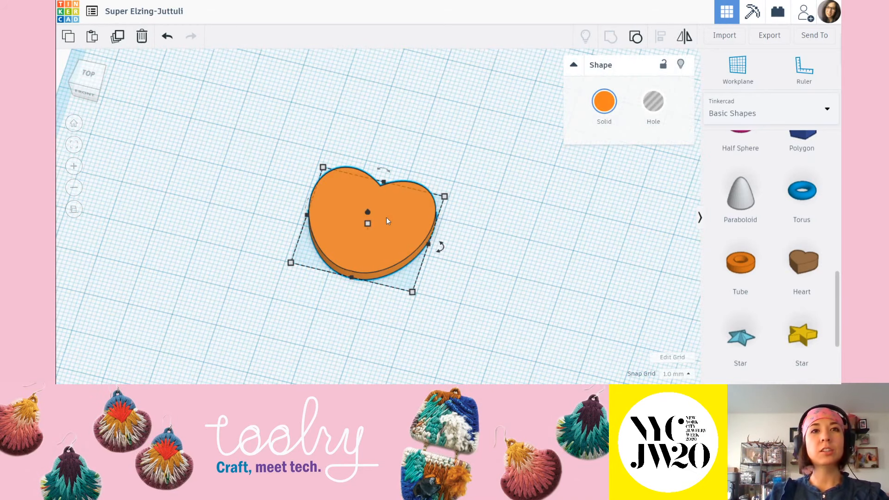
left_click(664, 66)
scroll(416, 217, "up", 2)
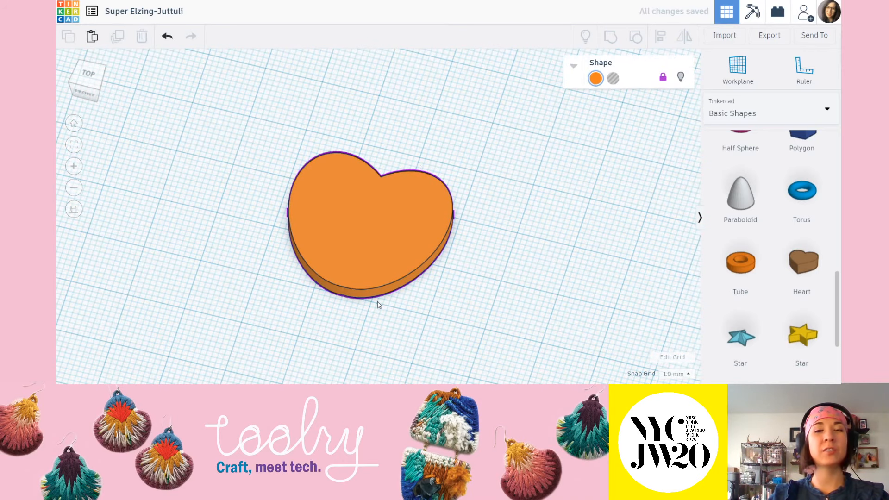
left_click(501, 251)
scroll(501, 251, "down", 2)
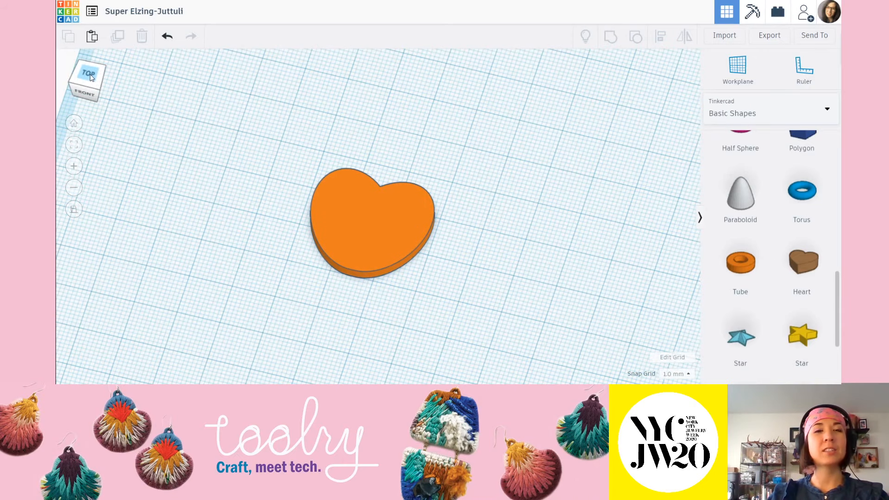
Step: Add a solid Text shape to the workplane, overlapping the heart's upper right part, and compare their heights from the front
left_click(90, 73)
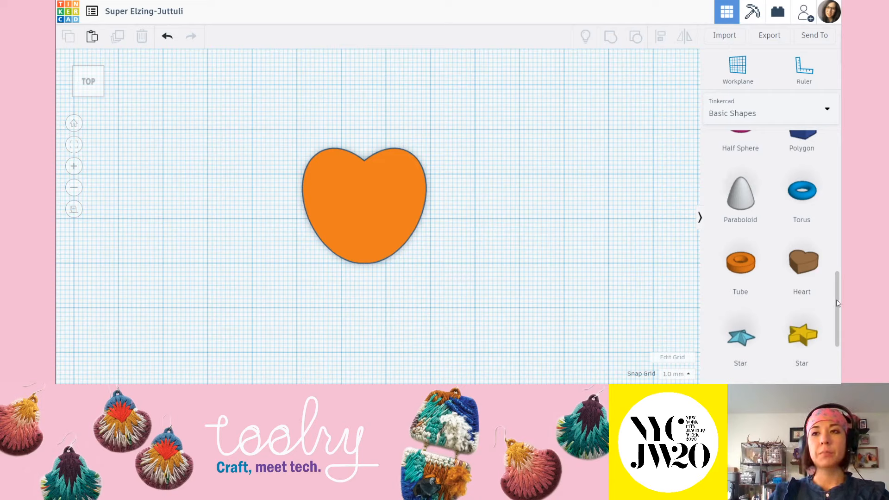
left_click_drag(838, 304, 839, 224)
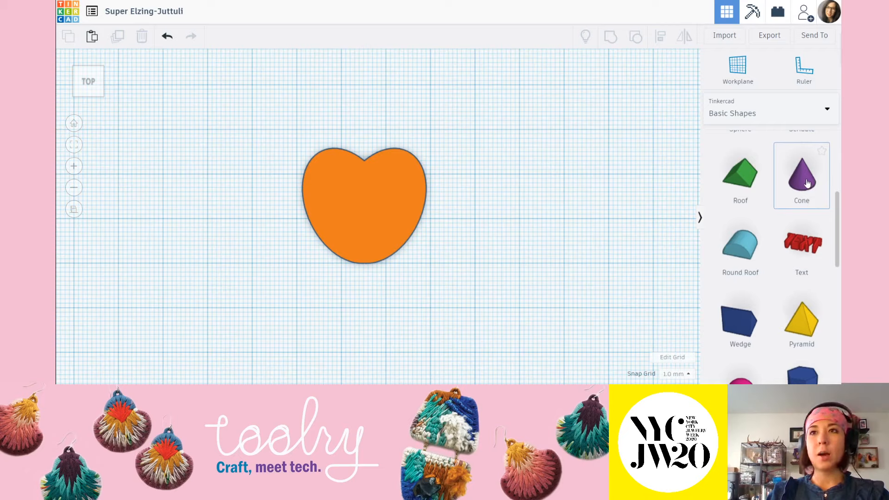
left_click_drag(802, 244, 492, 121)
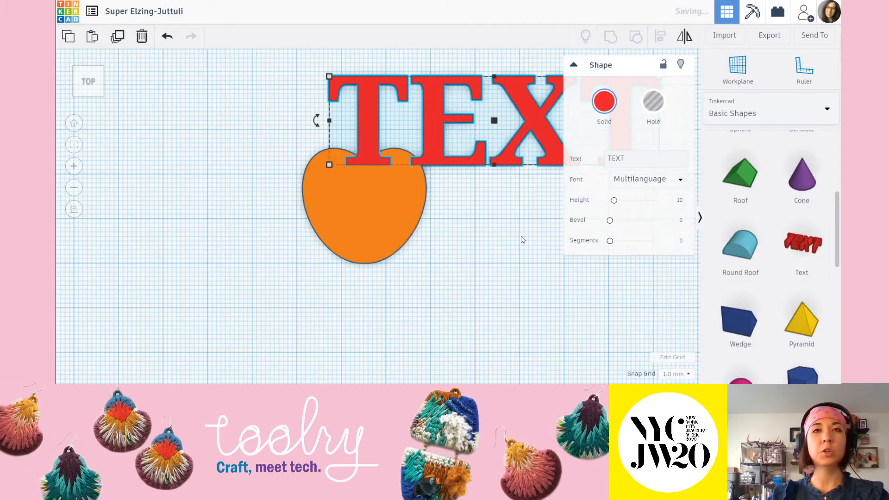
scroll(492, 228, "down", 2)
scroll(510, 224, "down", 2)
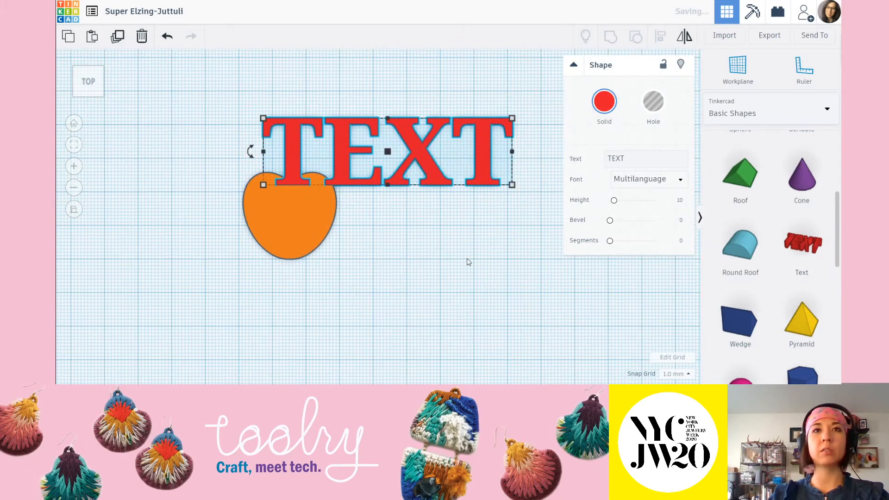
left_click(461, 264)
right_click_drag(460, 265, 440, 182)
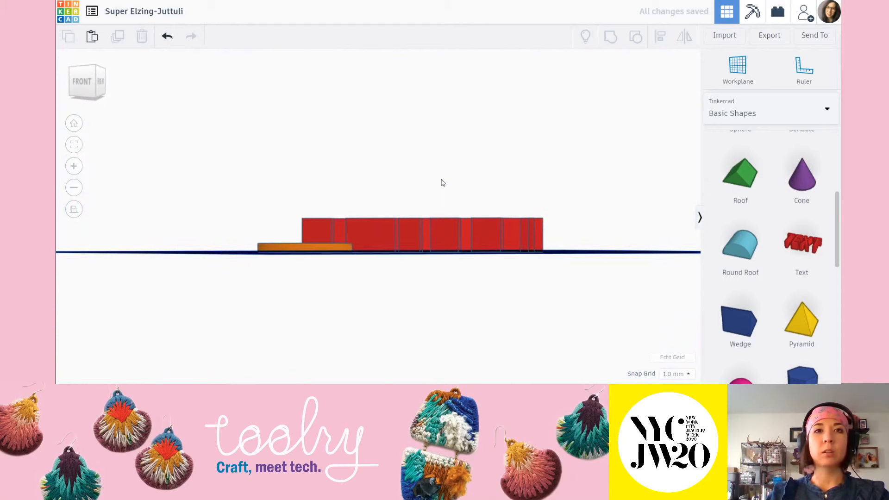
right_click_drag(415, 259, 464, 226)
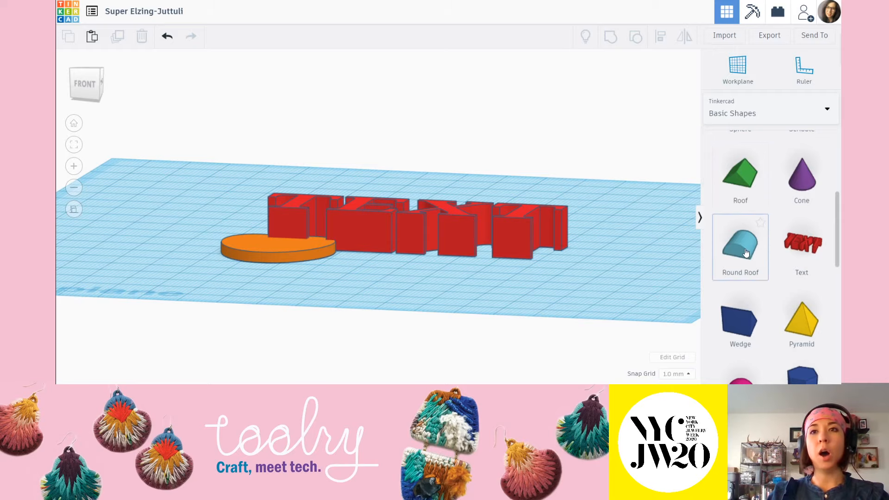
Step: Place a Round Roof shape on the workplane in front of the heart and text, and delete it
left_click_drag(740, 247, 380, 279)
right_click_drag(502, 303, 527, 306)
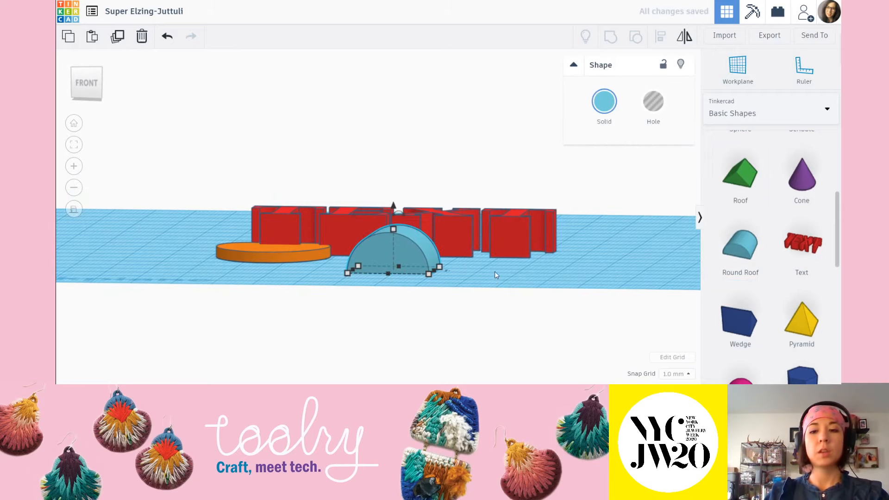
key("Delete")
Step: Compare the Text shape's base level with the heart's from the front, and delete the Text shape
left_click(435, 225)
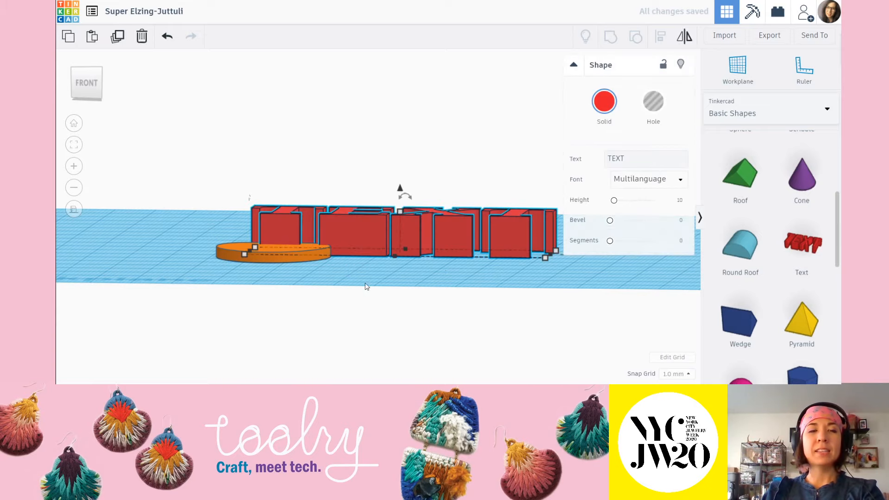
scroll(366, 288, "up", 3)
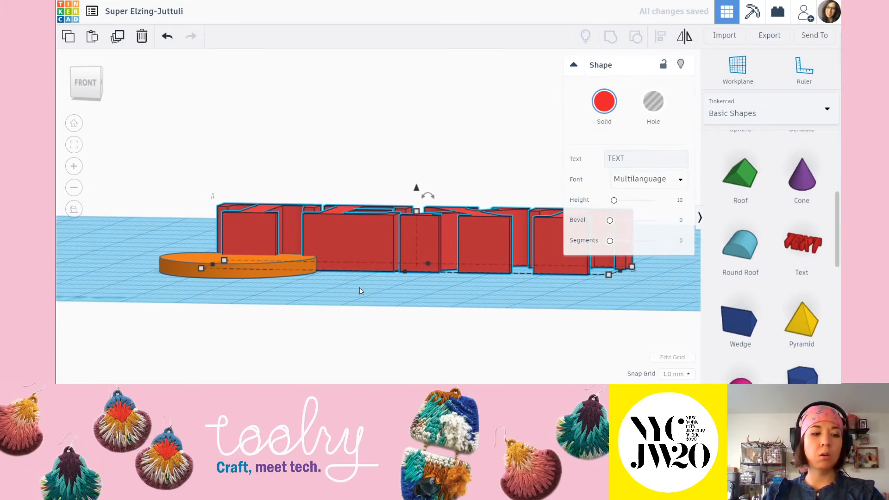
middle_click_drag(408, 288, 432, 212)
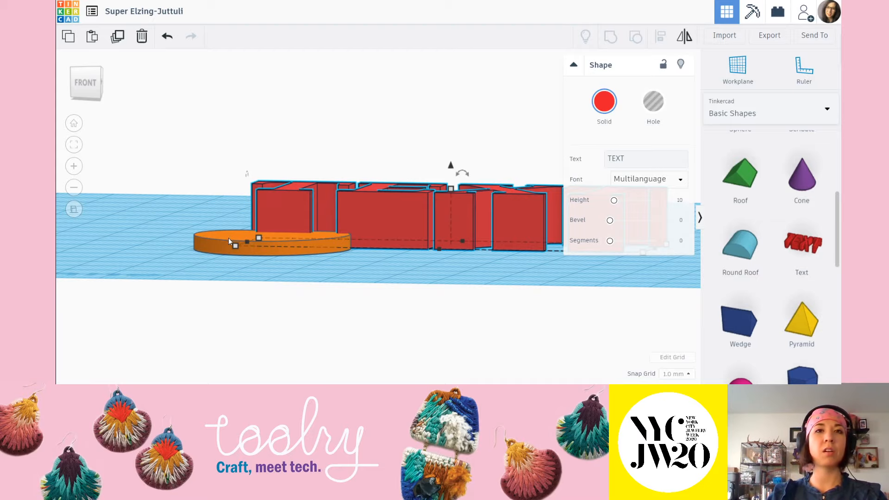
left_click(387, 259)
scroll(388, 258, "down", 2)
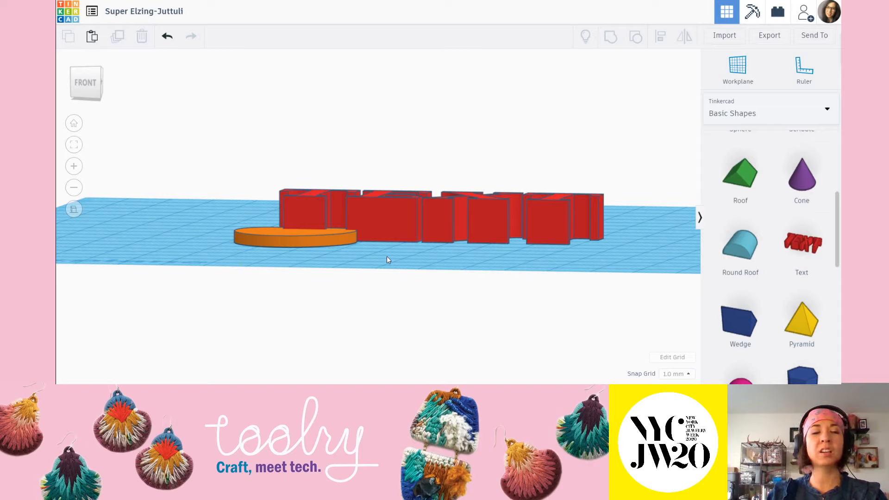
left_click(418, 216)
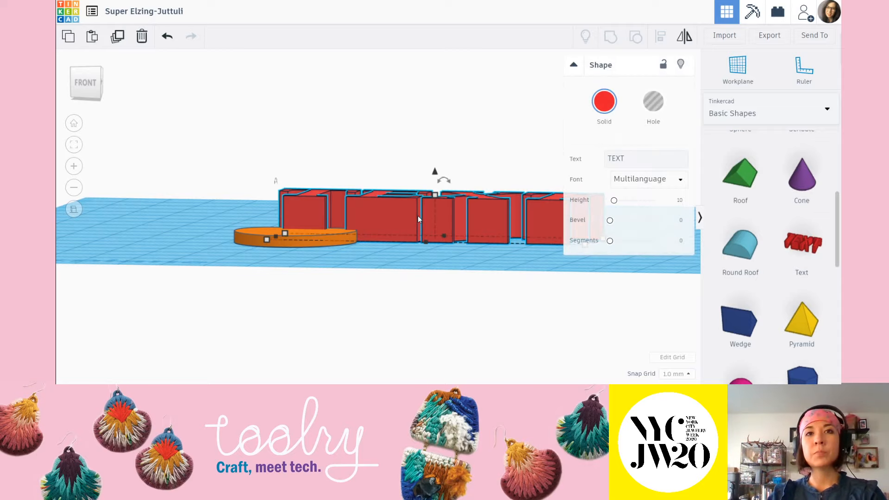
key("Delete")
scroll(467, 242, "down", 2)
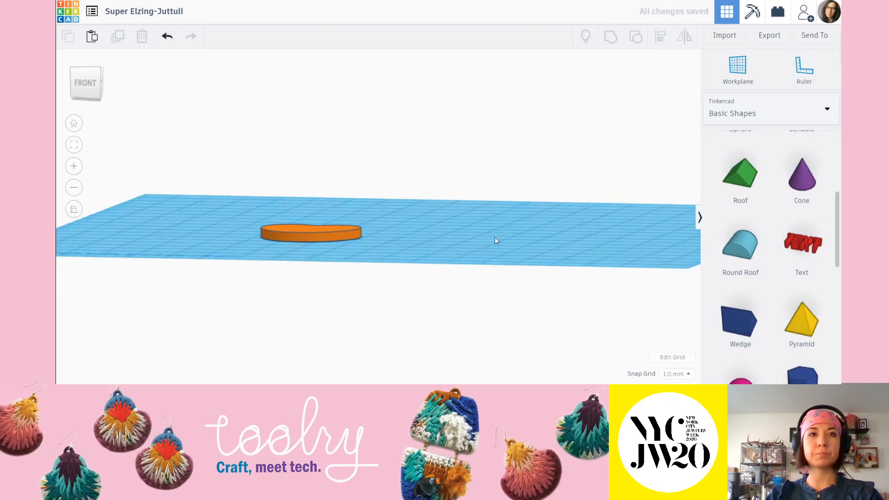
Step: Place a new workplane on the heart's flat top face and check its level from the front
right_click_drag(494, 237, 431, 242)
middle_click_drag(431, 243, 582, 228)
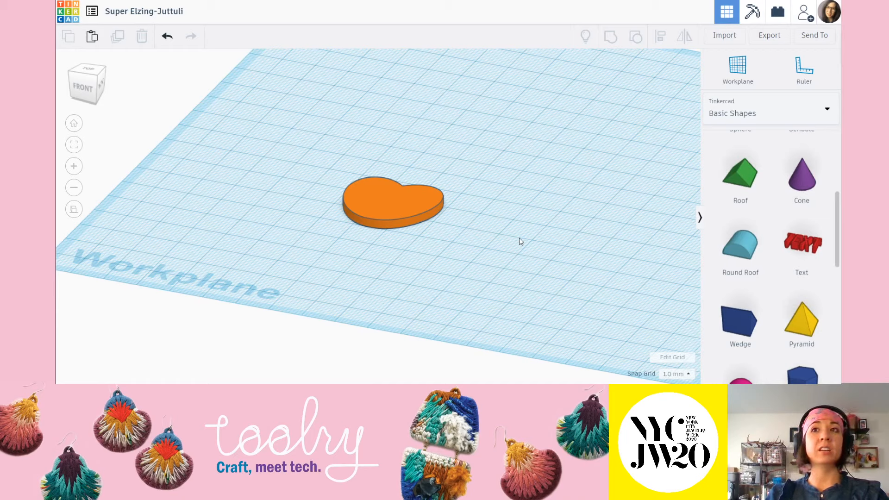
left_click(740, 73)
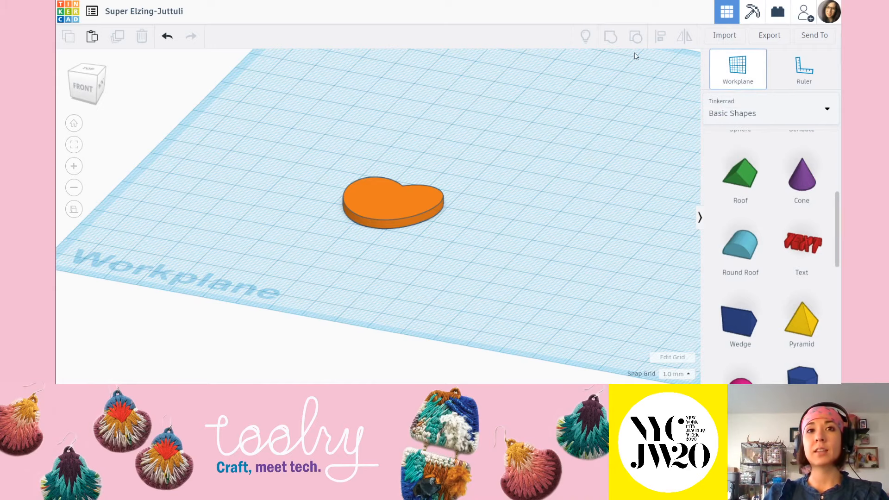
scroll(394, 204, "up", 5)
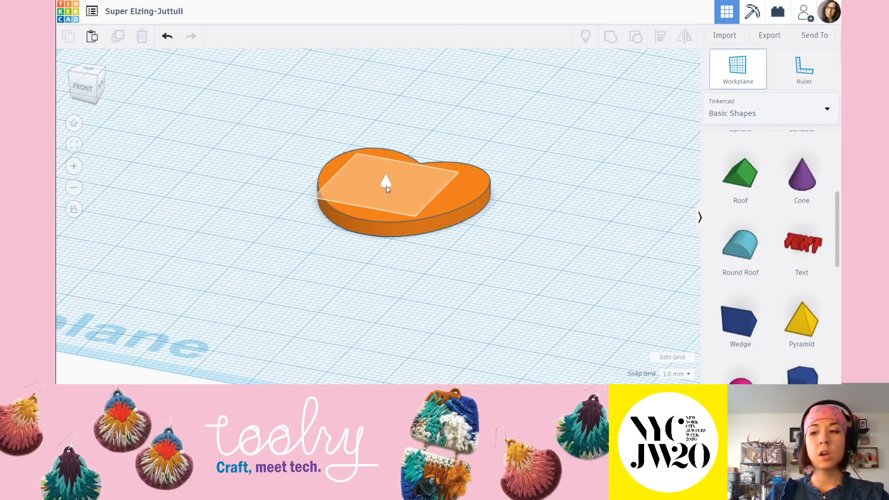
scroll(386, 185, "up", 3)
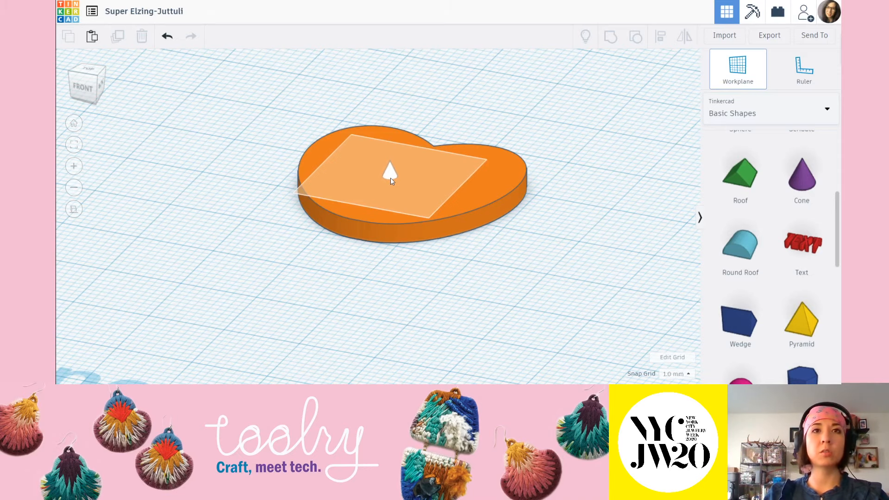
scroll(390, 179, "down", 3)
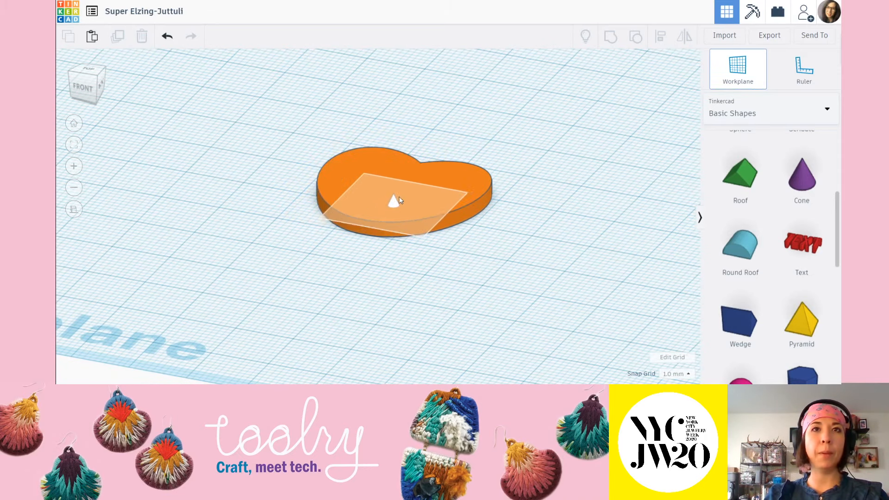
mouse_move(454, 206)
right_mouse_down()
mouse_move(466, 200)
mouse_move(467, 212)
right_mouse_up()
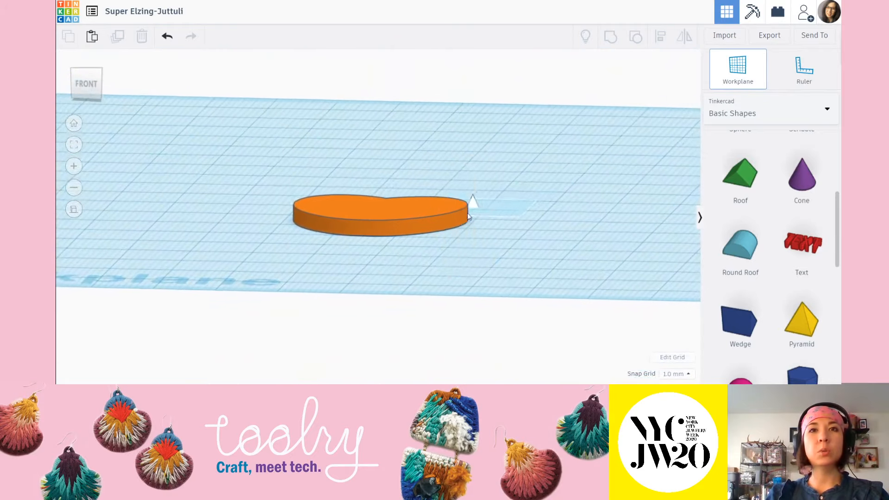
scroll(468, 212, "up", 2)
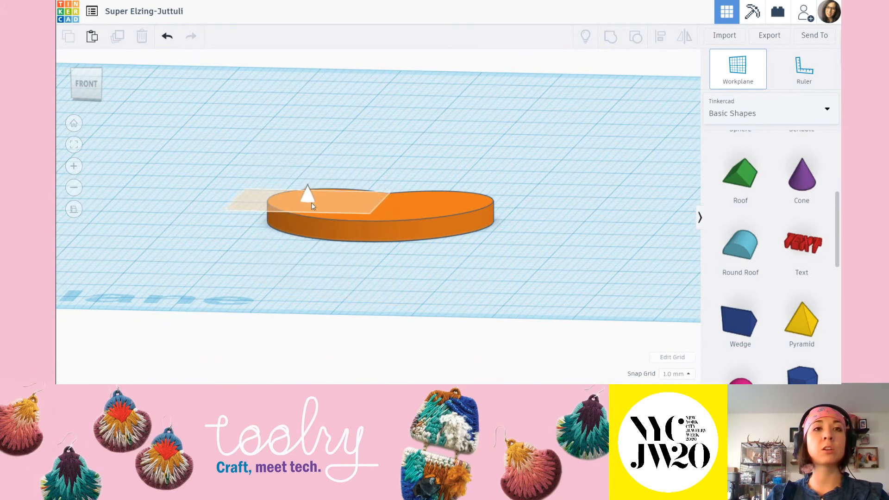
right_click_drag(343, 208, 398, 194)
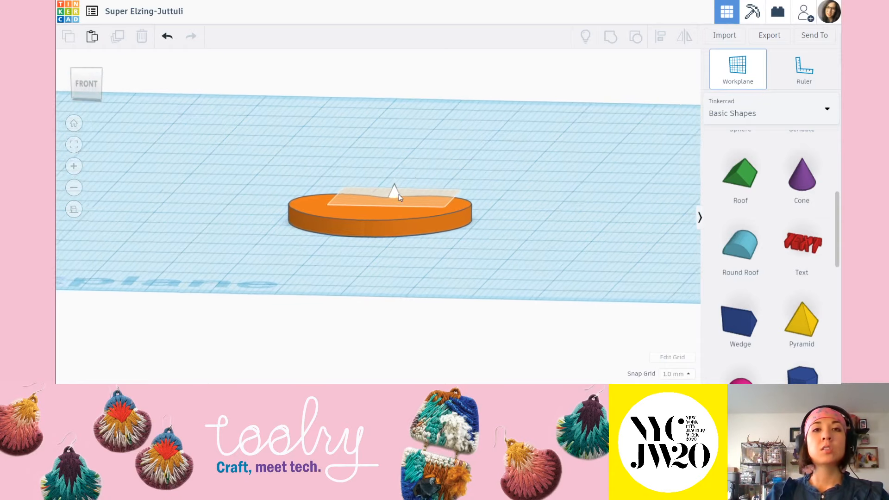
scroll(398, 193, "down", 1)
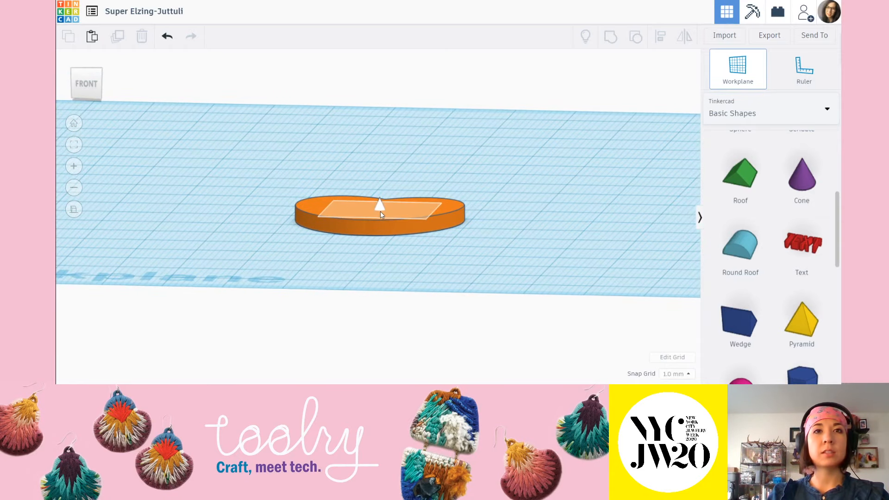
left_click(379, 211)
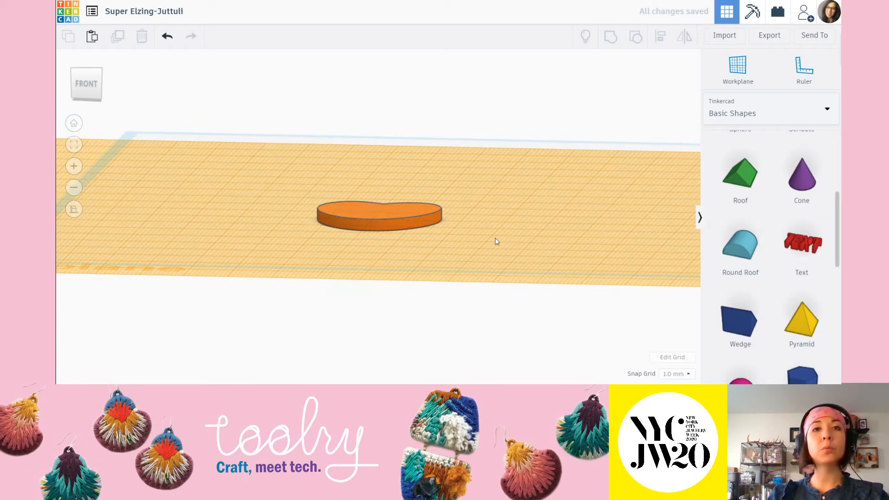
right_click_drag(433, 166, 249, 221)
right_click_drag(397, 256, 425, 233)
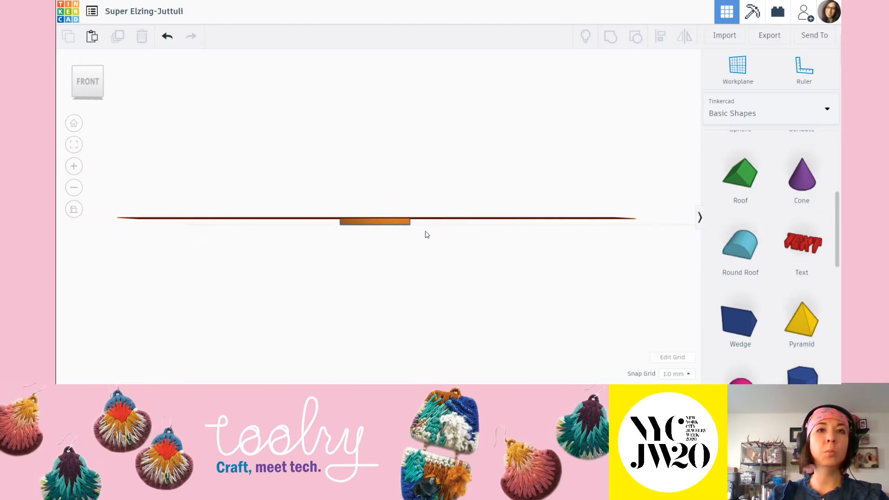
Step: Add a Text shape on the raised workplane beside the heart, inspect its level, and delete it
right_click_drag(463, 162, 426, 198)
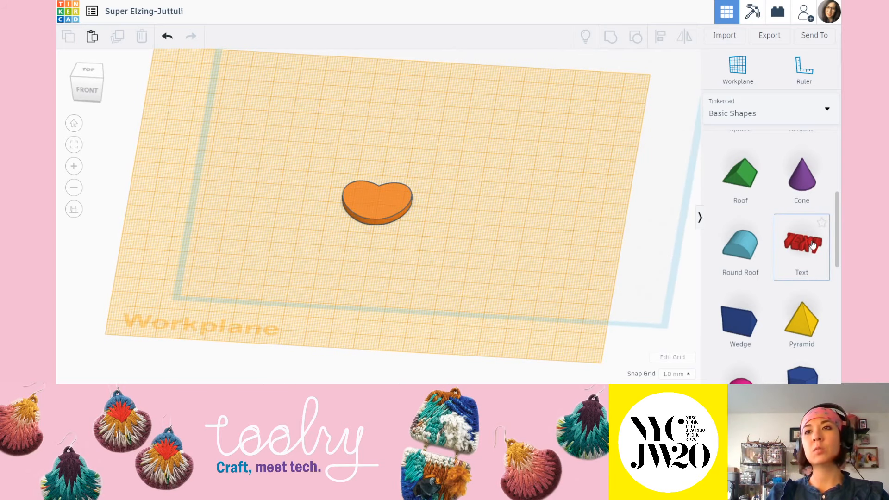
left_click_drag(812, 245, 491, 187)
right_click_drag(531, 278, 425, 261)
scroll(421, 229, "down", 2)
right_click_drag(420, 229, 462, 190)
key("Delete")
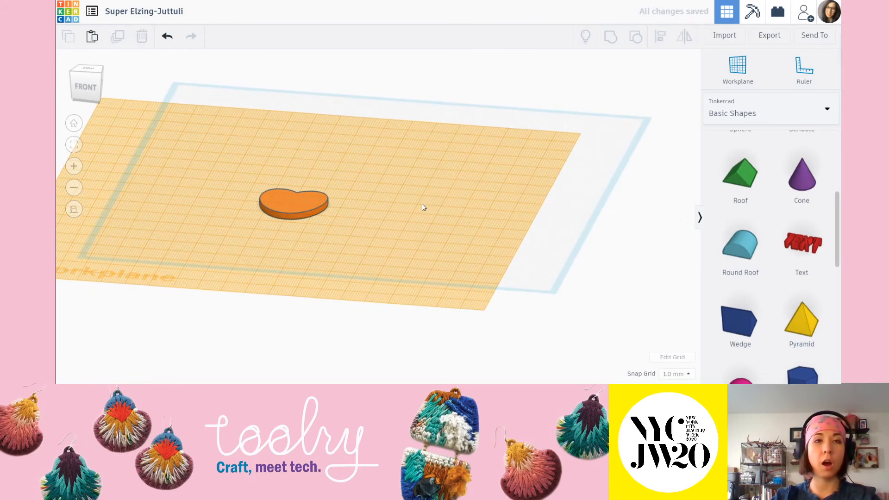
Step: Reset the raised workplane to the original base workplane
middle_click_drag(422, 205, 507, 218)
left_click(729, 66)
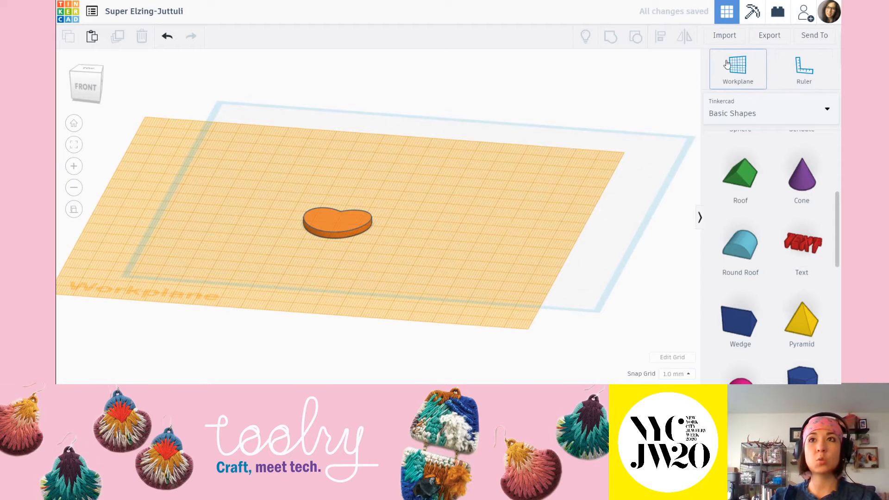
left_click(565, 112)
scroll(420, 207, "down", 2)
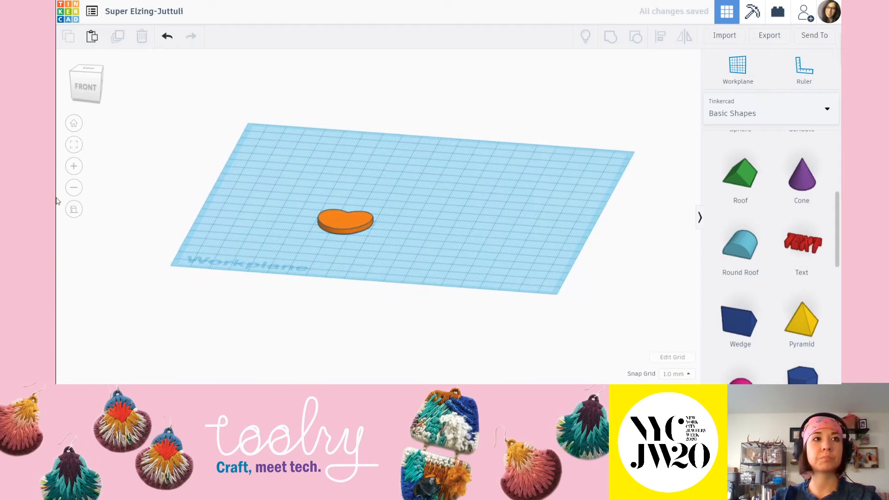
Step: Compare the orthographic and perspective views of the heart, and keep the perspective view
left_click(74, 209)
right_click_drag(458, 182, 509, 237)
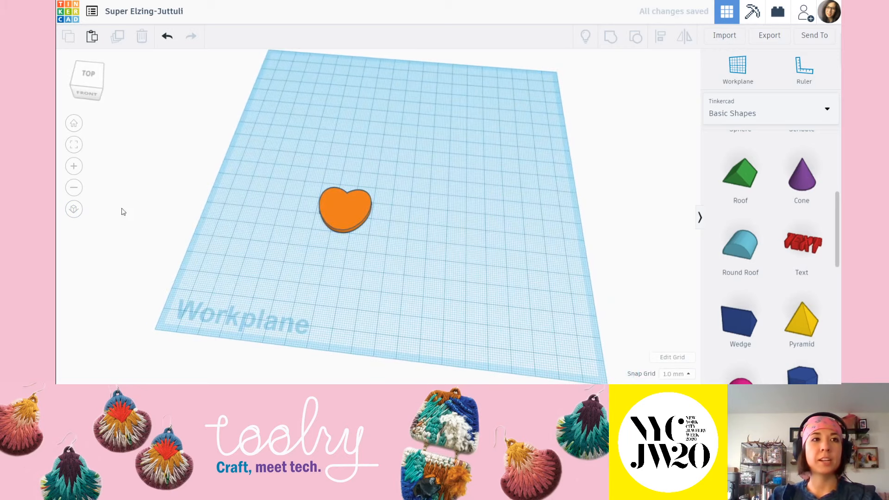
left_click(72, 208)
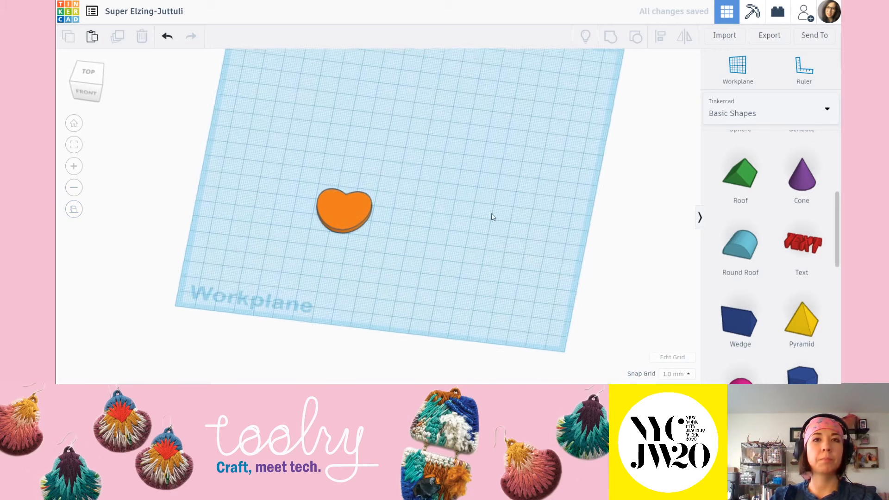
mouse_move(493, 215)
right_mouse_down()
mouse_move(484, 193)
mouse_move(488, 206)
mouse_move(526, 203)
mouse_move(495, 204)
right_mouse_up()
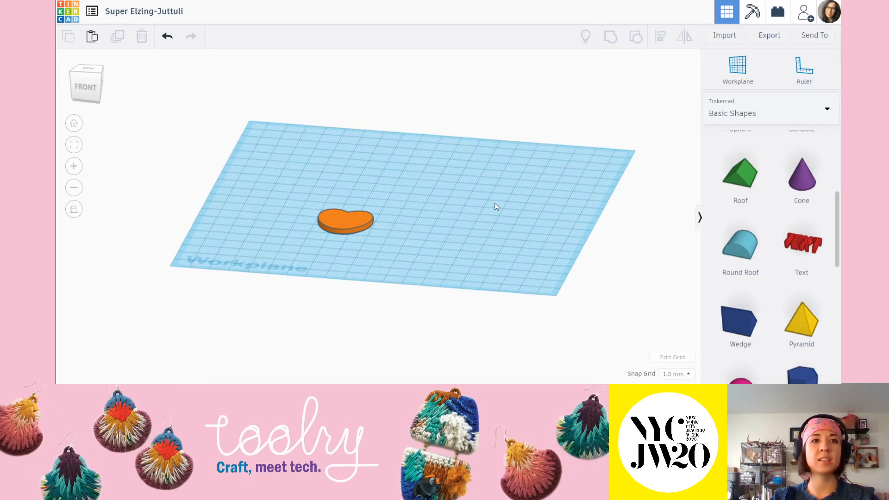
left_click(73, 209)
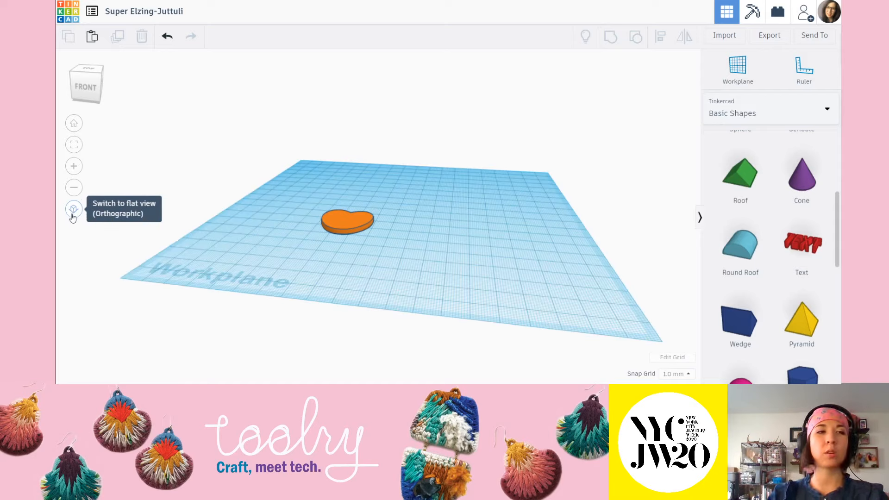
right_click_drag(439, 220, 472, 239)
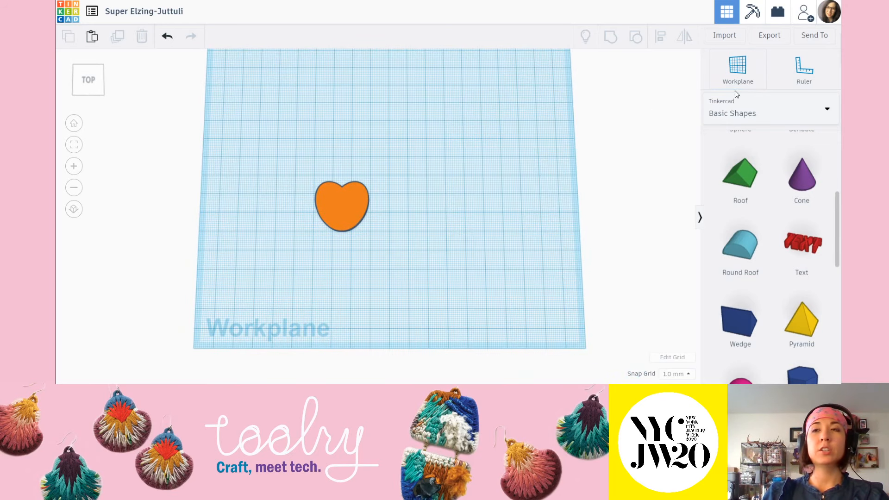
Step: Set the workplane on the heart's top face again and view the heart straight from above
left_click(742, 69)
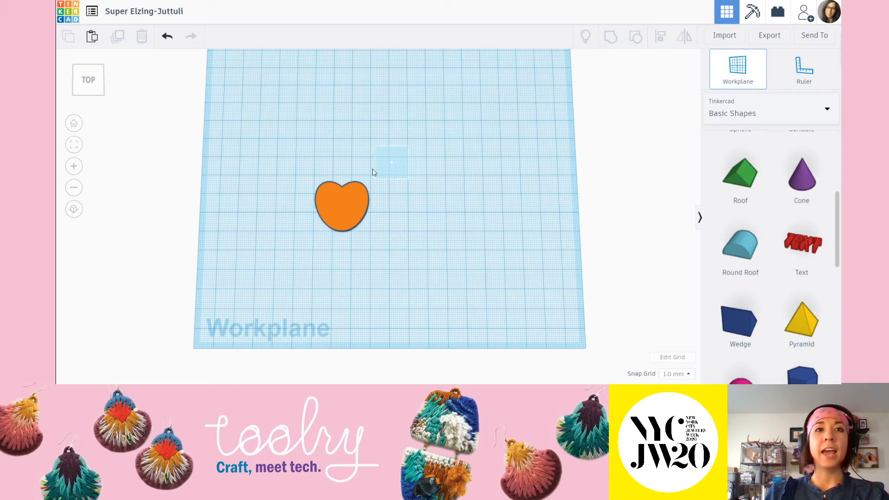
scroll(335, 202, "up", 3)
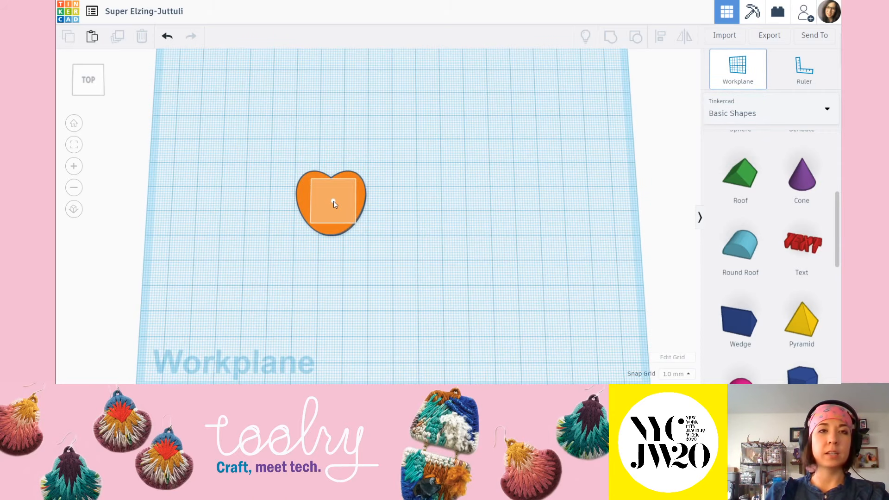
left_click(333, 201)
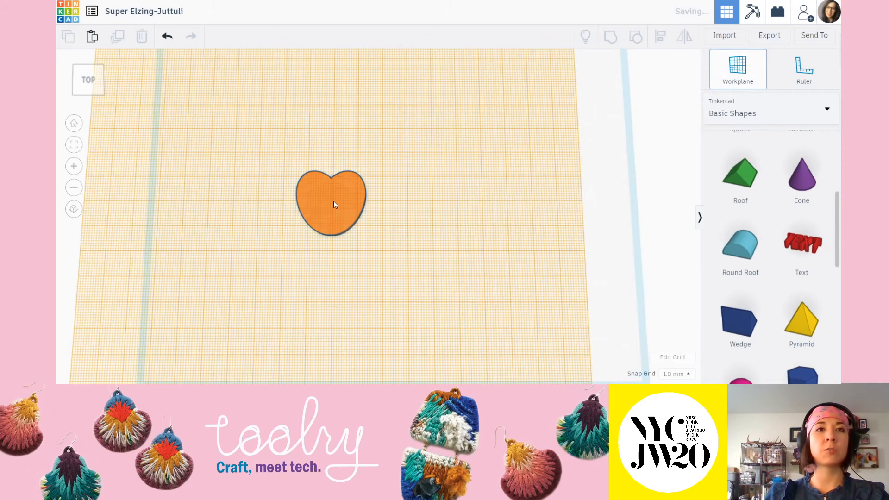
scroll(441, 237, "down", 1)
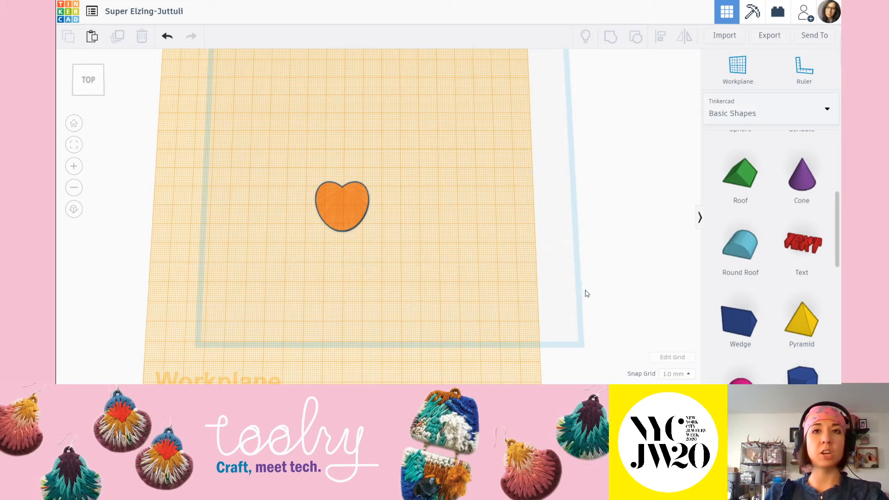
right_click_drag(586, 294, 579, 215)
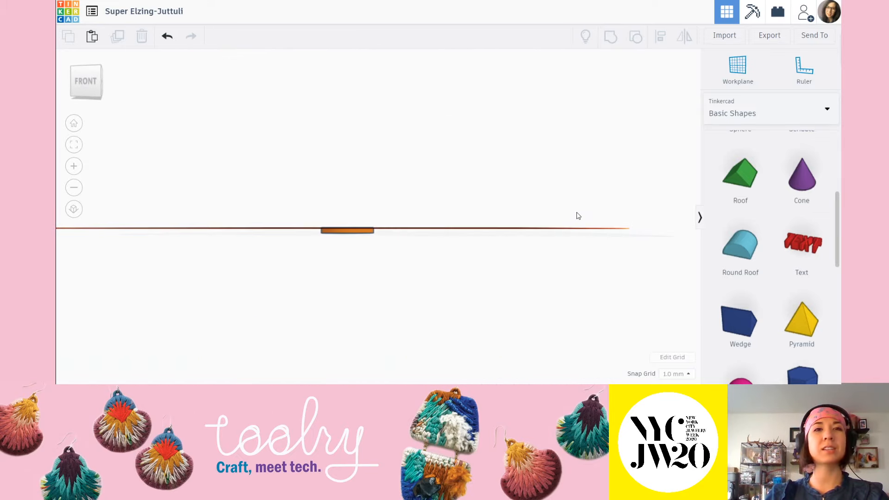
right_click_drag(578, 216, 552, 244)
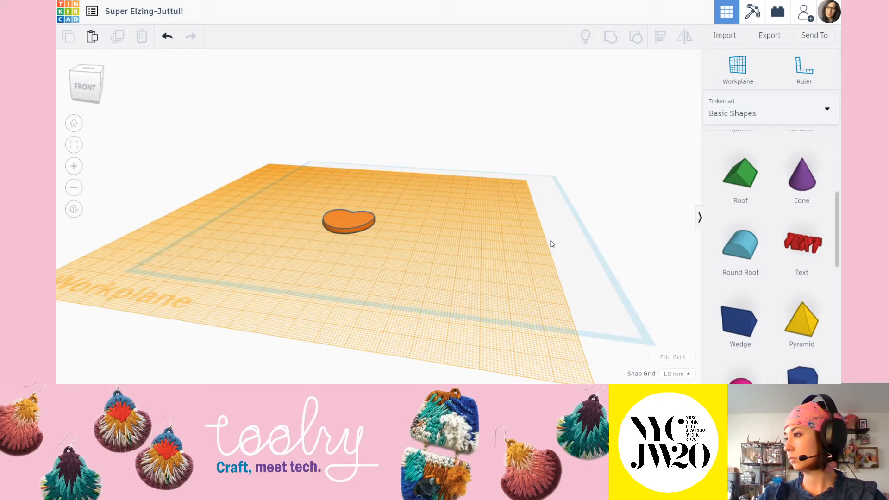
right_click_drag(472, 197, 318, 179)
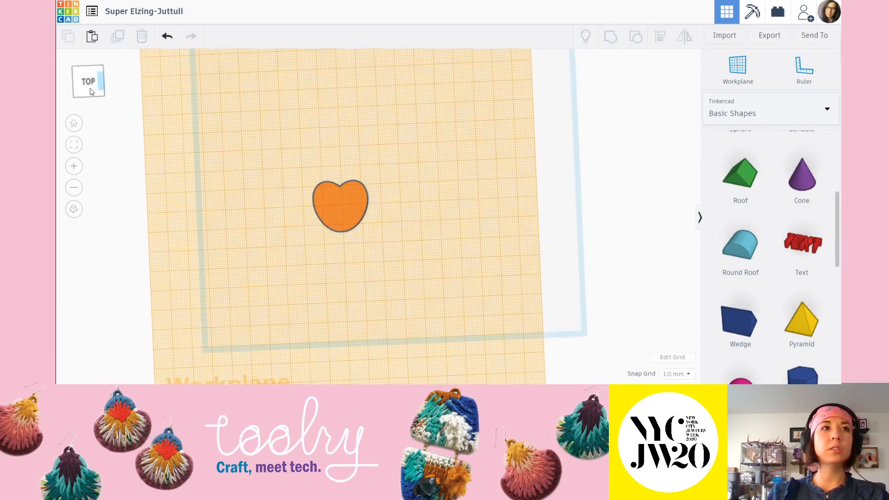
left_click(87, 81)
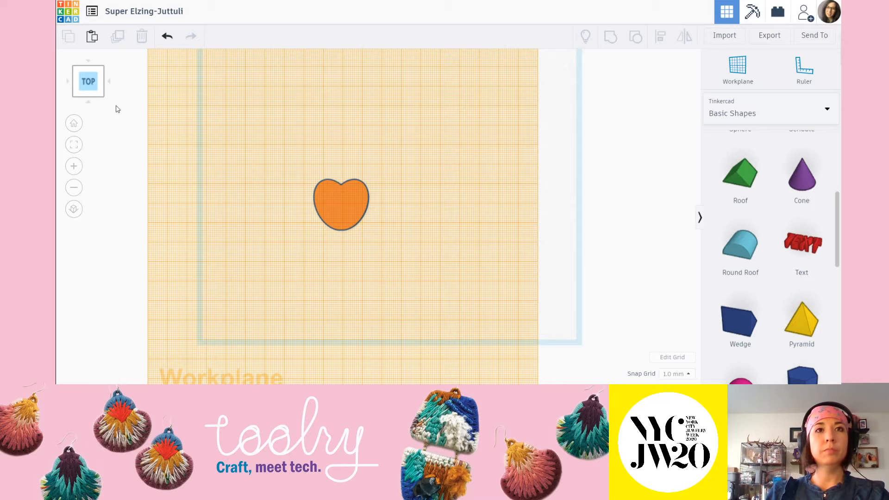
Step: Compare orthographic and perspective projection in the top view of the heart, and keep the orthographic view
scroll(361, 204, "up", 3)
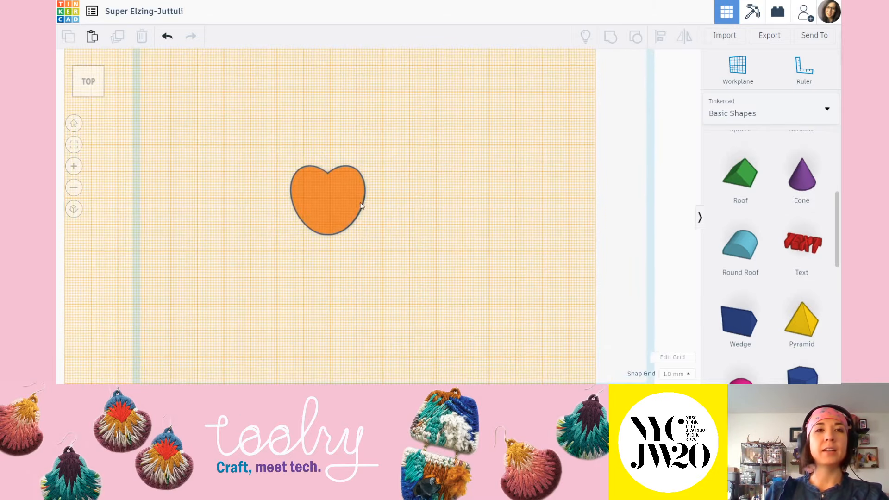
scroll(359, 194, "up", 5)
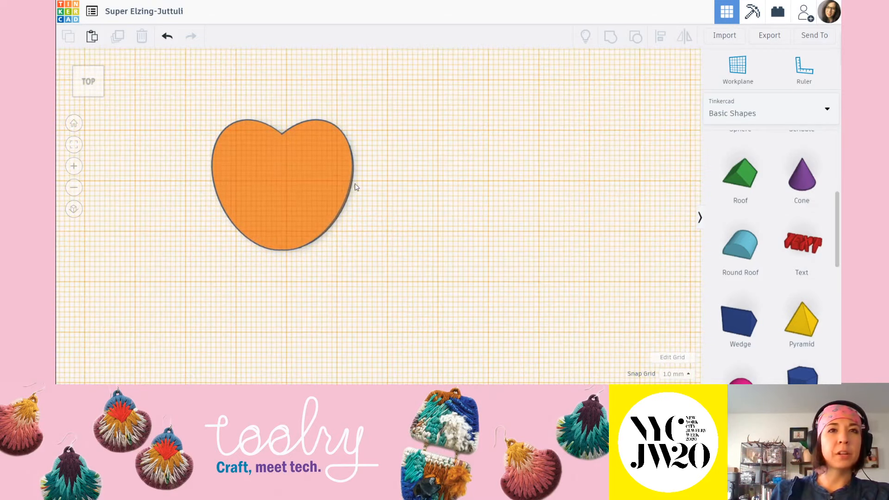
left_click(75, 211)
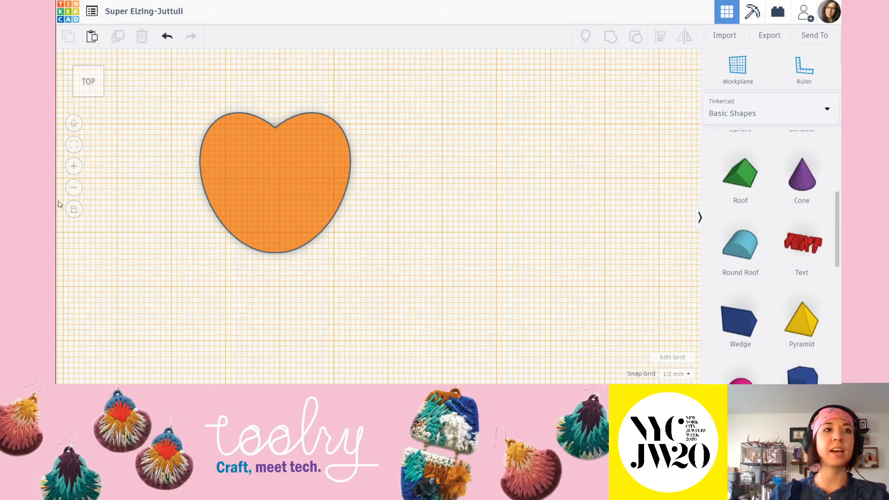
left_click(73, 209)
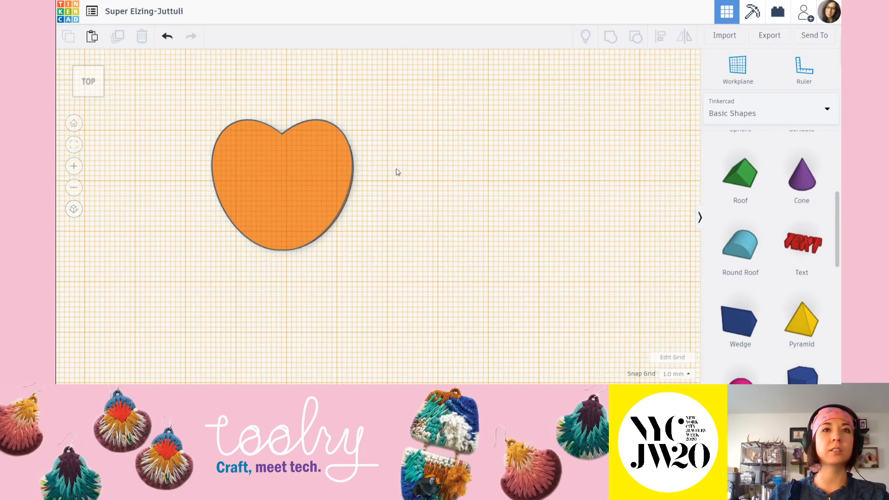
left_click(74, 209)
scroll(355, 193, "down", 3)
middle_click_drag(431, 209, 469, 221)
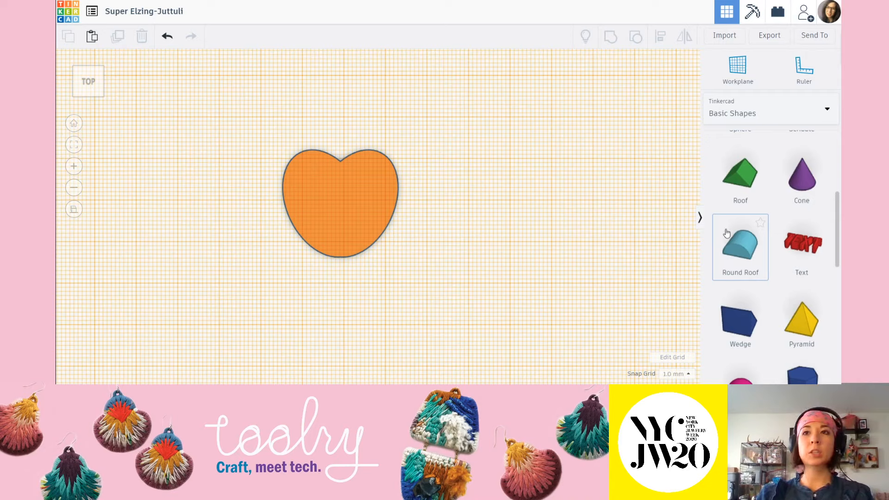
Step: Look through the Basic Shapes collection for text and other decorative shapes
scroll(787, 259, "down", 7)
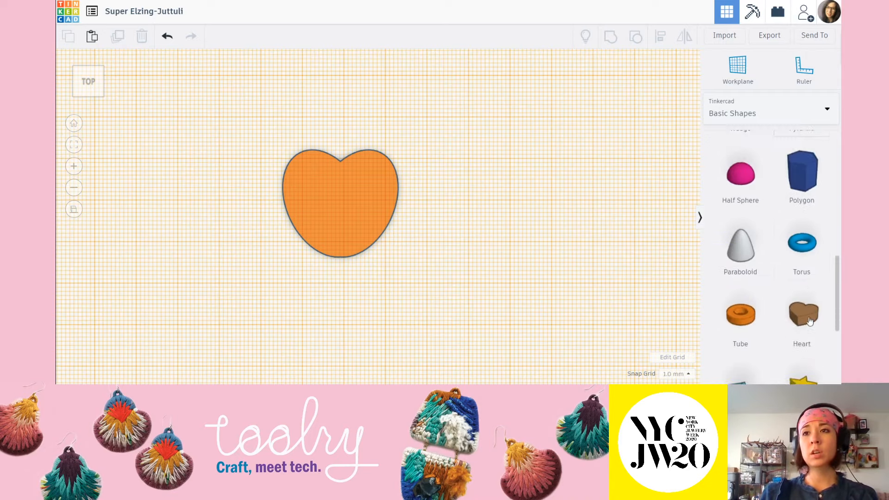
scroll(801, 275, "up", 4)
scroll(801, 275, "up", 6)
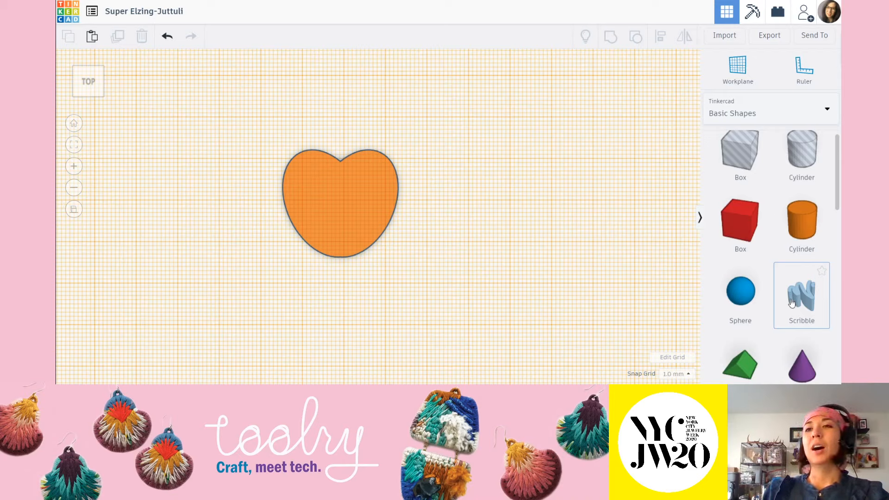
scroll(794, 298, "down", 3)
scroll(793, 297, "down", 2)
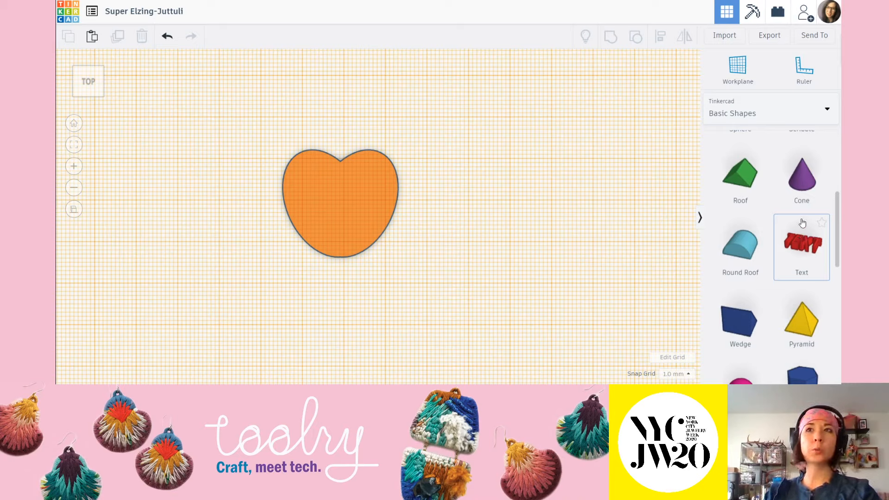
Step: Add the letters I and K from the Text and numbers collection beside the heart, and delete both
left_click(803, 108)
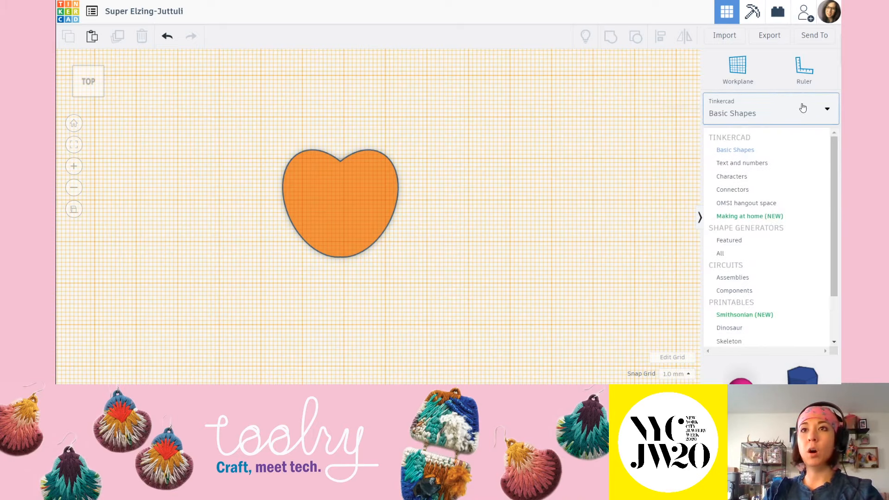
left_click(779, 109)
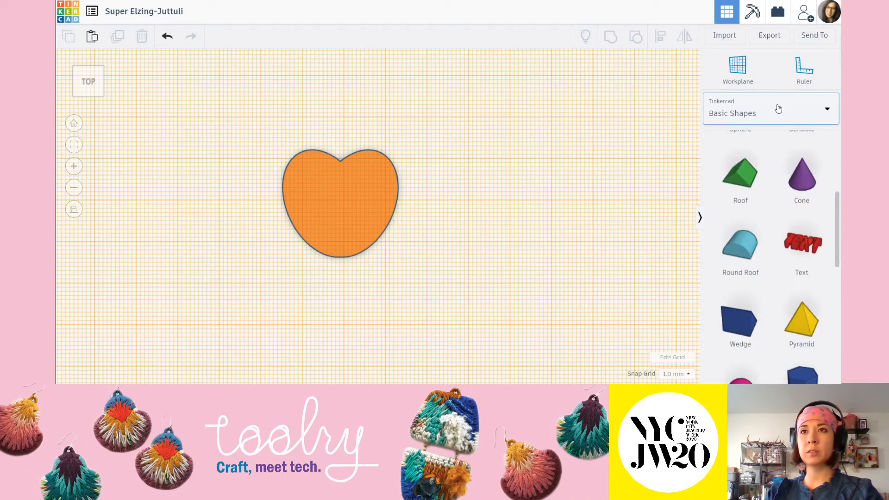
left_click(778, 110)
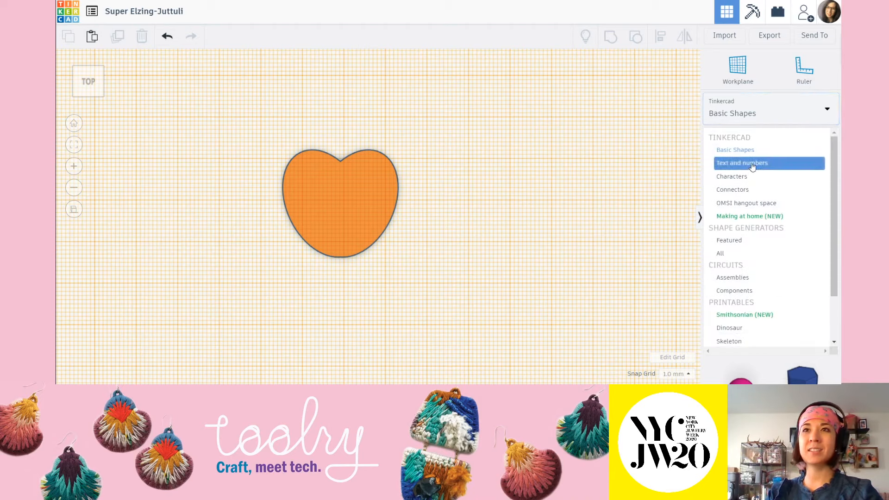
left_click(753, 166)
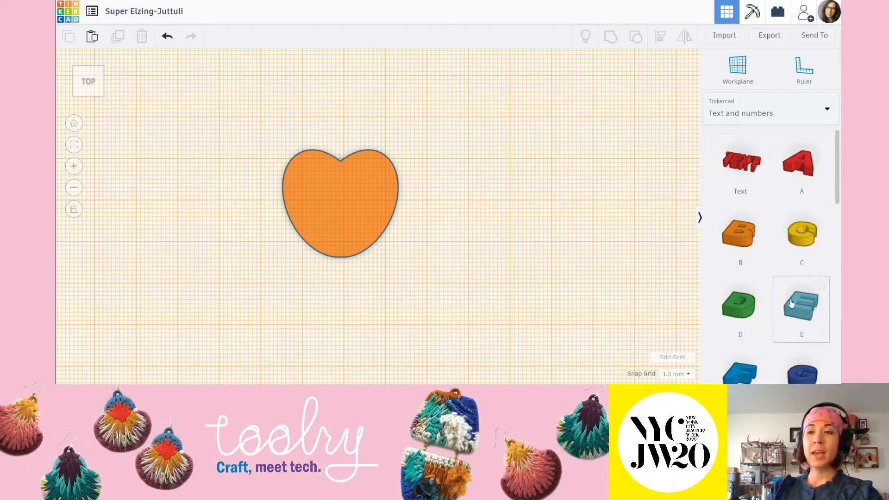
scroll(789, 304, "down", 3)
scroll(788, 303, "down", 3)
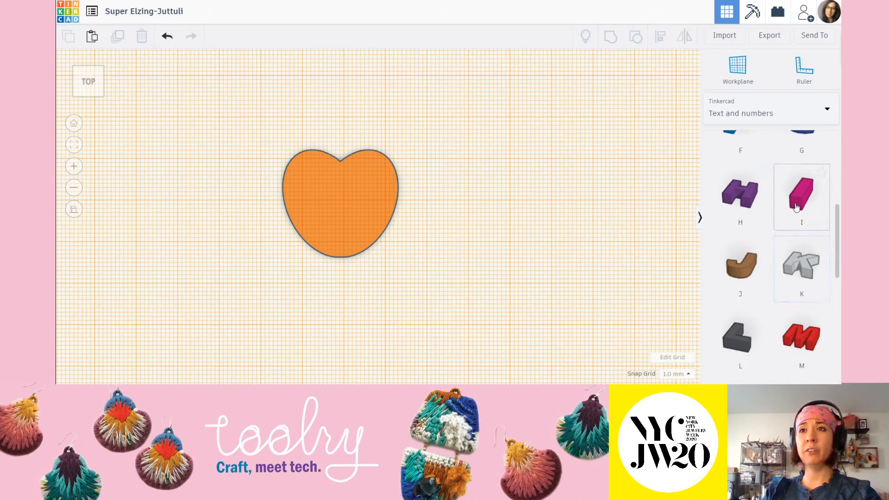
left_click(506, 204)
left_click(802, 266)
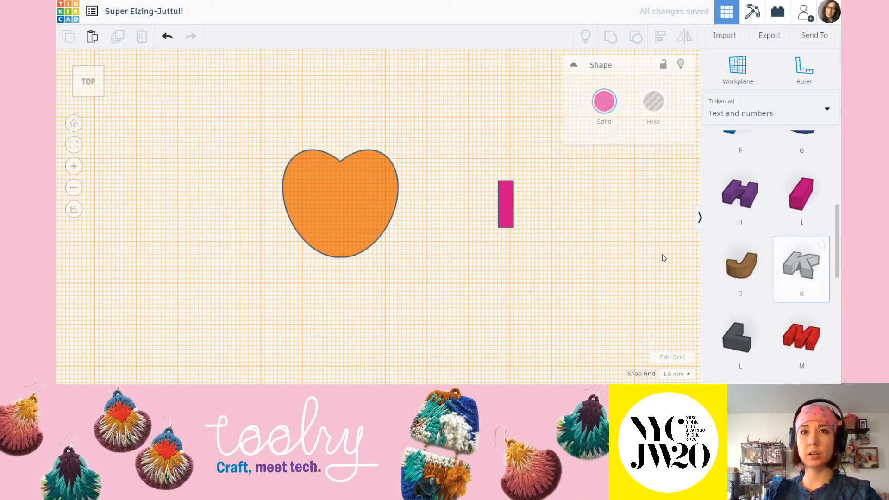
left_click(549, 205)
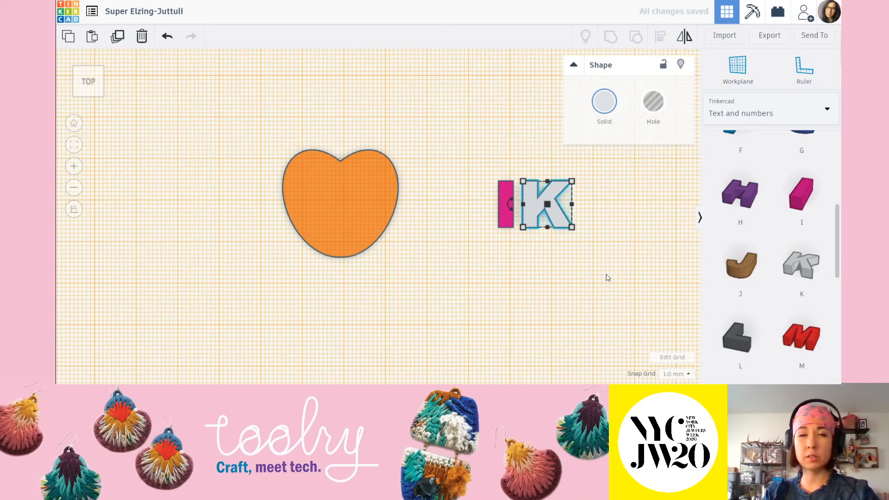
left_click_drag(600, 261, 492, 165)
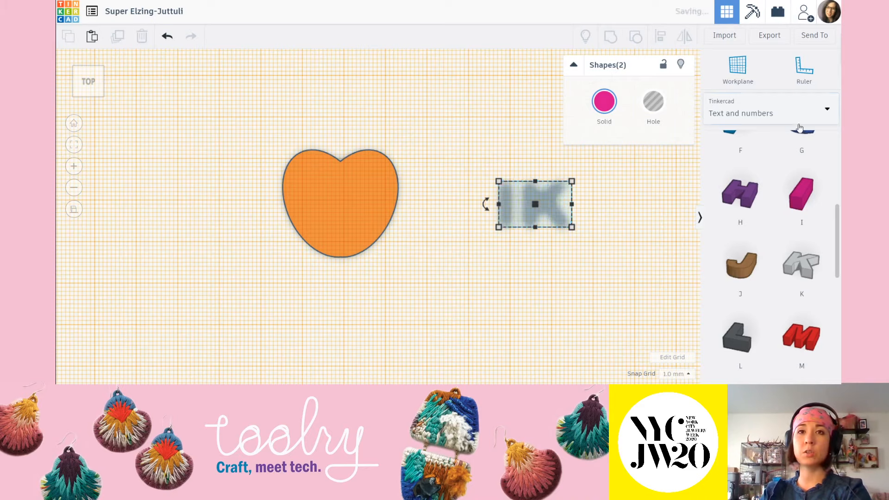
key("Delete")
Step: Return to the Basic Shapes collection and add a Text shape on the workplane beside the heart
left_click(791, 111)
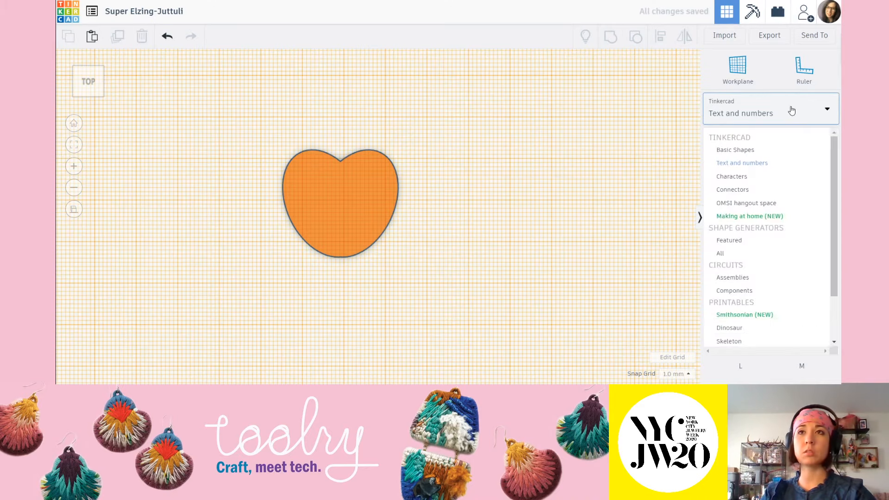
left_click(778, 151)
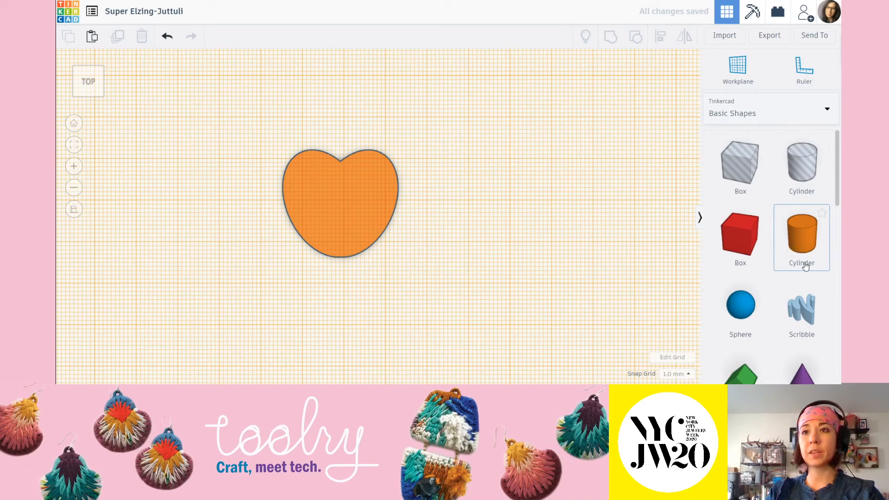
scroll(801, 258, "down", 4)
left_click_drag(804, 265, 525, 170)
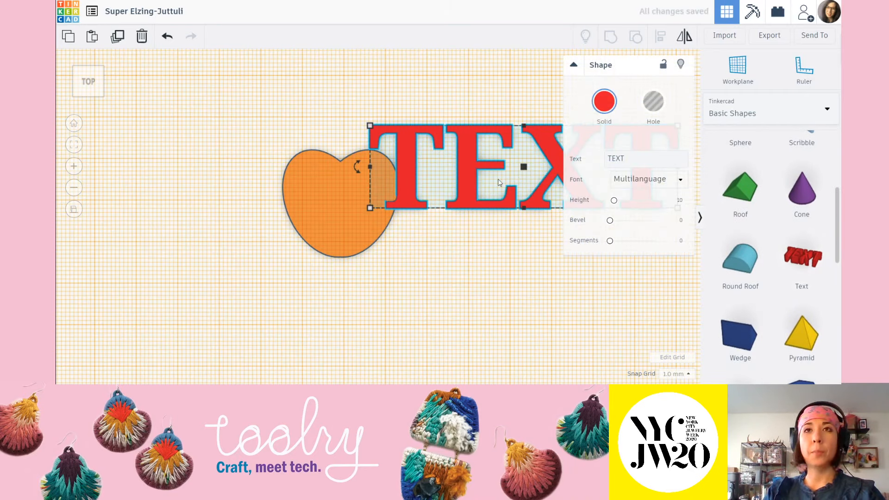
scroll(451, 215, "down", 3)
middle_click_drag(398, 129, 302, 137)
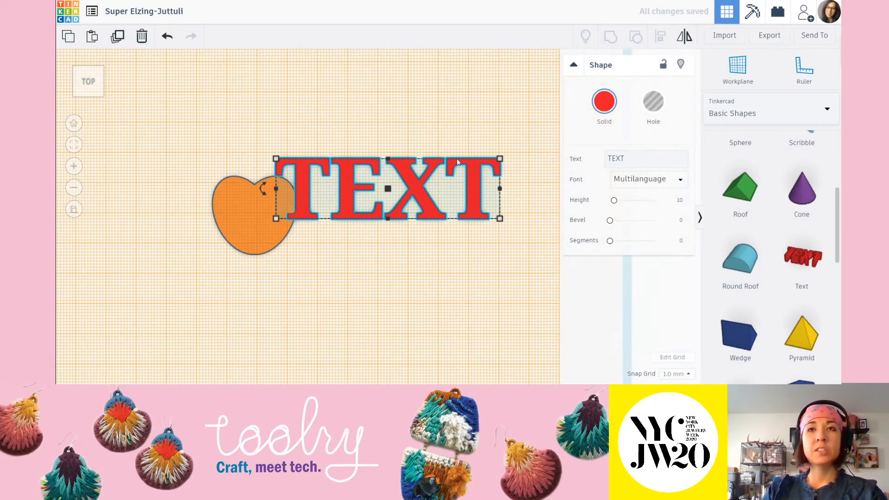
middle_click_drag(469, 146, 437, 146)
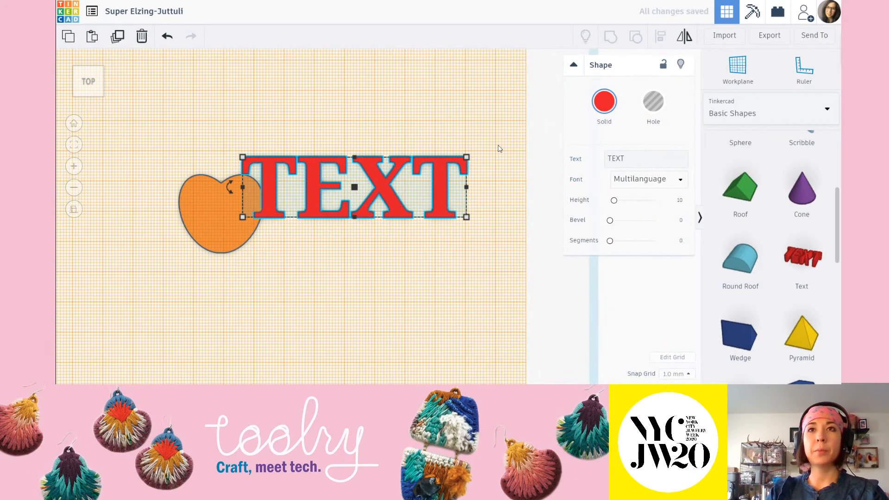
Step: Try the Sans, Sans Mono and Serif fonts on the text shape
left_click(628, 166)
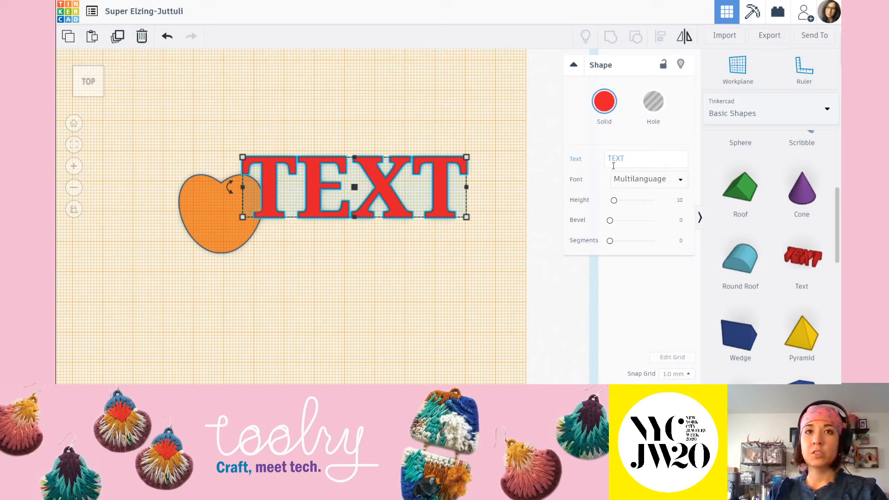
left_click(680, 180)
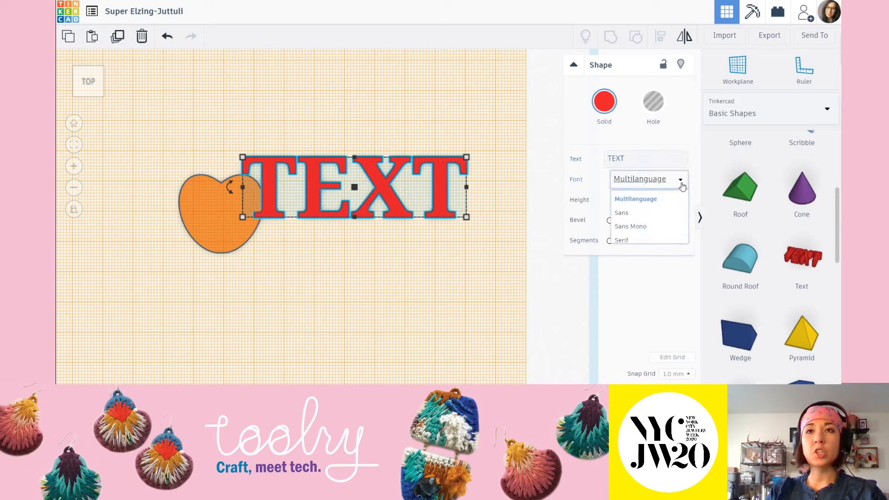
left_click(630, 214)
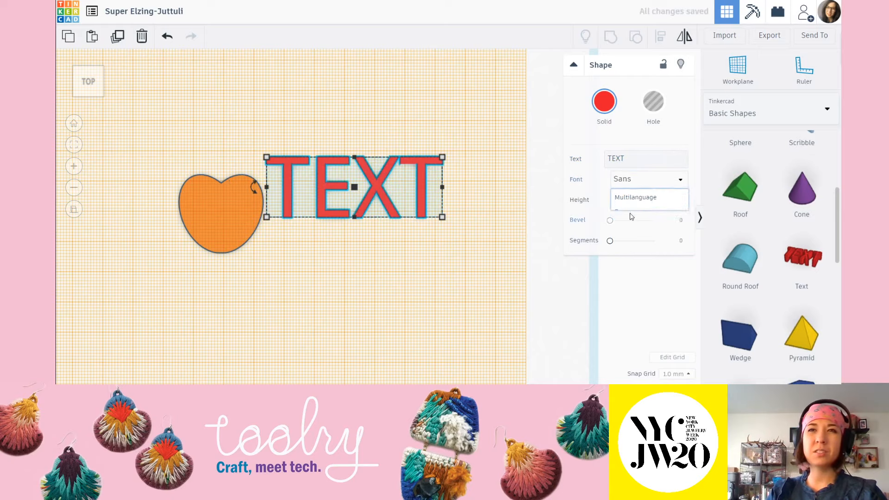
left_click(642, 184)
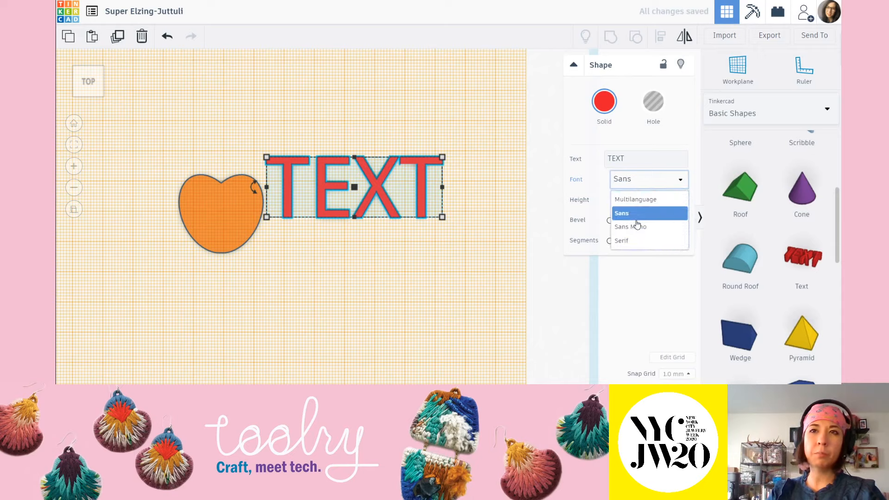
left_click(634, 225)
left_click(646, 182)
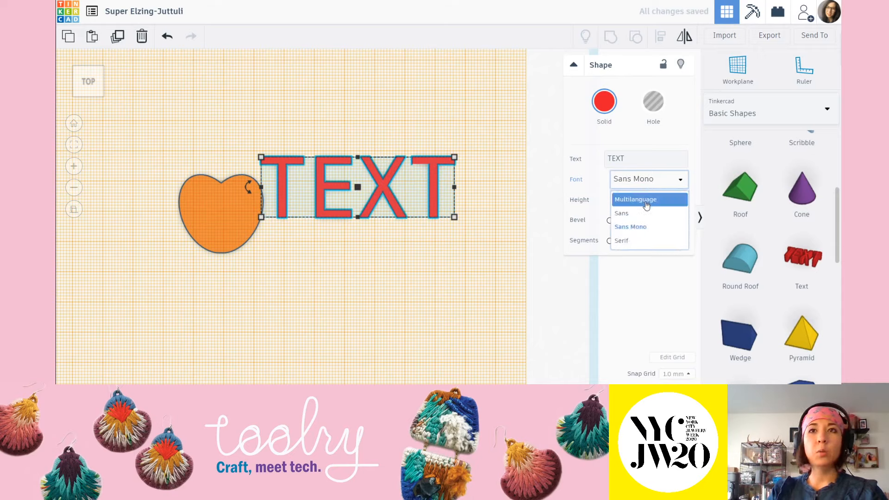
left_click(623, 241)
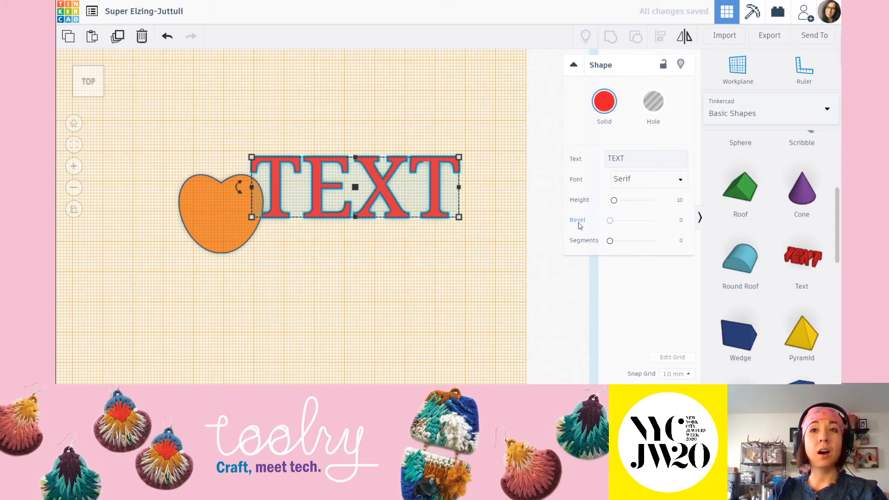
scroll(398, 170, "up", 1)
scroll(399, 169, "up", 1)
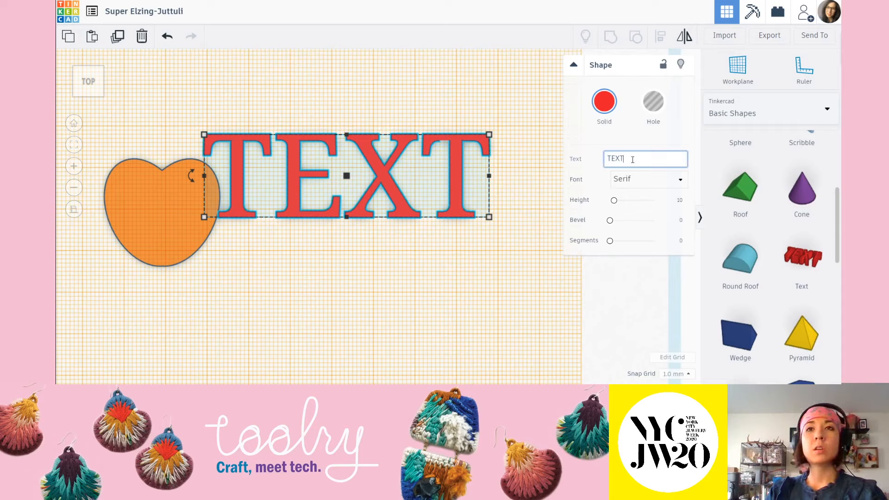
Step: Compare the Sans font, set the text's font to Sans Mono, and give it a bevel of about 0.47
left_click(648, 182)
left_click(642, 213)
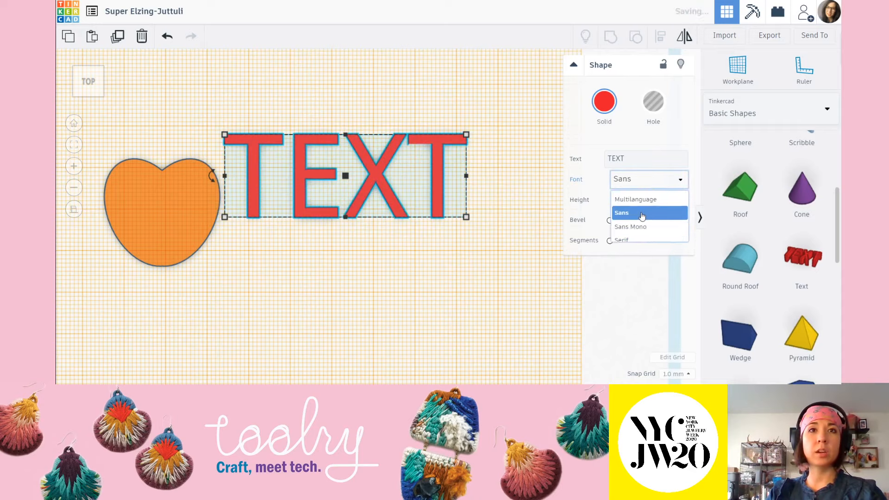
left_click(650, 181)
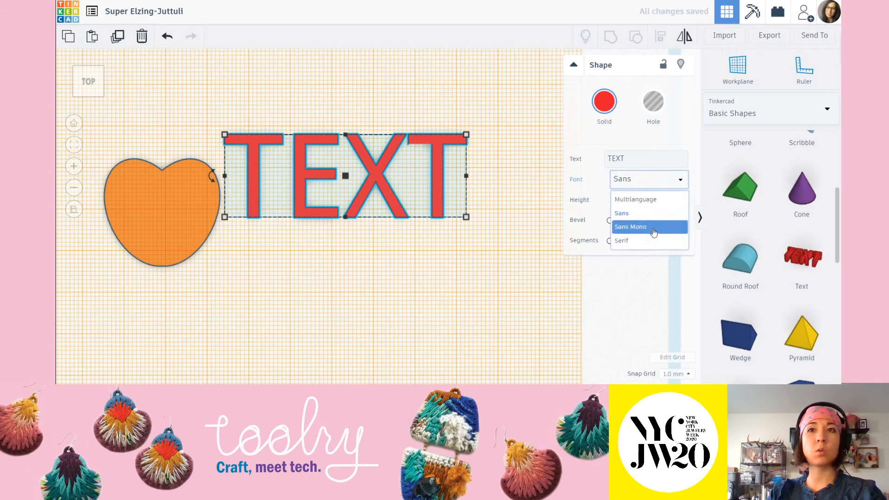
left_click(643, 225)
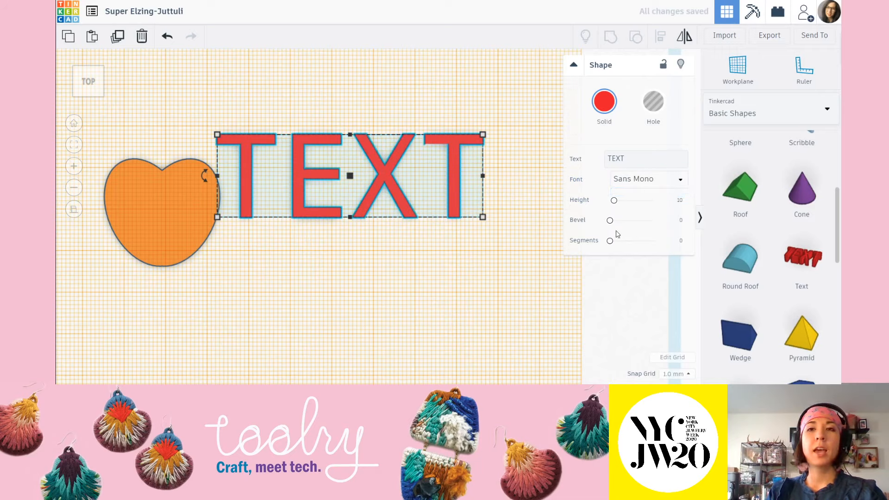
left_click_drag(610, 225, 618, 231)
Step: Change the text to BESTIE and move it about 19 mm so it sits above the heart
left_click(654, 161)
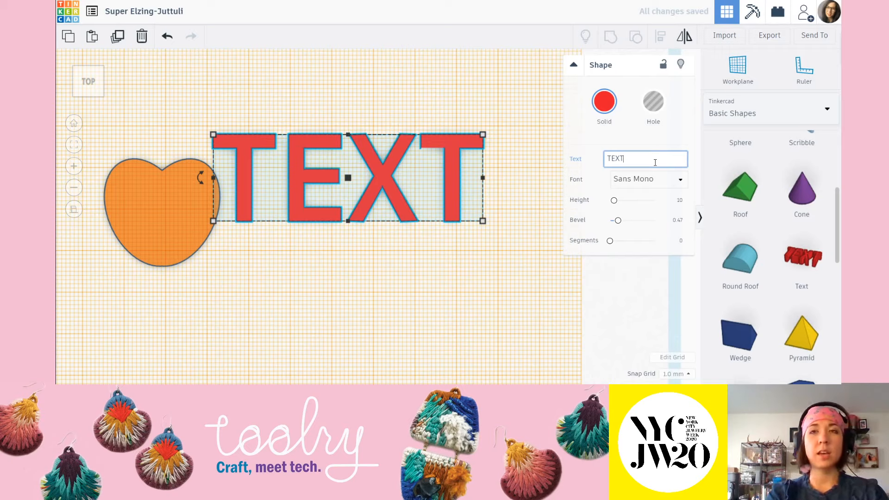
key("BackSpace")
key("BackSpace")
key("BackSpace")
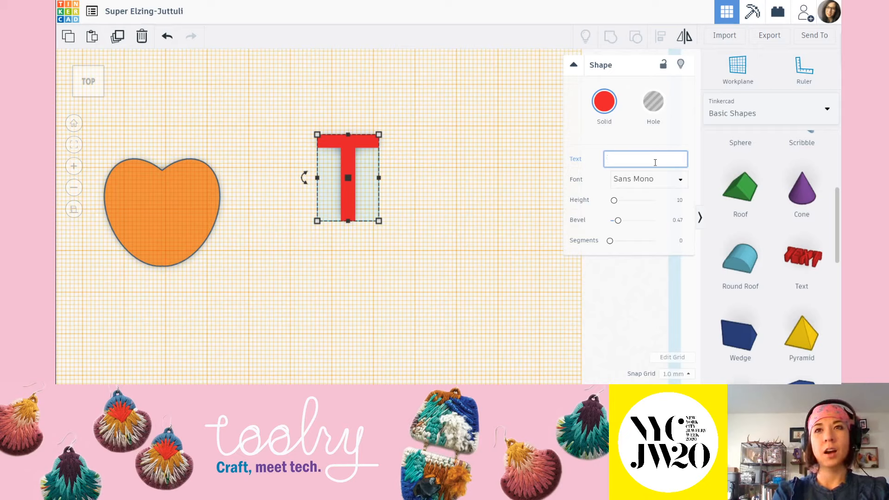
type("BESTIE")
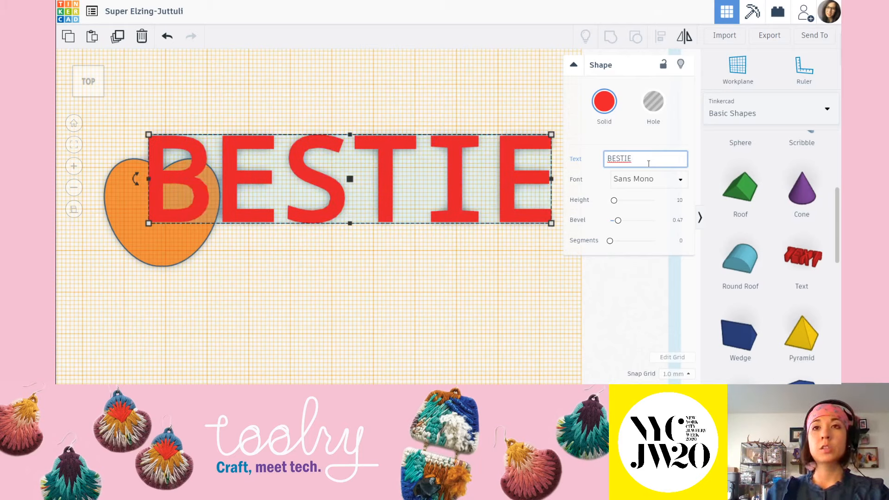
left_click(486, 87)
left_click_drag(451, 160, 456, 87)
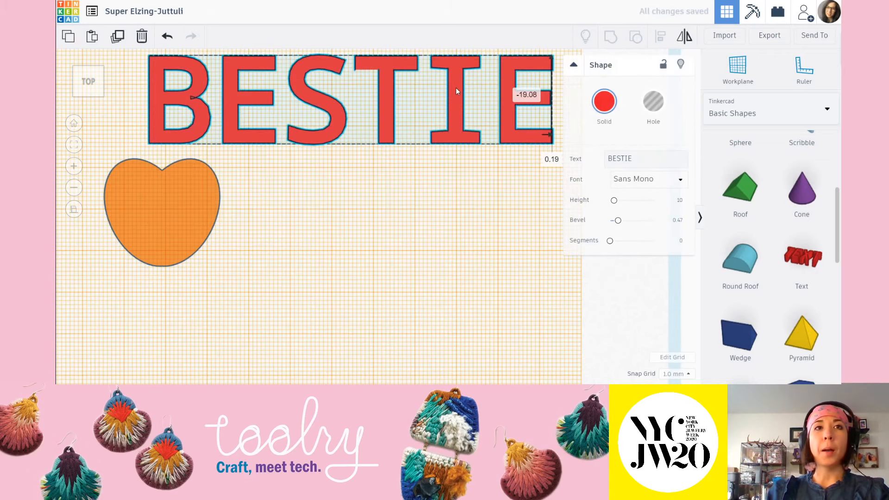
Step: Add a second Text shape below BESTIE and beside the heart, and move BESTIE about 26 mm farther above the heart
scroll(459, 185, "down", 3)
left_click(457, 224)
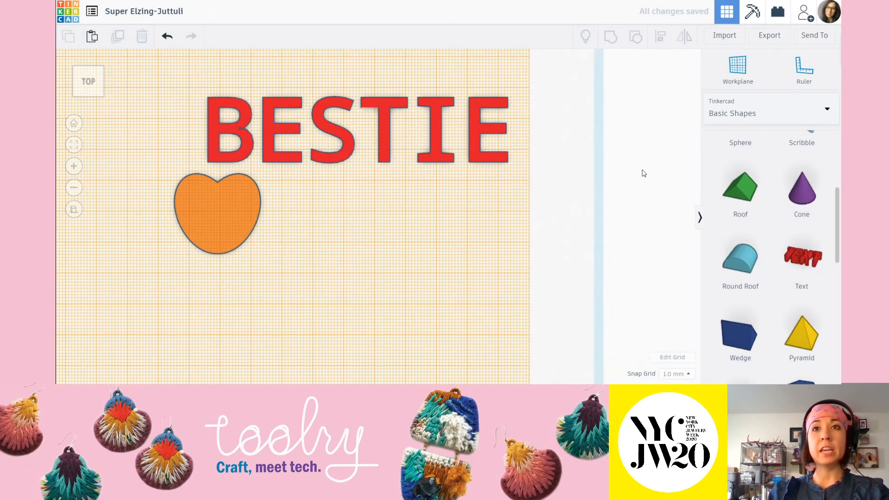
left_click_drag(803, 257, 395, 264)
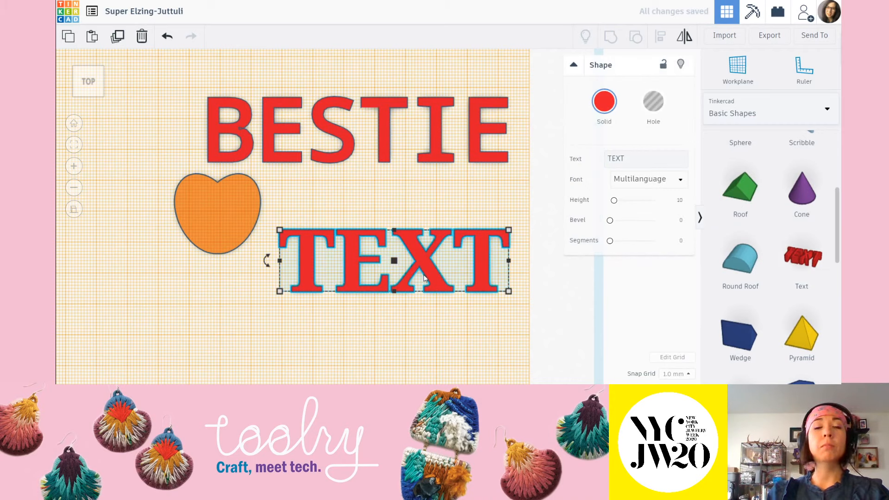
left_click_drag(385, 156, 376, 91)
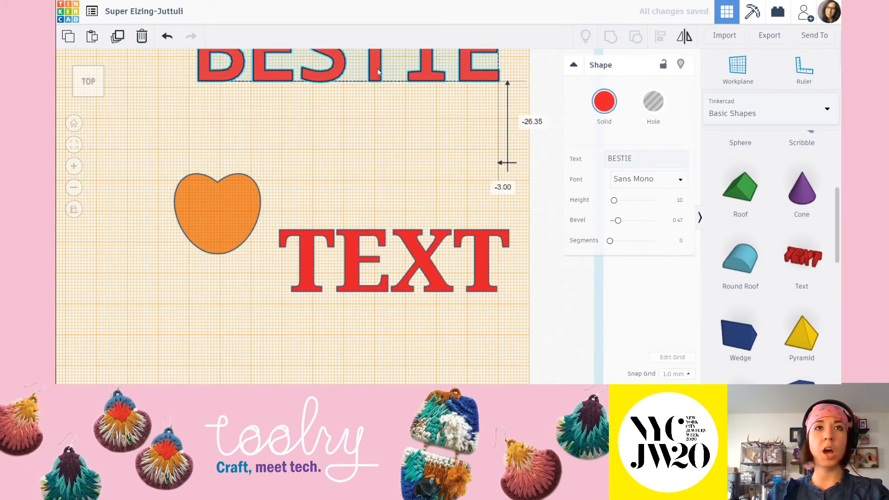
left_click(385, 215)
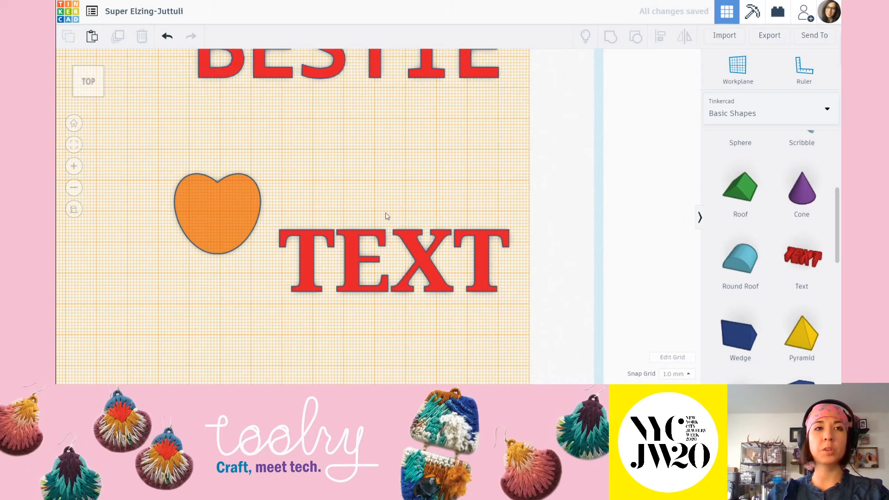
Step: Try the lowercase letter h as the new text shape's wording and set its font to Sans
left_click(423, 262)
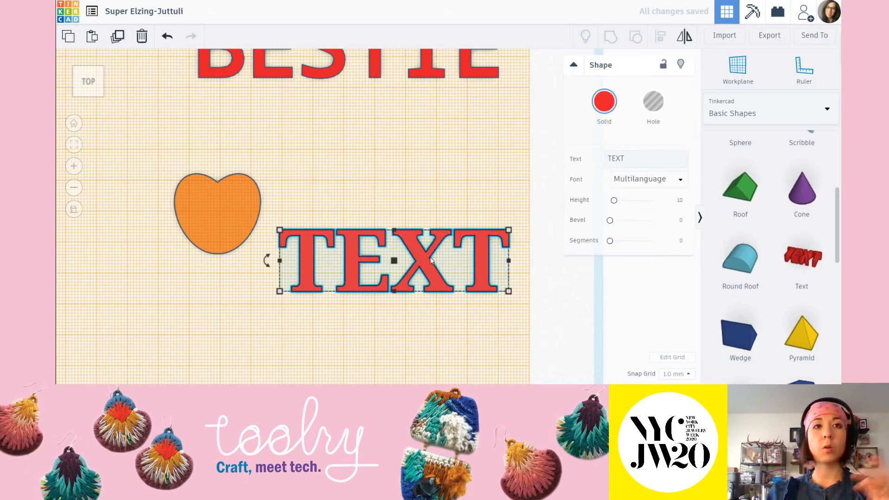
left_click(625, 161)
key("BackSpace")
key("BackSpace")
key("BackSpace")
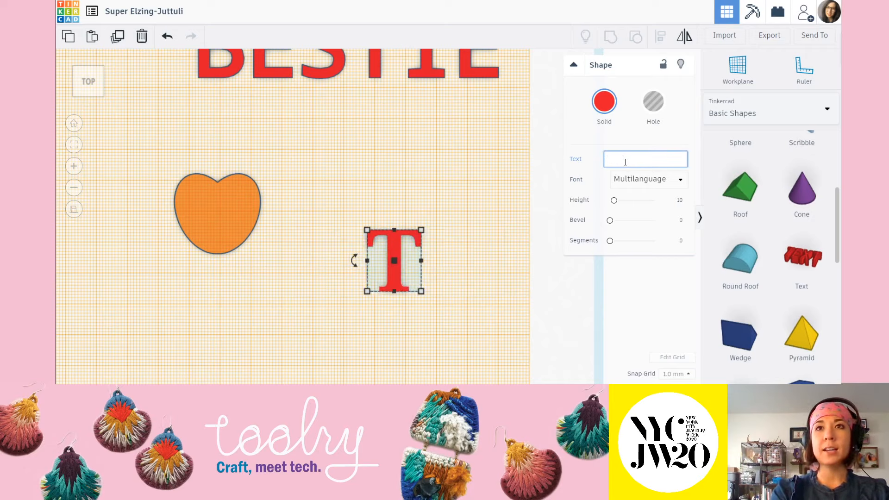
type("h")
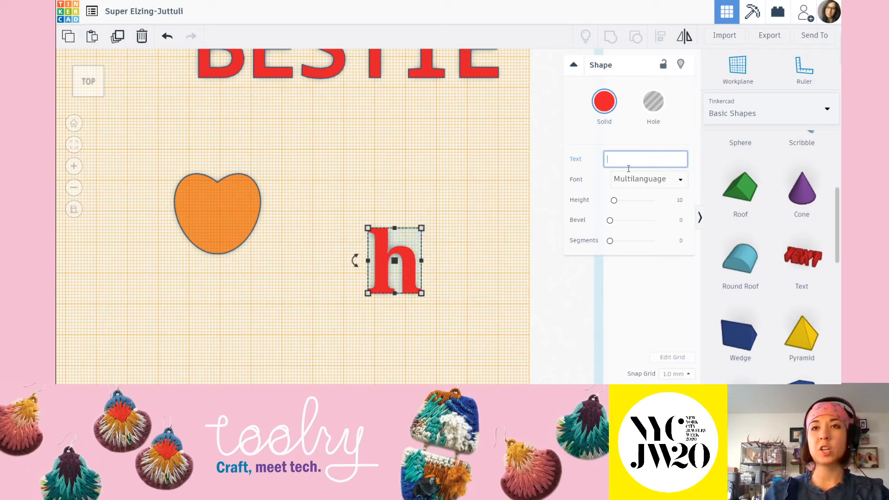
left_click(641, 180)
left_click(626, 214)
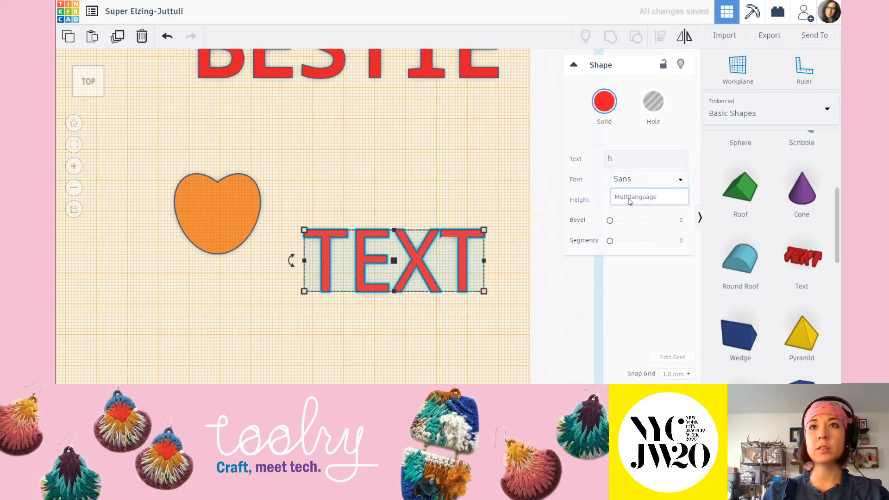
Step: Change the wording of the second text shape to THE END
left_click(626, 159)
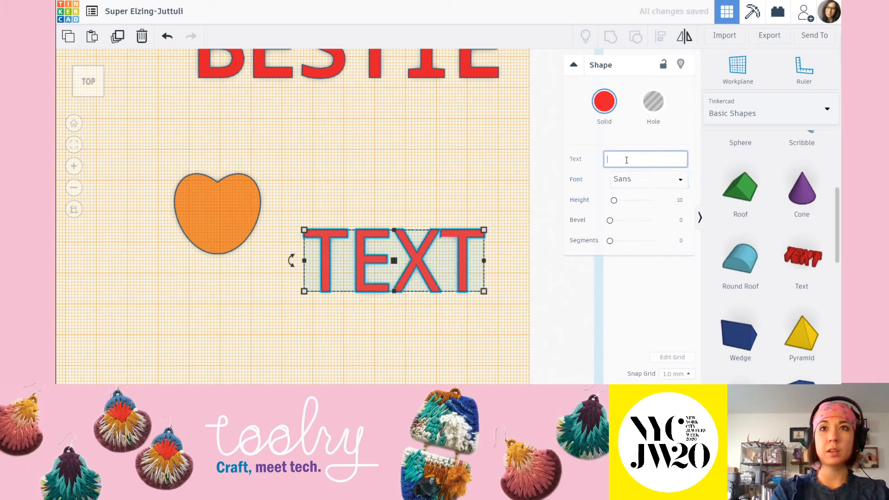
type("Th")
key("BackSpace")
type("HE")
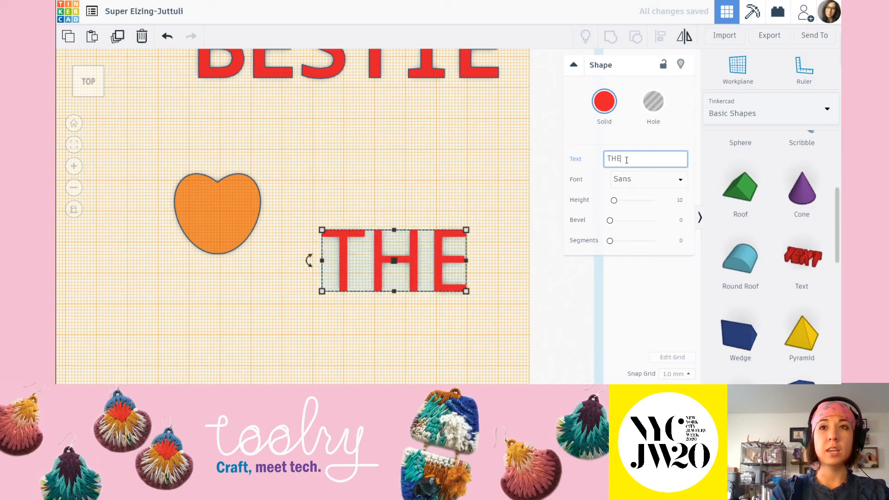
type(" END")
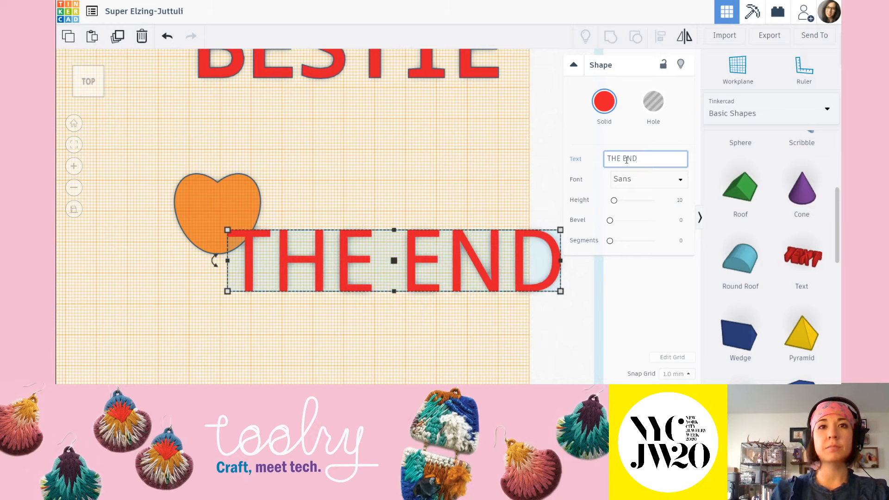
Step: Move THE END about 23 mm up toward BESTIE and about 9 mm left so its first letters overlap the heart
left_click(389, 144)
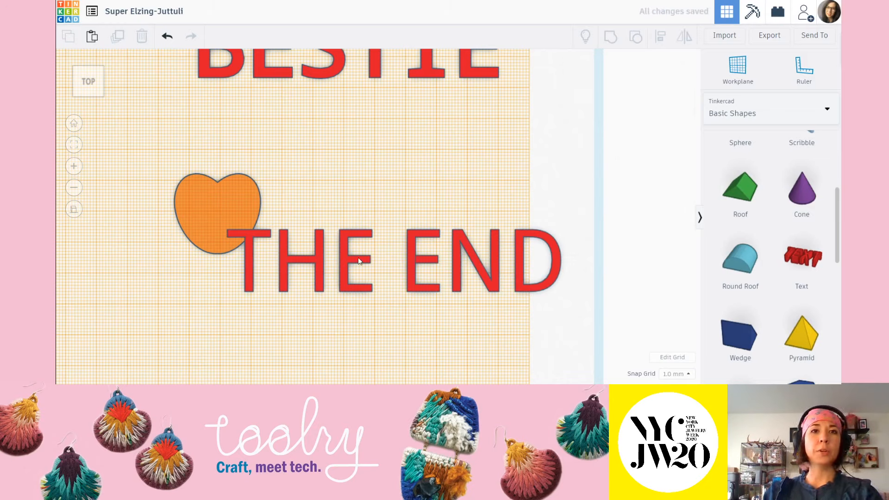
left_click_drag(359, 260, 325, 196)
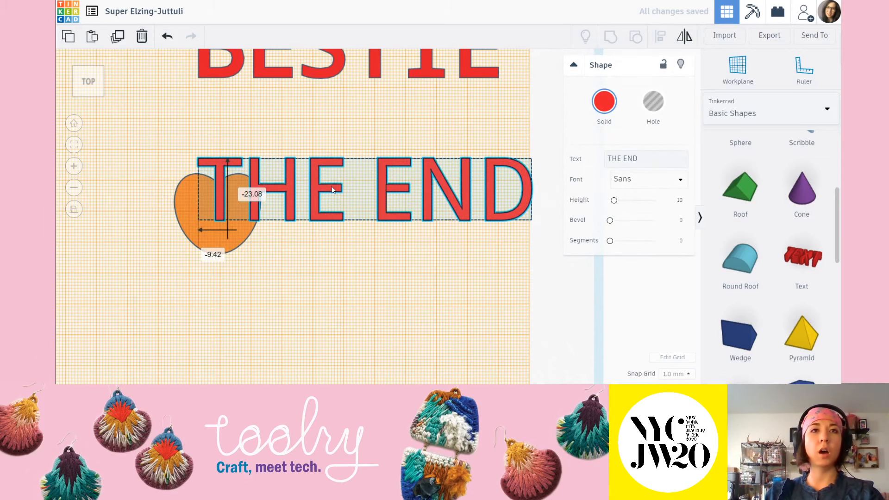
left_click(389, 126)
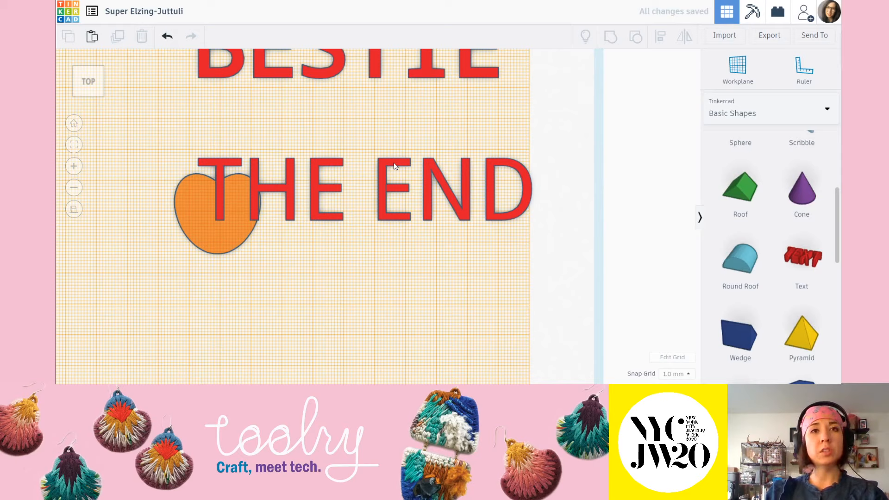
Step: Scale the THE END text down proportionally and place it beside the orange heart
left_click(346, 190)
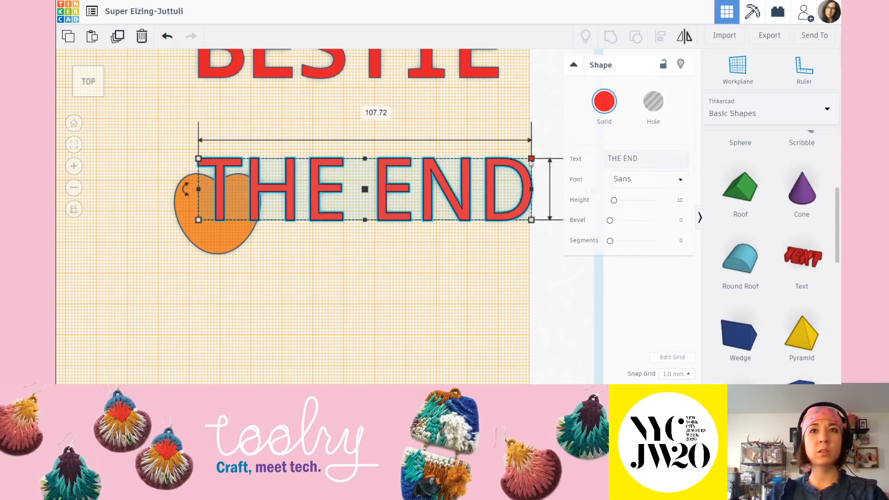
left_click_drag(532, 160, 319, 220)
key("ctrl+z")
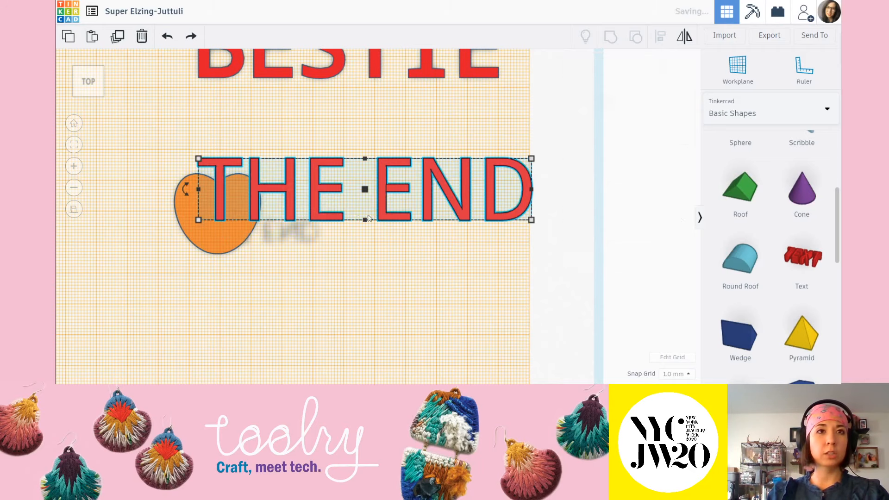
left_click_drag(531, 160, 380, 183)
left_click(301, 200)
left_click_drag(307, 202, 416, 203)
left_click(411, 158)
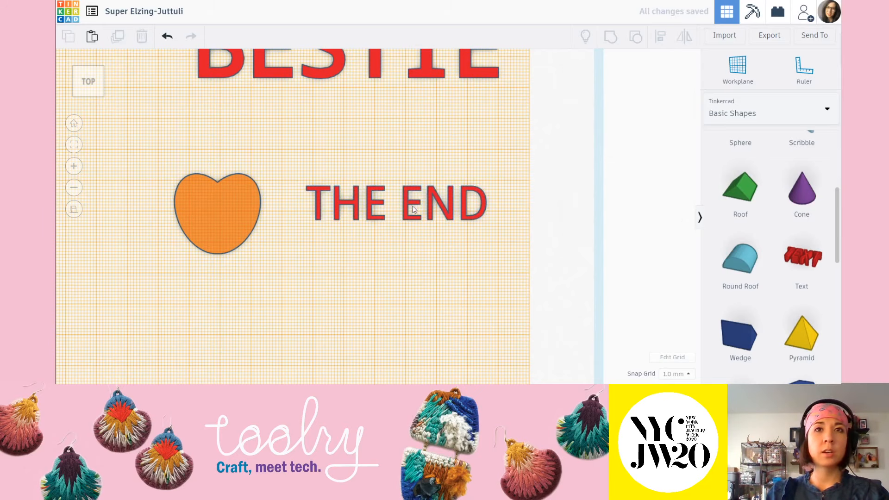
Step: Shorten the THE END text to THE and move it closer to the heart
left_click(416, 206)
left_click(635, 157)
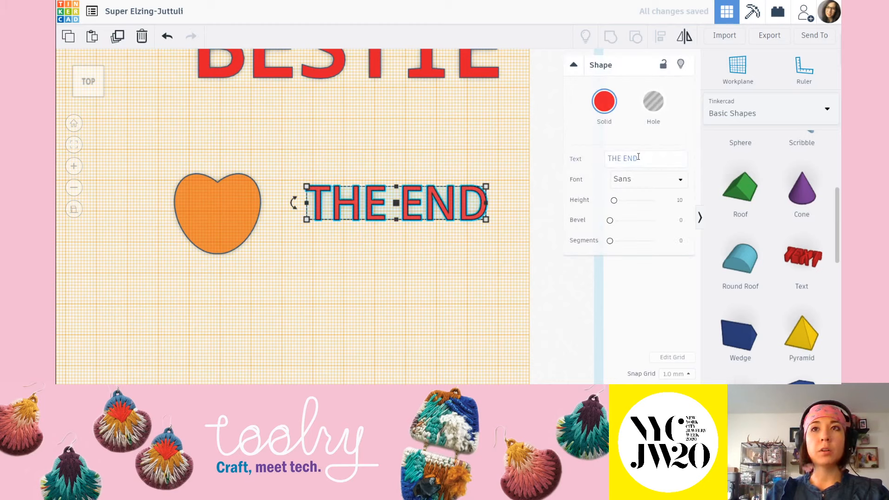
key("BackSpace")
key("BackSpace")
key("BackSpace")
key("BackSpace")
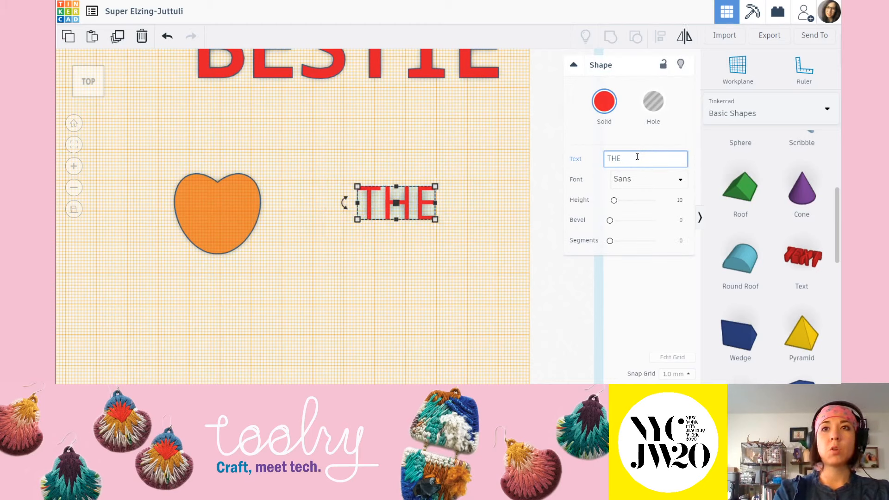
left_click(439, 178)
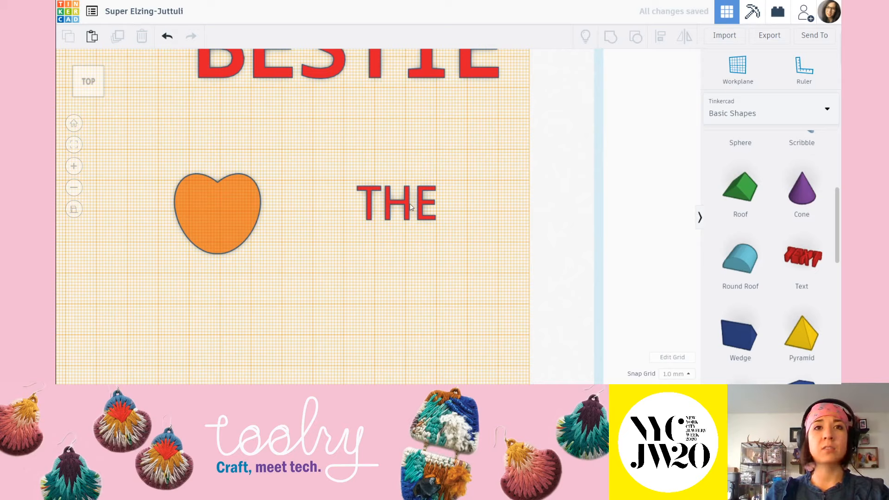
left_click_drag(408, 207, 350, 189)
left_click(424, 194)
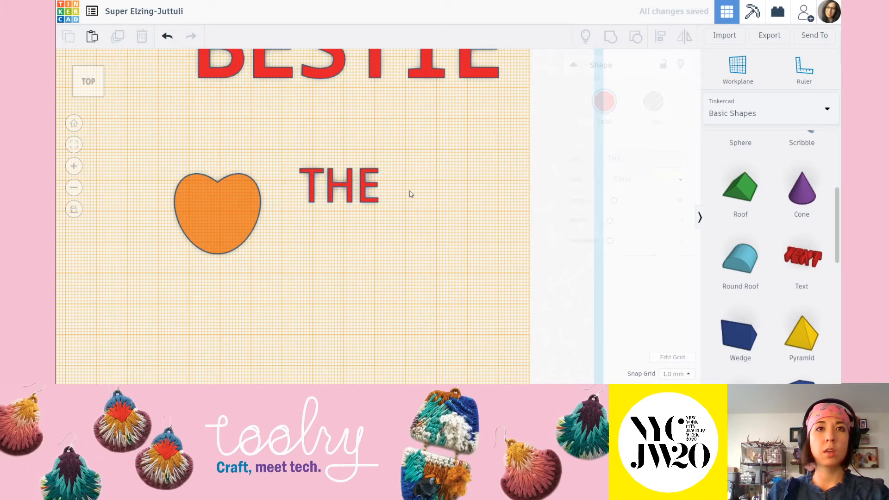
Step: Duplicate the THE text beside the original and change the copy's text to END
left_click(371, 188)
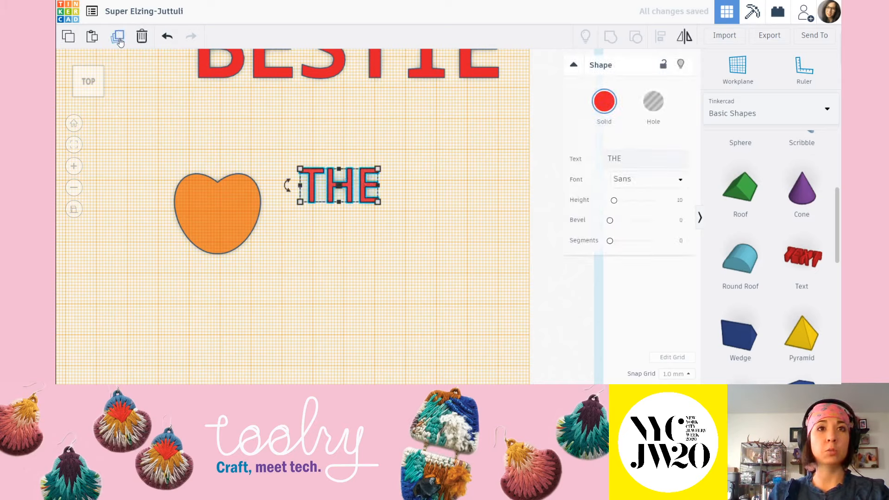
left_click(415, 206)
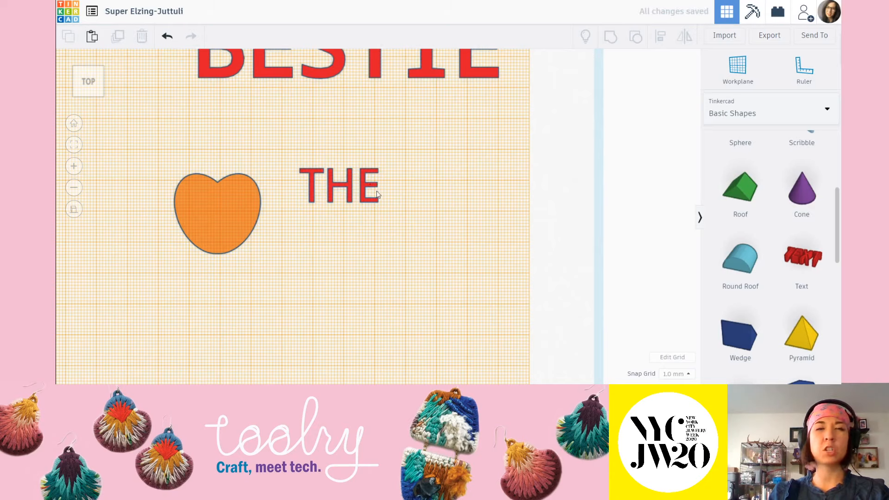
left_click_drag(375, 179, 464, 185, "alt")
left_click(627, 159)
key("BackSpace")
key("BackSpace")
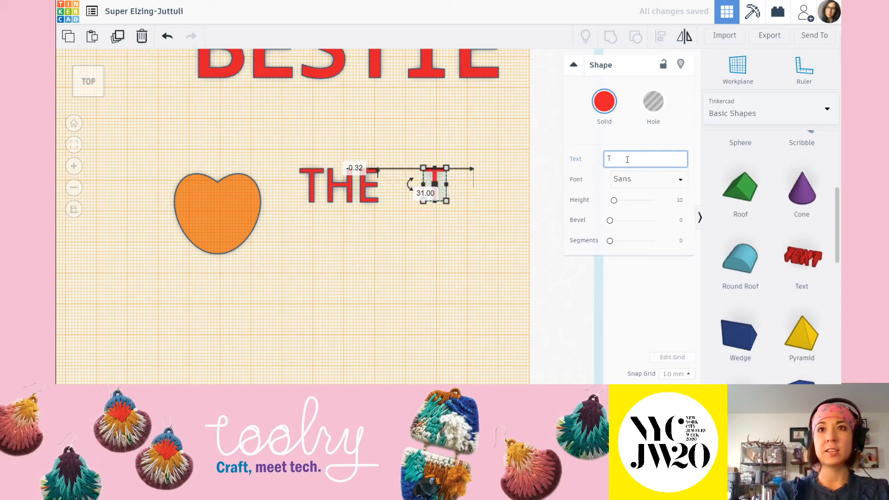
type("END")
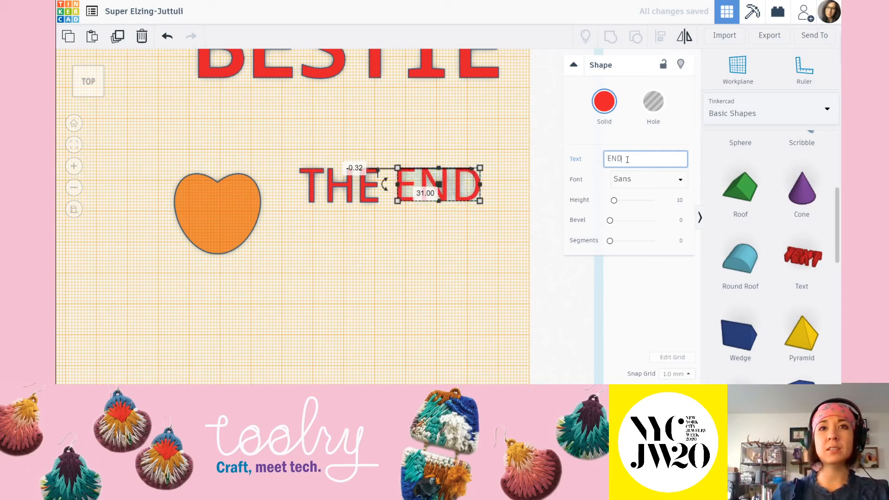
left_click(512, 243)
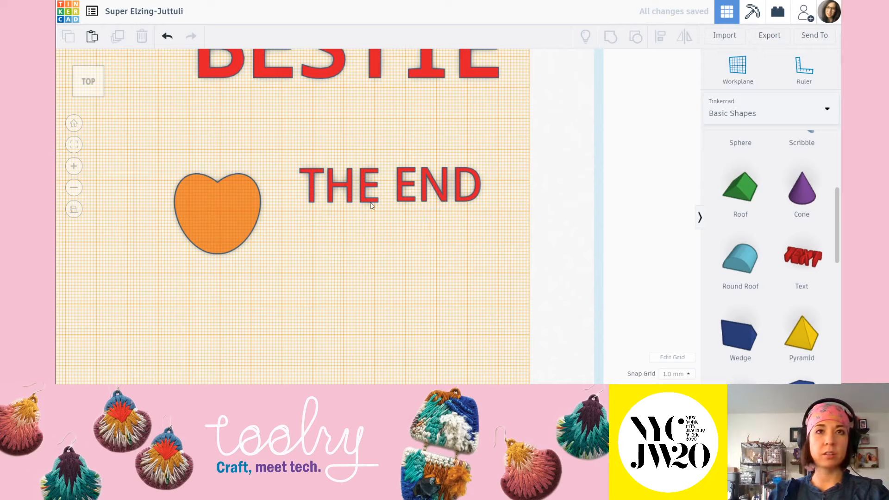
Step: Move the END text slightly lower than THE and scale it down
left_click_drag(411, 187, 406, 196)
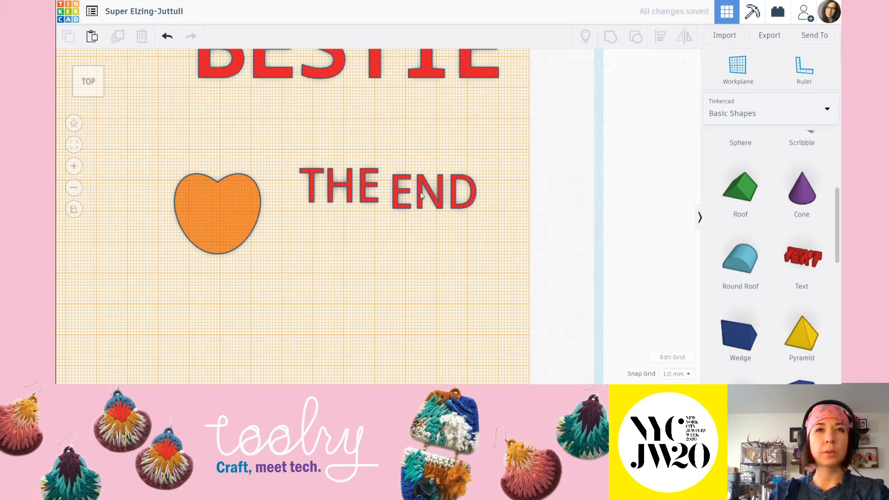
left_click(426, 184)
left_click_drag(478, 174, 448, 197)
left_click(445, 228)
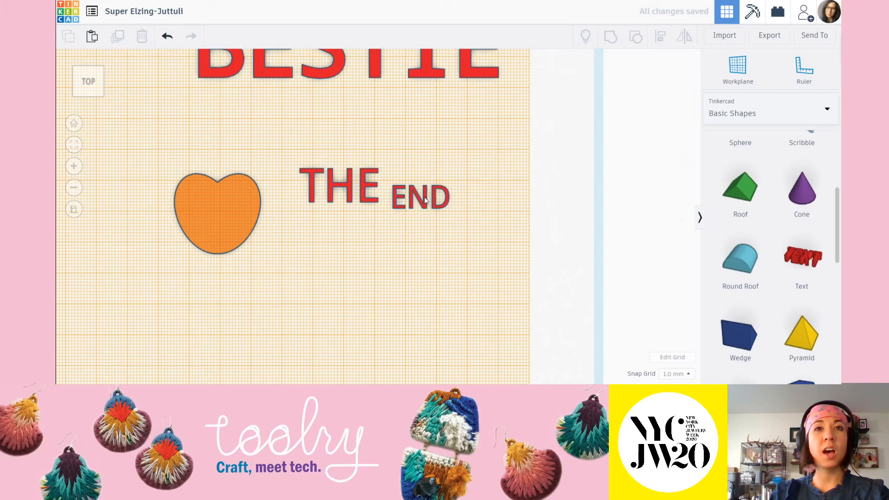
Step: Scale the THE text proportionally to about 13.1 by 5.6 mm and place it directly beside END
left_click(375, 174)
left_click_drag(376, 171, 381, 203, "shift")
left_click(365, 167)
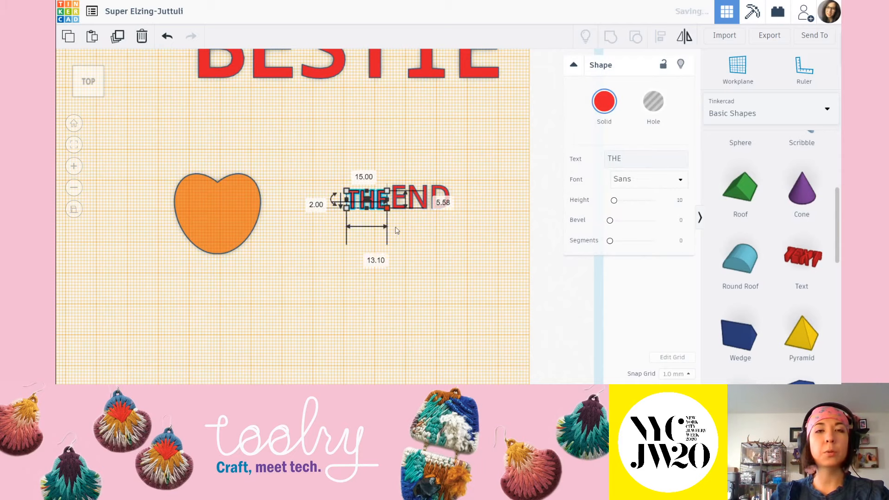
left_click(473, 300)
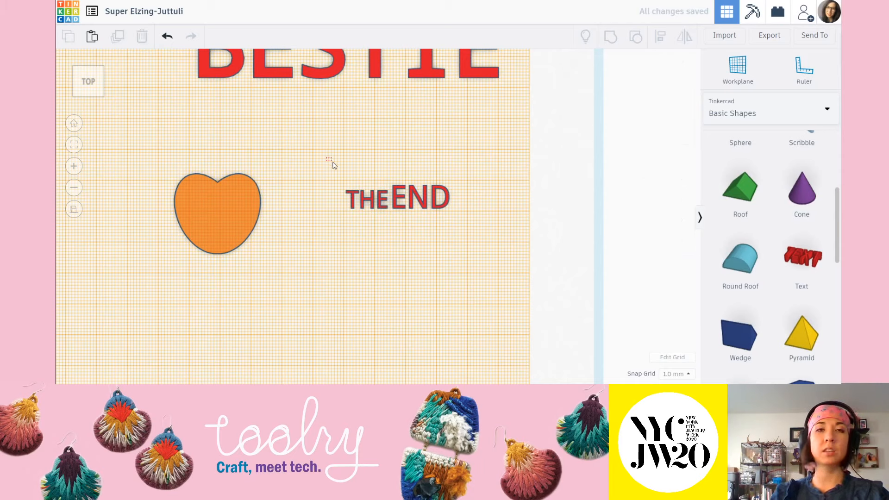
Step: Delete the THE, END and BESTIE texts, keeping only the heart on the workplane
left_click_drag(327, 158, 452, 237)
key("Delete")
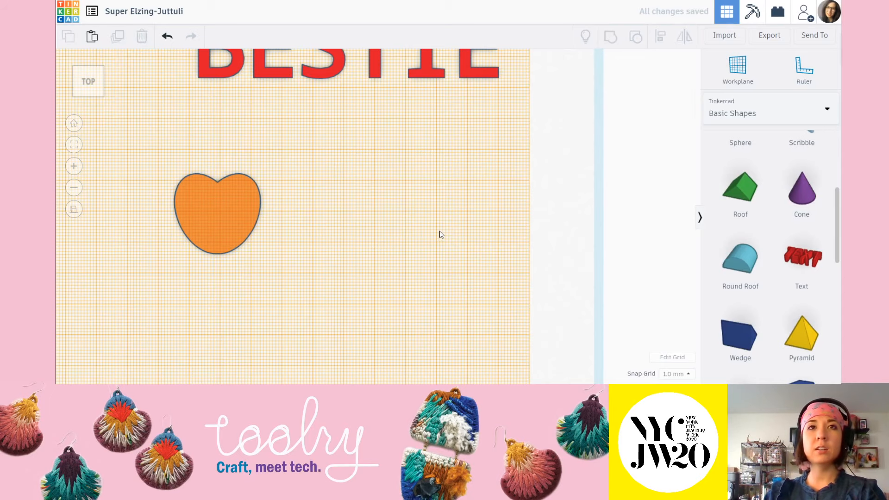
scroll(438, 233, "down", 2)
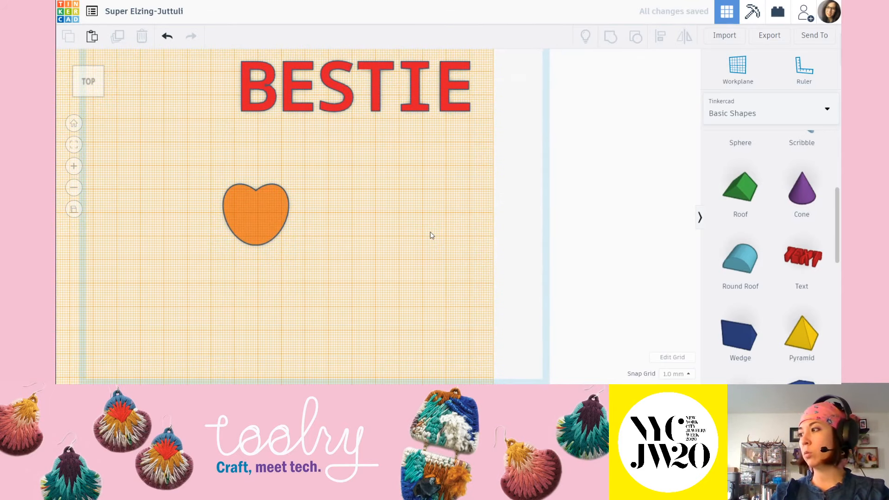
scroll(366, 232, "down", 3)
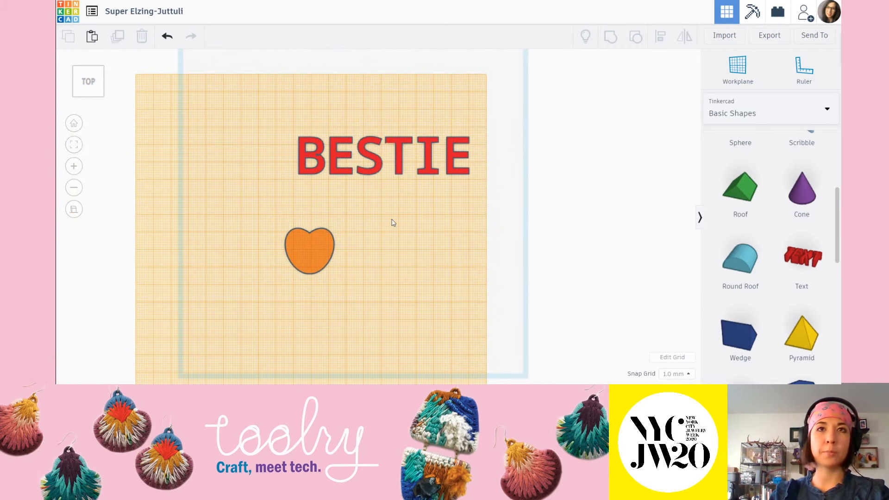
left_click(375, 159)
key("Delete")
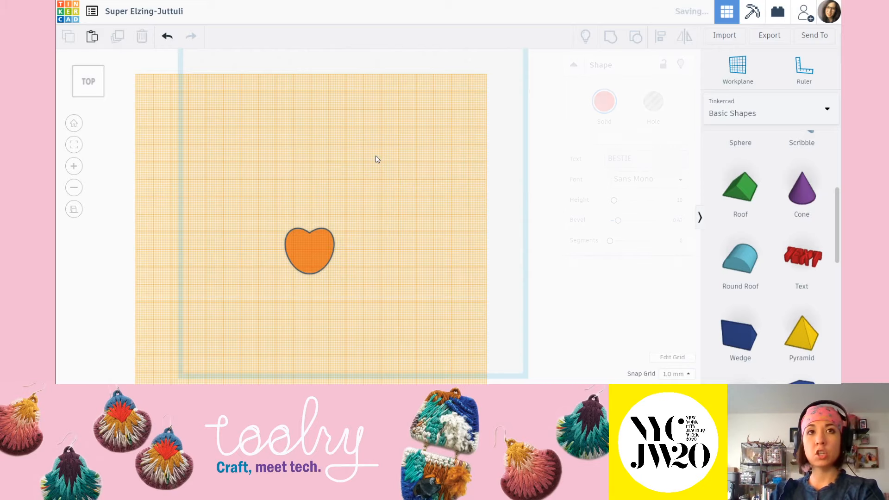
Step: Place the letter shapes B and F from the Text and numbers collection side by side next to the heart
left_click(775, 117)
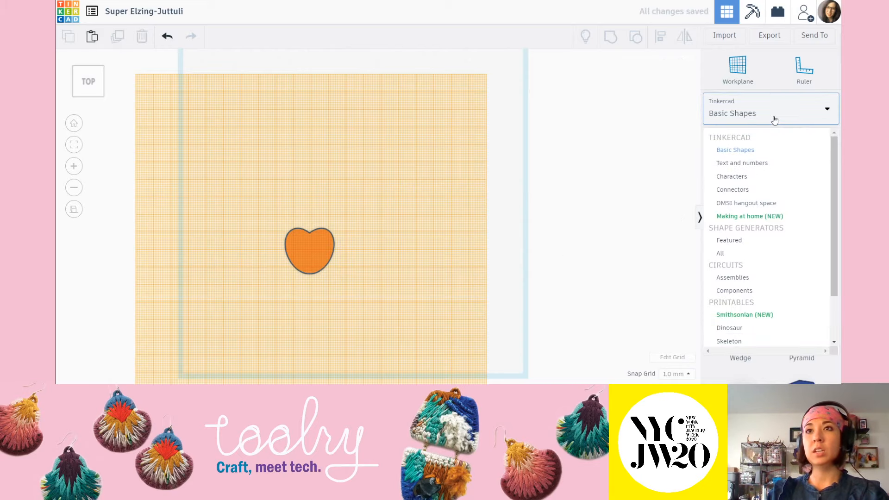
left_click(773, 164)
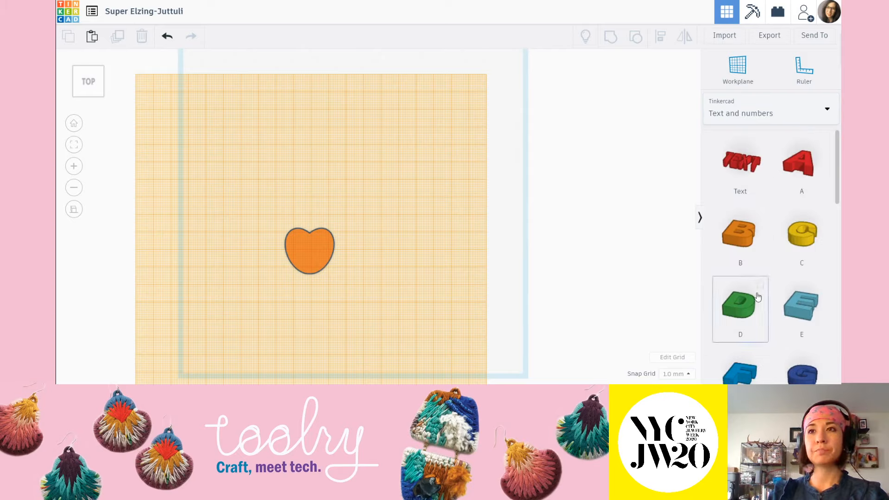
left_click_drag(740, 234, 388, 244)
scroll(739, 306, "down", 2)
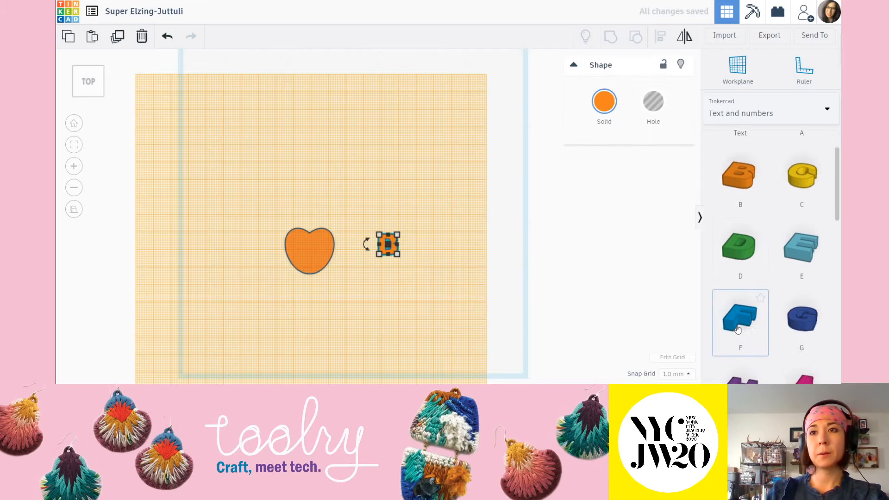
left_click_drag(740, 315, 419, 245)
scroll(431, 264, "up", 4)
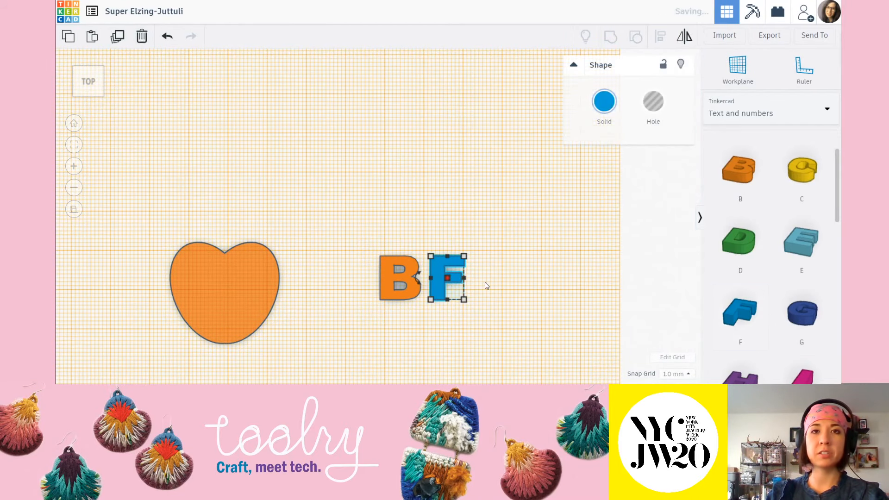
Step: Add a second letter F after the first and nudge it closer to spell BFF
left_click(531, 296)
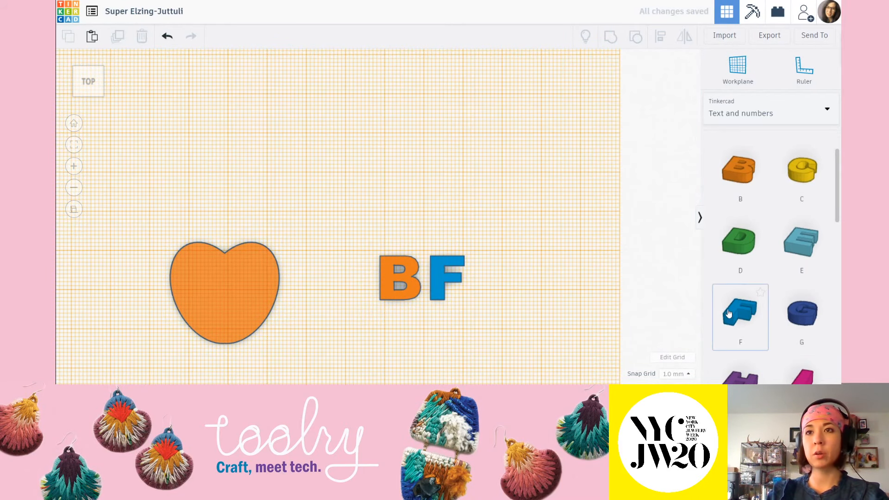
left_click_drag(740, 313, 495, 279)
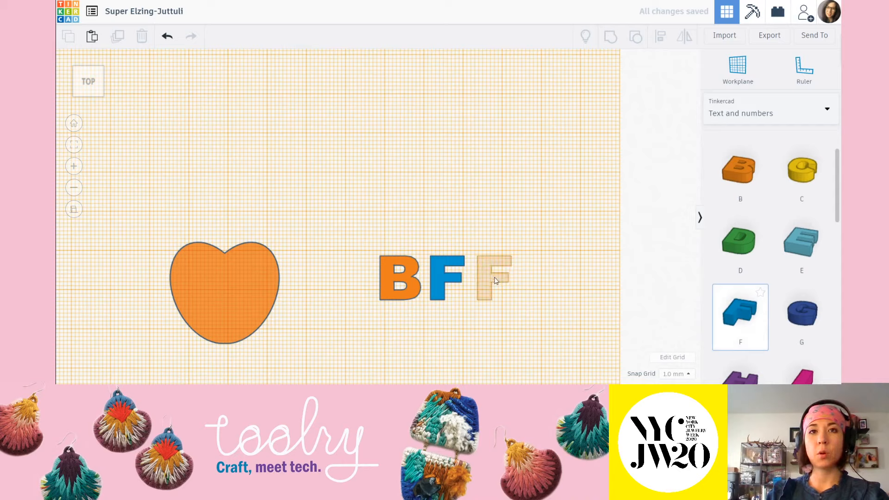
left_click(553, 305)
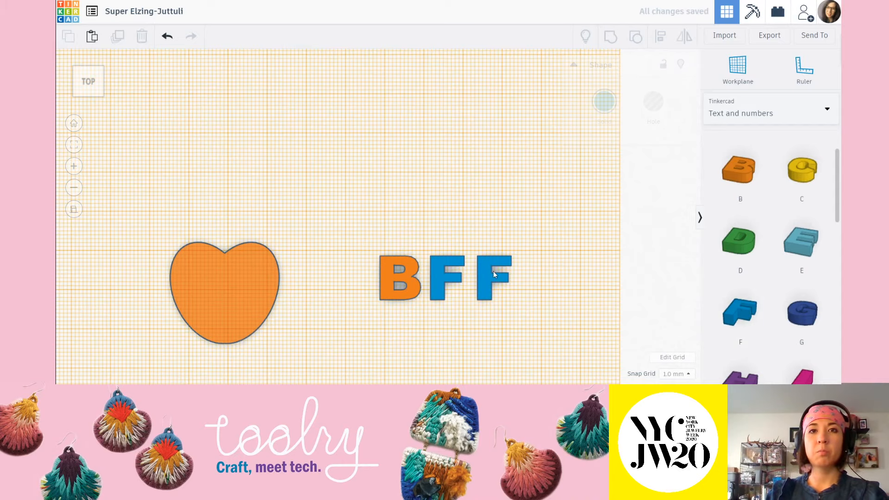
left_click_drag(496, 283, 492, 283)
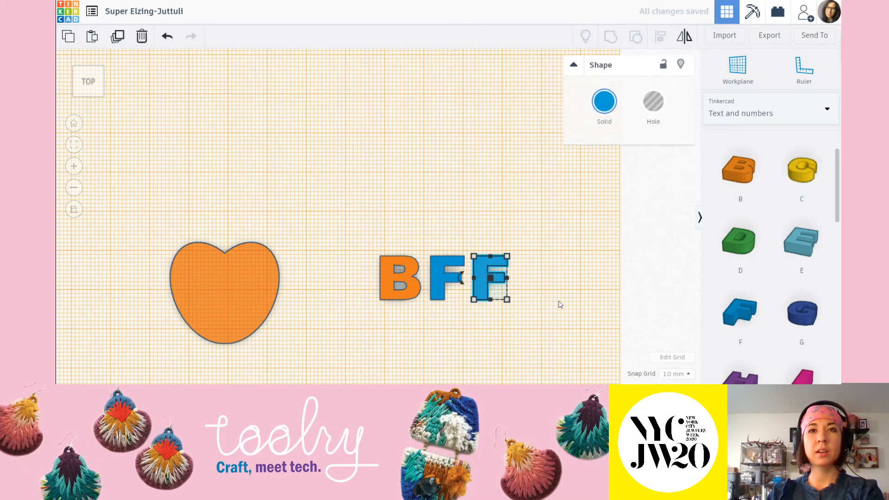
left_click(558, 302)
Step: Place a Text shape from Basic Shapes above the BFF letters and set its text to BESTIE
scroll(562, 305, "down", 1)
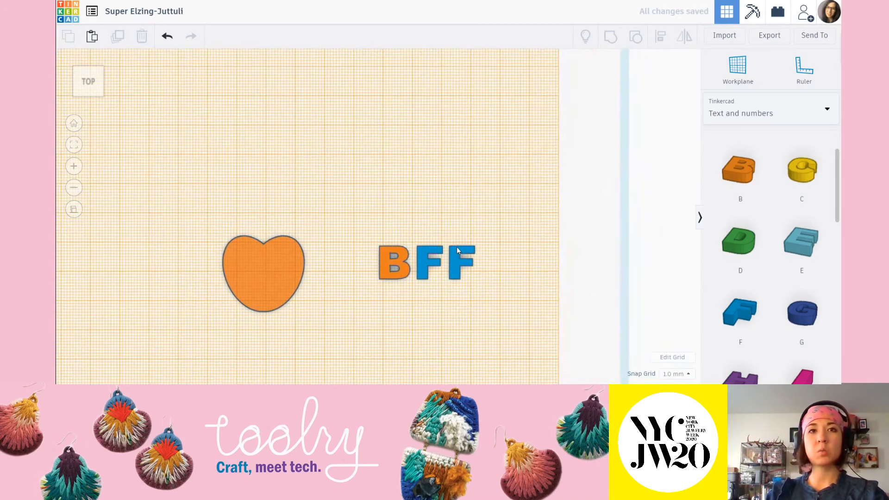
left_click(784, 117)
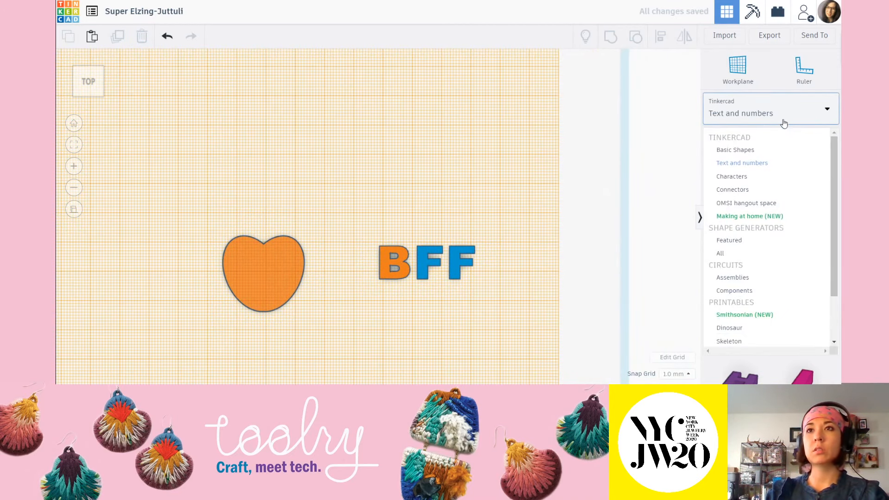
left_click(768, 149)
scroll(801, 264, "down", 4)
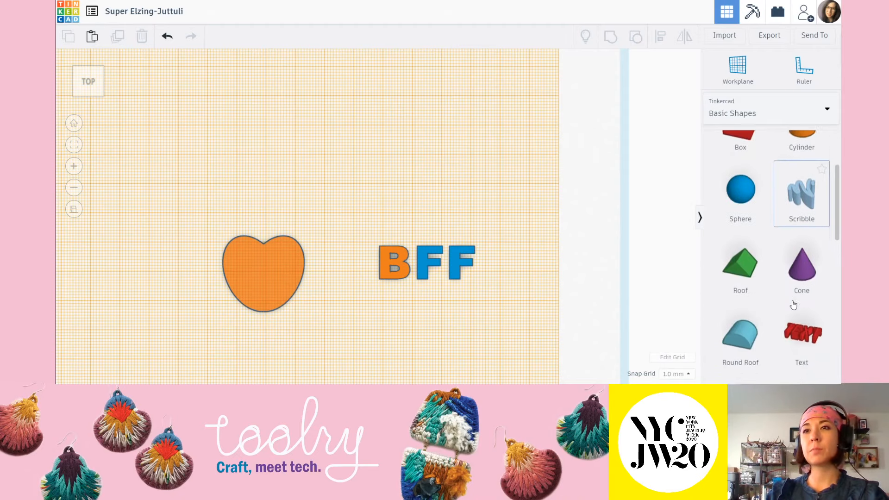
left_click_drag(804, 260, 410, 161)
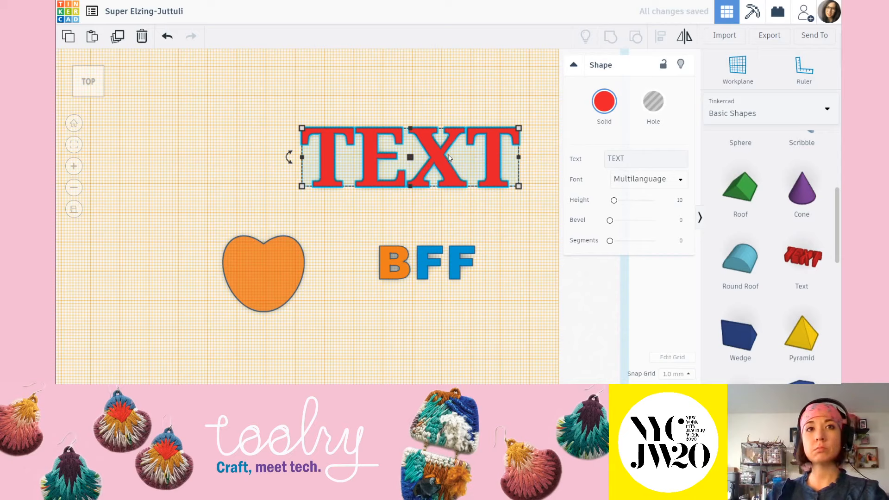
left_click(635, 158)
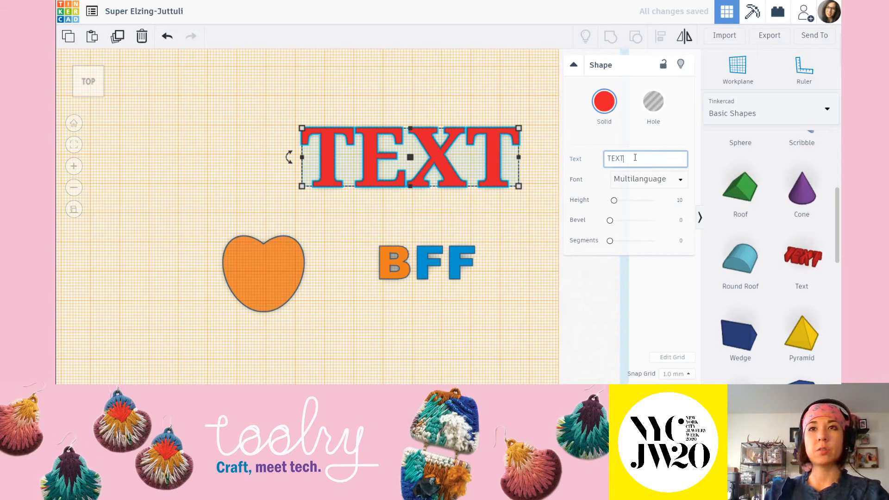
double_click(635, 158)
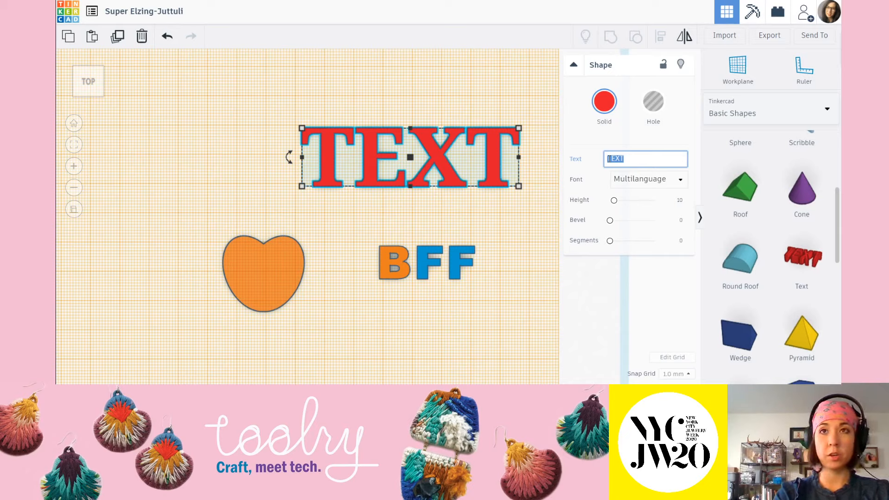
type("BESTIE")
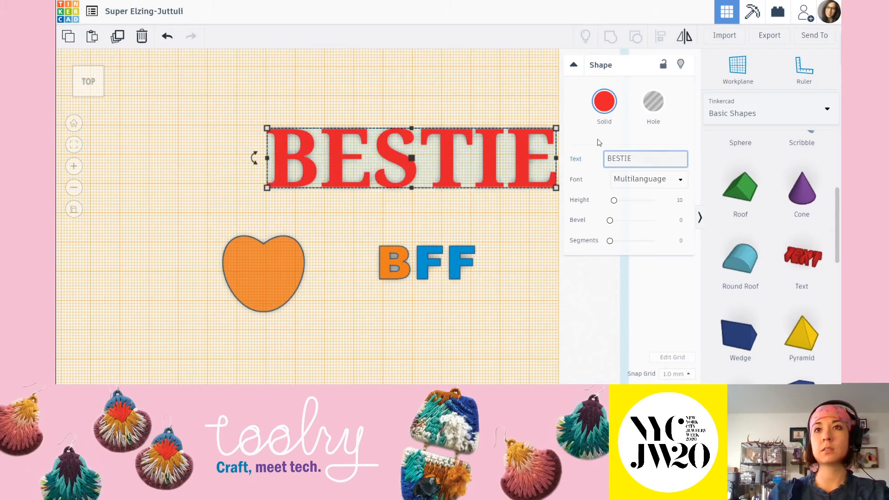
Step: Set the BESTIE text's font to Sans and its bevel to 0.47
left_click(643, 180)
left_click(625, 213)
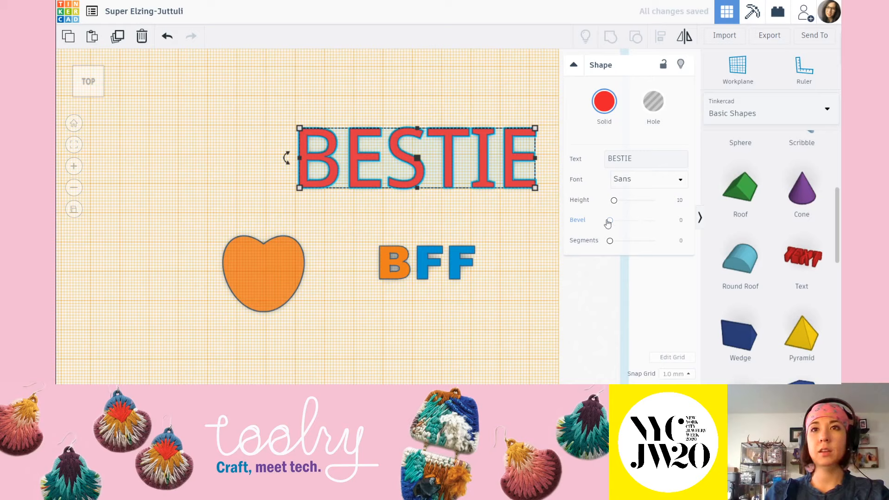
left_click_drag(609, 222, 614, 224)
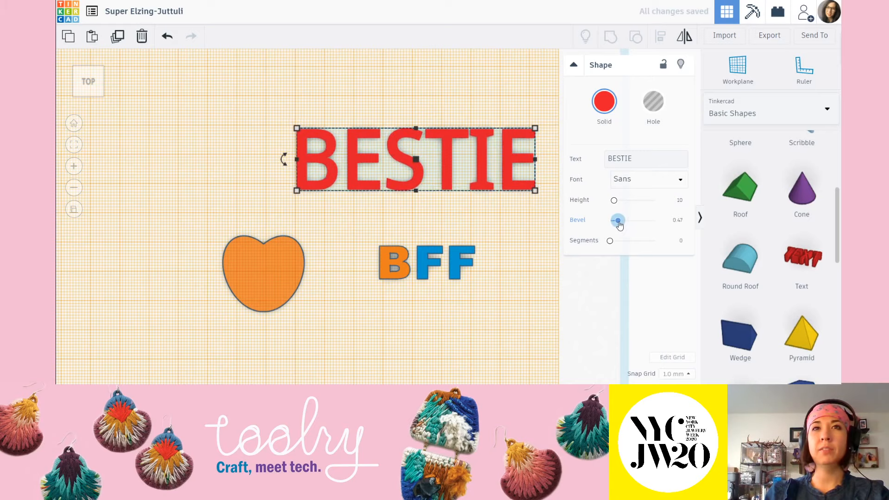
left_click(522, 220)
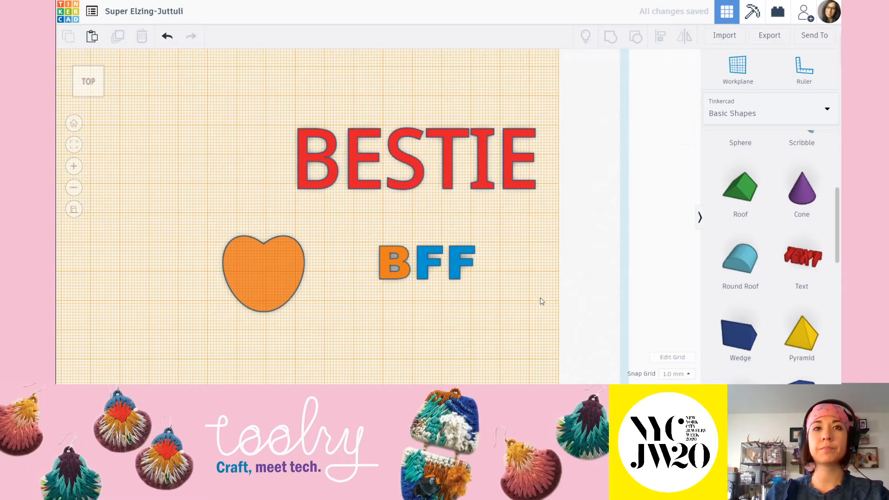
scroll(524, 284, "down", 3)
right_click_drag(496, 297, 513, 275)
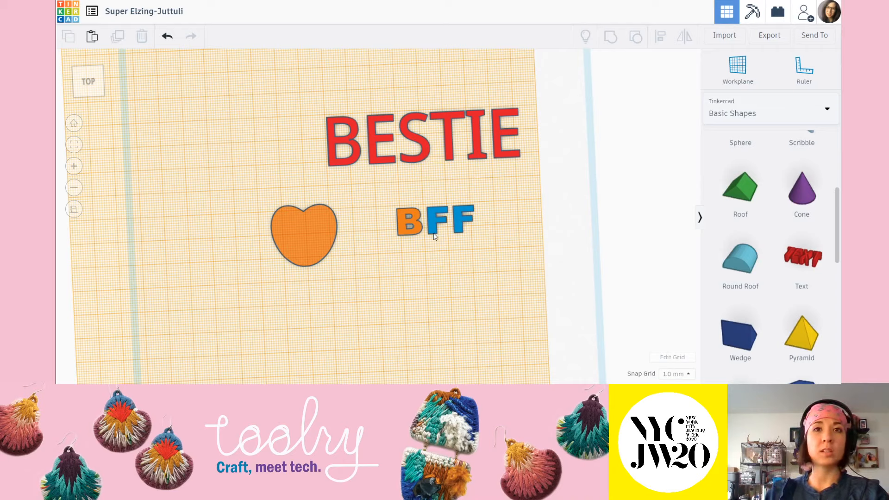
left_click_drag(376, 193, 499, 279)
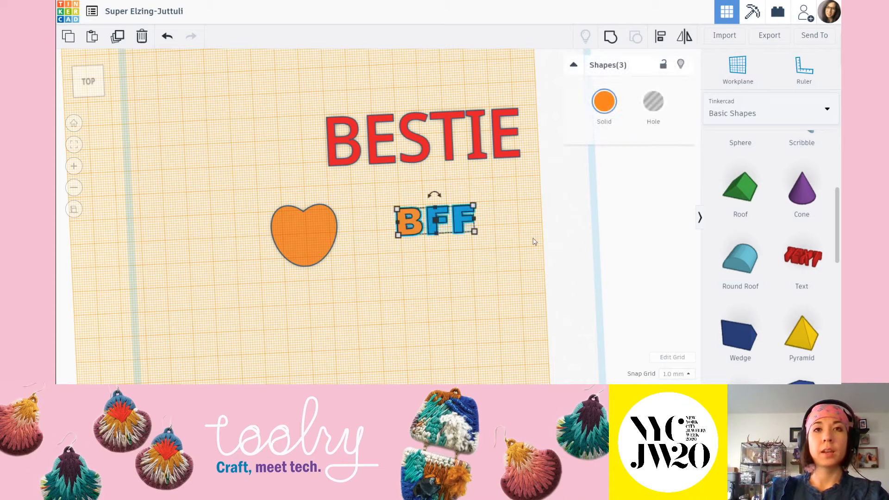
left_click(508, 243)
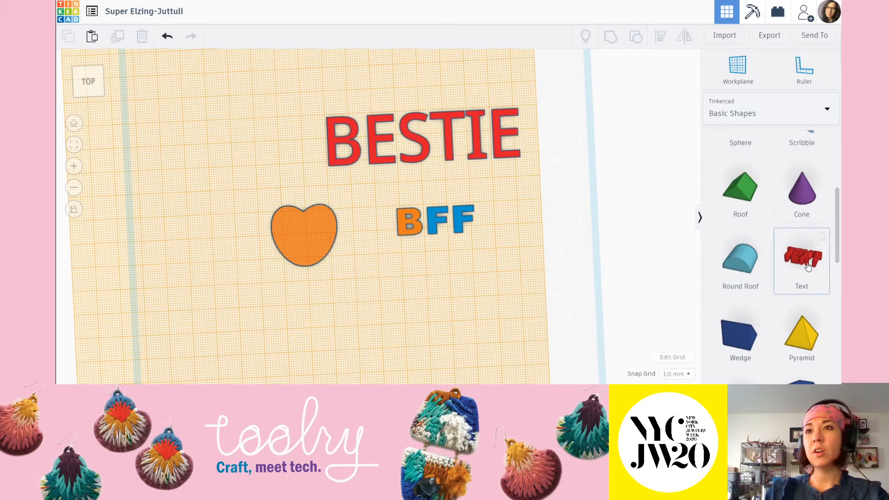
Step: Place a Text shape from Basic Shapes below the BFF letters and set its text to THIS IS
left_click_drag(801, 259, 445, 304)
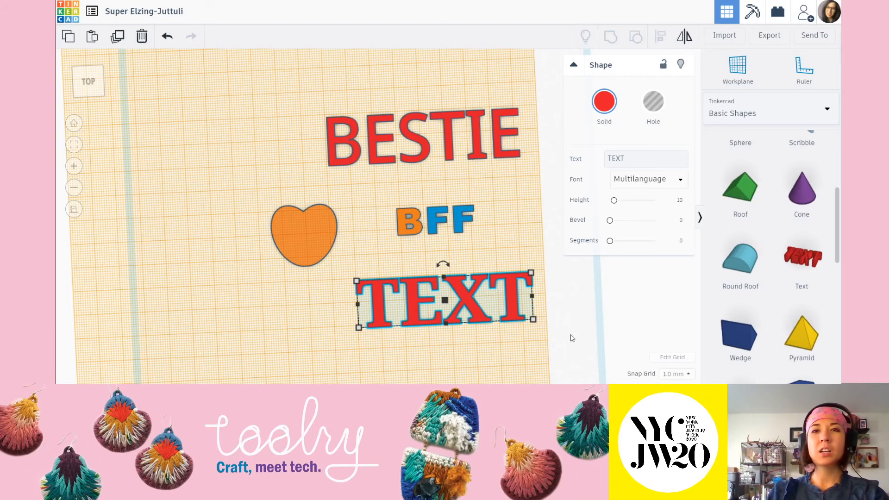
left_click(602, 335)
middle_click_drag(566, 279, 558, 199)
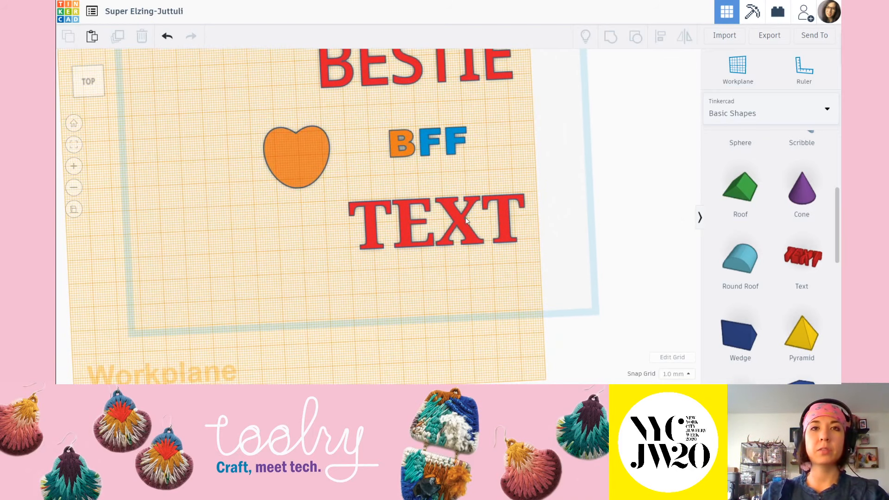
left_click(406, 225)
left_click_drag(638, 160, 602, 156)
type("T")
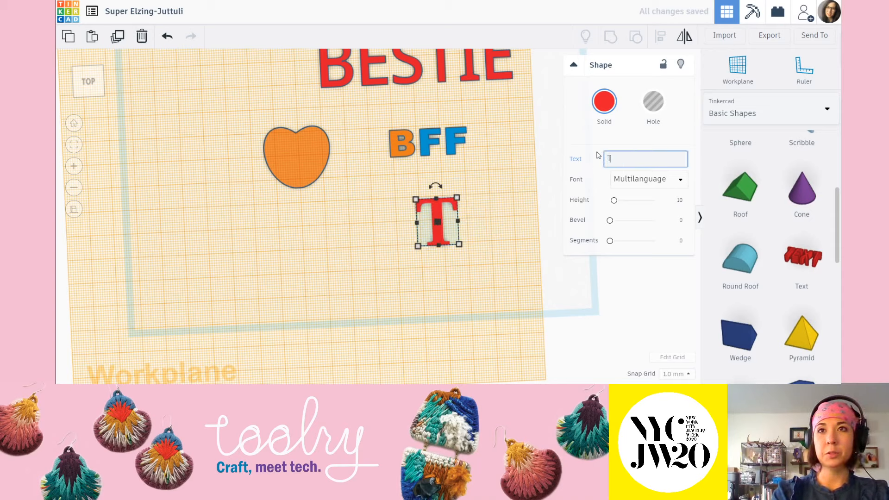
type("HIS")
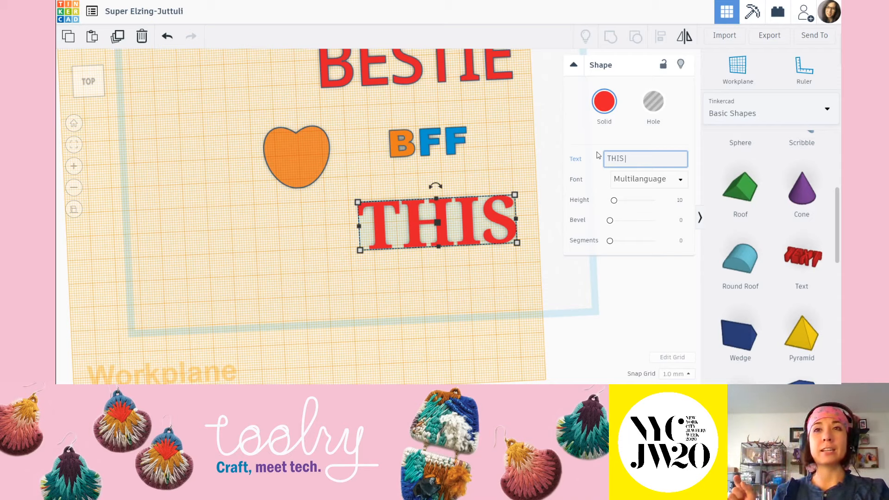
type("IS")
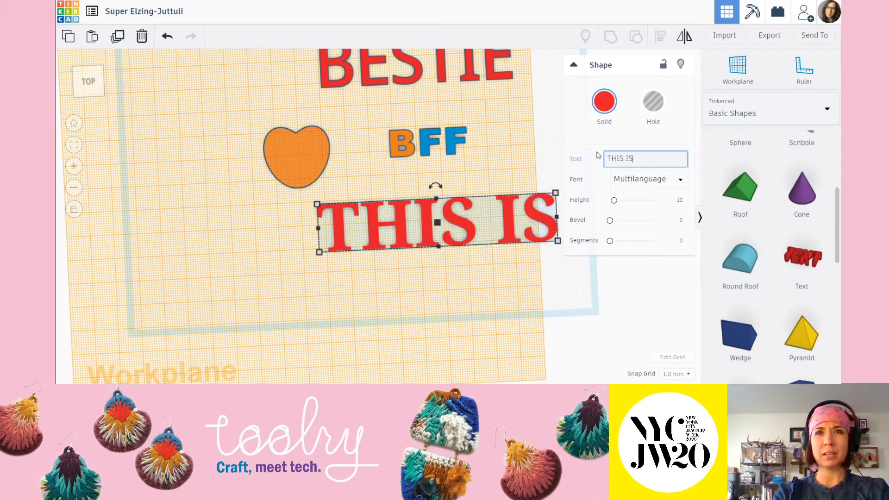
Step: Change the THIS IS text's font to Sans Mono after trying Sans
left_click(684, 181)
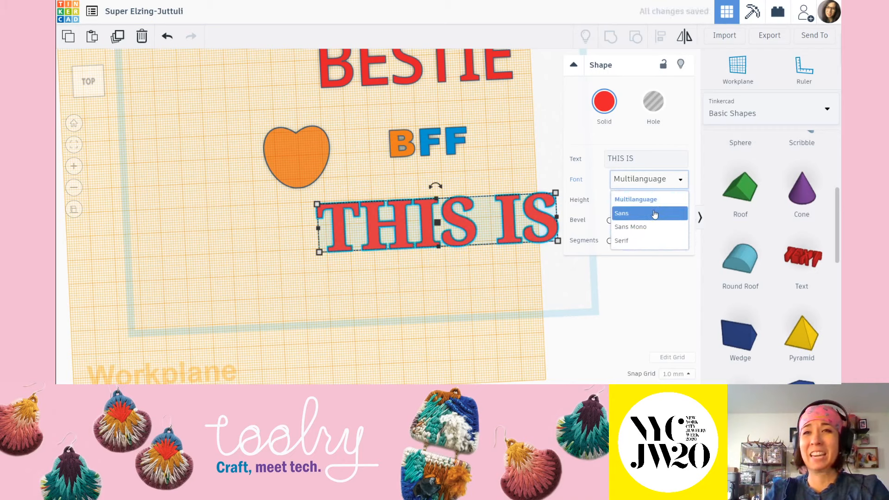
left_click(654, 214)
left_click(667, 182)
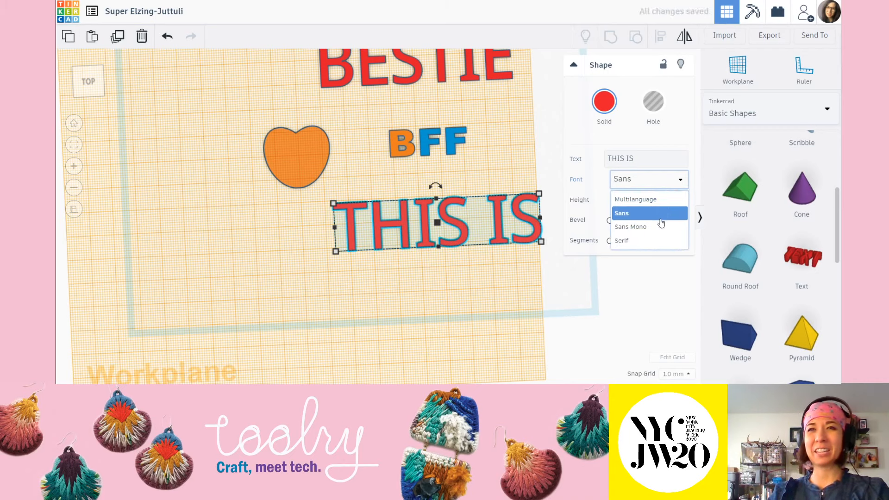
left_click(661, 227)
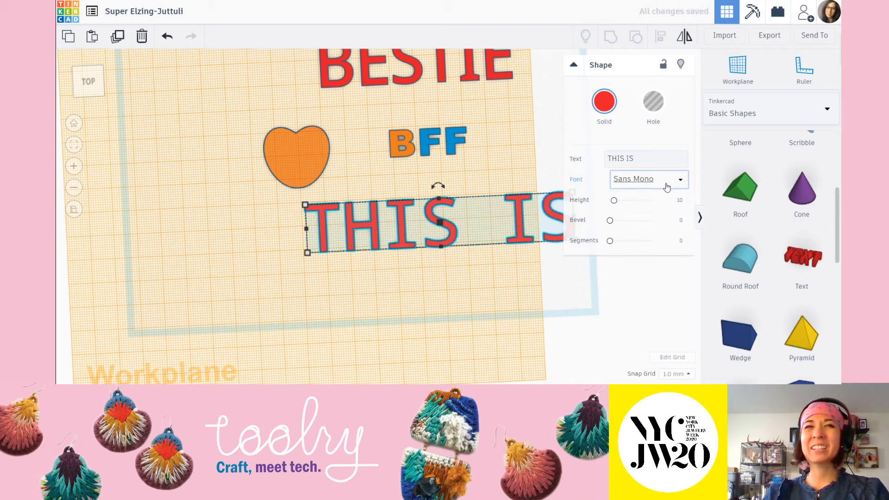
left_click(512, 293)
Step: Shift the THIS IS text under the heart and BFF letters and place a duplicate of it below
left_click_drag(520, 212, 408, 309)
left_click(440, 298)
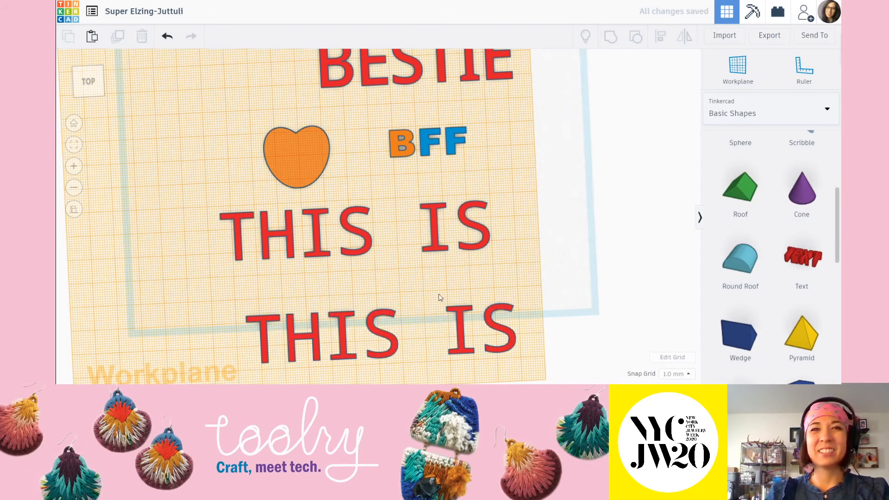
Step: Change the lower THIS IS copy's text to IT
left_click(461, 316)
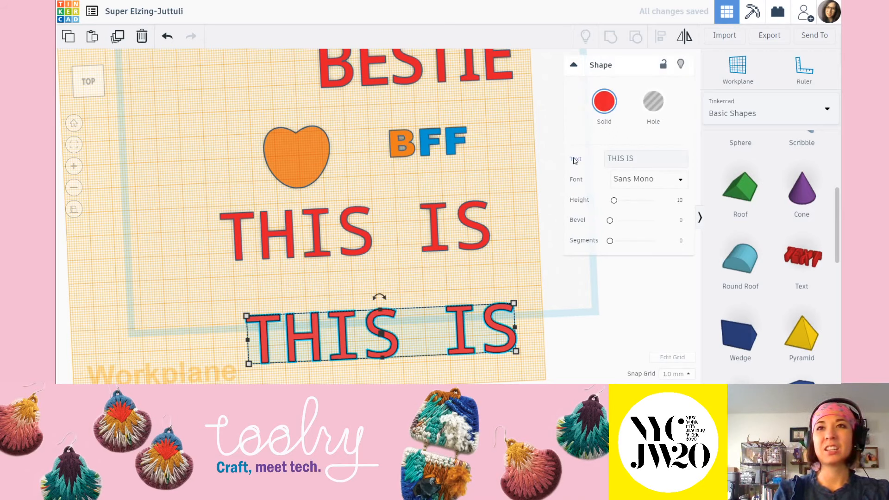
left_click_drag(646, 158, 593, 156)
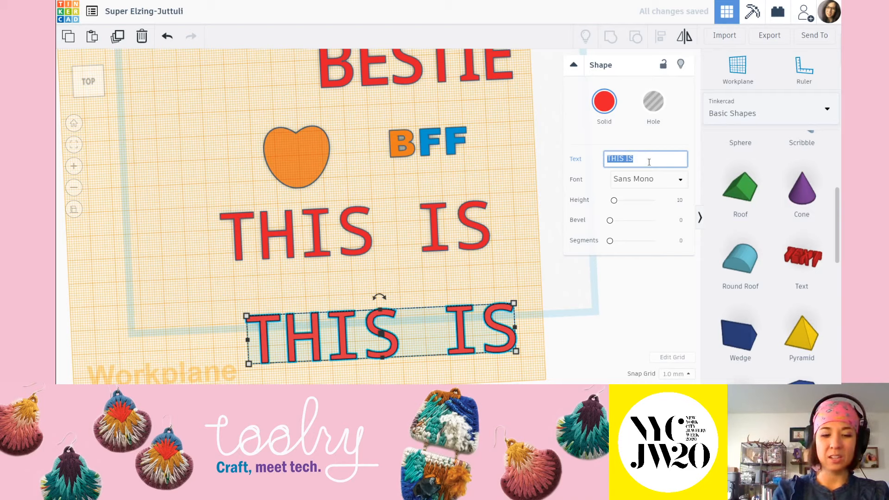
type("i")
type("IT")
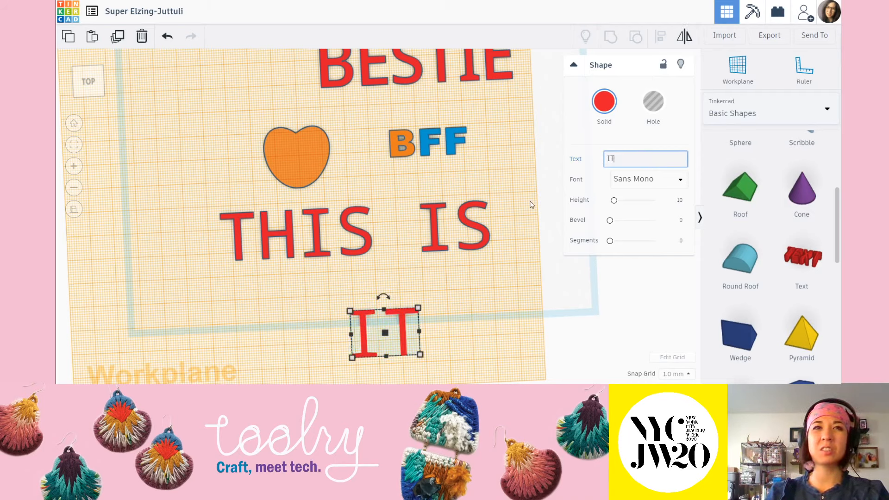
left_click(528, 281)
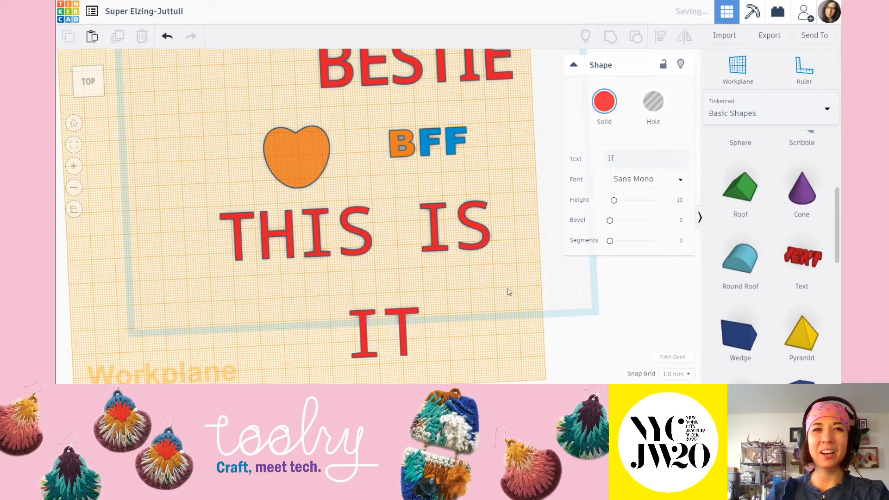
Step: Delete the IT text, keeping the THIS IS text above it
left_click(404, 317)
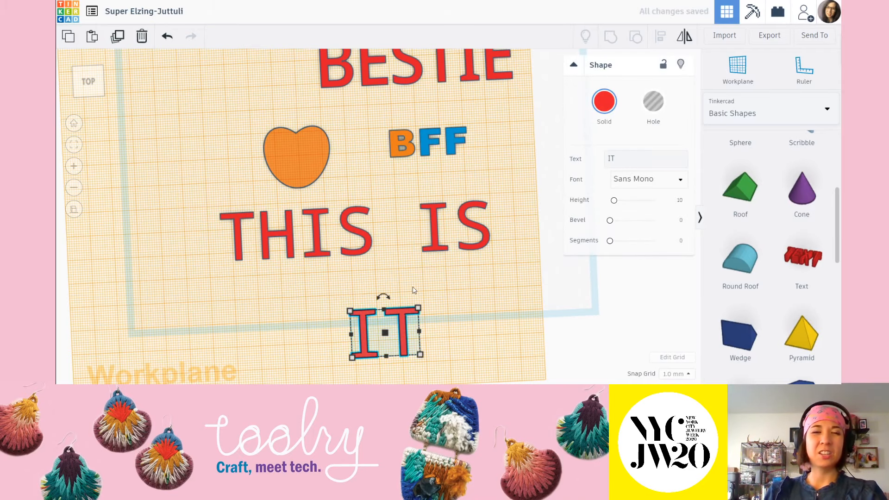
scroll(403, 208, "down", 3)
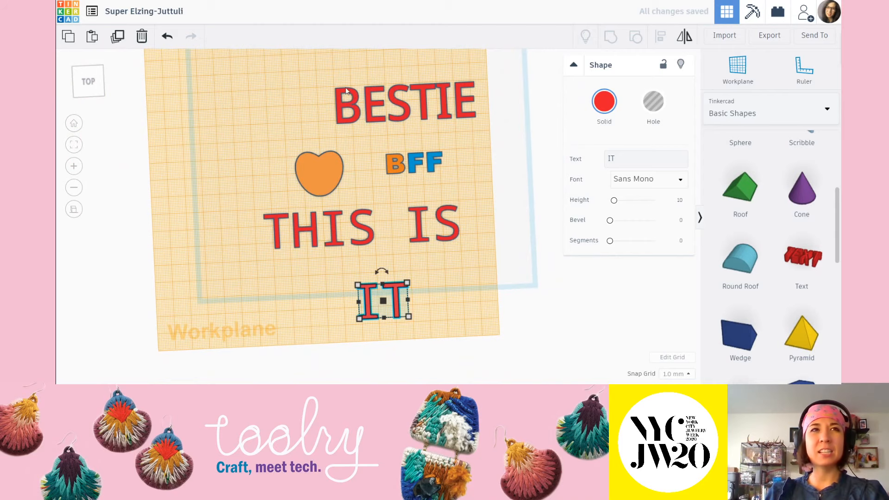
scroll(366, 245, "up", 2)
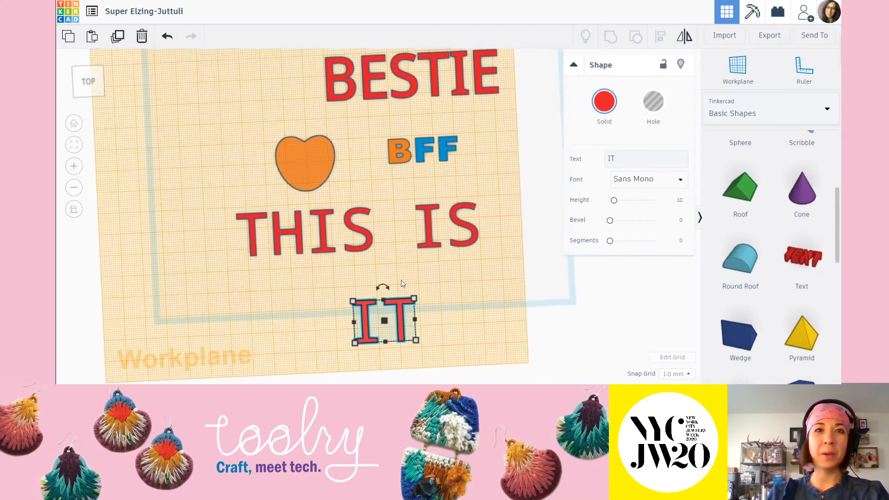
left_click(383, 264)
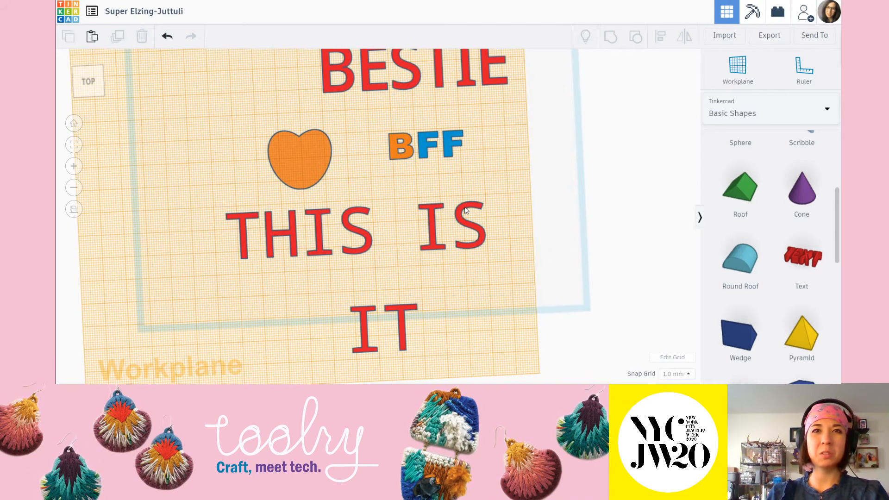
left_click(427, 217)
left_click(421, 305)
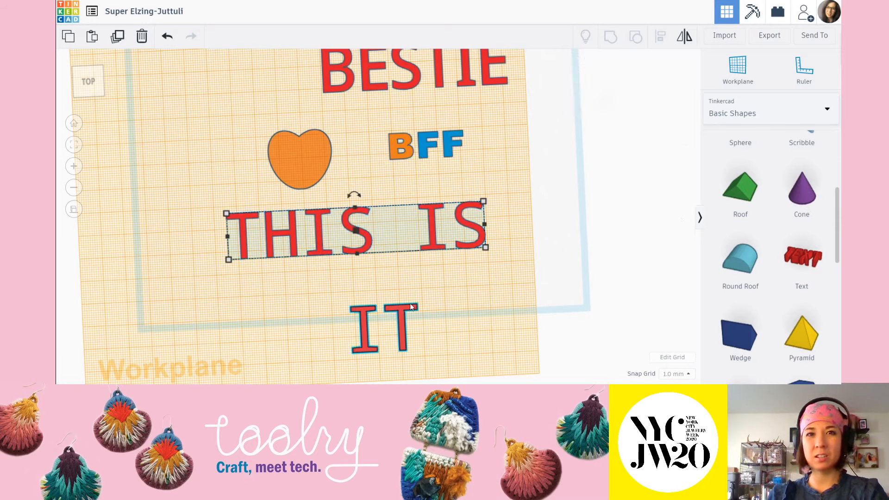
Step: Set the THIS IS text's bevel to 1.05, keeping the Sans Mono font
left_click(464, 220)
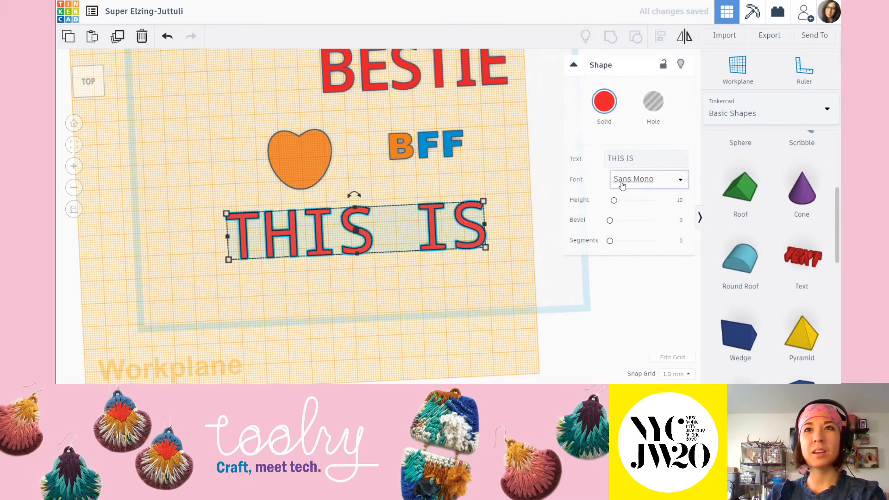
left_click(660, 182)
left_click(623, 221)
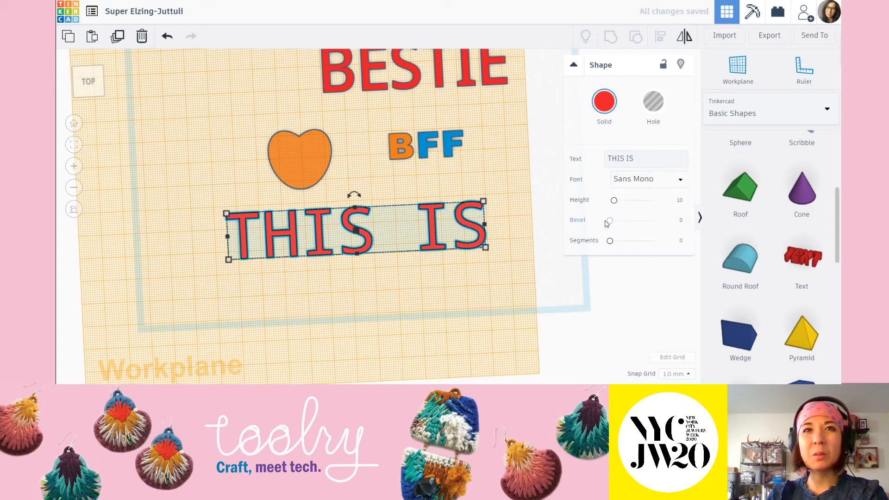
left_click_drag(609, 220, 628, 221)
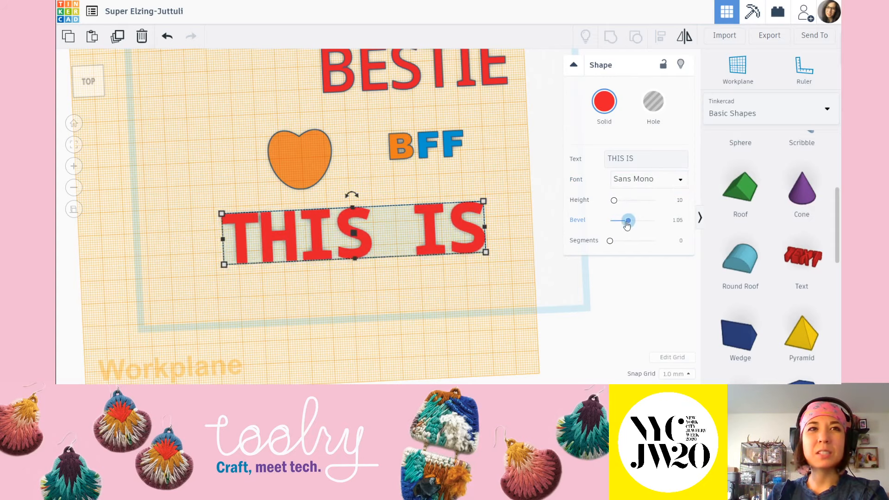
left_click(485, 298)
Step: Duplicate the bevelled THIS IS text and place the copy directly below the original
left_click(466, 223)
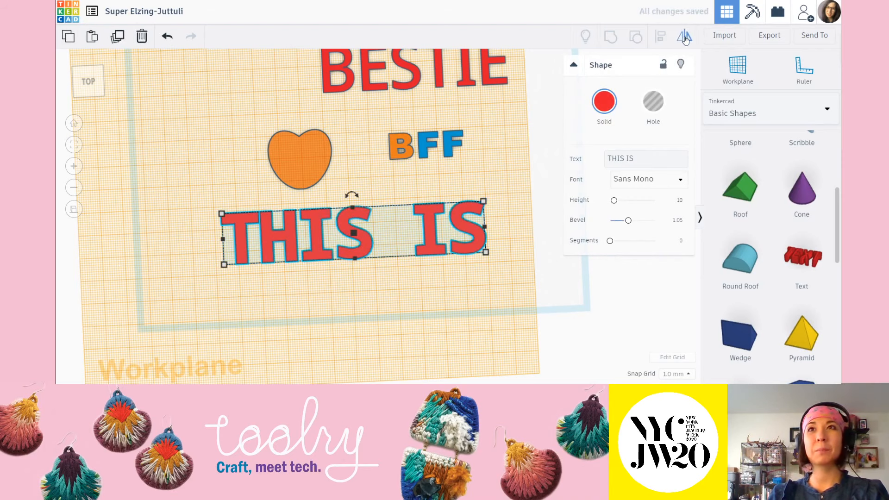
left_click_drag(430, 212, 429, 309, "alt")
left_click(523, 223)
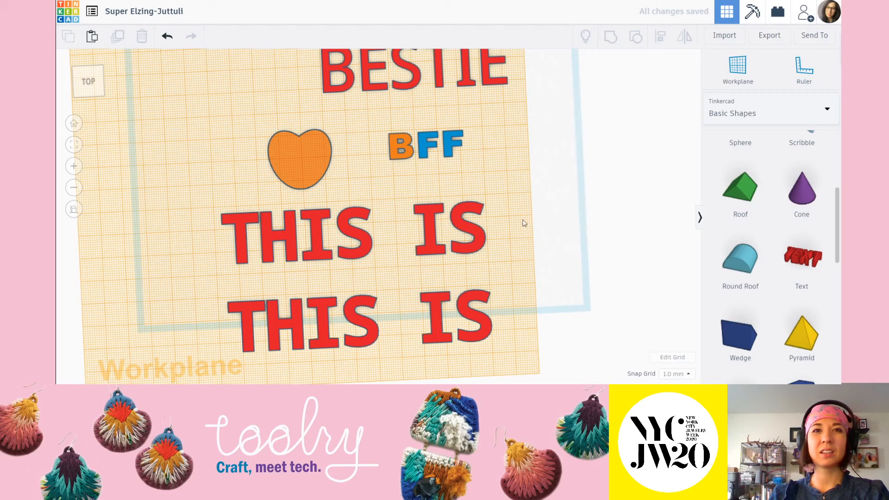
Step: Replace the text of the lower bevelled copy with IT
left_click(440, 298)
left_click(628, 158)
left_click_drag(628, 159, 595, 164)
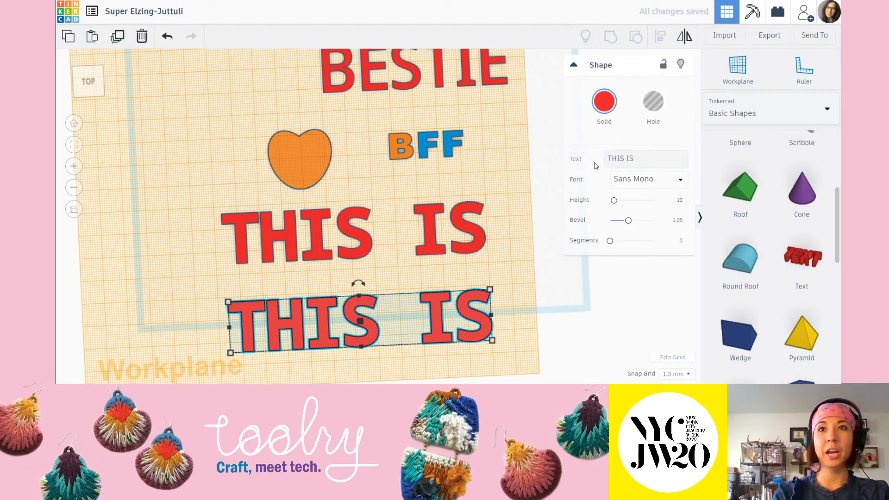
left_click(633, 159)
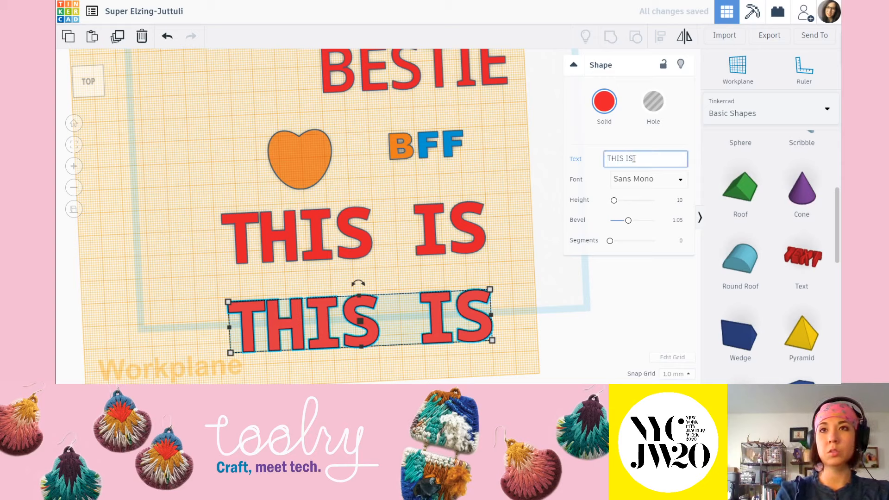
key("BackSpace")
key("BackSpace")
key("BackSpace")
key("BackSpace")
key("BackSpace")
key("BackSpace")
key("BackSpace")
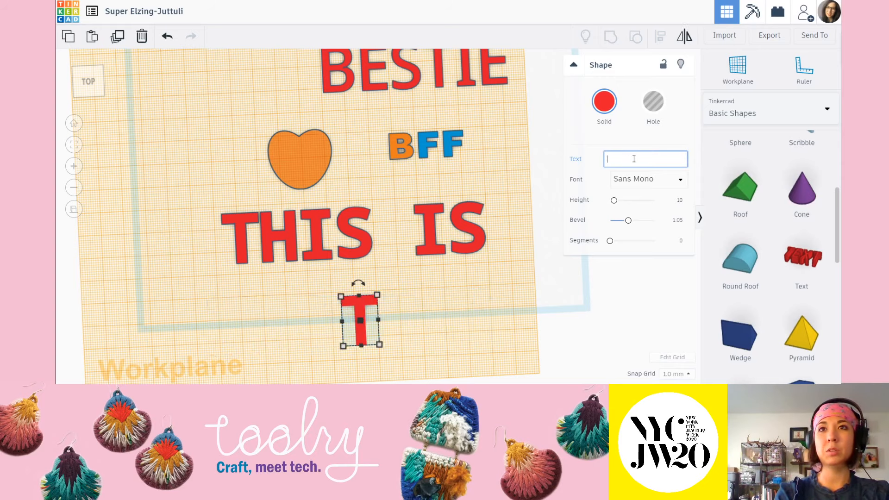
type("IT")
left_click(456, 354)
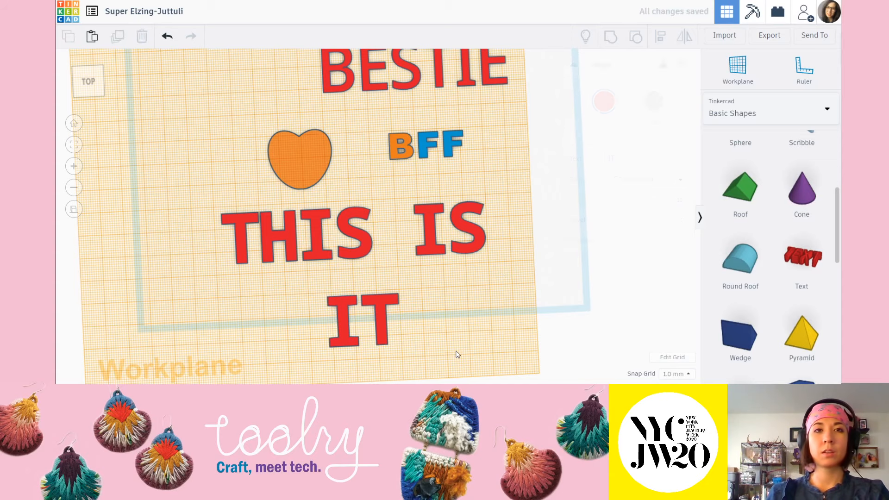
Step: Move the THIS IS text down closer to the IT text
scroll(542, 281, "down", 3)
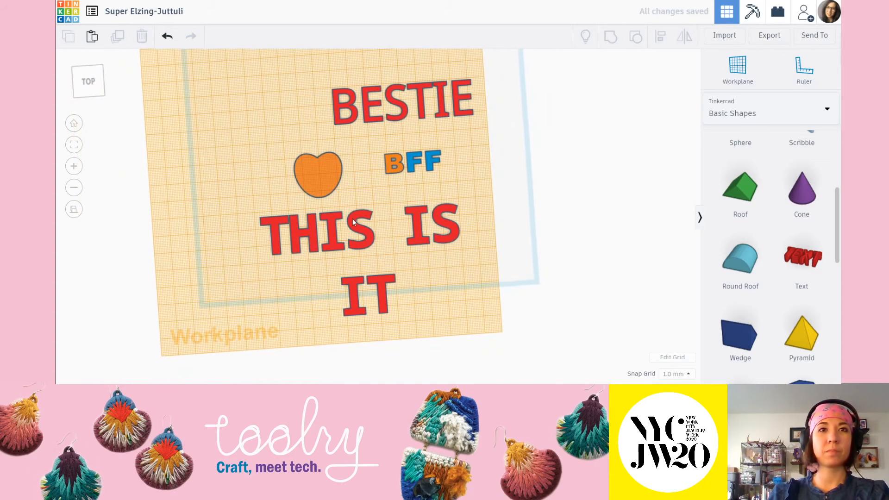
left_click(462, 245)
left_click(463, 307)
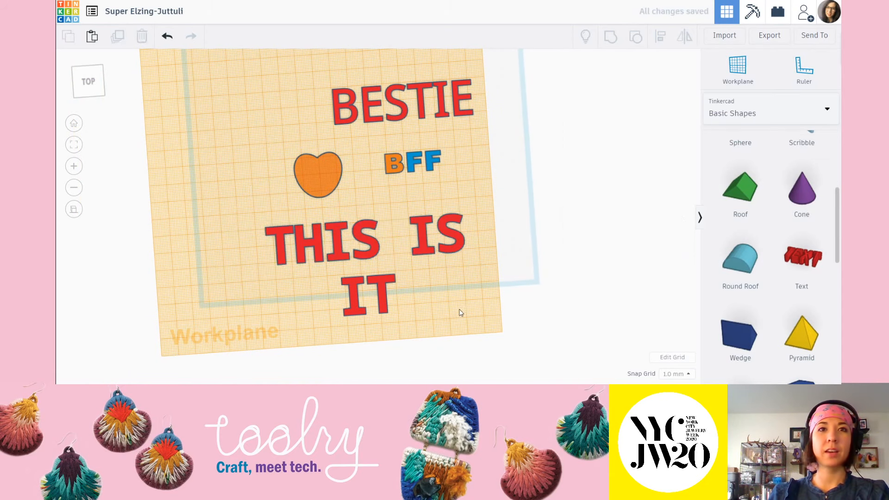
Step: Delete the THIS IS and IT texts below the heart
left_click_drag(448, 329, 315, 219)
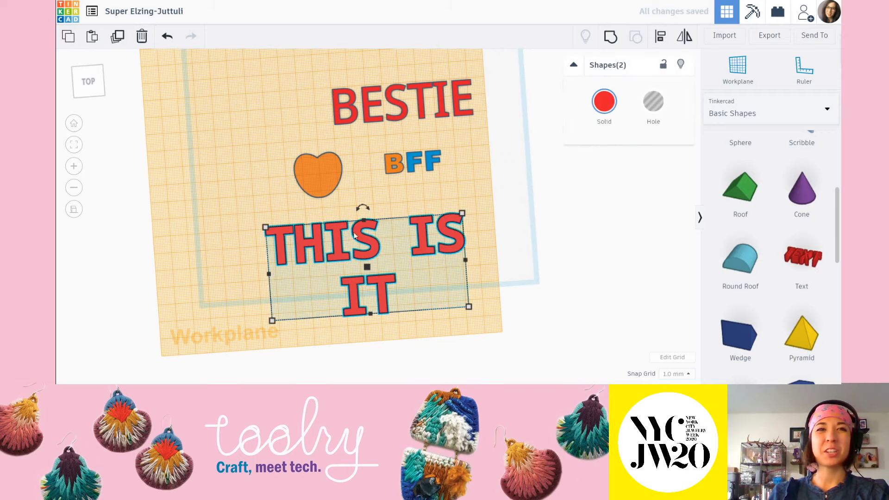
left_click_drag(364, 242, 496, 247)
key("Delete")
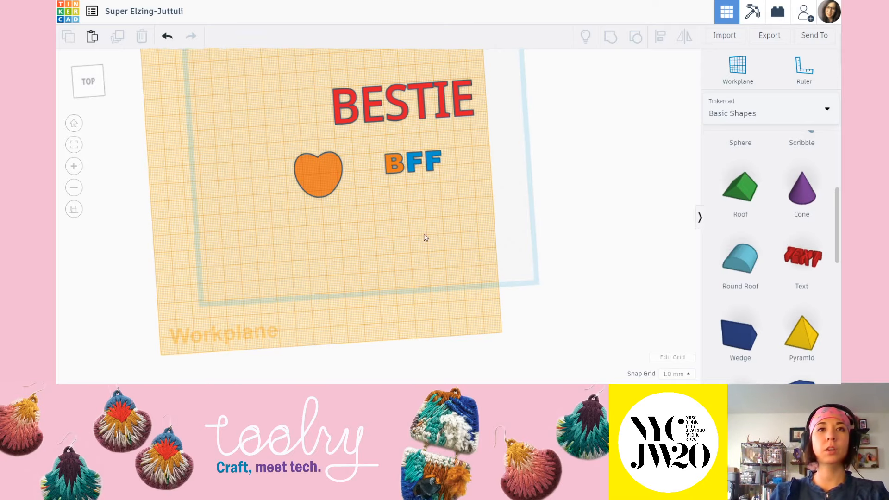
Step: Move the BESTIE text slightly up and left, and delete the separate B, F and F letters beside the heart
right_click_drag(423, 236, 452, 209)
scroll(440, 204, "up", 4)
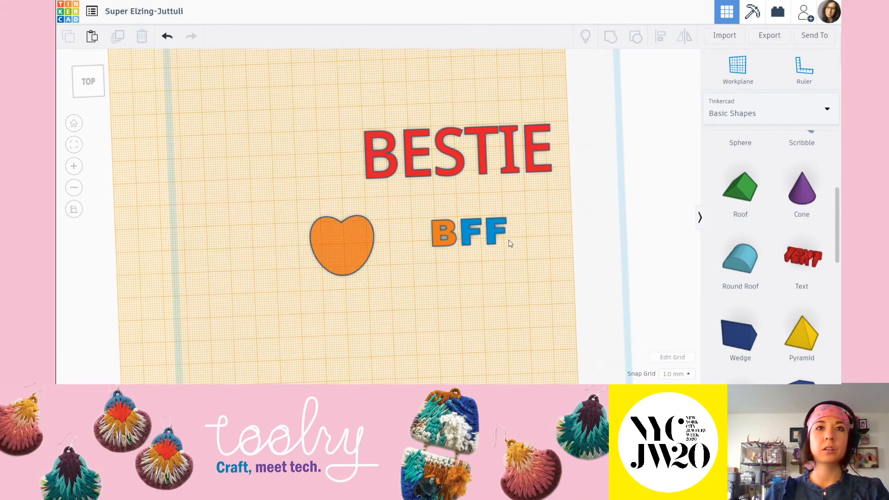
scroll(511, 244, "up", 2)
right_click_drag(574, 268, 460, 113)
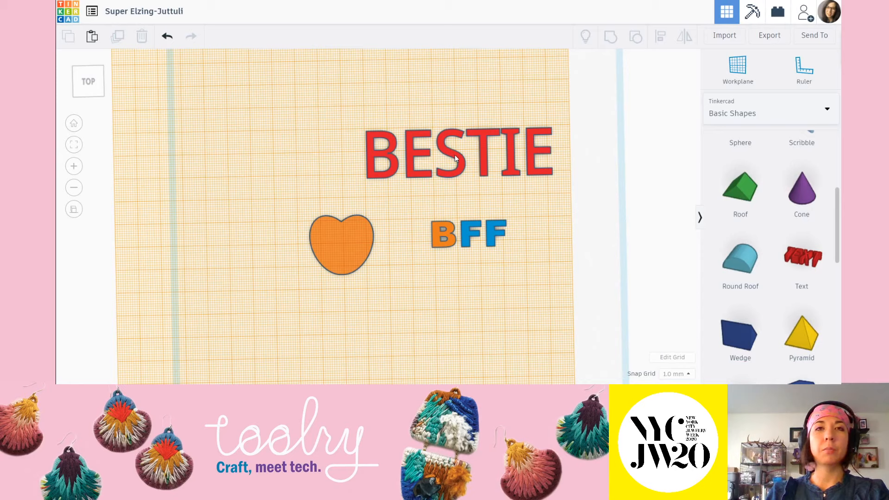
left_click_drag(454, 154, 415, 143)
left_click_drag(417, 200, 530, 278)
key("Delete")
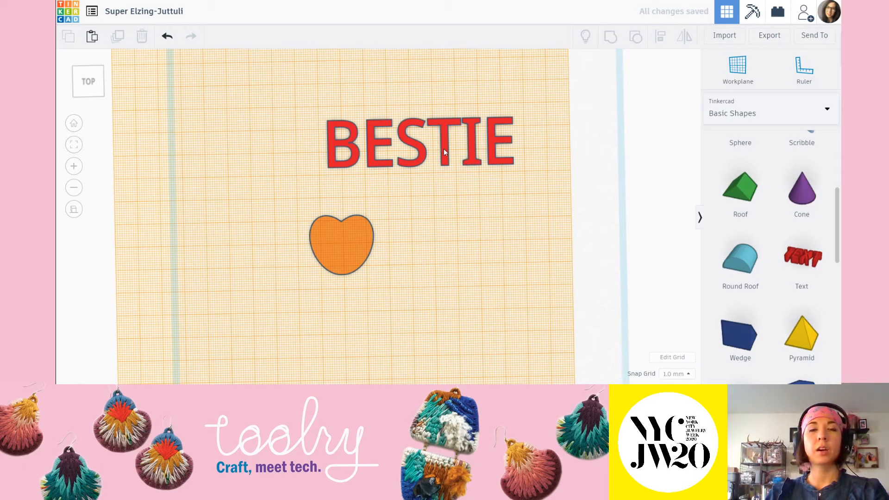
Step: Move the BESTIE text over the heart and view the design straight from the top
left_click_drag(443, 152, 427, 165)
left_click(492, 255)
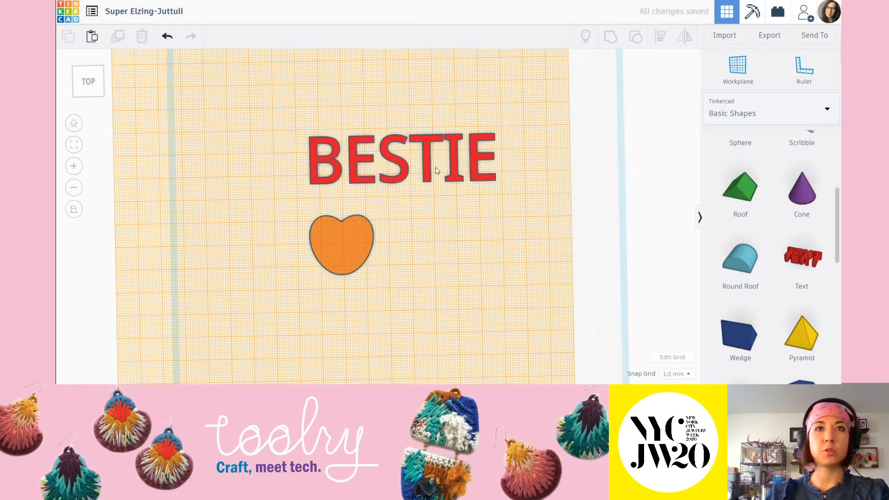
left_click_drag(427, 164, 385, 251)
scroll(357, 250, "up", 3)
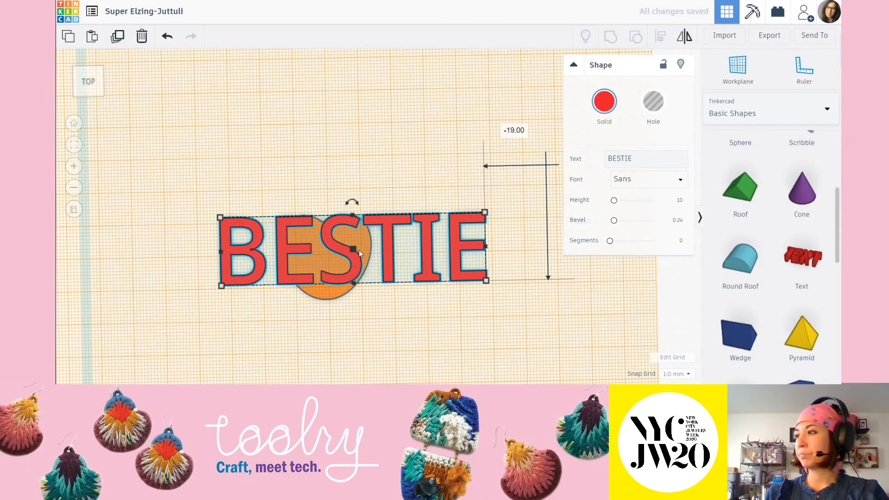
left_click(445, 182)
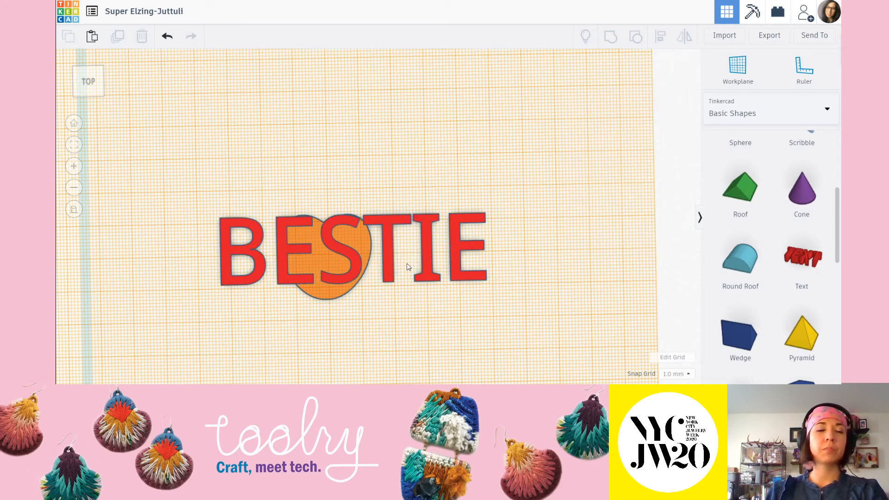
middle_click_drag(407, 264, 430, 224)
left_click(90, 86)
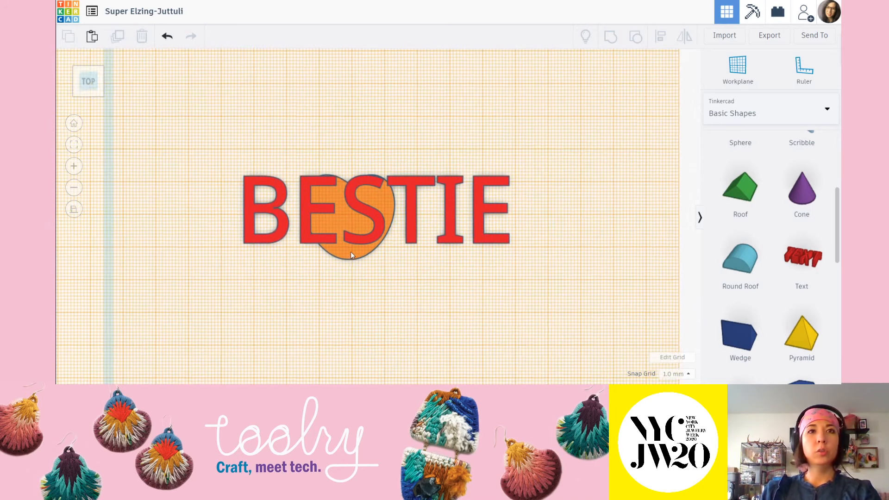
Step: Scale the BESTIE text down proportionally to about 26 by 6.7 mm
left_click(439, 182)
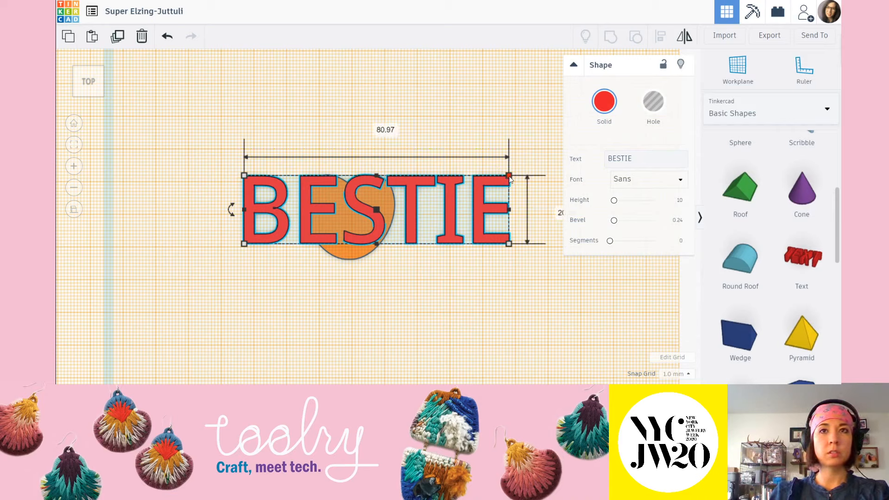
left_click_drag(510, 180, 329, 232)
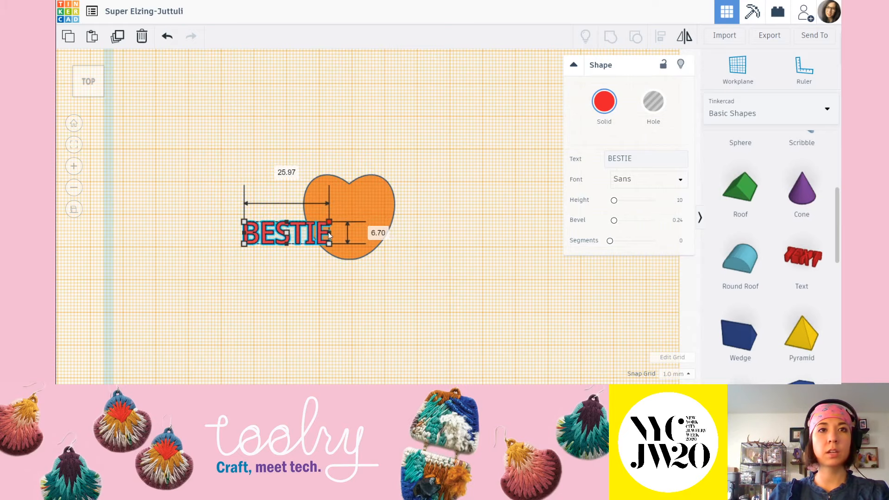
left_click(329, 313)
scroll(341, 241, "up", 3)
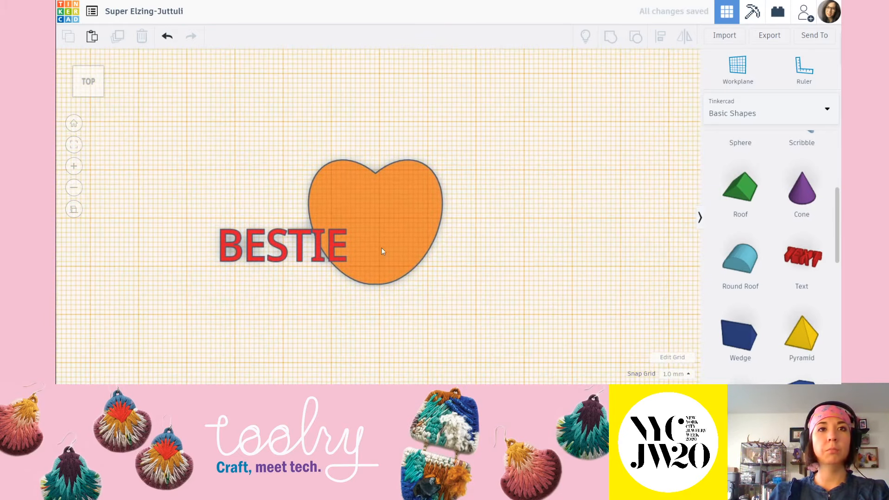
Step: Place the BESTIE text on the heart, shrunk further to fit, and nudge it right and up to centre it
left_click_drag(293, 235, 400, 209)
left_click(504, 218)
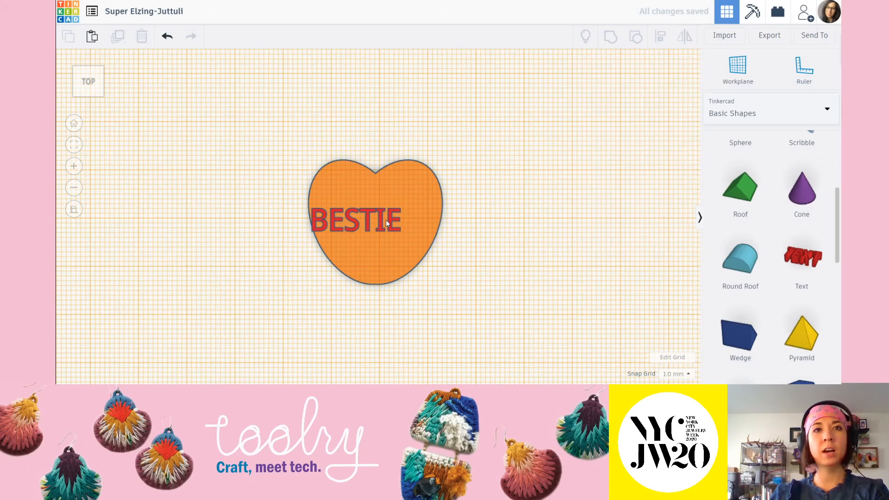
left_click(386, 220)
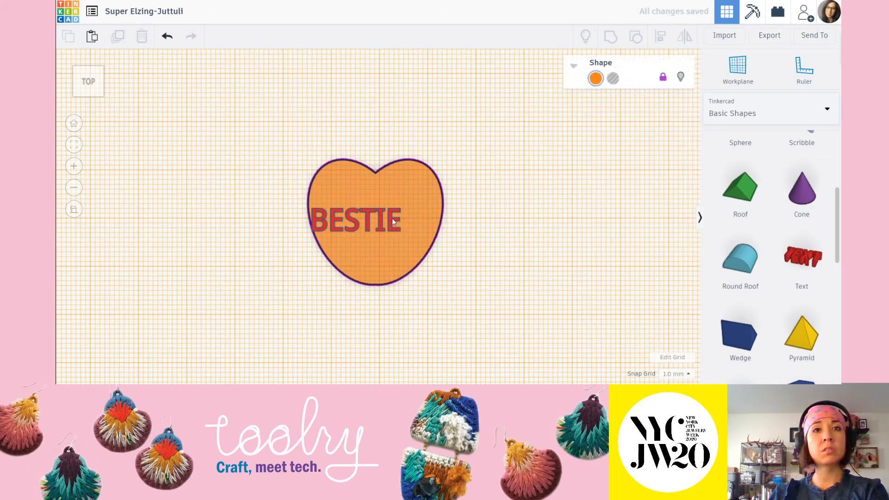
left_click(392, 218)
left_click(495, 224)
left_click(391, 219)
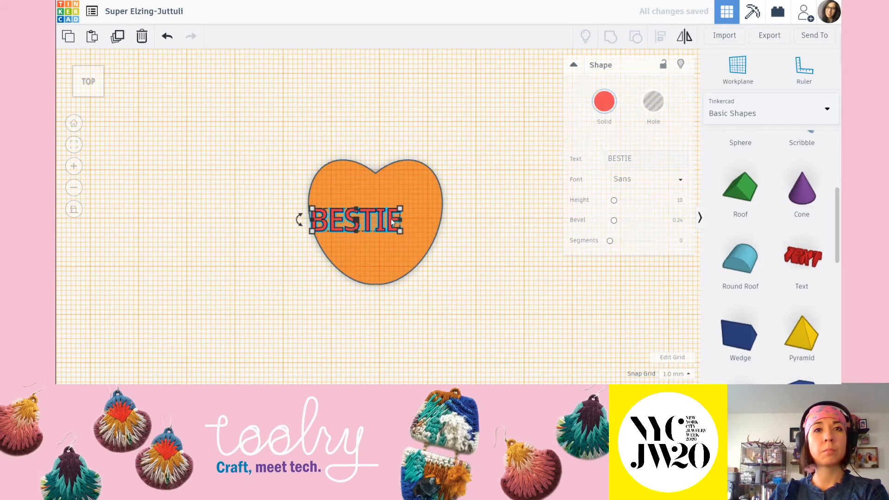
key("Right")
key("Right")
key("Right")
key("Up")
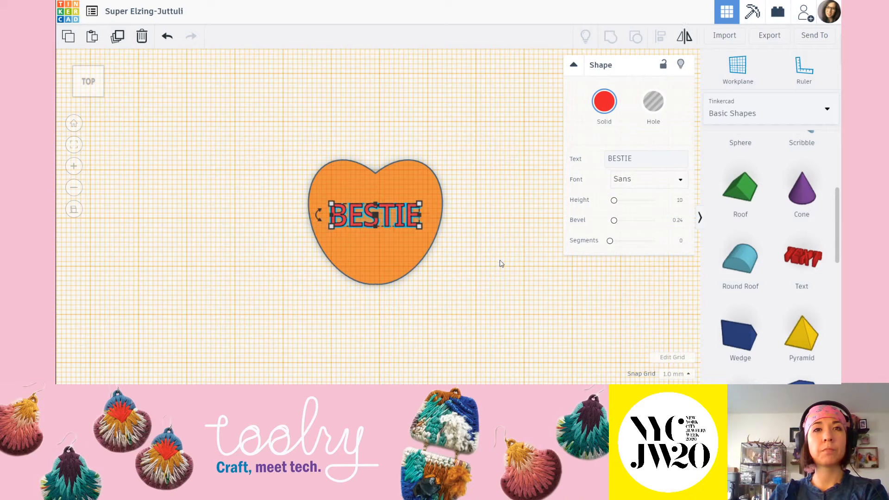
left_click(493, 284)
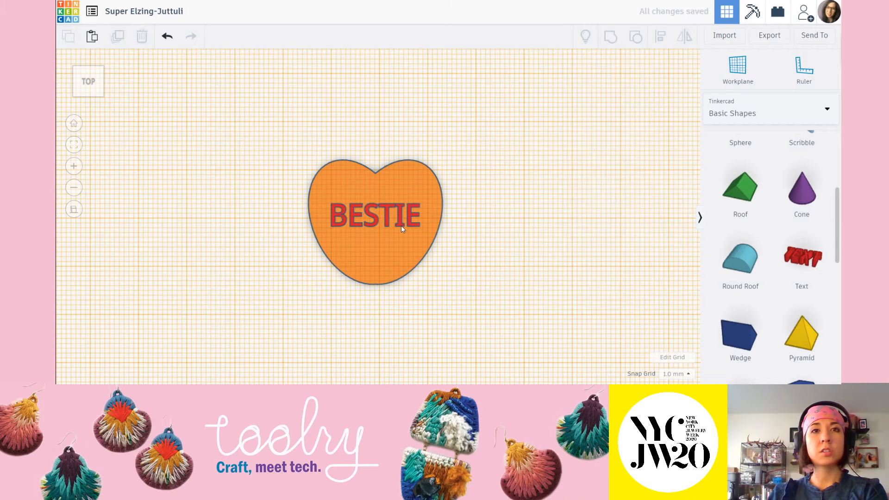
Step: Enlarge the BESTIE text proportionally to about 20.25 by 5.22 mm, keeping it centred on the heart
left_click(388, 206)
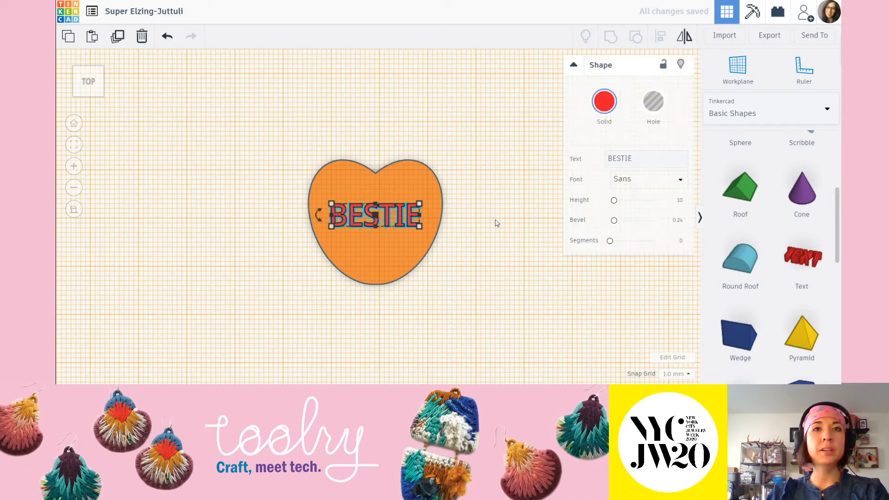
left_click(494, 252)
left_click(374, 219)
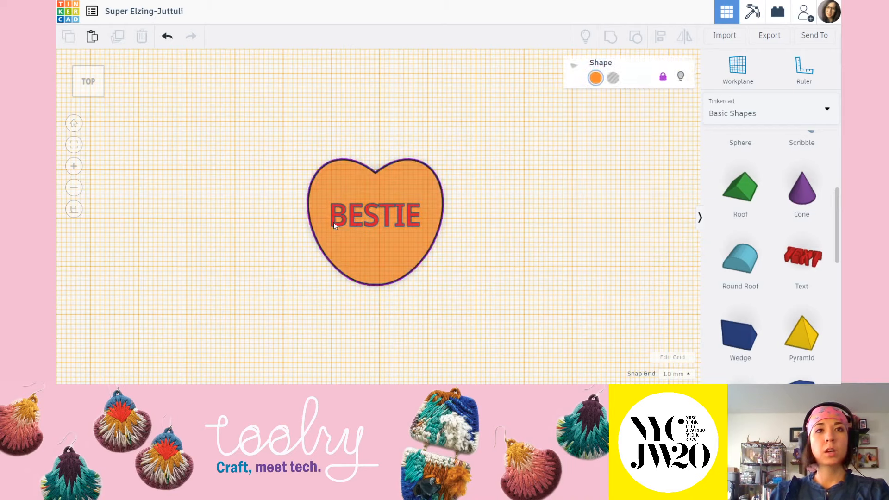
left_click(485, 160)
left_click(373, 206)
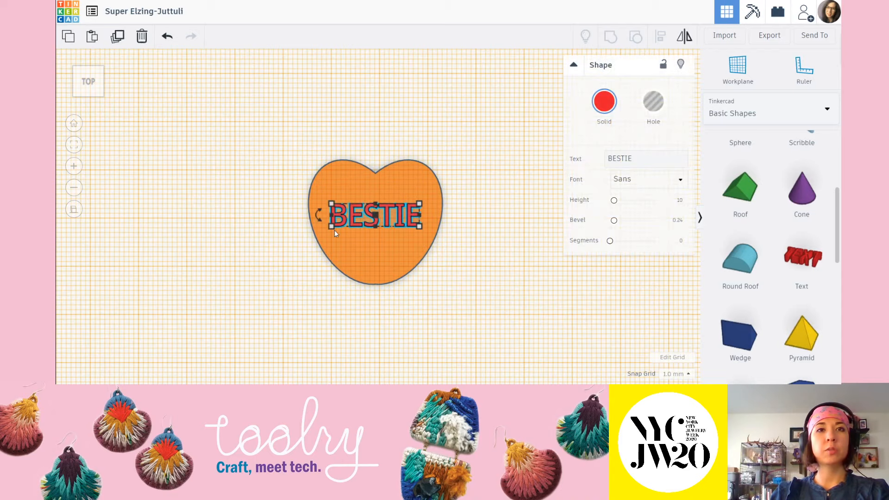
left_click_drag(331, 226, 330, 230)
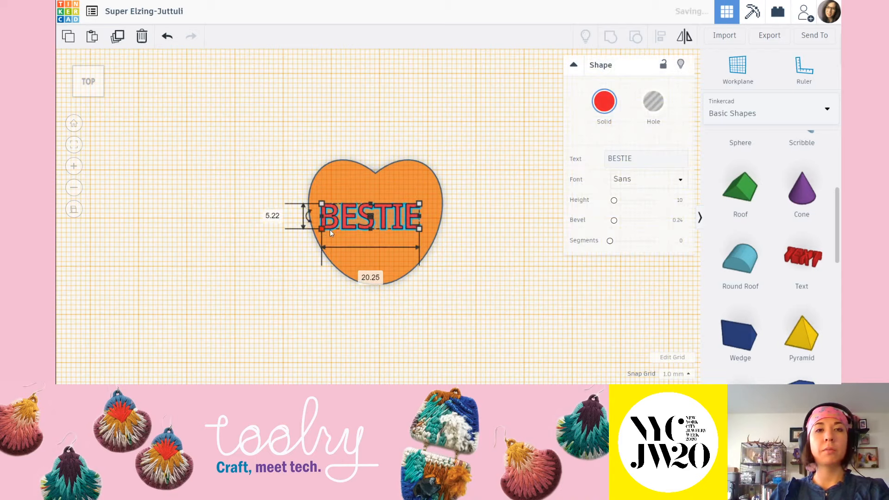
left_click(507, 277)
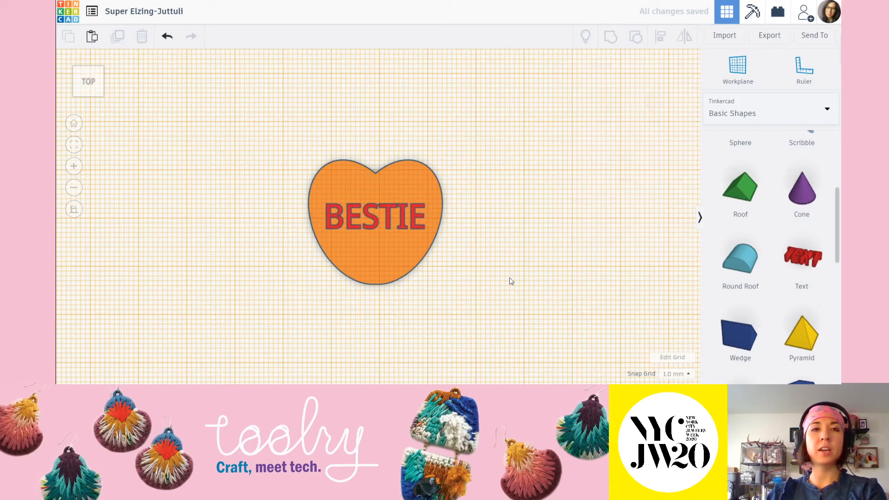
Step: Change the BESTIE text's font to Sans Mono
scroll(398, 218, "up", 5)
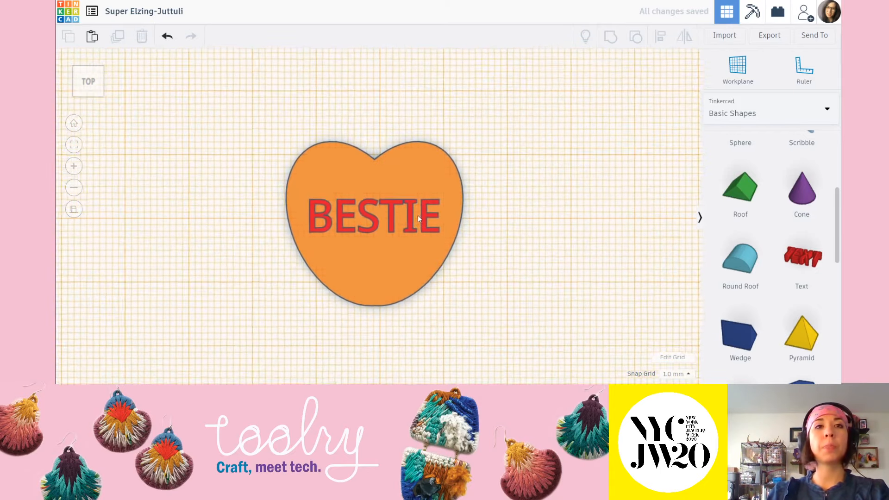
scroll(412, 217, "up", 4)
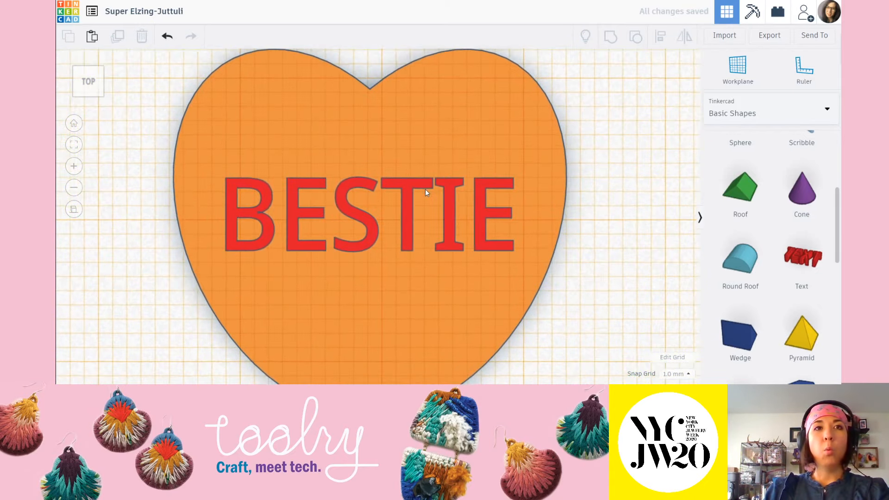
scroll(461, 176, "up", 4)
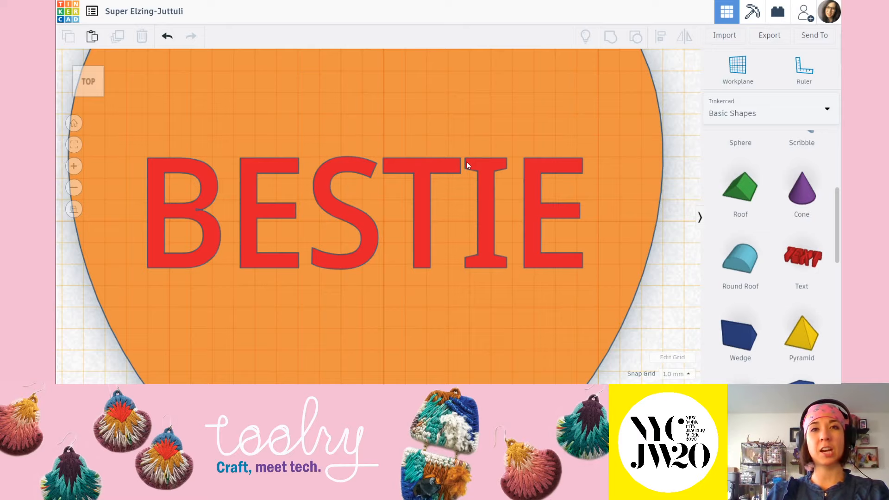
scroll(465, 162, "down", 5)
left_click(443, 189)
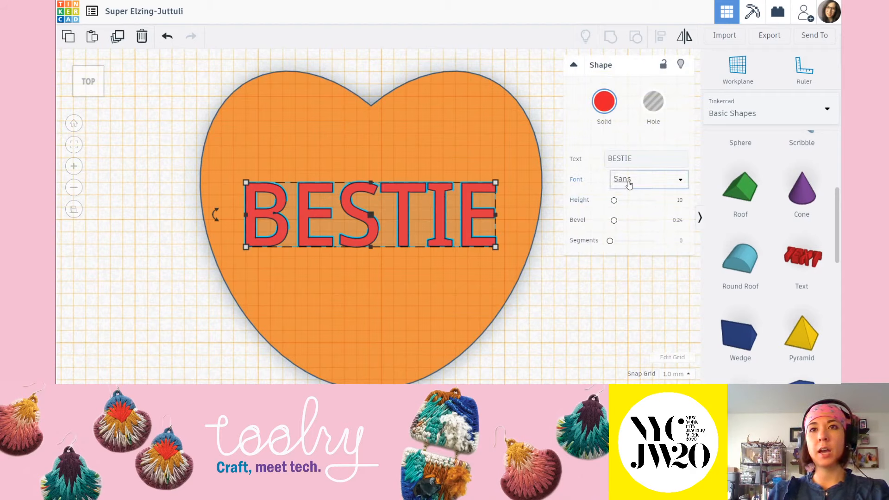
left_click(672, 183)
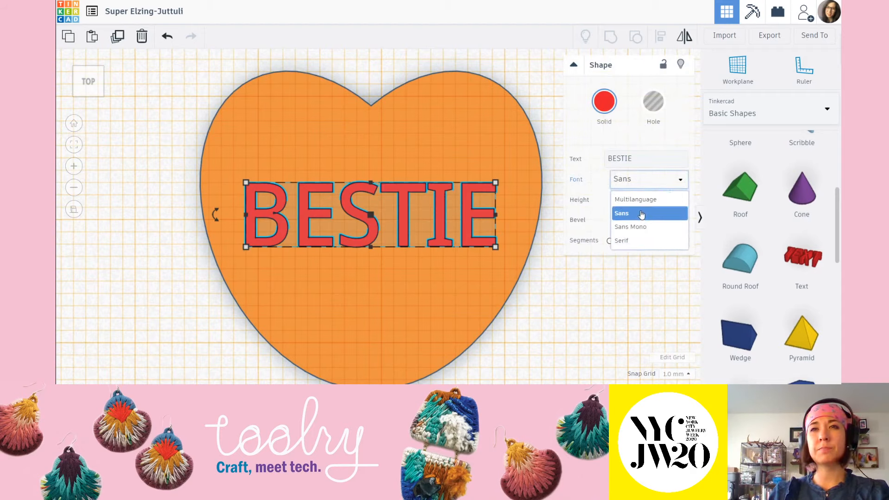
left_click(638, 228)
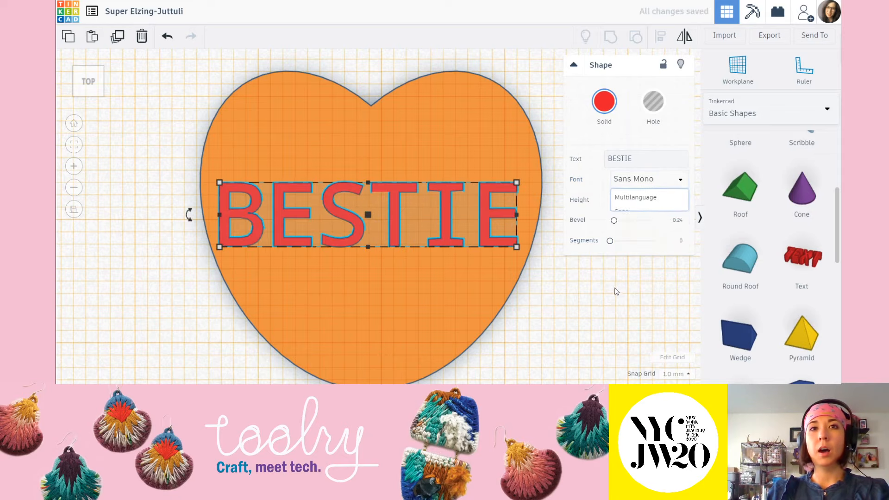
left_click(615, 292)
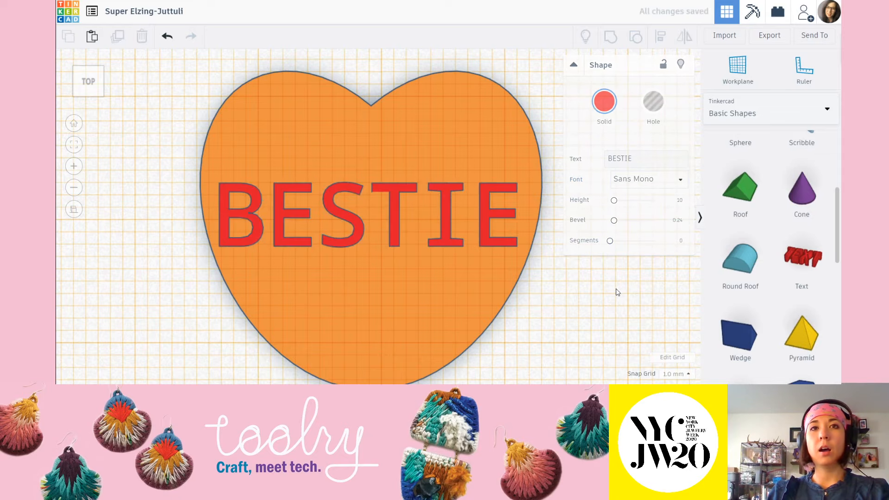
Step: Move the BESTIE text about 1 mm to the right on the heart
left_click(487, 184)
scroll(487, 185, "down", 2)
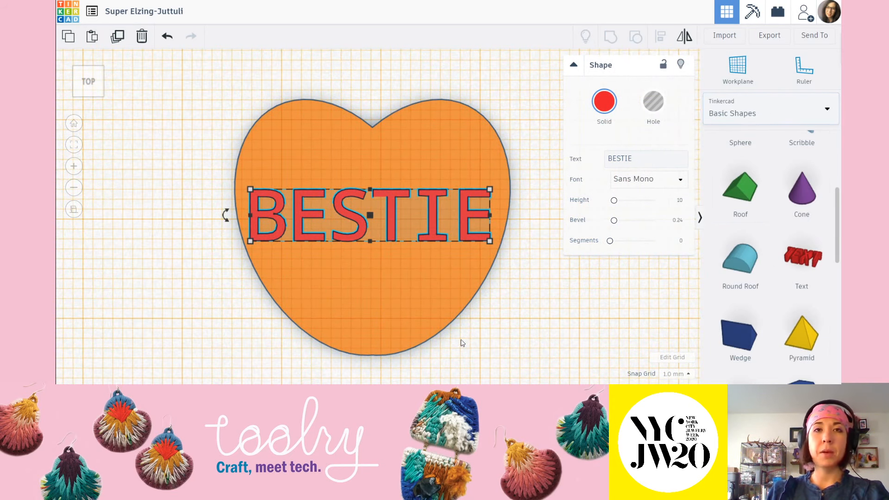
left_click(557, 354)
left_click(357, 221)
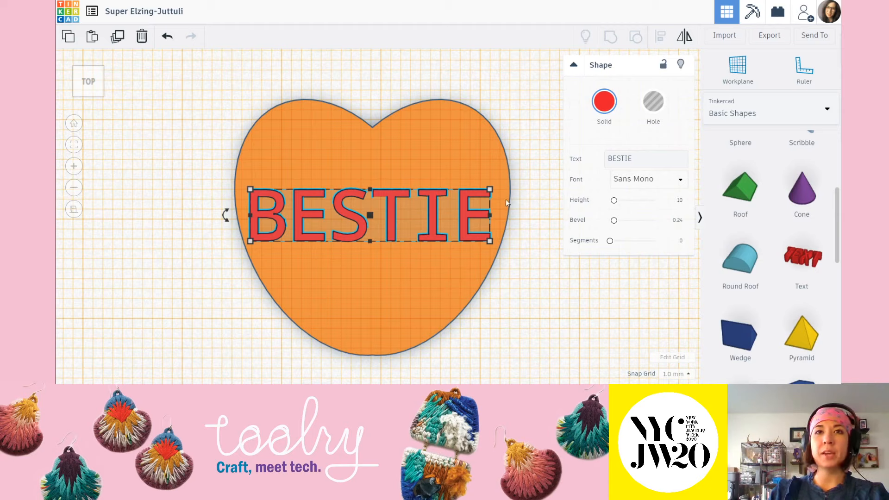
left_click(551, 268)
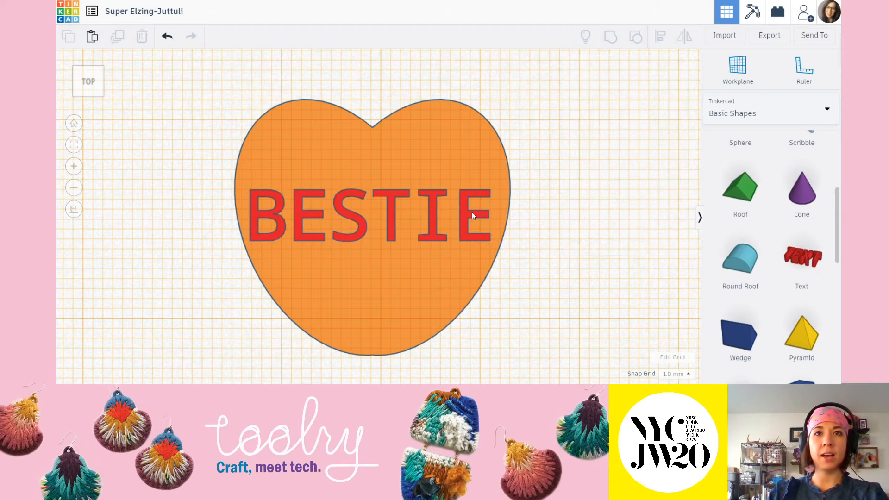
left_click_drag(471, 212, 481, 212)
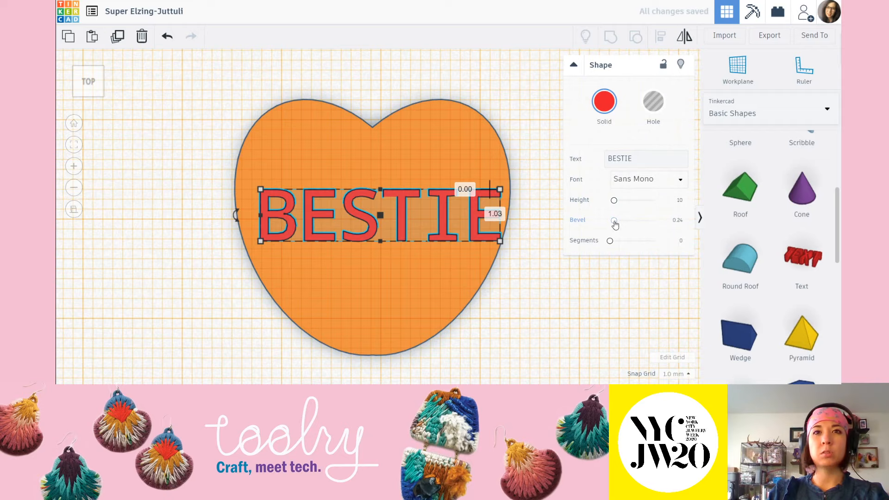
Step: Set the BESTIE text's bevel to 0.76 and move the text slightly up on the heart
left_click_drag(616, 223, 624, 223)
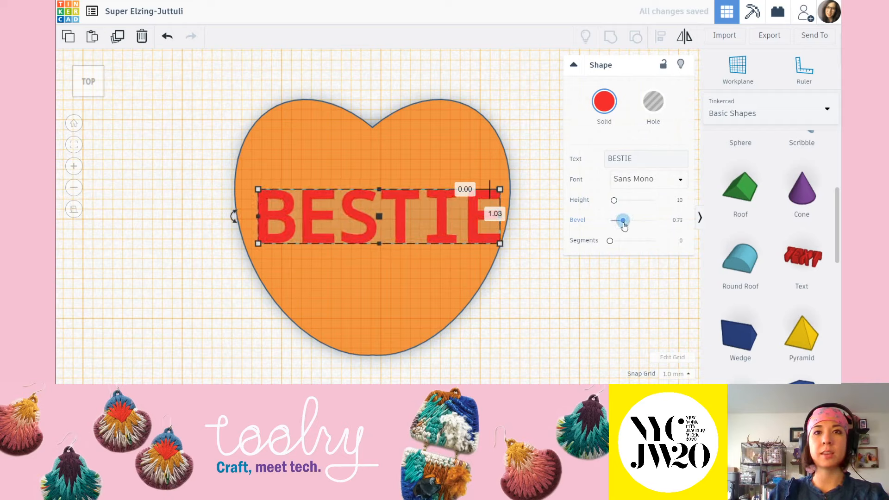
left_click(562, 331)
left_click_drag(471, 213, 471, 202)
left_click(501, 180)
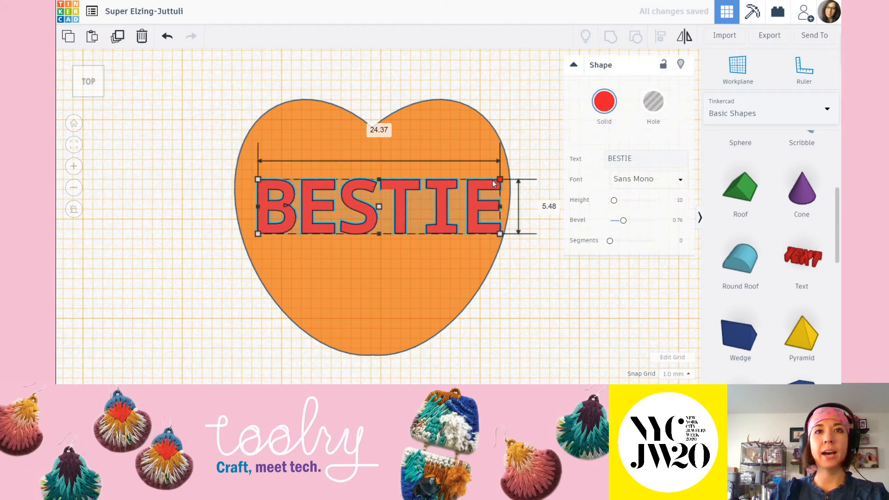
Step: Shrink the BESTIE text slightly and proportionally so that it sits inside the heart's outline
mouse_move(500, 234)
left_mouse_down()
mouse_move(479, 227)
mouse_move(488, 233)
left_mouse_up()
key("Escape")
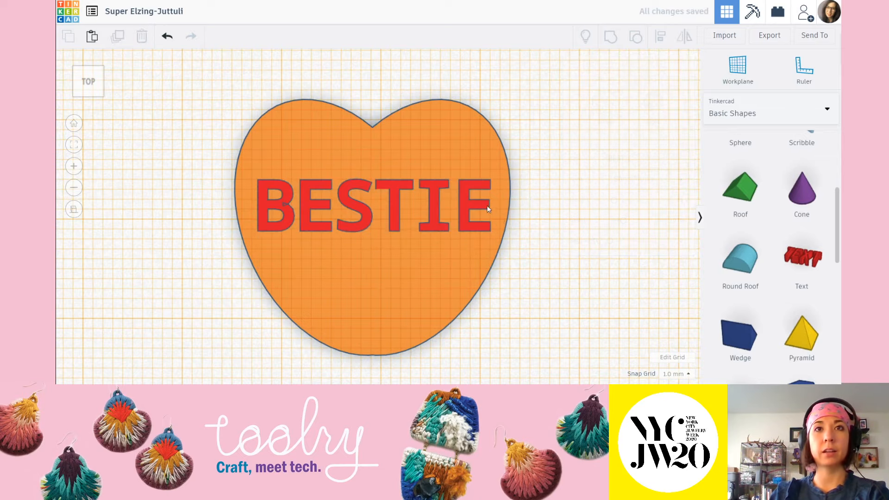
scroll(487, 204, "up", 3)
scroll(430, 172, "up", 2)
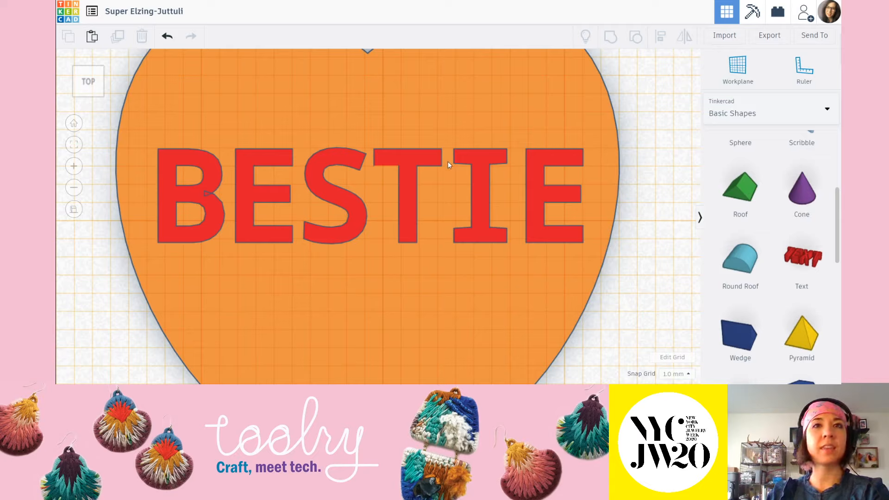
scroll(473, 191, "down", 5)
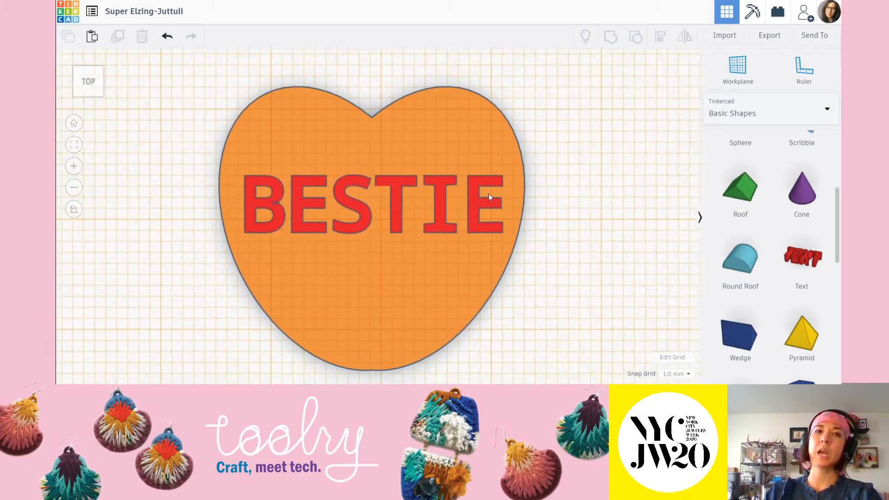
scroll(338, 225, "up", 3)
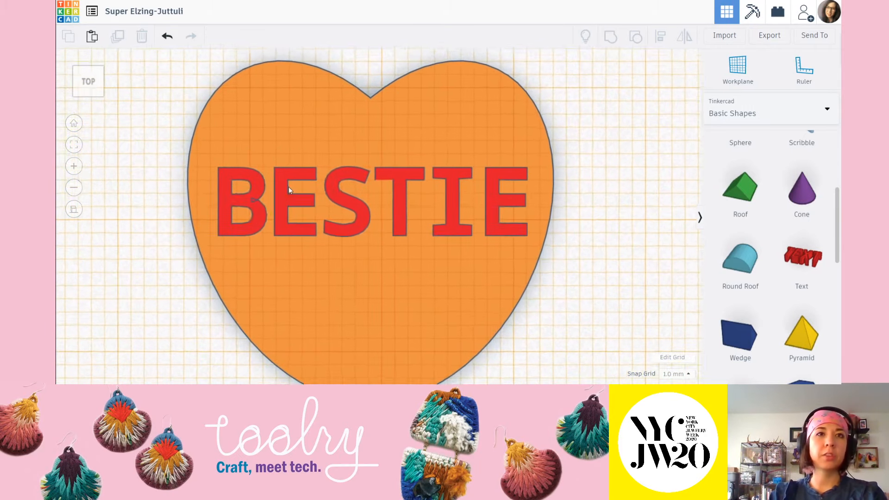
scroll(496, 224, "down", 3)
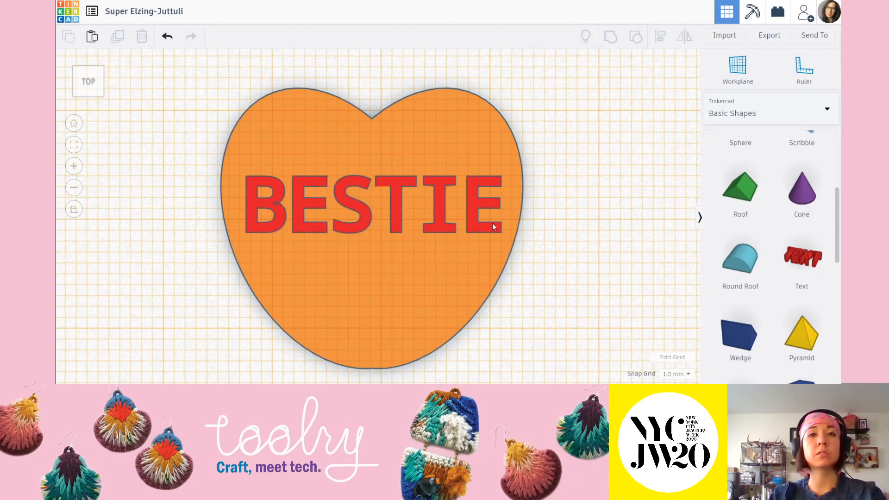
scroll(492, 223, "down", 2)
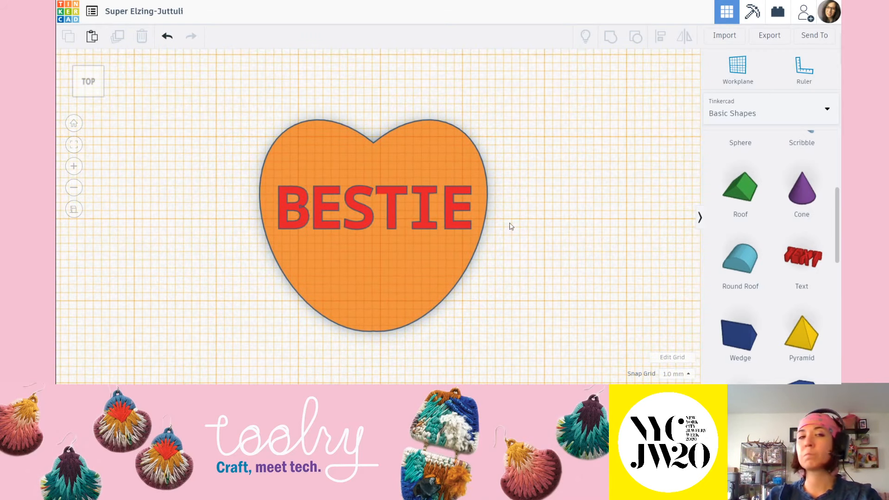
scroll(532, 250, "down", 2)
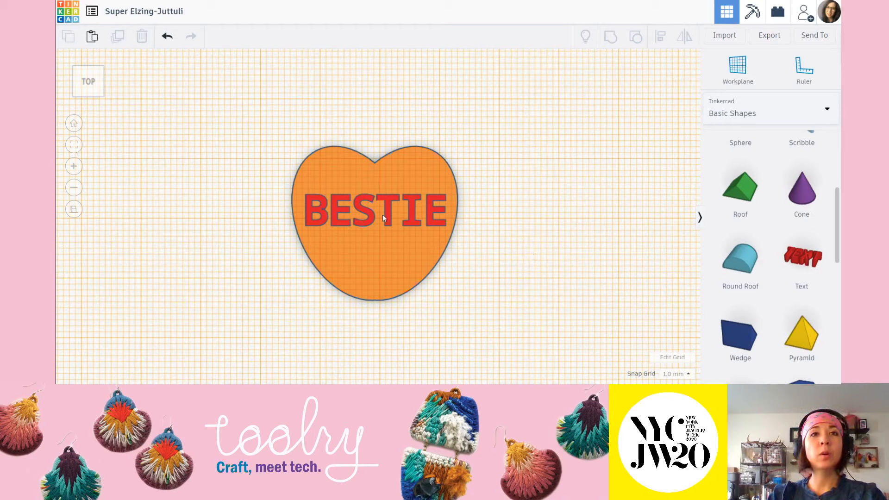
left_click(389, 205)
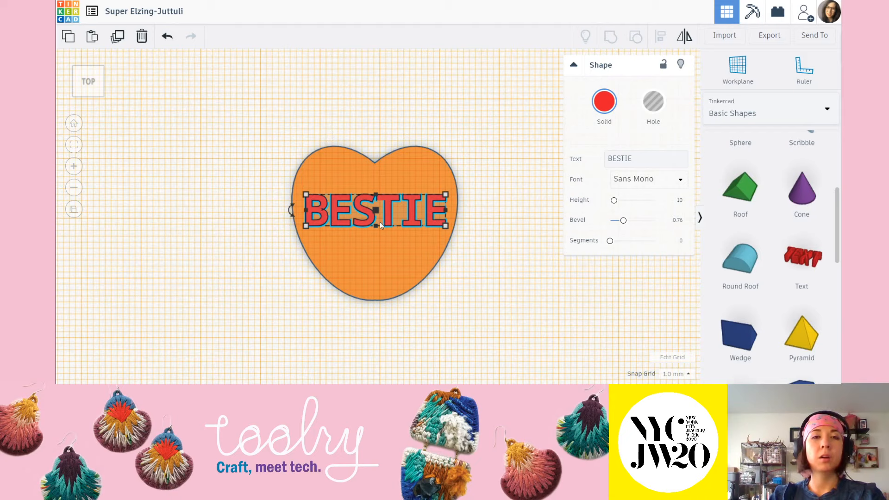
left_click(280, 108)
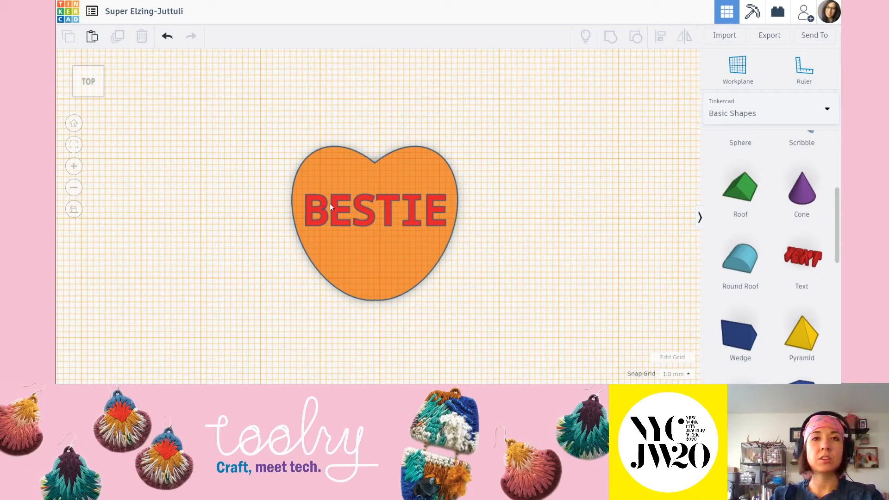
left_click_drag(223, 93, 546, 345)
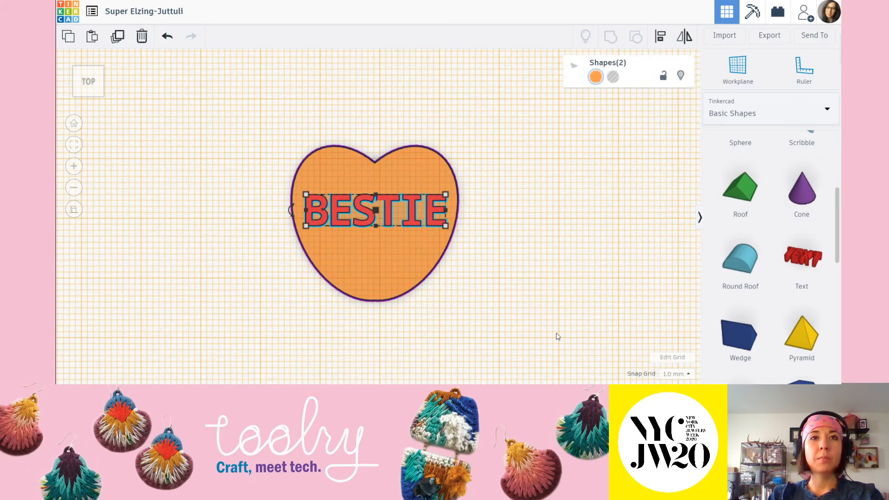
left_click(568, 298)
left_click(388, 201)
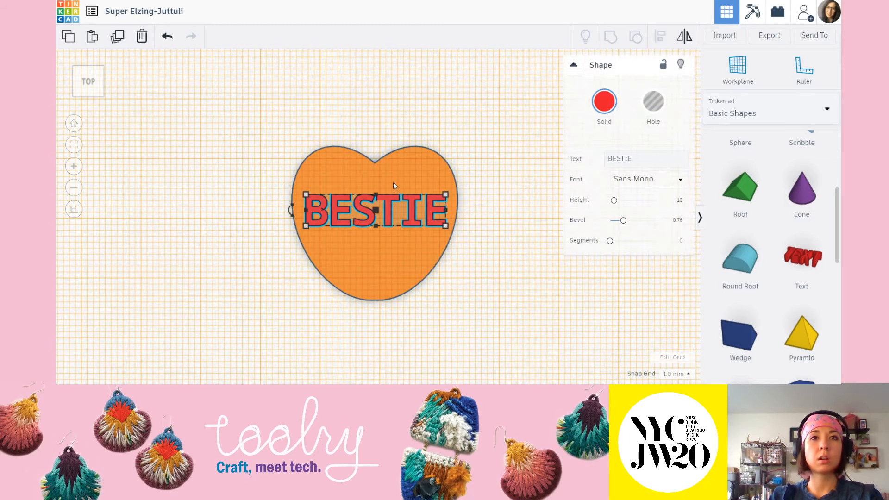
left_click(409, 165, "shift")
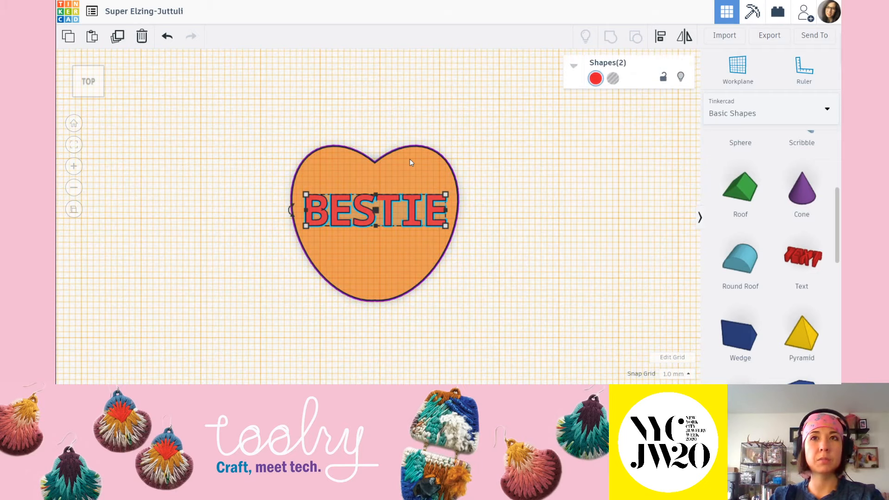
left_click(661, 40)
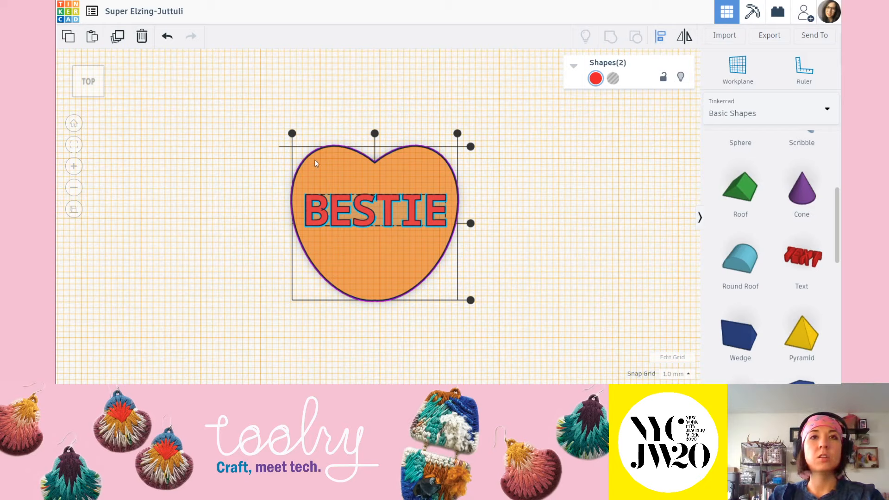
left_click(514, 223)
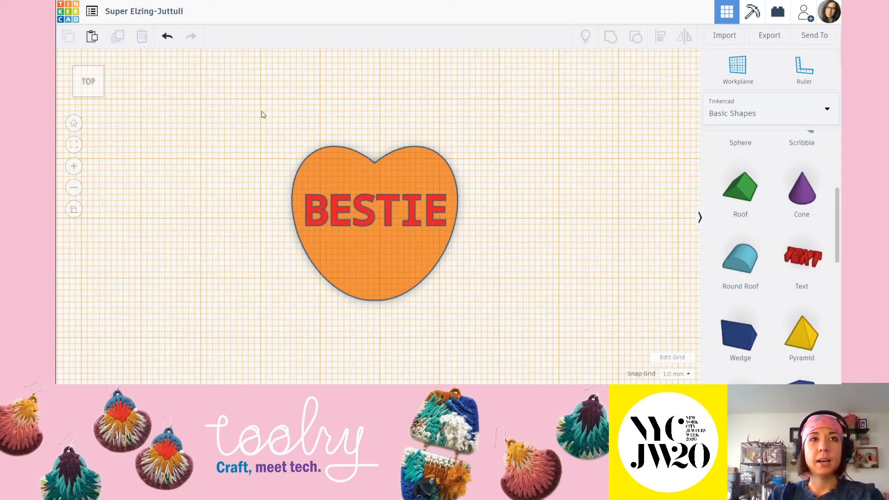
Step: Try to align the BESTIE text with the heart's horizontal centre
left_click_drag(235, 94, 456, 268)
left_click_drag(529, 346, 527, 347)
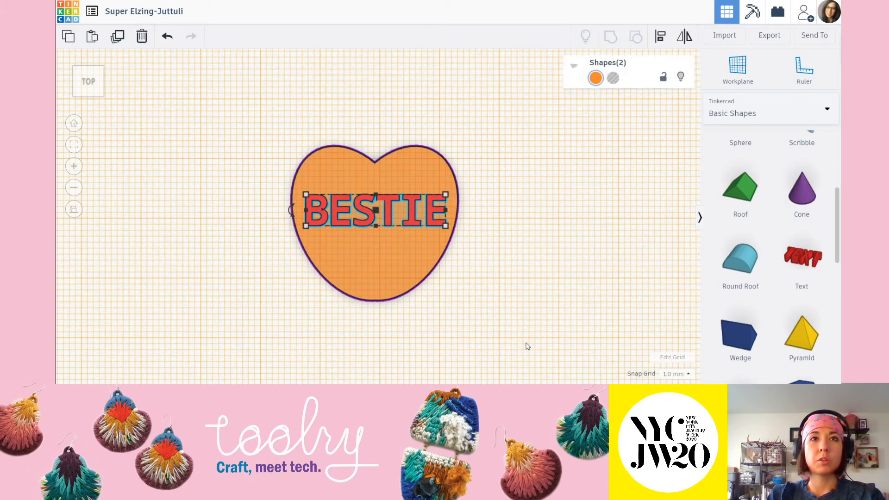
left_click(657, 41)
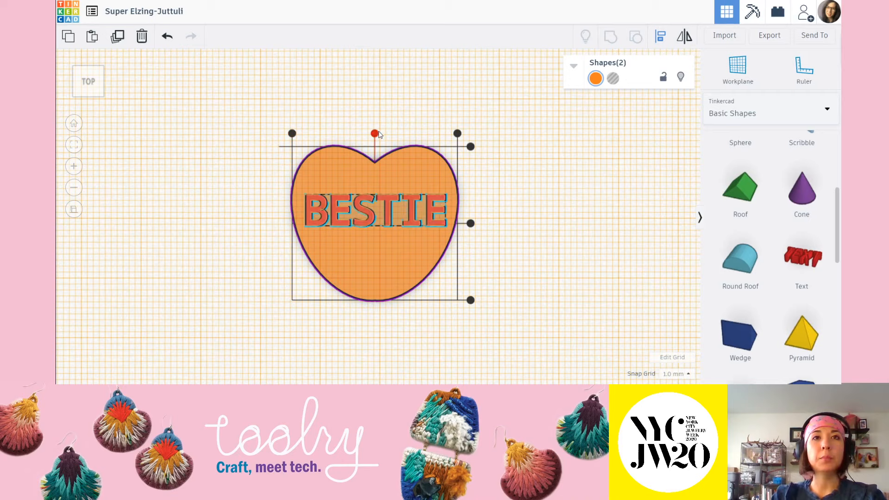
left_click(374, 133)
left_click(410, 103)
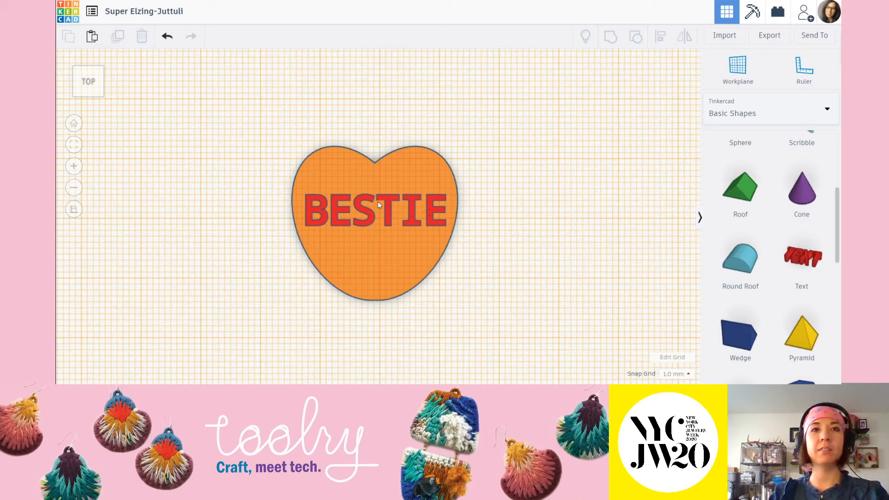
Step: Align the BESTIE text with the heart's centre in both directions and undo the vertical alignment
left_click_drag(242, 103, 541, 276)
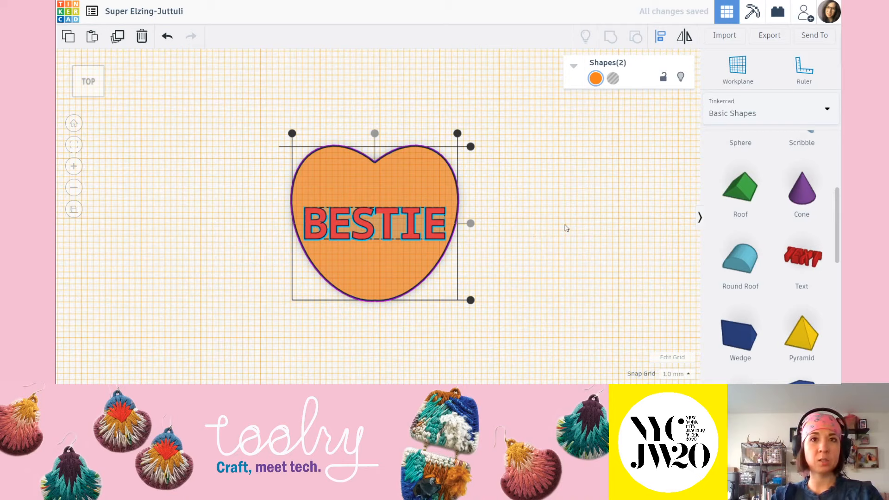
key("ctrl+z")
left_click(566, 229)
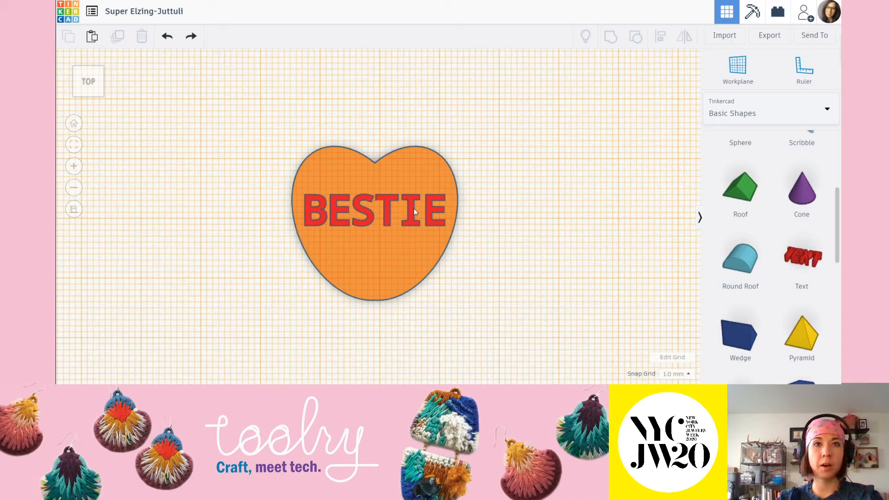
Step: Undo the recent alignment, size, bevel, position and font changes of the BESTIE text
key("ctrl+z")
key("ctrl+z")
key("ctrl+z")
key("ctrl+z")
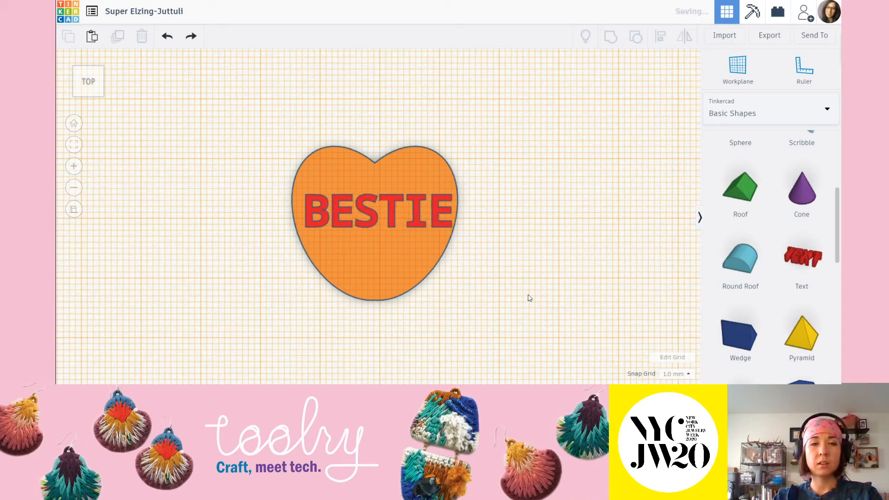
key("ctrl+y")
key("ctrl+y")
key("ctrl+y")
key("ctrl+y")
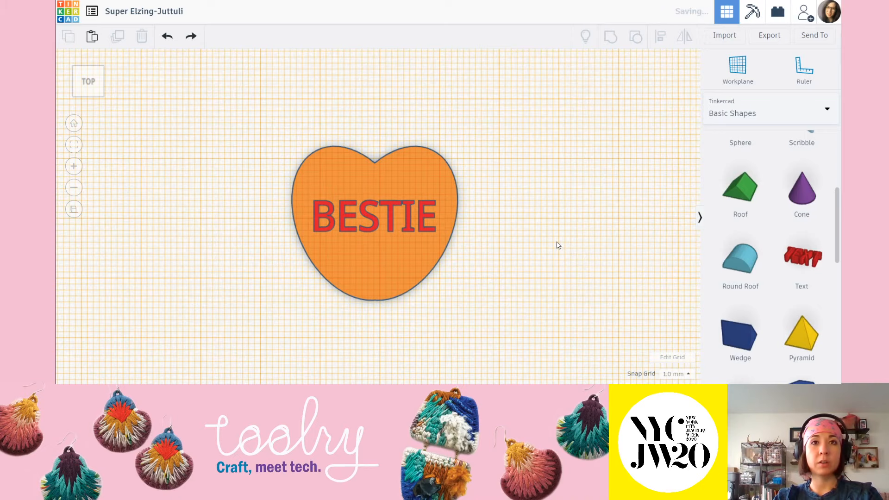
key("ctrl+y")
key("ctrl+y")
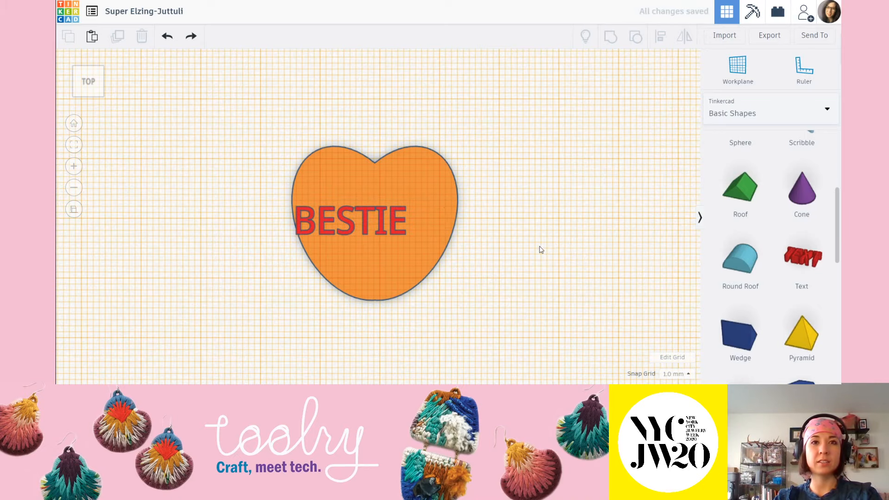
Step: Redo the BESTIE text's changes up to the Sans Mono font with the 0.24 bevel
scroll(421, 198, "down", 2)
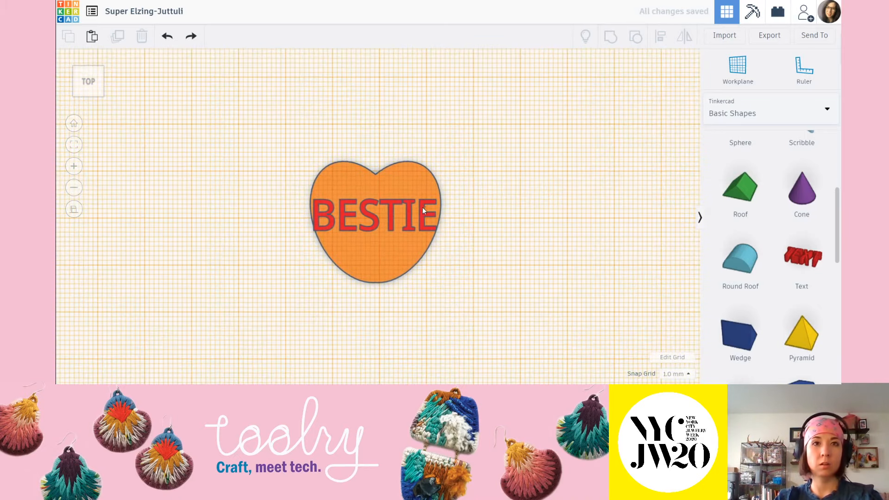
left_click(194, 37)
left_click(193, 37)
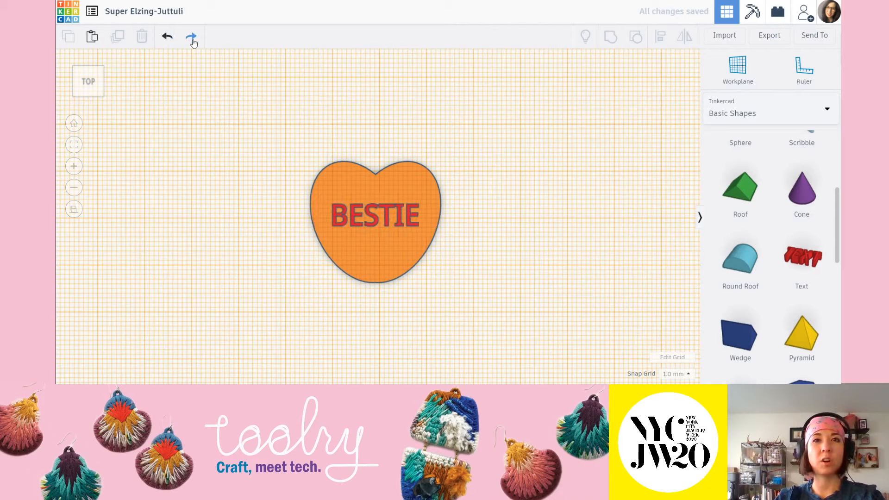
left_click(194, 38)
left_click(194, 40)
left_click(193, 41)
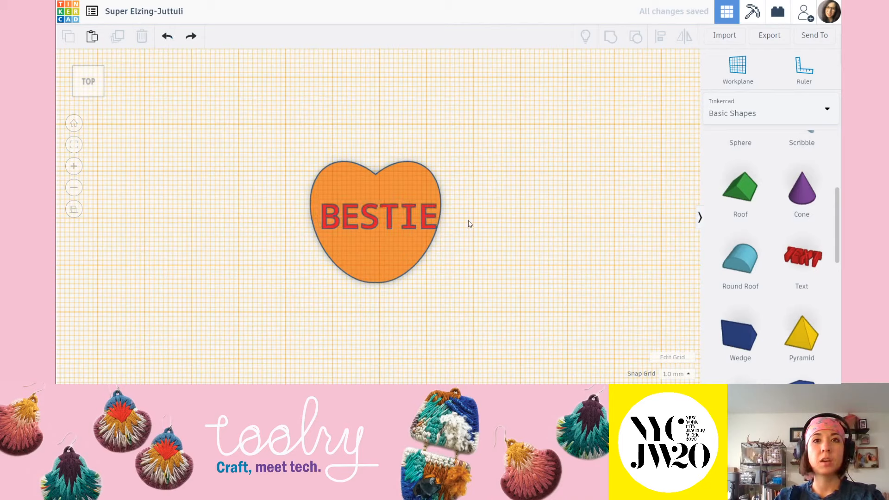
Step: Enlarge the BESTIE text proportionally to about 79.51 mm wide and move it above the heart
left_click(424, 212)
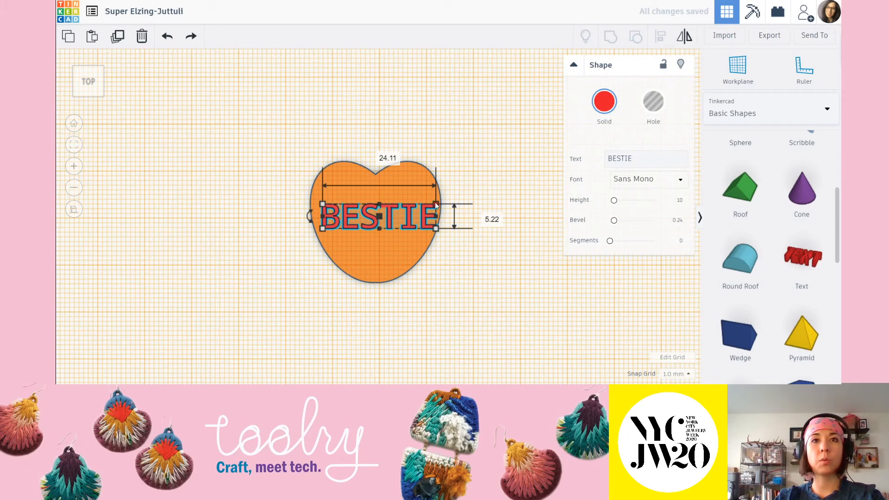
left_click_drag(435, 201, 433, 146, "shift")
left_click(482, 125)
middle_click_drag(540, 165, 468, 214)
left_click_drag(469, 214, 449, 110)
left_click(474, 271)
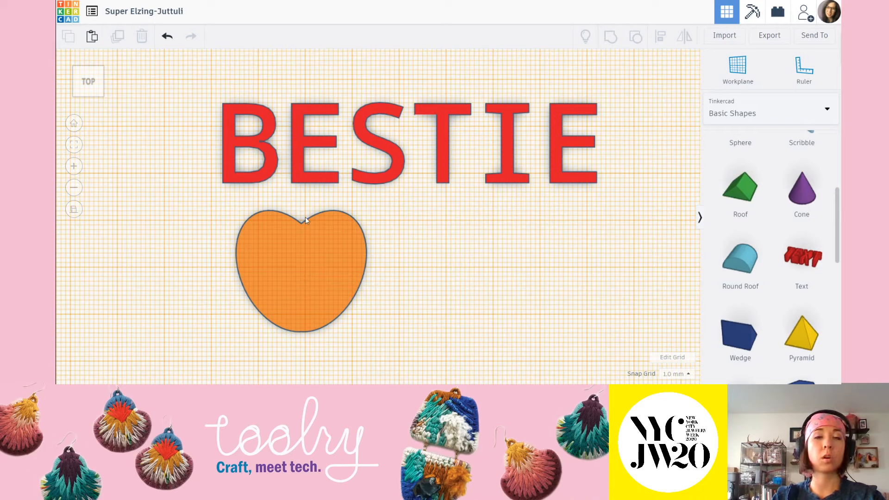
Step: Move the BESTIE text about 18.5 mm left and 4 mm down, and shrink it proportionally to 28.00 by 6.07 mm
left_click(444, 113)
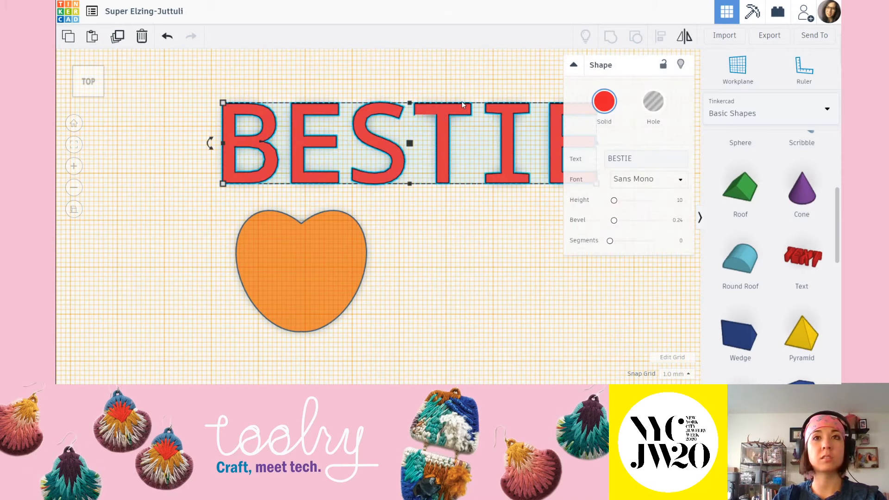
left_click_drag(377, 109, 290, 128)
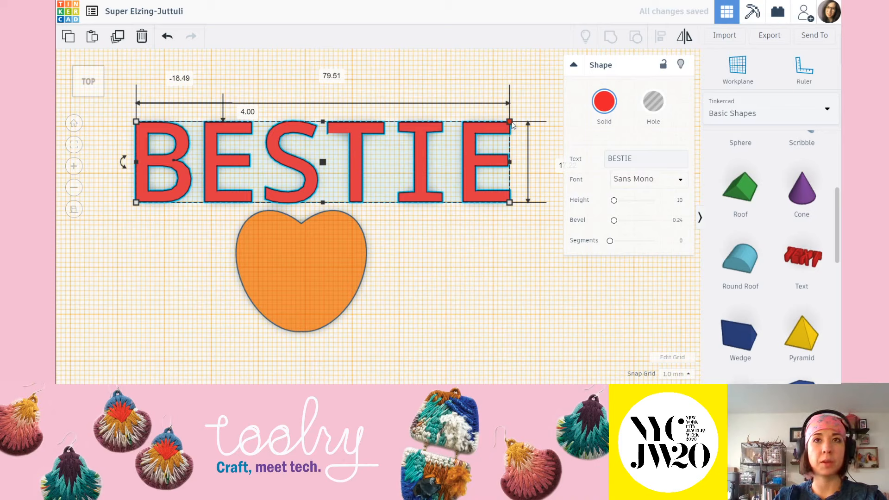
left_click_drag(512, 125, 269, 196, "shift")
left_click(405, 175)
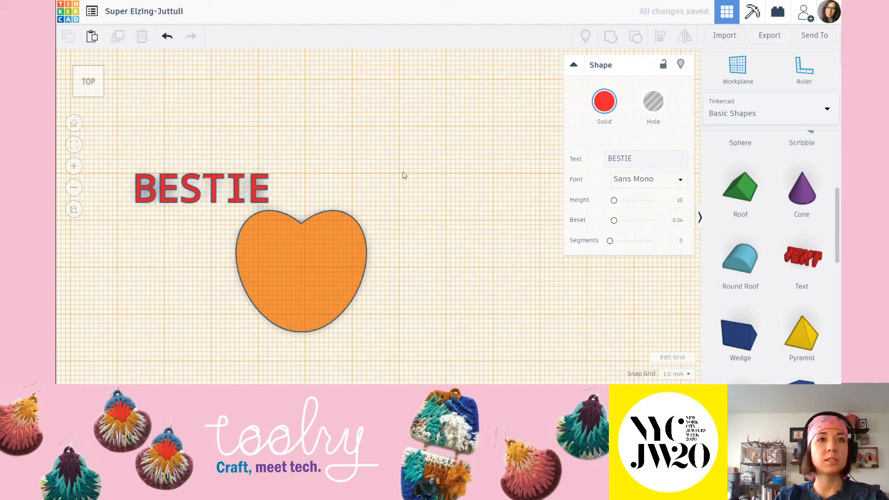
Step: Move the BESTIE text from above the heart onto the heart's upper half
left_click(257, 184)
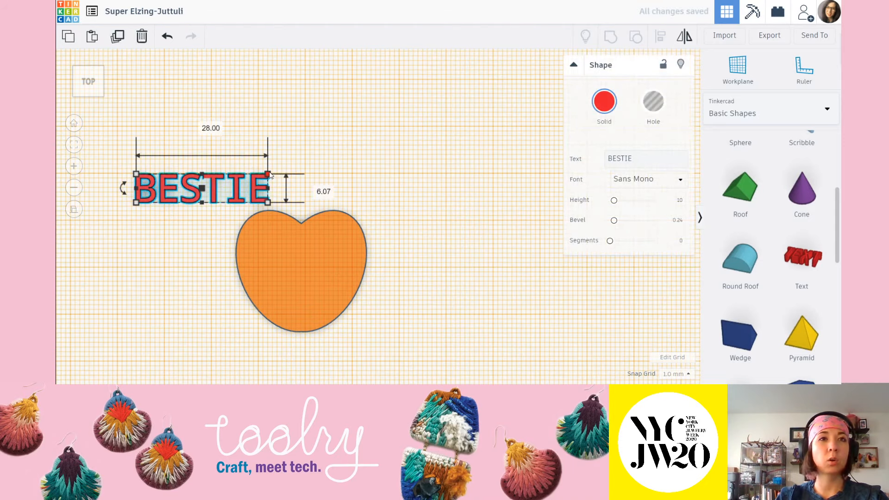
key("ctrl+z")
left_click_drag(276, 162, 340, 257, "shift")
left_click(337, 153)
scroll(361, 231, "up", 4)
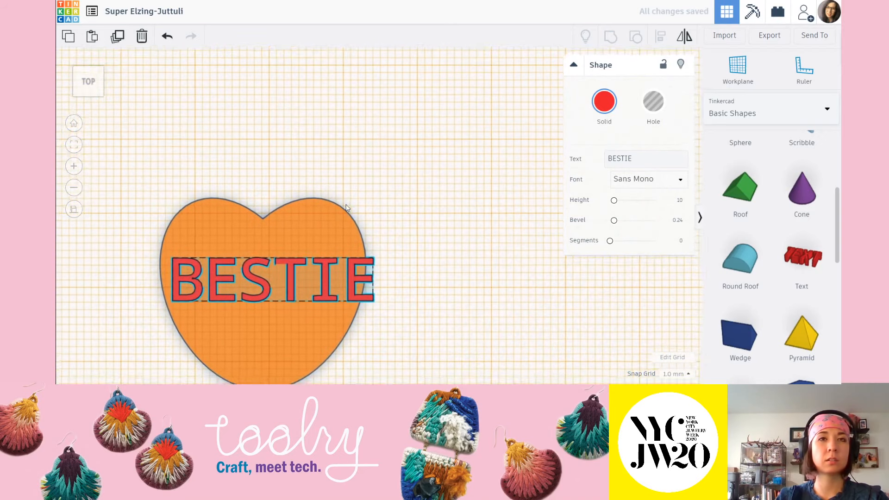
Step: Shrink the BESTIE text proportionally to fit within the heart's outline and move it about 1 mm to the left
middle_click_drag(400, 213, 491, 111)
left_click_drag(464, 153, 426, 166, "shift")
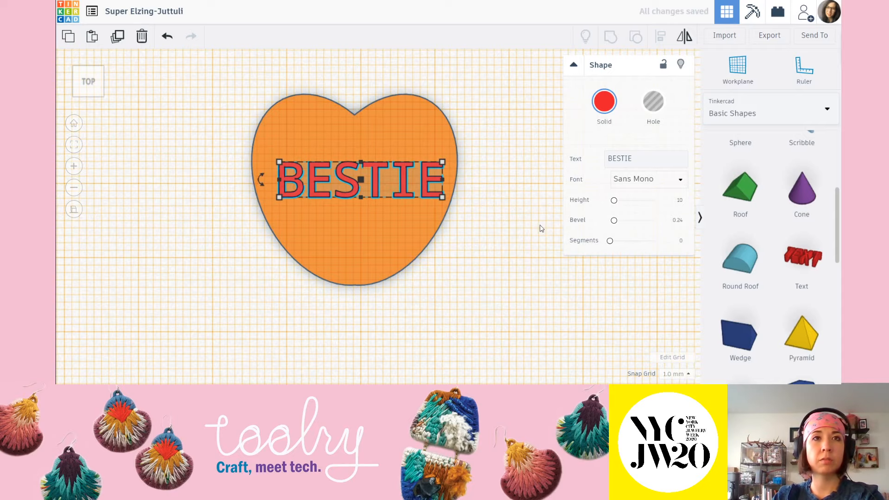
left_click(540, 251)
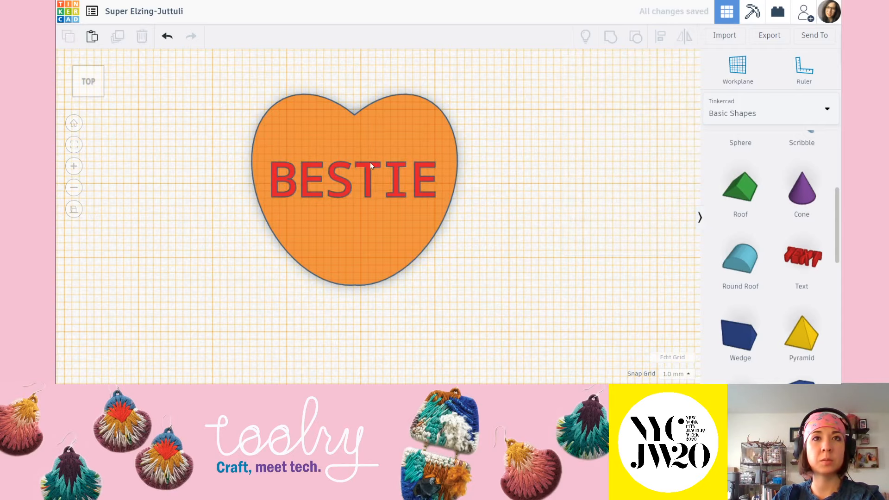
scroll(395, 165, "up", 5)
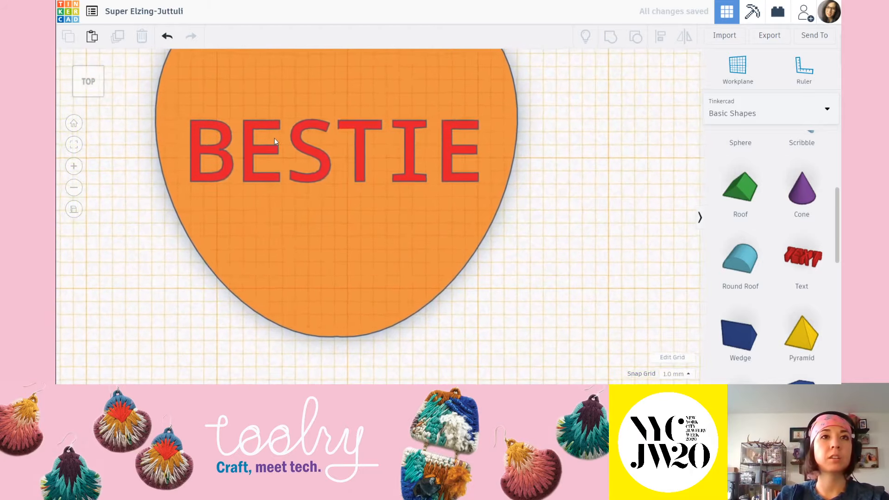
Step: Align the BESTIE text with the heart so it is centred across the heart's width
scroll(401, 208, "down", 3)
scroll(392, 207, "up", 4)
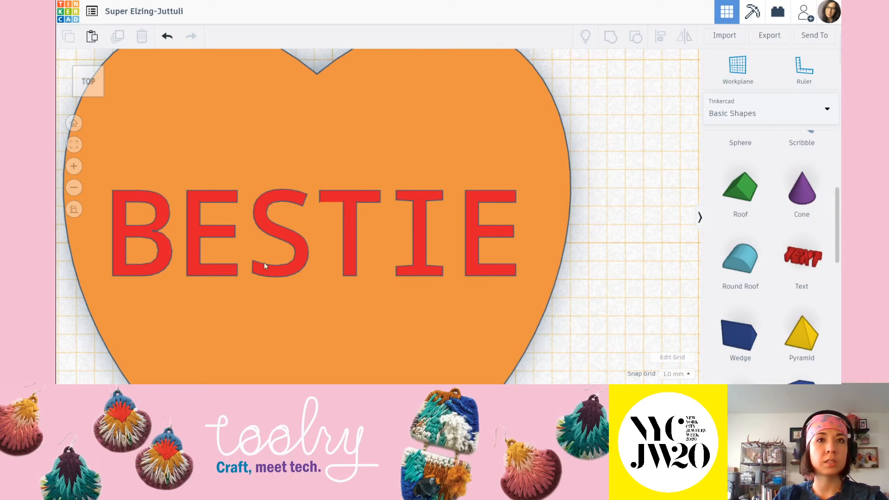
scroll(297, 247, "down", 5)
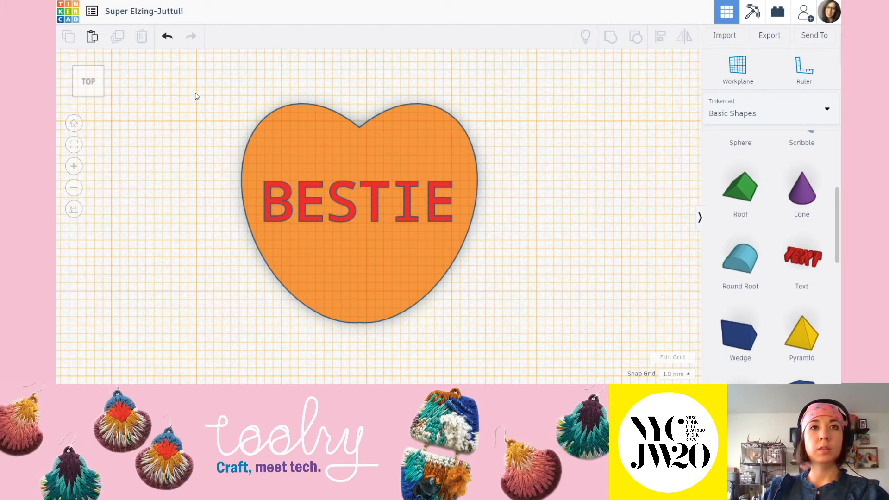
scroll(190, 93, "down", 2)
left_click_drag(195, 83, 523, 349)
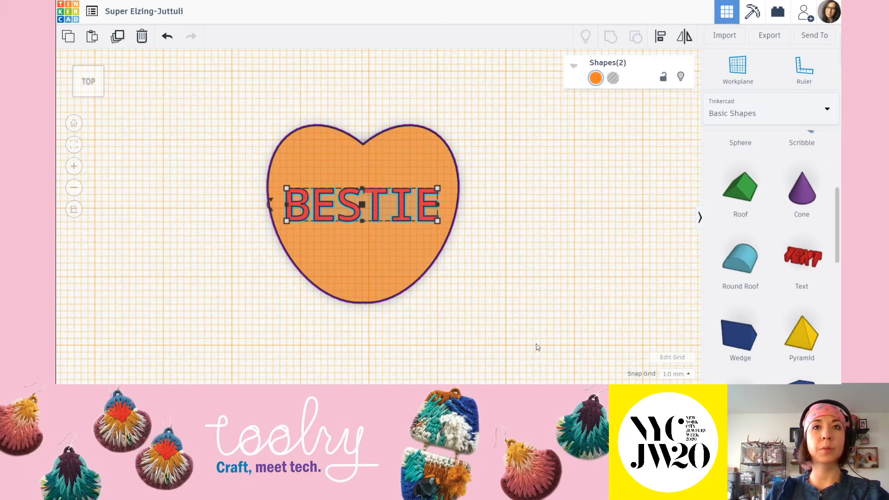
left_click(575, 221)
left_click(430, 154)
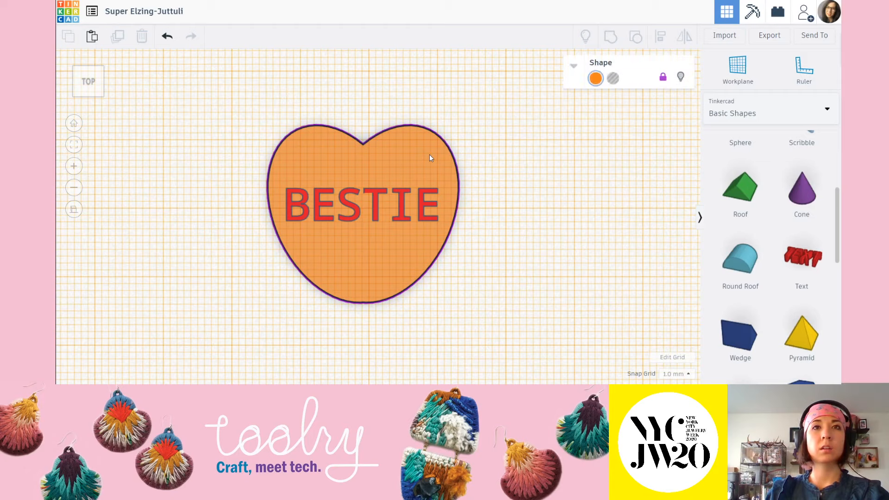
left_click(423, 205, "shift")
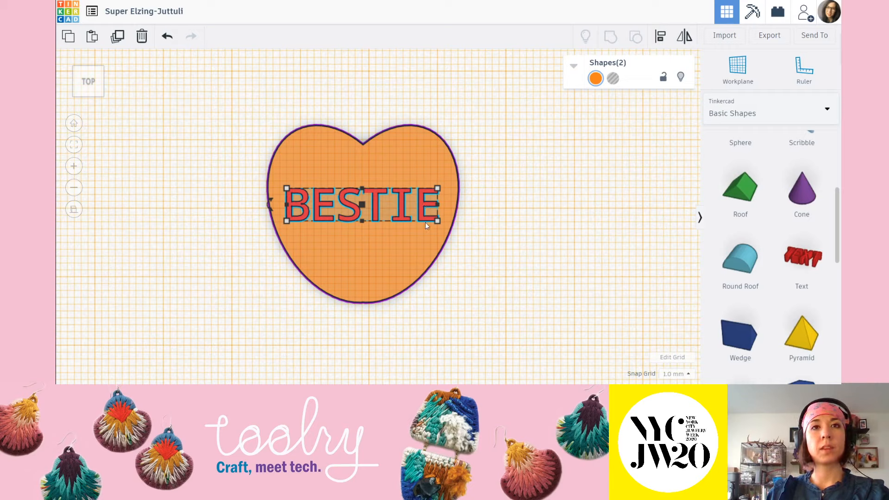
left_click(662, 41)
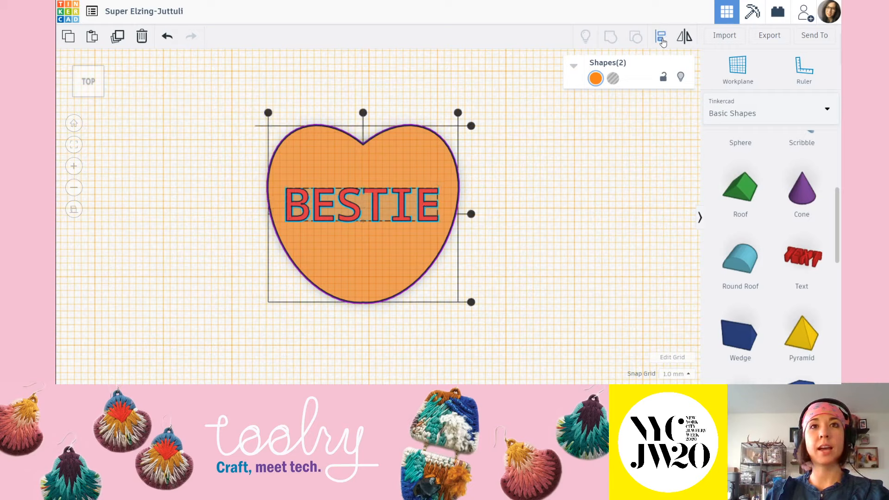
left_click(363, 114)
left_click(511, 227)
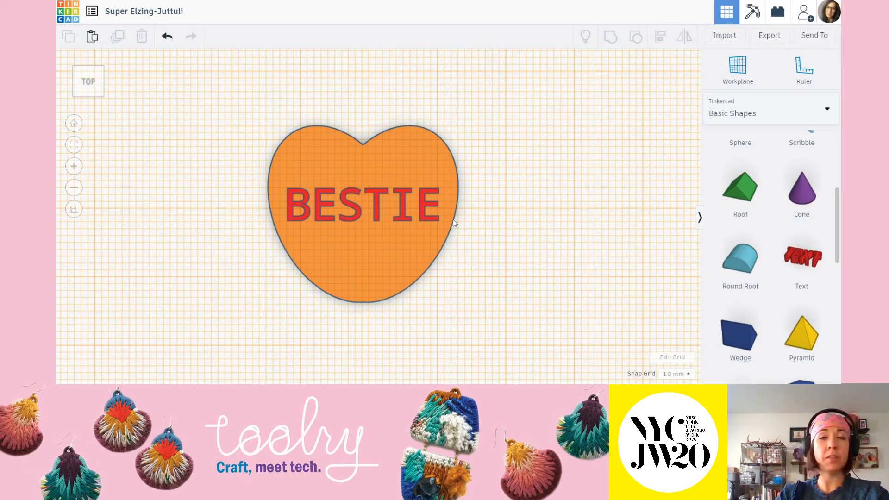
Step: Rotate the BESTIE text counter-clockwise so it runs diagonally up toward the heart's right lobe, and reposition it within the outline
left_click(376, 190)
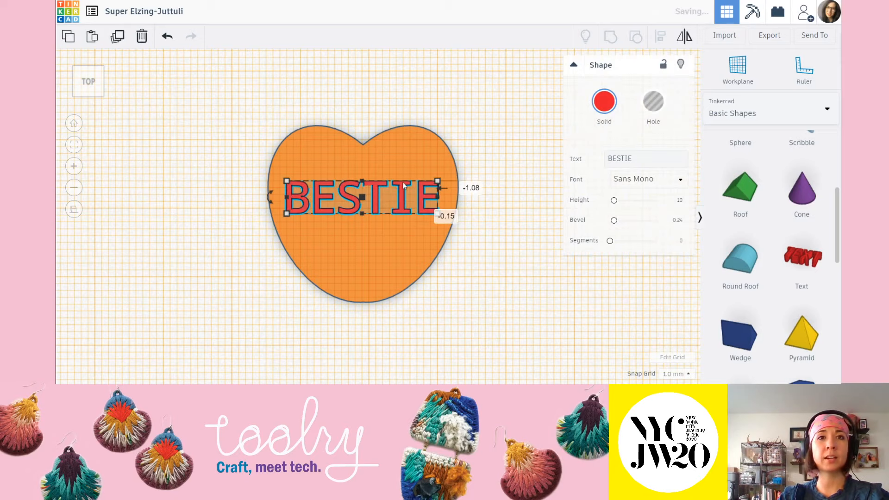
left_click_drag(266, 199, 250, 283)
left_click(483, 135)
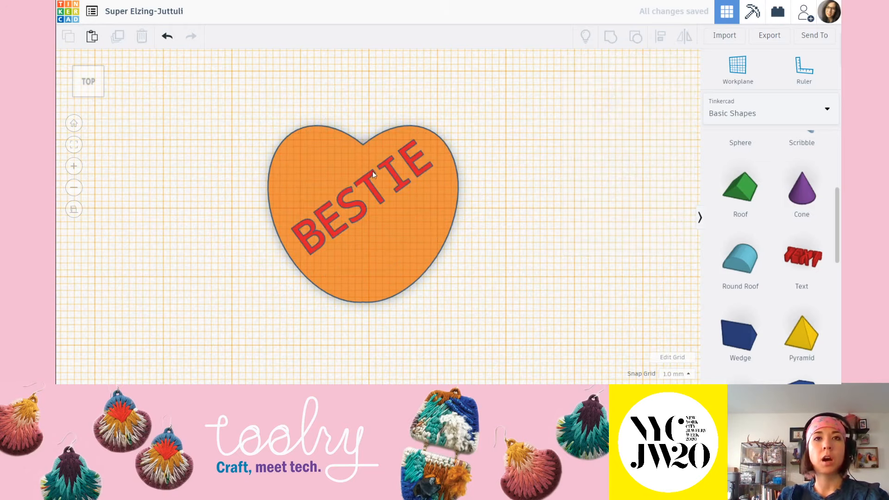
mouse_move(397, 175)
left_mouse_down()
mouse_move(402, 196)
mouse_move(401, 188)
left_mouse_up()
left_click(487, 263)
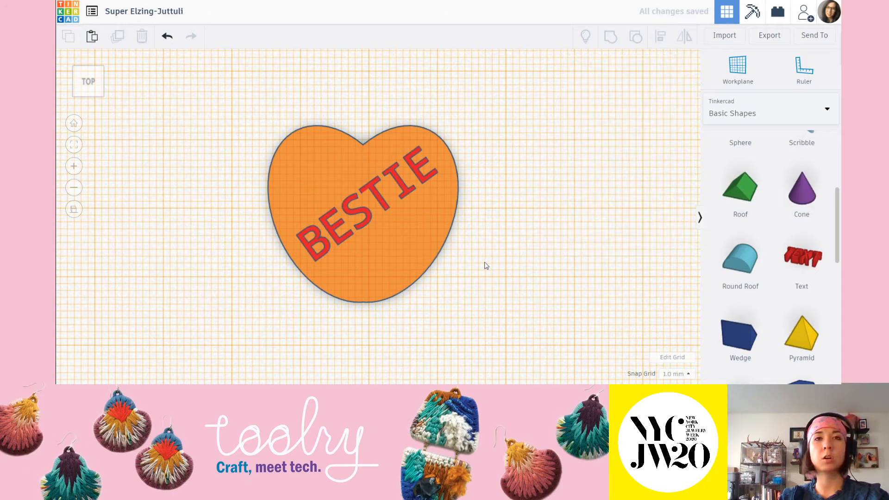
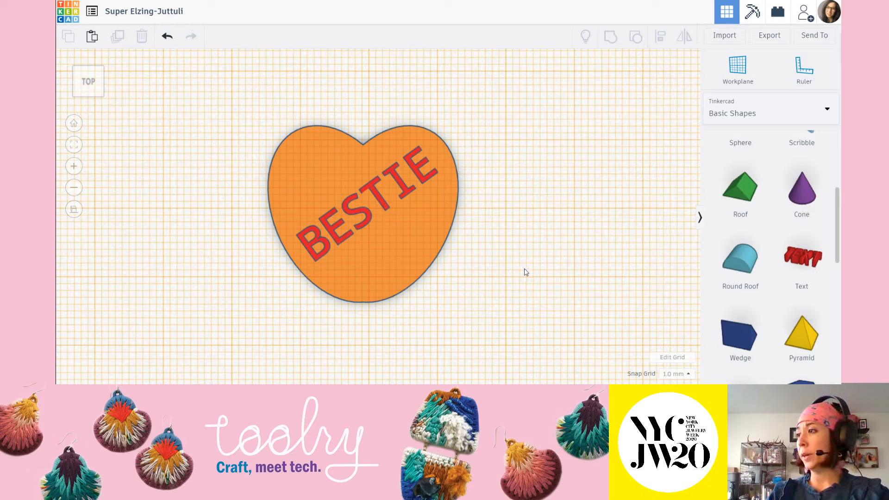
Step: Return the workplane from the heart's top face to the default base grid
right_click_drag(551, 232, 531, 251)
scroll(550, 264, "down", 8)
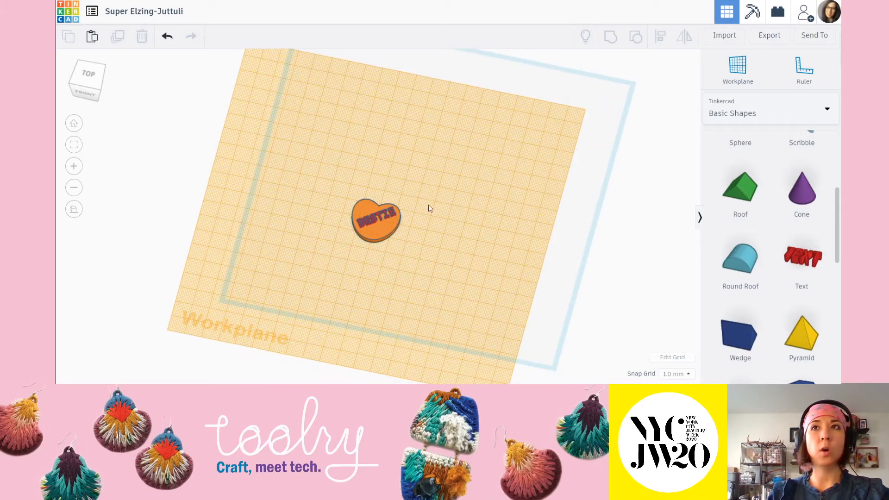
right_click_drag(500, 232, 540, 245)
scroll(520, 266, "down", 3)
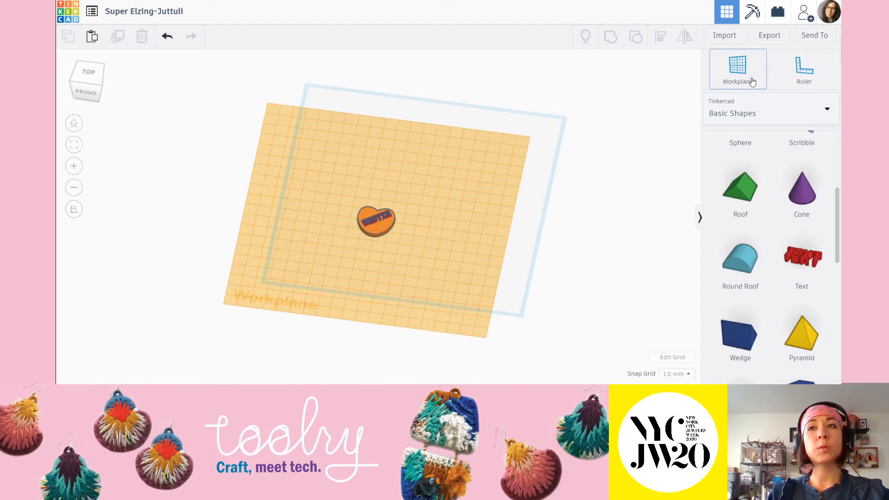
left_click(736, 68)
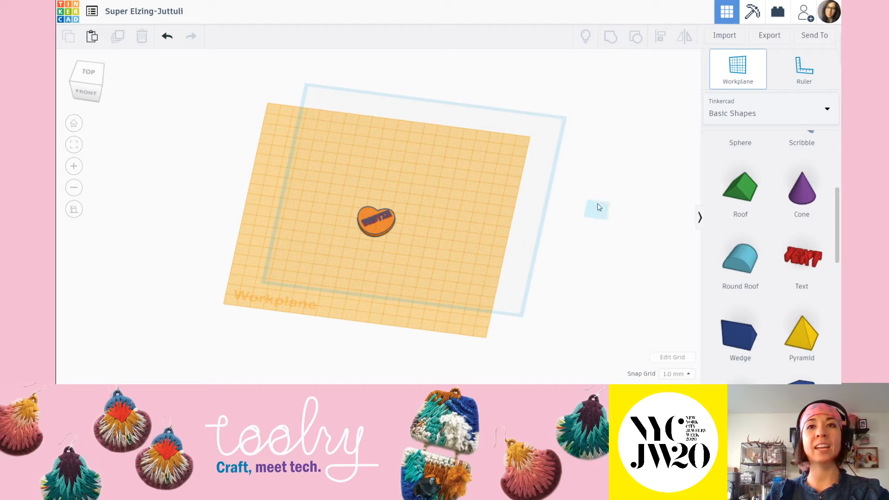
left_click(597, 222)
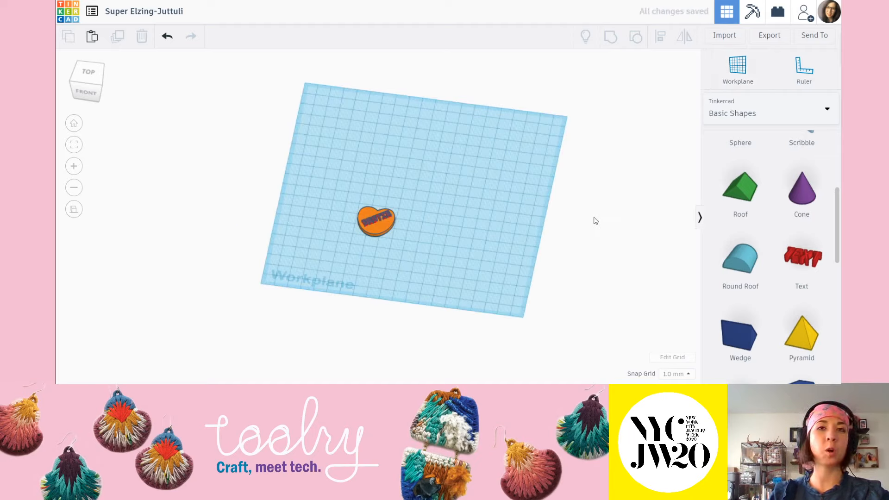
Step: Place the workplane on the heart's top face again and return it to the default base grid
right_click_drag(400, 251, 485, 264)
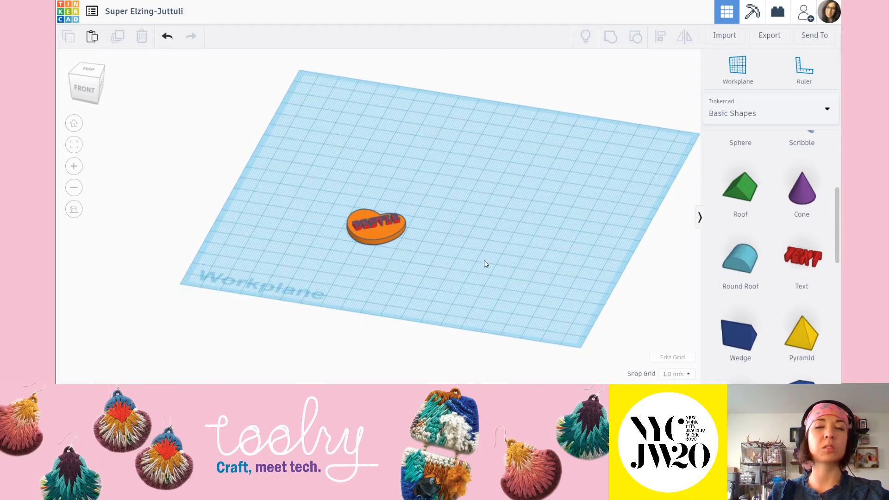
mouse_move(472, 218)
right_mouse_down()
mouse_move(482, 259)
mouse_move(476, 233)
right_mouse_up()
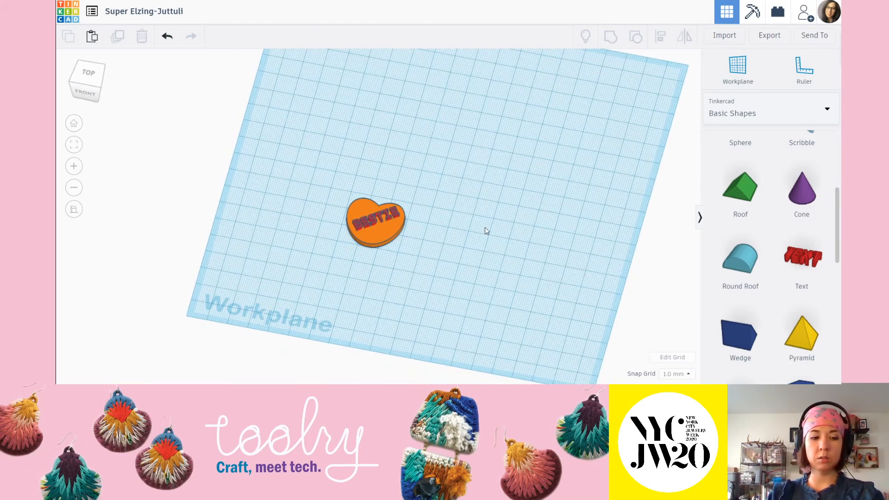
scroll(485, 228, "down", 2)
left_click(739, 70)
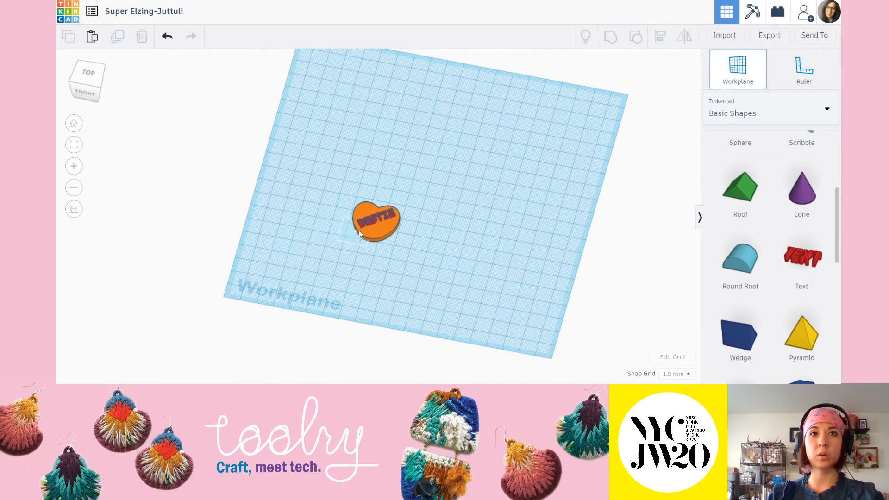
left_click(376, 231)
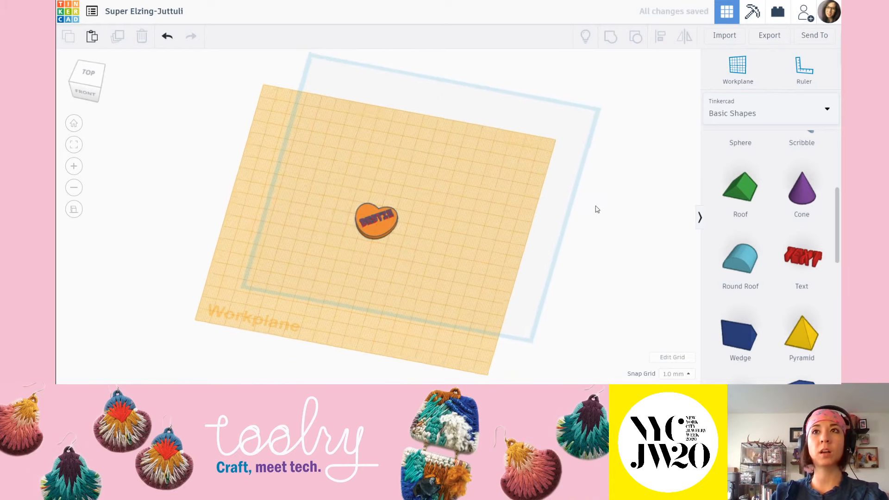
left_click(739, 70)
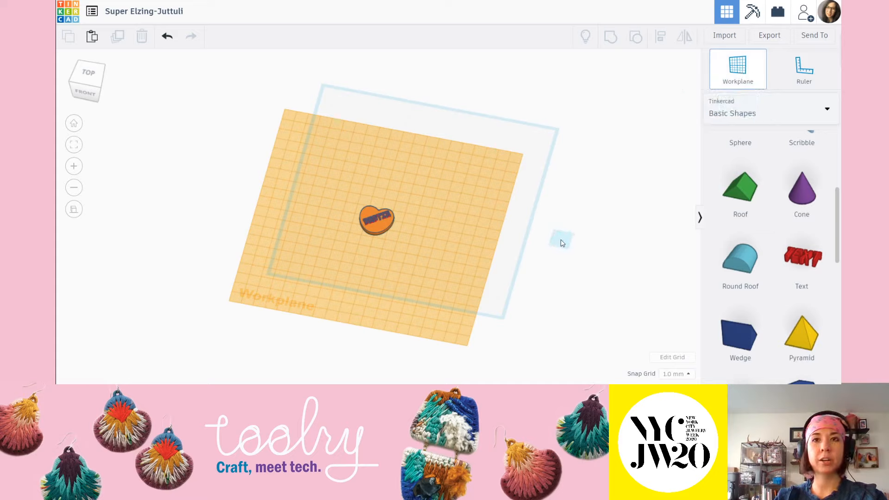
left_click(544, 241)
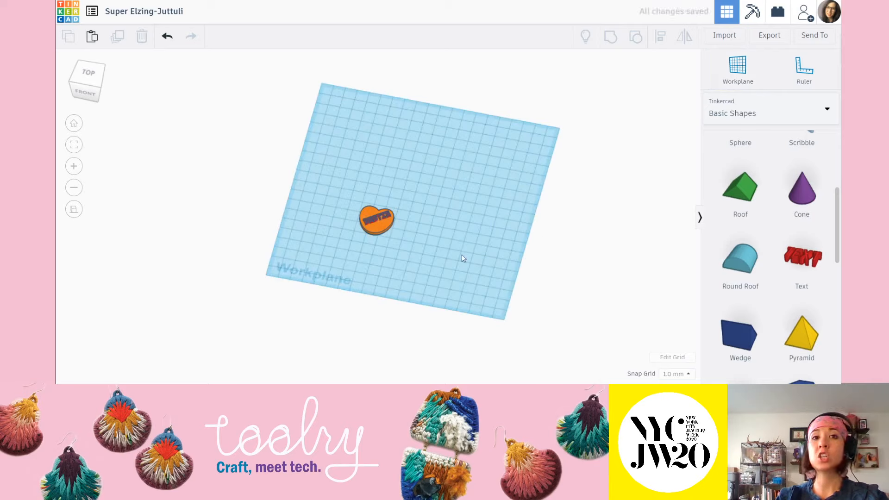
scroll(389, 227, "up", 3)
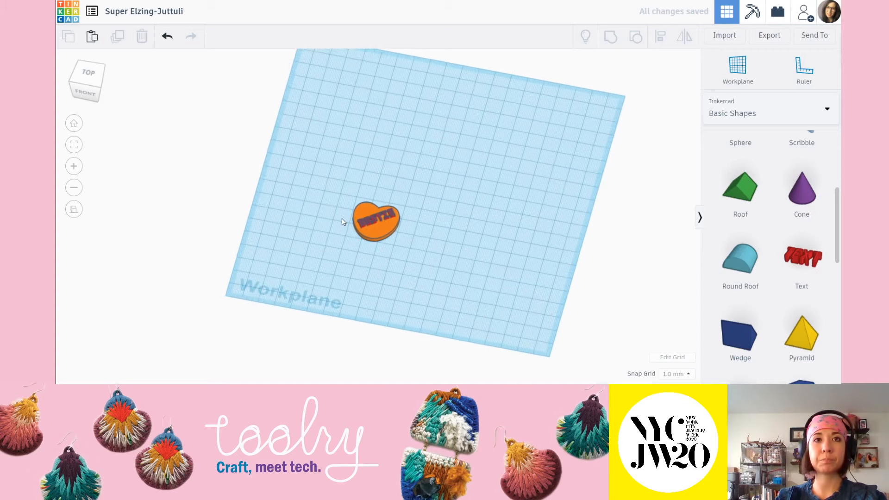
scroll(433, 228, "down", 4)
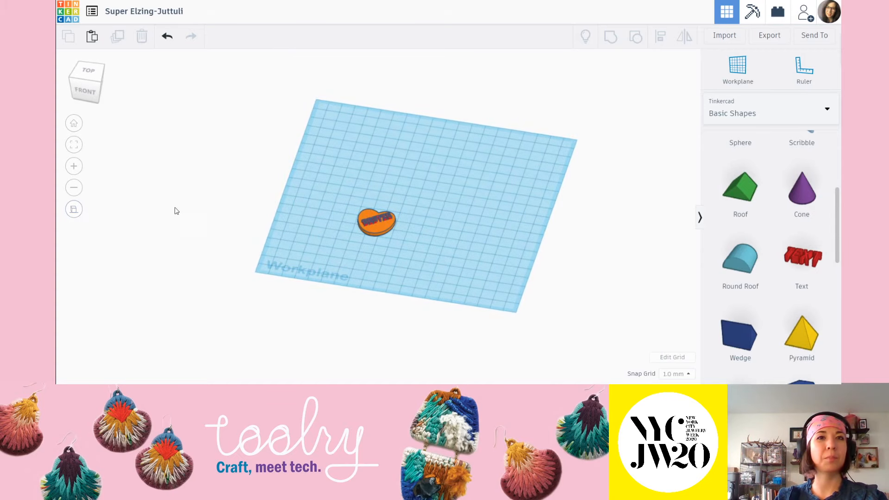
Step: Compare the perspective and orthographic projections of the heart and leave the view in perspective
left_click(71, 212)
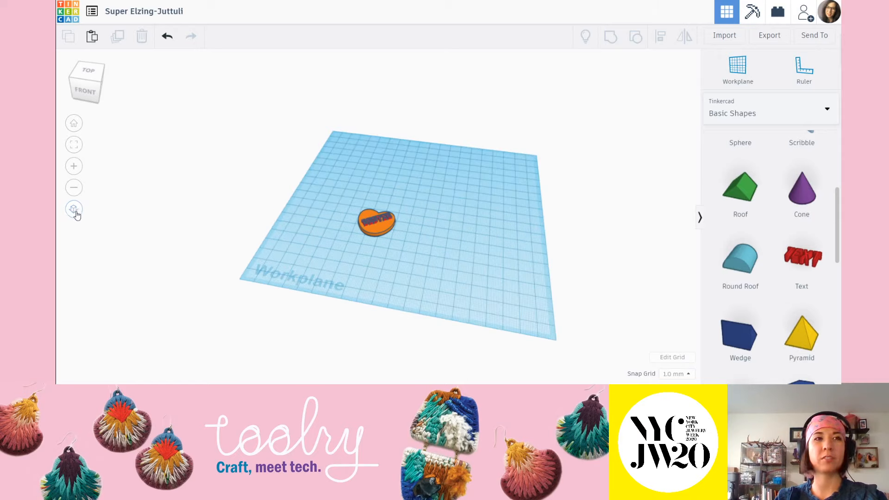
scroll(431, 244, "up", 3)
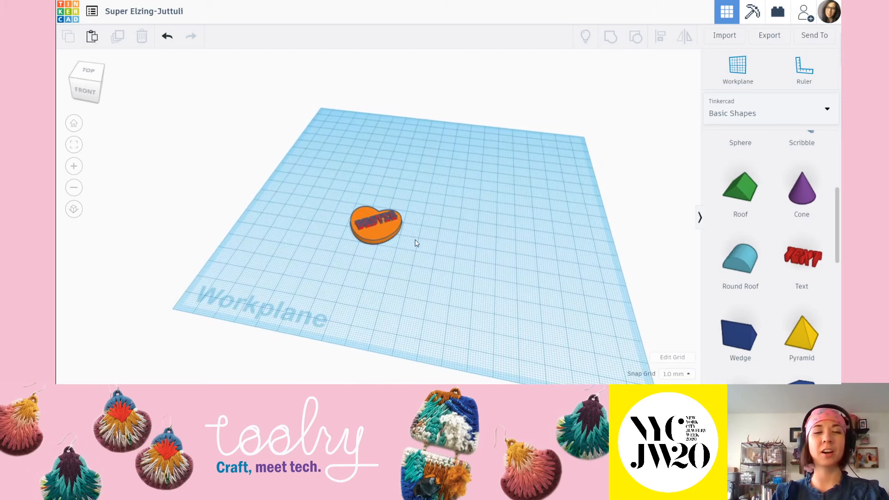
left_click(74, 209)
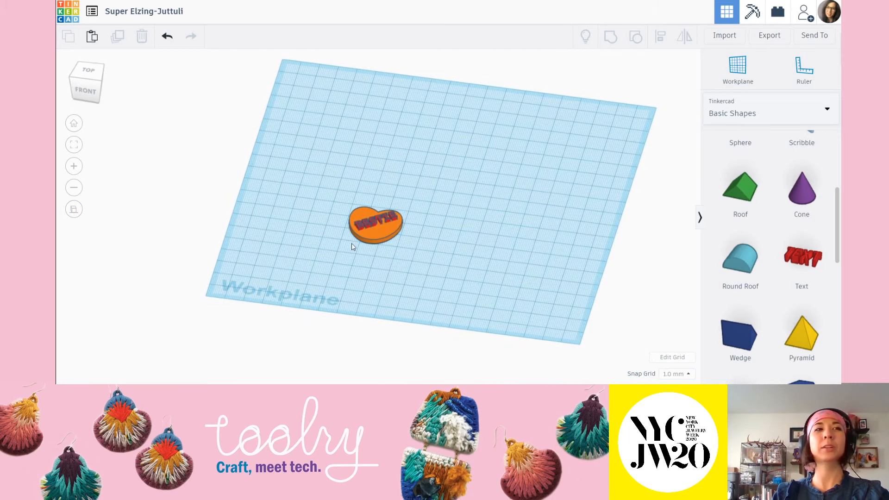
left_click(73, 209)
Step: Examine from the side and above how far the BESTIE text stands out from the heart's surface
right_click_drag(381, 223, 414, 243)
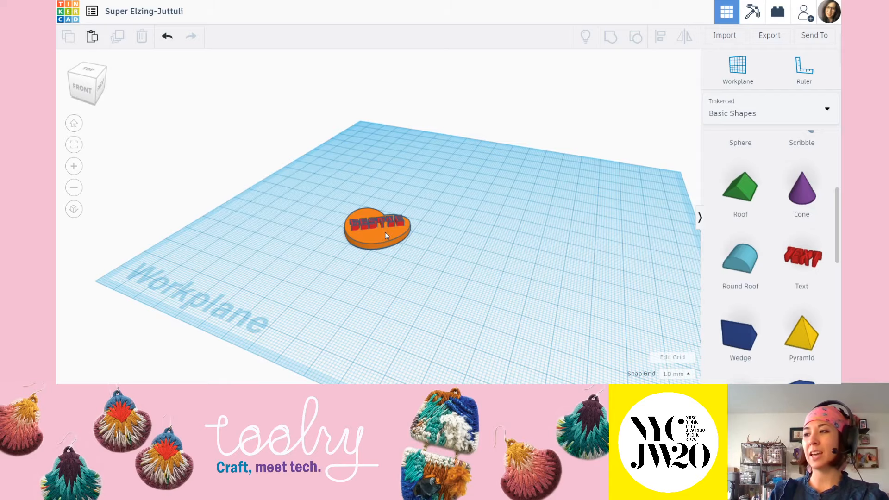
scroll(380, 219, "up", 4)
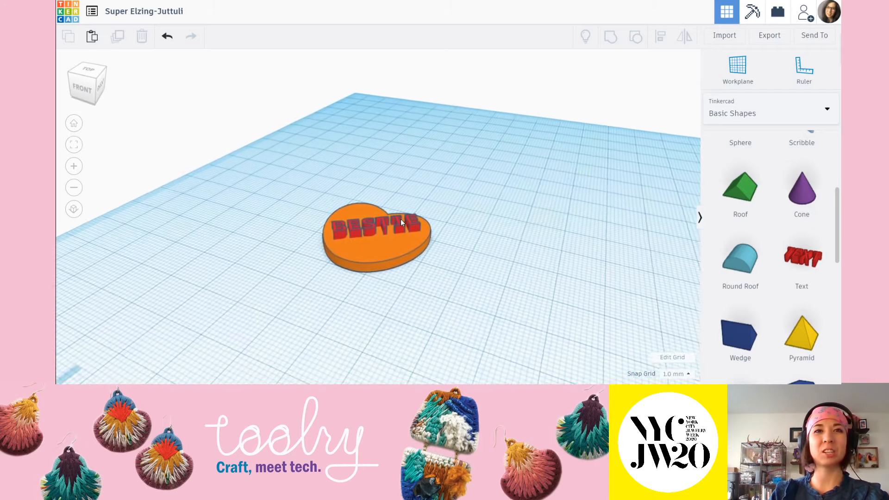
right_click_drag(401, 218, 462, 202)
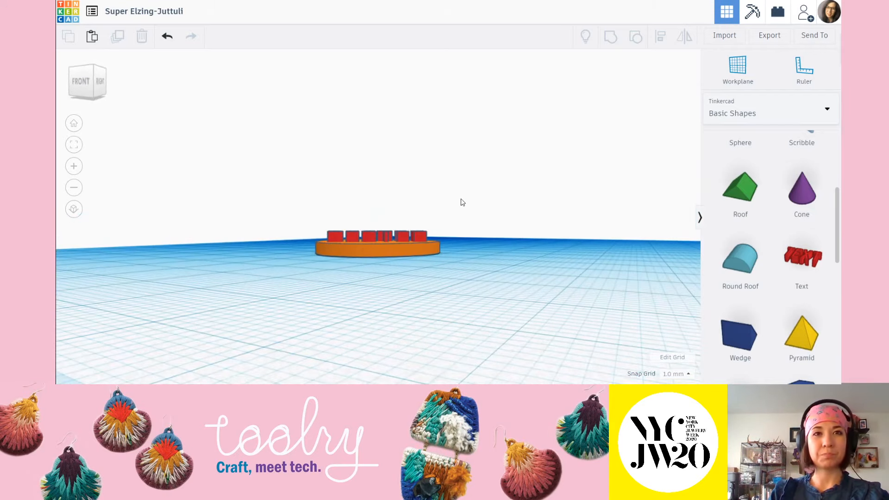
right_click_drag(432, 260, 376, 233)
left_click(406, 233)
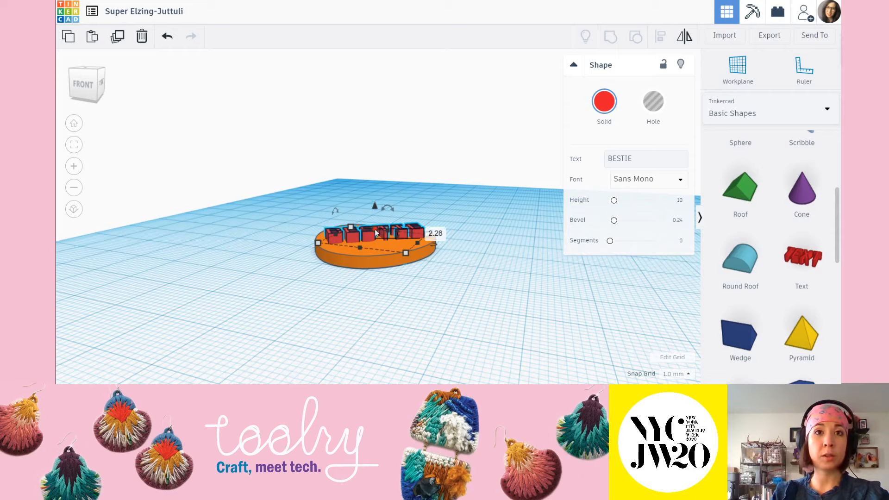
left_click(506, 210)
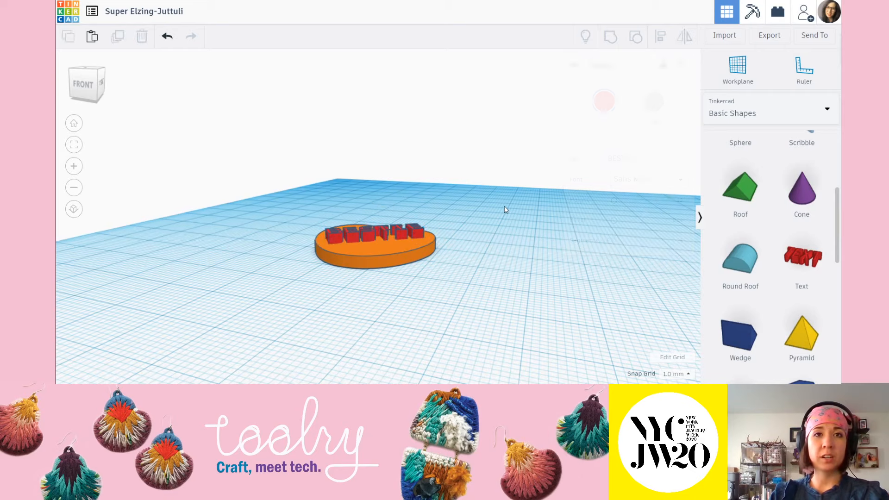
right_click_drag(383, 216, 416, 262)
scroll(396, 237, "up", 3)
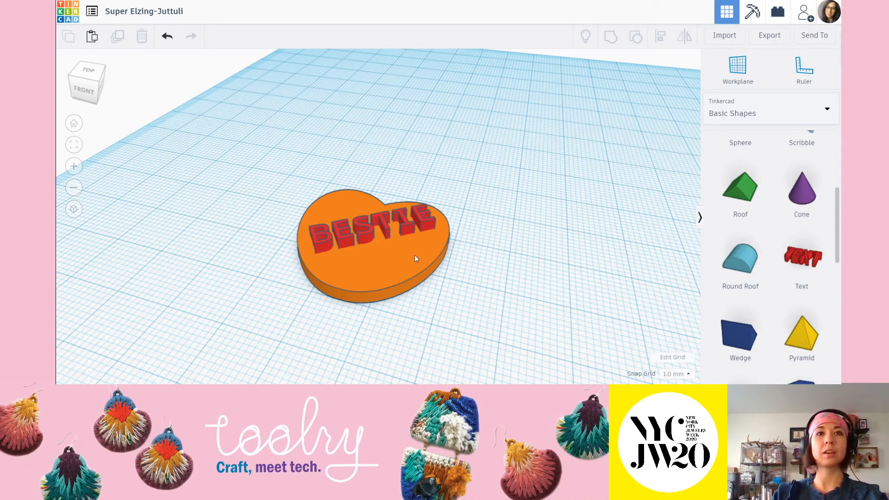
Step: Set the height of the BESTIE text on the heart to 0.75 mm
right_click_drag(474, 279, 472, 250)
scroll(360, 239, "up", 3)
right_click_drag(395, 249, 397, 257)
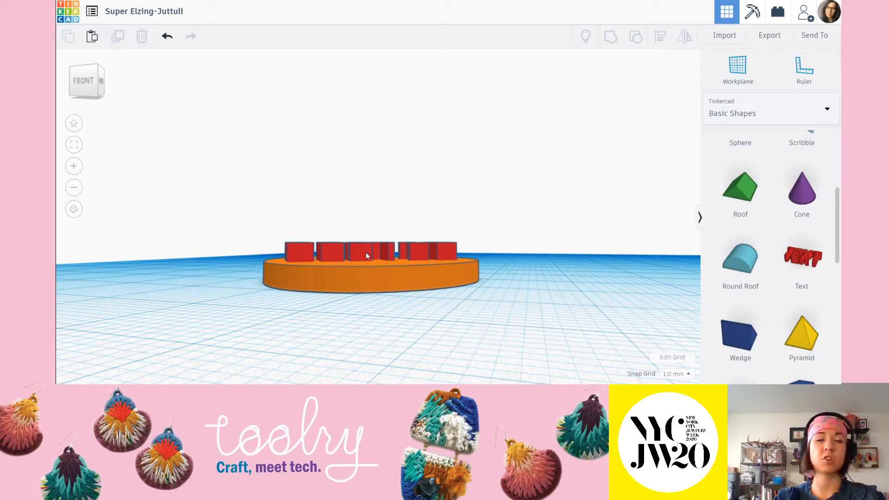
scroll(371, 249, "up", 3)
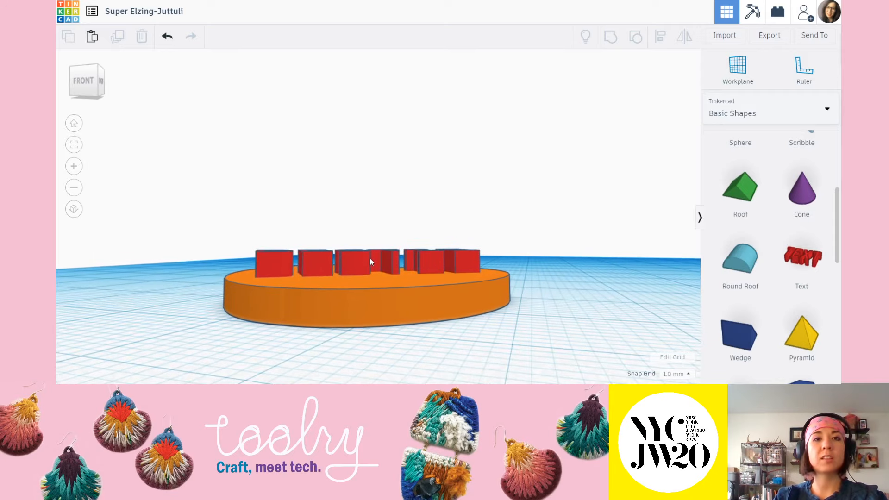
left_click(371, 259)
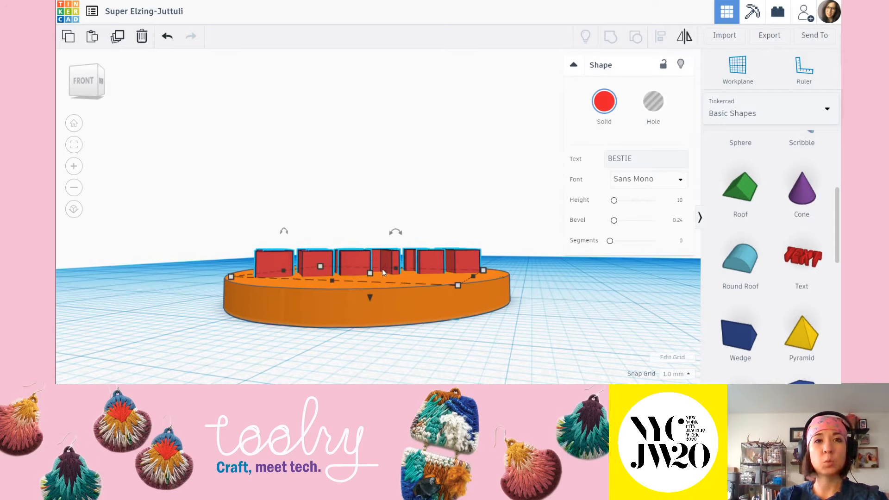
mouse_move(461, 220)
right_mouse_down()
mouse_move(467, 251)
mouse_move(467, 223)
mouse_move(451, 219)
right_mouse_up()
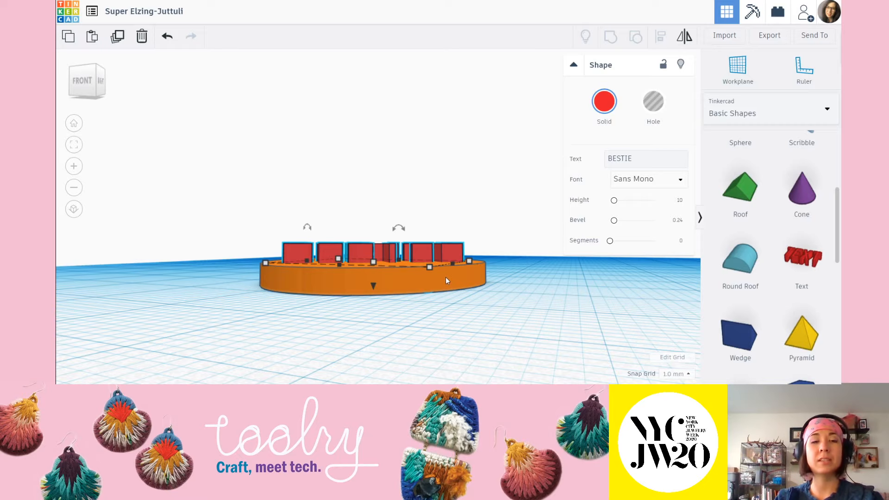
right_click_drag(396, 265, 470, 206)
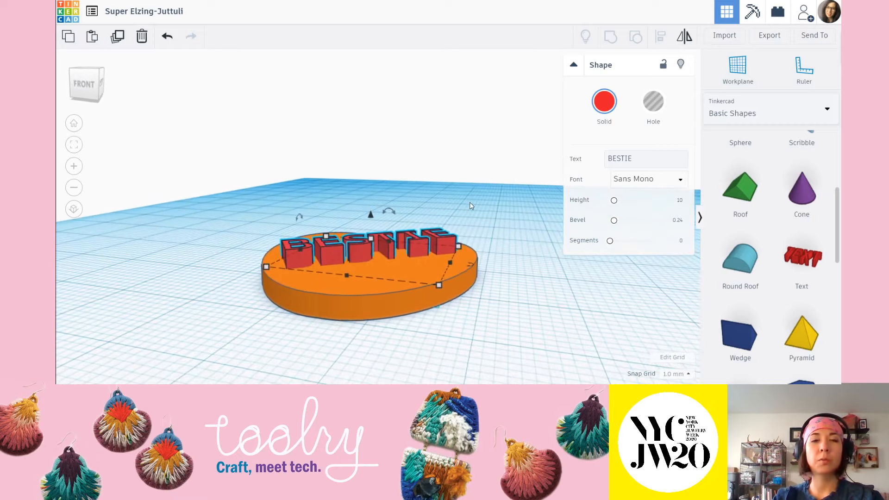
left_click(470, 204)
left_click(438, 238)
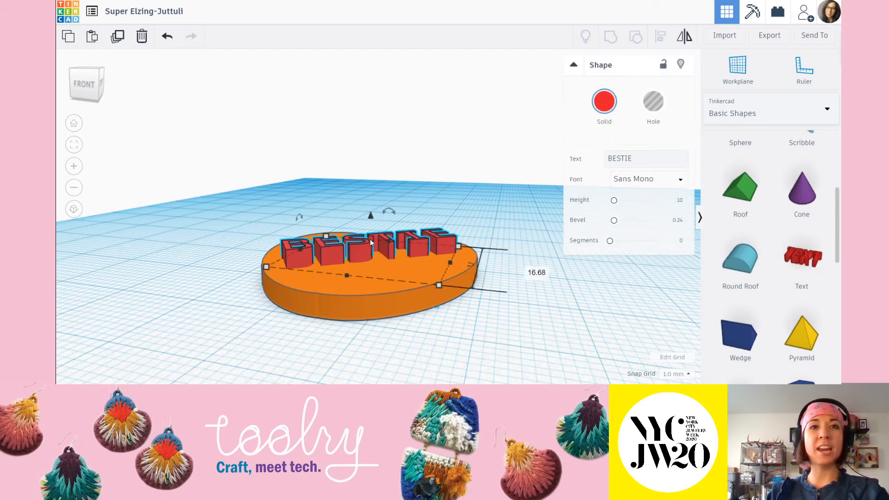
left_click(439, 246)
type(".75")
key("Return")
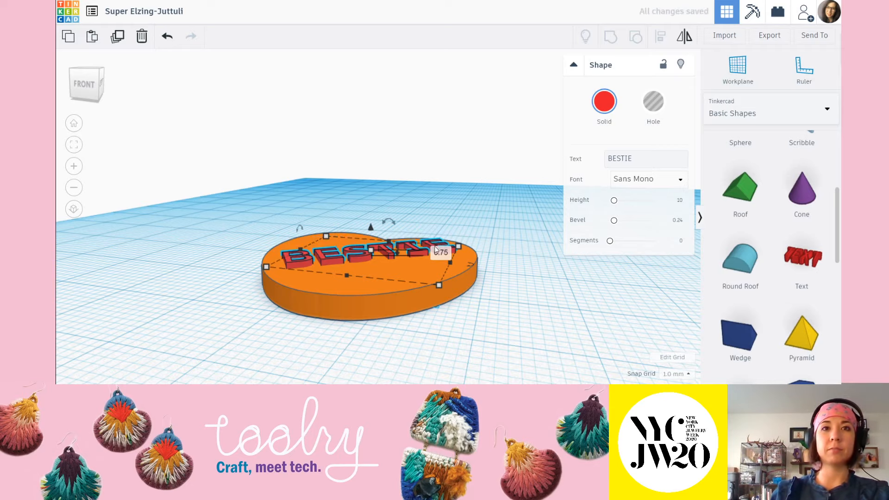
Step: Undo the last height change of the BESTIE text and check its thickness from the side and above
left_click(483, 186)
right_click_drag(402, 277, 400, 310)
key("ctrl+z")
right_click_drag(491, 312, 464, 257)
left_click(410, 244)
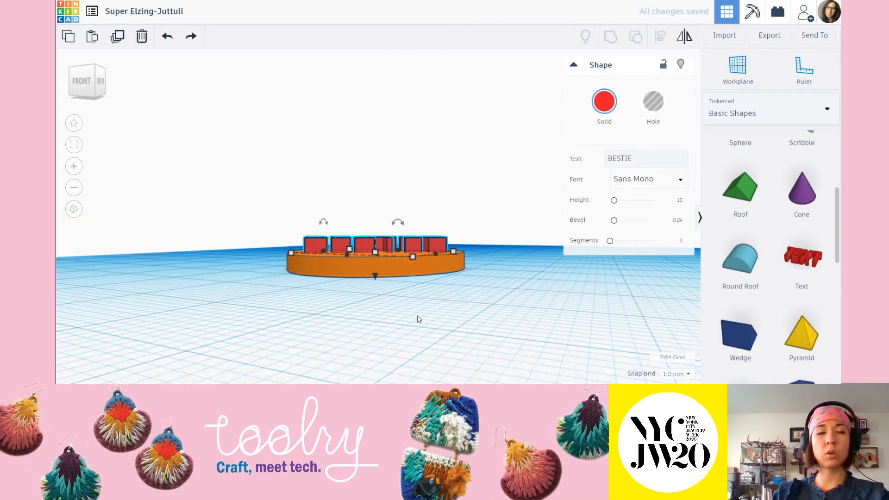
left_click(456, 204)
mouse_move(399, 257)
right_mouse_down()
mouse_move(402, 269)
mouse_move(416, 243)
mouse_move(413, 279)
mouse_move(382, 253)
right_mouse_up()
left_click(428, 240)
left_click(497, 222)
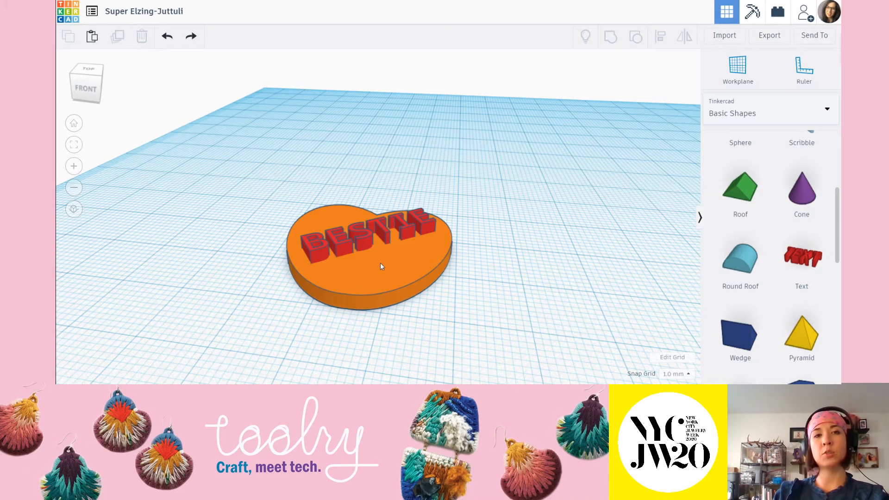
Step: Reduce the BESTIE text's height to 0.75 mm again and deselect it
right_click_drag(379, 263, 415, 239)
left_click(416, 240)
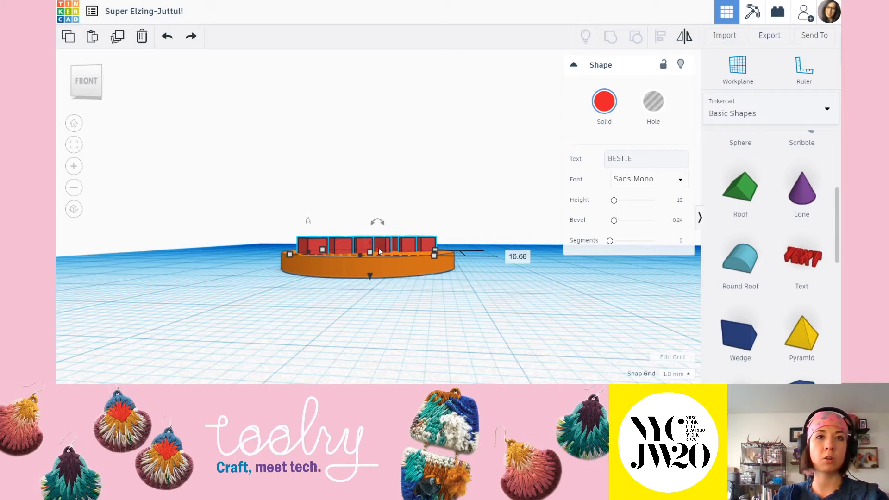
right_click_drag(379, 248, 438, 266)
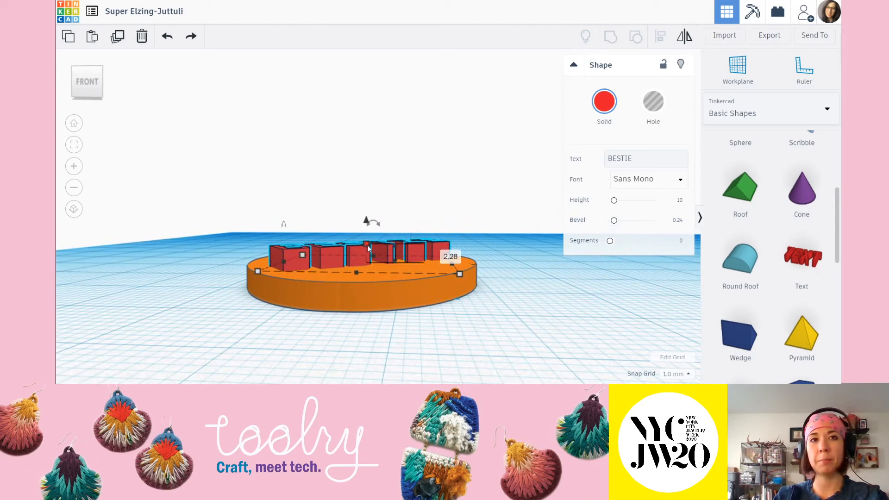
left_click(368, 245)
left_click(444, 253)
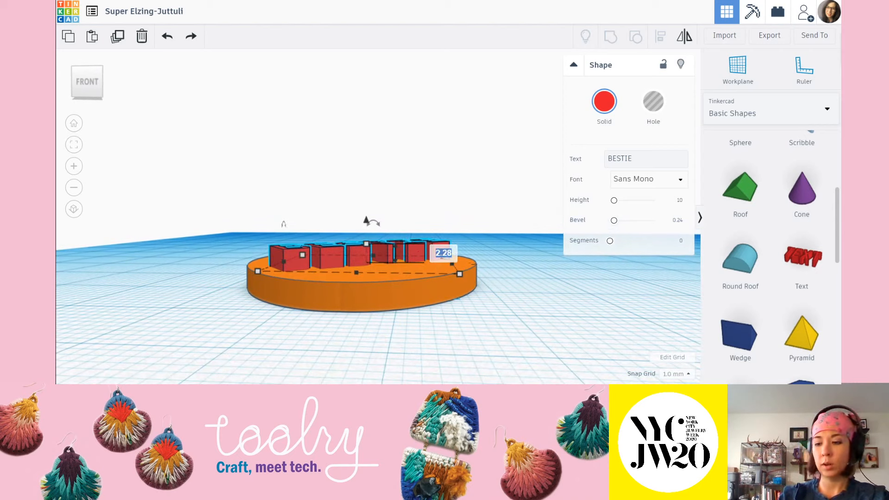
type("0.75")
key("Return")
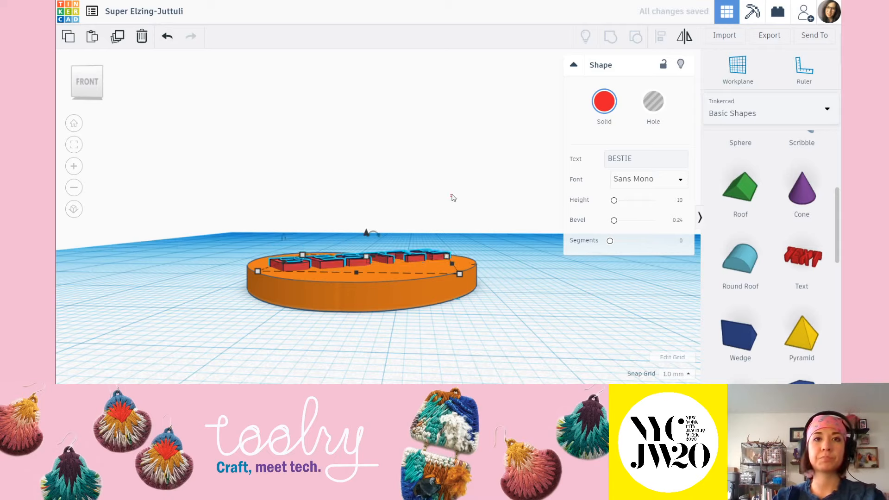
left_click(451, 195)
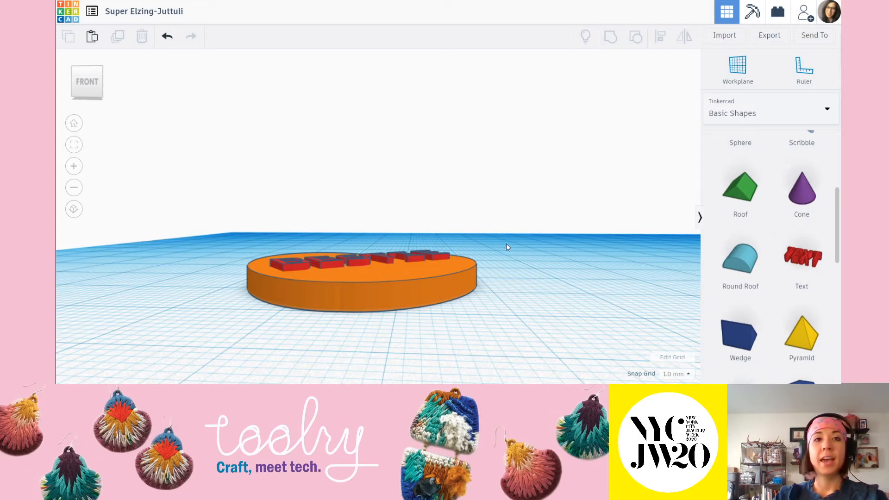
Step: Change the BESTIE text from a solid to a hole and view it from the side
right_click_drag(507, 247, 484, 292)
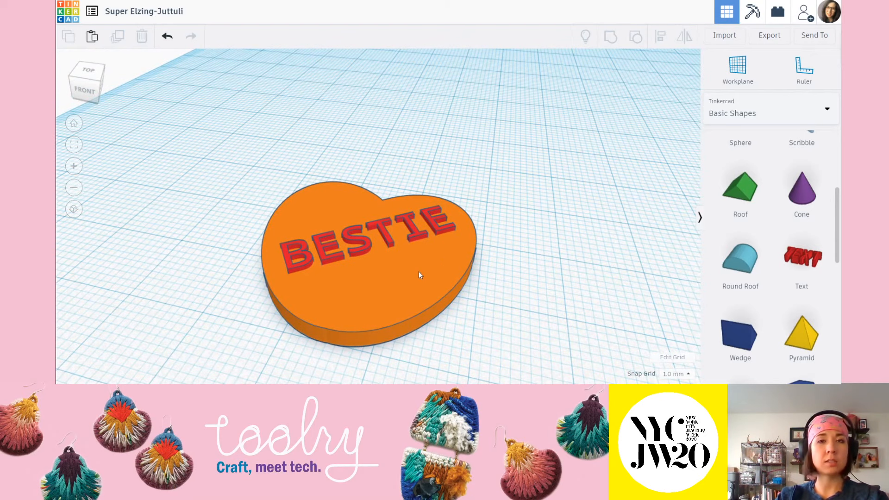
right_click_drag(403, 263, 432, 260)
left_click(430, 261)
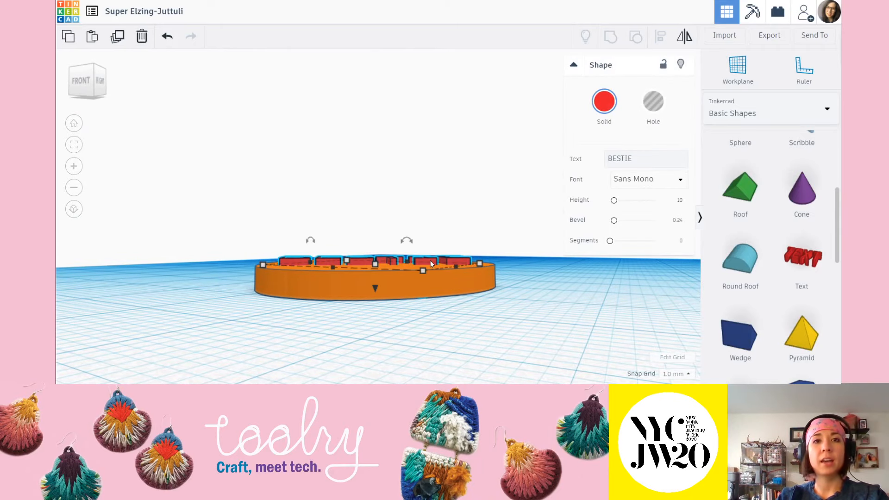
right_click_drag(462, 168, 468, 191)
left_click(468, 192)
right_click_drag(434, 280, 431, 252)
left_click(446, 258)
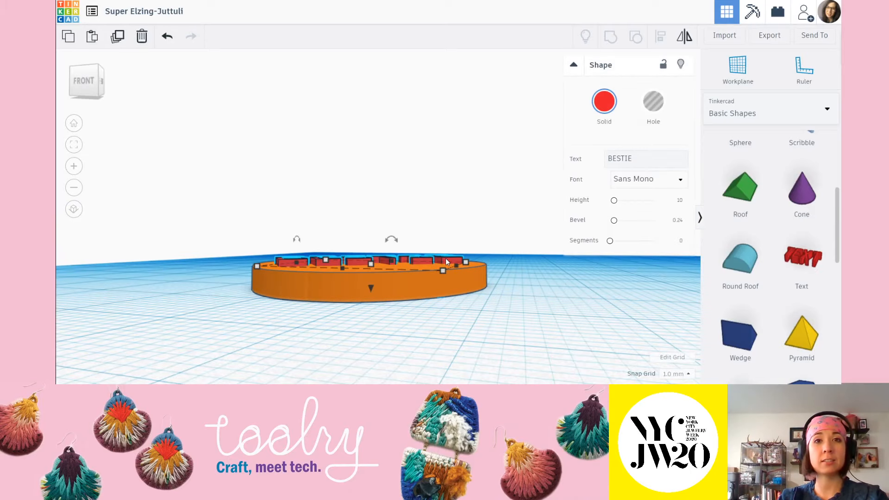
left_click(648, 106)
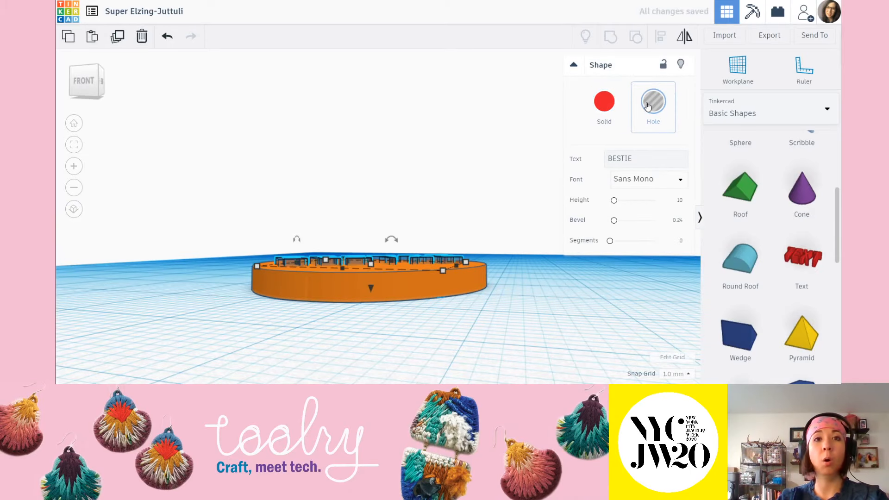
left_click(474, 221)
right_click_drag(474, 220, 401, 262)
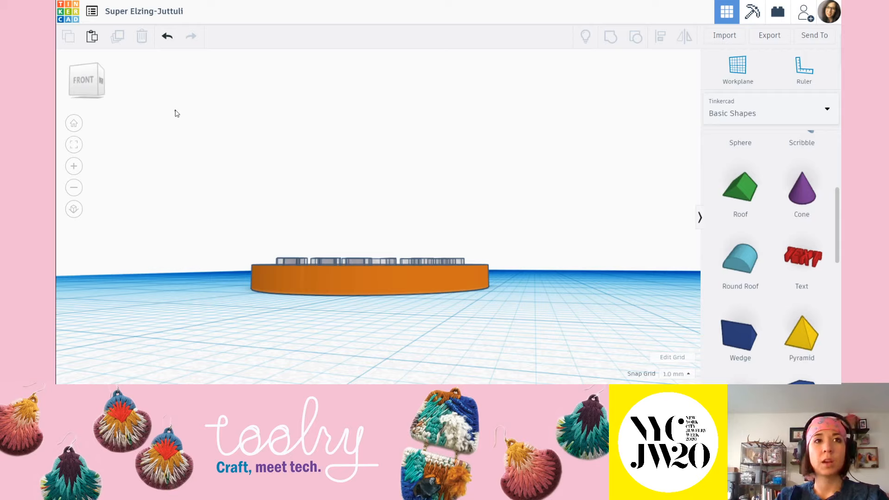
Step: Select the heart and the BESTIE hole together and align their top faces vertically
left_click_drag(175, 113, 628, 356)
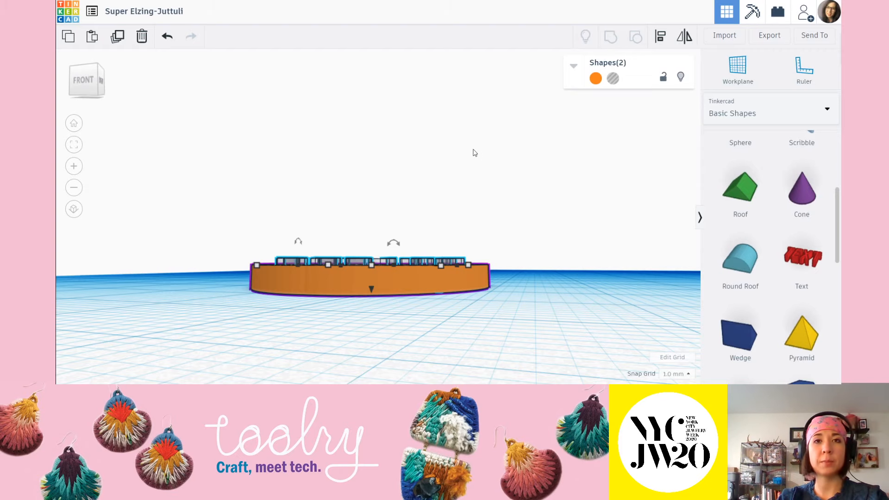
right_click_drag(432, 160, 417, 236)
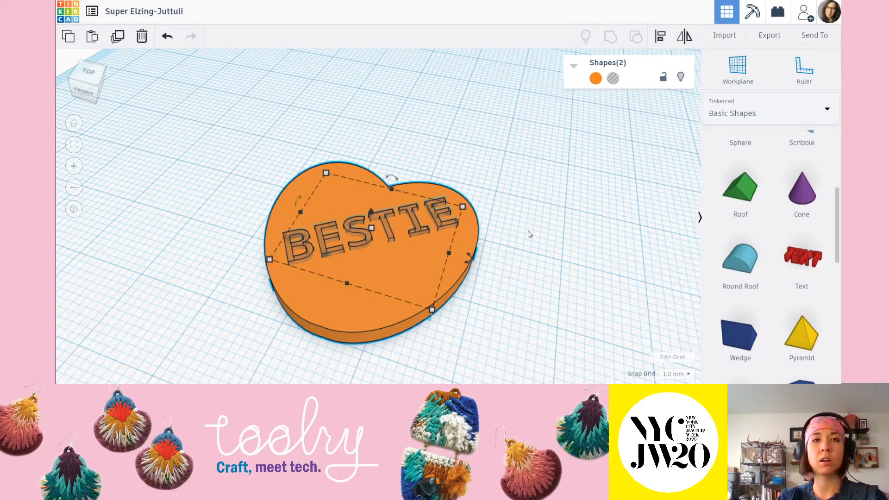
right_click_drag(574, 297, 551, 215)
left_click(81, 89)
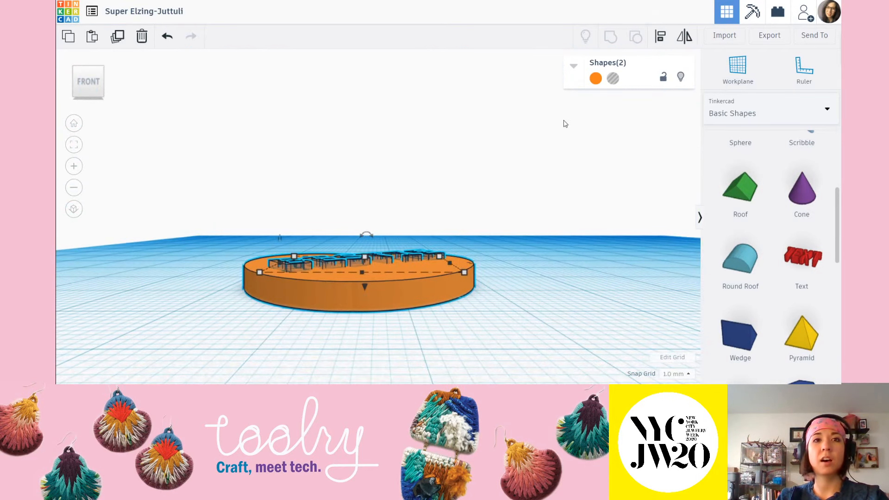
left_click(662, 37)
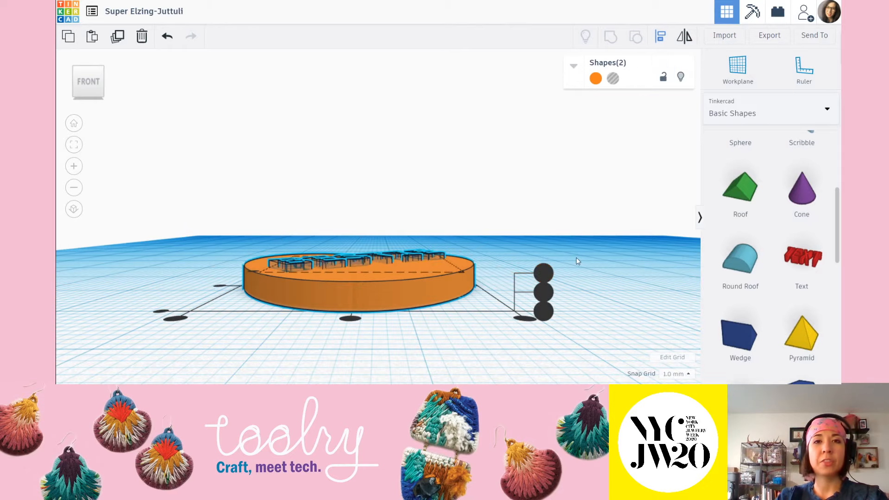
scroll(598, 288, "down", 3)
right_click_drag(598, 286, 558, 285)
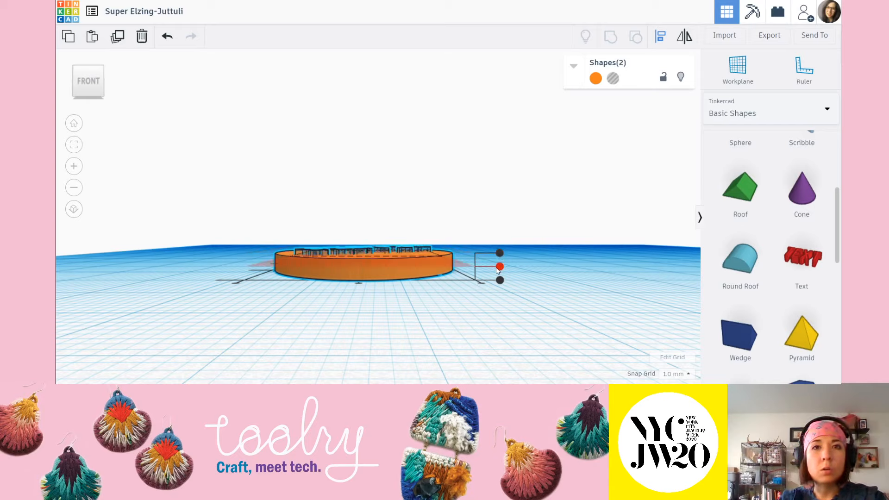
left_click(500, 281)
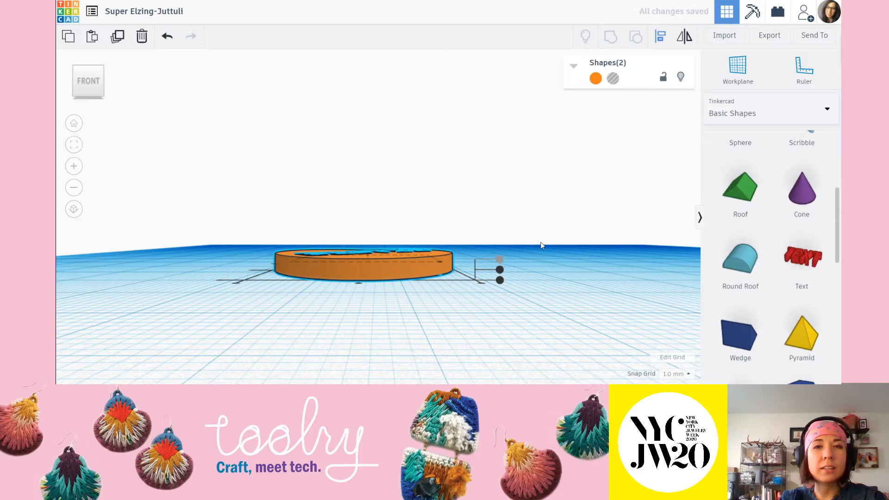
Step: Check the vertical alignment of the heart and the BESTIE hole, and undo the last alignment
left_click(527, 237)
right_click_drag(487, 264, 441, 248)
left_click_drag(211, 173, 610, 362)
right_click_drag(528, 196, 518, 207)
left_click(665, 39)
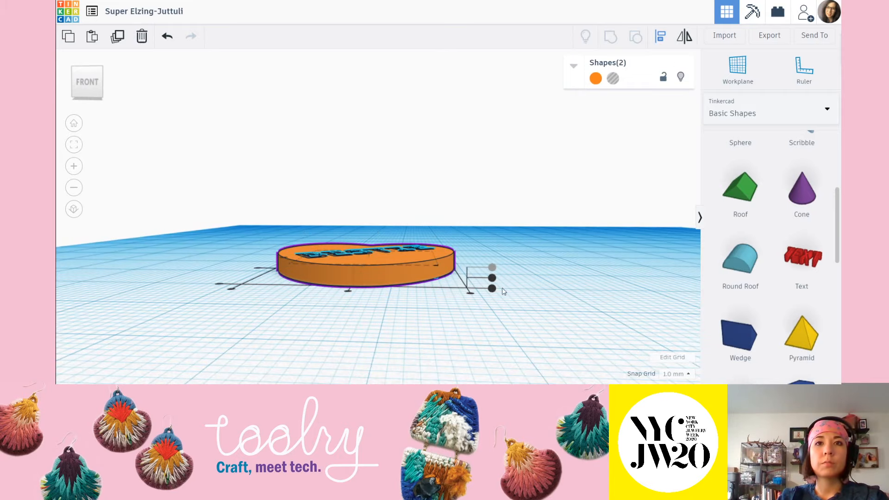
mouse_move(551, 294)
right_mouse_down()
mouse_move(561, 296)
mouse_move(547, 286)
right_mouse_up()
scroll(545, 284, "up", 3)
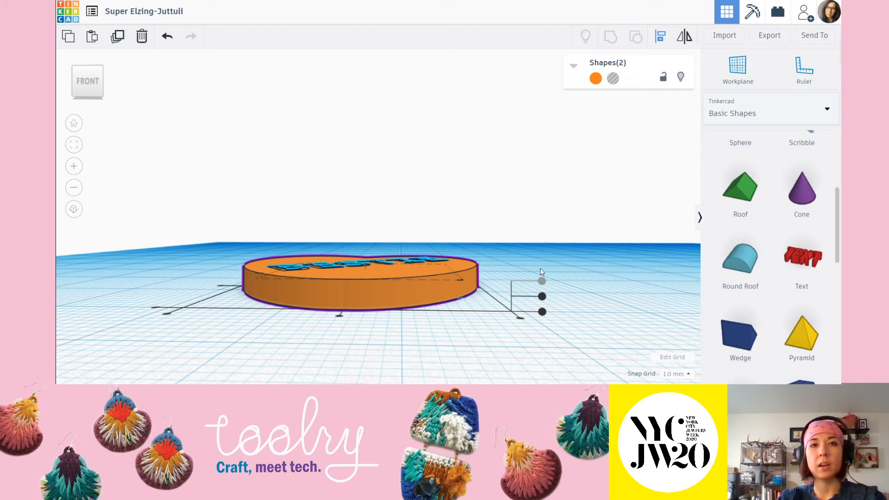
scroll(543, 278, "down", 3)
left_click(581, 230)
key("ctrl+z")
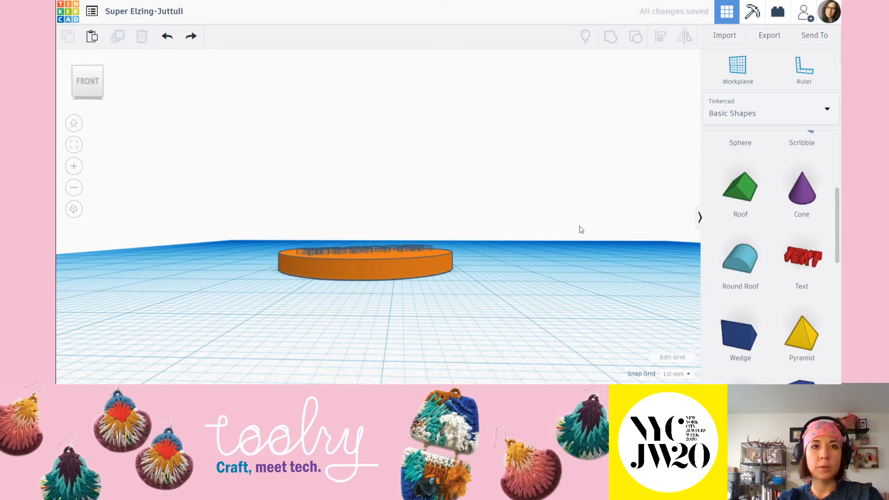
Step: Align the heart and the BESTIE hole vertically, trying their bottom faces and settling on their top faces
right_click_drag(579, 230, 530, 277)
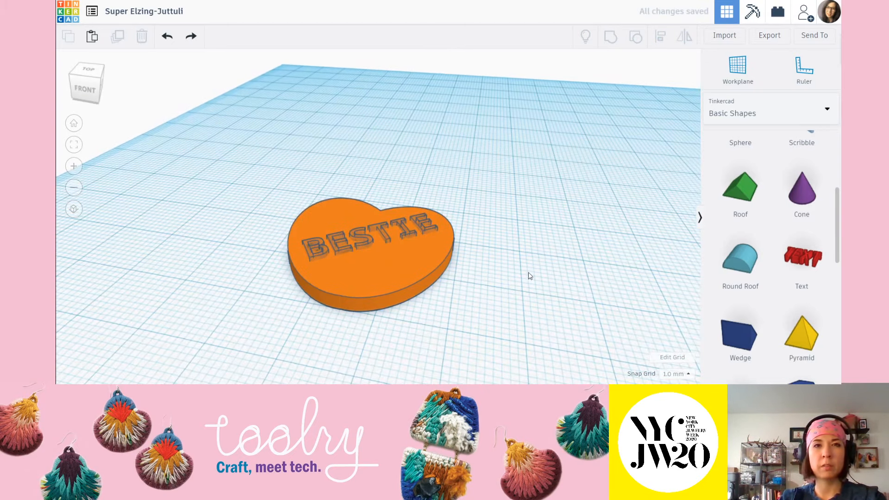
left_click_drag(223, 136, 520, 346)
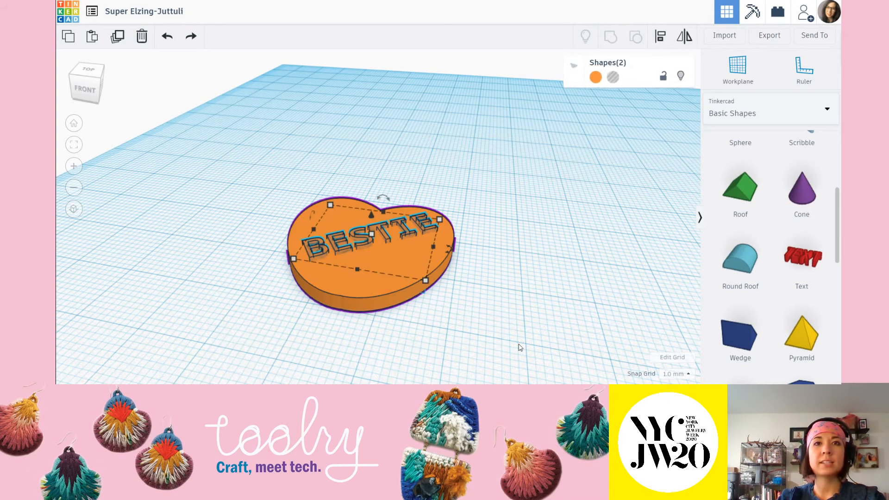
left_click(658, 43)
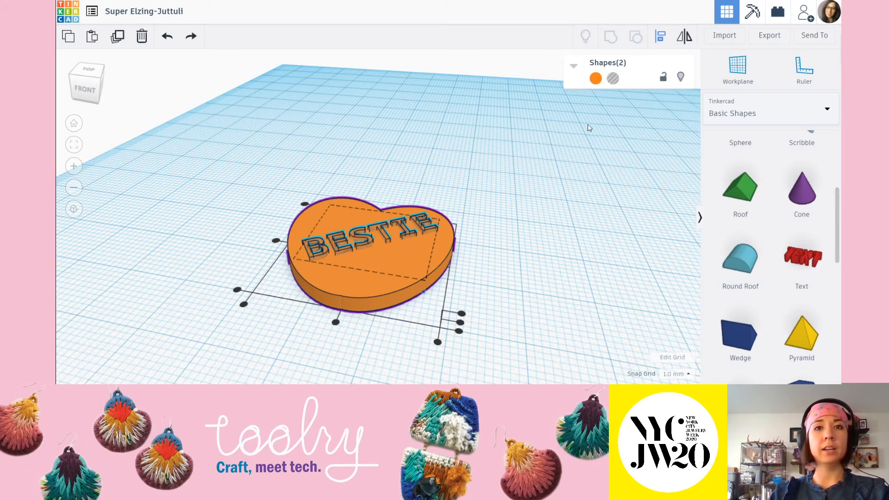
right_click_drag(492, 311, 478, 293)
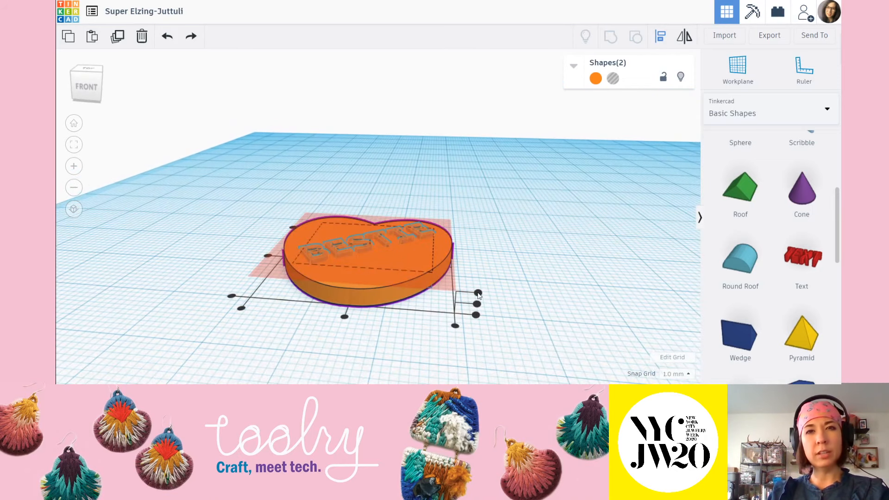
left_click(478, 294)
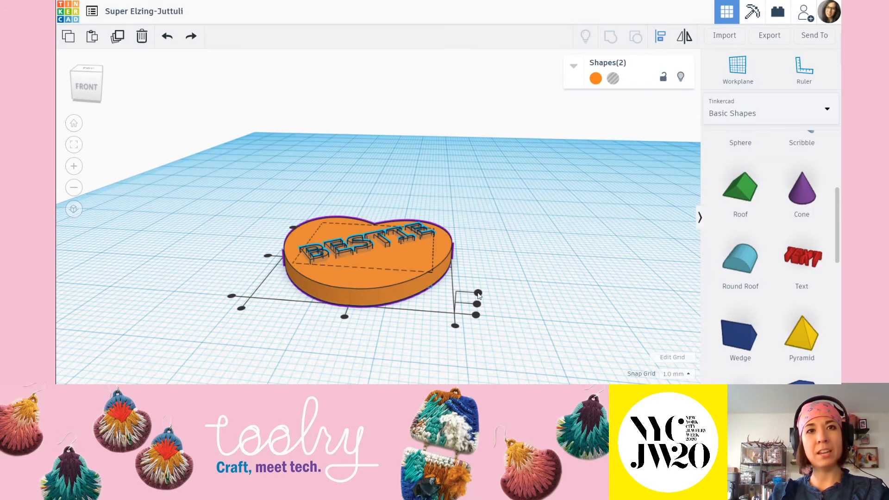
left_click(476, 316)
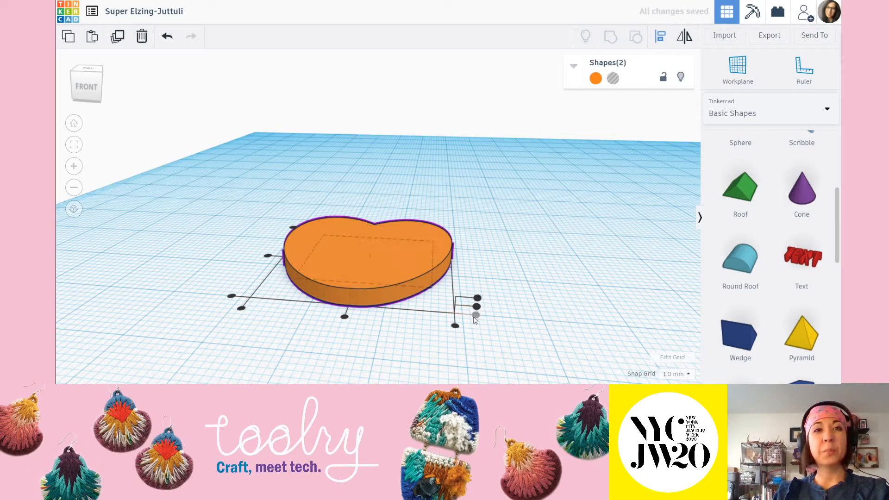
left_click(478, 299)
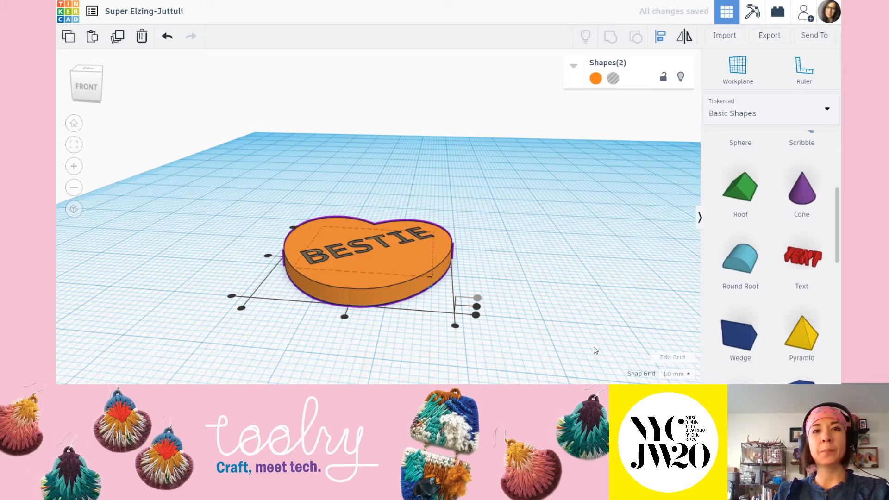
Step: Undo the last vertical alignment of the heart and the BESTIE hole, and unlock the heart
left_click(577, 315)
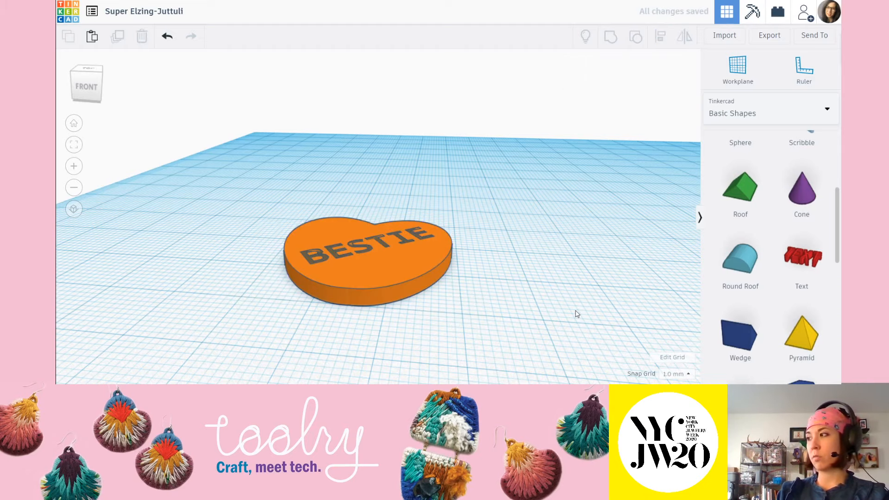
scroll(280, 194, "down", 3)
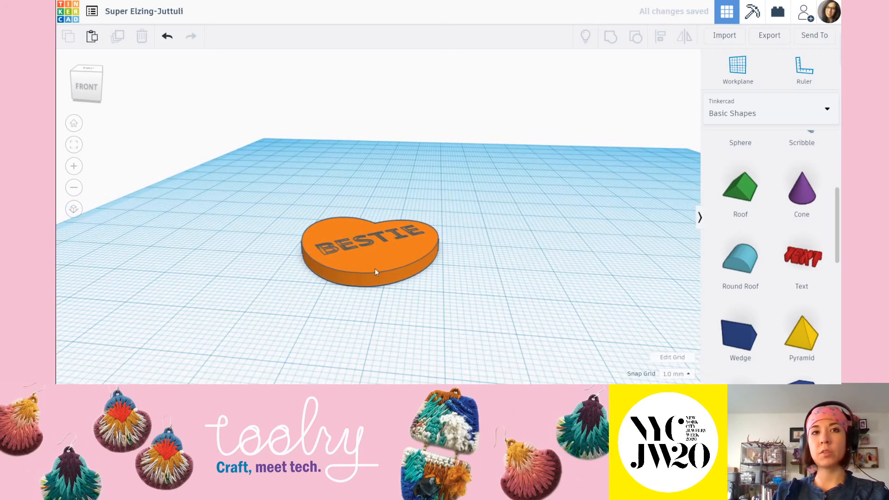
key("ctrl+z")
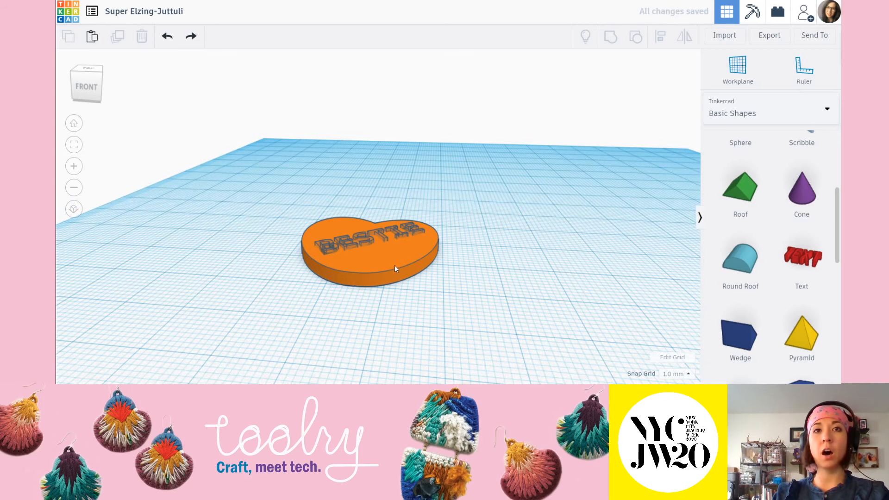
left_click(395, 267)
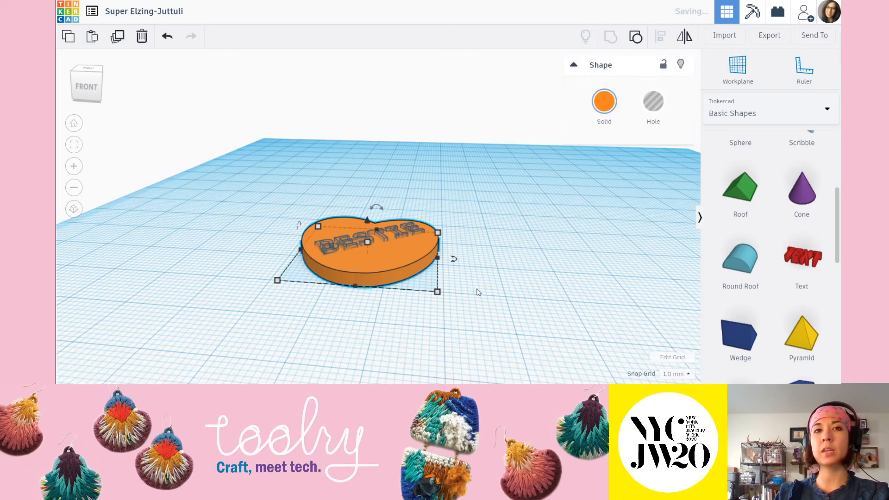
left_click(513, 265)
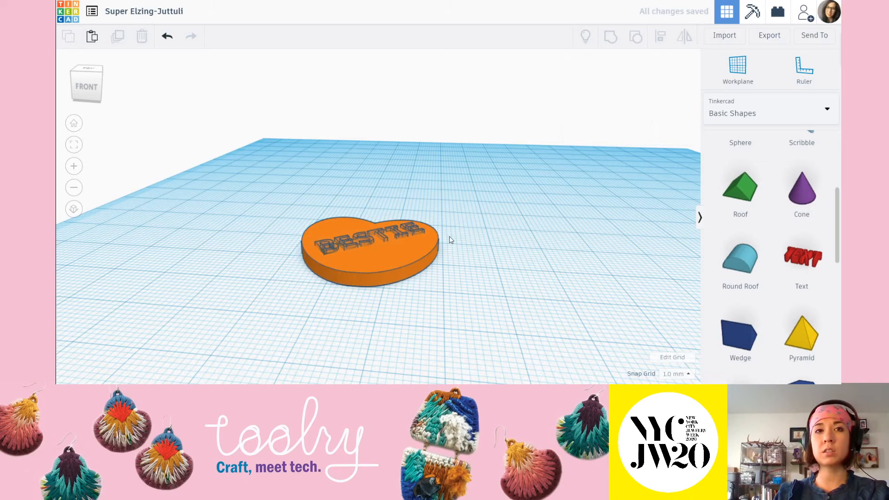
left_click(378, 277)
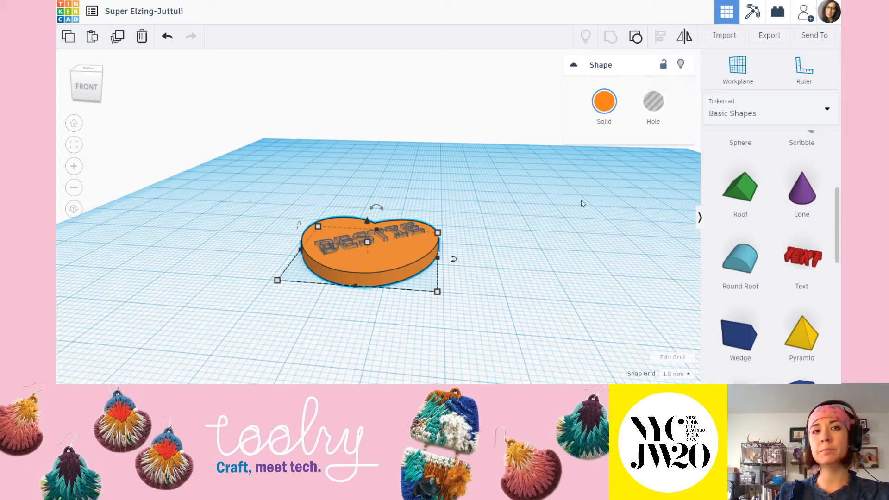
Step: Select the unlocked heart and the BESTIE hole together and align their top faces vertically
left_click(283, 192)
left_click_drag(241, 158, 525, 319)
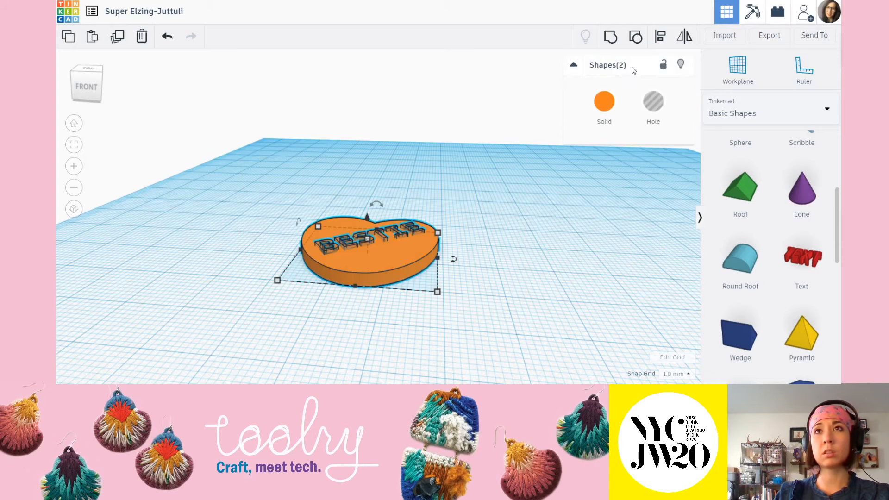
key("ctrl+g")
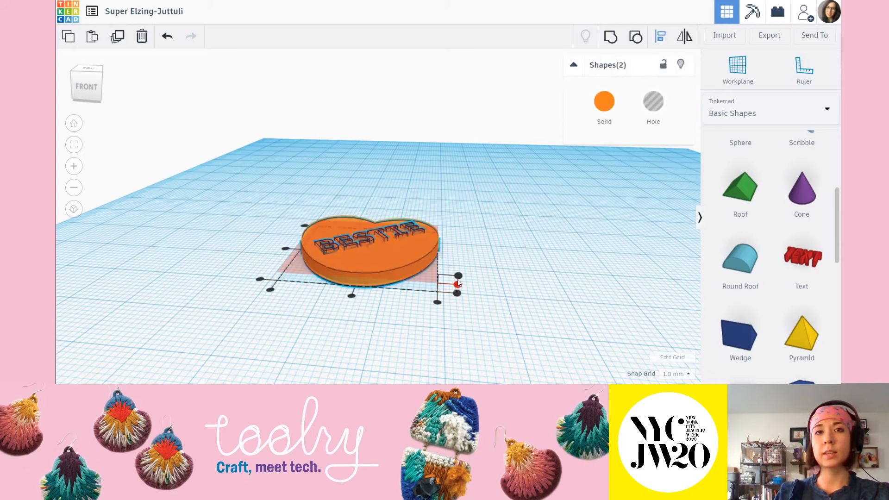
left_click(512, 252)
right_click_drag(536, 261, 468, 173)
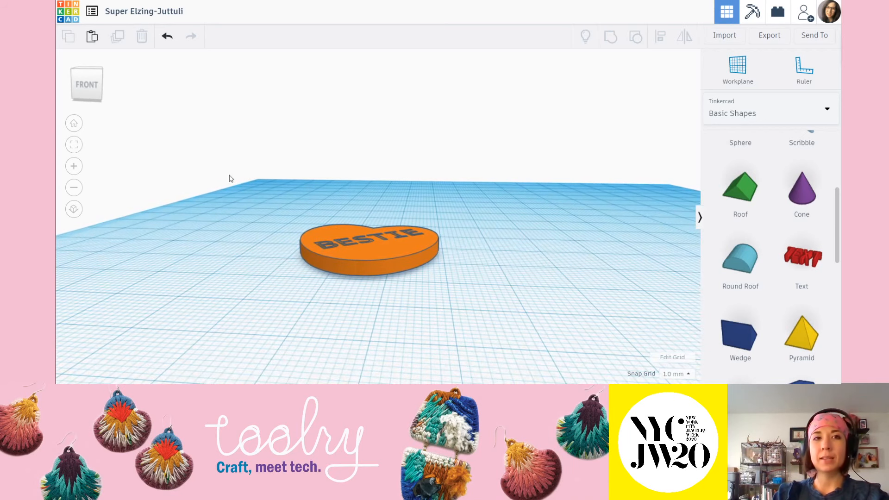
Step: Inspect the vertical alignment of the unlocked heart and the BESTIE hole
left_click_drag(229, 175, 518, 334)
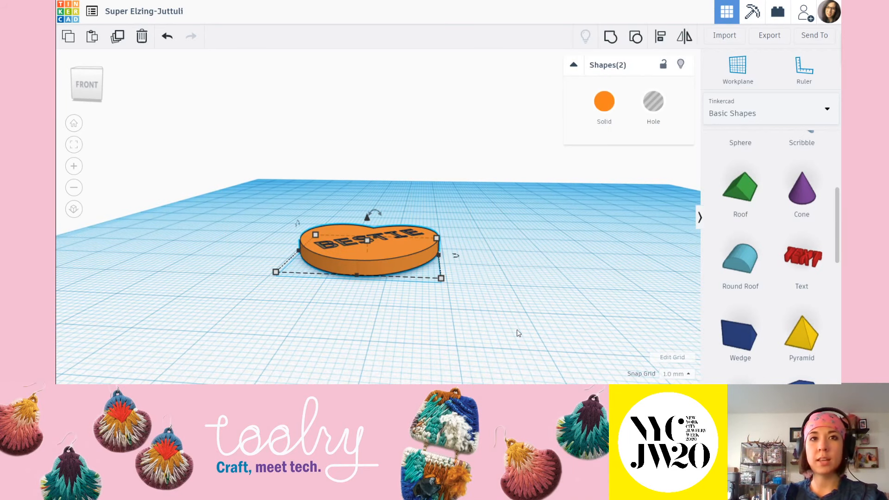
left_click(661, 39)
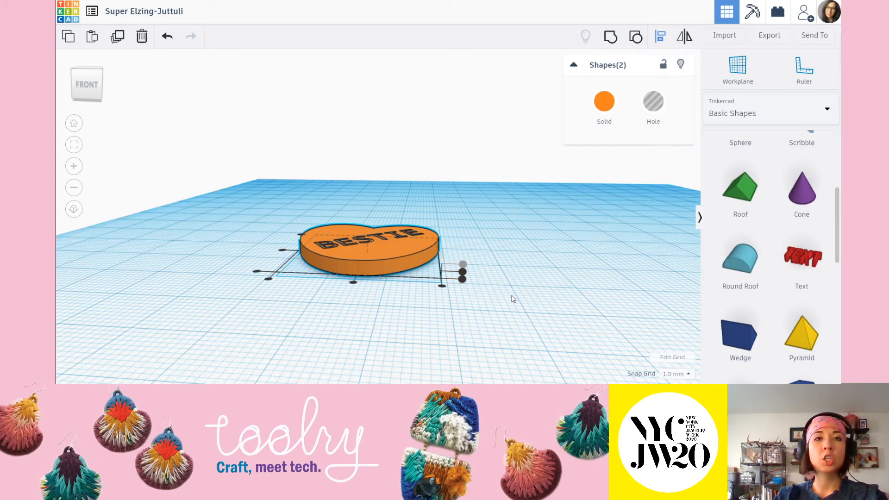
scroll(509, 294, "up", 3)
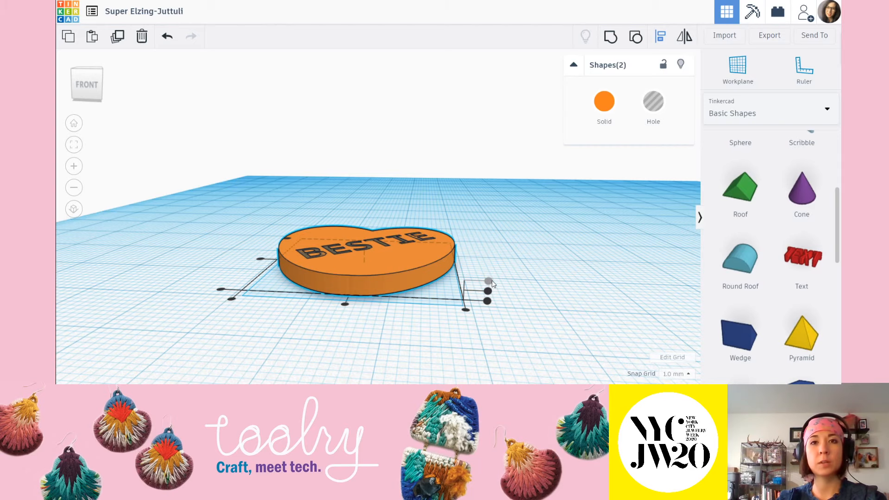
scroll(371, 255, "up", 2)
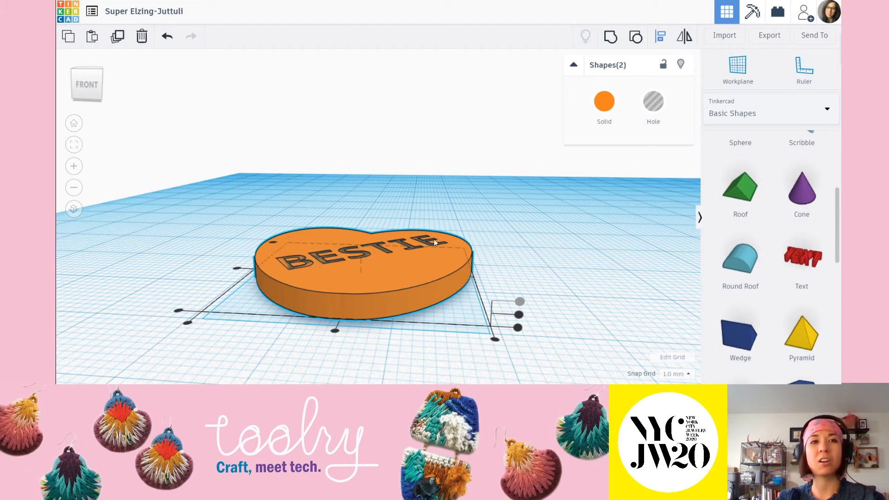
left_click(550, 214)
scroll(520, 227, "down", 2)
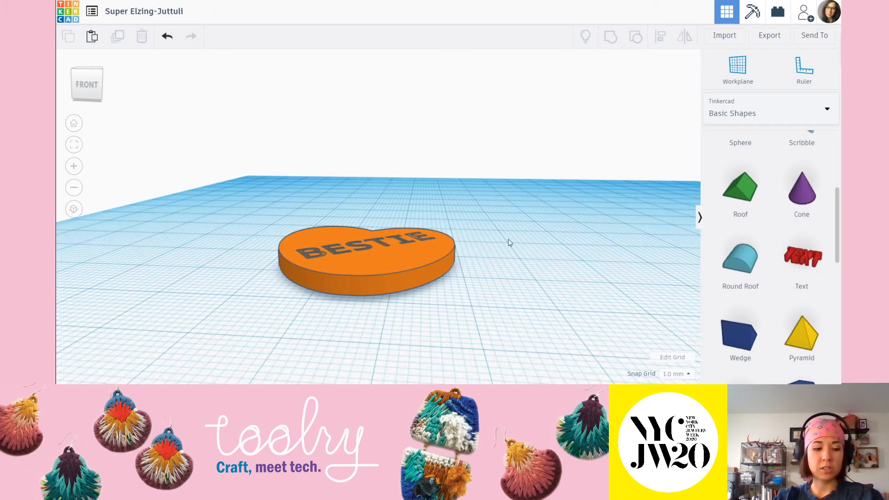
Step: Undo the latest alignment and earlier changes until the BESTIE text is solid again
key("ctrl+z")
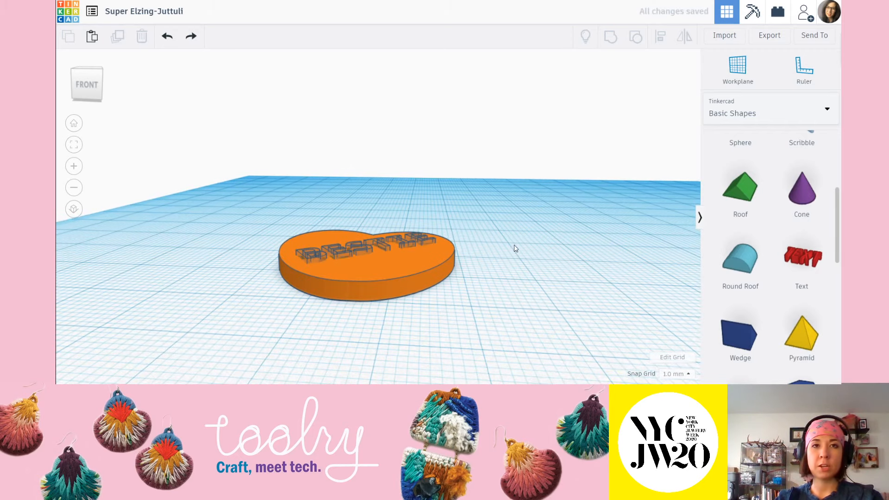
right_click_drag(513, 243, 516, 263)
key("ctrl+z")
left_click(404, 224)
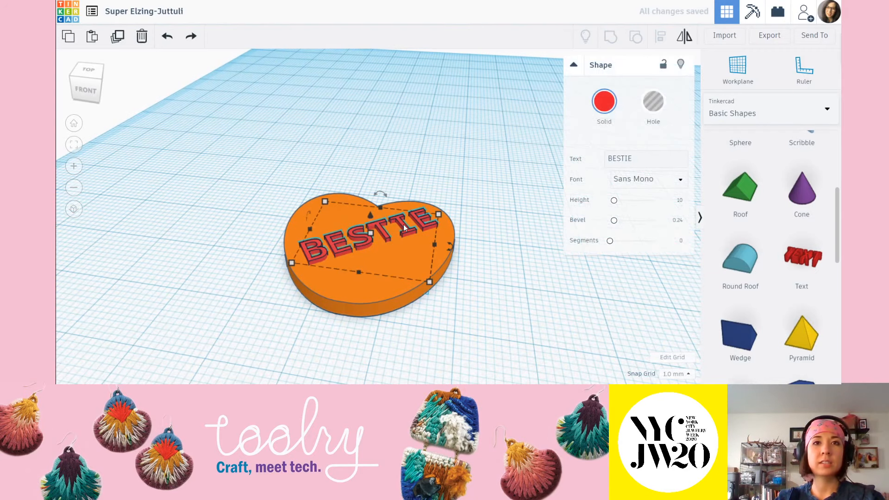
left_click(472, 190)
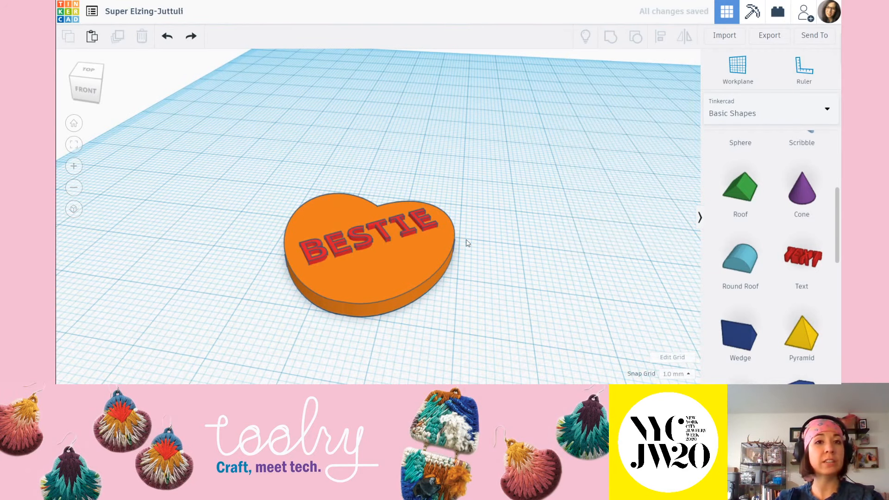
Step: Change the BESTIE text on the heart from a solid to a hole
right_click_drag(492, 242, 496, 223)
left_click(412, 244)
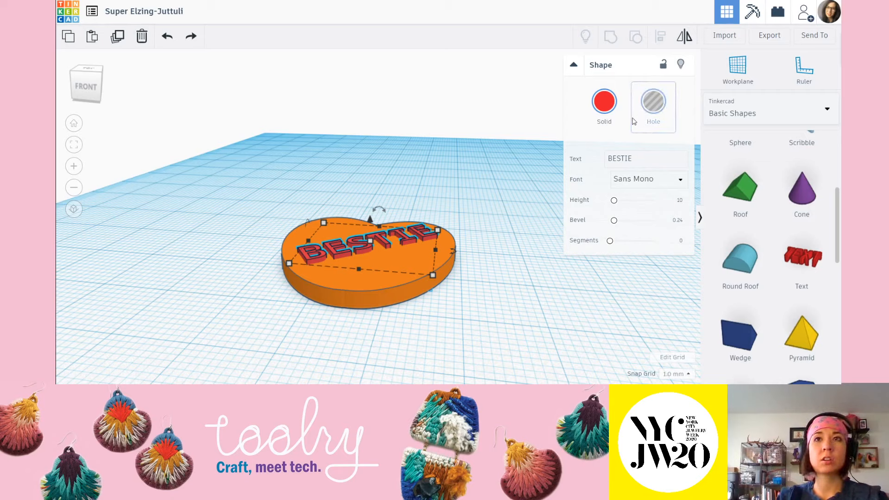
left_click(654, 104)
left_click(482, 277)
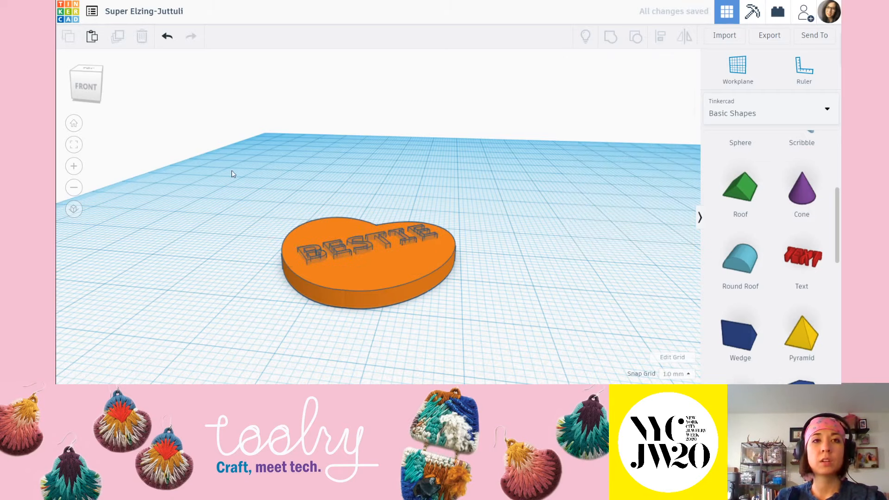
Step: Align the BESTIE hole with the locked heart vertically, trying the bottom faces and settling on the top faces
left_click_drag(223, 164, 537, 350)
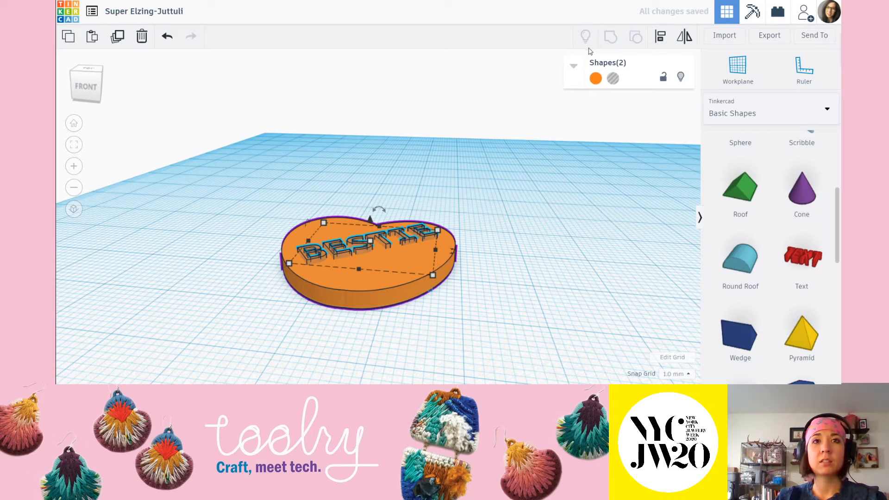
left_click(662, 41)
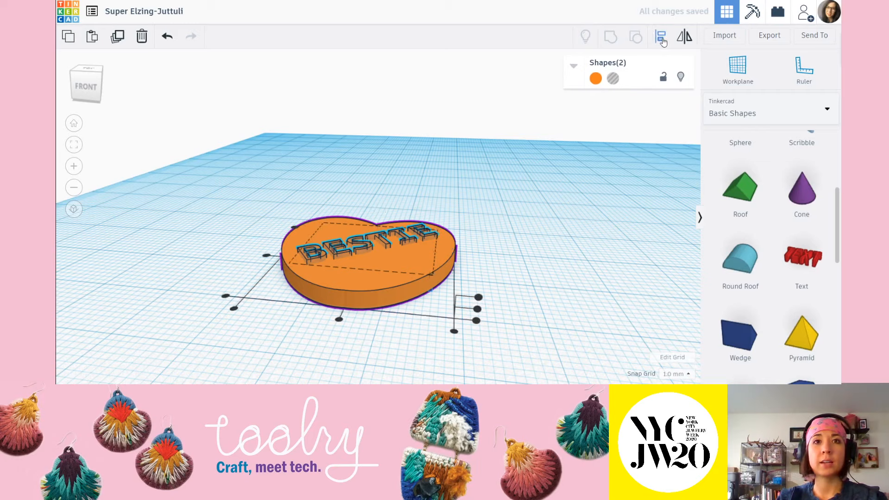
left_click(476, 320)
left_click(478, 303)
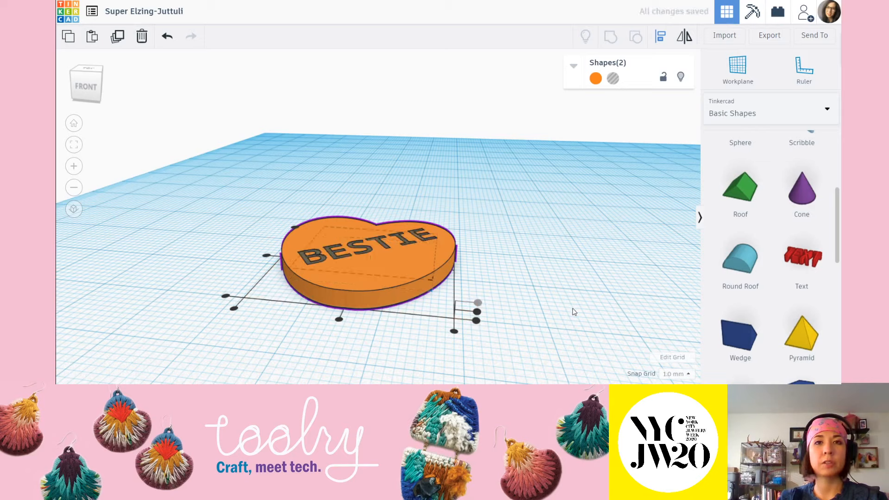
left_click(529, 283)
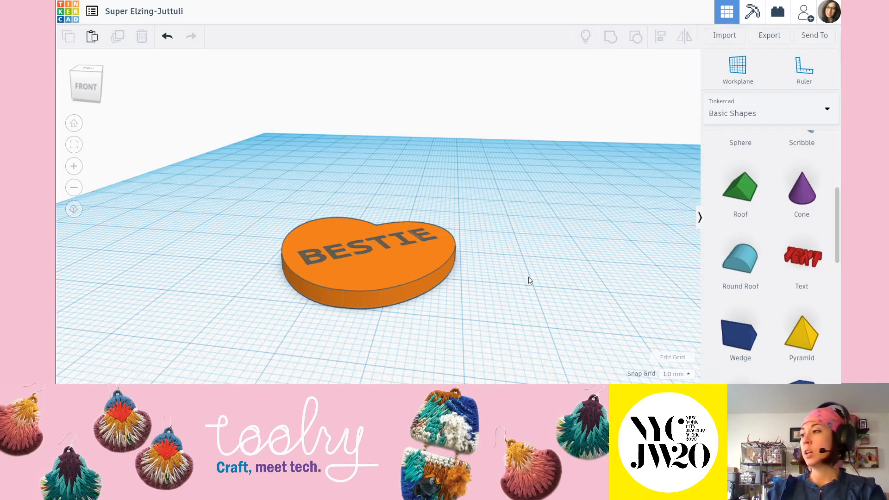
Step: Unlock the orange heart so it can be edited
scroll(519, 209, "down", 1)
right_click_drag(466, 192, 463, 232)
left_click(351, 210)
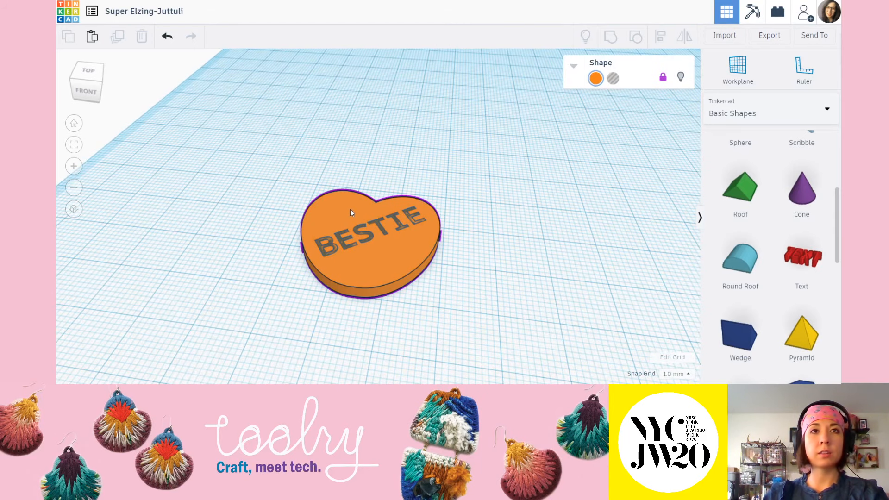
left_click(663, 78)
left_click(530, 258)
left_click(384, 246)
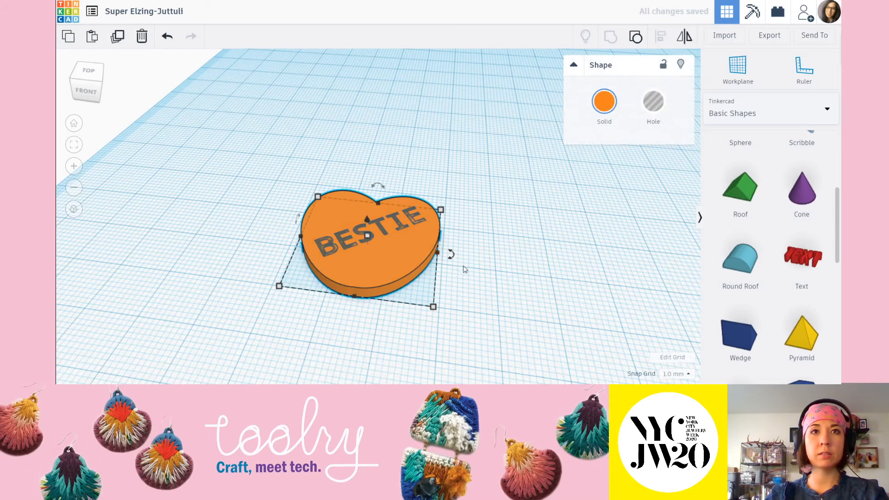
left_click(327, 162)
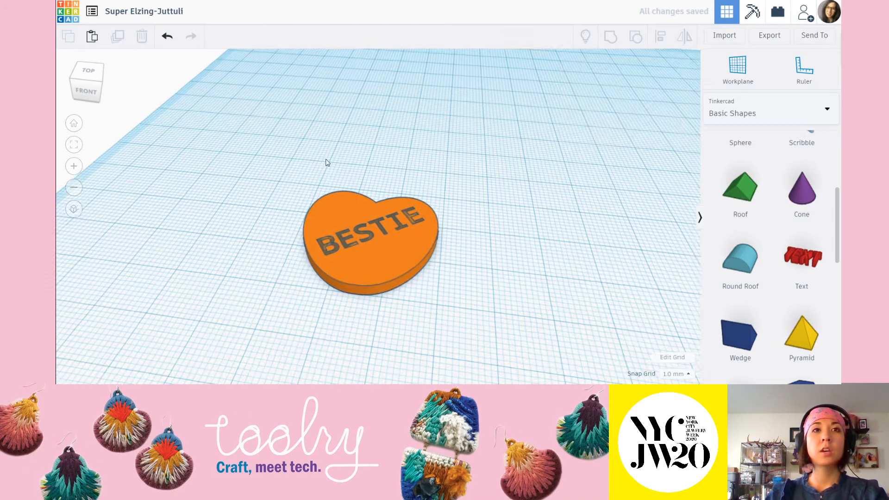
Step: Group the heart with the BESTIE hole to cut the letters into its top
scroll(327, 162, "down", 2)
left_click_drag(246, 130, 502, 328)
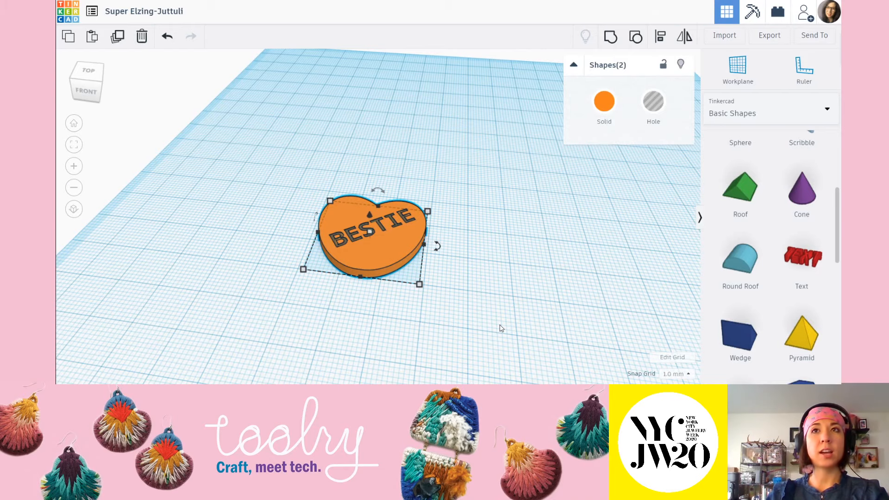
left_click(611, 36)
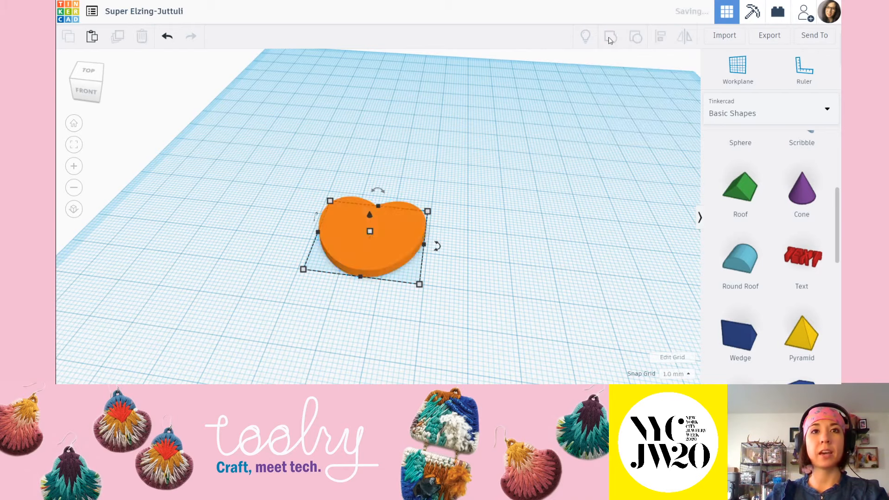
Step: Examine the engraved BESTIE letters in the heart up close and from several angles
left_click(519, 265)
right_click_drag(516, 264, 407, 268)
scroll(353, 246, "up", 4)
scroll(339, 305, "up", 1)
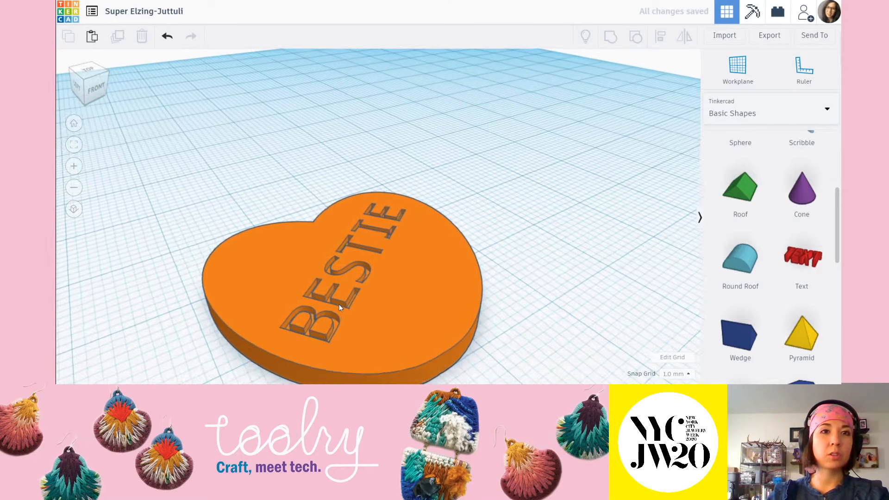
right_click_drag(339, 307, 426, 240)
scroll(429, 260, "down", 3)
scroll(434, 236, "down", 2)
right_click_drag(507, 293, 316, 243)
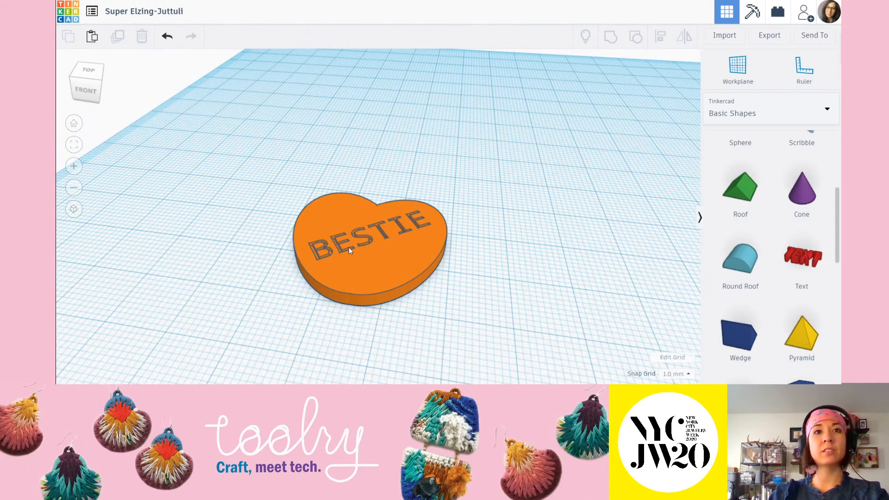
scroll(399, 220, "down", 2)
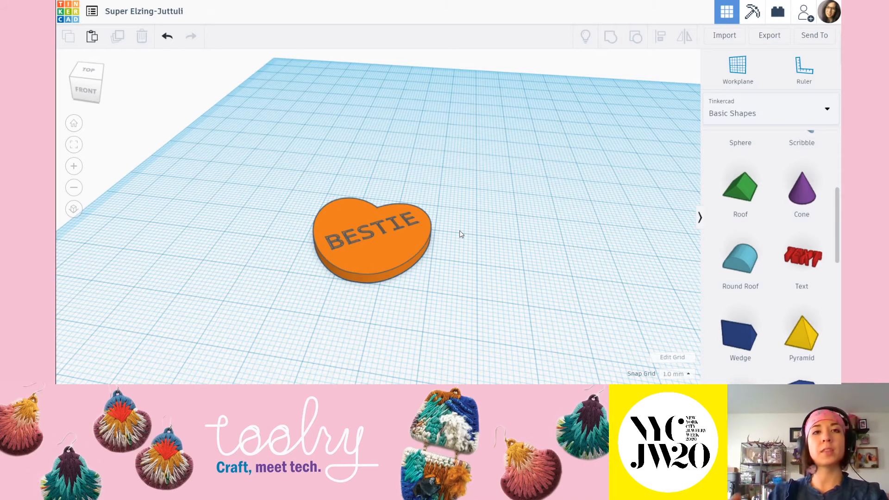
right_click_drag(459, 255, 460, 249)
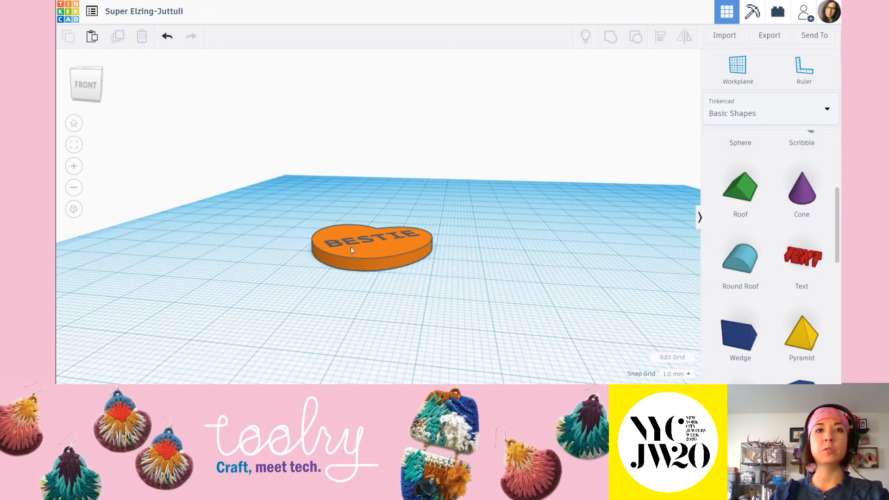
right_click_drag(351, 229, 395, 285)
Step: Try moving the engraved heart, and undo both the move and its grouping with the BESTIE hole
left_click_drag(366, 213, 399, 224)
left_click(452, 141)
left_click(522, 224)
right_click_drag(500, 260, 452, 252)
key("ctrl+z")
key("ctrl+z")
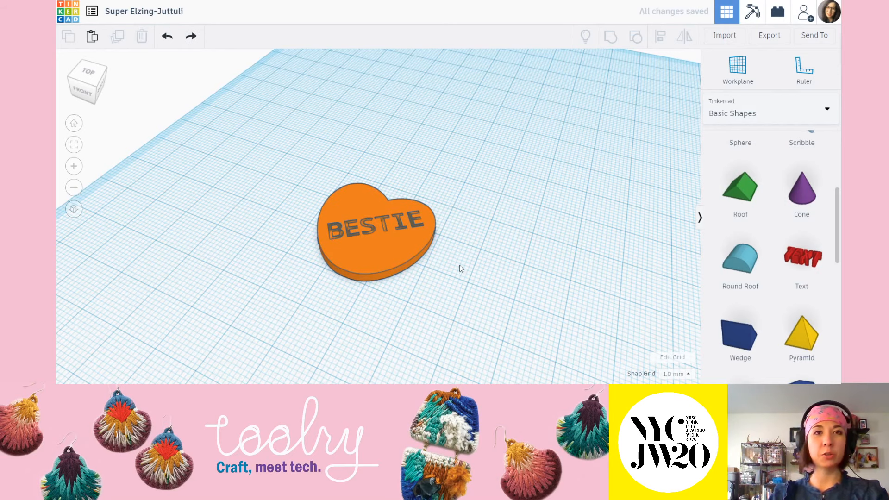
left_click(380, 248)
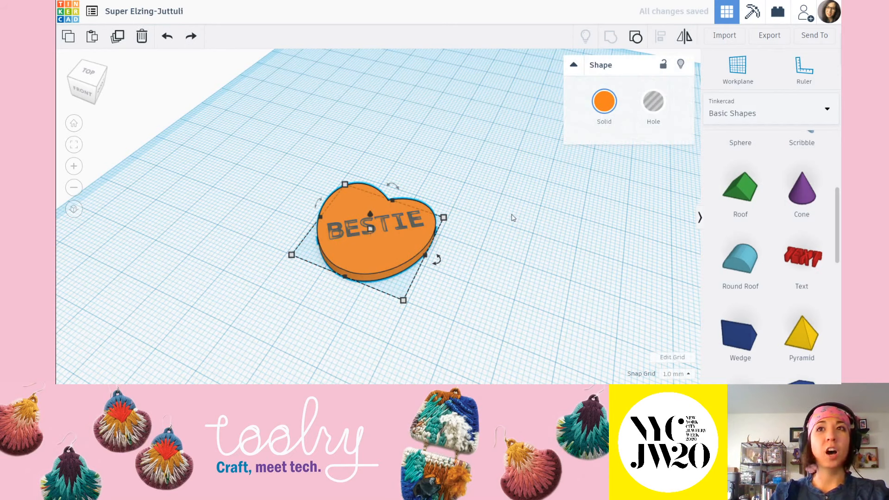
left_click(468, 260)
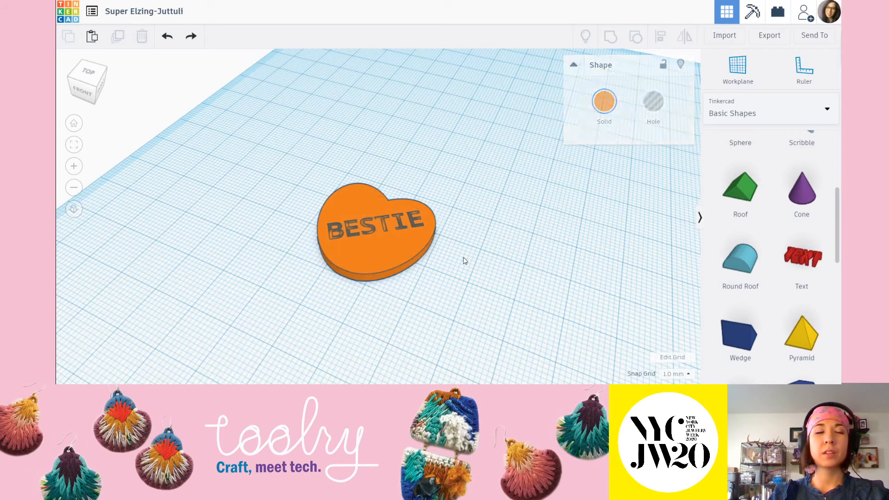
Step: Group the orange heart with the BESTIE hole to engrave the letters into its surface
left_click_drag(248, 156, 525, 327)
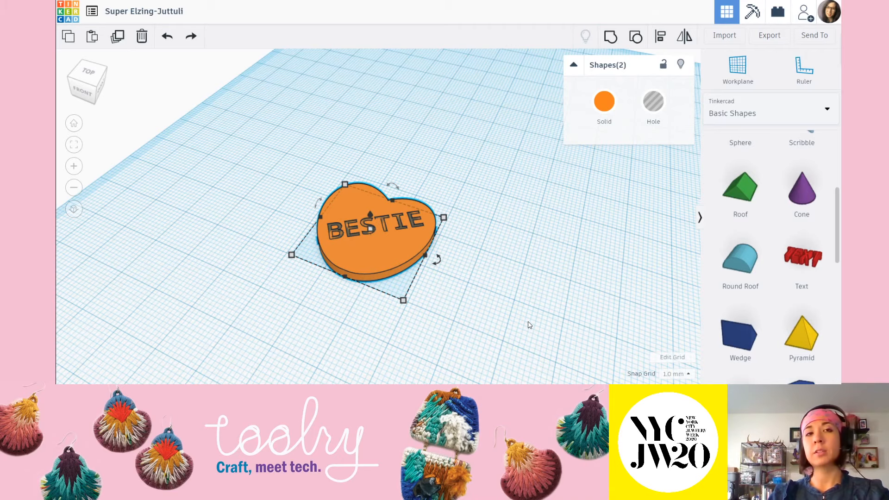
left_click(611, 37)
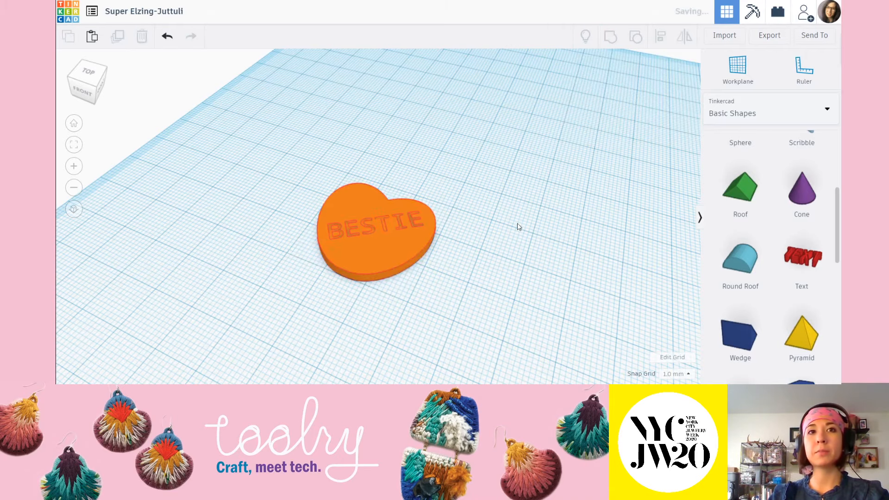
left_click(463, 220)
right_click_drag(541, 220, 512, 262)
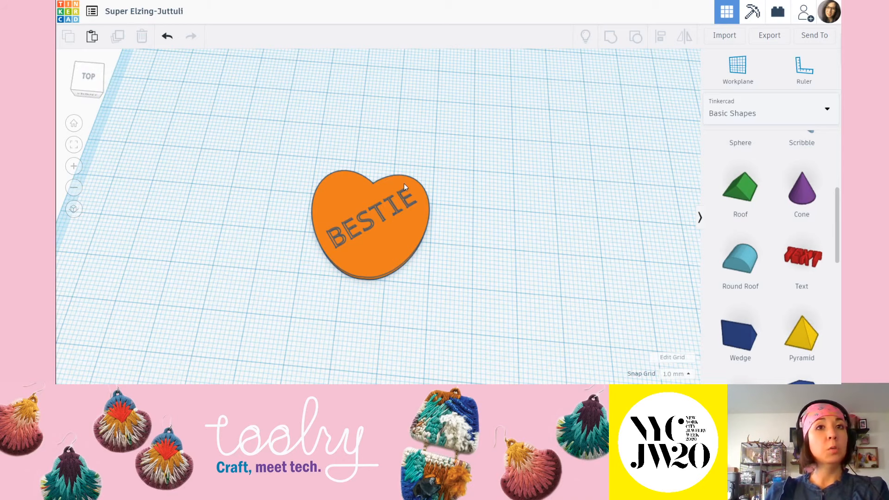
right_click_drag(354, 174, 360, 194)
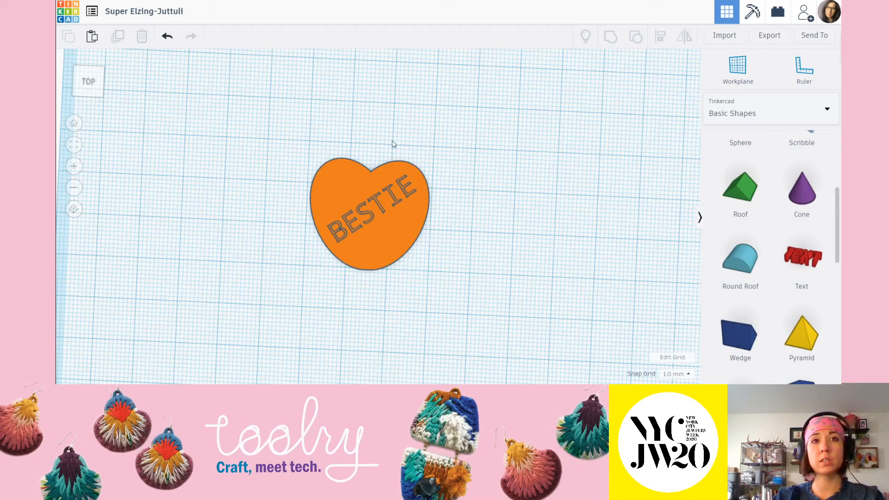
left_click(89, 83)
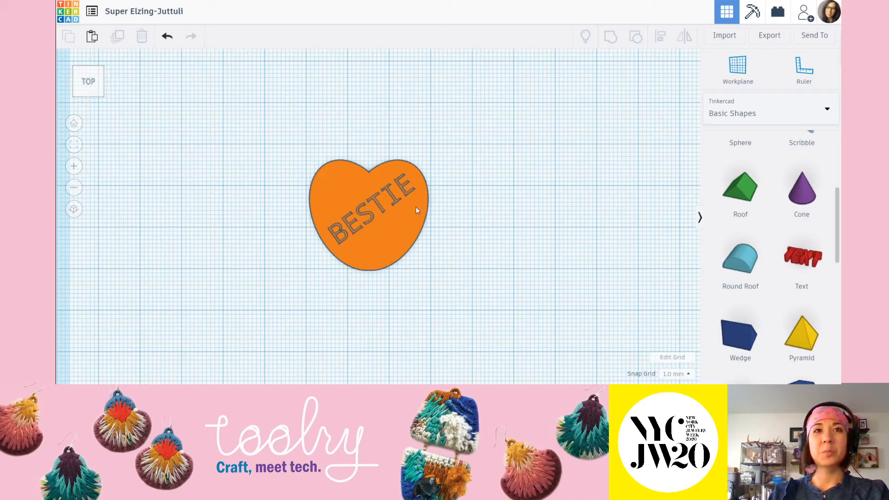
Step: Try adding a solid cylinder beside the engraved heart and colouring it magenta
scroll(839, 237, "up", 4)
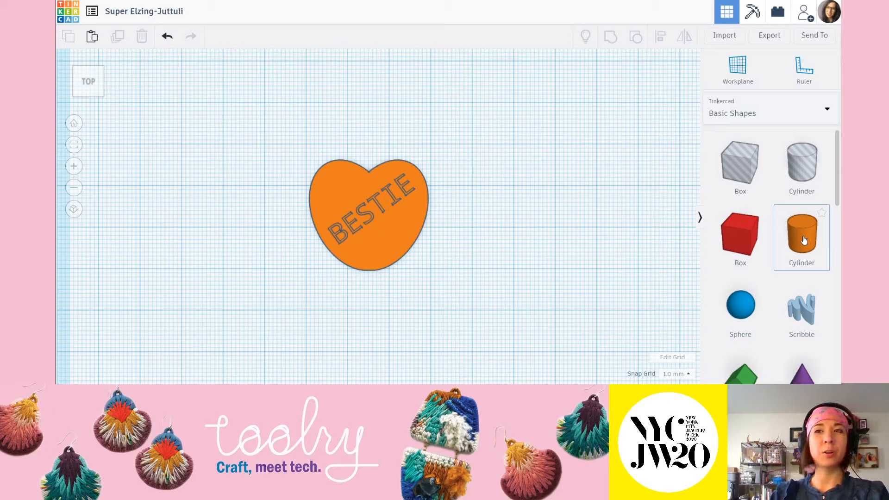
left_click_drag(804, 240, 507, 179)
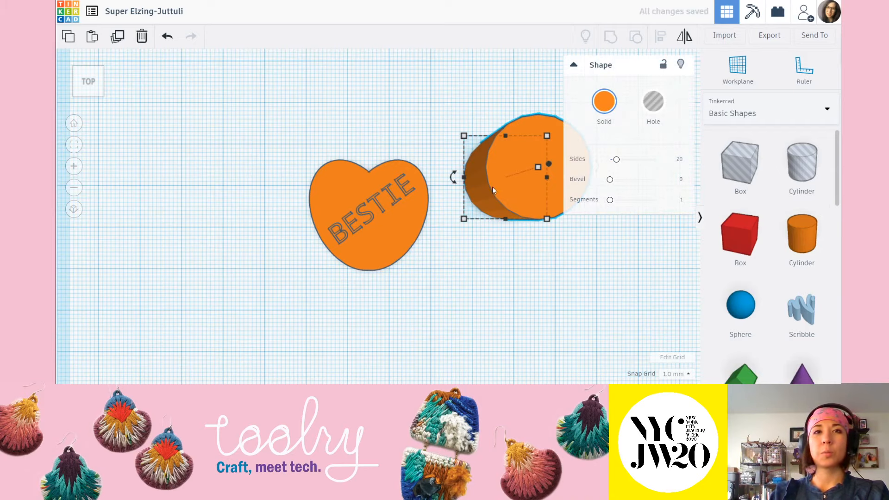
left_click(604, 102)
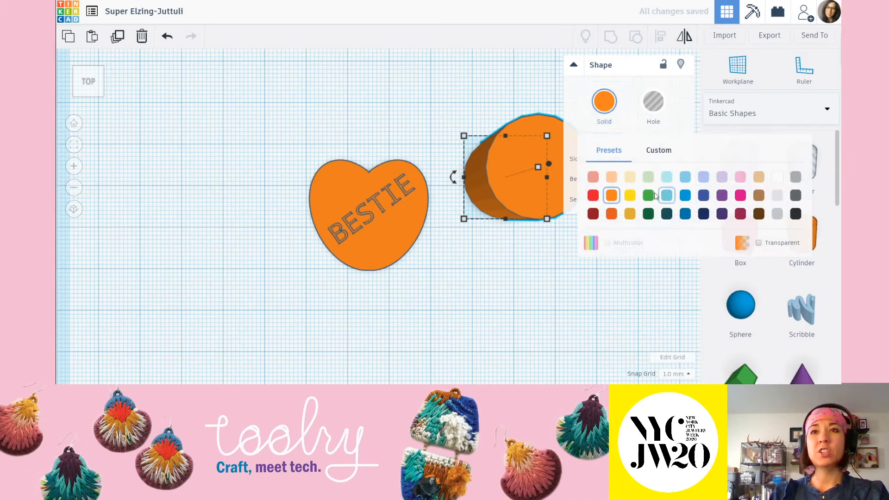
left_click(740, 194)
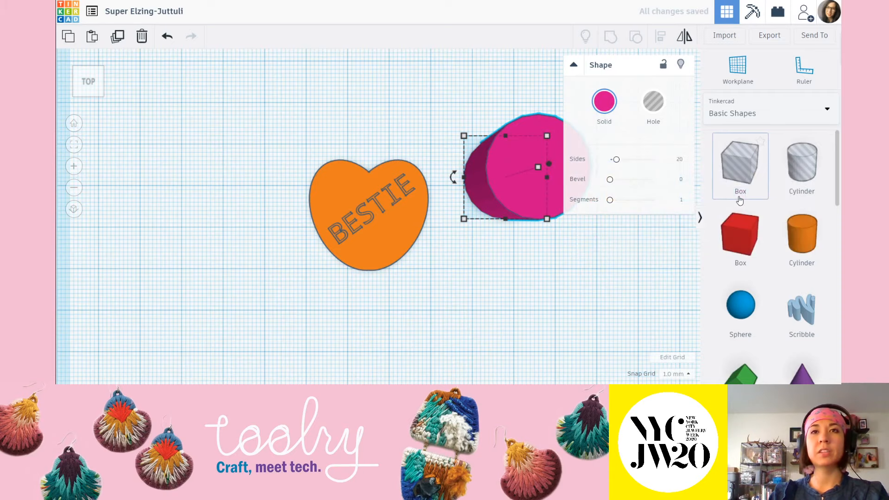
left_click(485, 91)
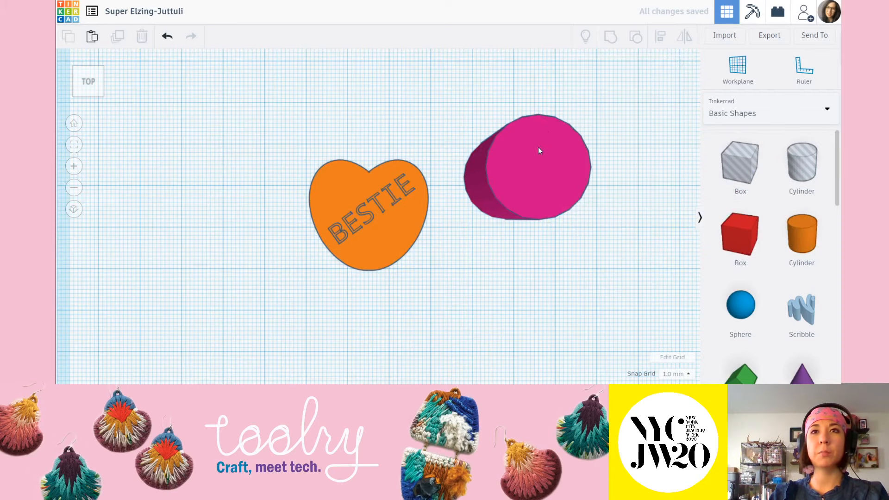
left_click(538, 147)
left_click(601, 105)
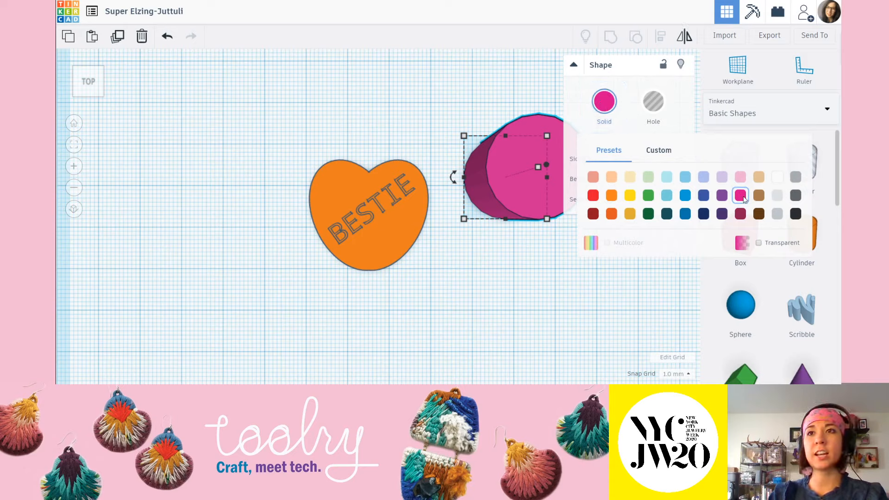
left_click(572, 94)
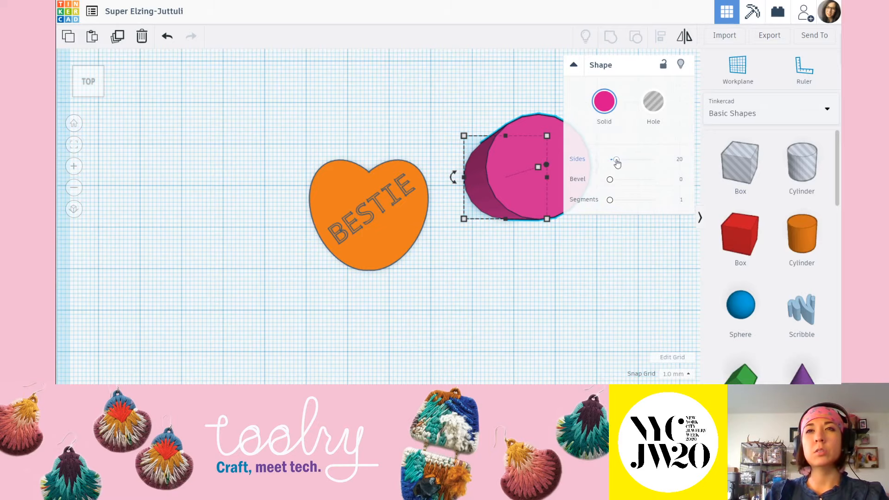
Step: Try raising the magenta cylinder's sides to the maximum, and undo its changes and placement
left_click_drag(616, 159, 653, 159)
left_click(621, 290)
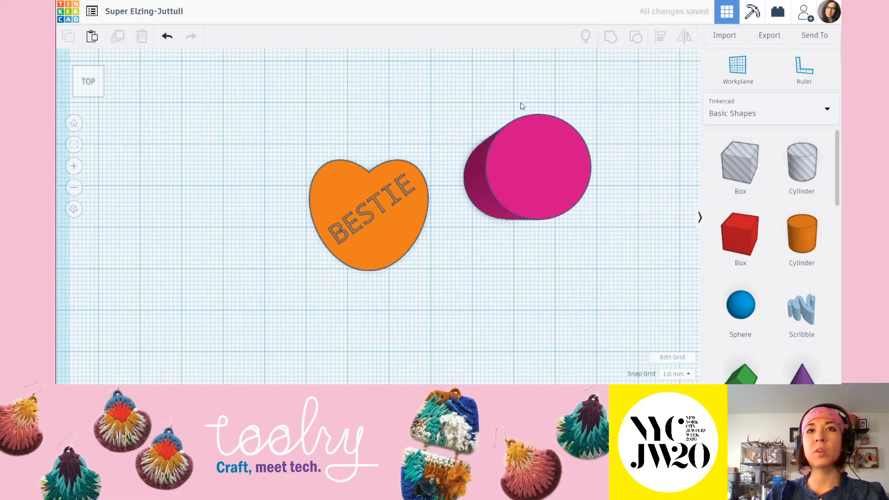
scroll(550, 125, "up", 4)
middle_click_drag(504, 141, 479, 147)
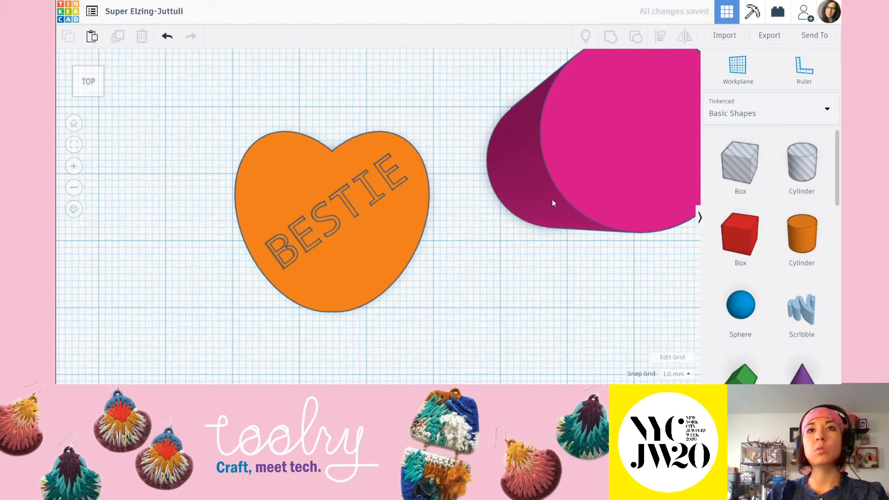
scroll(552, 202, "down", 4)
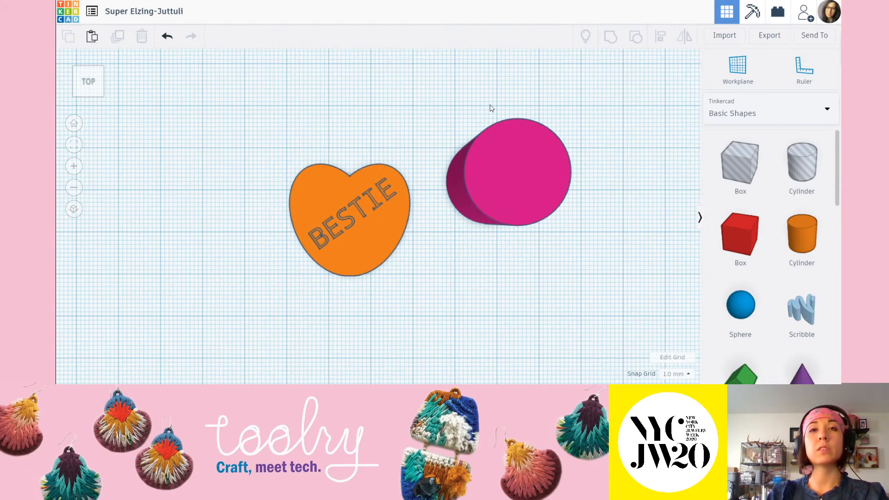
key("ctrl+z")
key("ctrl+z")
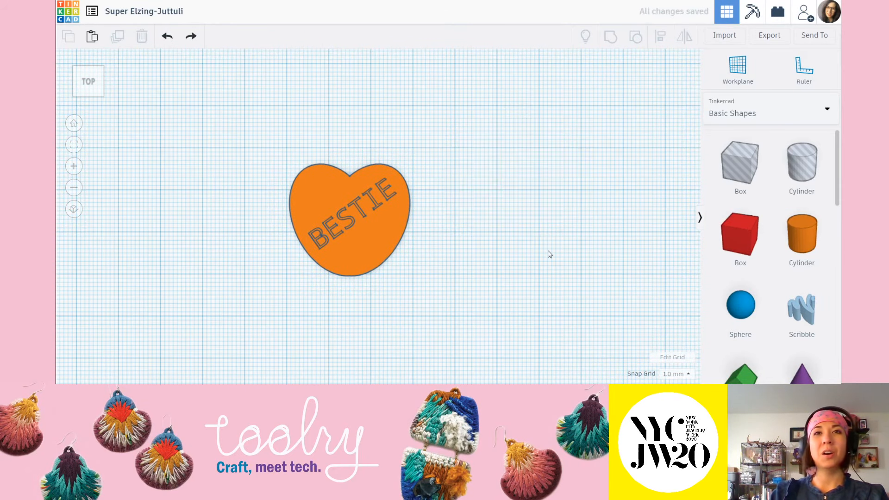
Step: Add a cylinder beside the heart's upper lobe, colour it magenta and set its sides to 64
right_click_drag(541, 258, 515, 297)
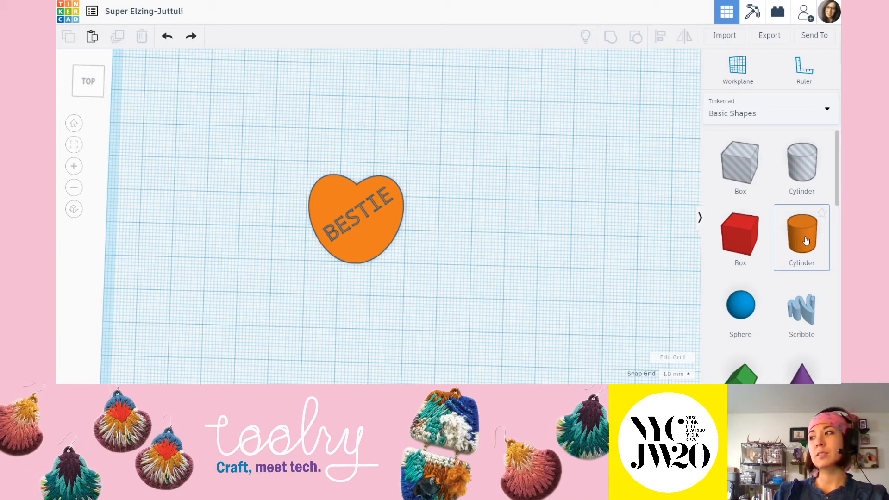
left_click_drag(806, 241, 456, 173)
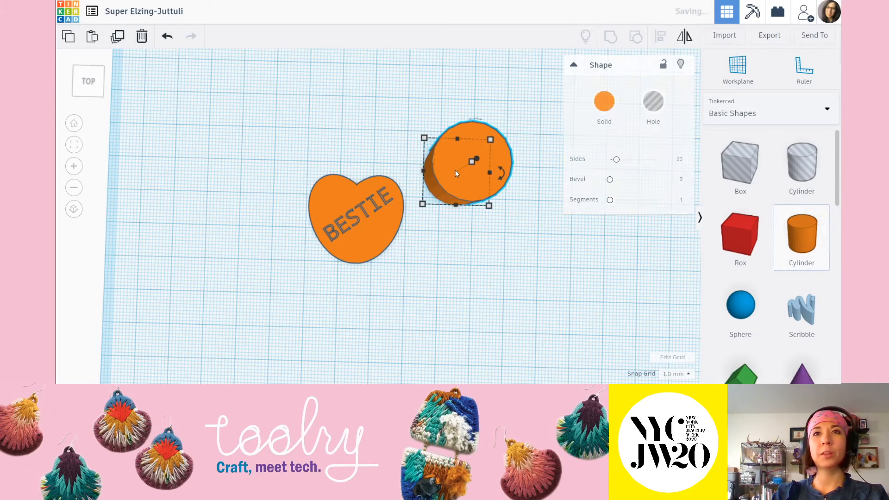
left_click(611, 104)
left_click(739, 197)
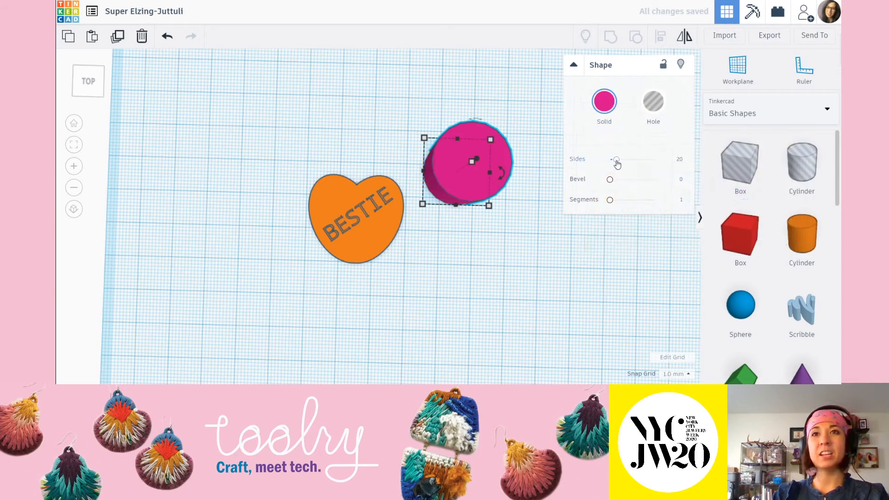
left_click_drag(616, 160, 663, 163)
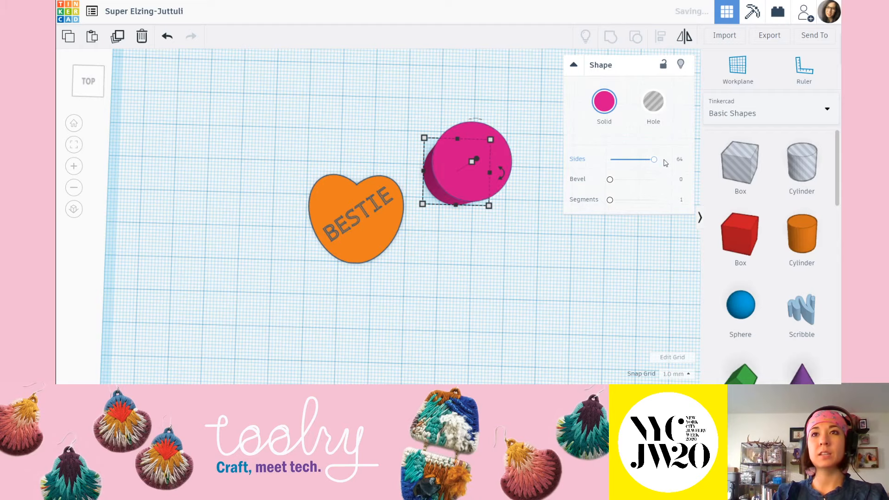
left_click(538, 112)
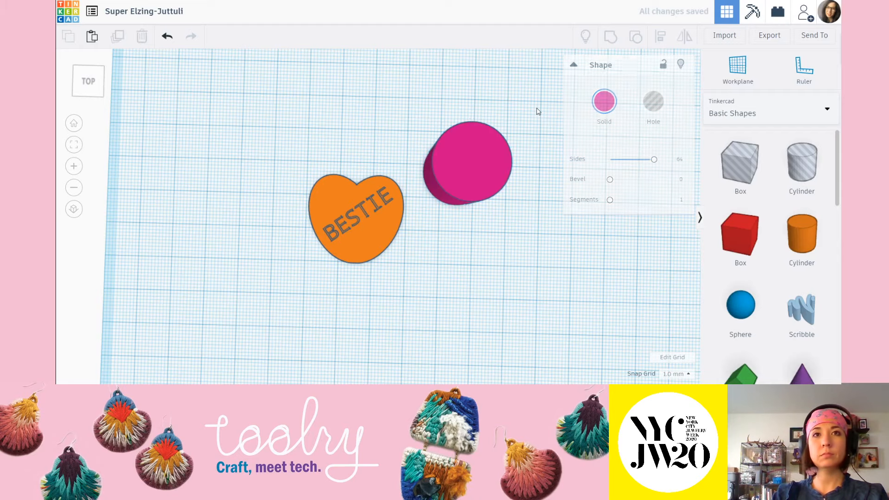
Step: Show the heart and cylinder straight from the top in a flat orthographic view
right_click_drag(518, 216, 465, 173)
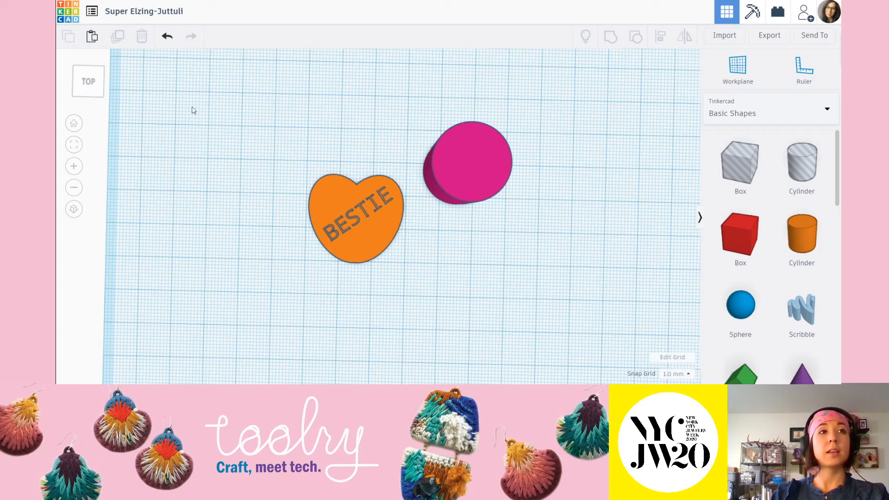
left_click(90, 81)
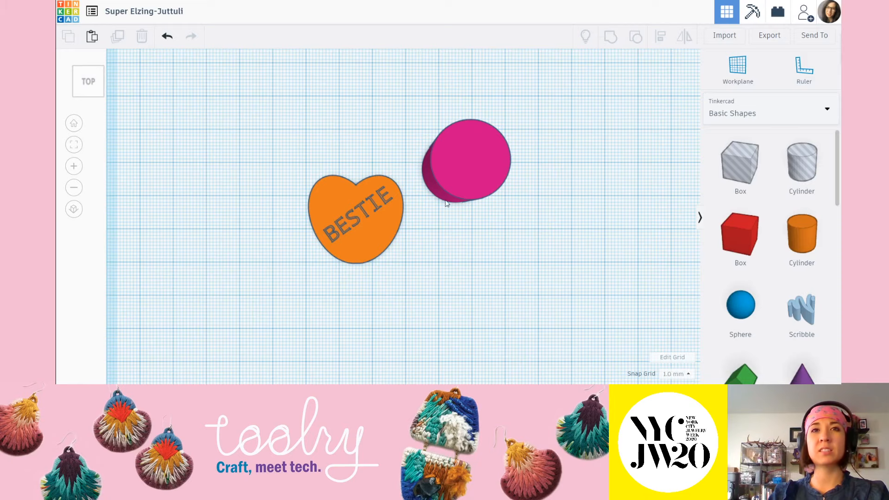
left_click(74, 211)
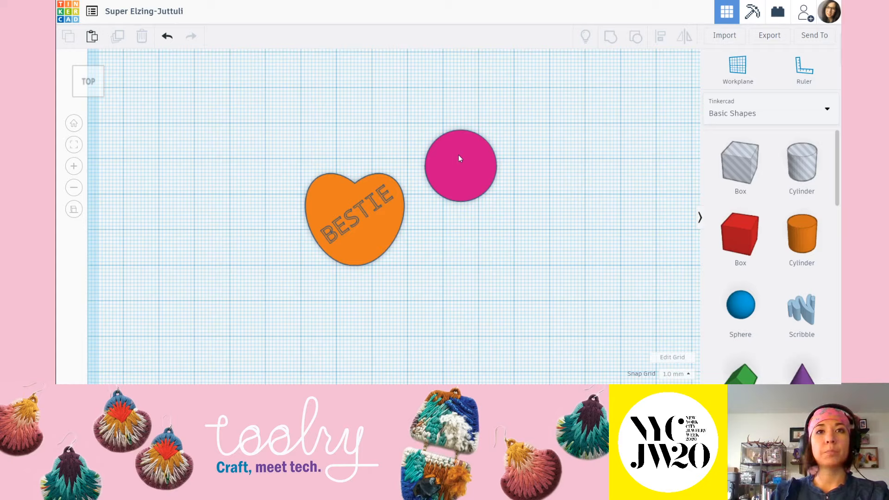
Step: Try placing the magenta cylinder over the heart's top notch and shrinking its diameter
left_click_drag(465, 165, 359, 173)
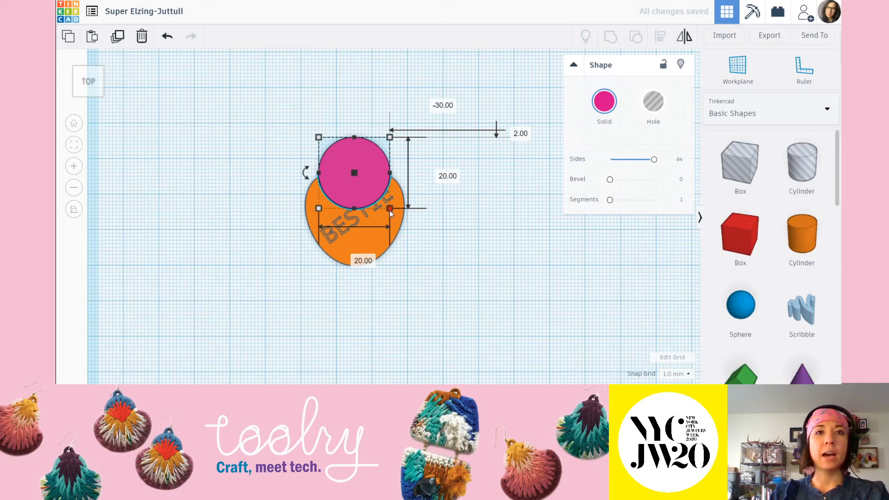
left_click_drag(391, 208, 365, 177)
left_click(432, 184)
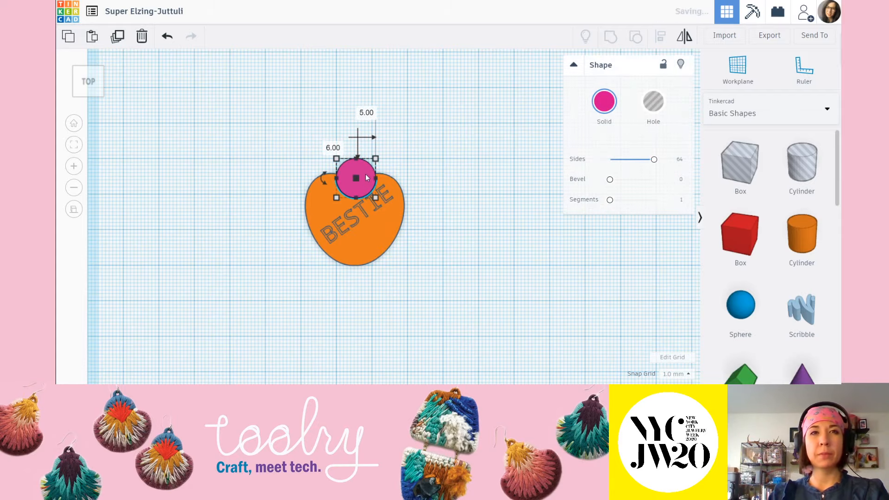
left_click(432, 185)
scroll(357, 172, "up", 2)
scroll(357, 174, "up", 2)
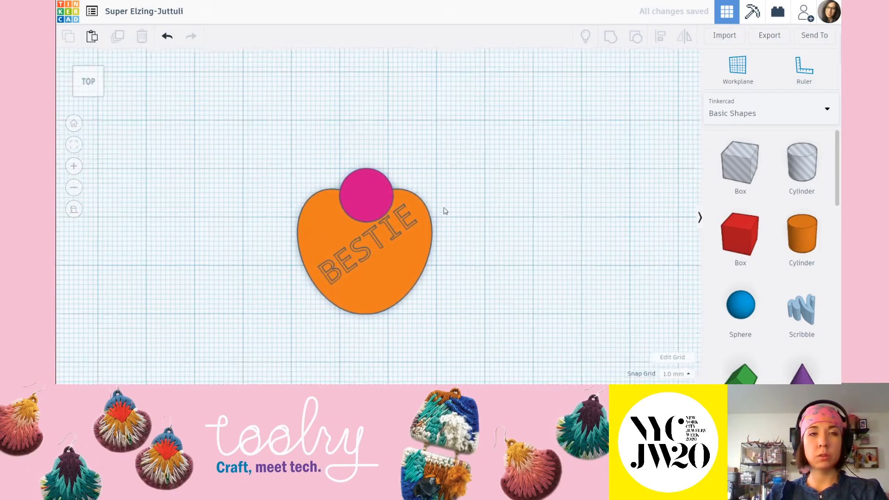
Step: Try repositioning the small cylinder higher over the notch, and undo its moves and resizing
left_click_drag(370, 209, 370, 209)
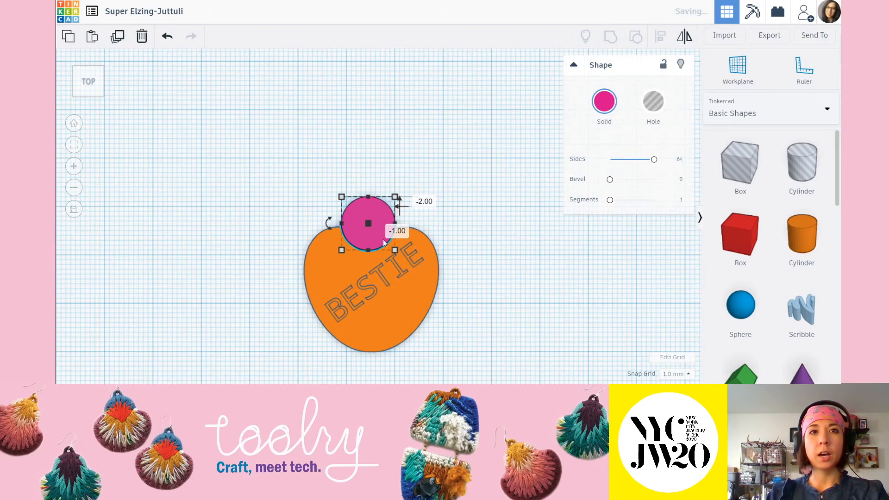
left_click(502, 268)
left_click(365, 207)
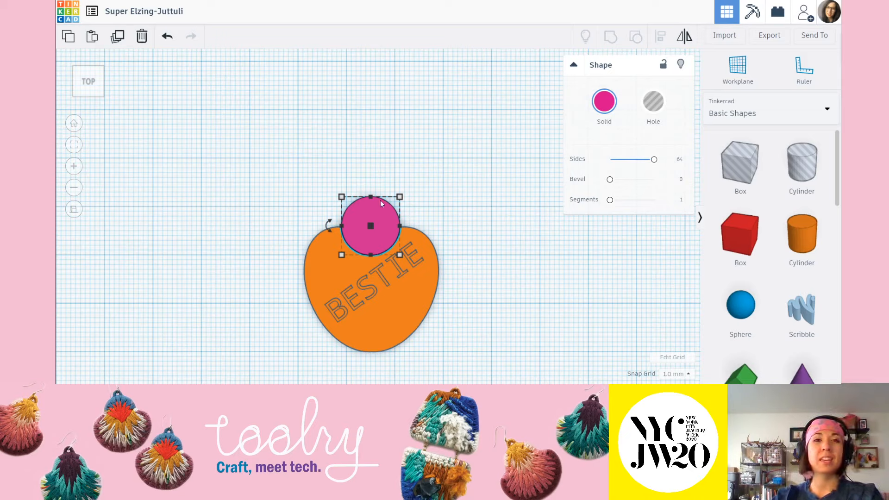
left_click(447, 174)
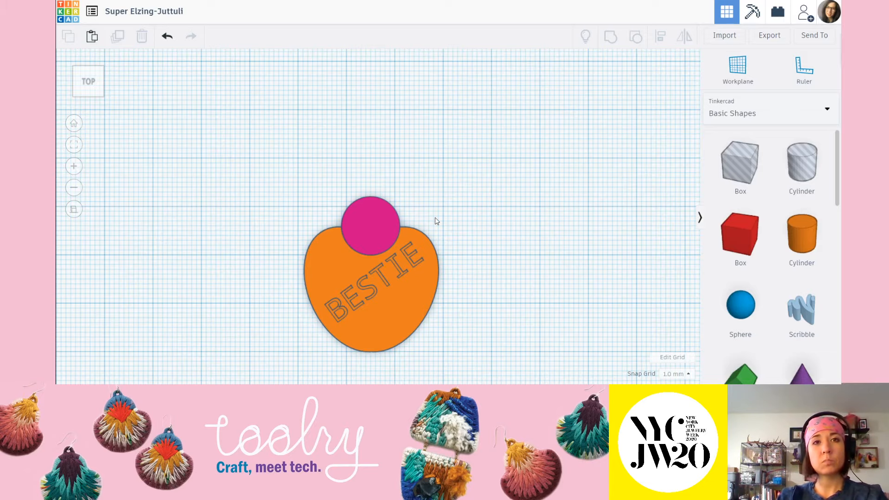
scroll(469, 203, "down", 1)
scroll(508, 190, "down", 1)
key("ctrl+z")
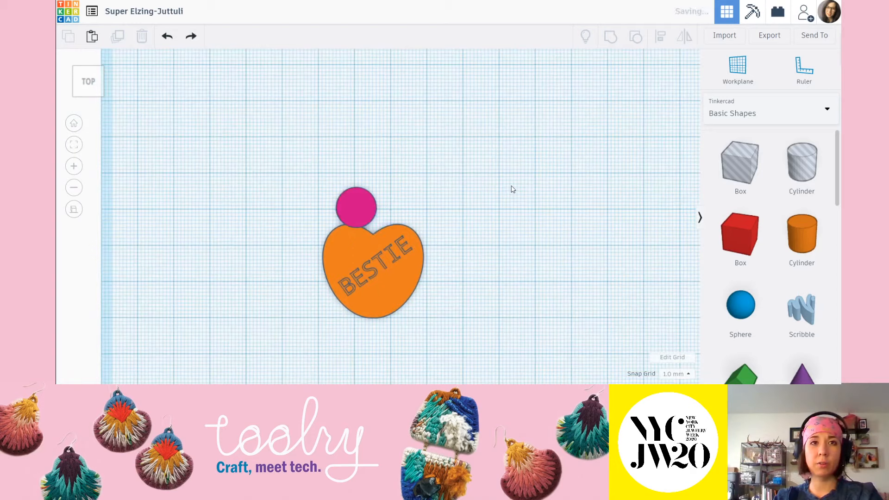
key("ctrl+z")
key("ctrl+z")
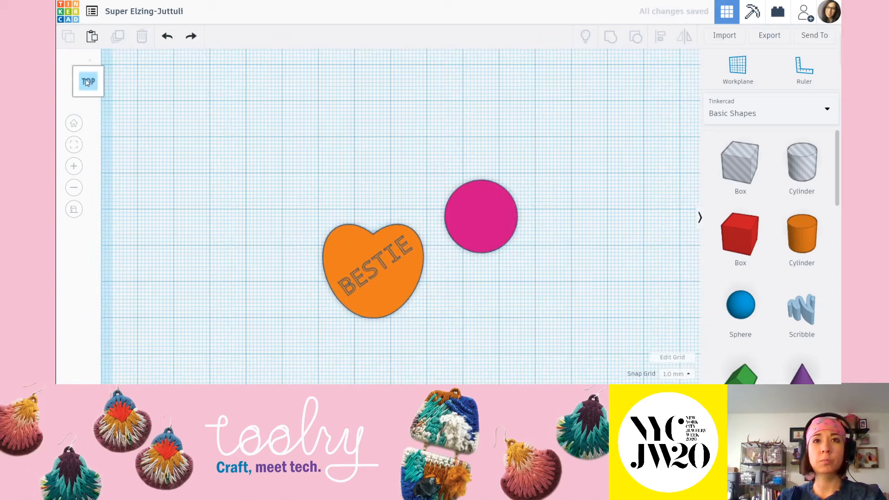
Step: Move the magenta cylinder over the heart's top notch and shrink it proportionally
left_click_drag(462, 216, 381, 217)
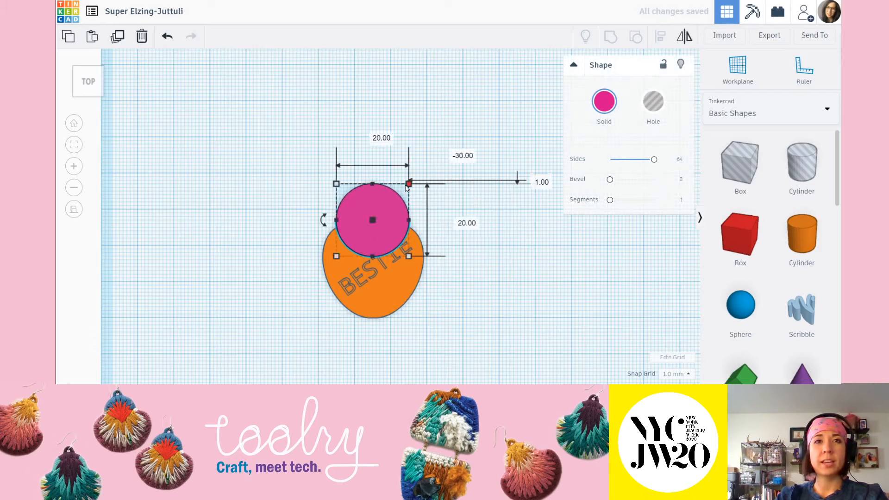
left_click_drag(410, 185, 377, 217, "shift")
scroll(376, 218, "up", 2)
Step: Nudge the shrunken cylinder right and up so it straddles the notch and overlaps the heart's upper edge
key("Right")
key("Right")
key("Right")
key("Right")
key("Right")
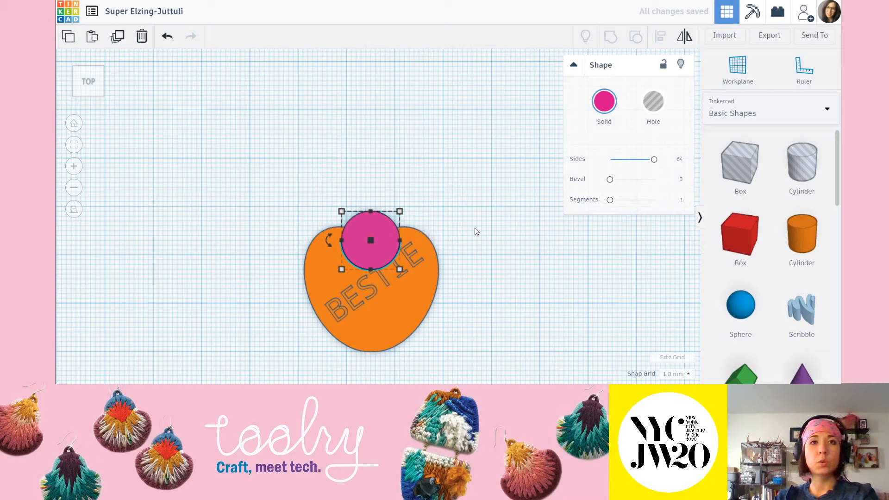
key("Up")
key("Up")
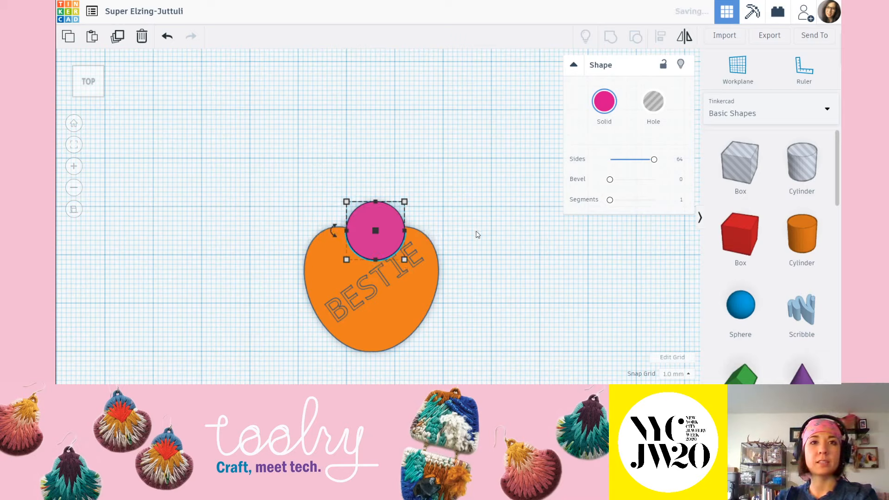
Step: Nudge the magenta cylinder left so it sits centred over the heart's top notch
key("Left")
left_click(481, 238)
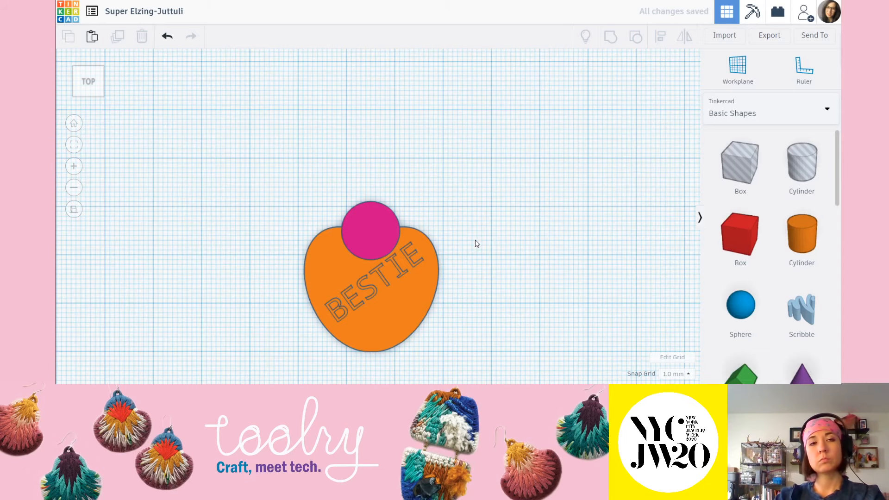
scroll(461, 236, "down", 2)
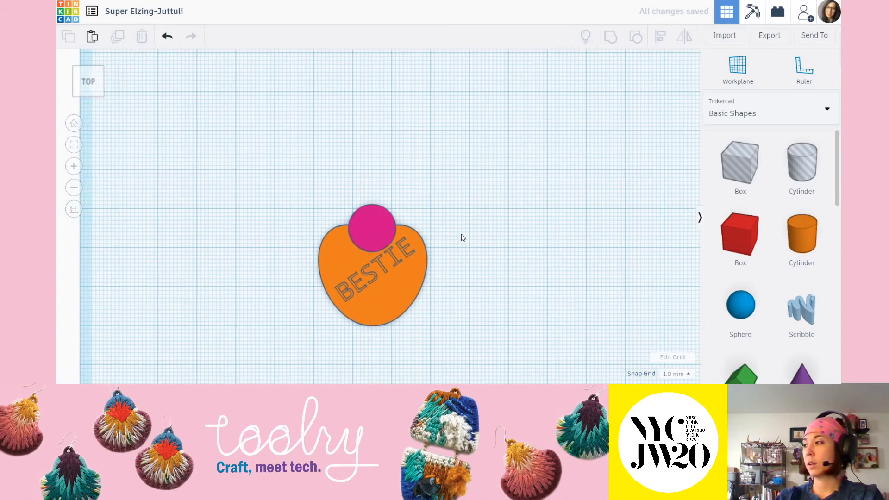
Step: Duplicate the magenta cylinder, turn the copy into a hole and move it off the original, above the heart
left_click(374, 216)
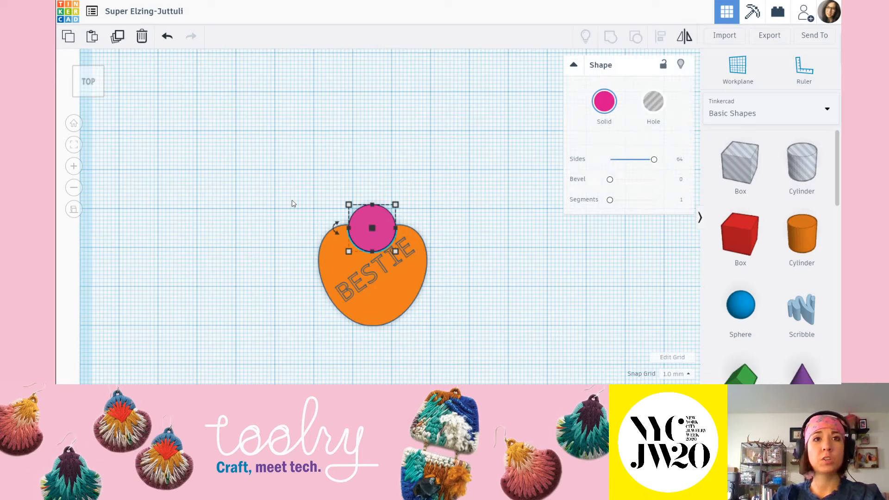
left_click(438, 219)
left_click(382, 215)
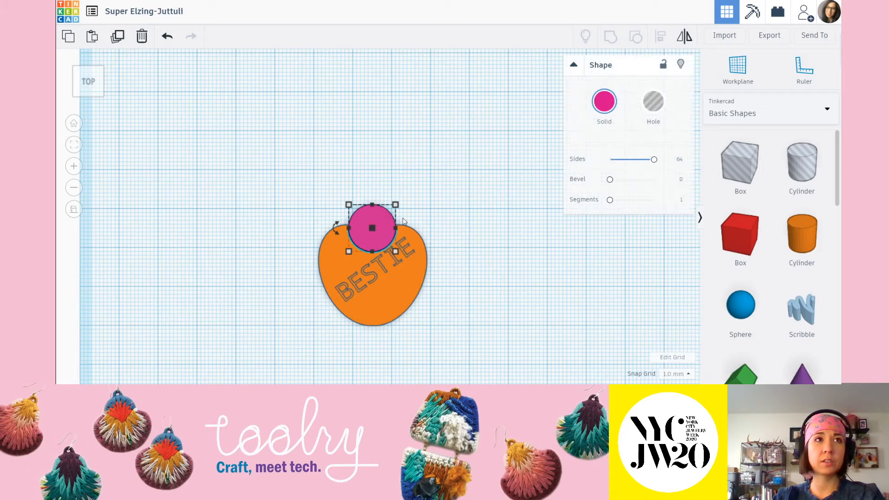
left_click(117, 38)
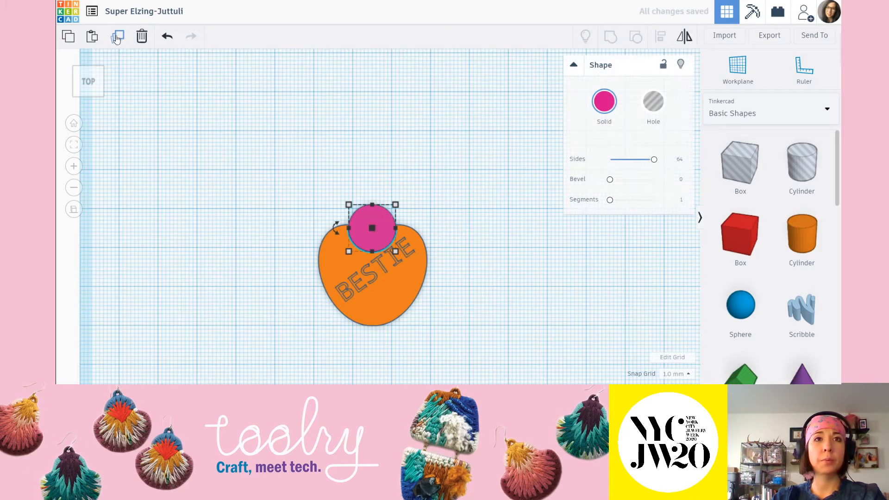
left_click(649, 102)
left_click(487, 175)
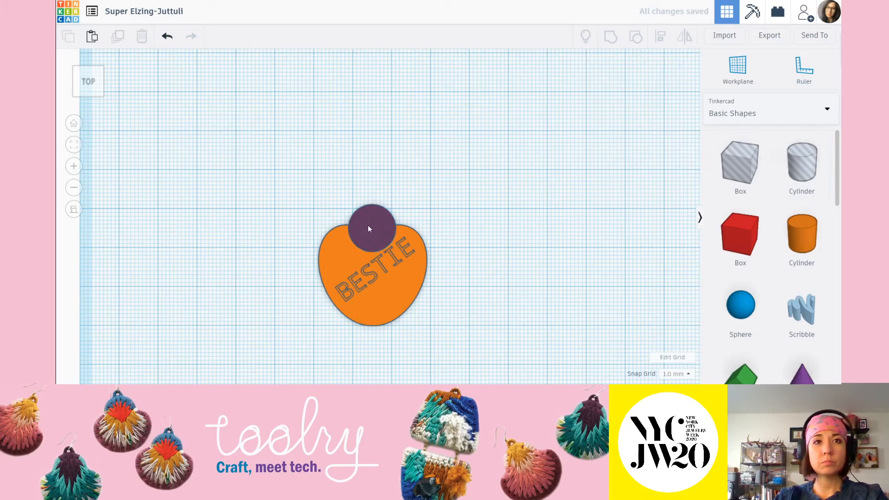
left_click_drag(368, 225, 394, 164)
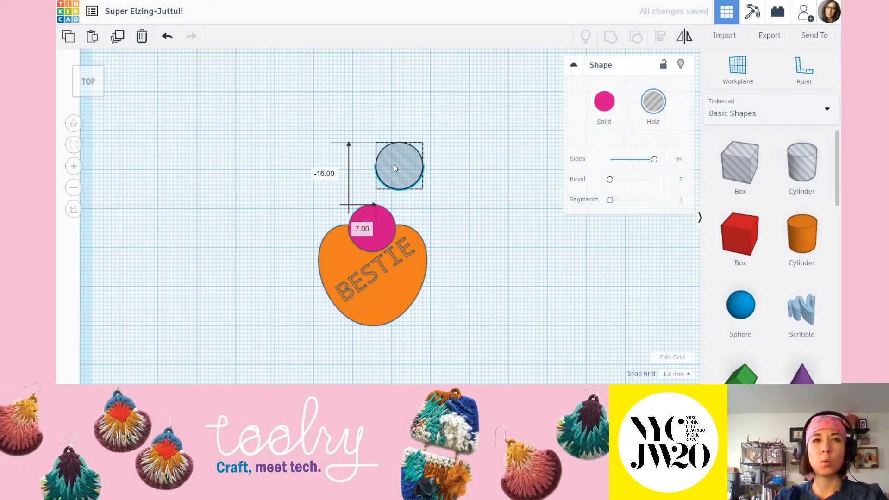
left_click(457, 226)
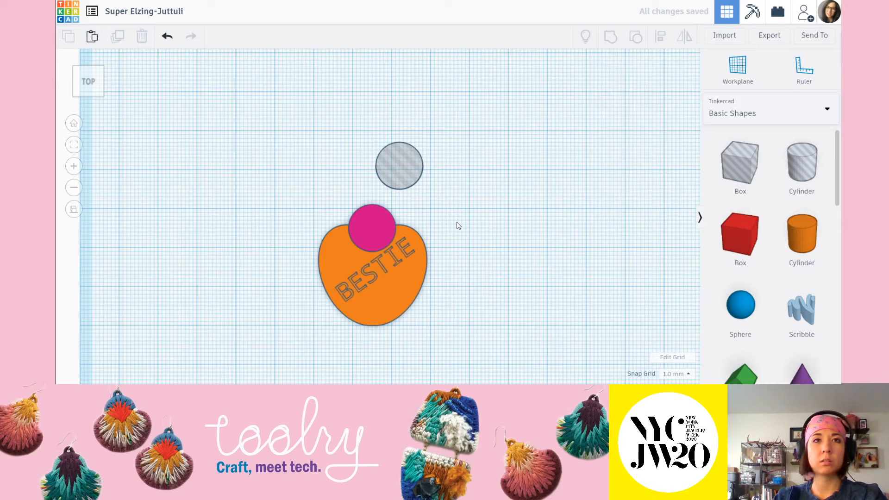
Step: Shrink the hole cylinder proportionally to 8 mm in diameter
left_click(404, 165)
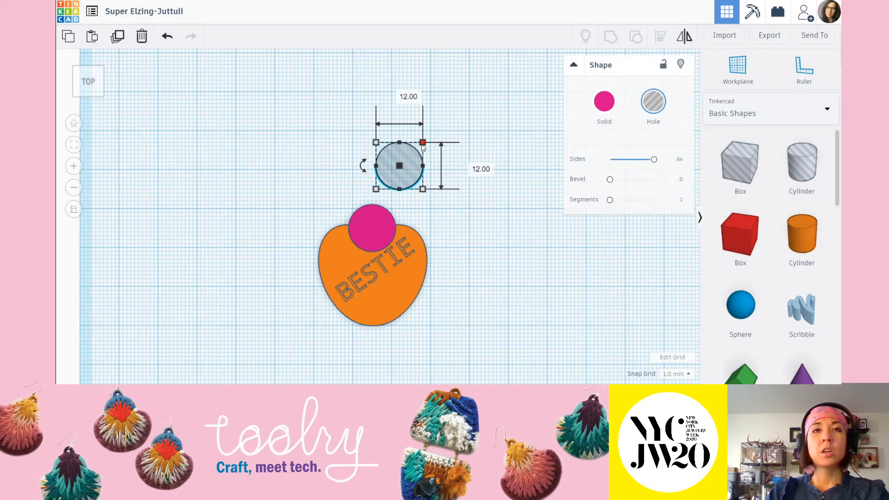
left_click_drag(422, 143, 408, 175, "shift")
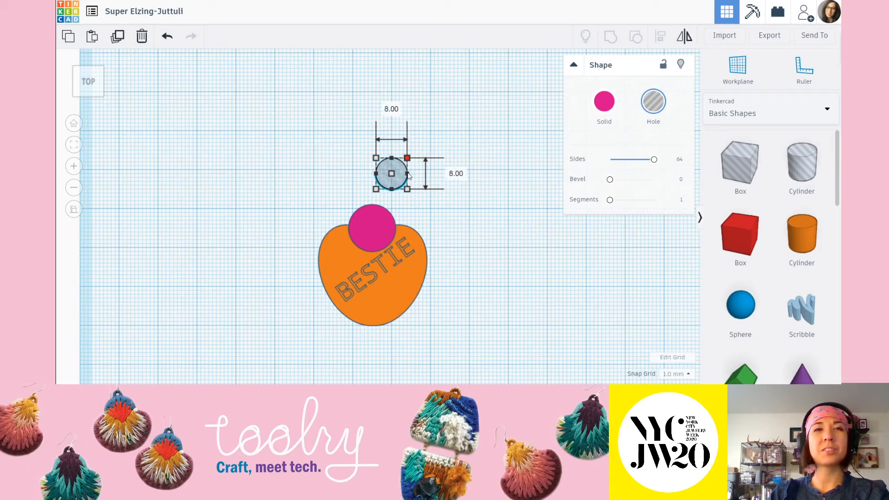
left_click(486, 116)
Step: Place the hole cylinder inside the magenta cylinder and raise it until it pokes out above the magenta top face
left_click_drag(396, 172, 381, 222)
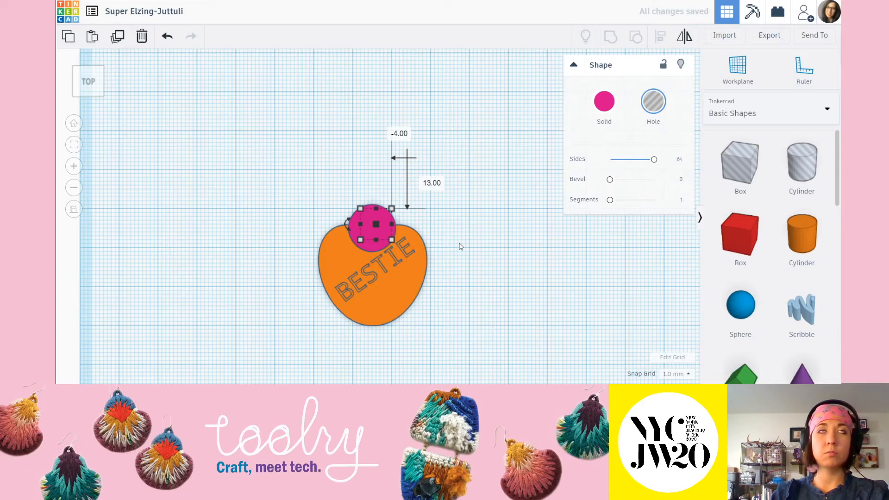
right_click_drag(460, 246, 408, 239)
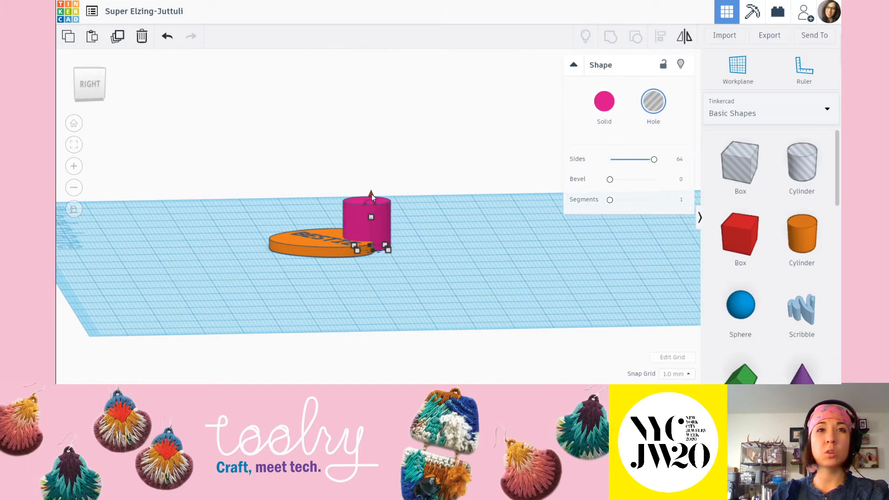
left_click_drag(371, 193, 445, 145)
left_click(445, 146)
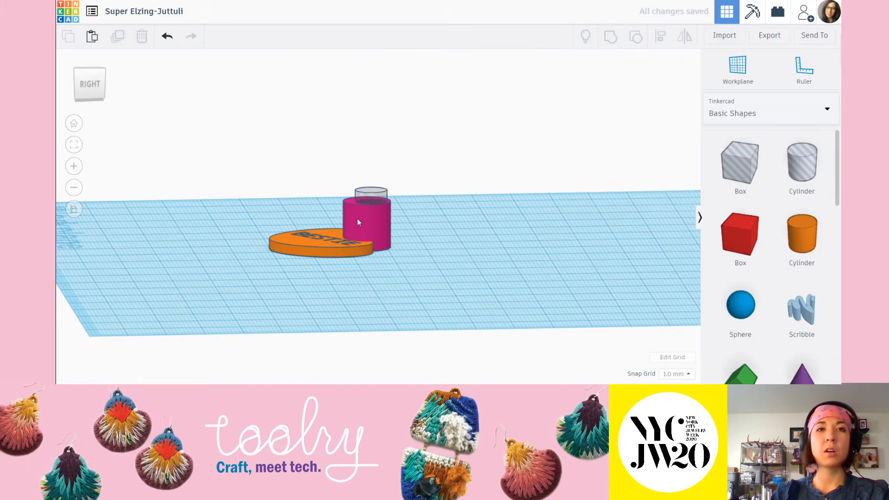
right_click_drag(357, 218, 379, 198)
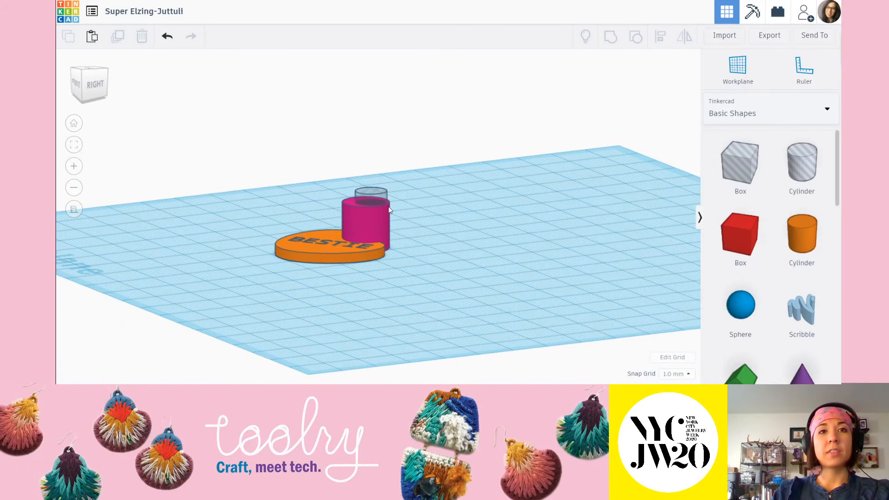
right_click_drag(385, 202, 395, 158)
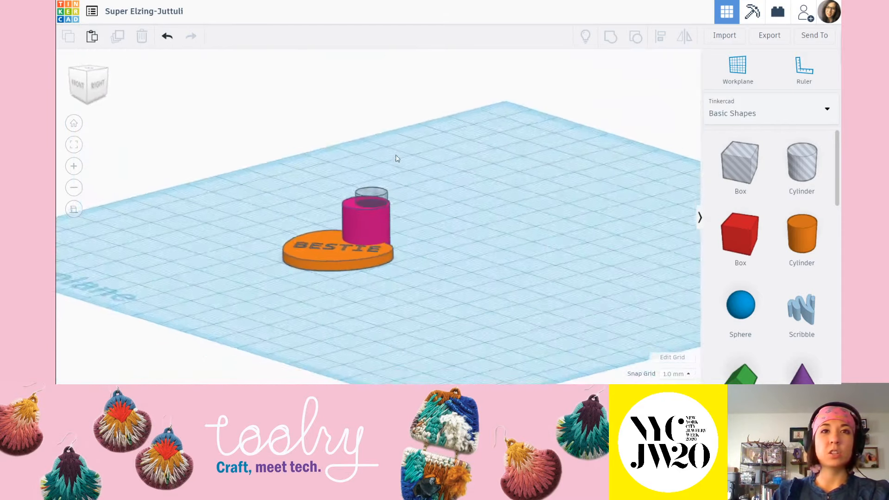
Step: From the top view, shift the hole cylinder 1 mm left and 1 mm down to centre it in the magenta cylinder
left_click(360, 213)
left_click_drag(366, 191, 364, 219)
left_click(443, 176)
right_click_drag(443, 176, 418, 230)
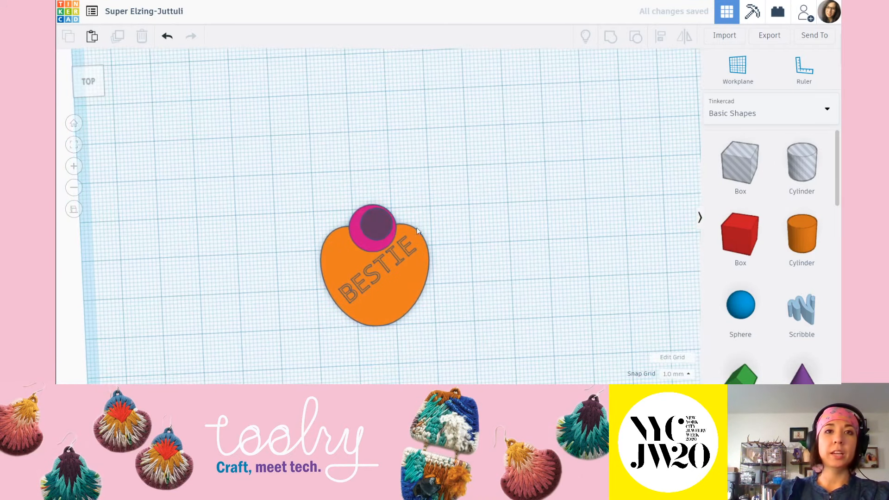
left_click(381, 223)
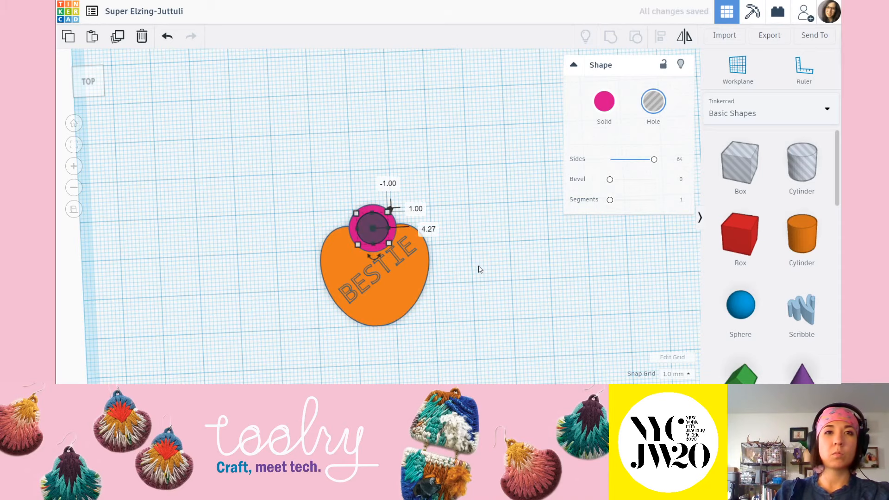
left_click(89, 82)
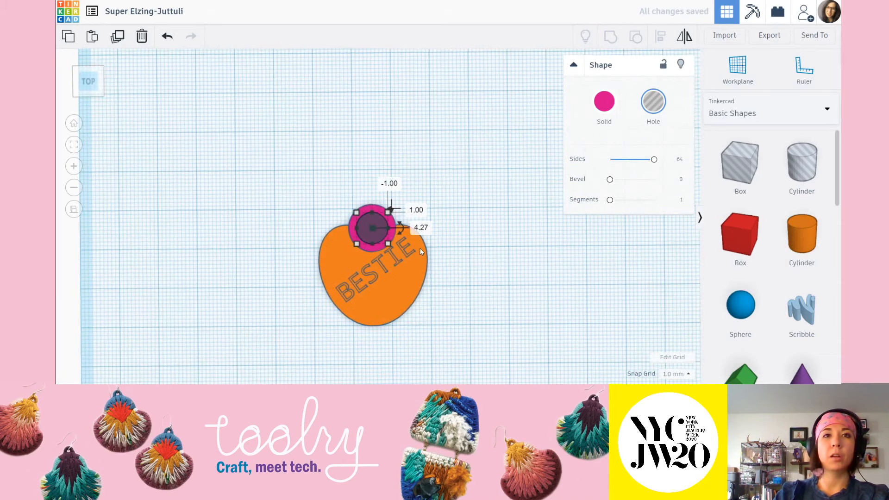
left_click(513, 275)
scroll(360, 234, "up", 1)
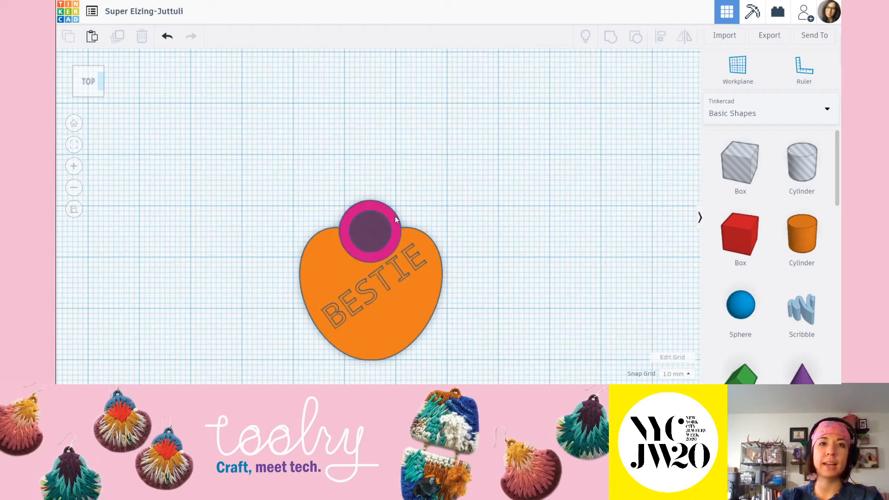
Step: Shrink the hole cylinder to 7 mm in diameter for a thicker magenta ring
left_click(383, 215)
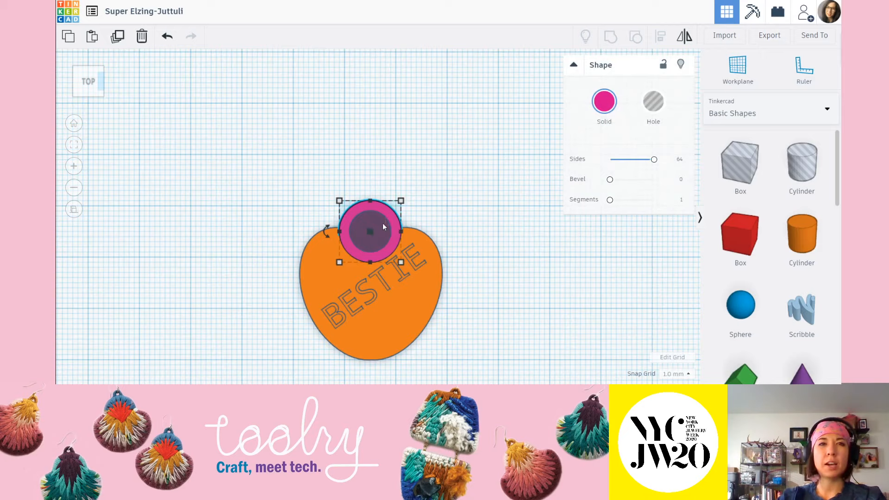
left_click(392, 216)
left_click(376, 220)
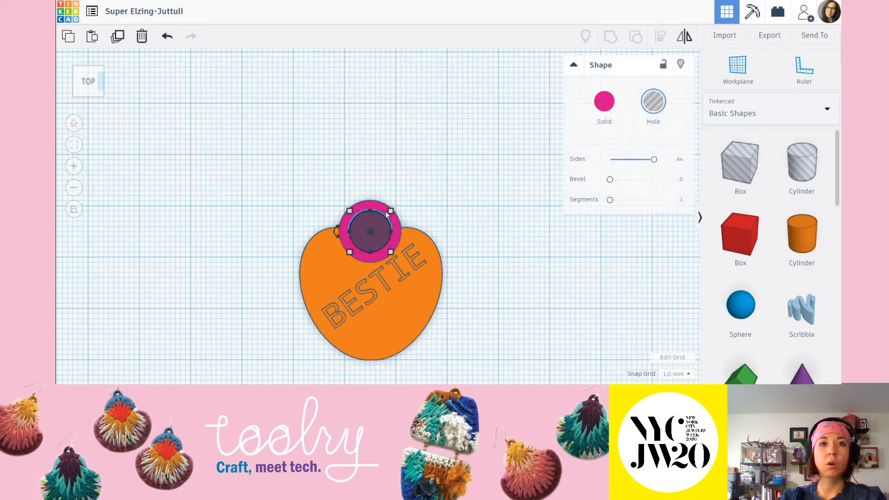
left_click_drag(392, 212, 387, 216)
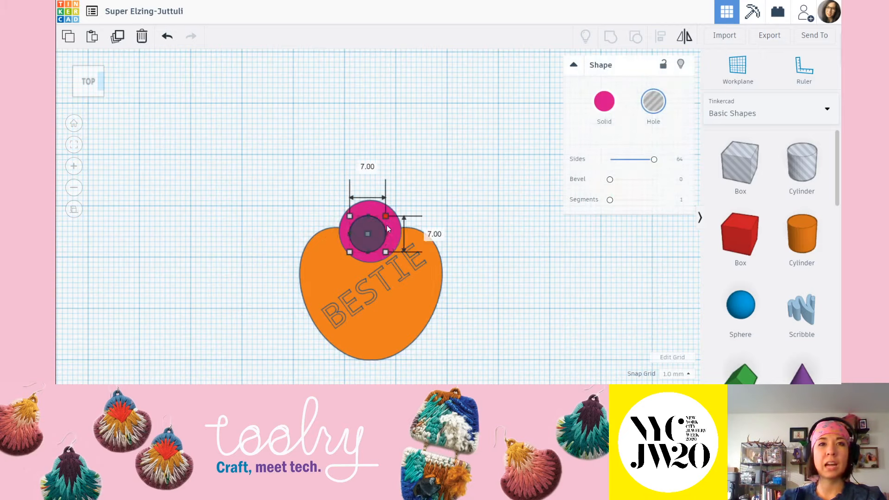
left_click(401, 185)
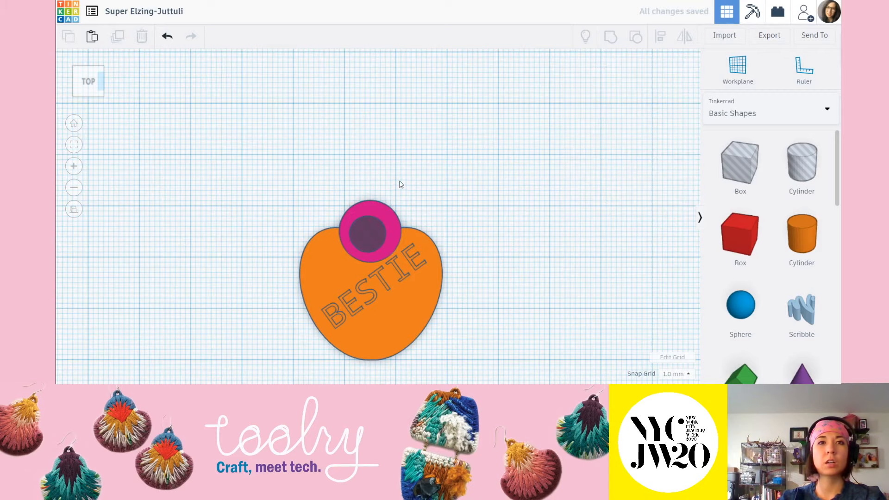
Step: Nudge the hole cylinder up and right by one grid step towards the centre of the magenta cylinder
left_click(376, 231)
key("Up")
key("Right")
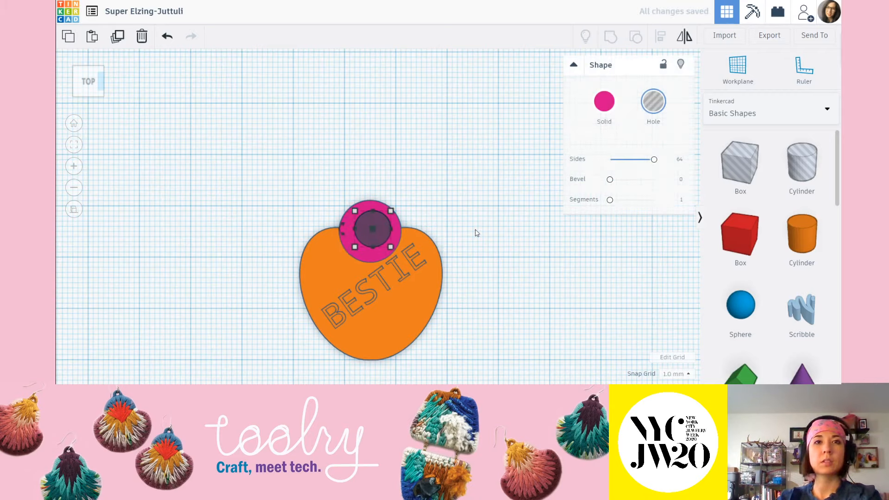
key("Left")
key("Right")
key("Left")
key("Down")
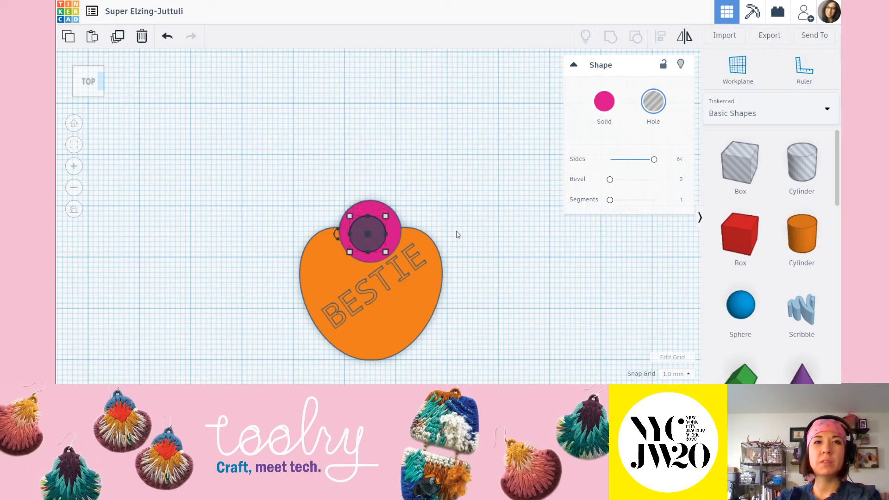
key("Right")
key("Up")
key("Left")
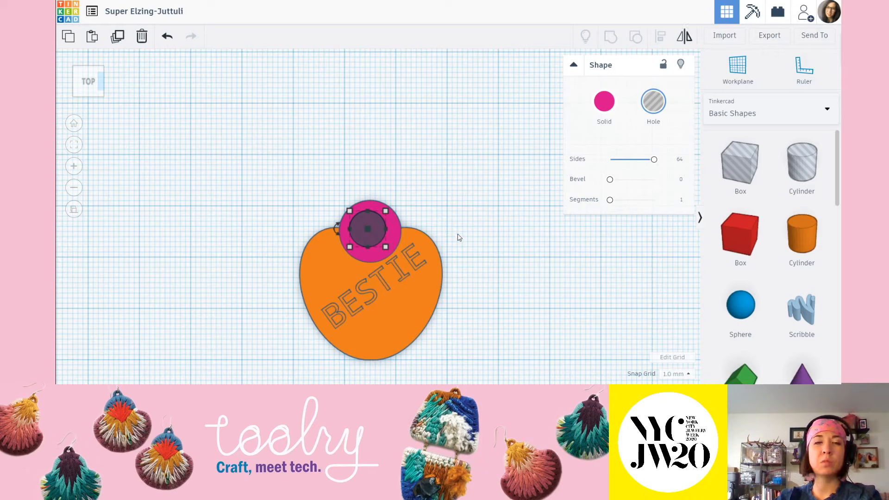
key("Right")
left_click(487, 230)
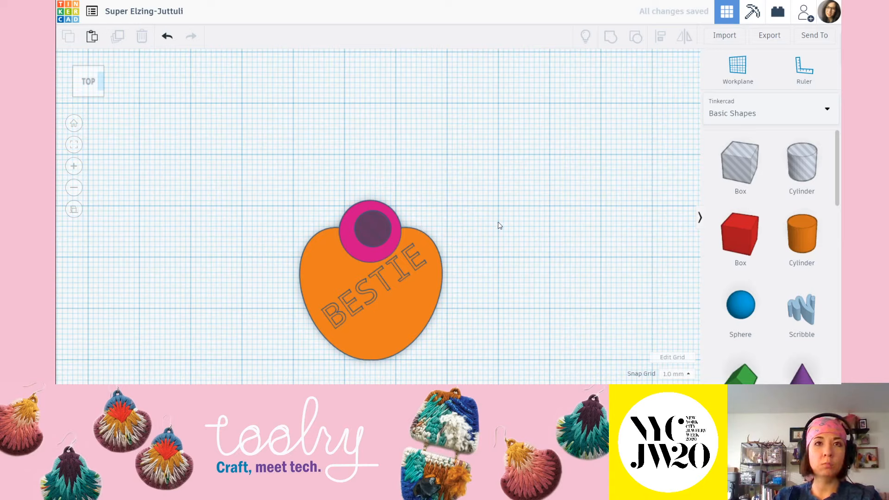
Step: Test 1 mm sideways nudges of the hole cylinder inside the magenta cylinder, ending slightly left of its centre
left_click(386, 225)
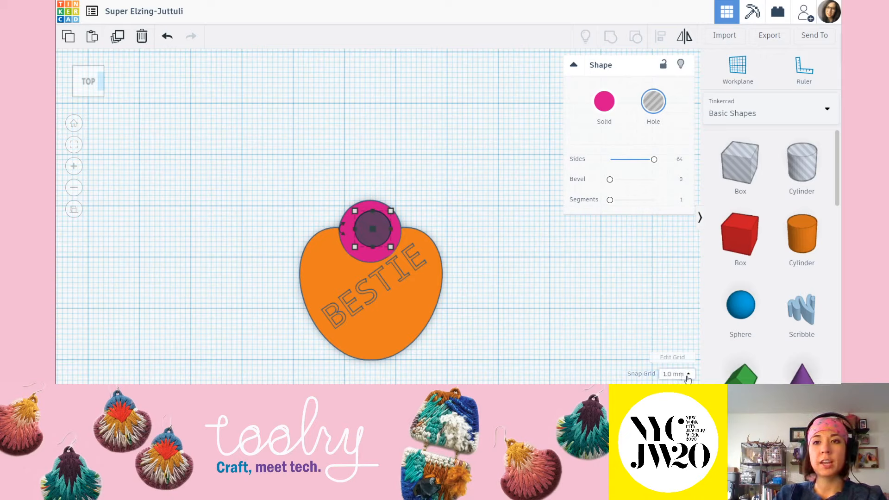
left_click(453, 222)
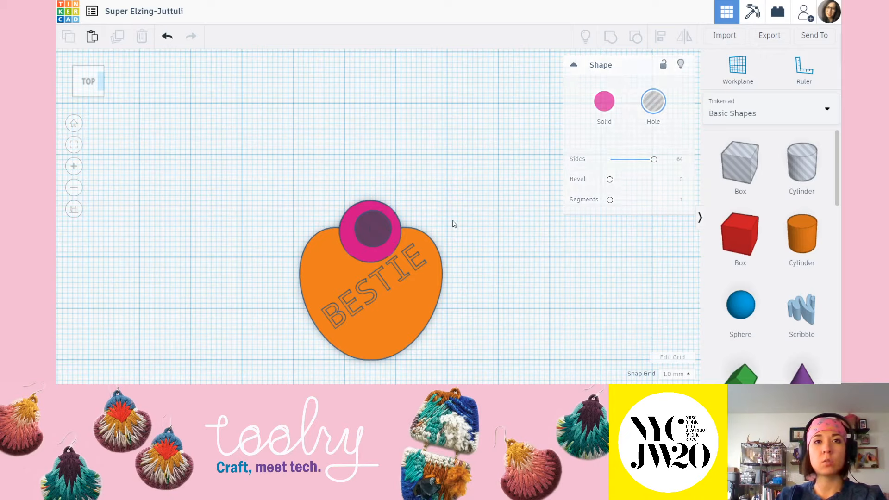
left_click(385, 227)
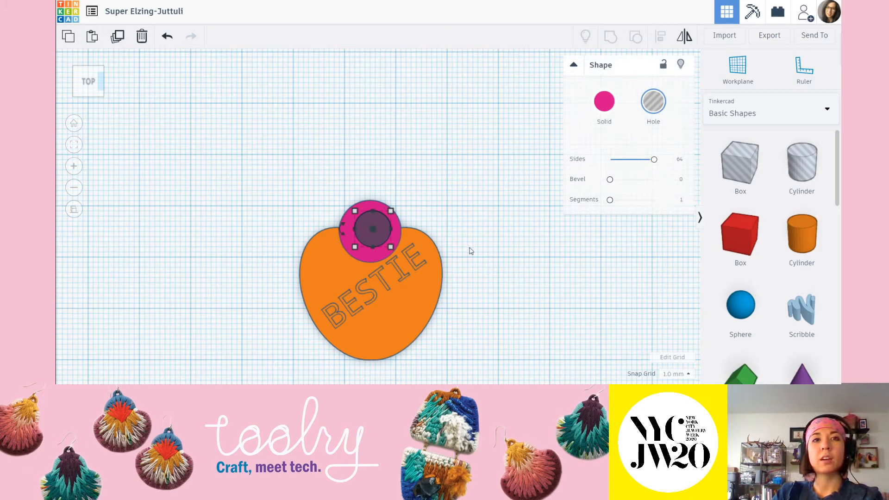
key("Left")
key("Left")
key("Left")
key("Left")
key("Right")
key("Right")
key("Right")
key("Right")
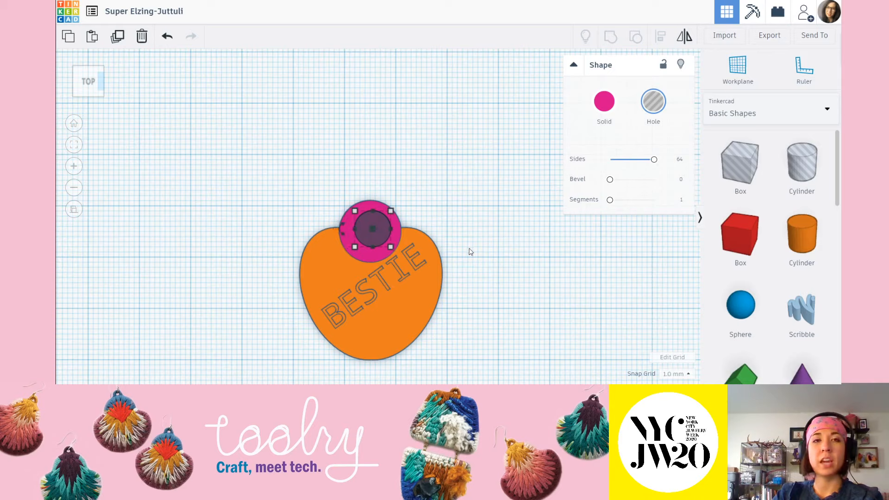
key("Left")
key("Right")
key("Right")
key("Right")
key("Right")
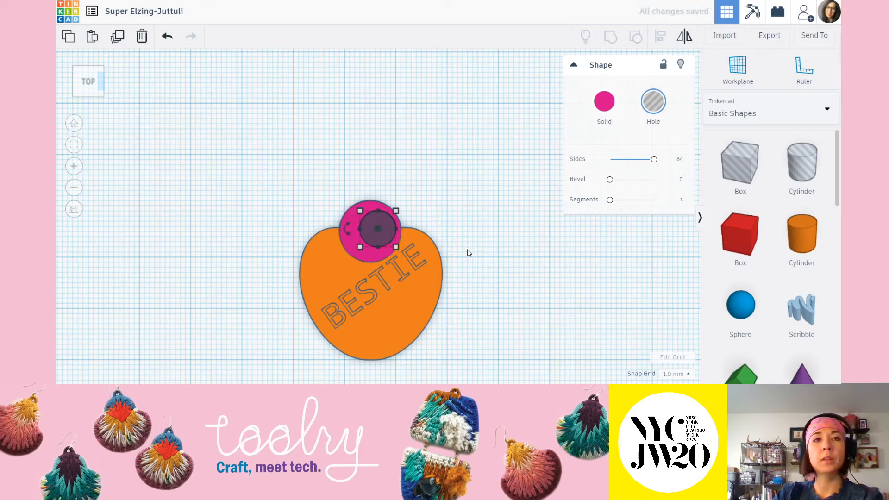
key("Left")
key("Left")
key("Right")
key("Left")
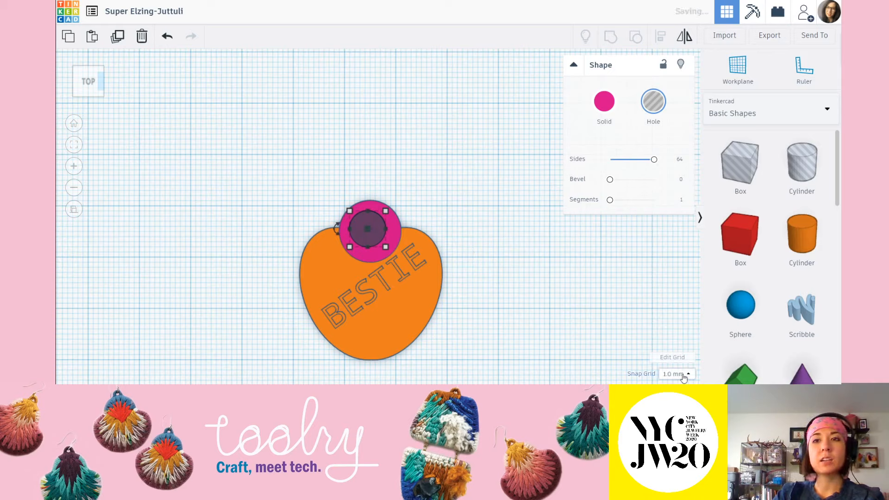
Step: Set the snap grid to 0.5 mm for finer nudging of the hole cylinder
left_click(684, 376)
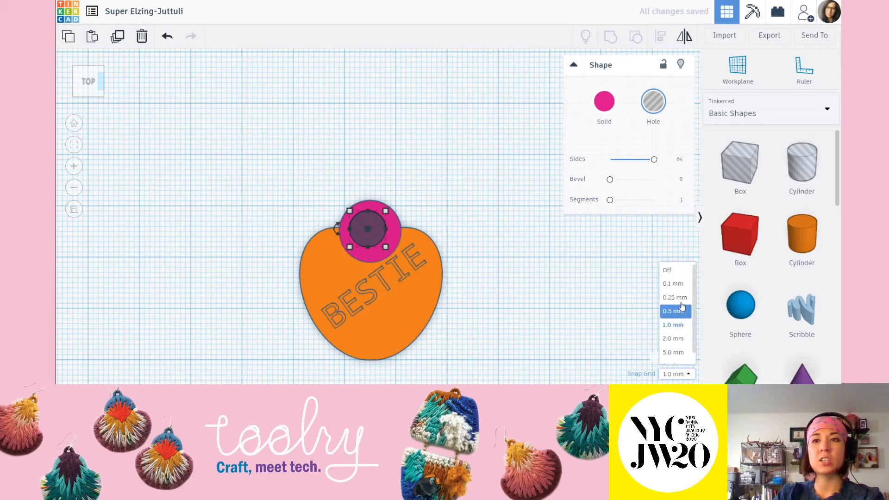
left_click(680, 310)
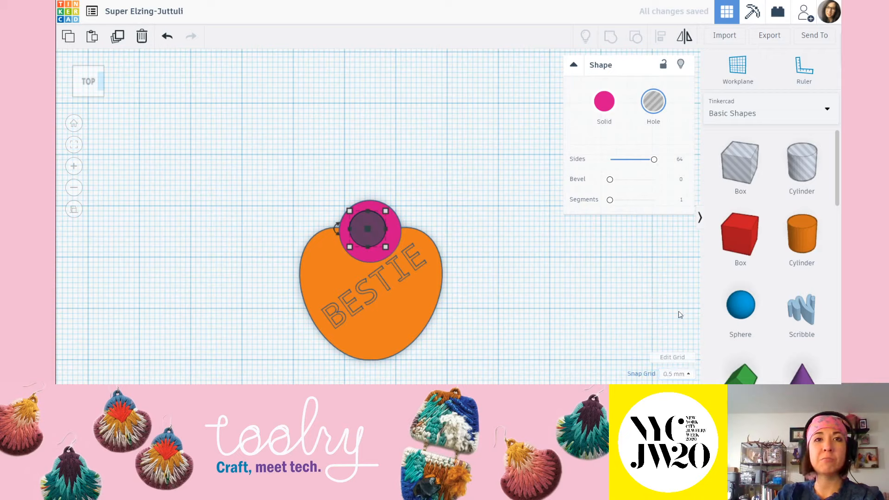
Step: Test 0.5 mm sideways nudges of the hole cylinder, ending one step right of its starting position in the magenta cylinder
key("Right")
key("Right")
key("Right")
key("Left")
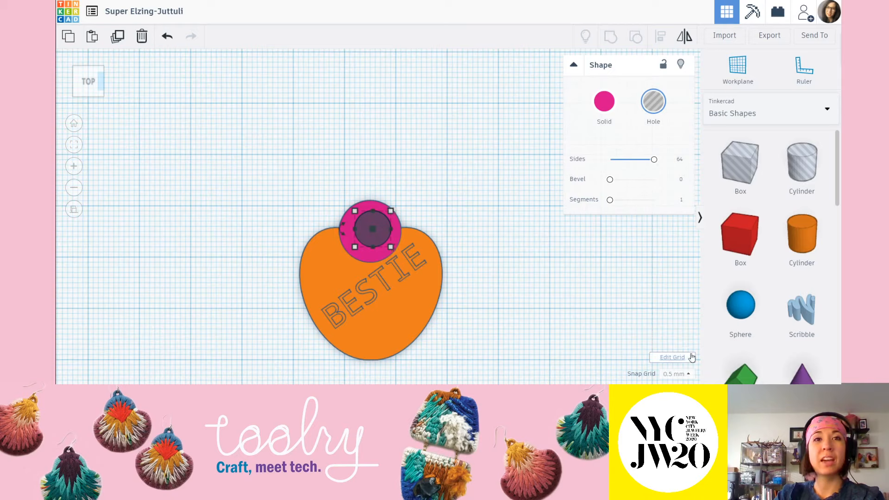
key("Left")
Step: Set the snap grid to 0.1 mm and nudge the hole cylinder left and down towards the magenta cylinder's centre
left_click(684, 374)
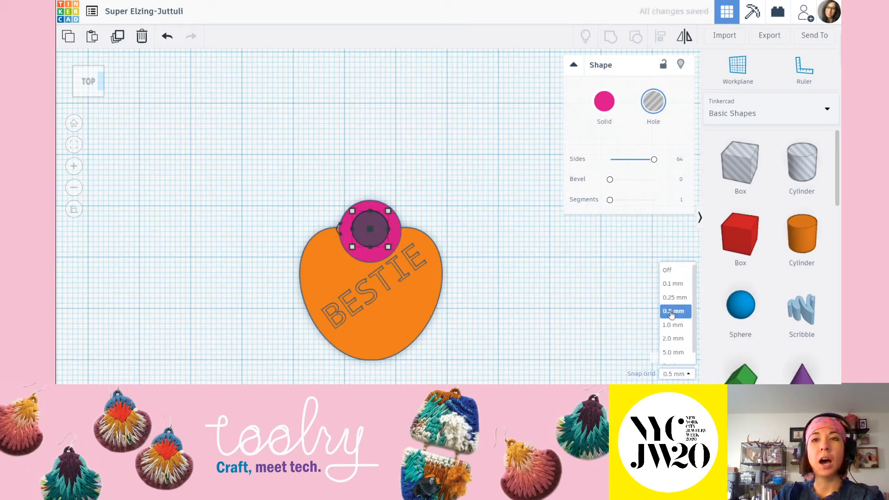
left_click(673, 284)
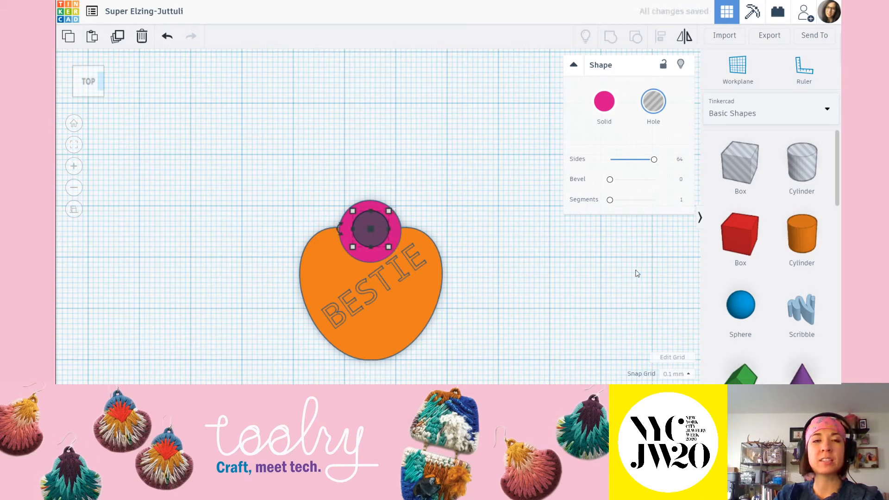
key("Left")
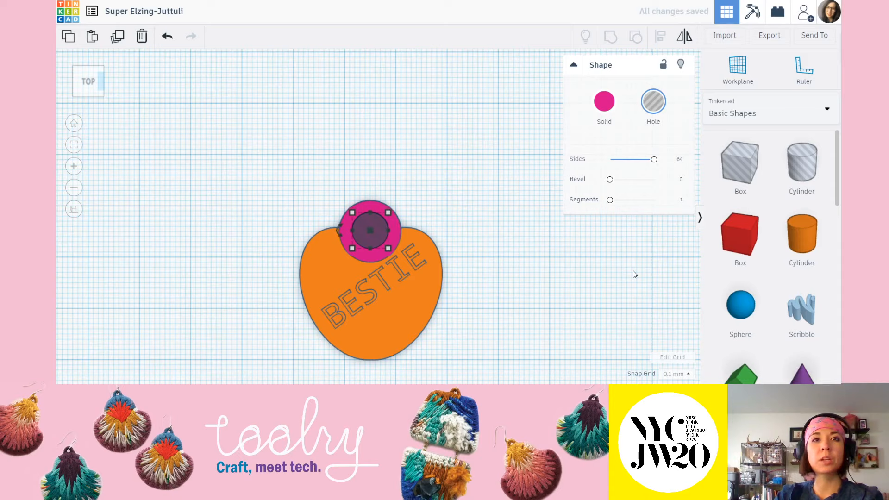
key("Down")
left_click(556, 270)
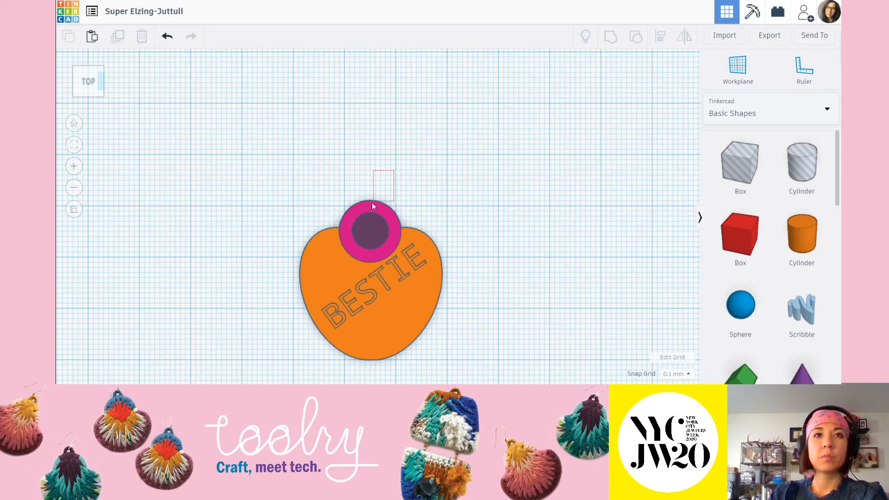
Step: Delete the hole cylinder from inside the magenta cylinder
left_click_drag(373, 204, 353, 224)
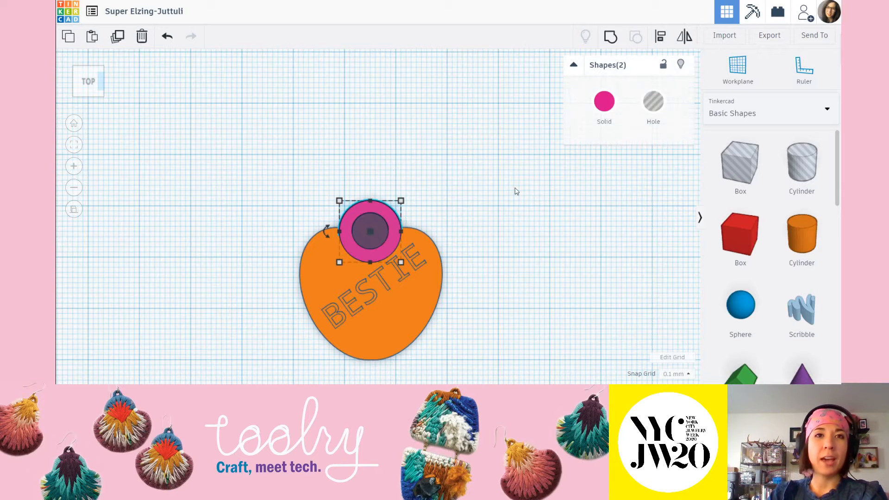
left_click(517, 192)
right_click_drag(413, 175, 446, 194)
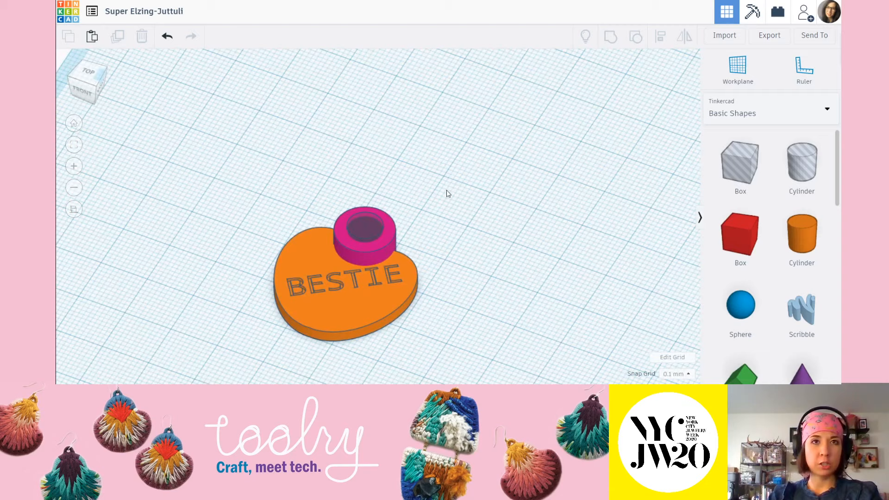
left_click(354, 226)
key("Delete")
scroll(466, 230, "down", 3)
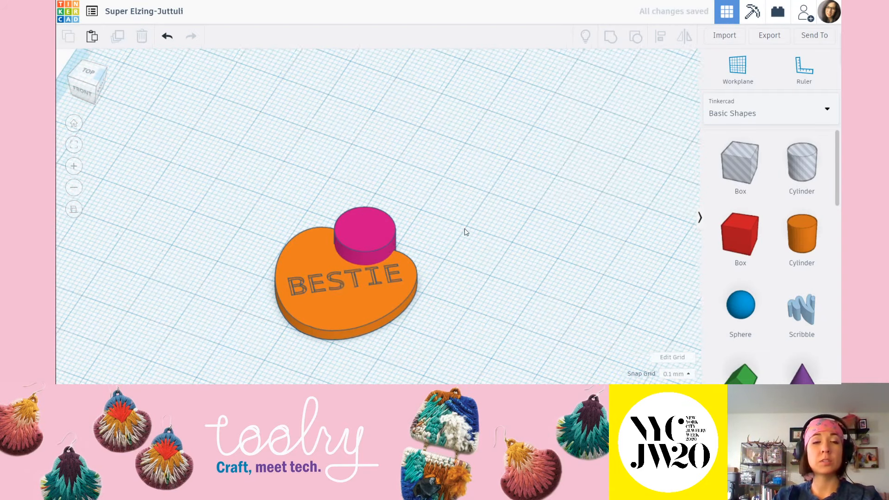
Step: Duplicate the magenta cylinder, turn the copy into a hole and move it onto the empty workplane above the heart
left_click(92, 75)
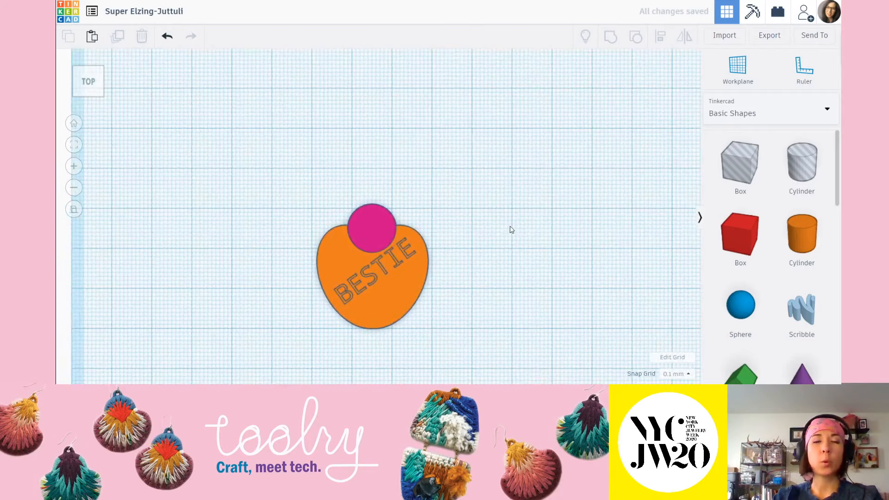
left_click(379, 229)
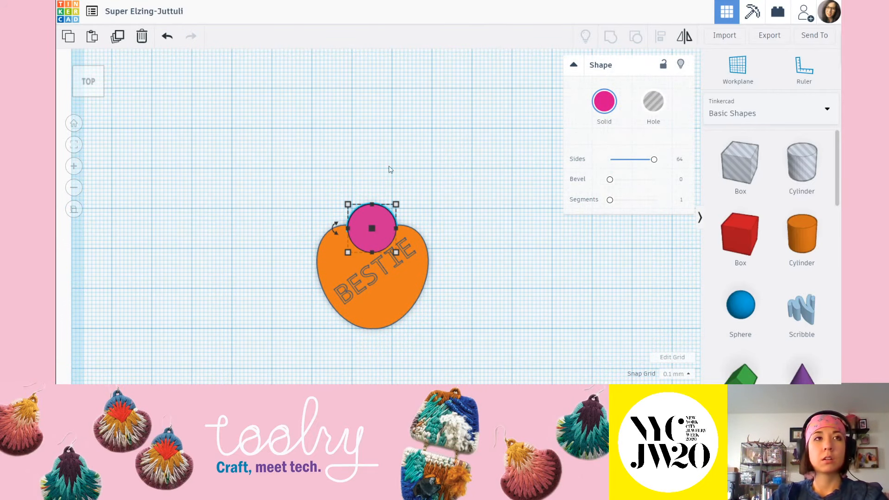
left_click(118, 39)
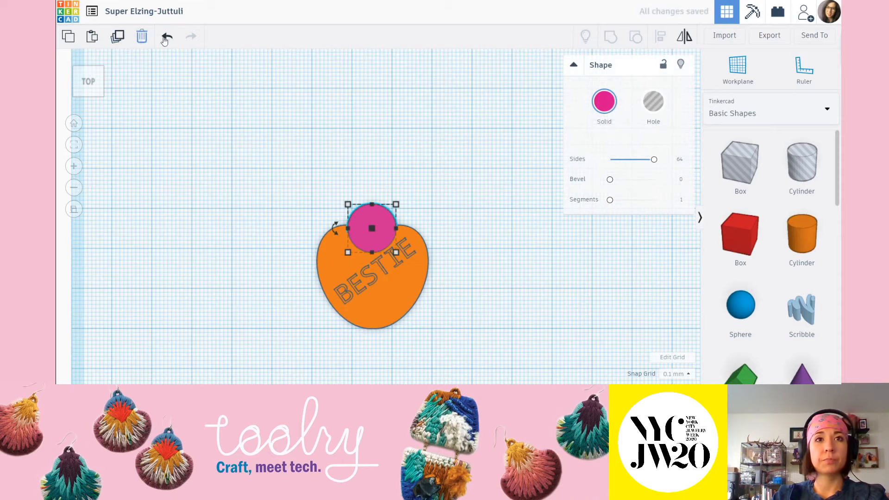
left_click(654, 102)
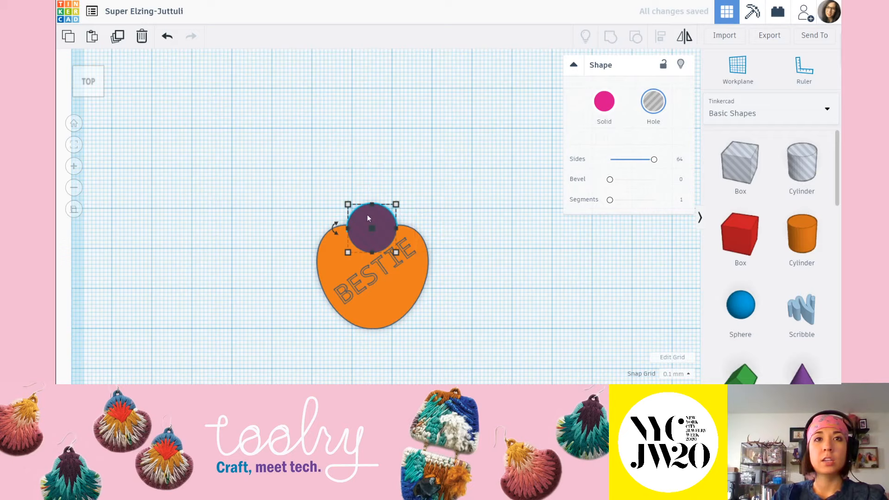
left_click(401, 208)
left_click_drag(382, 223, 406, 146)
left_click(476, 125)
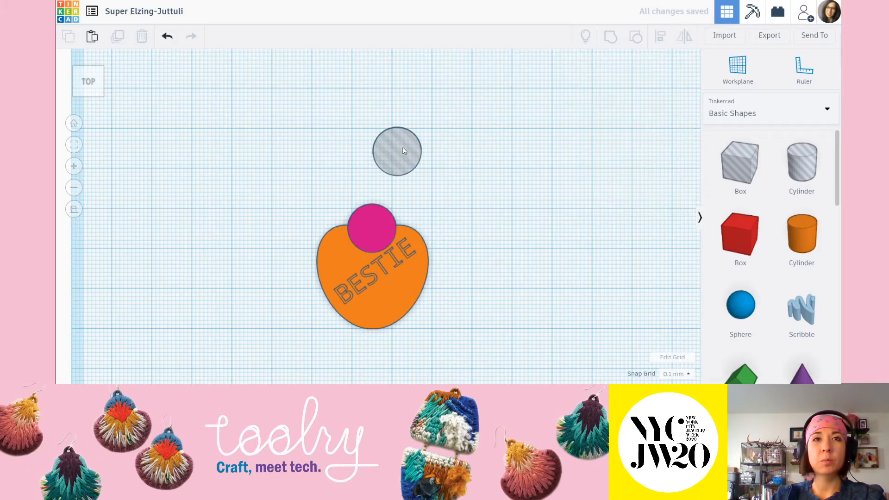
Step: Shrink the hole cylinder and move it back to roughly the centre of the magenta cylinder
left_click(404, 150)
left_click_drag(421, 128, 375, 229)
left_click(449, 131)
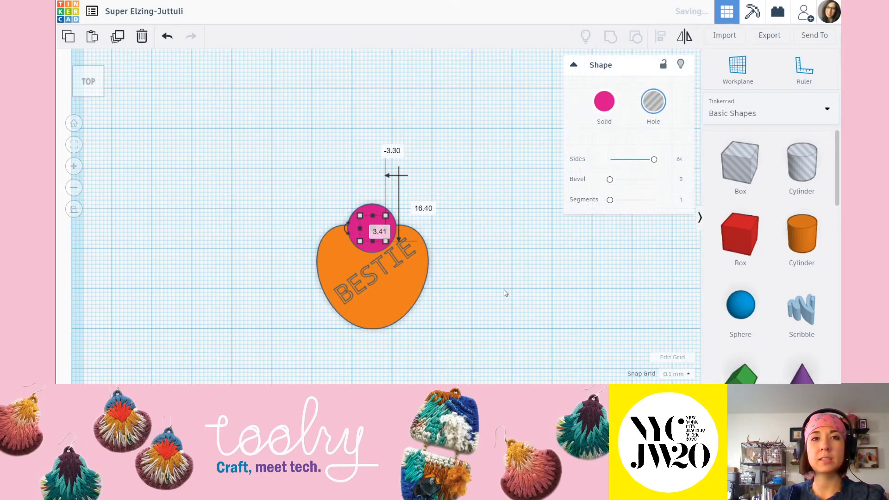
Step: Lower the magenta cylinder to about the heart's top surface and raise the hole cylinder 1.2 mm
left_click(552, 310)
right_click_drag(549, 304, 397, 230)
left_click(388, 231)
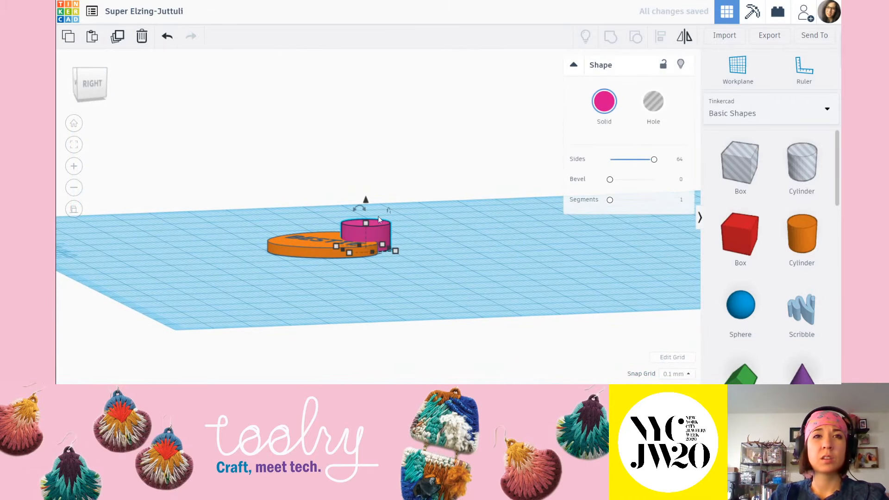
left_click_drag(368, 203, 365, 218)
left_click(413, 213)
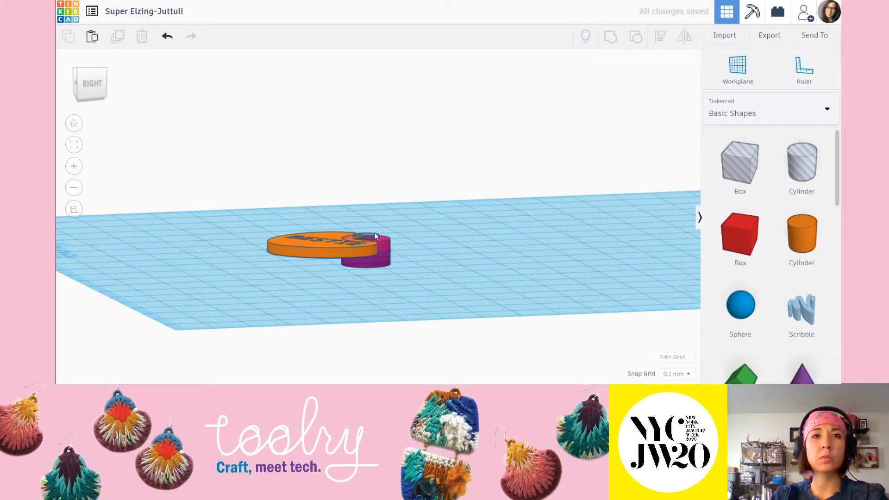
left_click(370, 236)
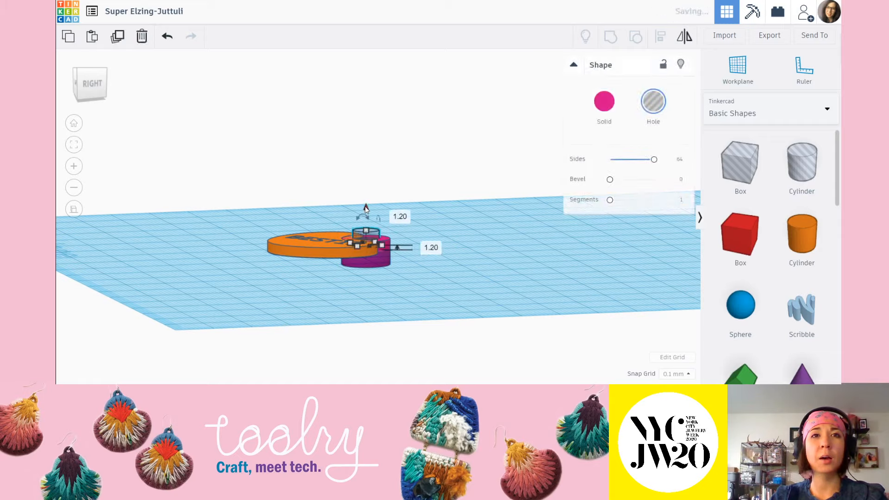
left_click(318, 198)
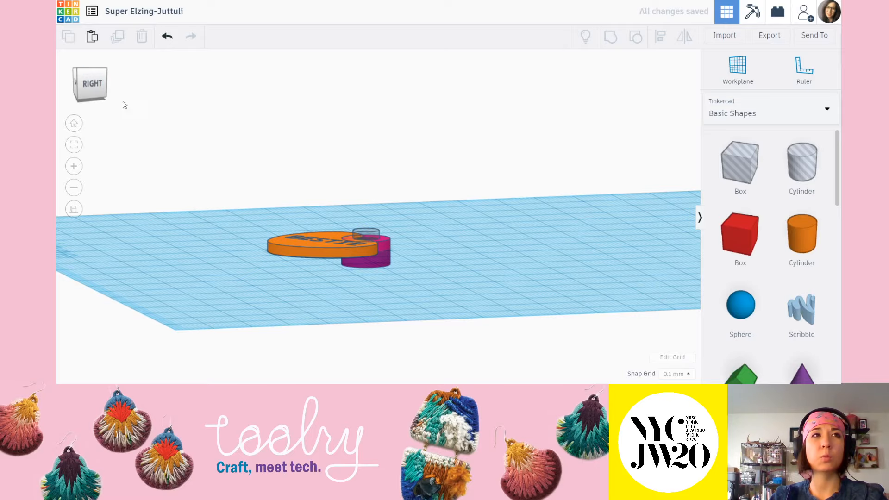
Step: Enlarge the hole cylinder uniformly to 7.1 mm in diameter, viewed from above
left_click(90, 69)
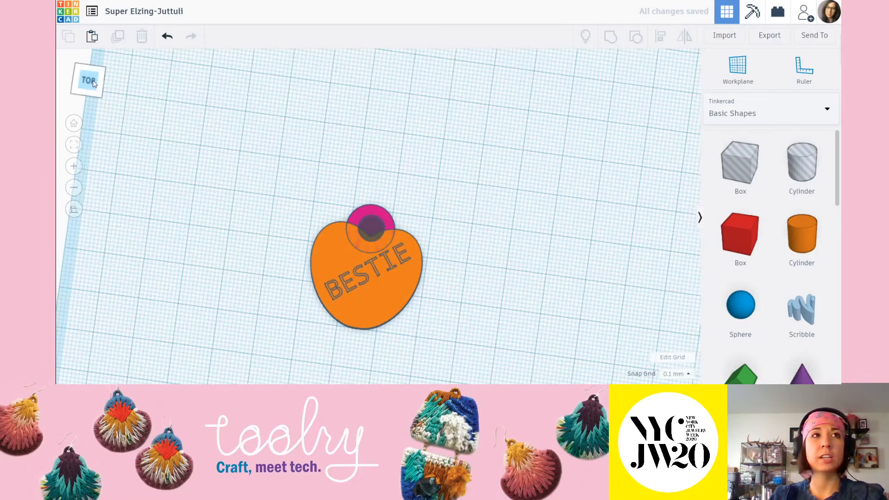
left_click(92, 82)
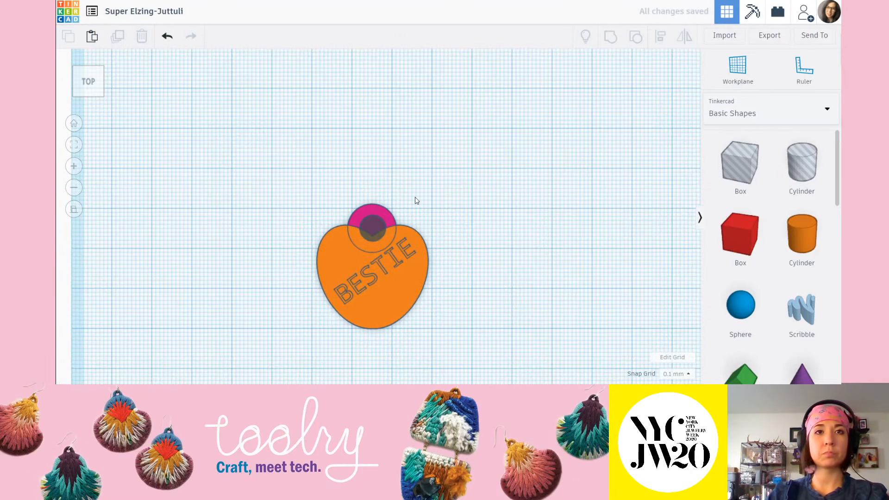
scroll(414, 200, "up", 2)
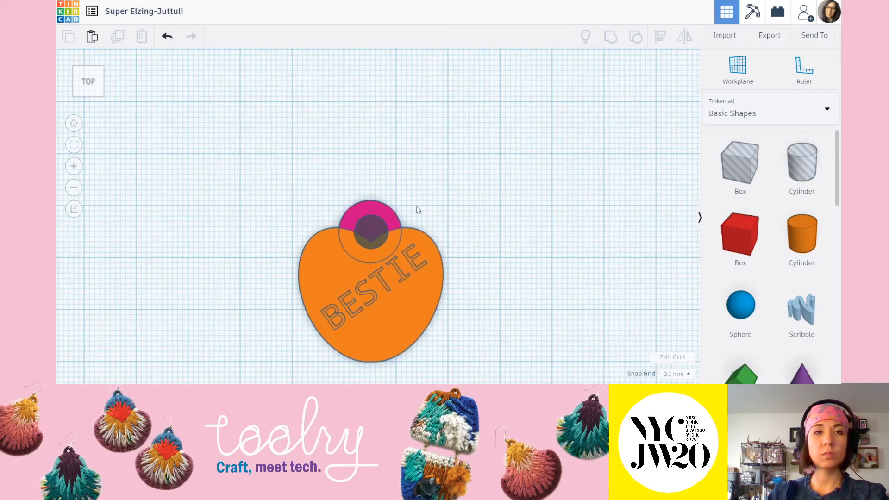
left_click(379, 218)
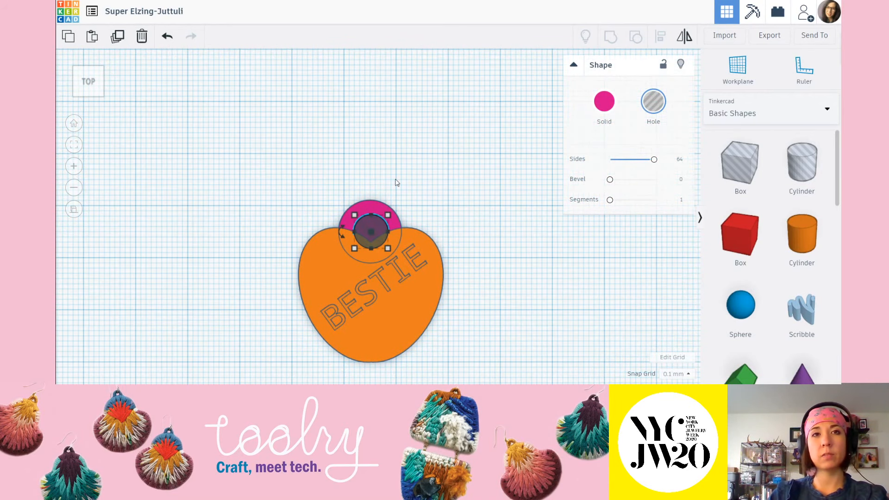
mouse_move(389, 215)
left_click_drag(393, 218, 394, 216)
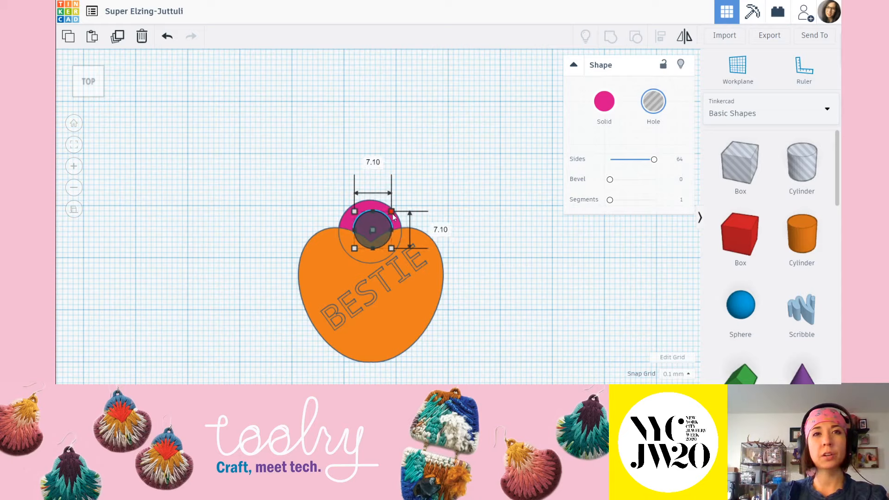
left_click(410, 174)
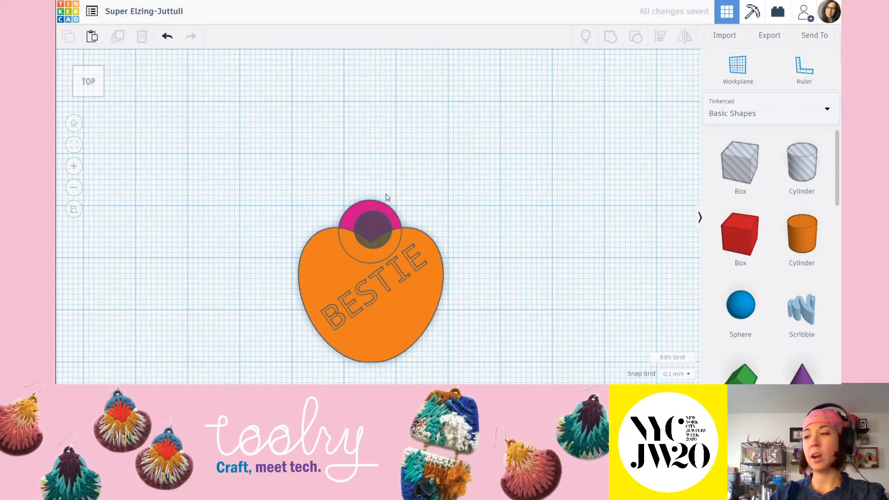
Step: Align the hole cylinder centrally with the magenta cylinder both sideways and lengthwise, and undo the alignment
scroll(401, 200, "down", 2)
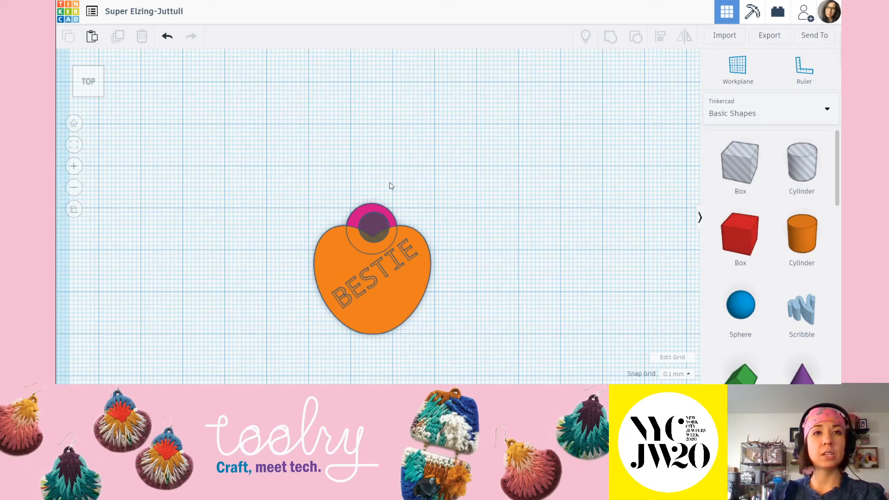
left_click_drag(411, 172, 356, 221)
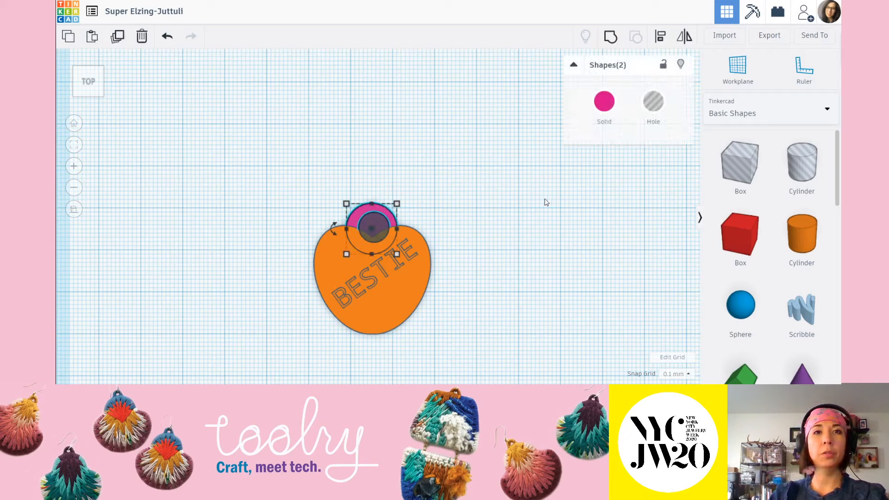
left_click(361, 211)
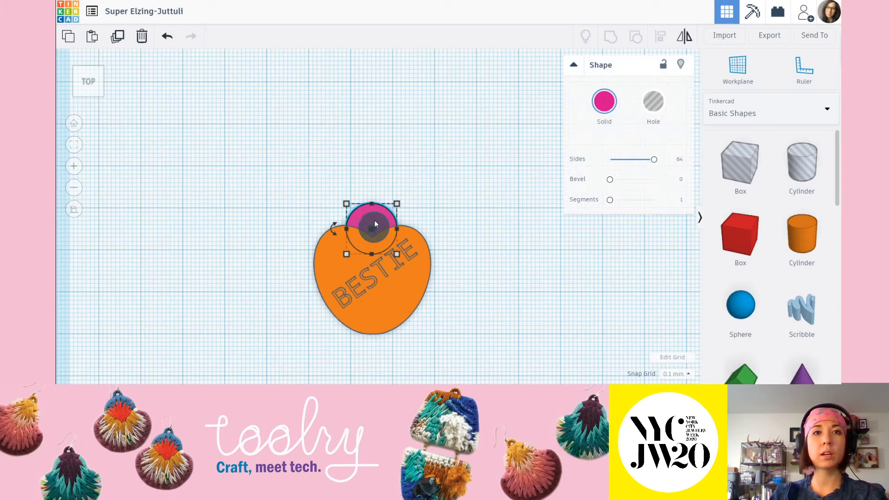
left_click(376, 220, "shift")
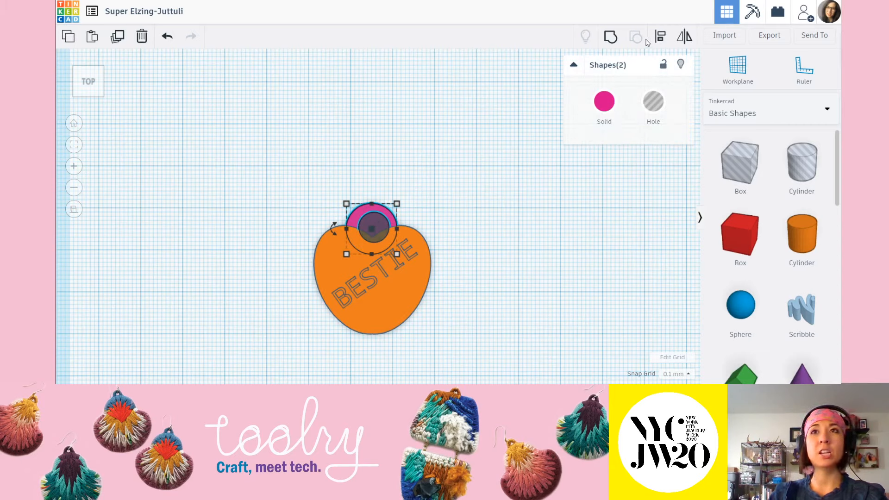
left_click(660, 37)
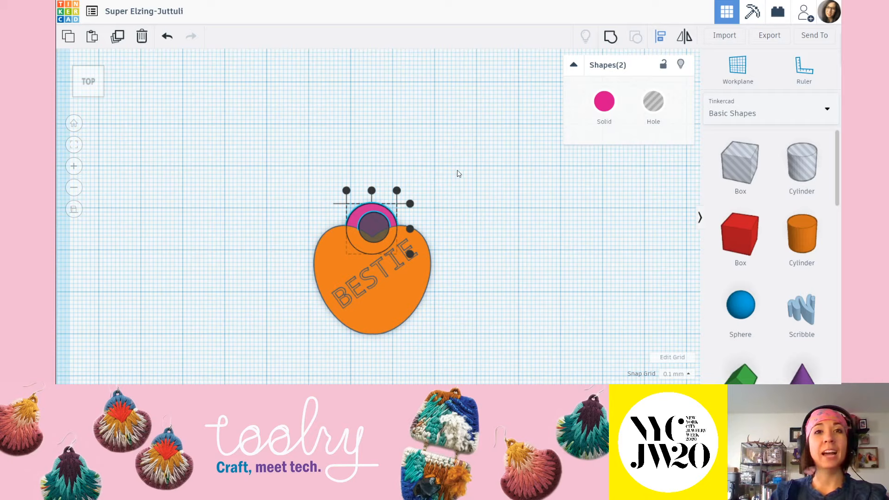
left_click(372, 191)
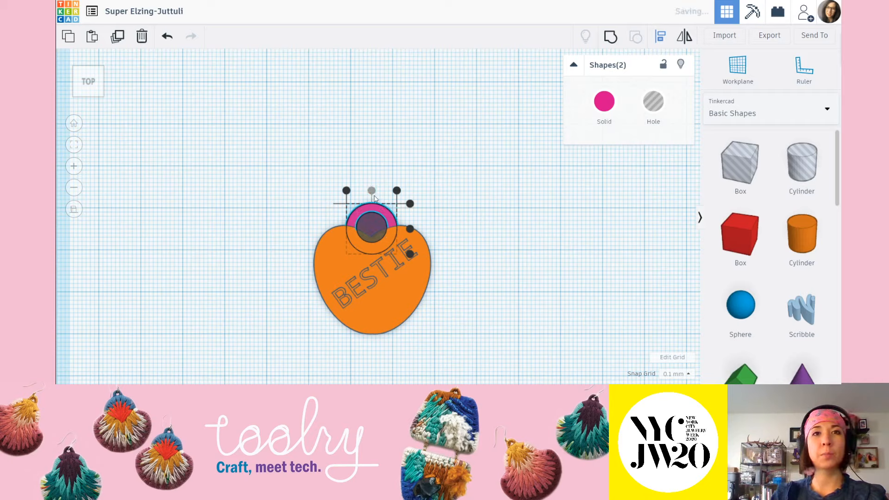
left_click(411, 229)
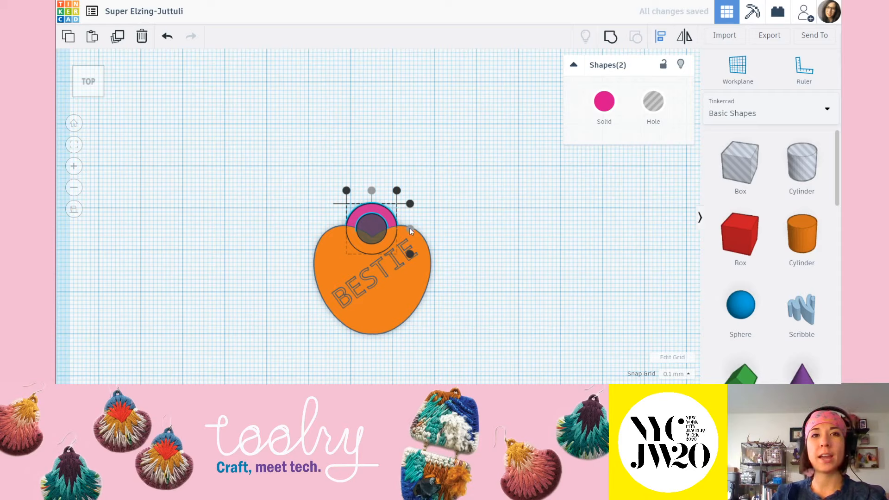
left_click(480, 241)
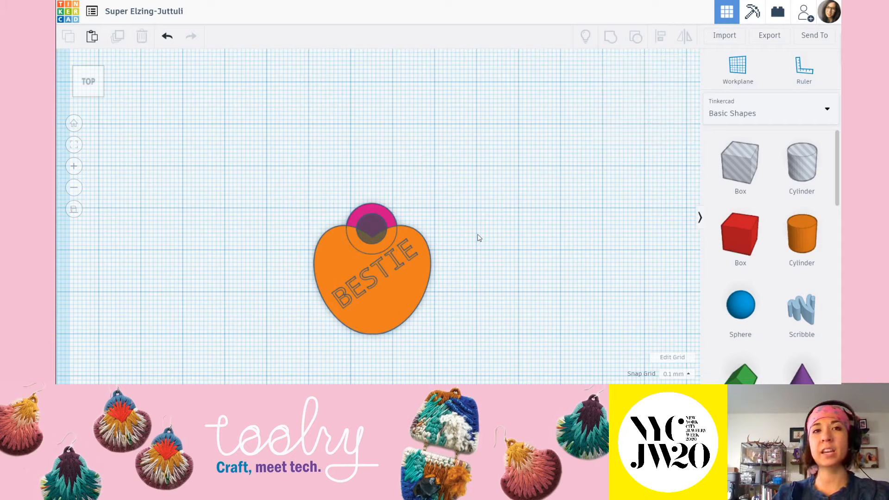
key("ctrl+z")
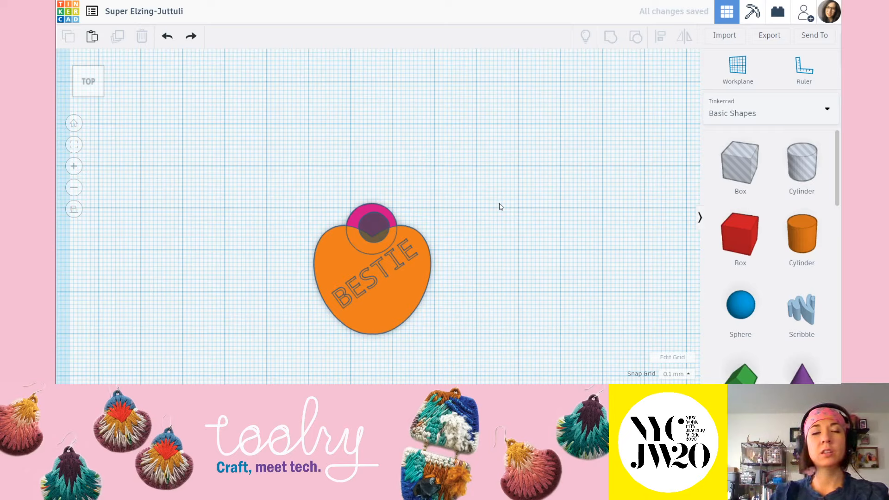
Step: Align the hole cylinder centrally with the magenta cylinder both sideways and lengthwise
left_click(368, 210)
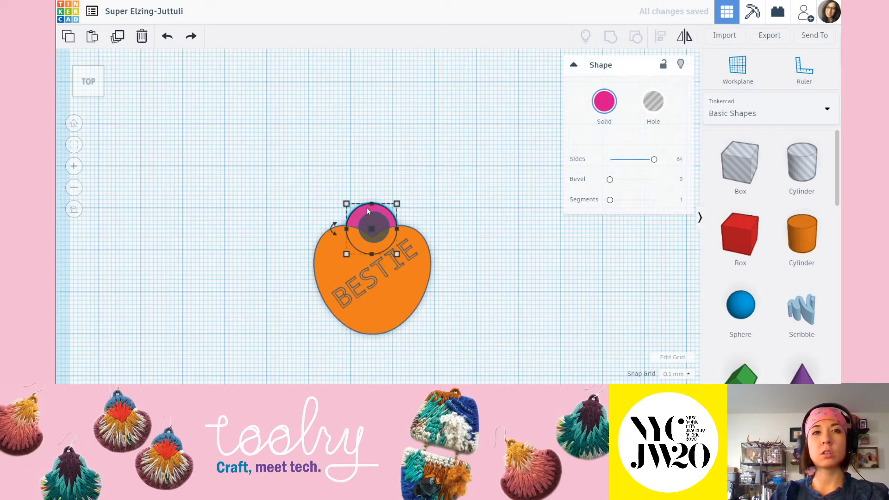
left_click(379, 226, "shift")
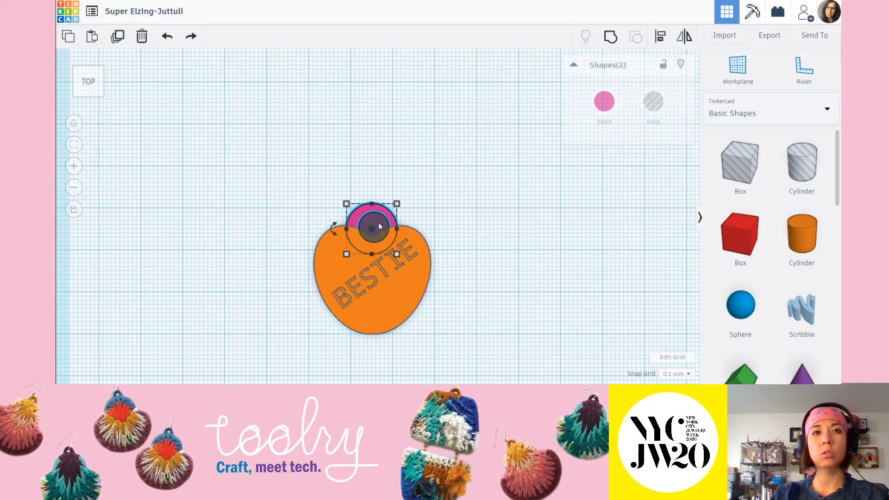
left_click(660, 36)
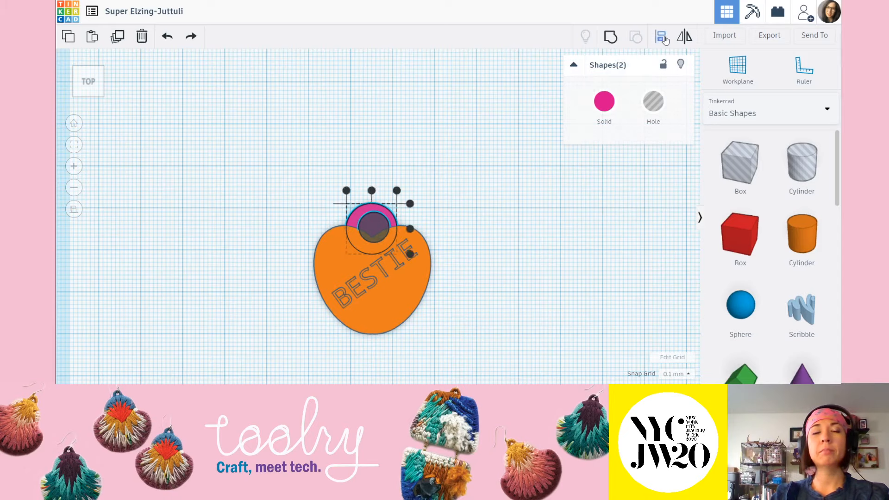
left_click(372, 191)
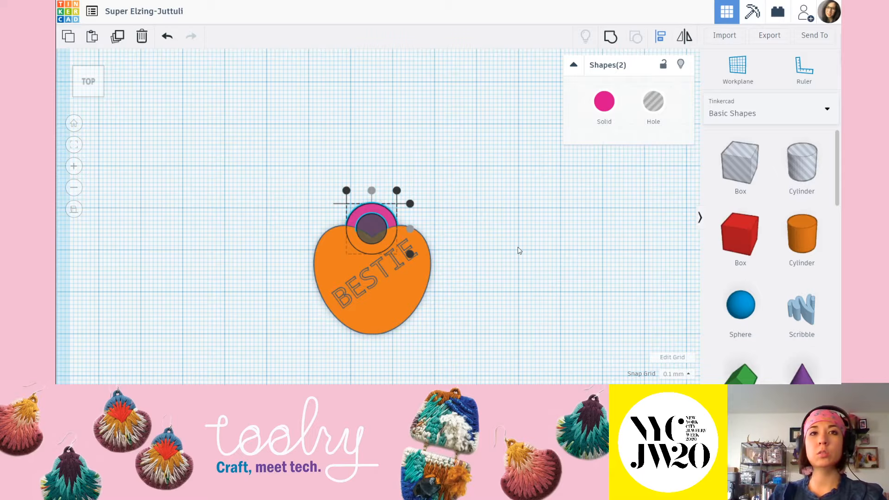
Step: Inspect the heart and the two aligned cylinders from several angles and check the heart's thickness
right_click_drag(516, 248, 310, 168)
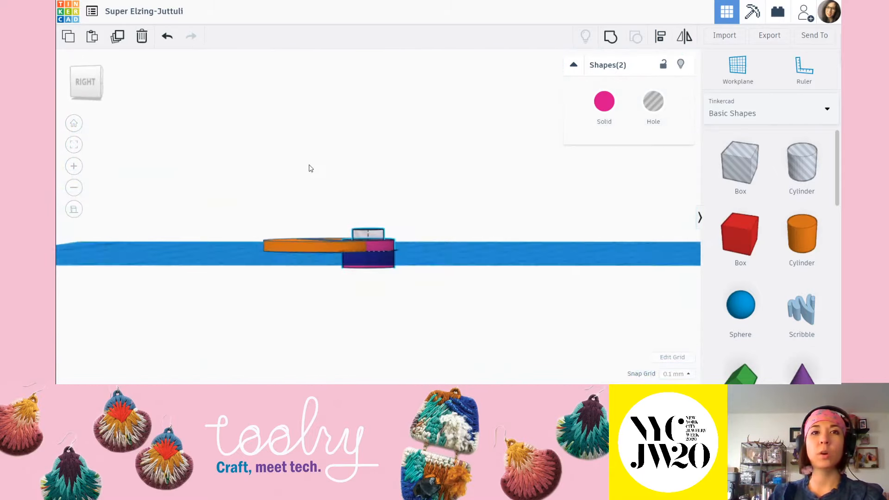
right_click_drag(369, 282, 471, 278)
right_click_drag(415, 276, 506, 272)
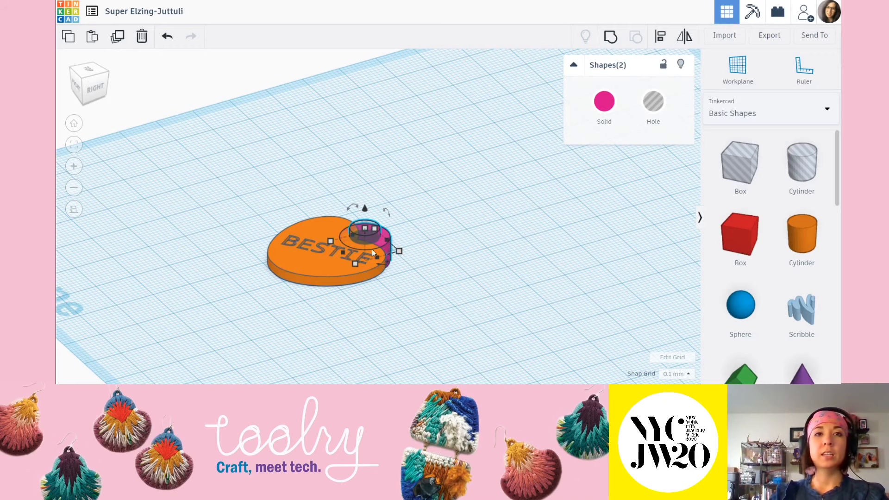
right_click_drag(371, 249, 357, 210)
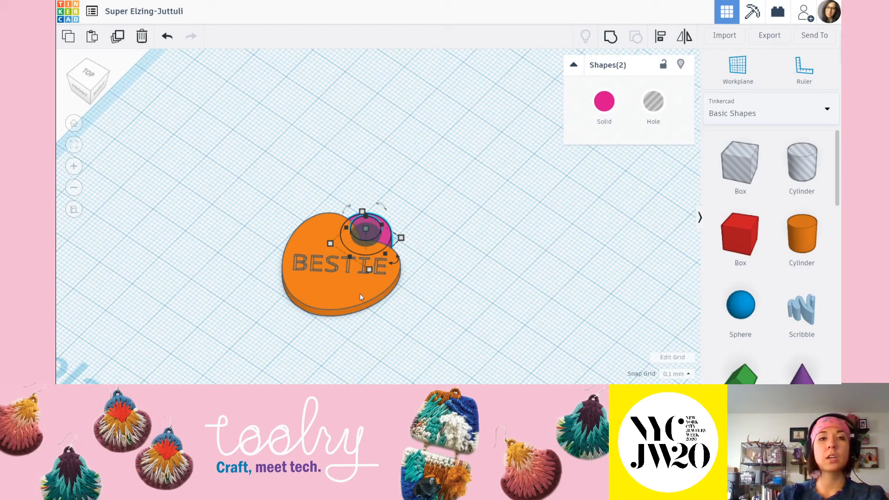
right_click_drag(415, 311, 300, 271)
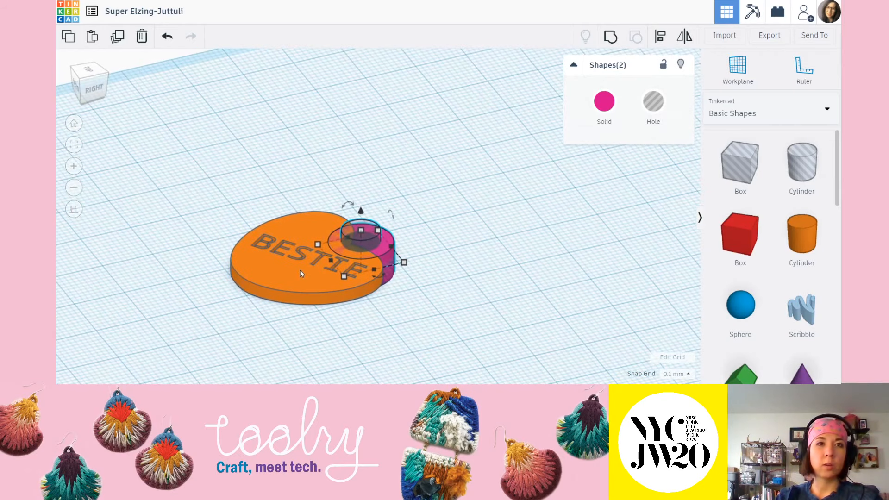
left_click(301, 267)
mouse_move(302, 257)
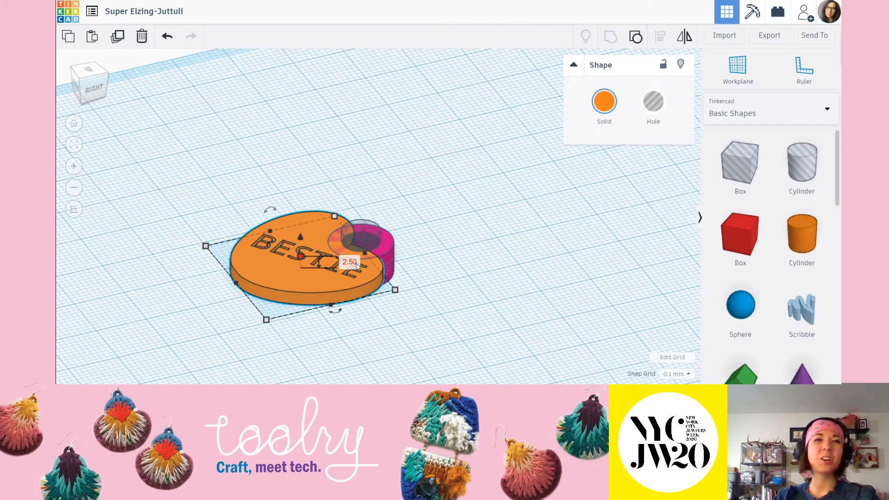
left_click(444, 255)
Step: Set the hole cylinder's height to 2.5 mm
right_click_drag(427, 252, 375, 235)
left_click(375, 235)
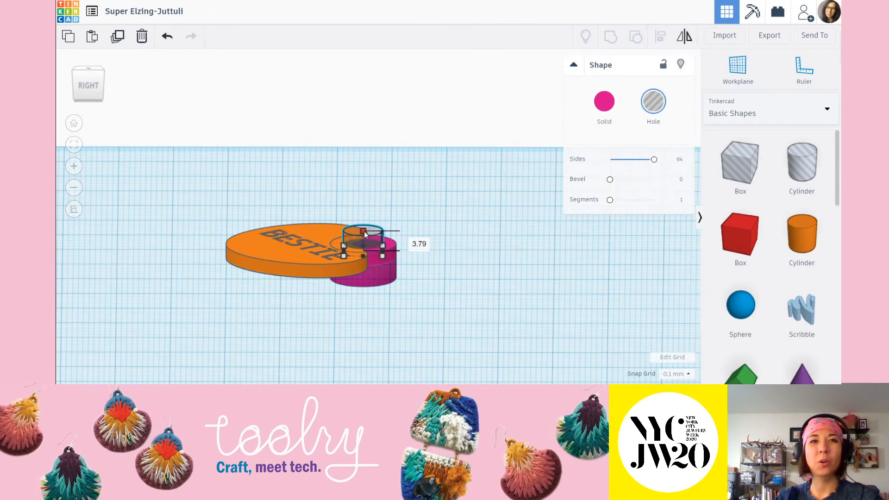
left_click(412, 240)
type("2.5")
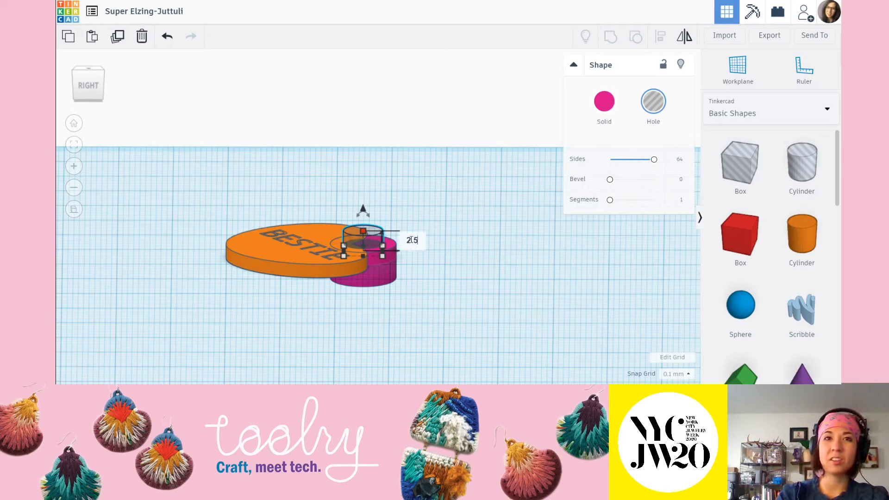
key("Return")
left_click(444, 217)
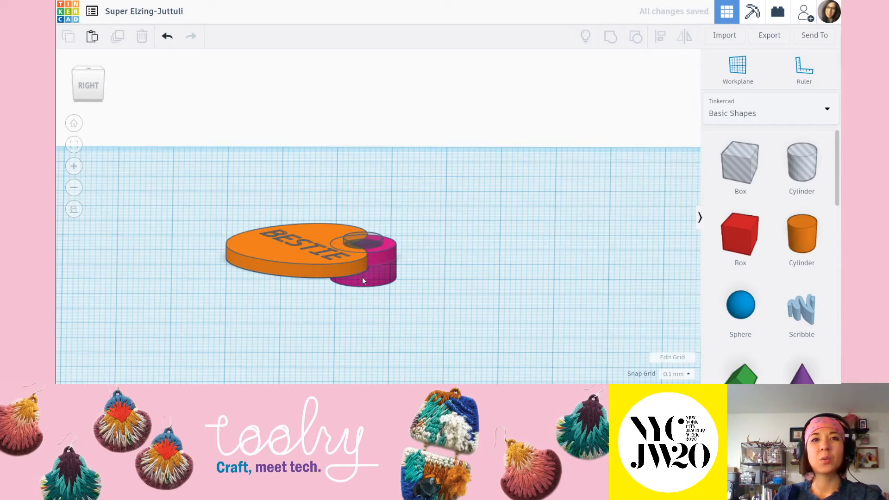
Step: Try setting one horizontal dimension of the magenta cylinder to 2.5 mm, and undo the change
left_click(388, 282)
mouse_move(395, 266)
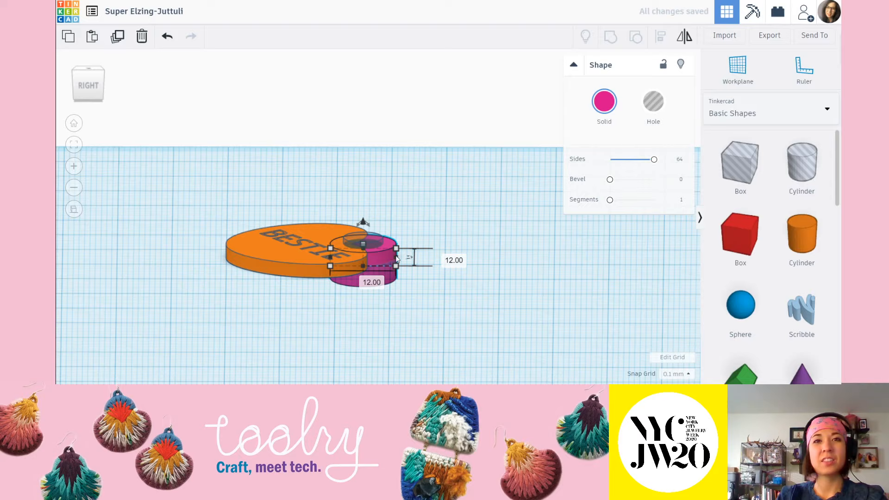
left_click(450, 262)
type("2.5")
key("Return")
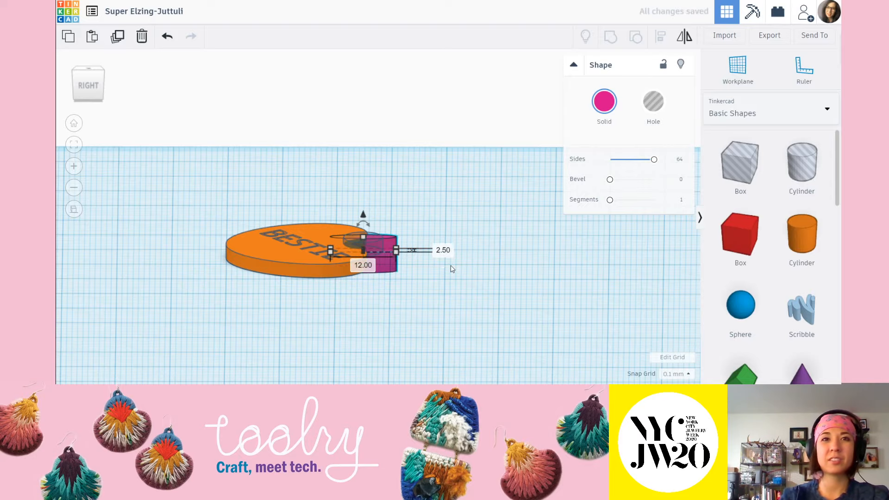
left_click(397, 291)
right_click_drag(397, 291, 432, 268)
key("ctrl+z")
Step: Select the magenta cylinder and open its height dimension for editing
left_click(393, 241)
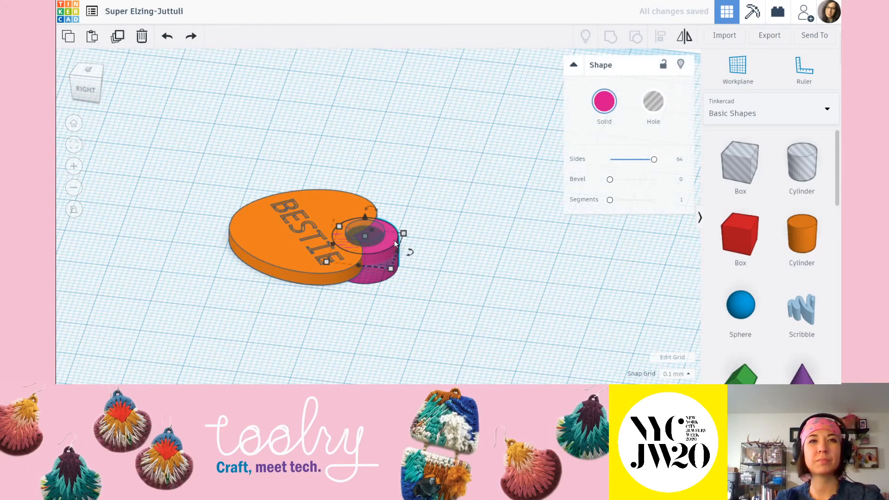
right_click_drag(393, 240, 376, 248)
left_click(365, 244)
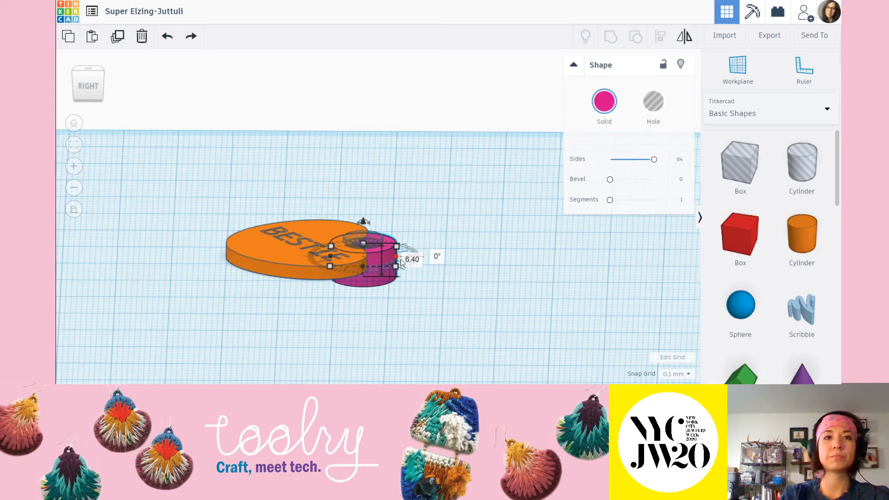
left_click(410, 259)
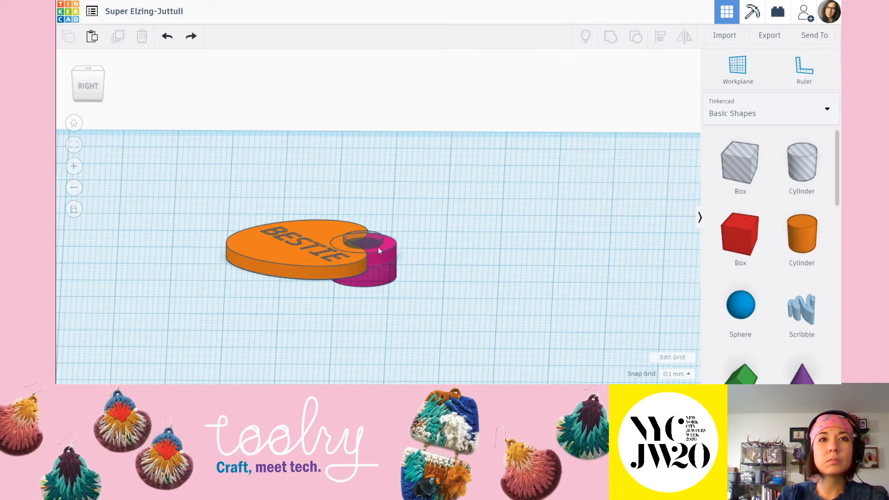
left_click(392, 252)
left_click(363, 244)
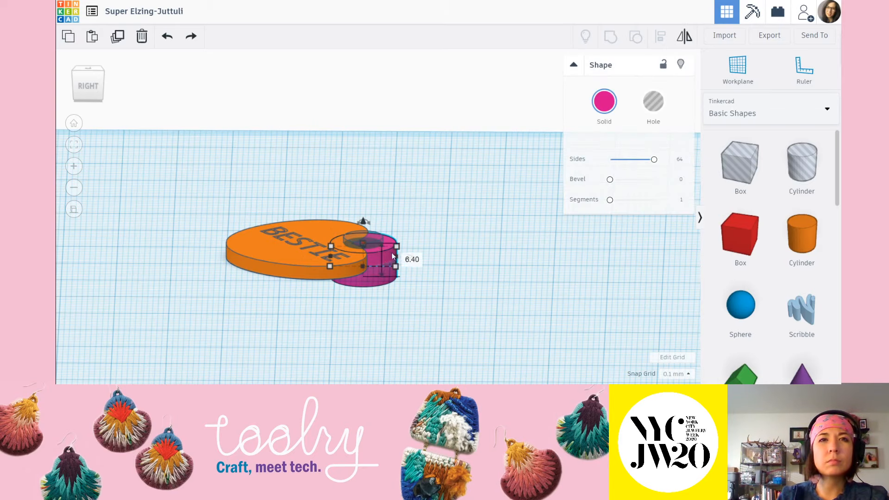
left_click(412, 259)
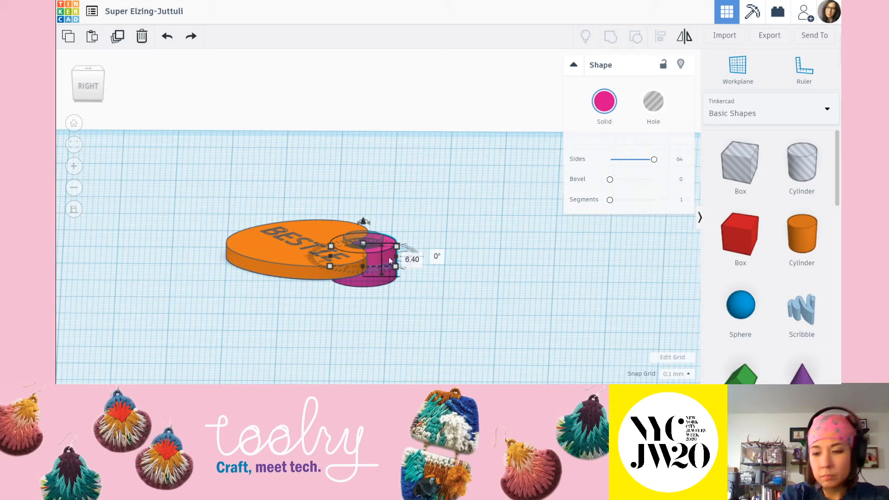
left_click(412, 260)
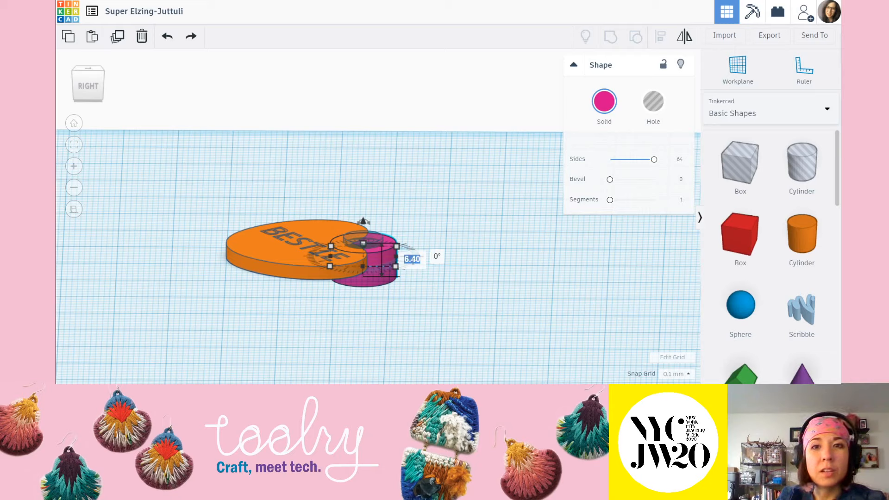
key("Return")
key("Delete")
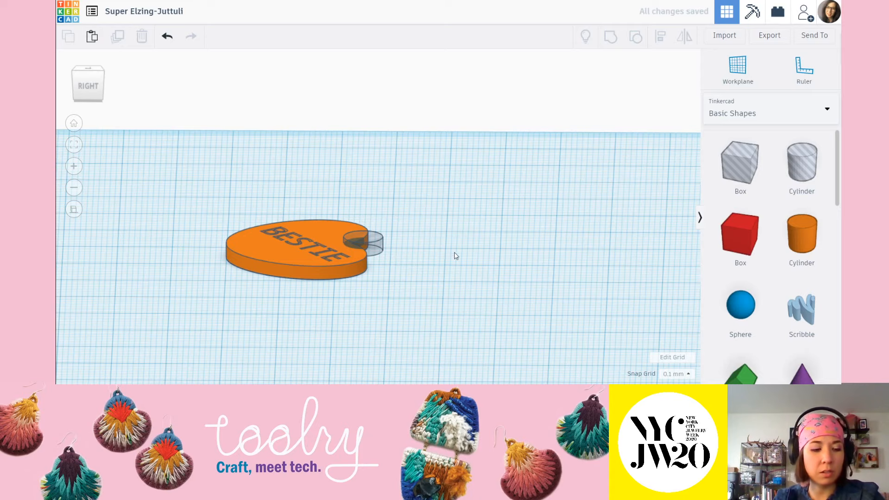
key("ctrl+z")
Step: Set the pink cylinder's height to 2.5 mm
left_click(393, 254)
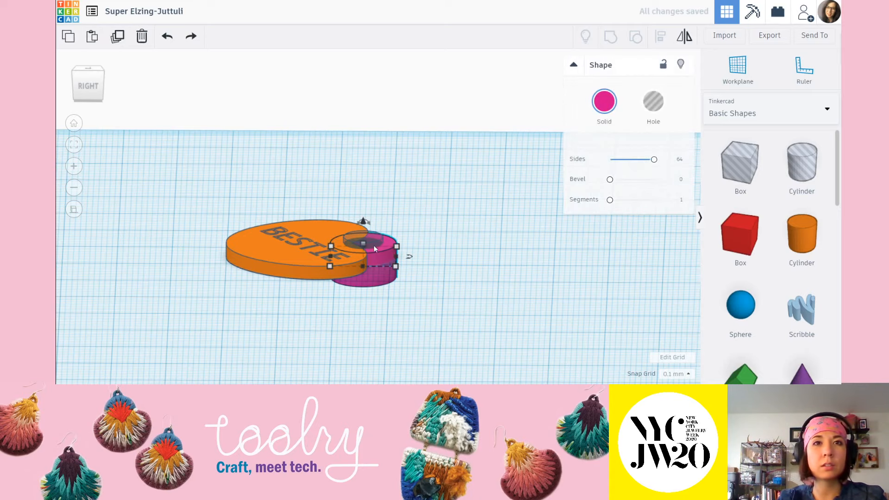
right_click_drag(399, 301, 364, 240)
left_click(410, 251)
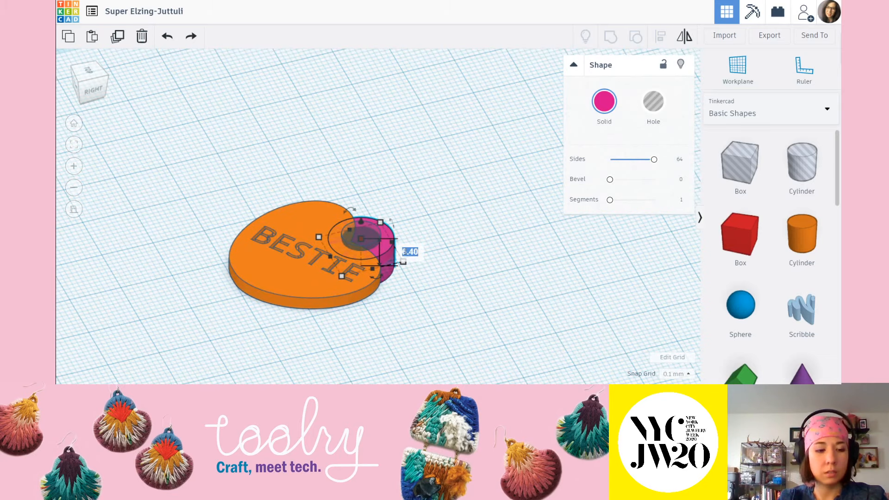
type("2.5")
key("Return")
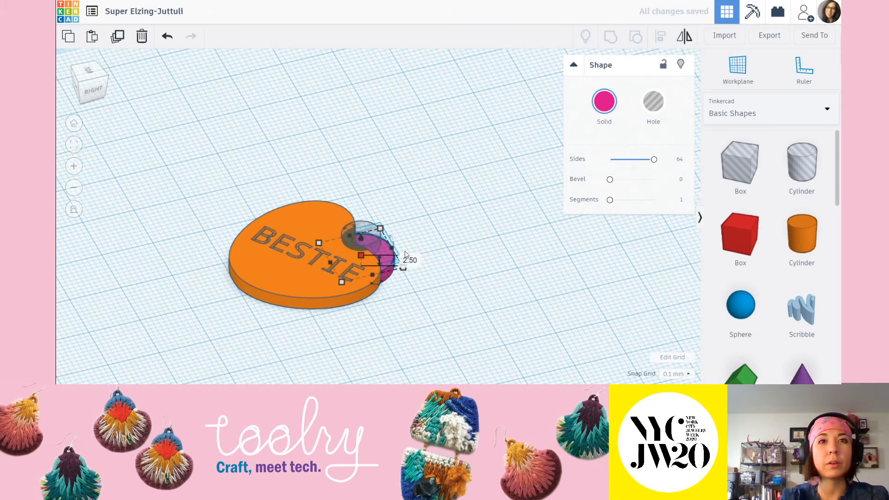
left_click(463, 244)
Step: Examine from the side and from above how the heart, the hole cylinder and the pink cylinder line up
right_click_drag(462, 244, 434, 269)
left_click(380, 252)
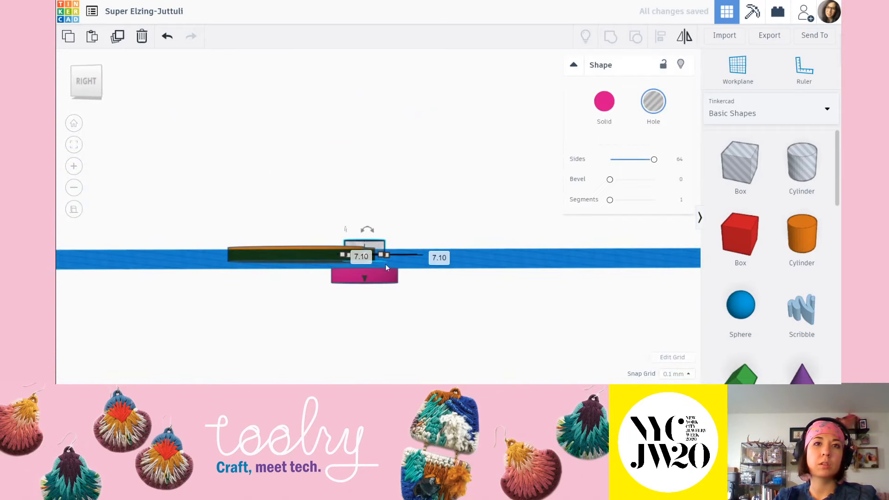
left_click(389, 279)
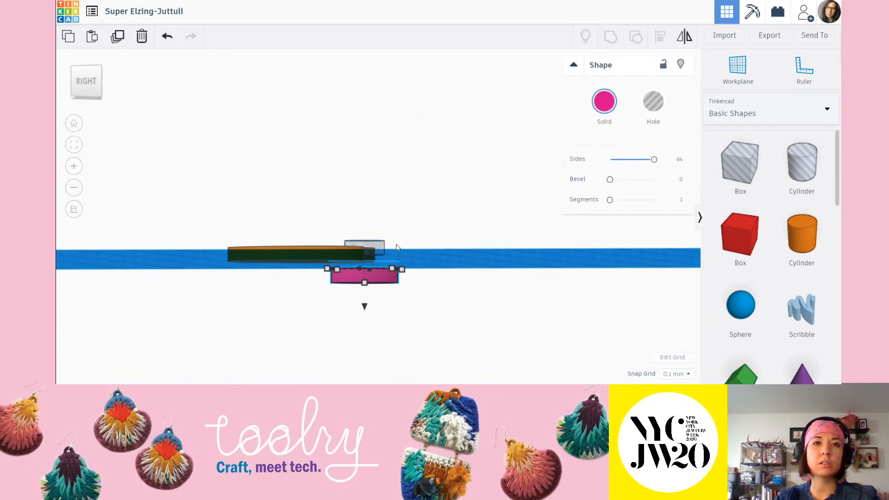
left_click(404, 259)
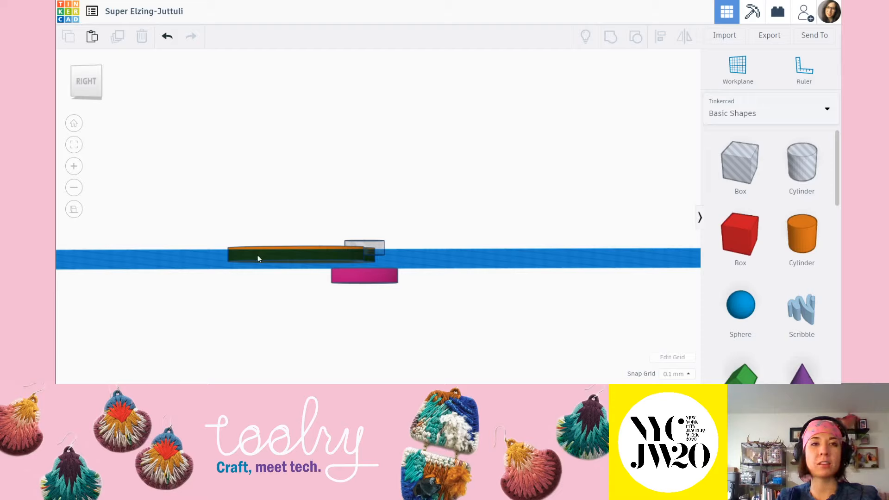
right_click_drag(242, 277, 291, 252)
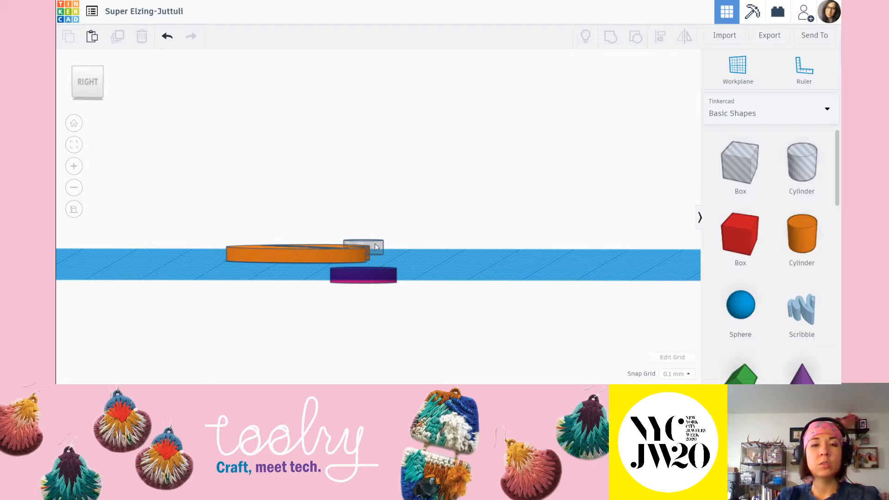
right_click_drag(267, 224, 515, 348)
left_click(84, 80)
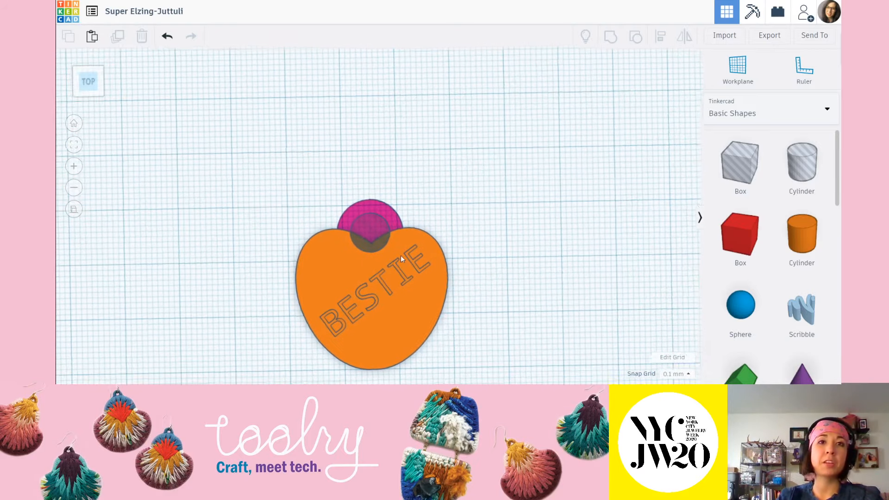
right_click_drag(480, 297, 216, 197)
right_click_drag(422, 285, 444, 248)
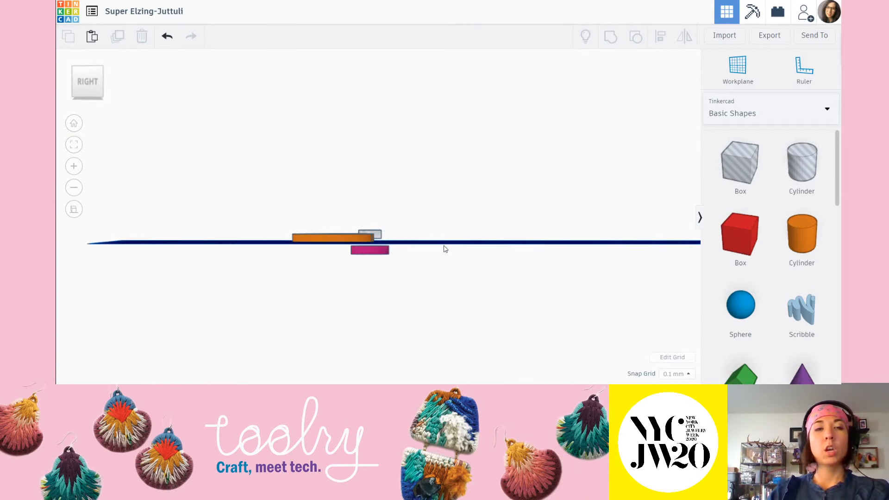
left_click_drag(208, 162, 485, 319)
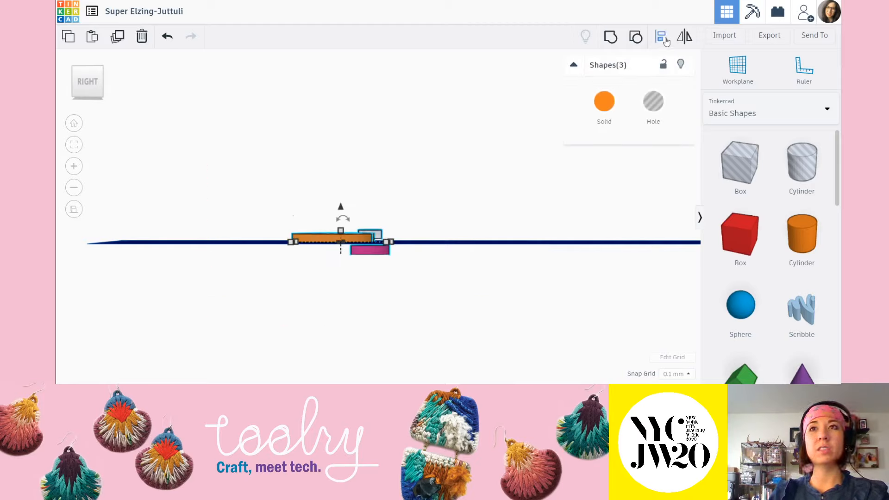
left_click(663, 64)
right_click_drag(348, 198, 333, 200)
right_click_drag(410, 202, 409, 196)
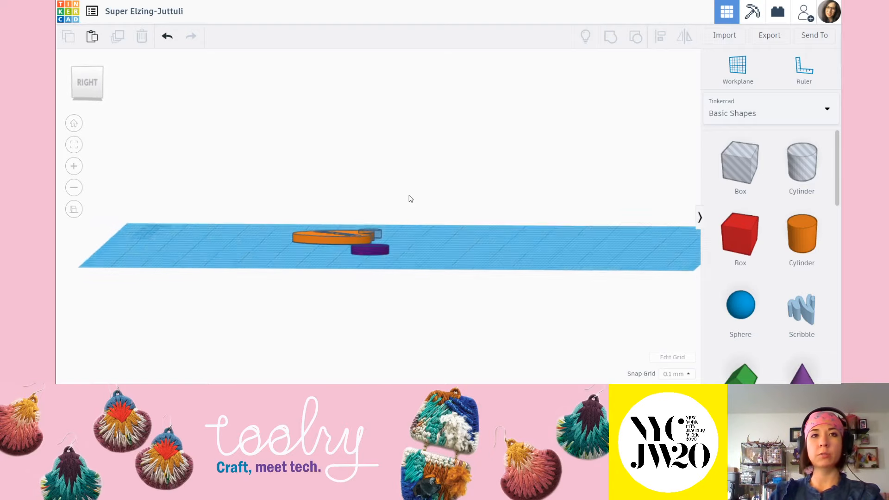
Step: Align the heart, hole cylinder and pink cylinder vertically by their centres, working in an orthographic right-side view
left_click(91, 82)
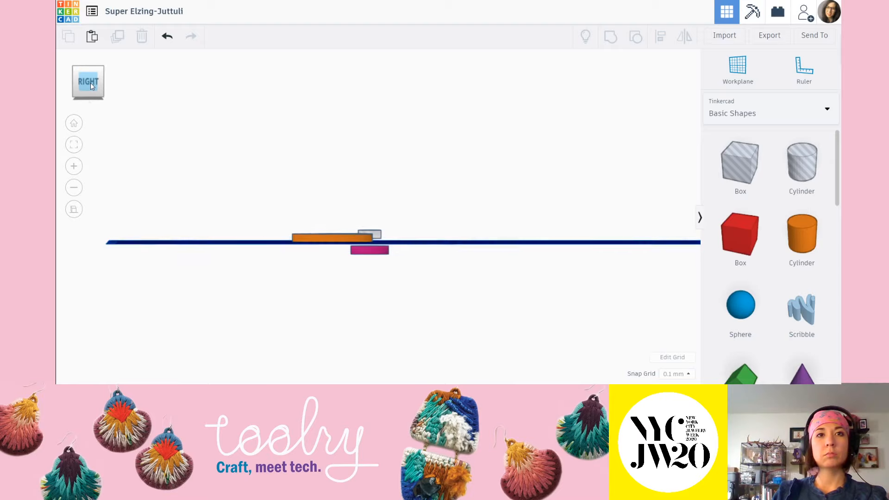
left_click(73, 210)
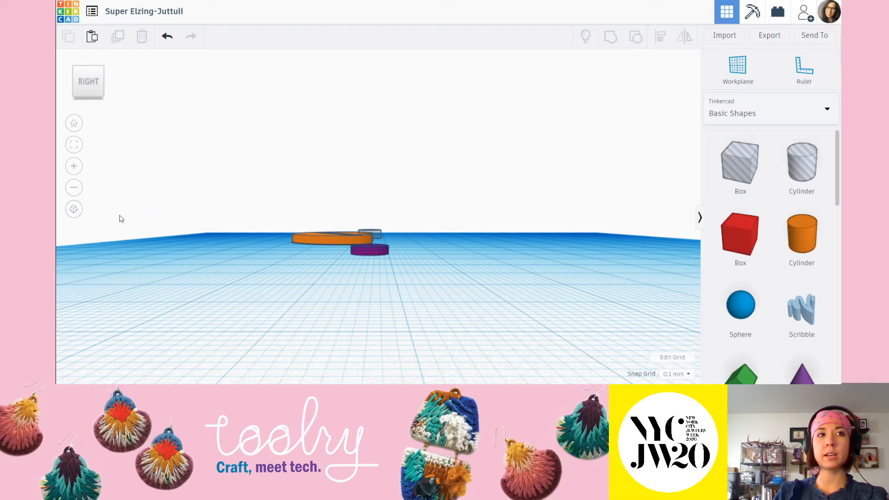
left_click(74, 209)
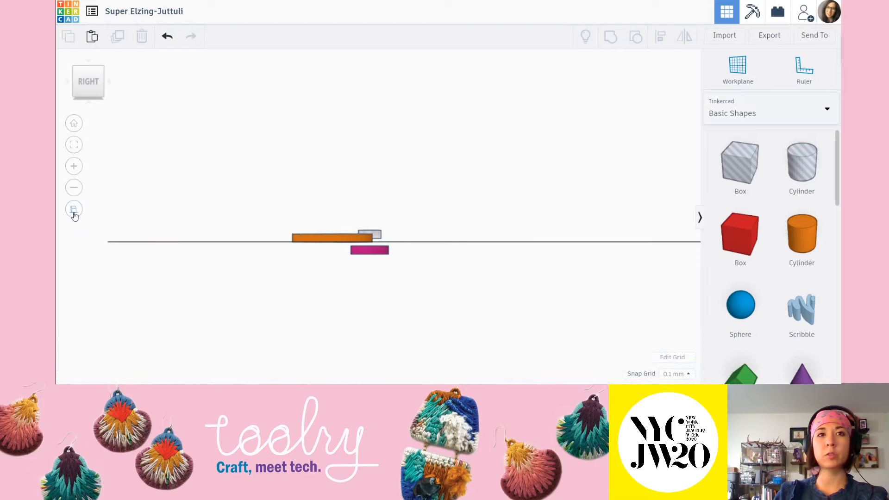
left_click_drag(234, 161, 442, 312)
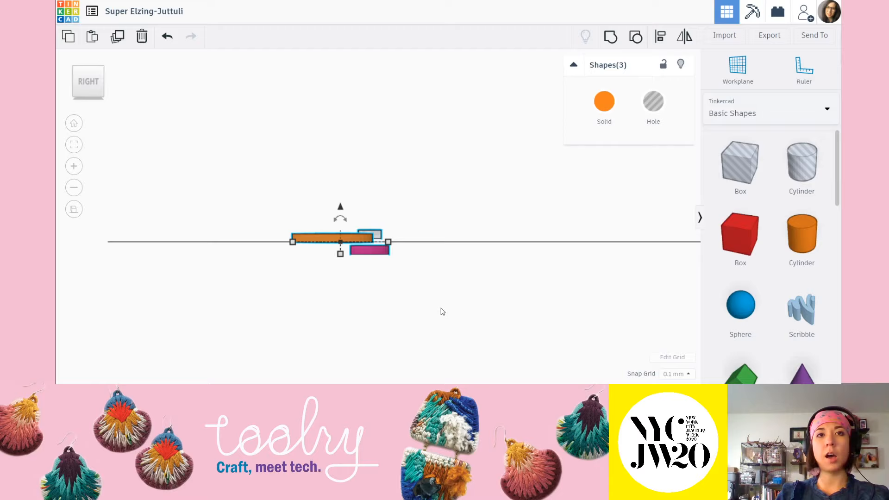
left_click(659, 37)
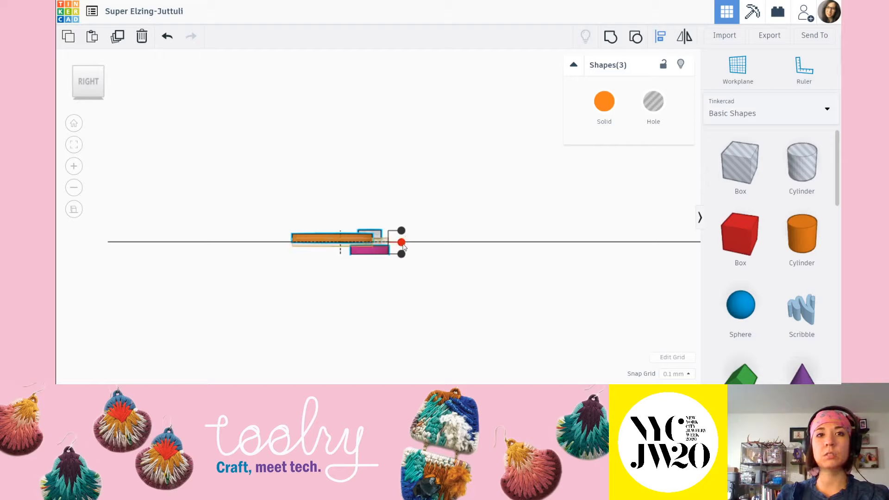
left_click(402, 243)
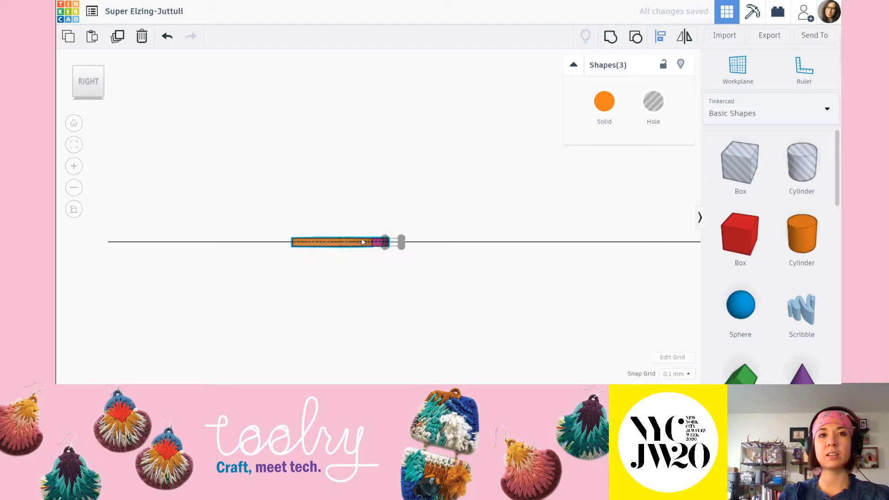
scroll(412, 231, "up", 5)
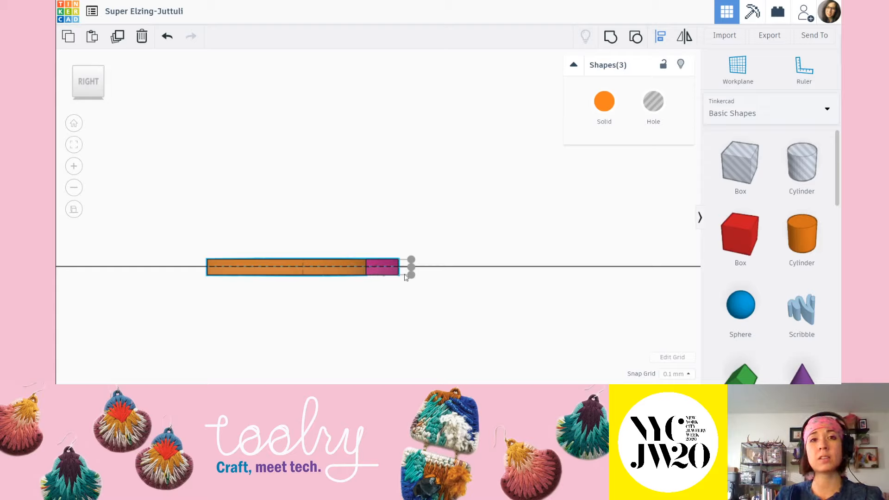
left_click(473, 299)
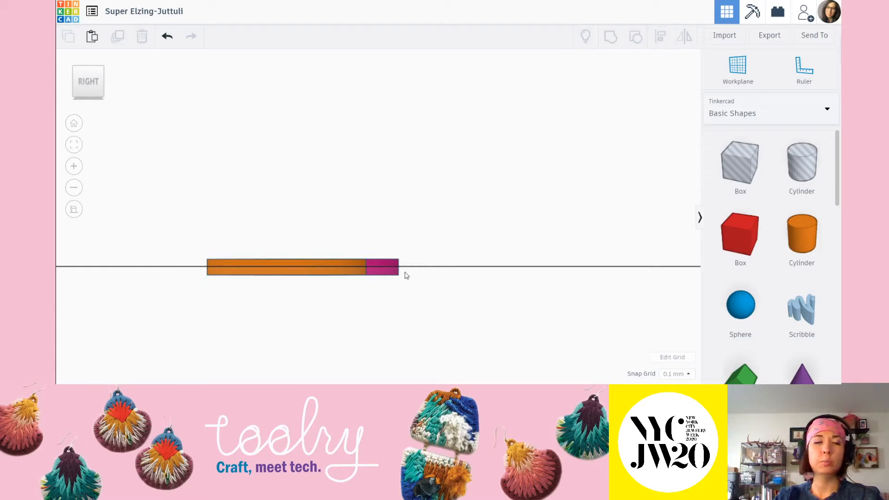
Step: Undo the vertical alignment and the height changes of the pink cylinder and the hole cylinder
right_click_drag(356, 236, 399, 243)
scroll(400, 248, "up", 3)
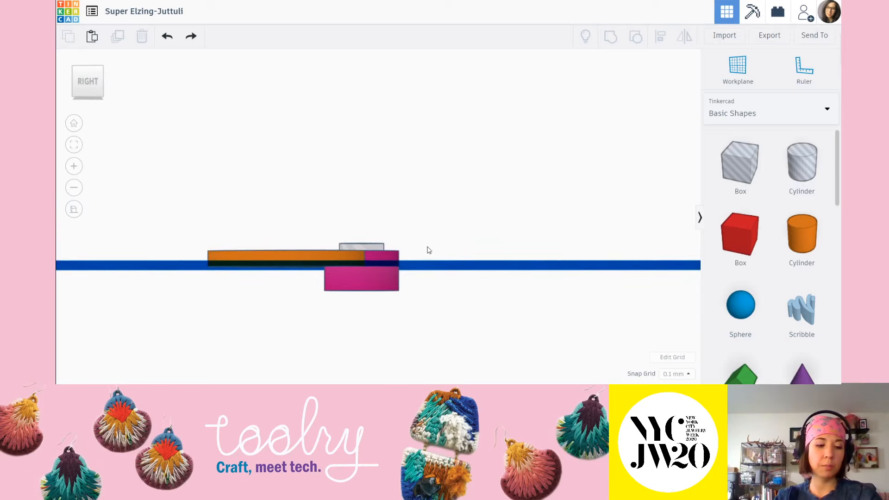
key("ctrl+z")
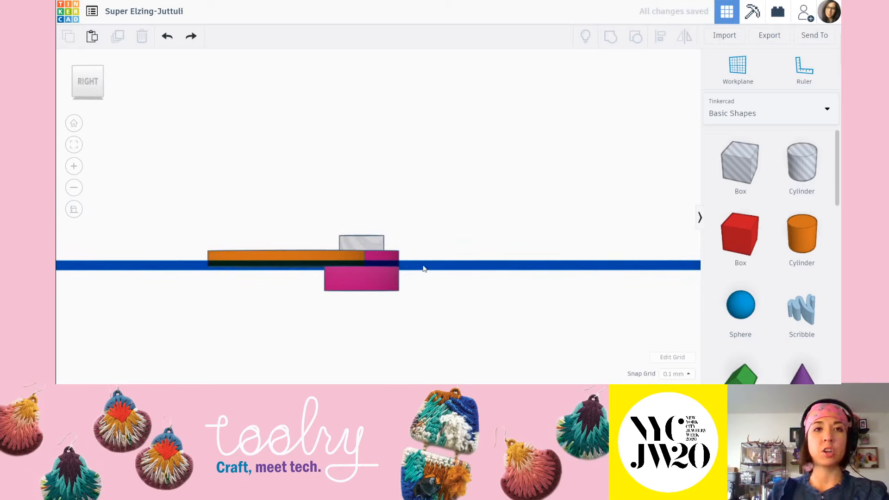
Step: Set the height of the hole cylinder above the heart's notch to 3 mm
left_click(371, 237)
right_click_drag(424, 262, 405, 275)
left_click(409, 244)
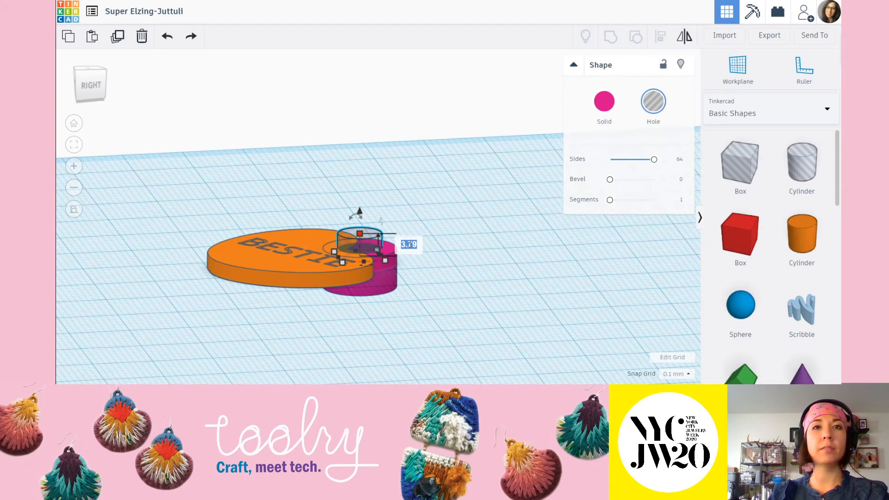
key("Right")
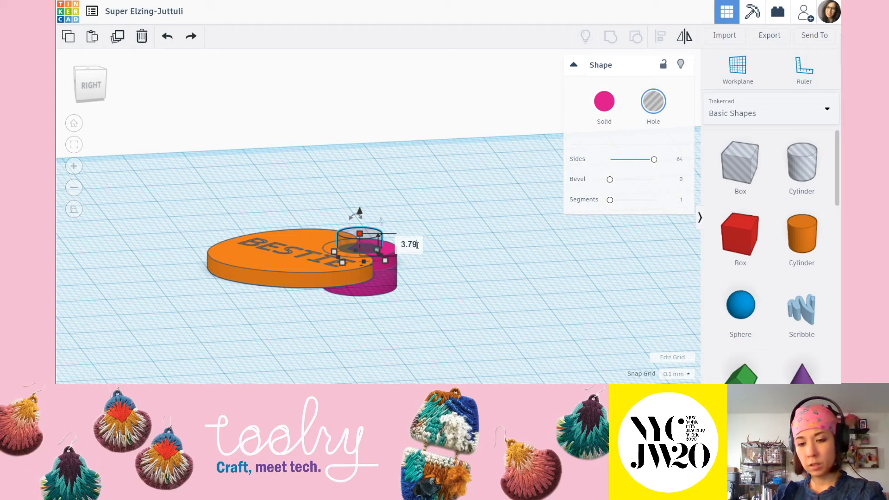
key("BackSpace")
key("BackSpace")
key("BackSpace")
key("BackSpace")
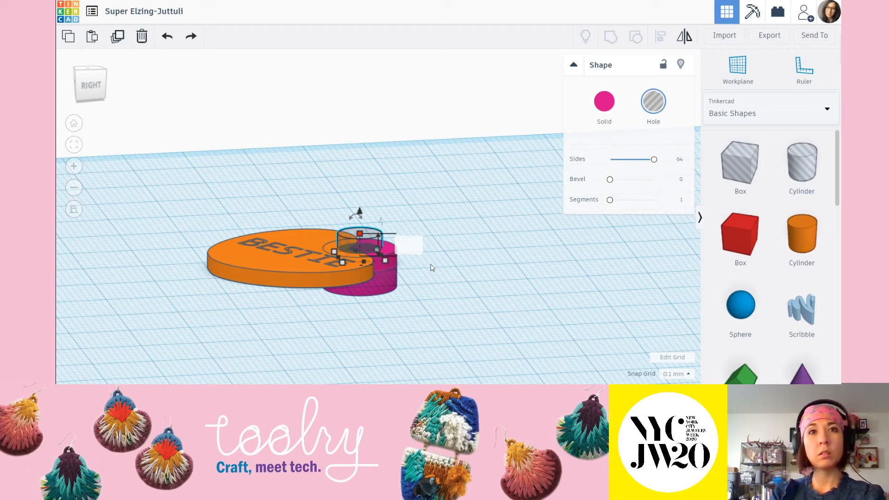
type("2.5")
key("Return")
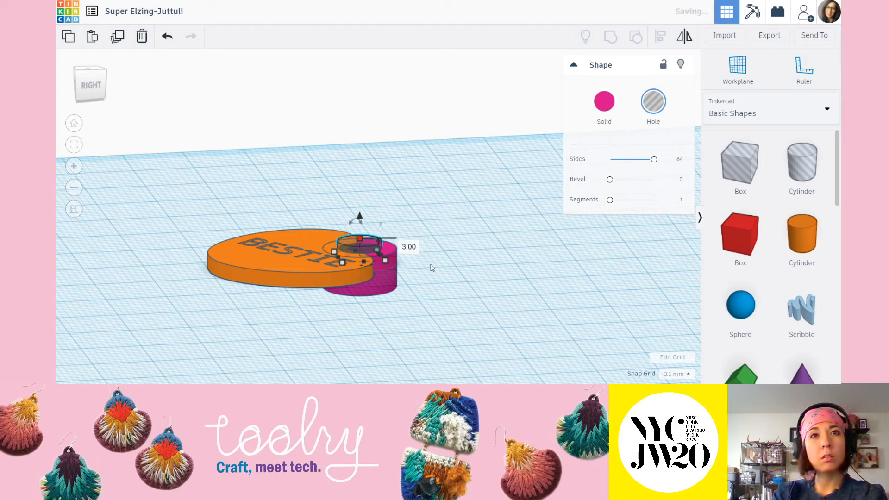
Step: Reduce the solid pink cylinder's height to 2.5 mm and deselect it
left_click(389, 284)
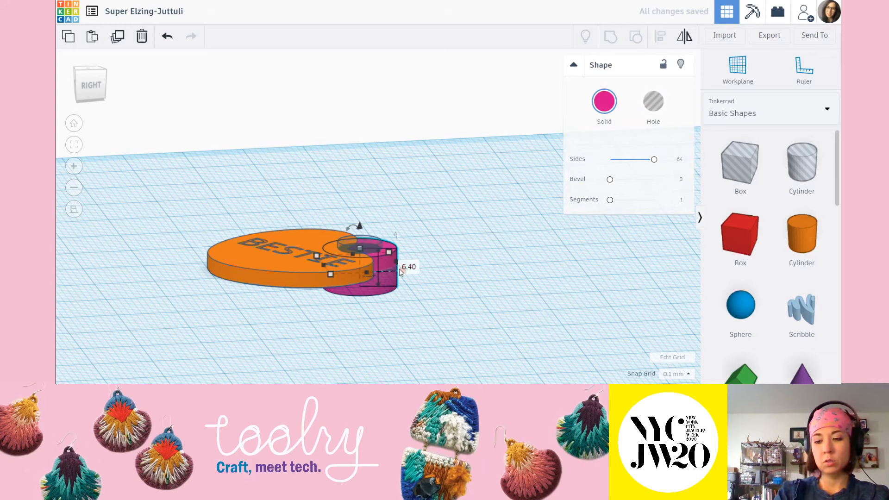
left_click(409, 267)
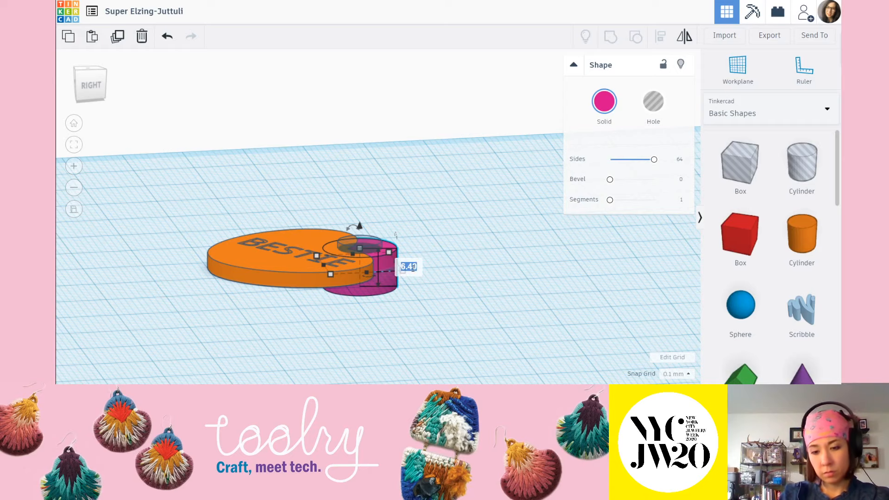
type("2.4")
key("Return")
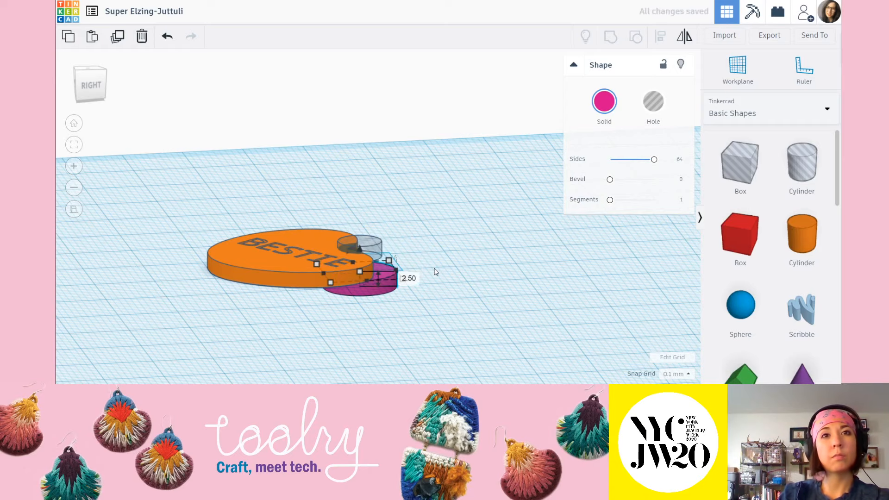
left_click(463, 256)
Step: Select all three shapes in the right-side view and align their vertical centres
right_click_drag(462, 257, 443, 293)
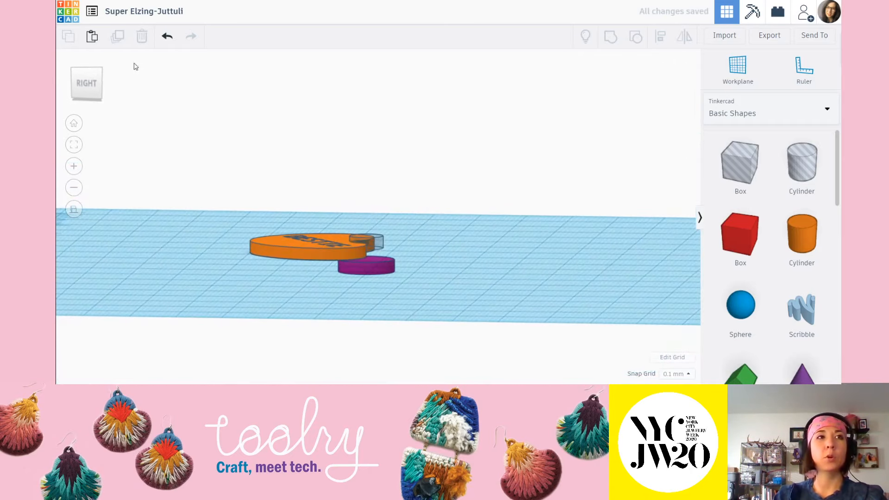
left_click(84, 86)
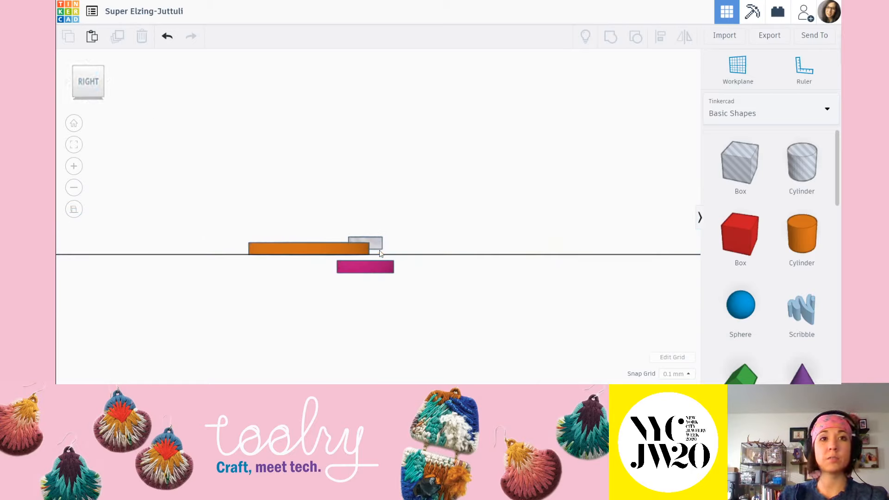
left_click_drag(151, 167, 494, 338)
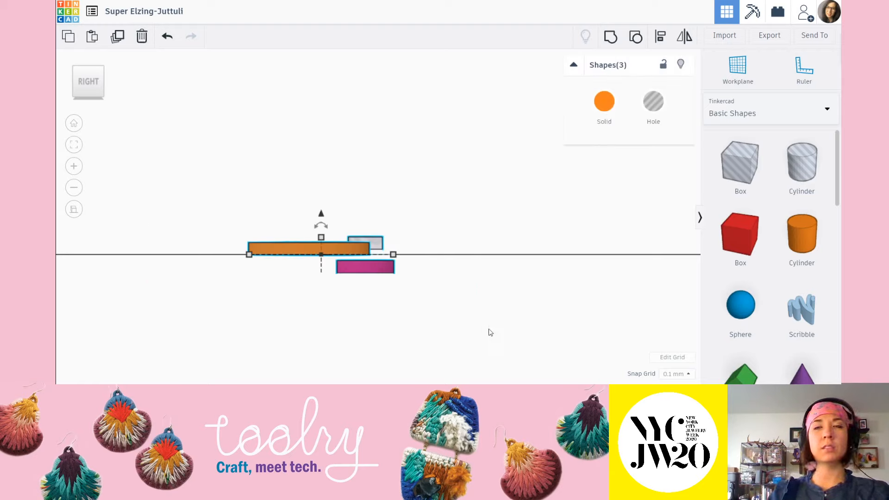
left_click(660, 36)
left_click(407, 254)
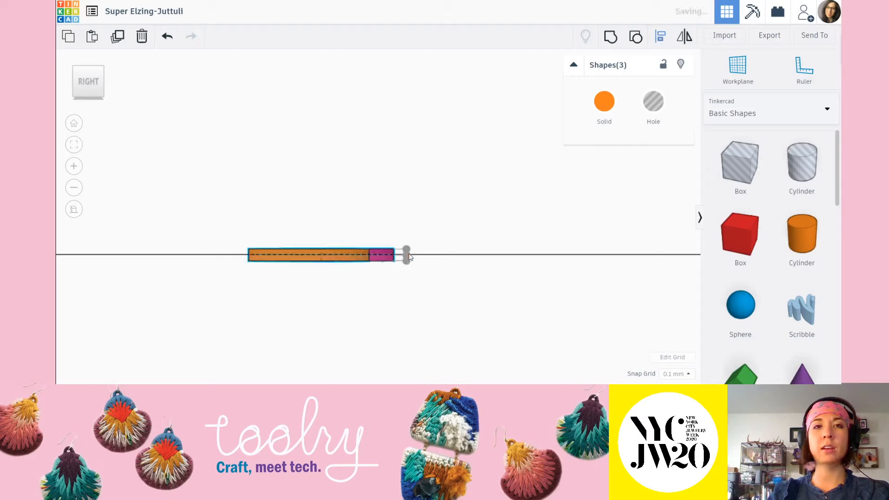
Step: Align the heart, pink cylinder and hole cylinder on their shared left-to-right centre in the top view
scroll(411, 246, "up", 2)
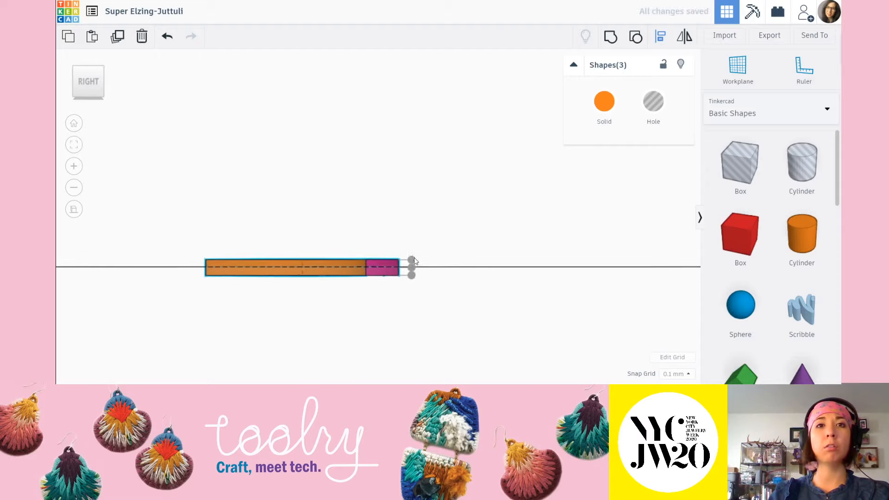
left_click(465, 262)
scroll(458, 254, "down", 2)
right_click_drag(197, 182, 353, 244)
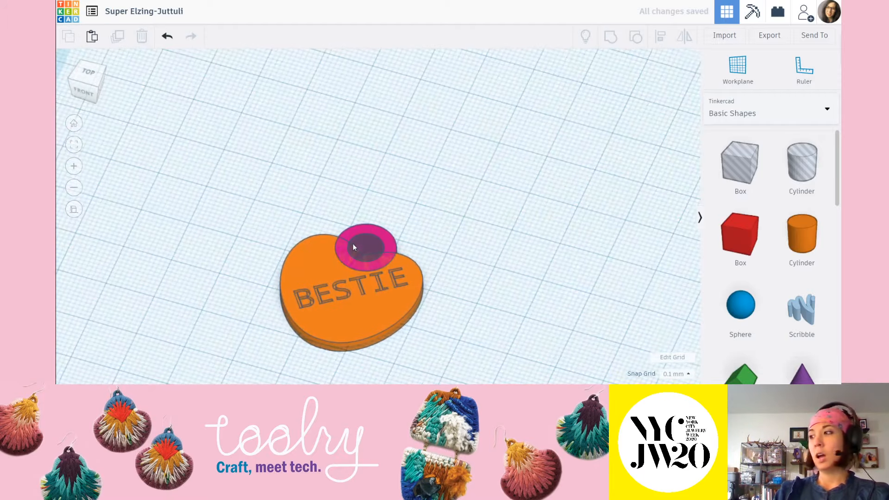
left_click(89, 79)
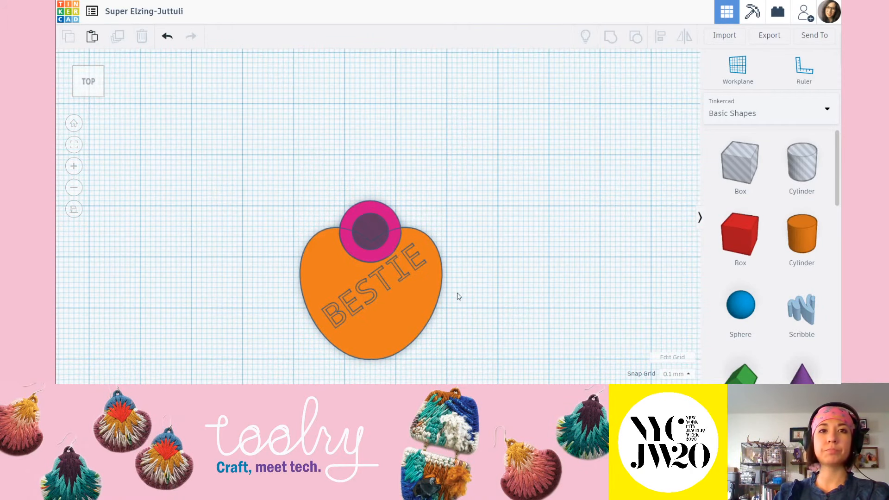
middle_click_drag(458, 296, 462, 240)
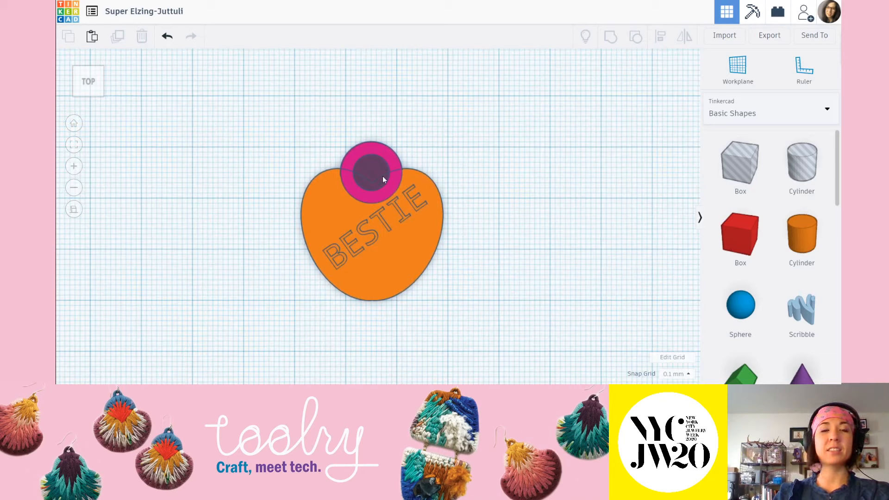
left_click_drag(314, 122, 428, 215)
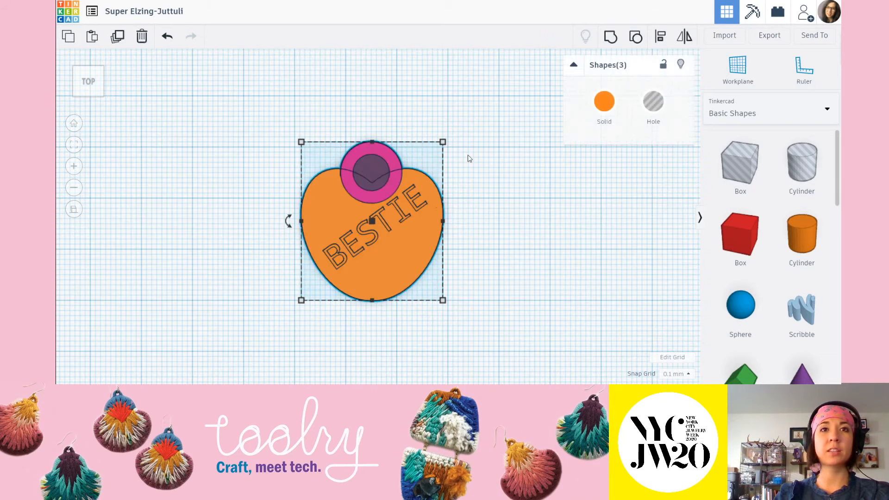
left_click_drag(254, 103, 538, 338)
left_click_drag(411, 124, 362, 162)
left_click(279, 118)
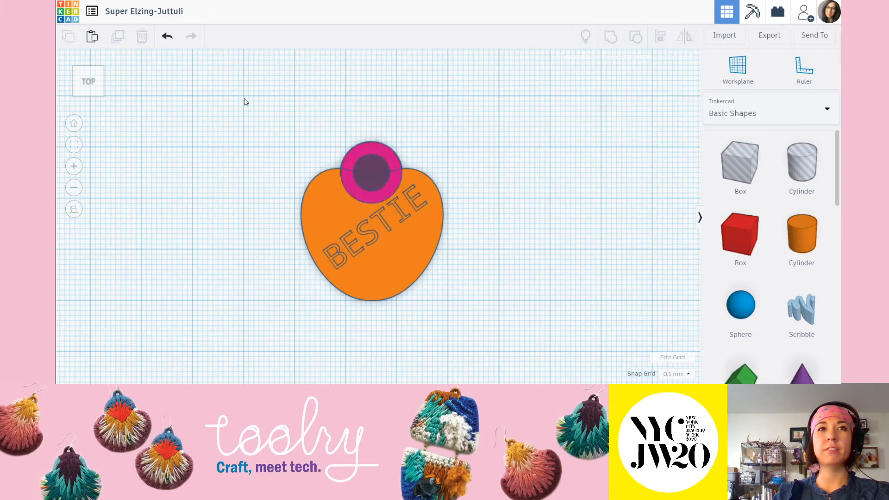
left_click_drag(244, 99, 521, 353)
left_click(661, 37)
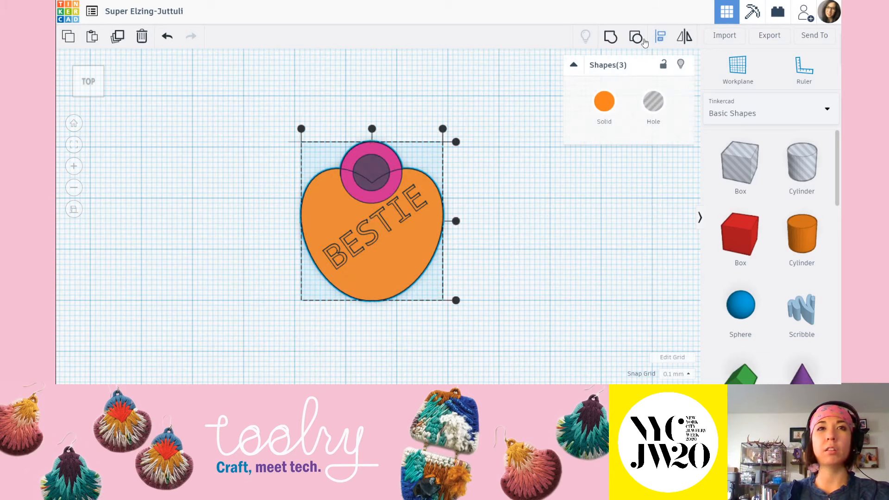
left_click(371, 129)
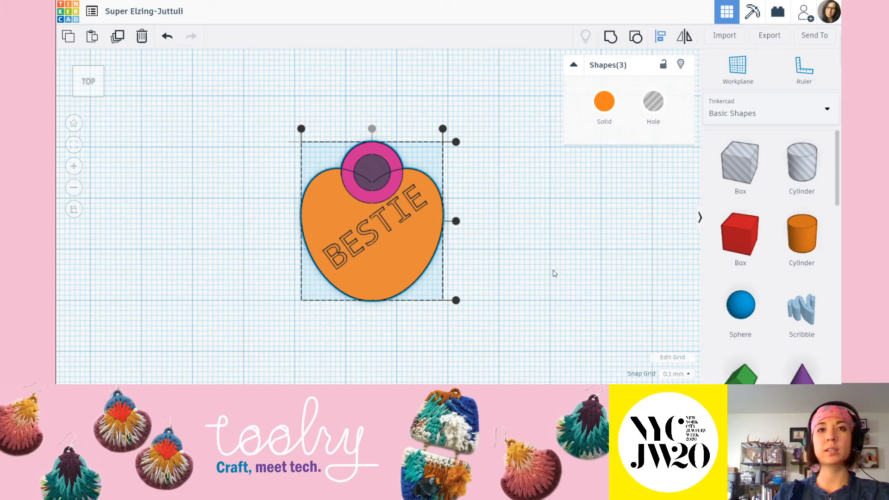
left_click(548, 277)
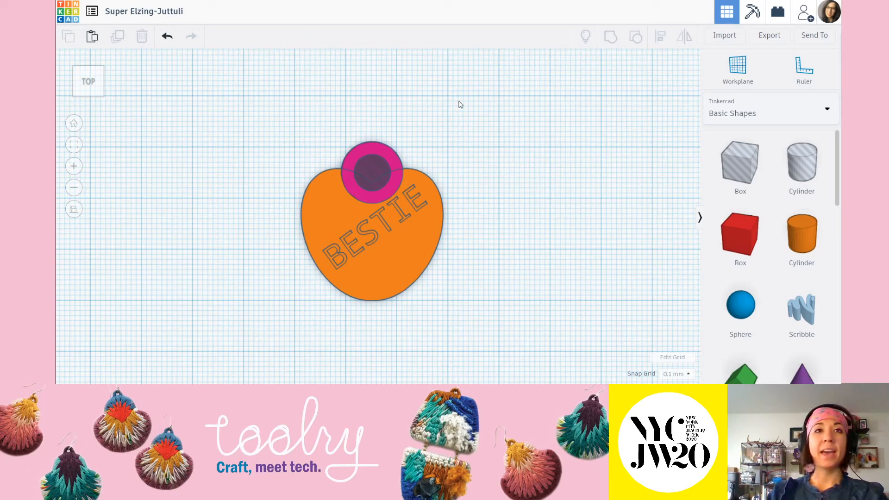
Step: Group the pink cylinder with the hole cylinder to cut it into an open ring
left_click_drag(428, 88, 353, 163)
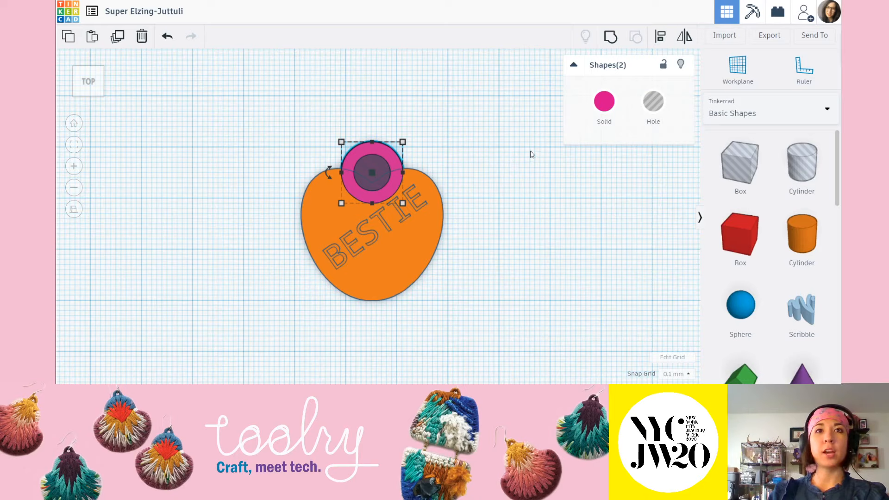
left_click(494, 87)
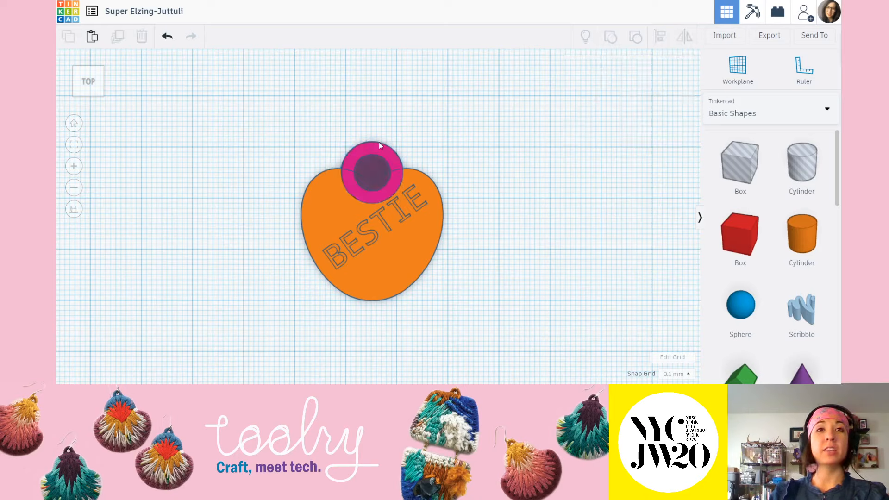
left_click(374, 151)
left_click(449, 98)
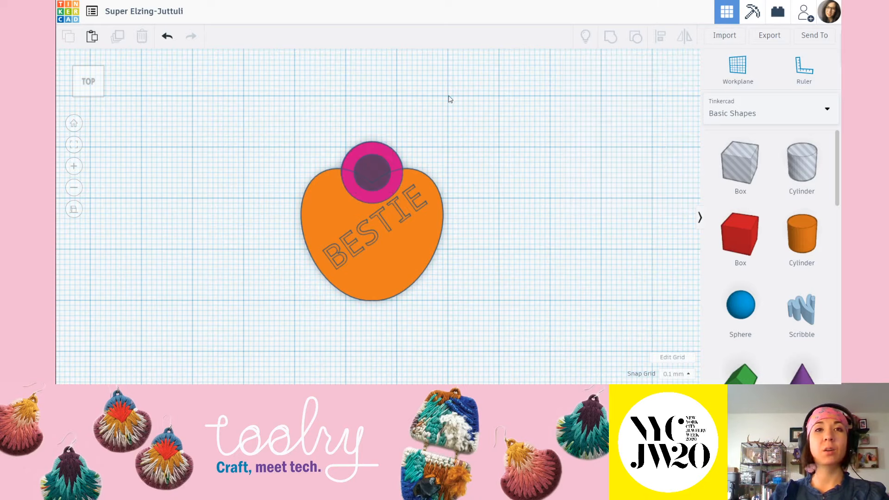
left_click_drag(449, 98, 337, 163)
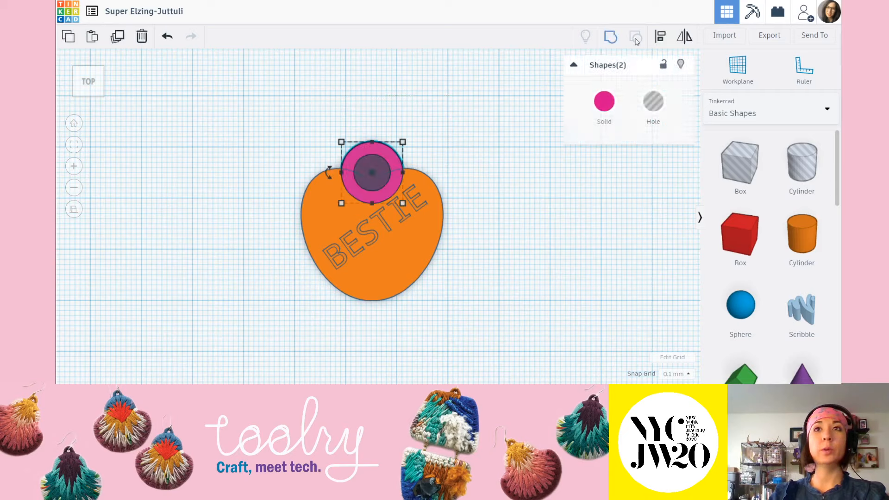
left_click(612, 36)
left_click(496, 134)
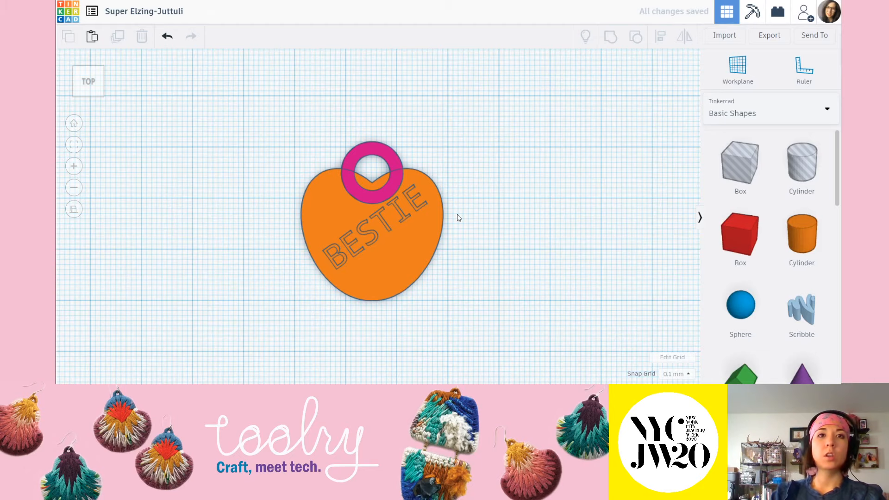
scroll(377, 198, "up", 3)
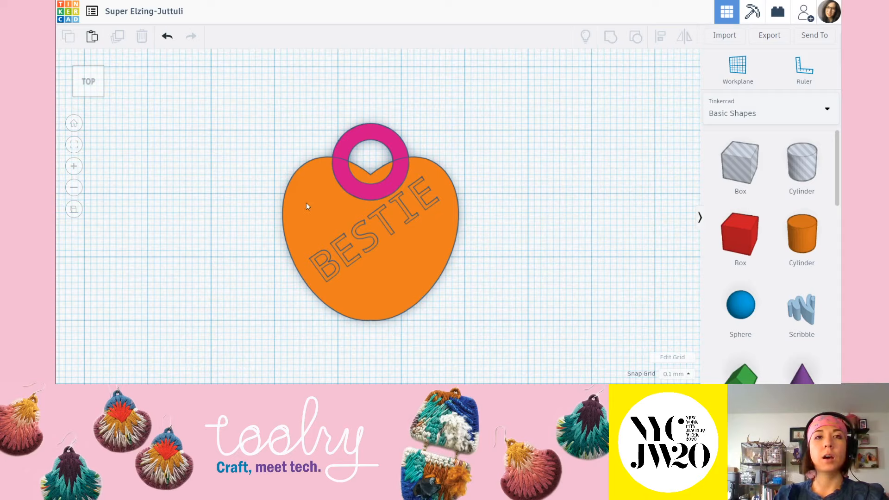
left_click(394, 149)
scroll(404, 167, "up", 2)
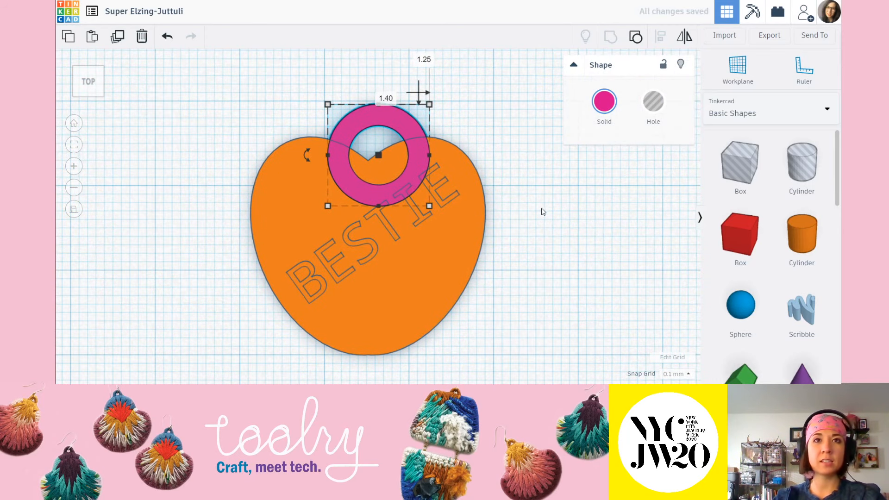
key("ctrl+z")
left_click(564, 232)
Step: Place a 20 mm hole box over the heart so it overlaps the lower part of the pink ring
scroll(542, 224, "down", 1)
scroll(542, 224, "down", 1)
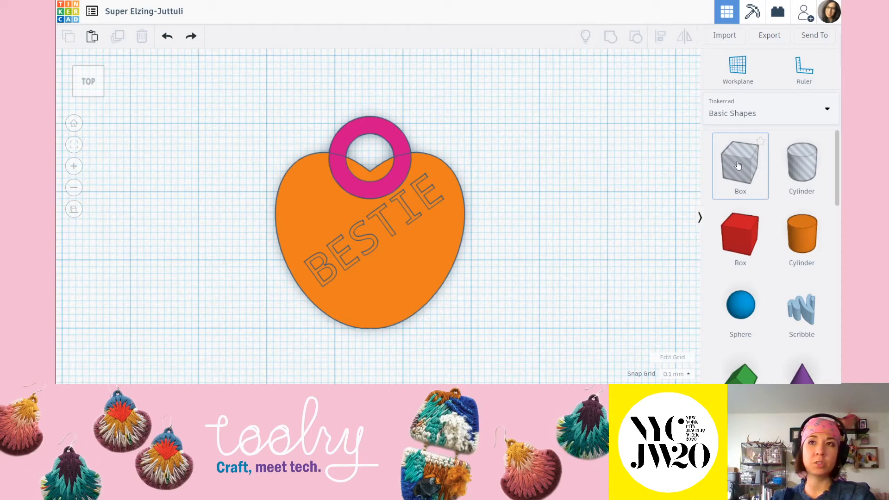
left_click_drag(738, 165, 368, 233)
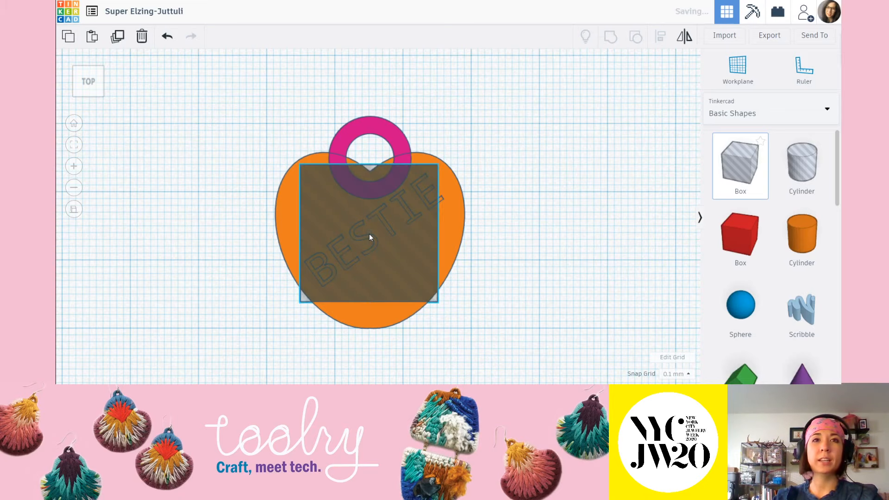
scroll(352, 178, "up", 5)
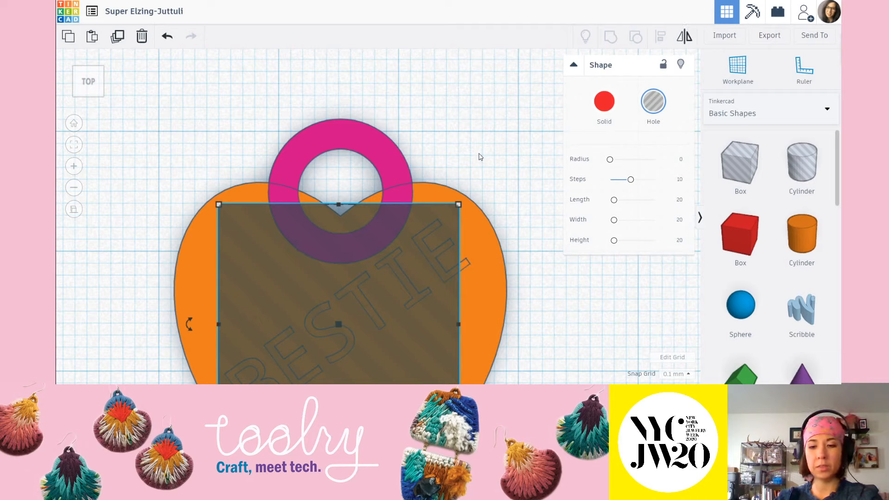
Step: Nudge the hole box until its upper edge lies just above the bottom of the heart's notch, then deselect it
key("Up")
key("Up")
key("Up")
key("Up")
key("Up")
key("Up")
key("Up")
key("Up")
key("Up")
key("Up")
key("Up")
key("Up")
key("Up")
key("Up")
key("Up")
key("Up")
key("Up")
key("Up")
key("Up")
key("Up")
key("Up")
key("Up")
key("Up")
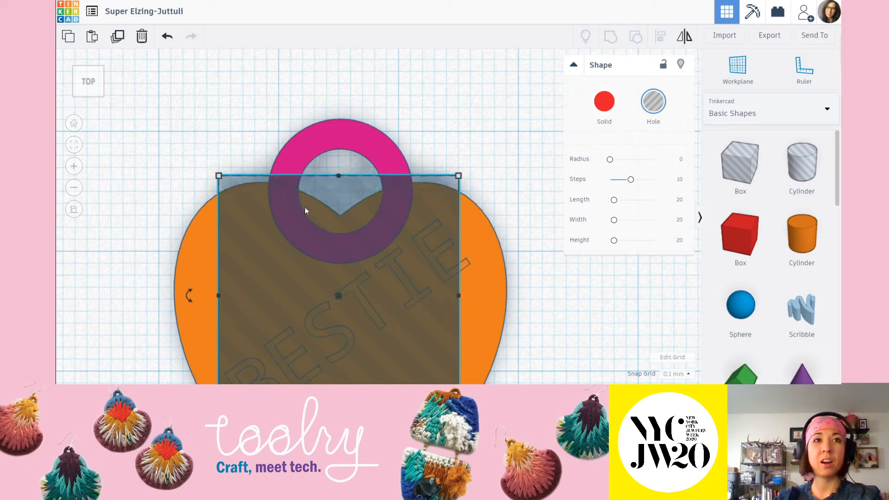
key("Down")
key("Down")
key("Down")
key("Down")
key("Down")
key("Down")
key("Down")
key("Down")
key("Down")
key("Down")
key("Down")
key("Down")
key("Down")
key("Down")
key("Down")
key("Down")
key("Down")
key("Down")
key("Down")
key("Down")
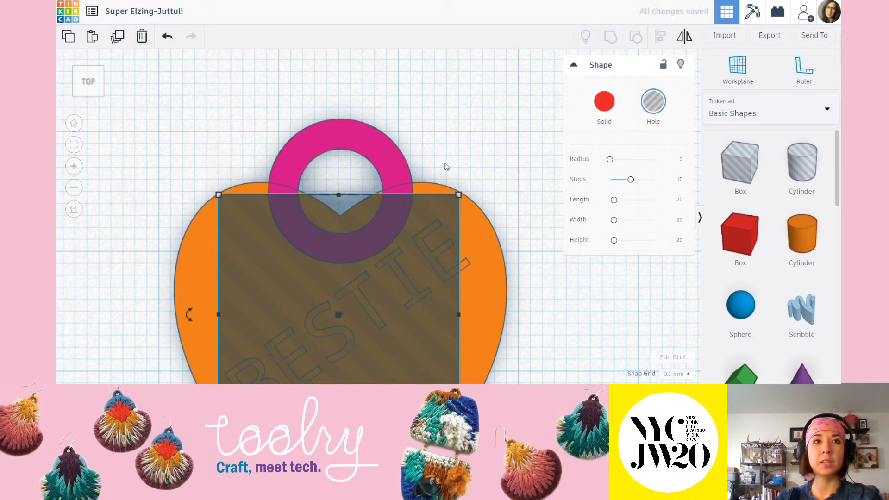
left_click(457, 145)
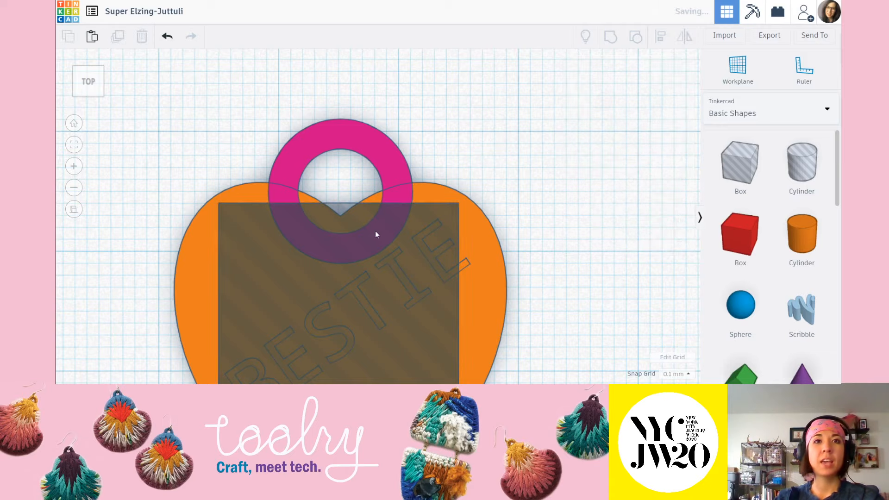
Step: Group the hole box with the pink ring to cut away the part of the ring below the notch
left_click(338, 205)
left_click(348, 130, "shift")
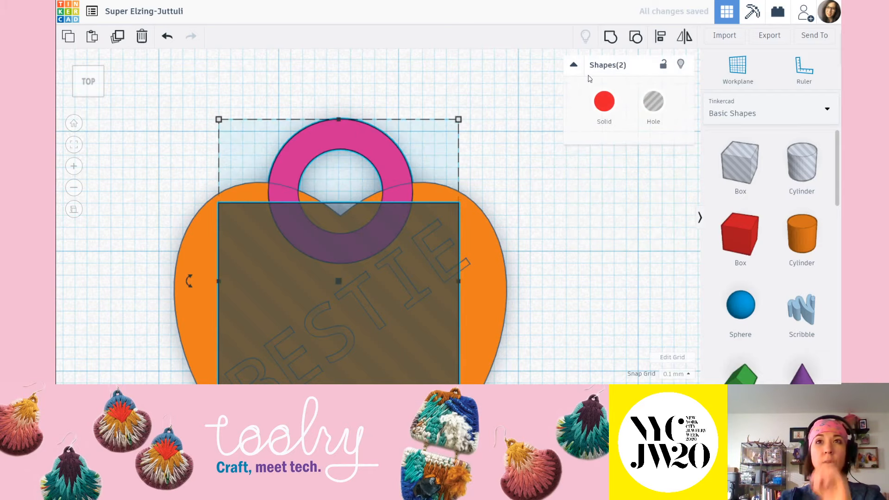
left_click(611, 36)
left_click(532, 105)
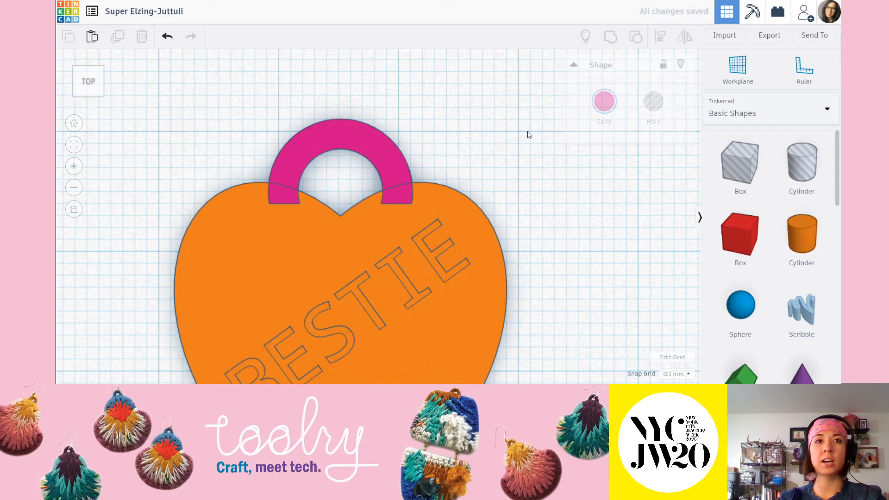
Step: Group the pink loop and the BESTIE heart into a single shape
scroll(526, 200, "down", 2)
scroll(349, 213, "down", 2)
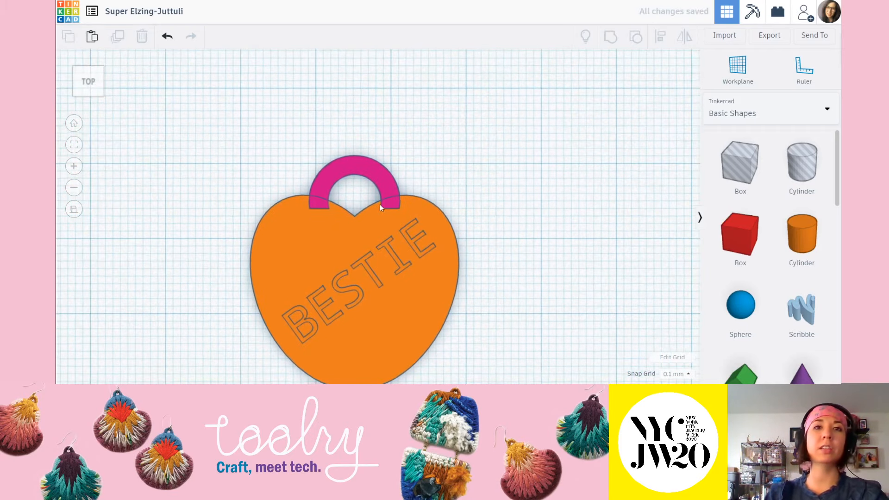
scroll(446, 254, "down", 3)
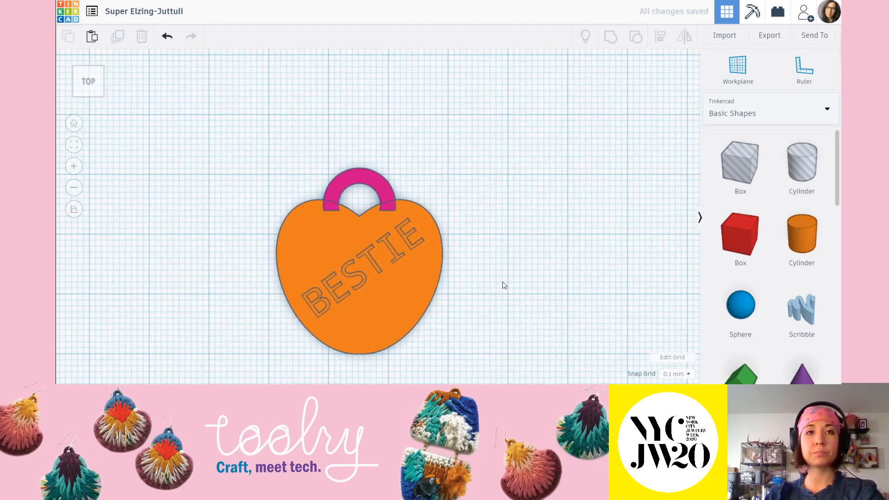
left_click_drag(244, 122, 492, 338)
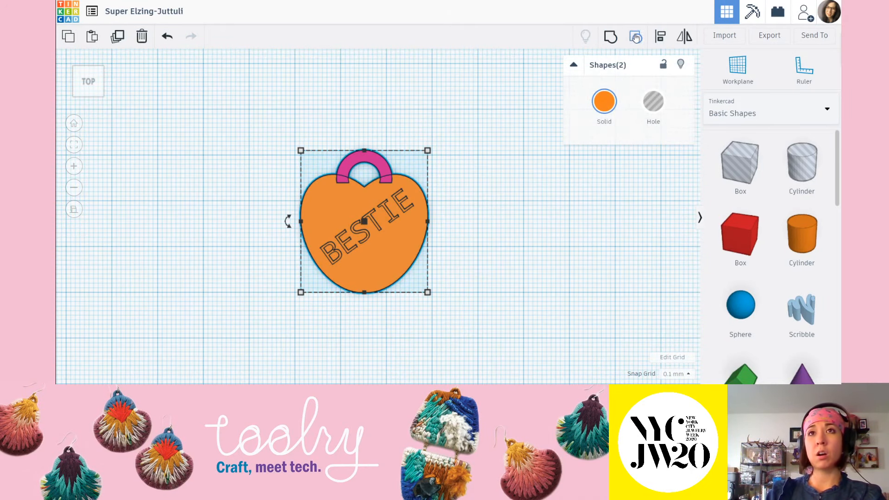
left_click_drag(259, 111, 518, 359)
left_click(612, 41)
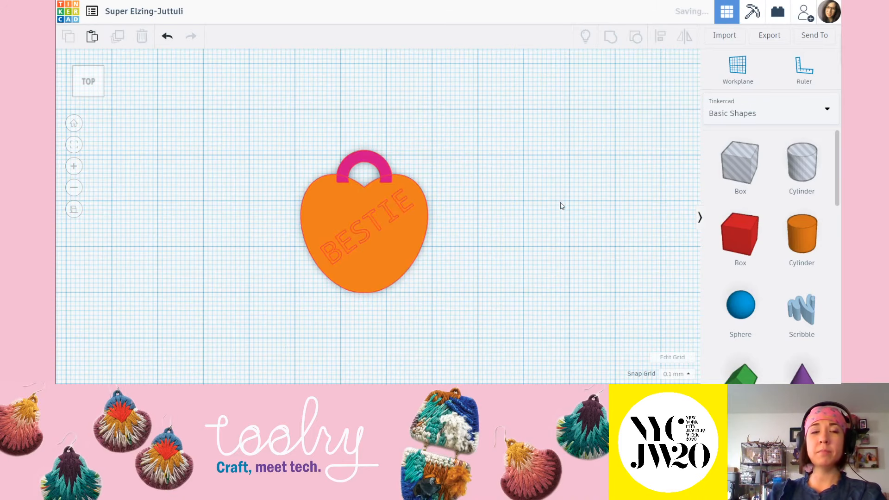
left_click(537, 216)
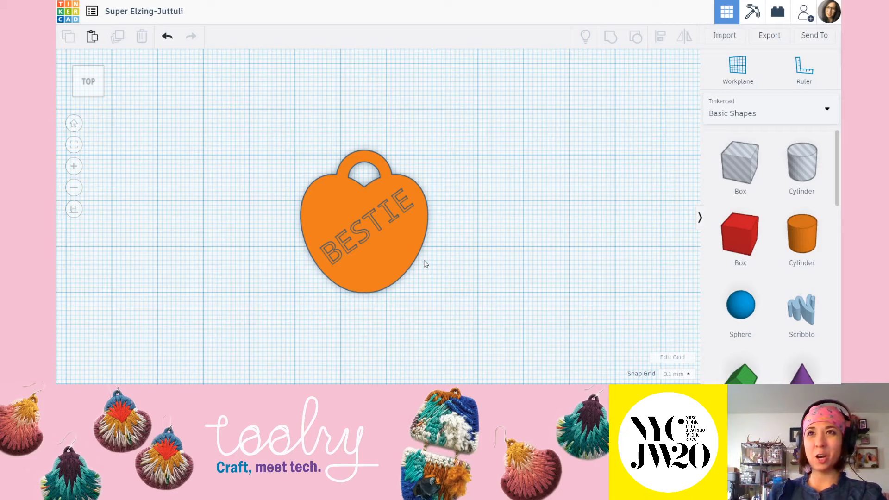
Step: Undo the grouping of the loop and the heart
left_click(326, 196)
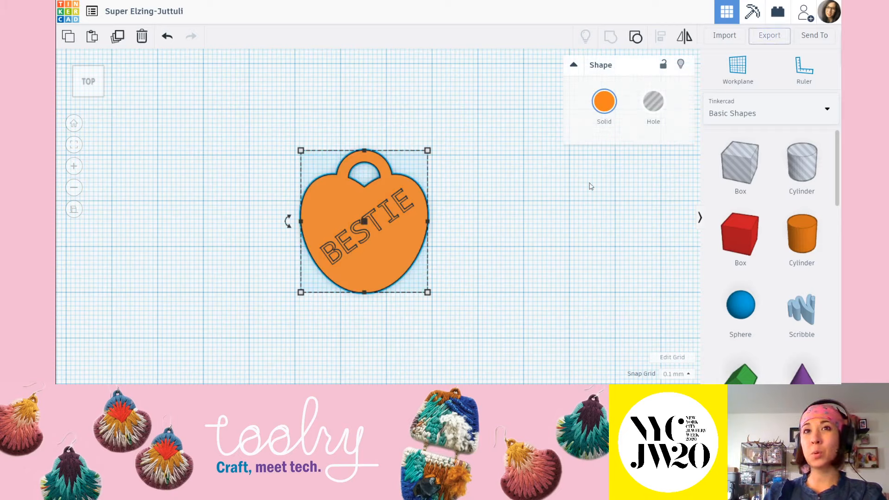
left_click(550, 278)
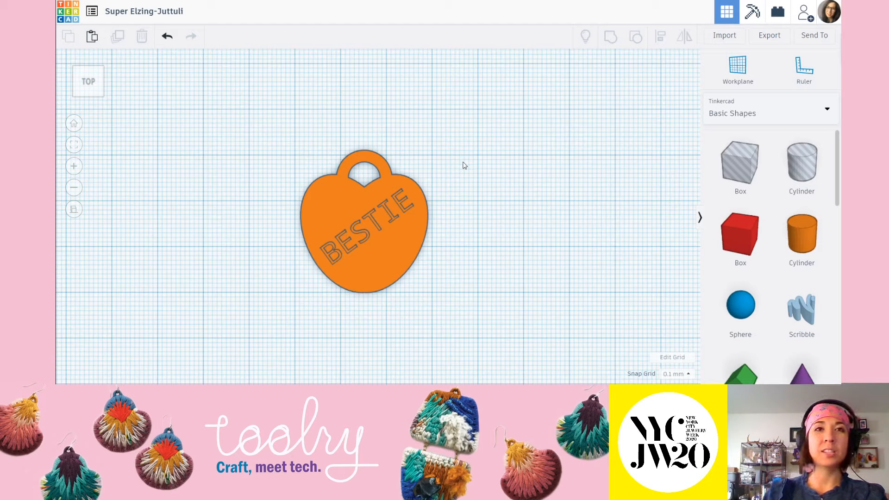
key("ctrl+z")
Step: Duplicate the heart and its loop together and place the copy to the left of the original
left_click_drag(248, 141, 493, 352)
left_click(611, 36)
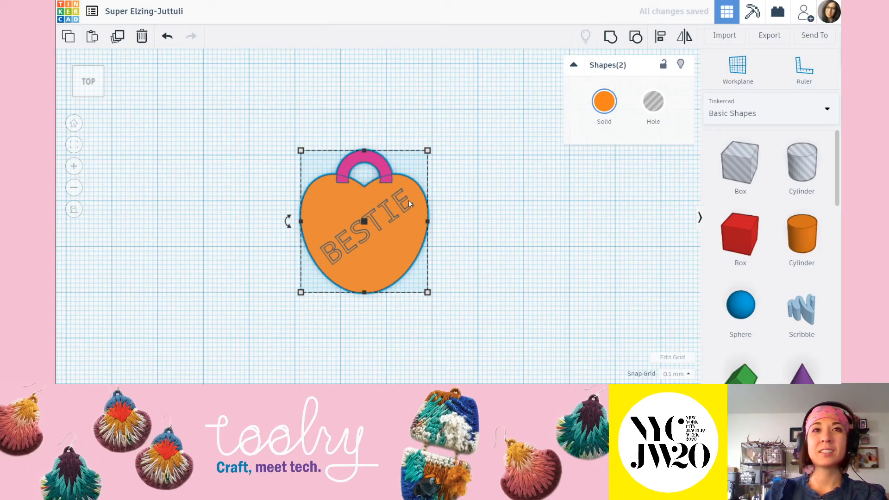
left_click_drag(409, 200, 205, 195, "alt")
left_click(294, 121)
left_click_drag(233, 124, 130, 220)
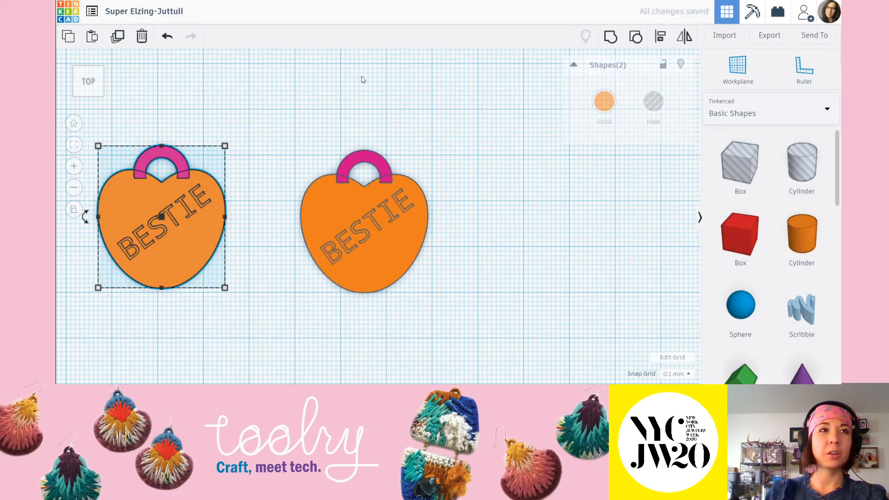
Step: Group the copied heart and loop into one shape and ungroup them again
left_click(611, 36)
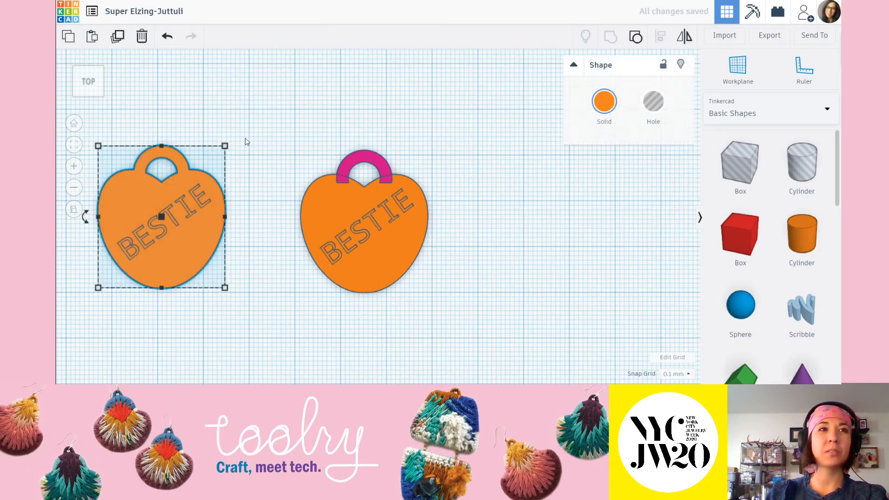
left_click(636, 37)
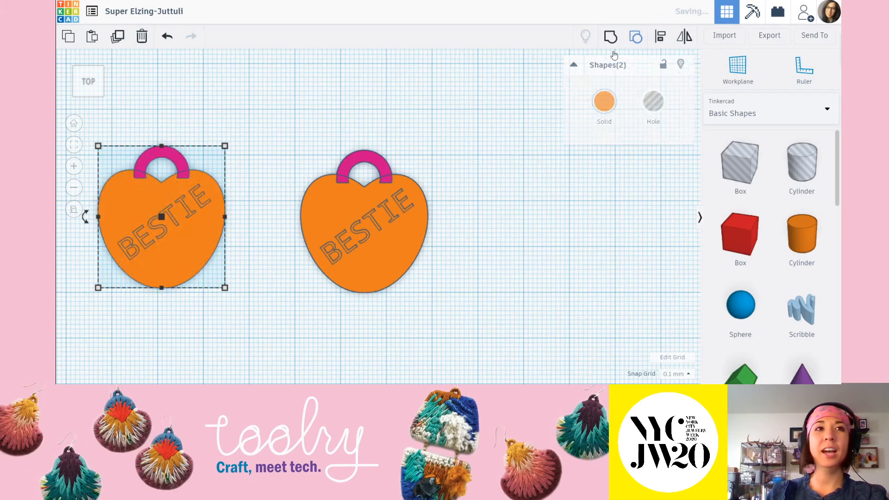
Step: Group the copied heart with its pink loop and delete the grouped copy
left_click(290, 124)
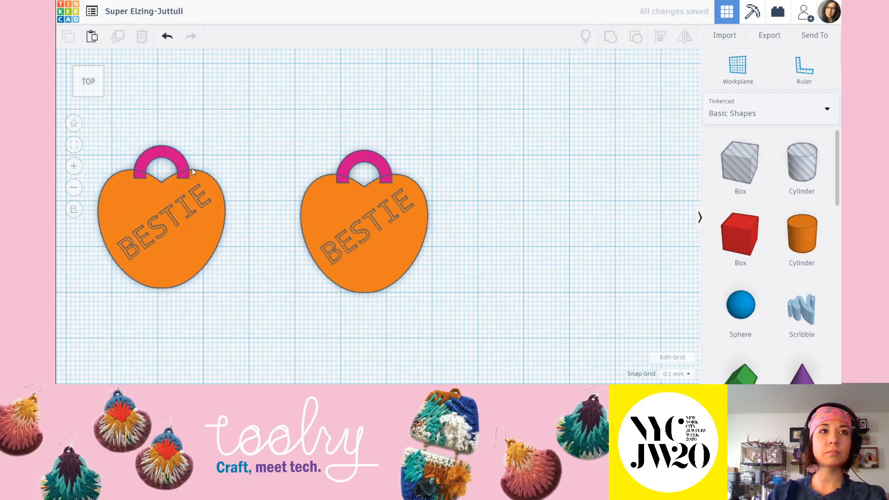
left_click_drag(215, 156, 112, 212)
left_click(611, 36)
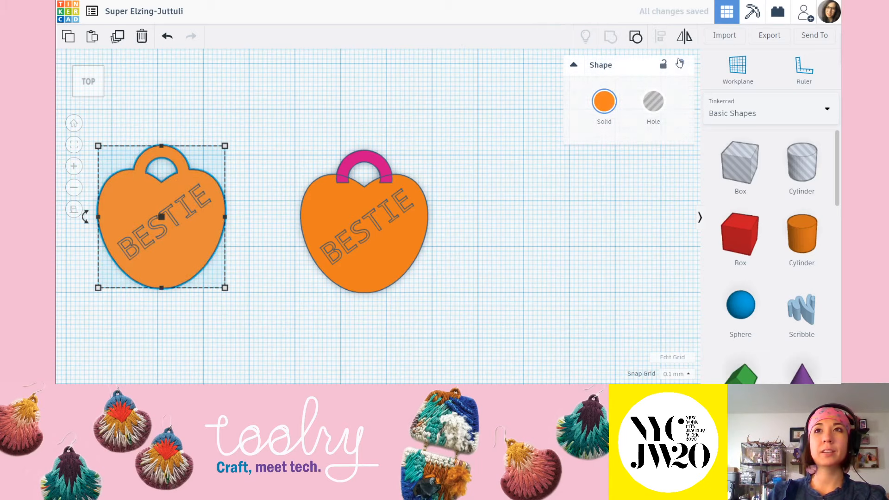
key("Delete")
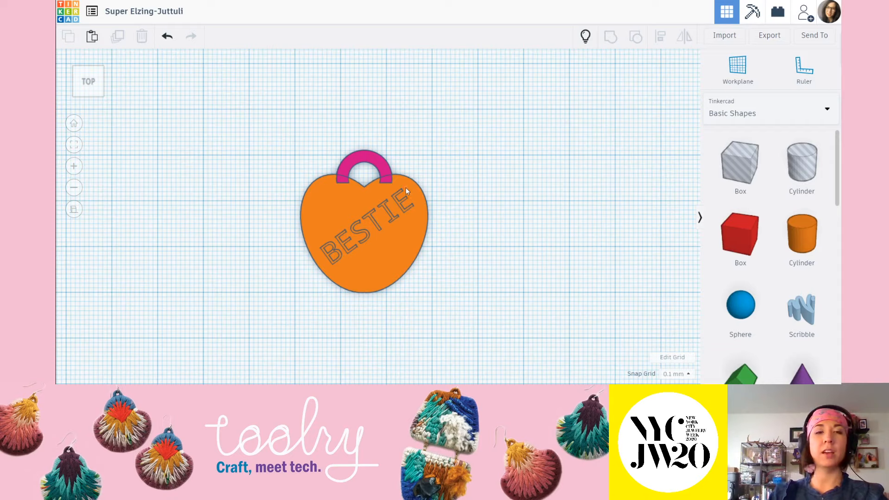
Step: Delete the pink hanging loop from the remaining BESTIE heart
left_click(370, 163)
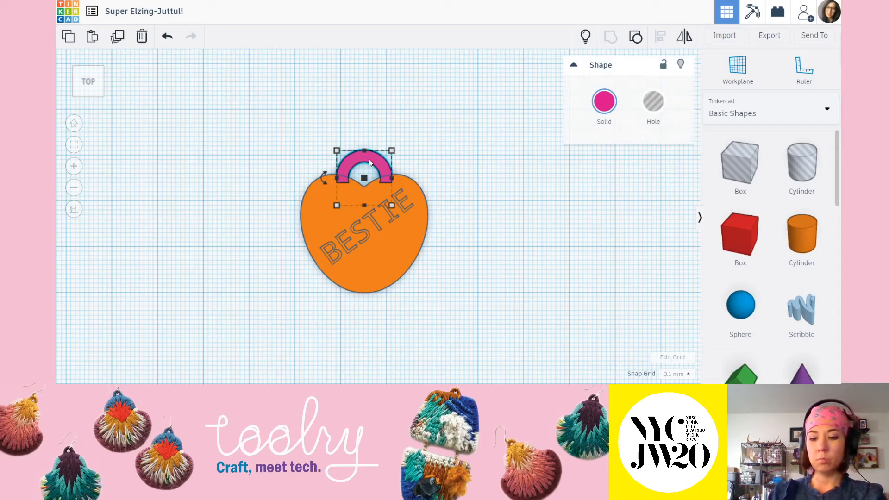
key("Delete")
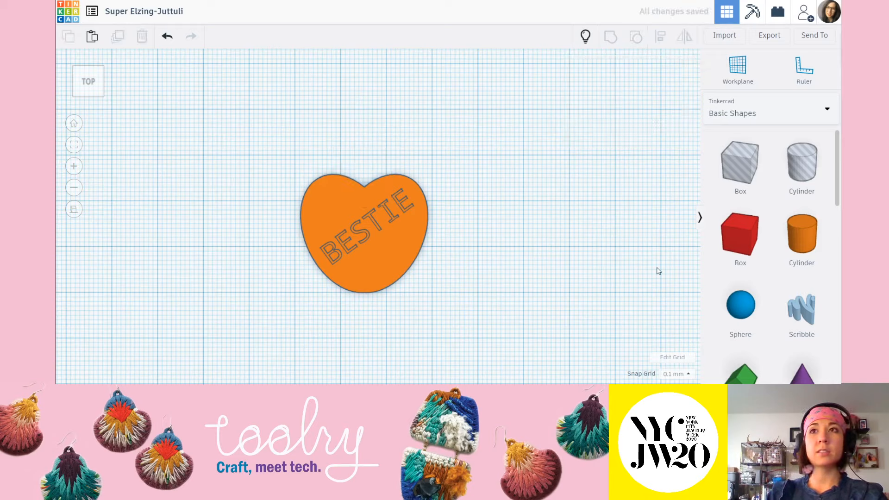
Step: Try a cylinder hole with 64 sides to the right of the heart, and delete it
left_click_drag(810, 167, 502, 219)
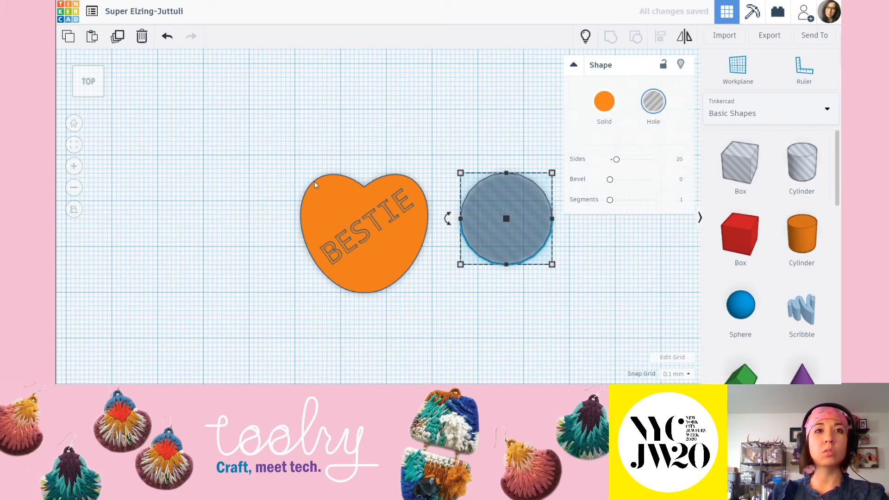
middle_click_drag(520, 221, 458, 223)
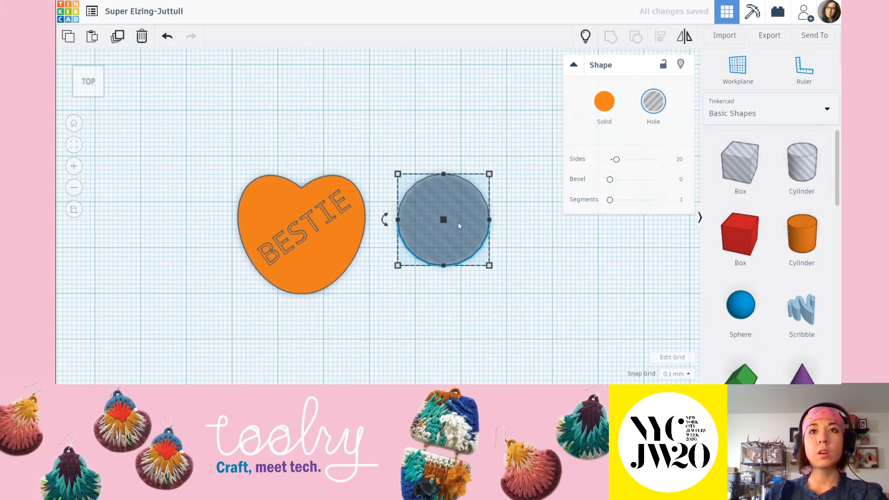
left_click(556, 170)
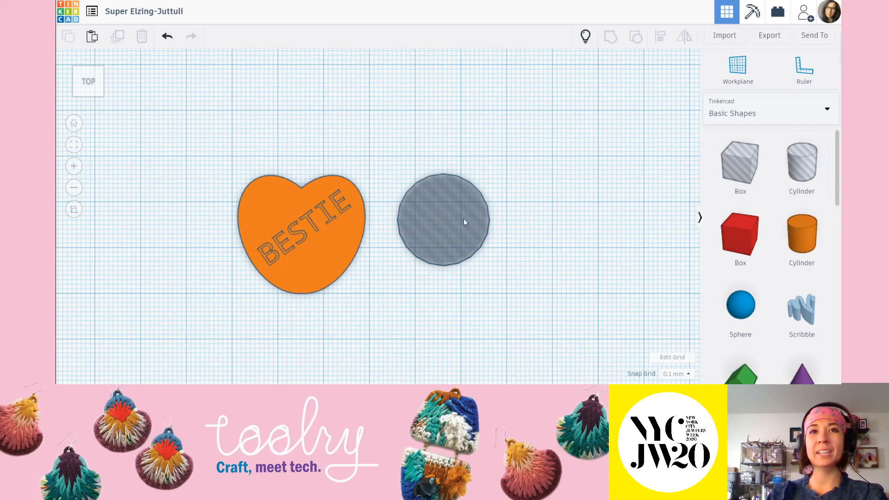
left_click(450, 210)
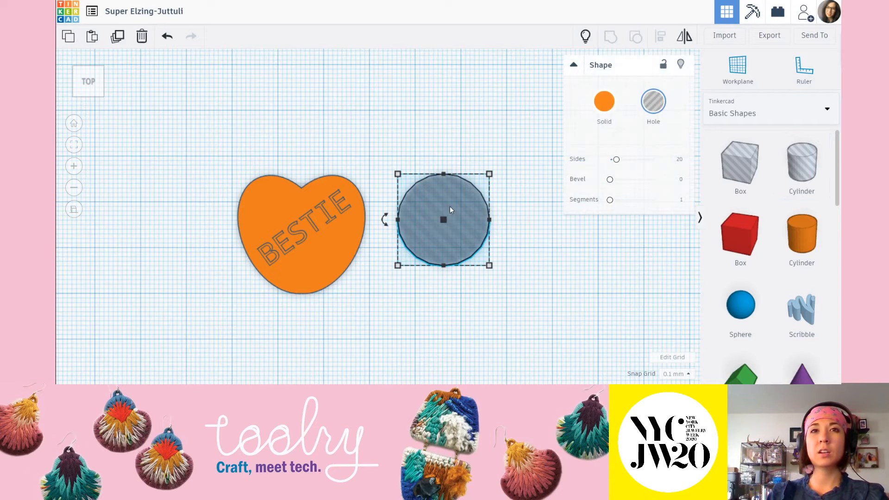
left_click_drag(616, 160, 675, 159)
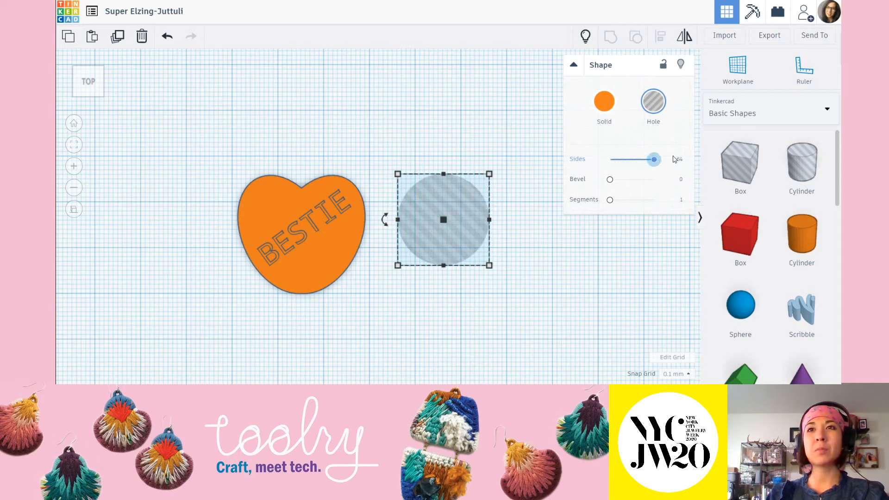
left_click(499, 133)
left_click(454, 235)
key("Delete")
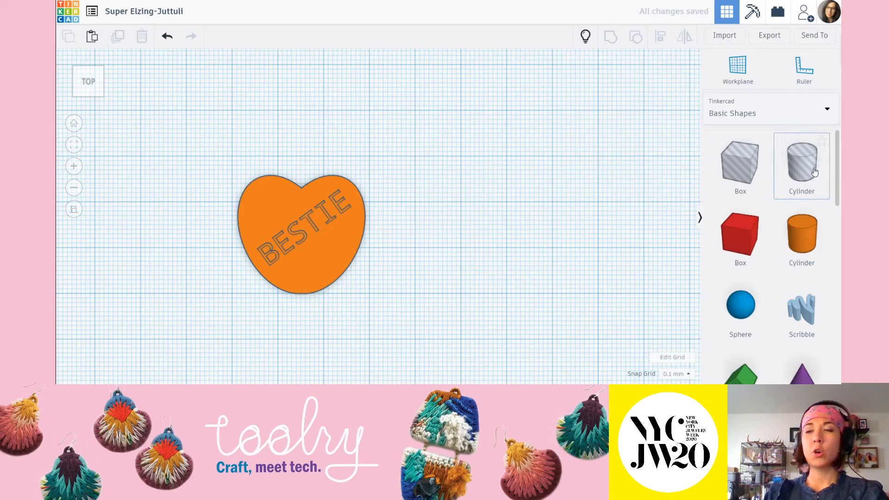
Step: Place a cylinder hole to the upper right of the heart and set its sides to 64
left_click_drag(810, 172, 477, 182)
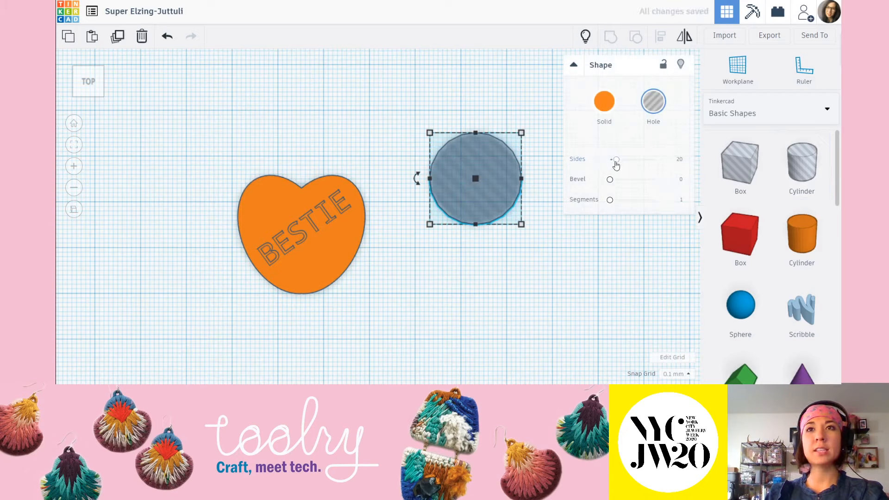
left_click_drag(615, 163, 654, 160)
left_click(493, 110)
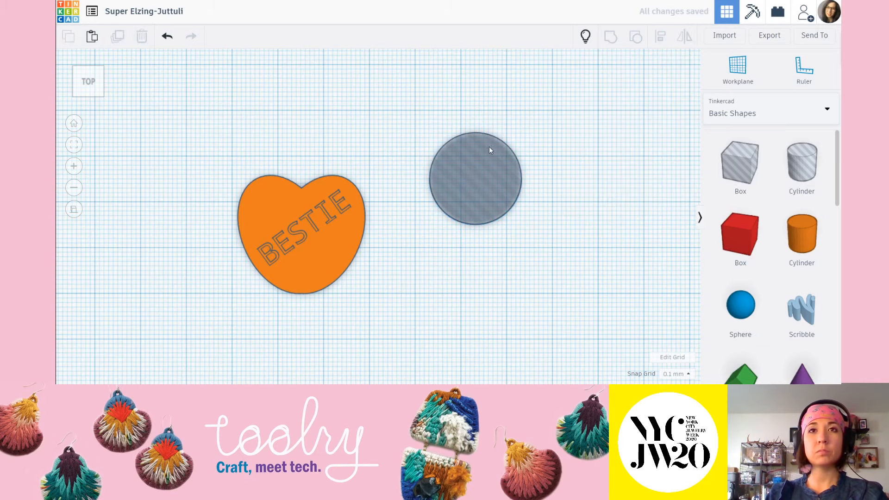
Step: Resize the cylinder hole to 2.5 mm in both width and length
left_click(487, 156)
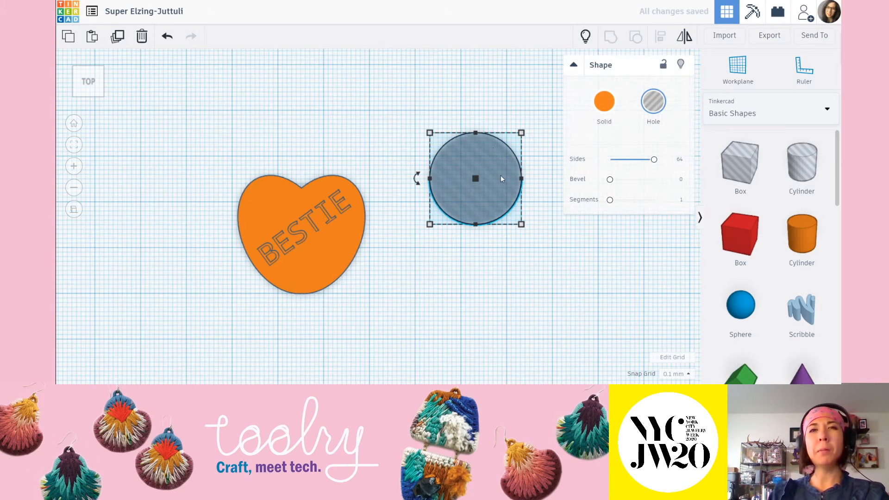
middle_click_drag(470, 175, 441, 176)
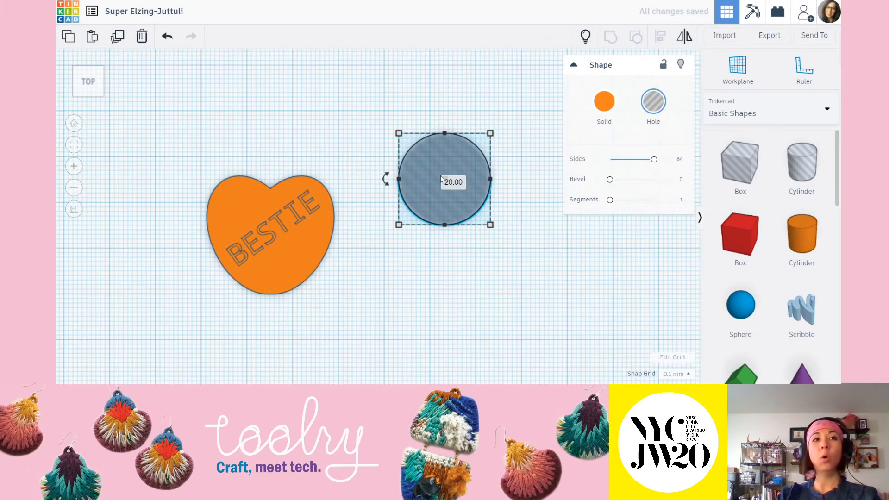
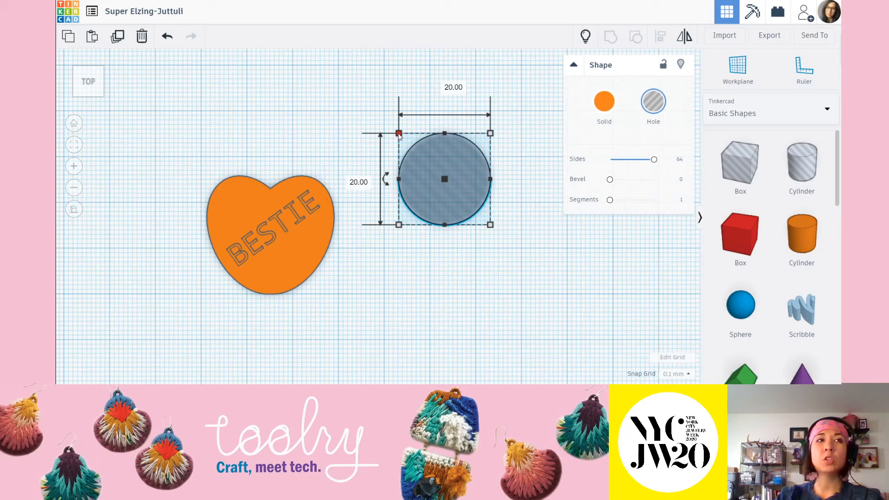
left_click(438, 85)
type("2.5")
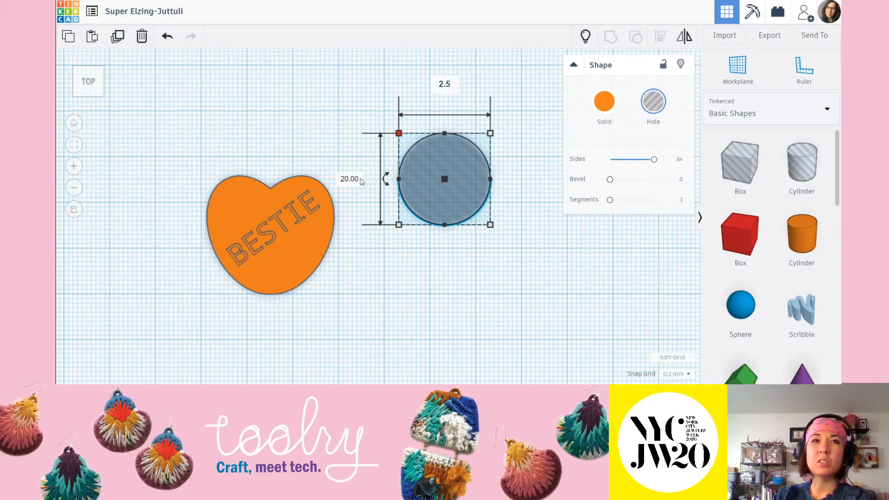
key("Tab")
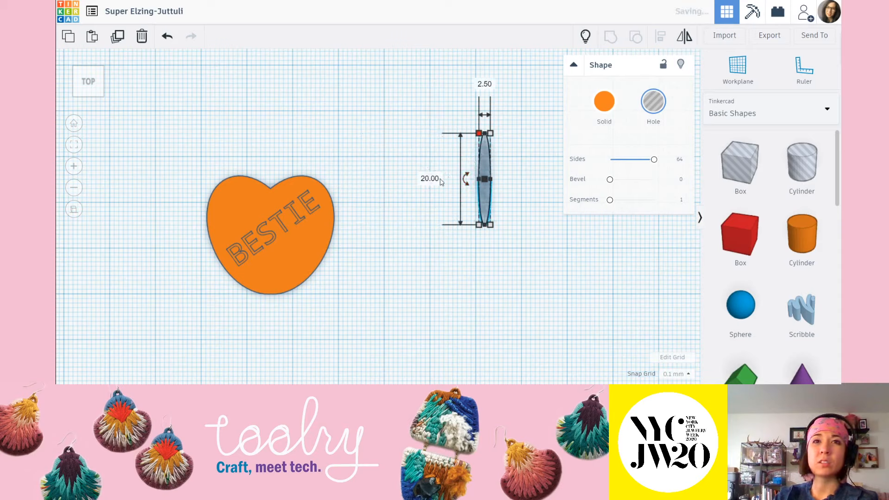
type("2.2")
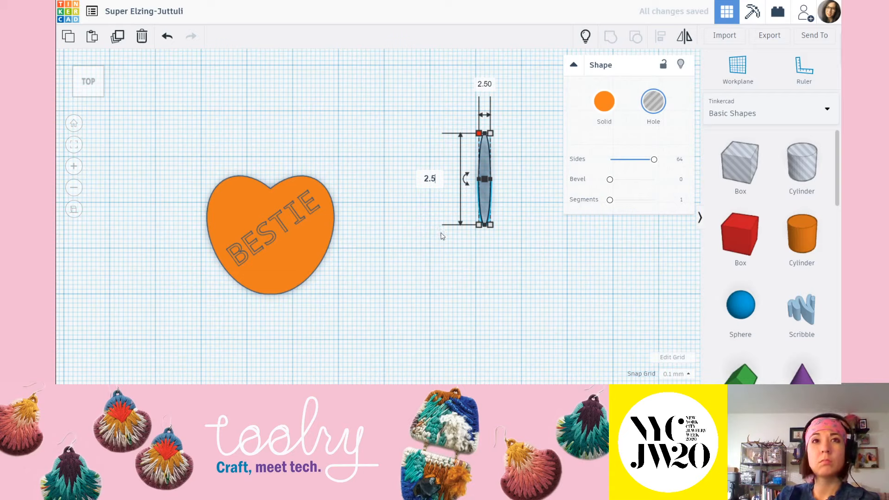
key("Return")
left_click(527, 244)
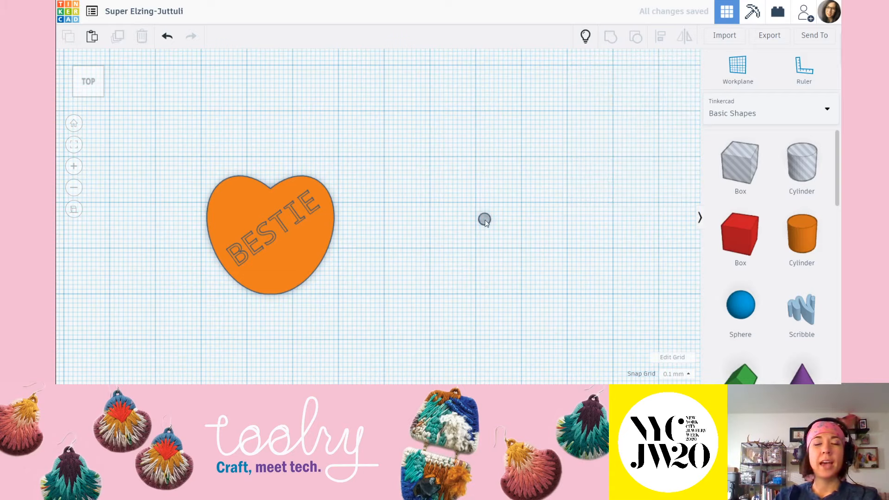
Step: Try the small hole on the heart's upper-left lobe and on its upper-right lobe
left_click_drag(484, 219, 233, 195)
left_click(412, 148)
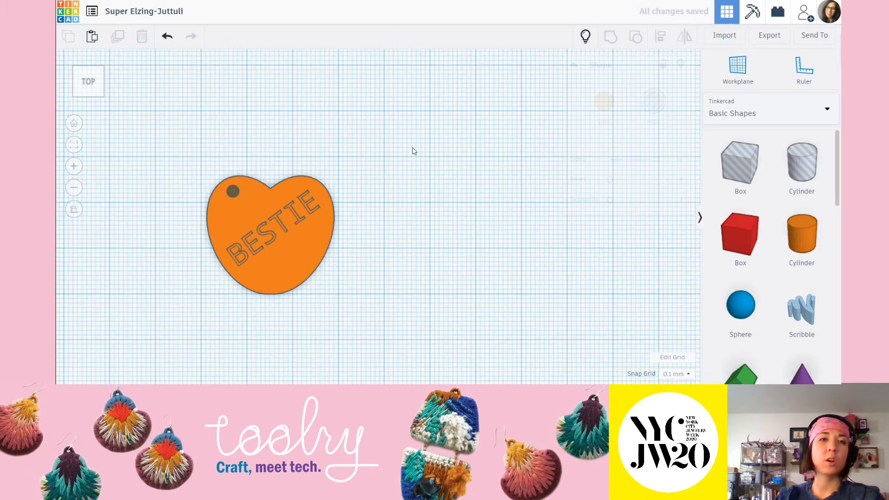
scroll(266, 187, "up", 3)
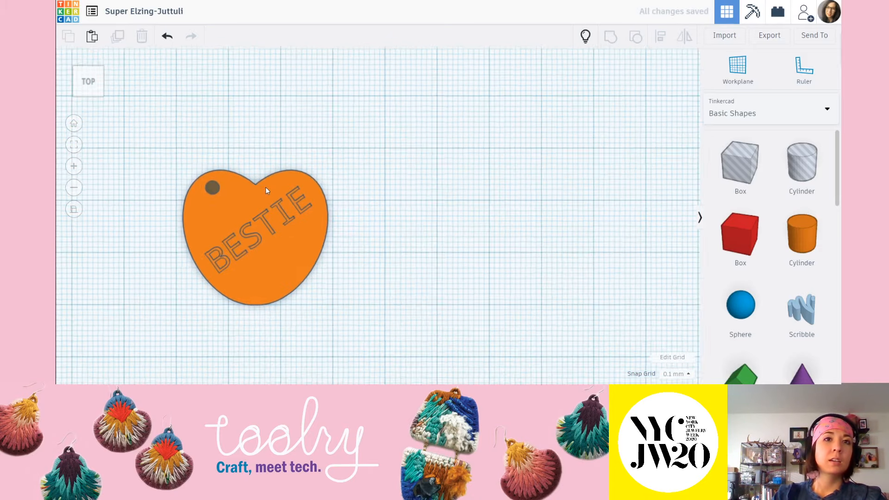
middle_click_drag(284, 213, 404, 219)
scroll(352, 180, "up", 2)
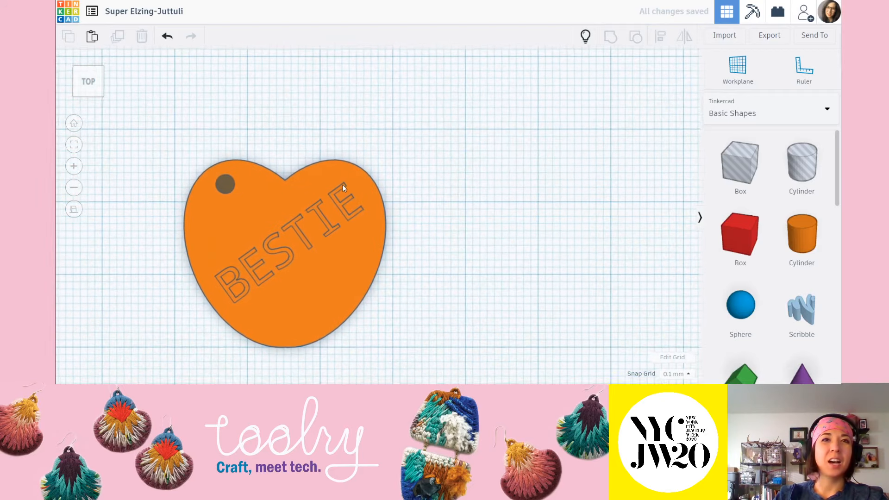
left_click_drag(224, 182, 327, 173)
left_click(373, 219)
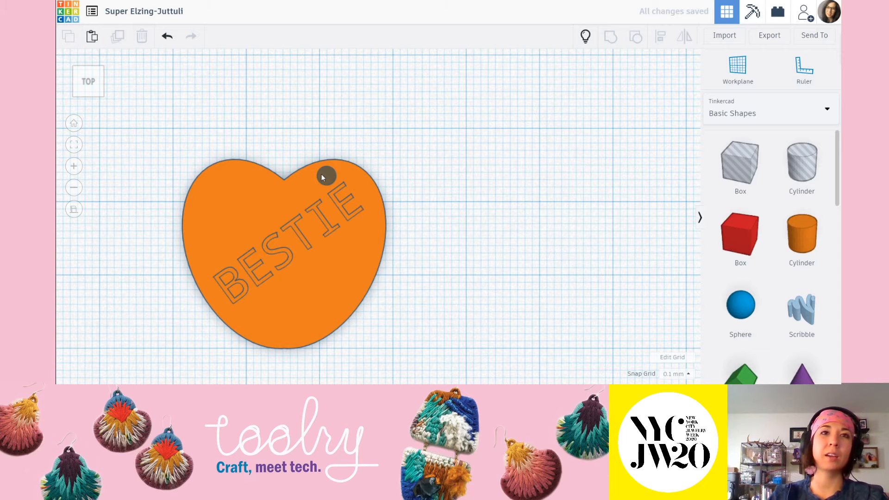
Step: Move the small hole back onto the heart's upper-left lobe
scroll(391, 205, "down", 3)
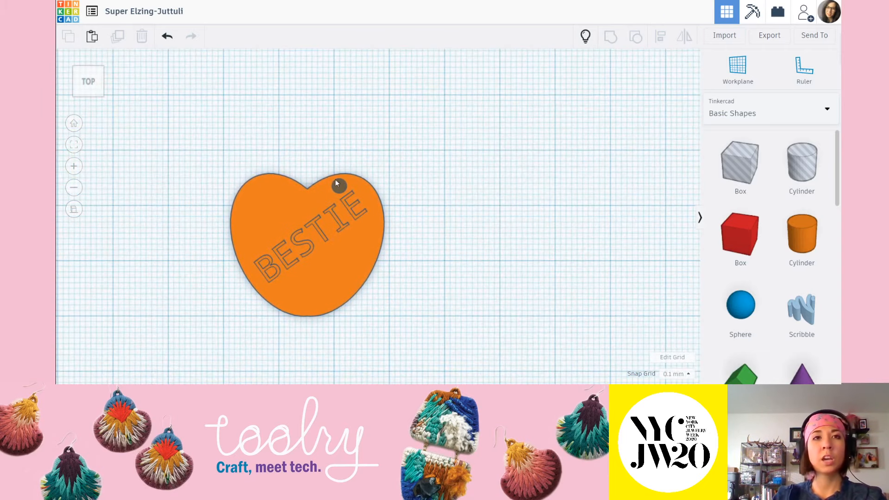
left_click_drag(337, 184, 267, 187)
key("Escape")
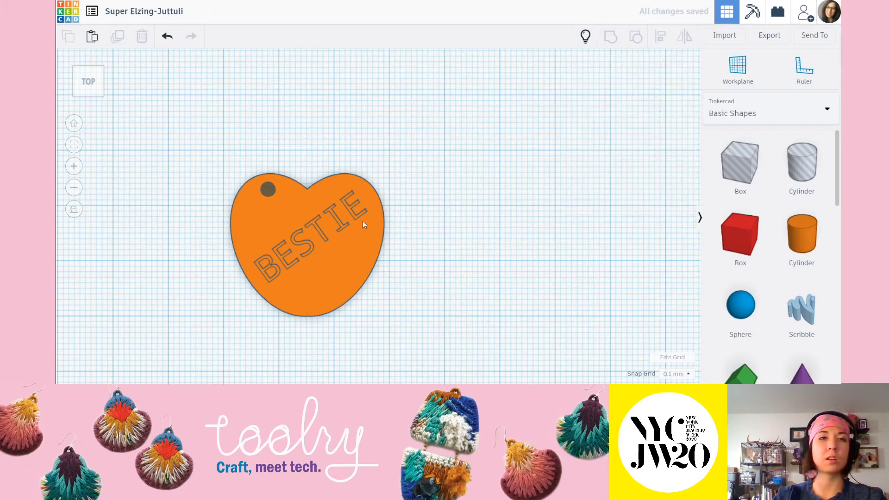
Step: Undo the moves and the resizing of the cylinder hole back to its full size beside the heart
key("ctrl+z")
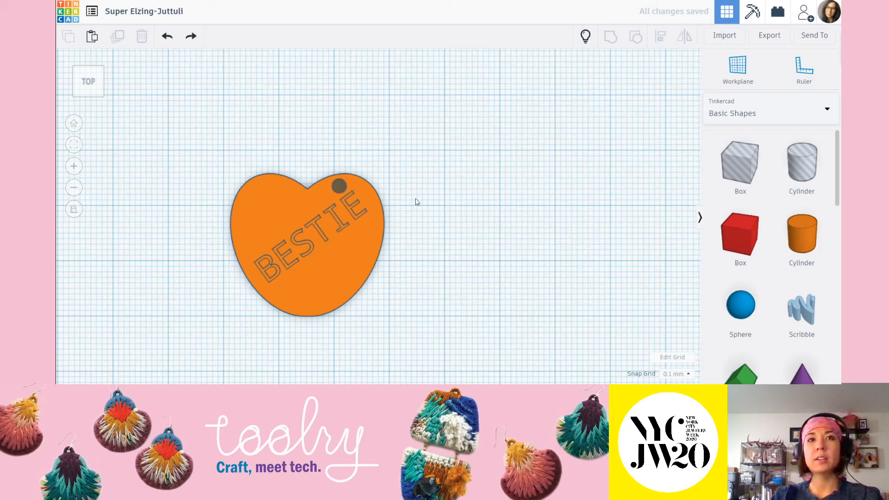
key("ctrl+z")
key("ctrl+z")
key("ctrl+z")
key("ctrl+z")
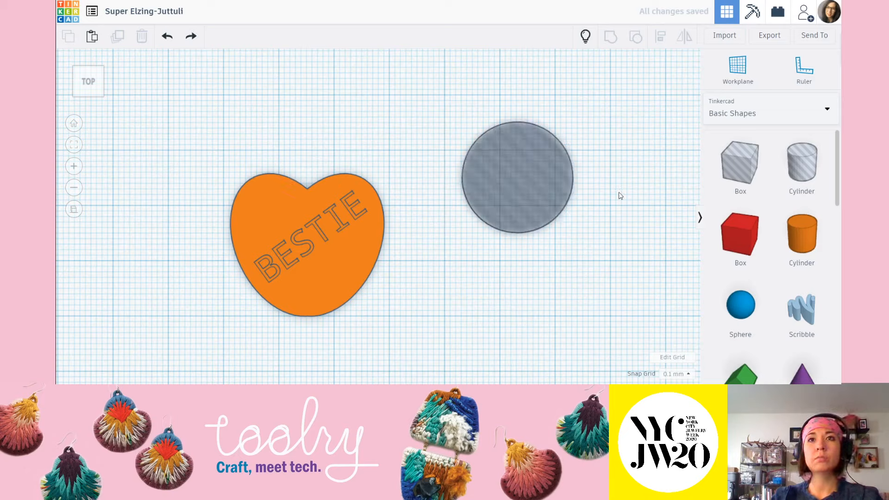
Step: Resize the cylinder hole to 2 mm in both width and length
left_click(516, 159)
middle_click_drag(474, 299, 417, 314)
left_click(404, 137)
left_click(456, 87)
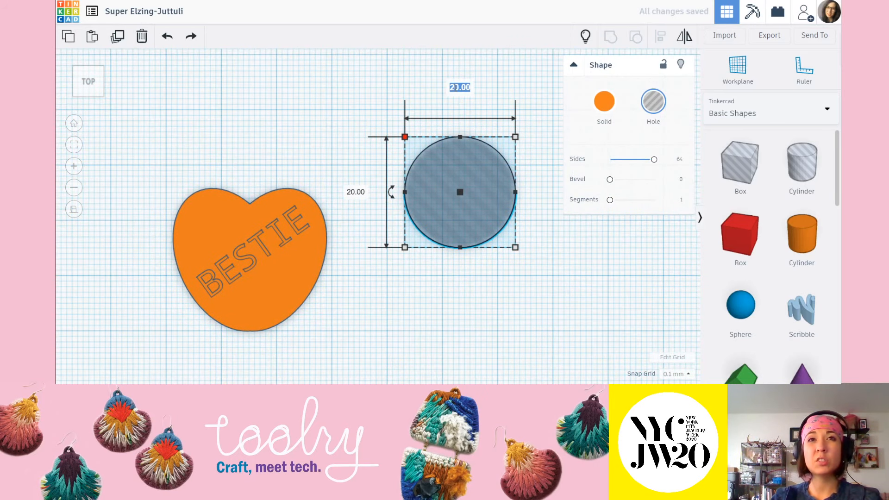
type("2")
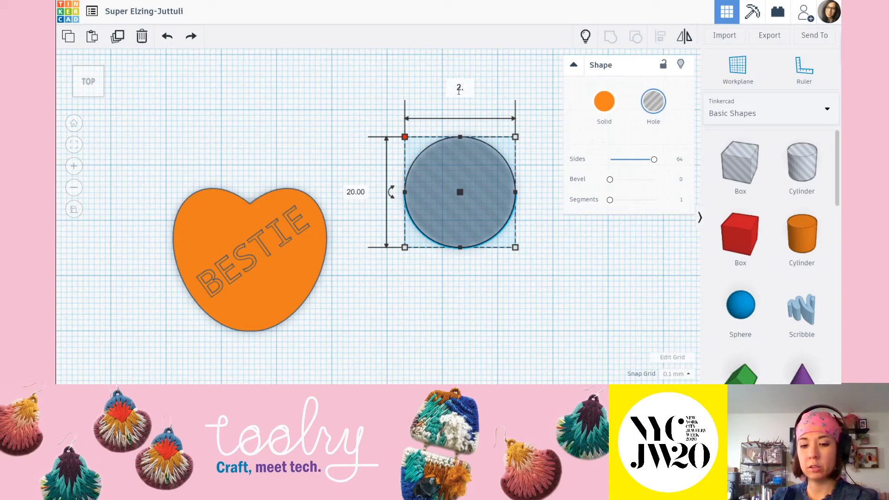
key("Return")
left_click(454, 194)
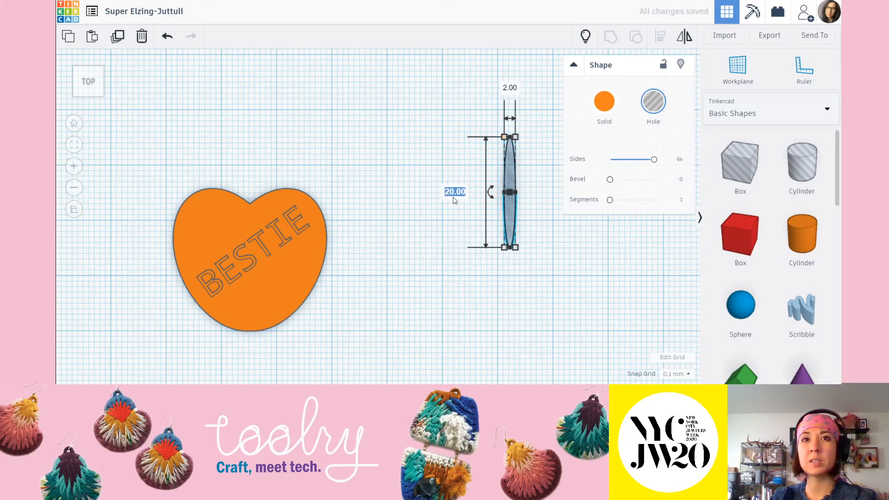
type("2")
key("Return")
left_click(499, 235)
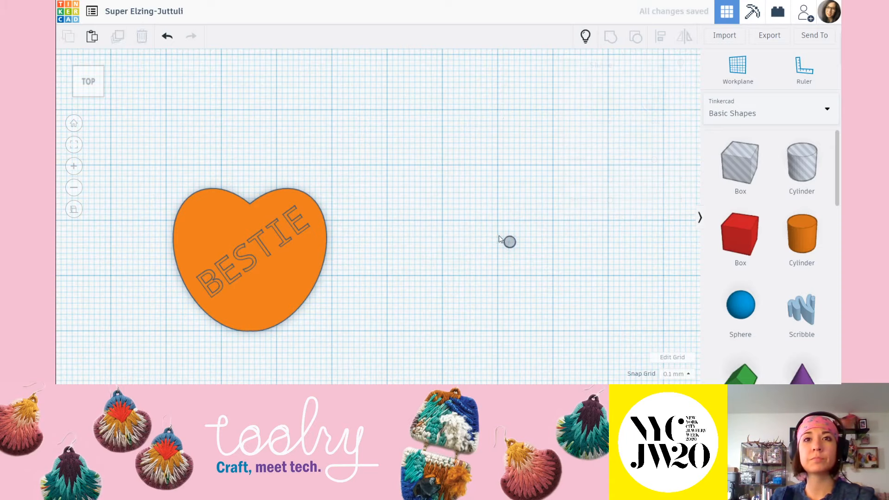
Step: Move the small cylinder hole onto the heart's upper-right lobe, just above the end of the BESTIE text
left_click_drag(509, 240, 287, 200)
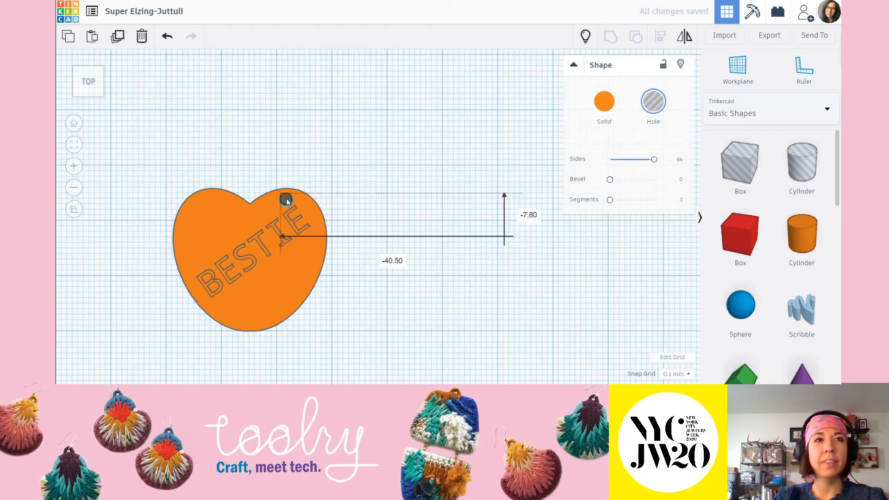
left_click(386, 154)
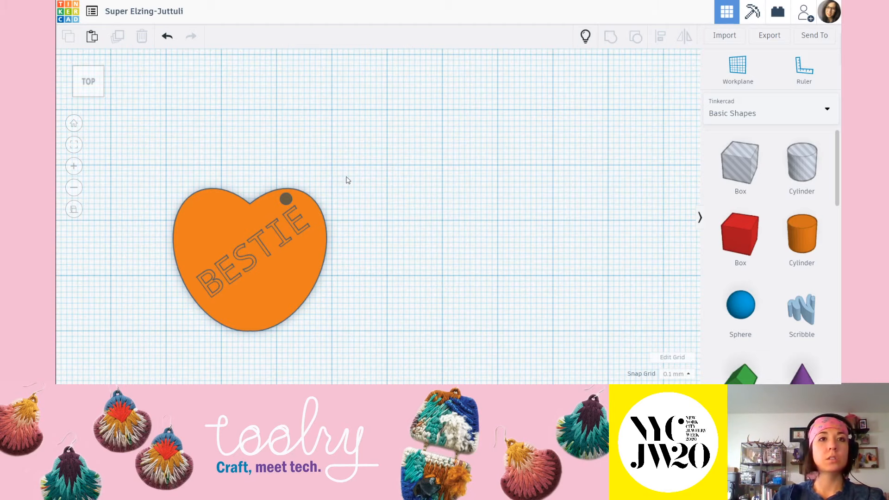
middle_click_drag(369, 228, 543, 204)
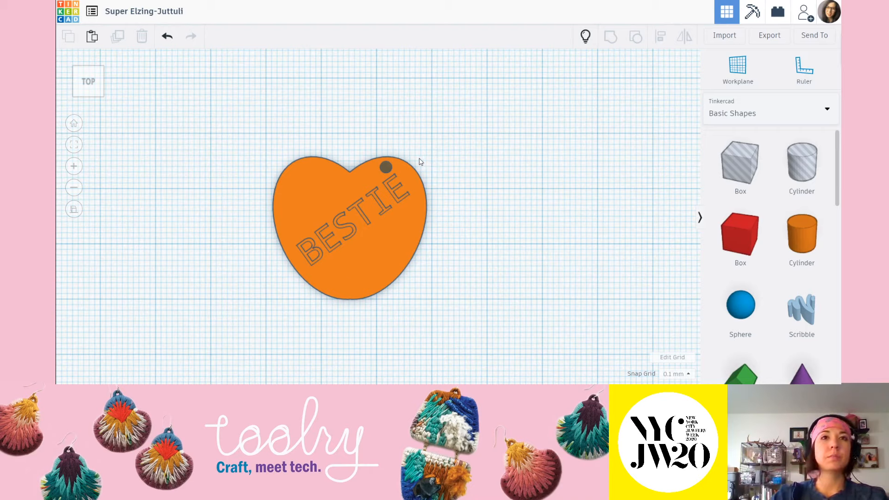
left_click(386, 168)
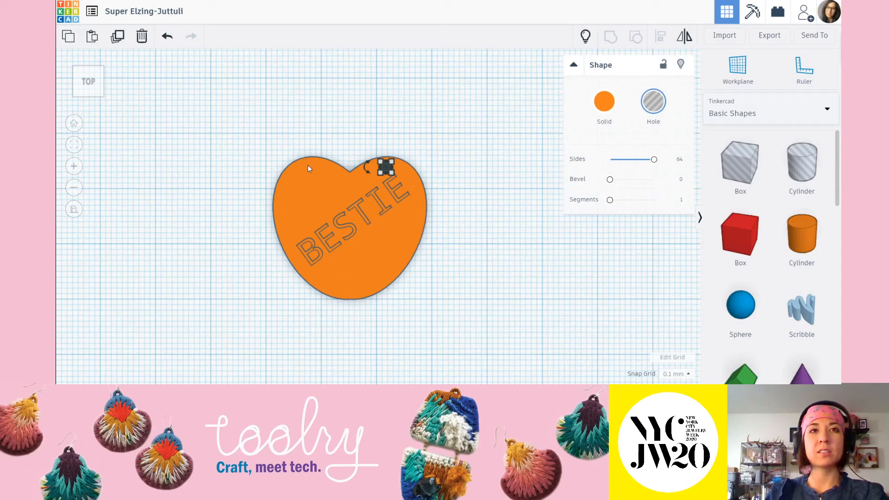
left_click(391, 129)
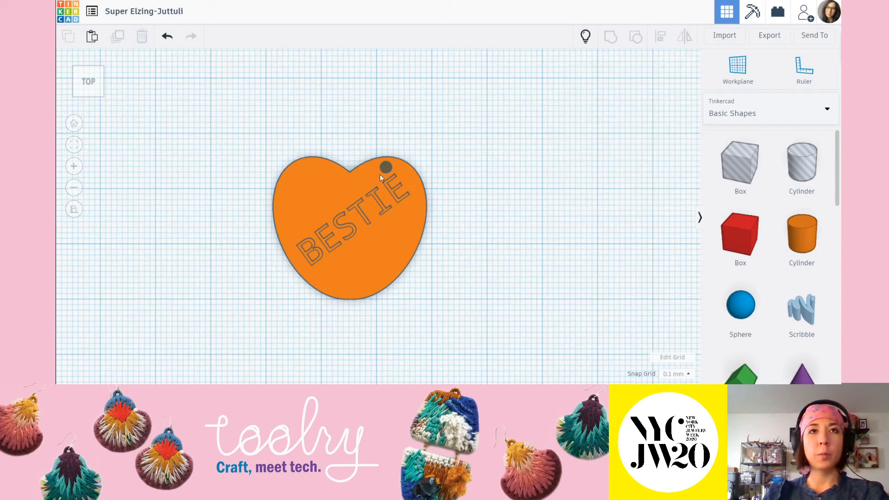
left_click(386, 168)
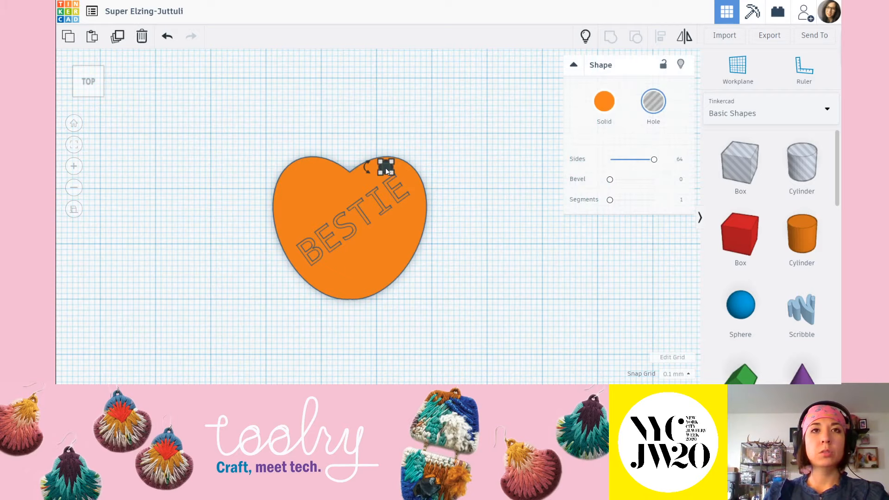
left_click(465, 184)
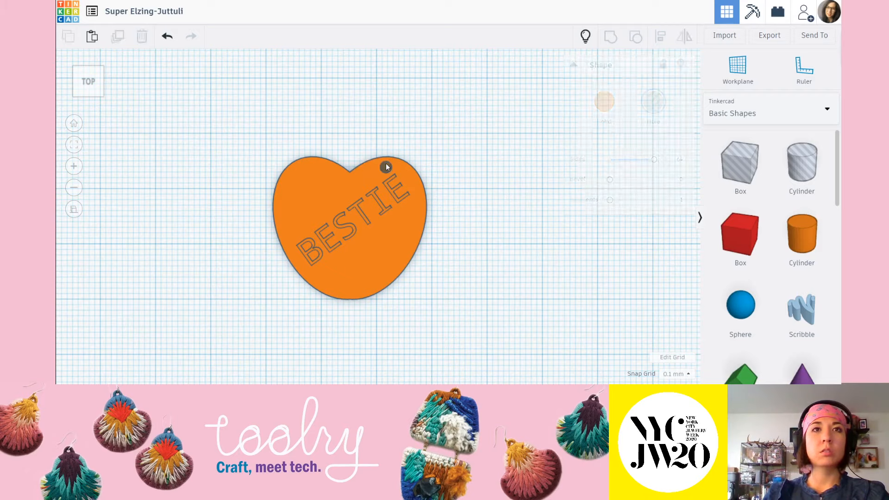
Step: Duplicate the small cylinder hole on the heart's upper-right lobe and shift the copy left to the notch between the lobes
left_click(386, 167)
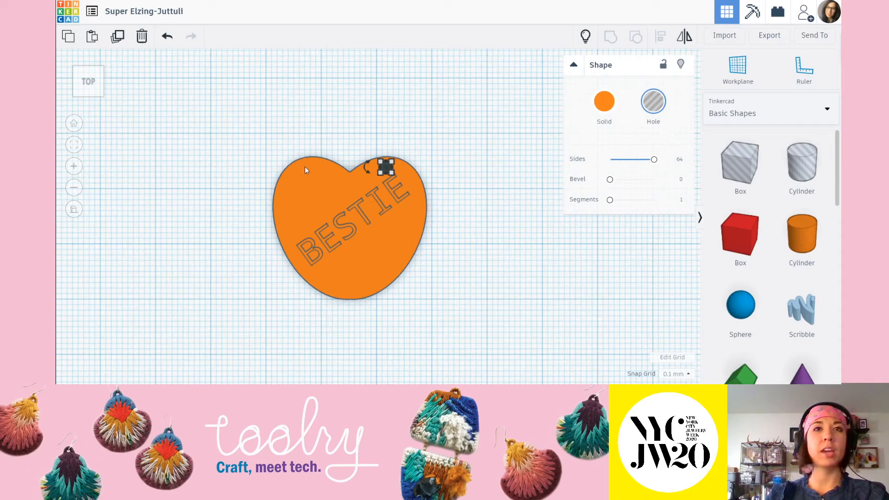
left_click(117, 37)
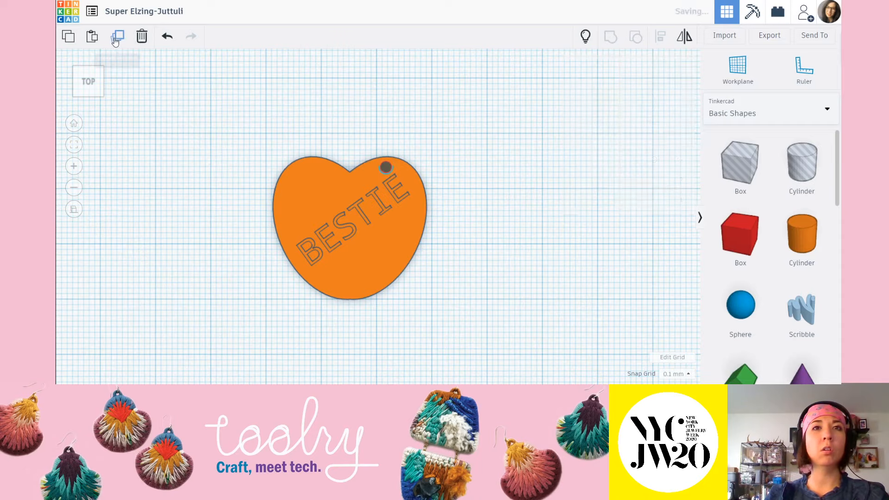
key("Left")
key("Left")
key("Left")
key("Left")
key("Left")
key("Left")
key("Left")
key("Left")
key("Left")
key("Left")
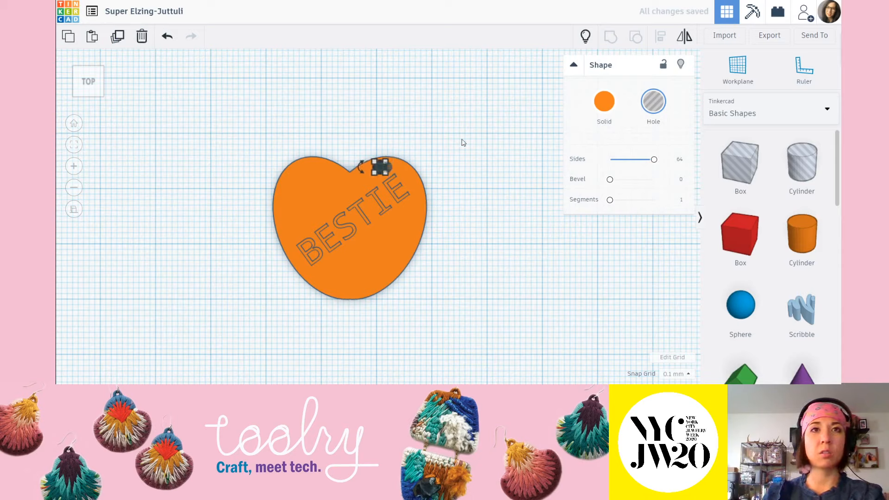
key("Left")
key("Left")
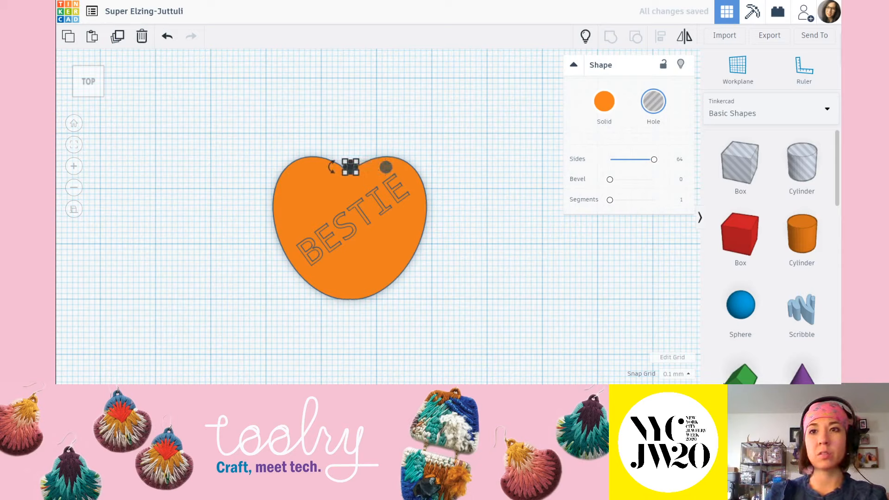
Step: Set the snap grid to 0.5 mm and shift the copied hole from the notch onto the heart's upper-left lobe
left_click(691, 376)
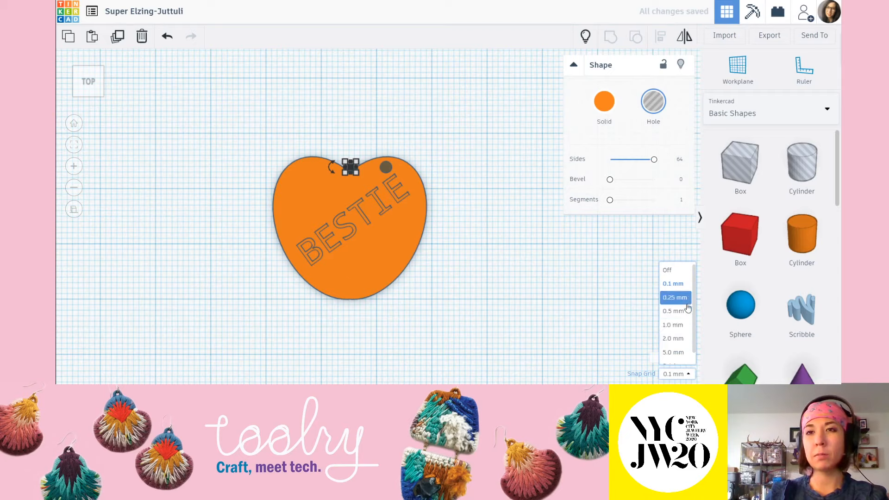
left_click(681, 310)
key("Left")
key("Left")
key("Left")
key("Left")
key("Left")
key("Left")
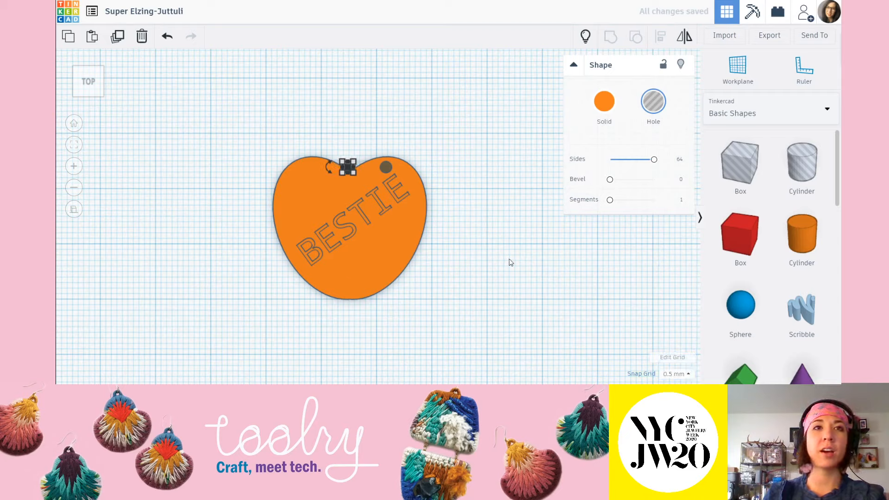
key("Left")
key("Left")
key("Left")
key("Left")
key("Left")
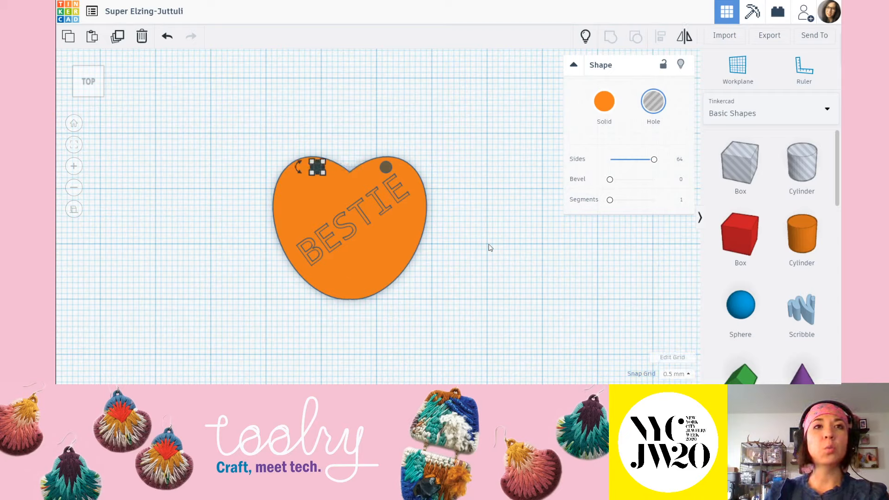
key("Right")
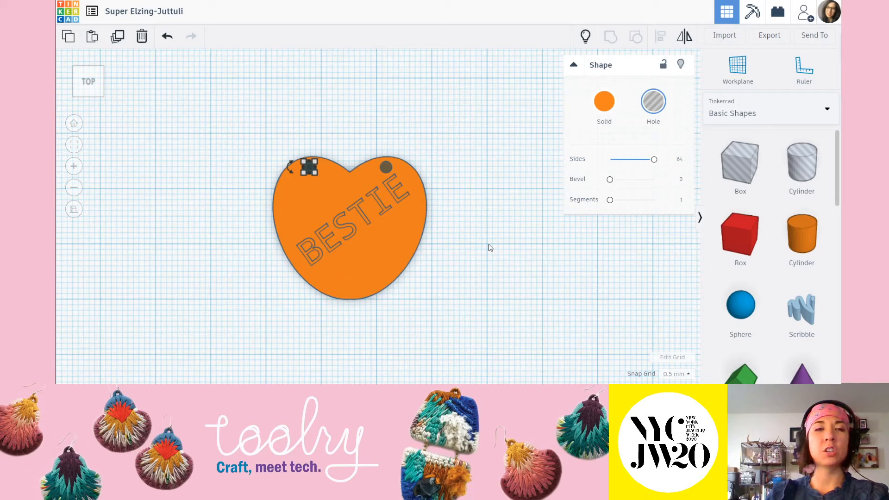
left_click(490, 247)
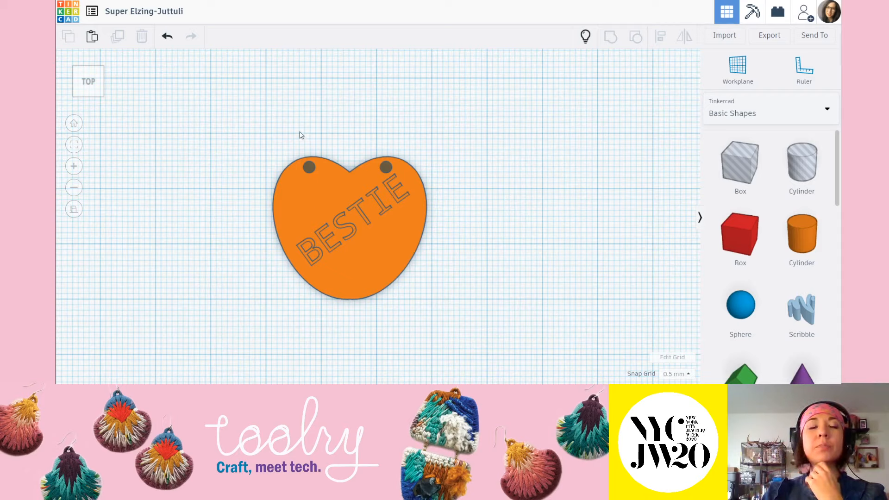
Step: Group the two small holes on the heart's upper lobes into one hole shape
left_click(309, 167)
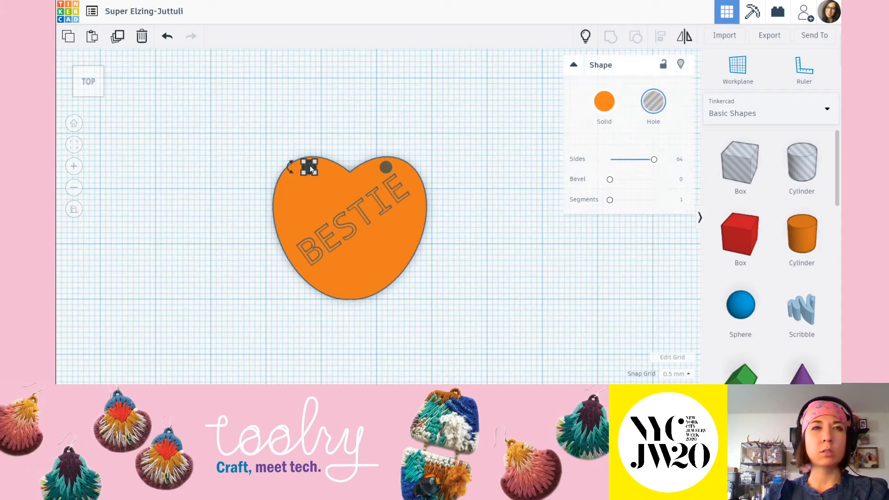
left_click(386, 167, "shift")
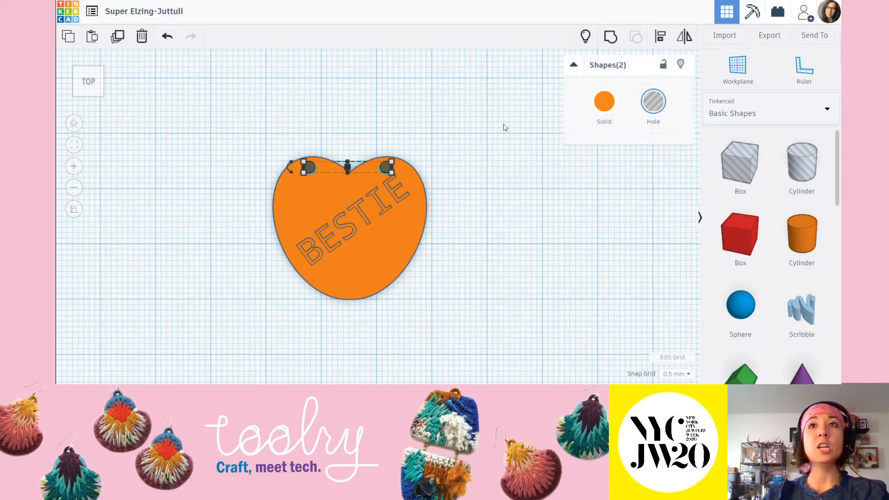
left_click(611, 37)
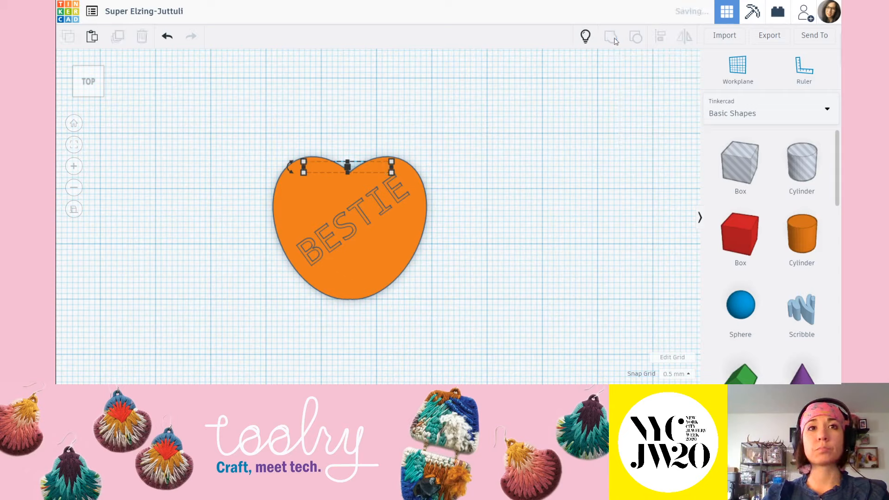
left_click(514, 134)
Step: Move the grouped pair of holes above the heart and back down onto its two upper lobes
left_click_drag(384, 170, 374, 121)
left_click(397, 108)
left_click(511, 106)
left_click(449, 103)
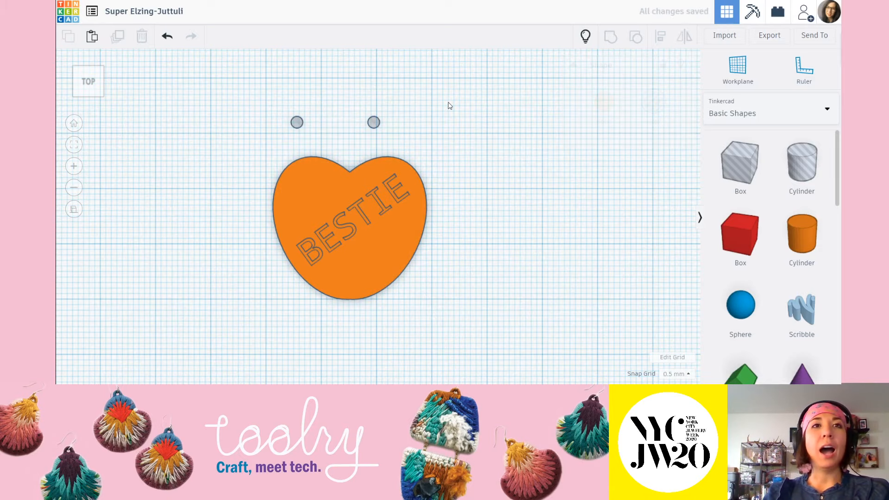
left_click_drag(299, 124, 311, 172)
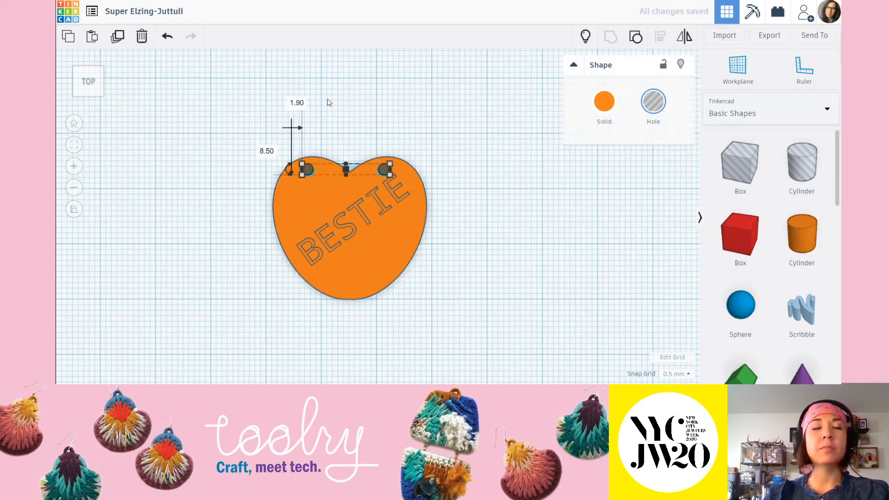
Step: Align the grouped holes and the heart to their horizontal centre
left_click_drag(237, 106, 486, 350)
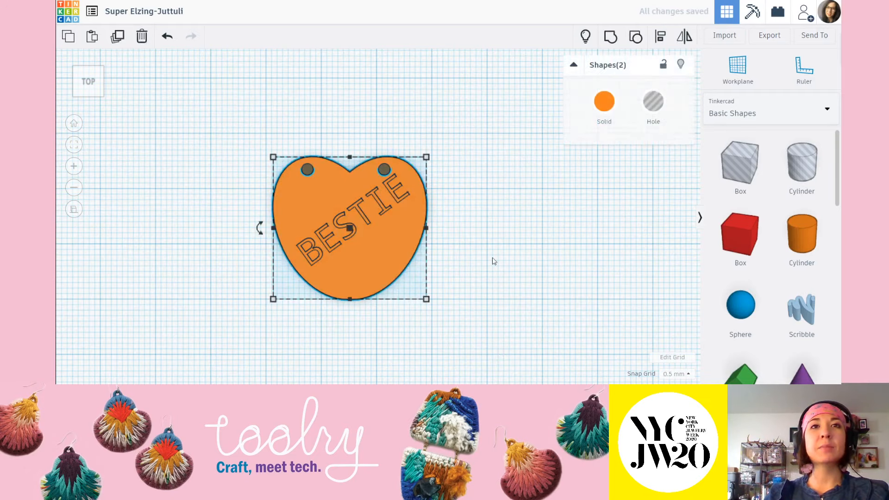
left_click(660, 36)
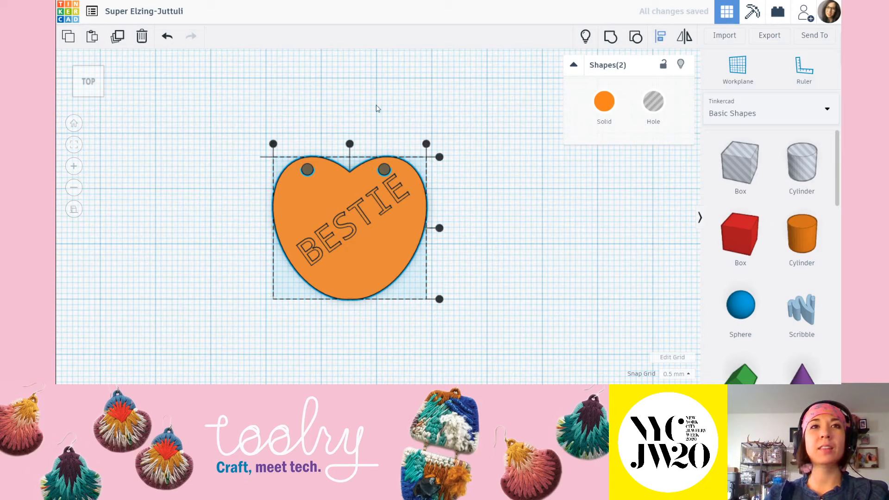
left_click(349, 144)
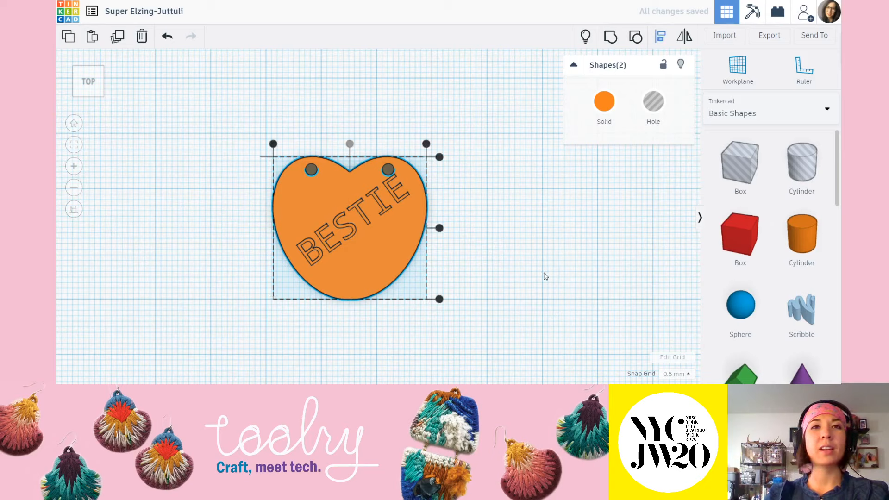
left_click(532, 251)
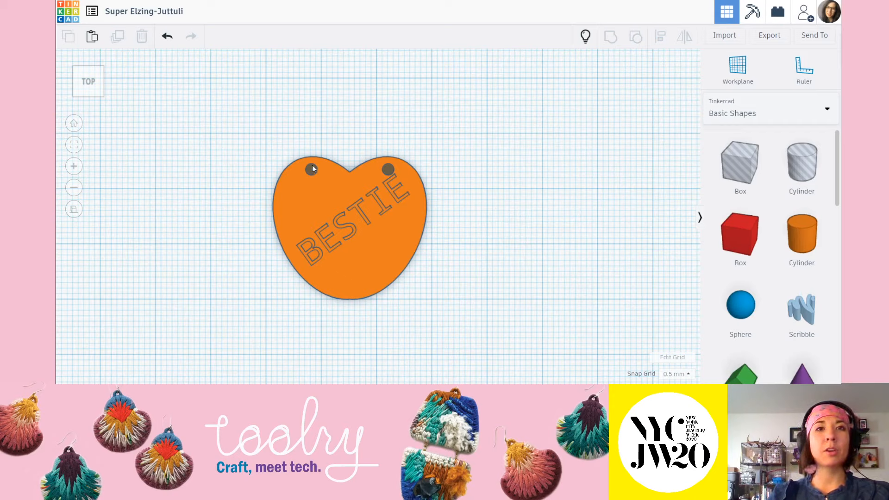
Step: Try nudging the grouped holes slightly upward on the lobes, and undo the move
left_click(387, 168)
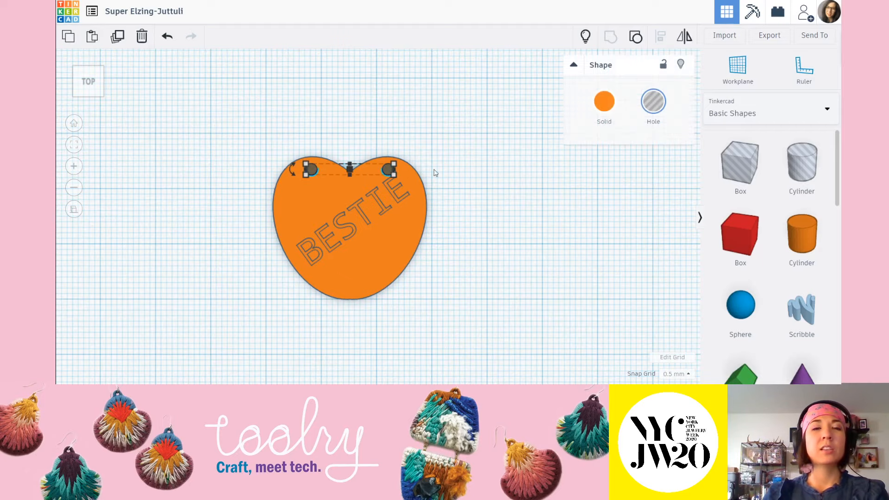
left_click(482, 184)
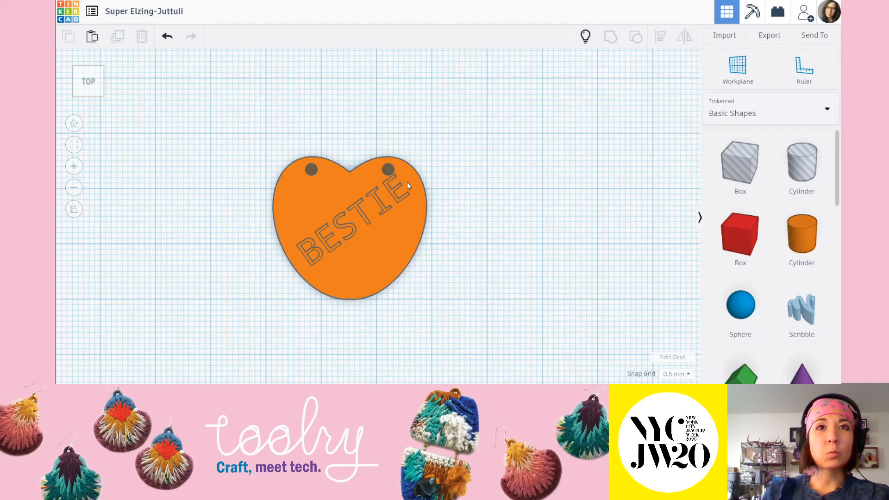
scroll(491, 176, "up", 3)
scroll(504, 162, "down", 1)
left_click(399, 150)
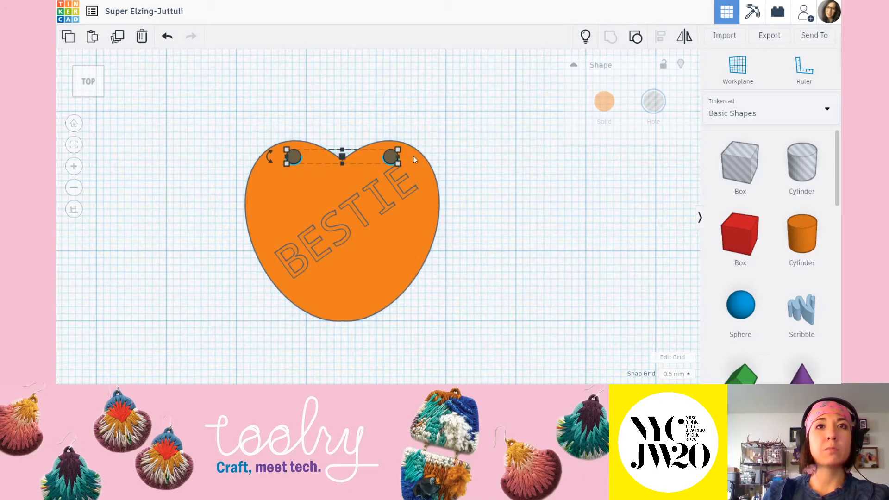
left_click(492, 162)
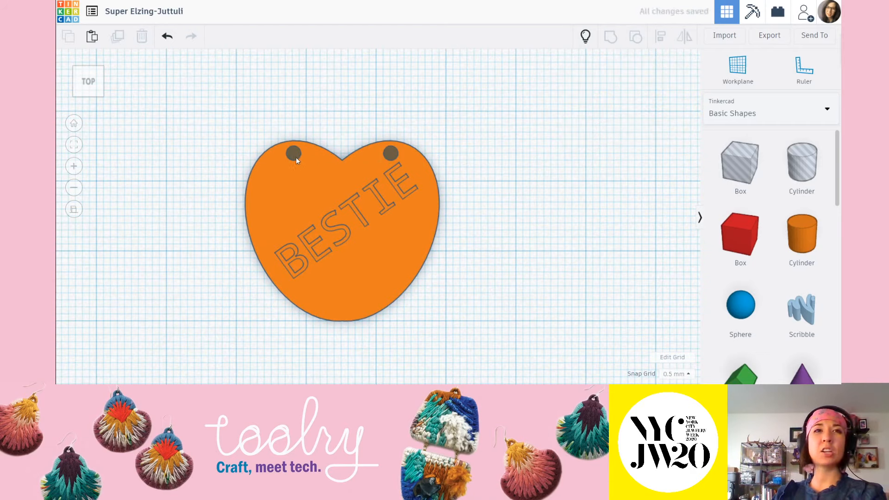
left_click(296, 157)
left_click(487, 136)
key("ctrl+z")
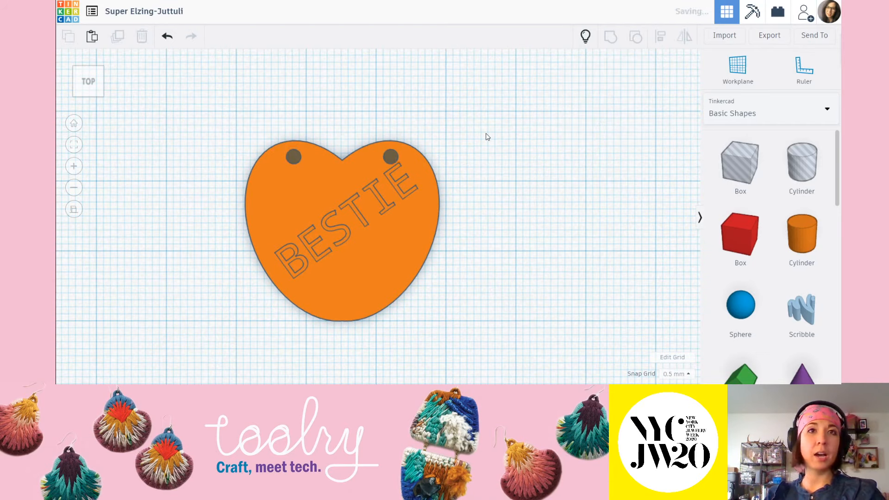
Step: Ungroup the two holes and nudge the upper-left lobe's hole slightly inward toward the heart's centre
left_click(392, 156)
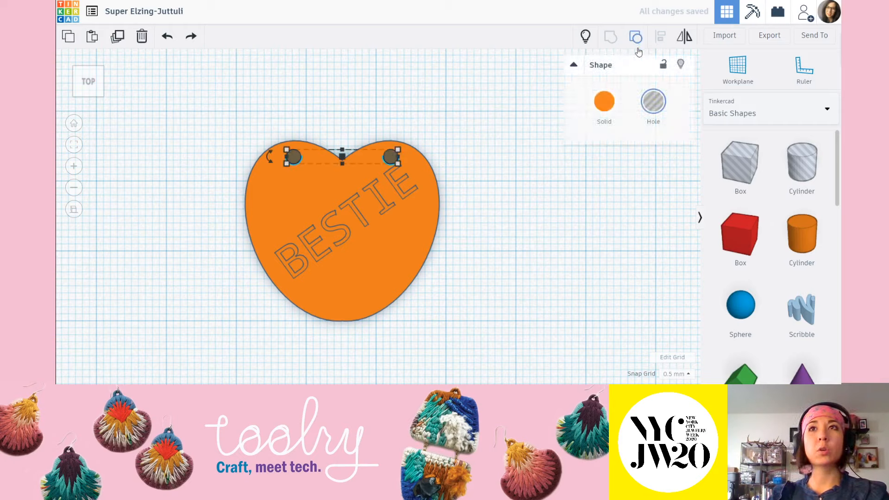
left_click(294, 157)
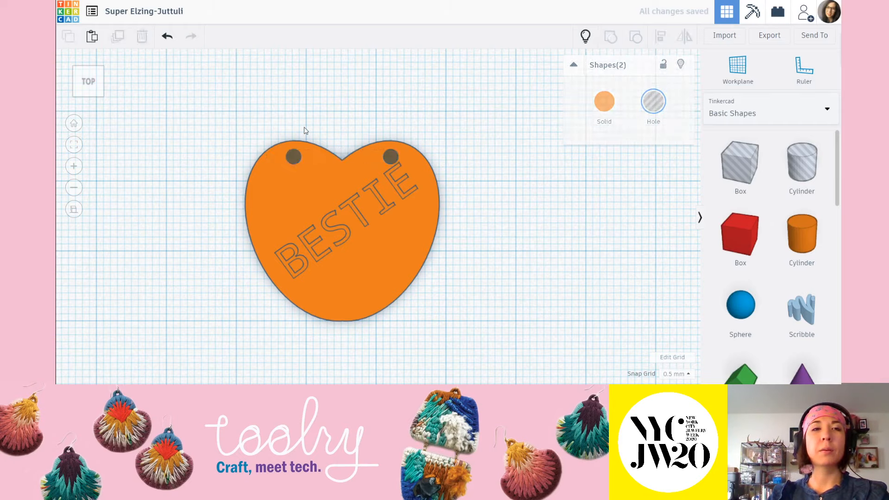
key("Left")
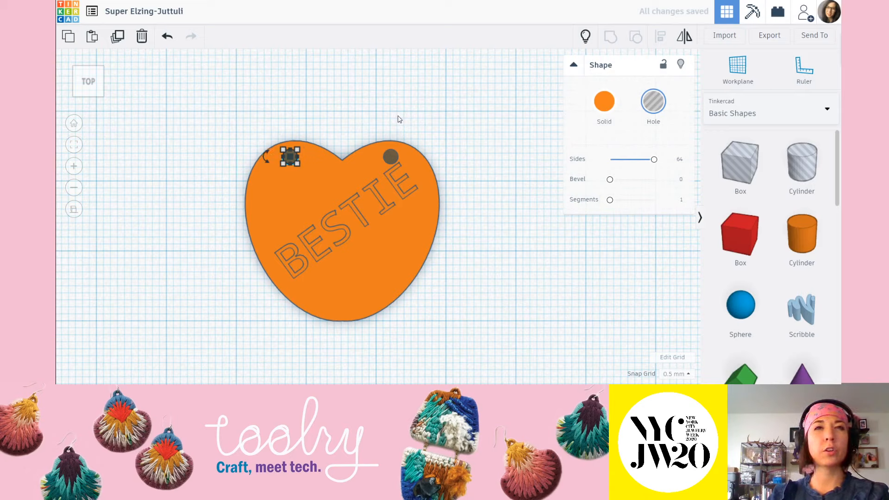
key("Right")
key("Right")
key("Right")
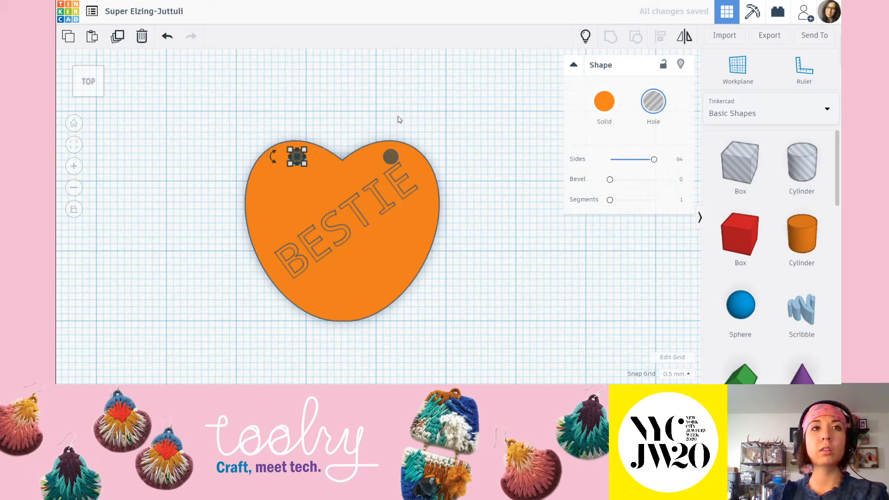
left_click(362, 140)
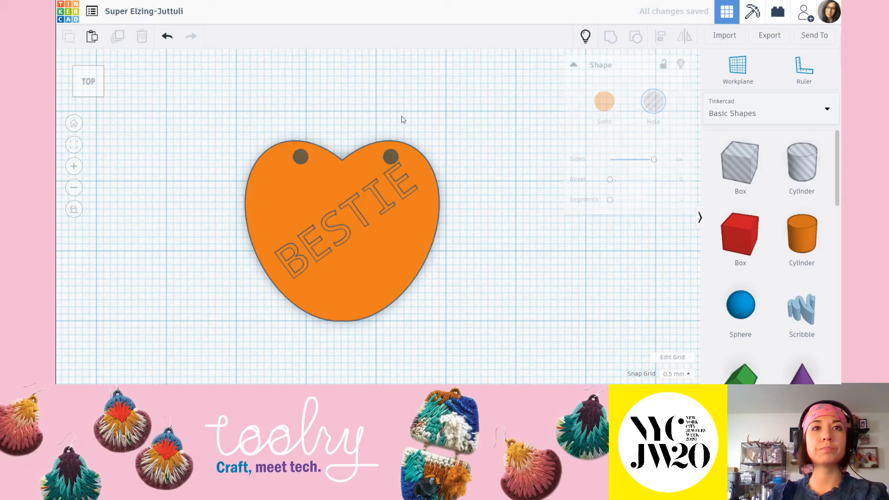
Step: Regroup the two holes on the heart's upper lobes
left_click(305, 155)
left_click(393, 158, "shift")
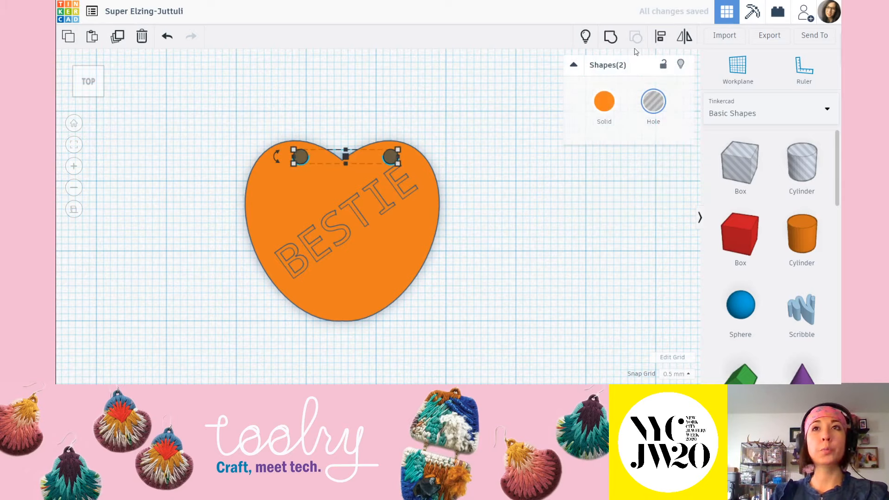
left_click(410, 127)
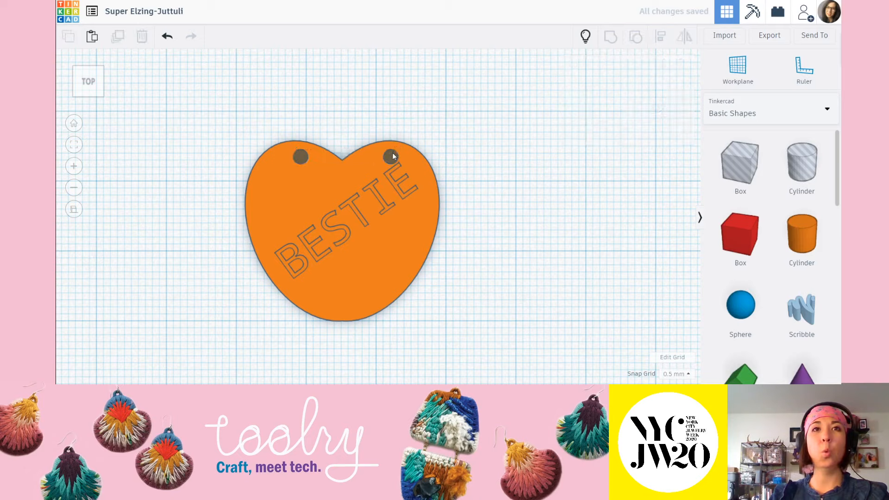
Step: Align the grouped holes and the BESTIE heart to their shared horizontal centre
left_click(392, 153)
left_click(298, 89)
left_click_drag(198, 98, 532, 380)
left_click(535, 270)
left_click_drag(200, 79, 583, 384)
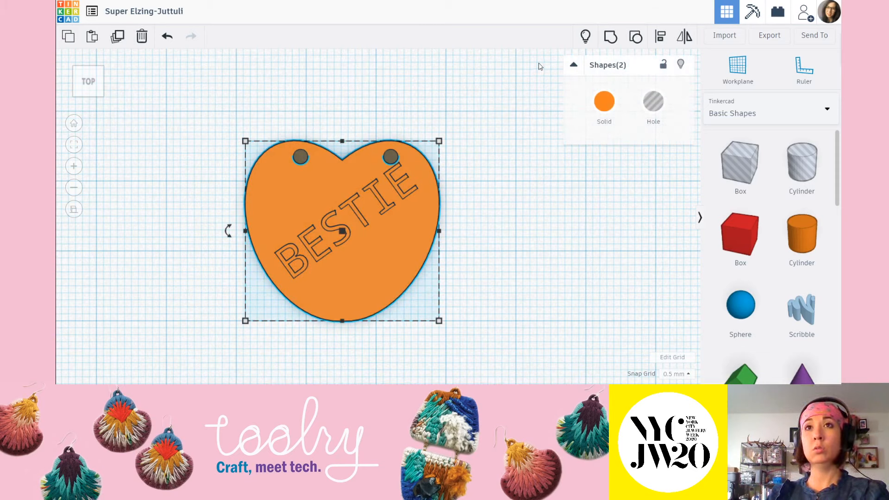
left_click(655, 41)
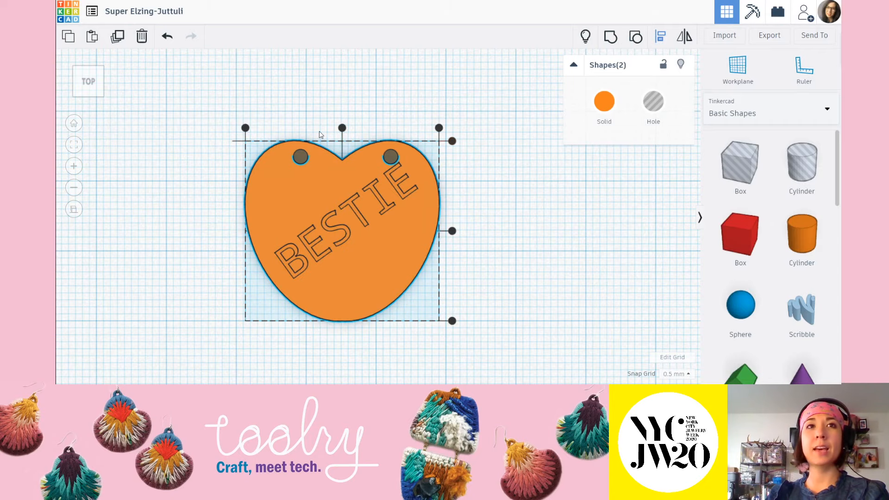
left_click(342, 128)
left_click(377, 87)
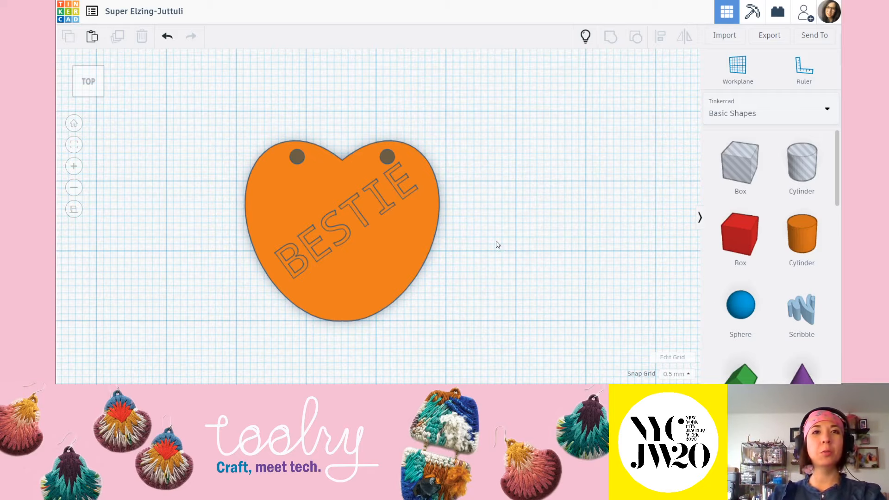
Step: Try lowering the grouped hole cylinders so they extend both above and below the heart
right_click_drag(496, 242, 430, 174)
left_click(429, 176)
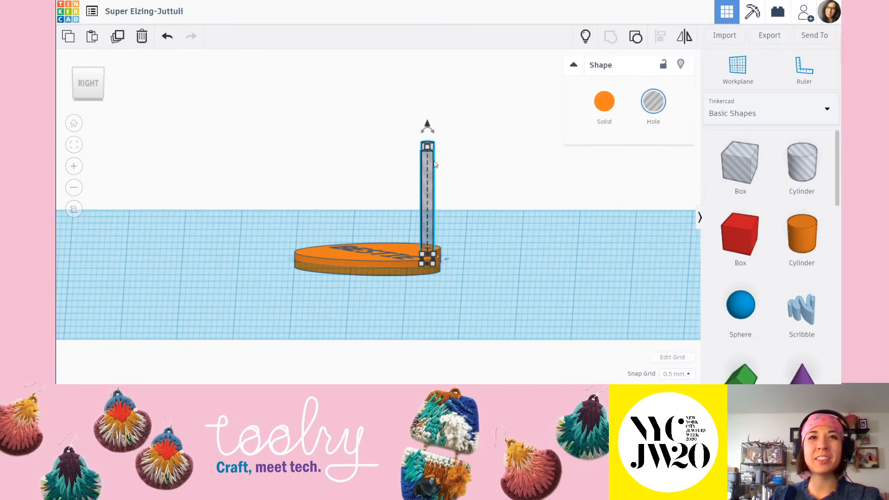
left_click_drag(427, 138, 428, 176)
left_click(505, 232)
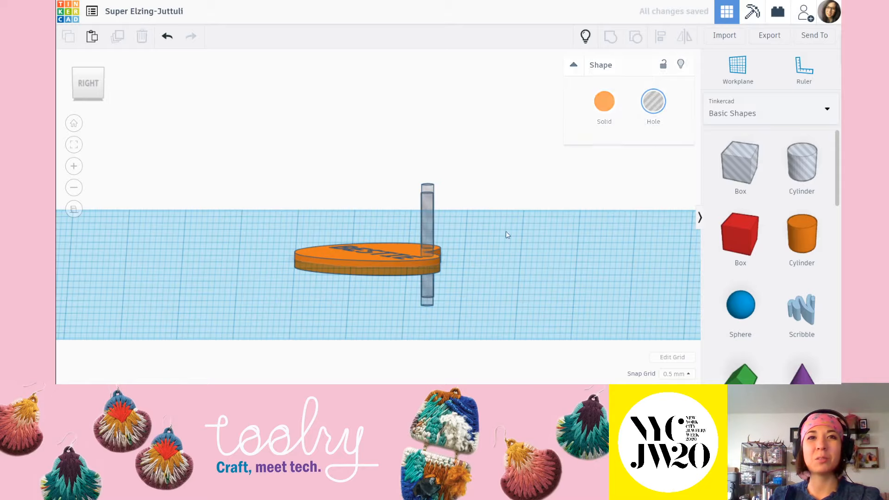
right_click_drag(506, 232, 393, 232)
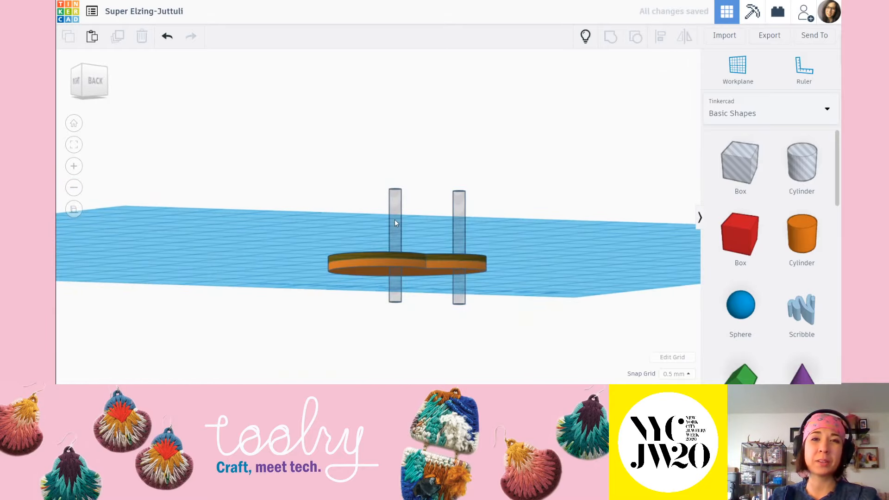
right_click_drag(369, 282, 456, 244)
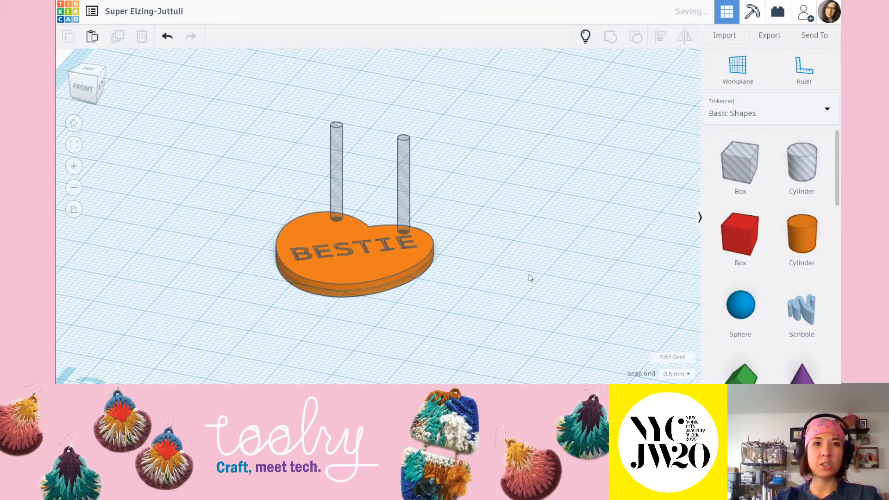
right_click_drag(531, 278, 402, 208)
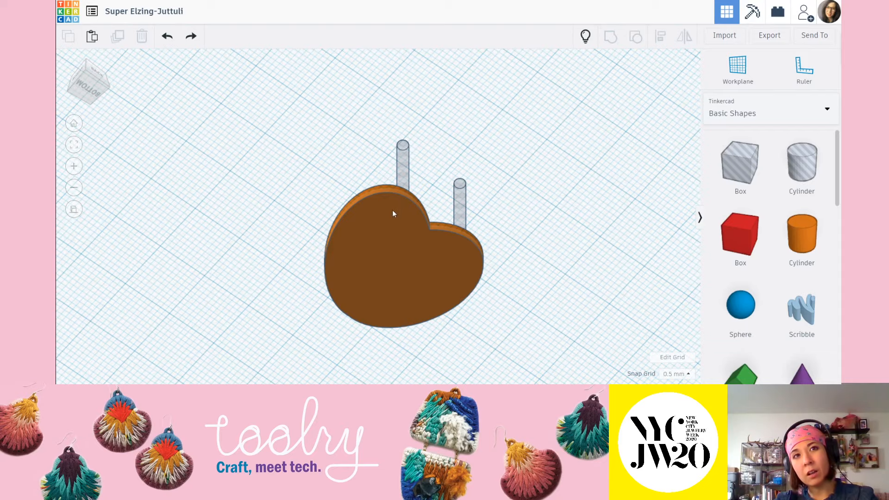
Step: Lower the two grouped hole cylinders until they pass completely through the heart's thickness
right_click_drag(392, 154, 419, 166)
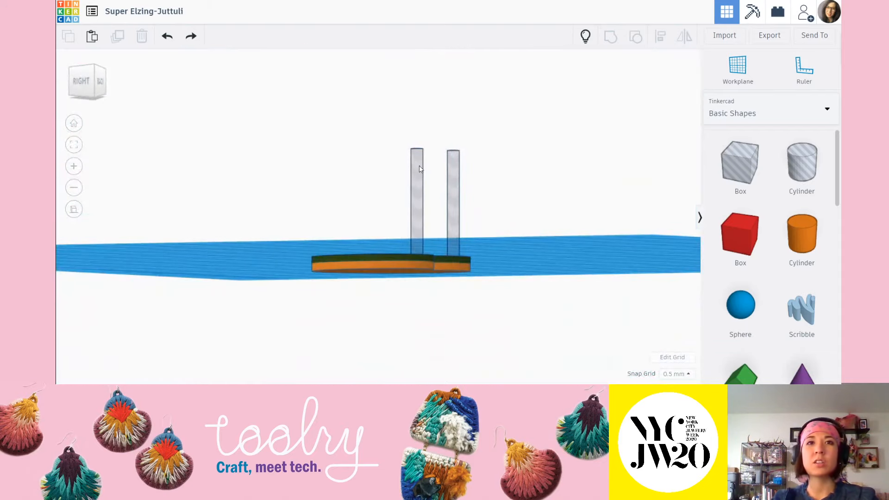
left_click(419, 165)
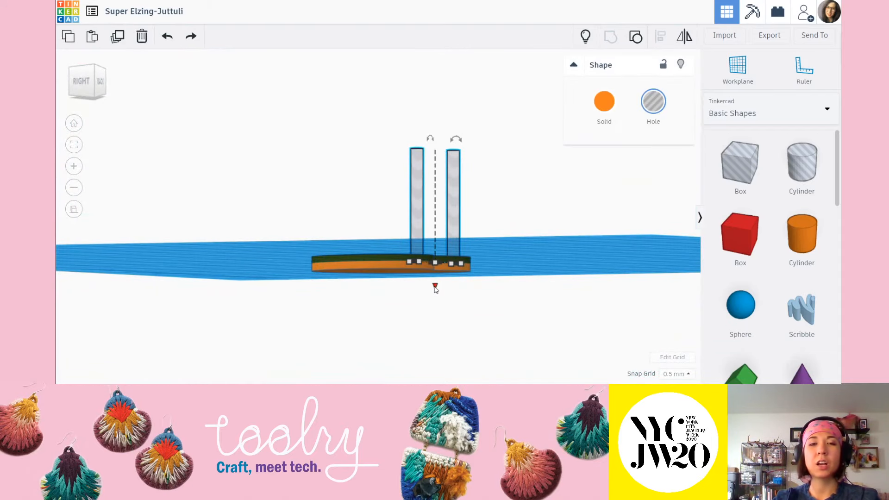
left_click_drag(435, 289, 434, 318)
left_click(553, 304)
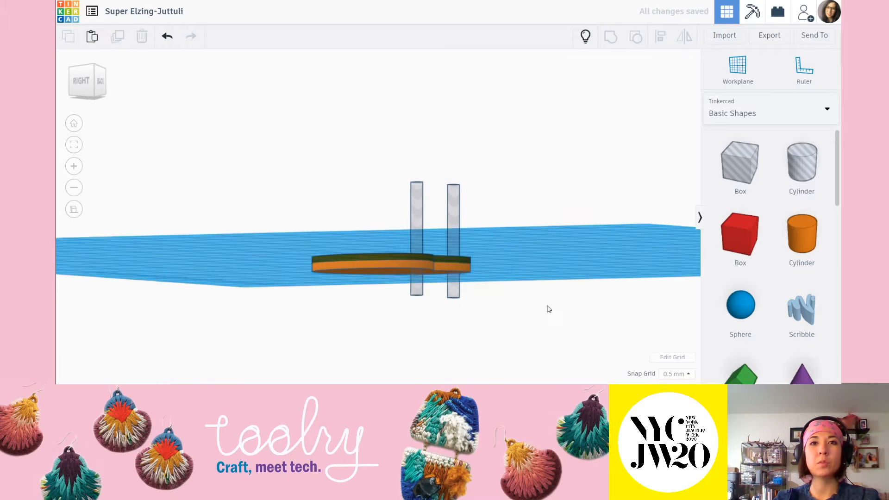
Step: Group the hole cylinders with the heart to cut both hanging holes through its upper lobes
right_click_drag(548, 307, 222, 89)
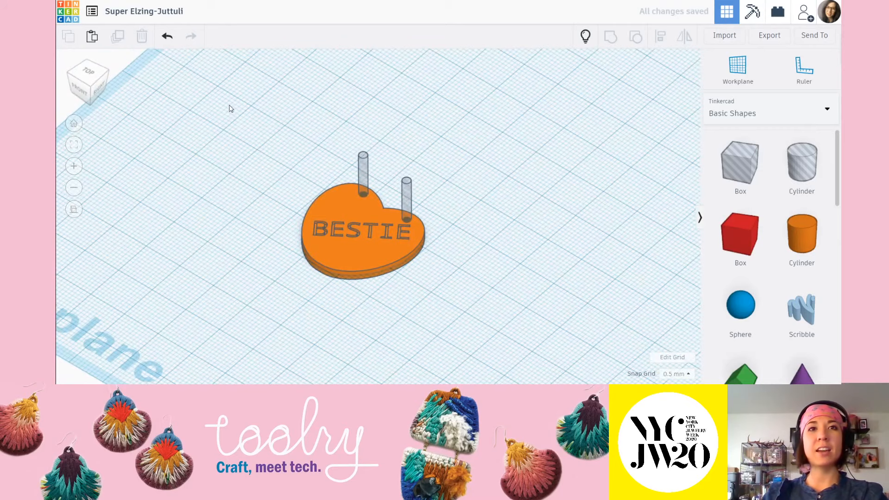
left_click_drag(229, 106, 500, 343)
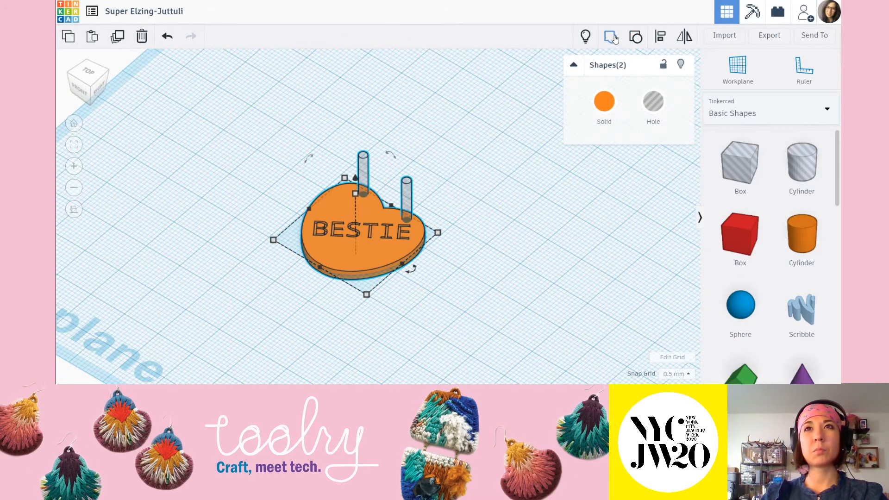
left_click(615, 38)
left_click(491, 218)
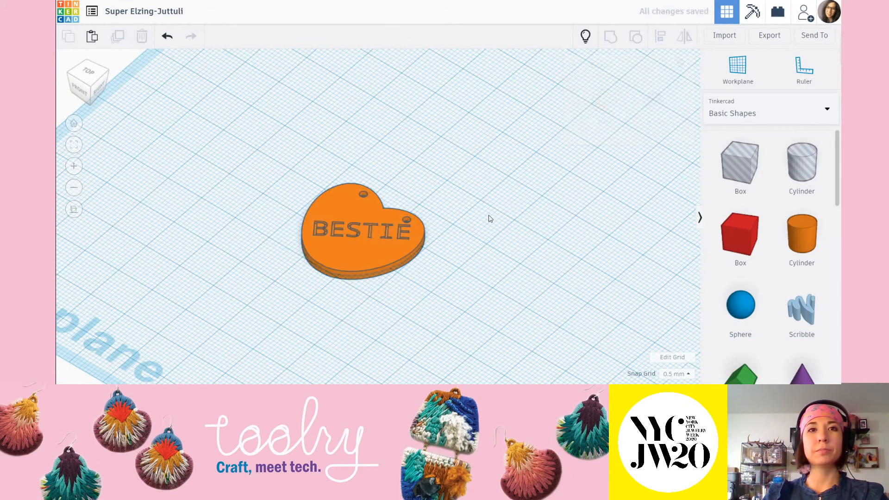
right_click_drag(490, 218, 415, 263)
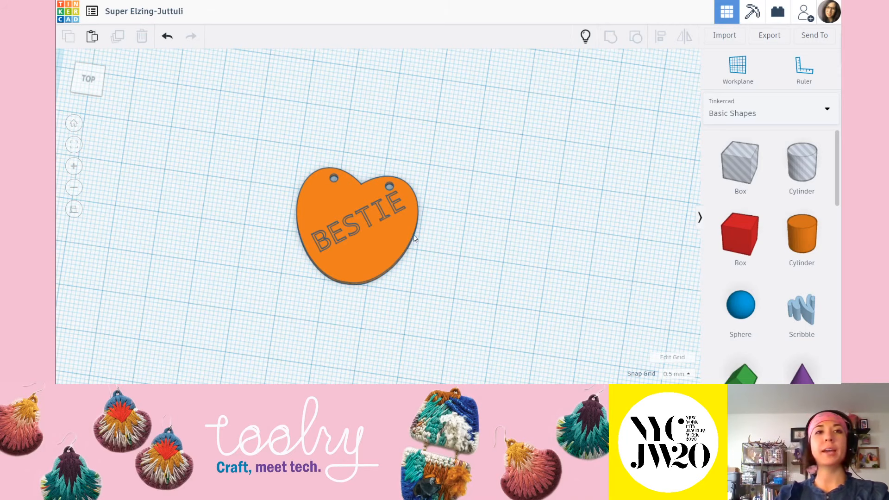
Step: Add a Scribble shape beside the heart, drawn as a closed rectangular outline with a zigzag edge on the side facing the heart
left_click(89, 81)
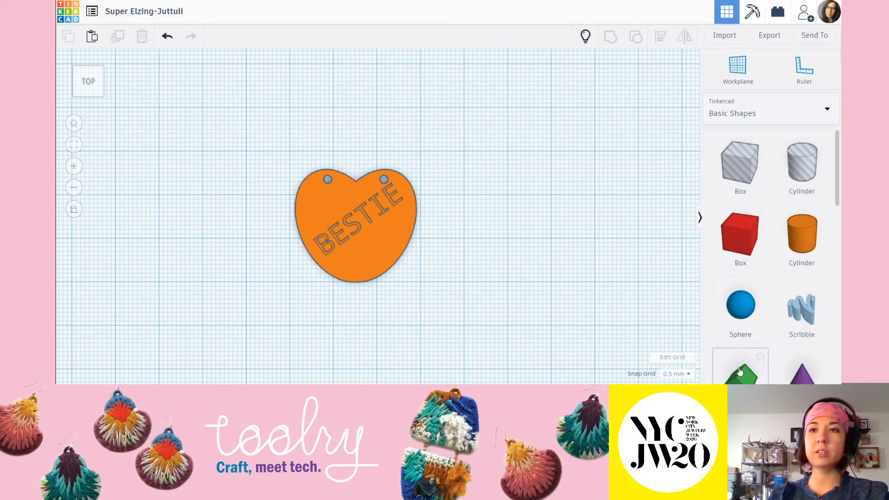
scroll(747, 355, "down", 2)
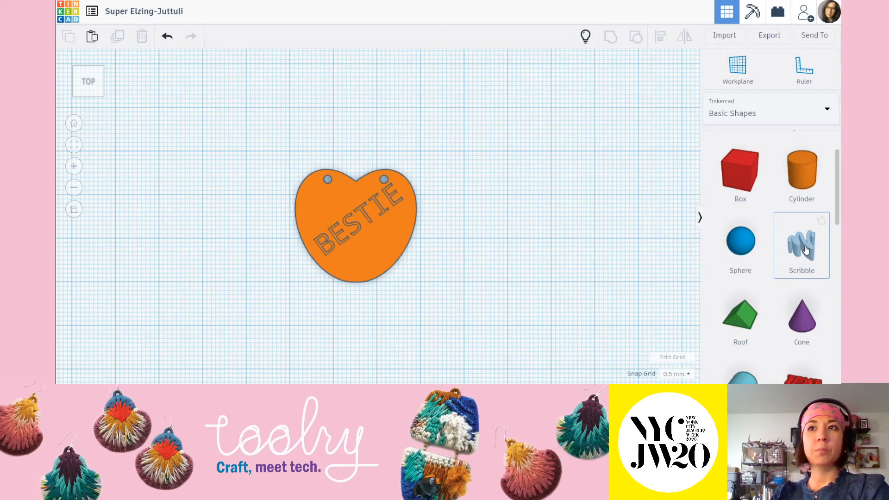
mouse_move(806, 250)
left_mouse_down()
mouse_move(477, 230)
mouse_move(454, 261)
left_mouse_up()
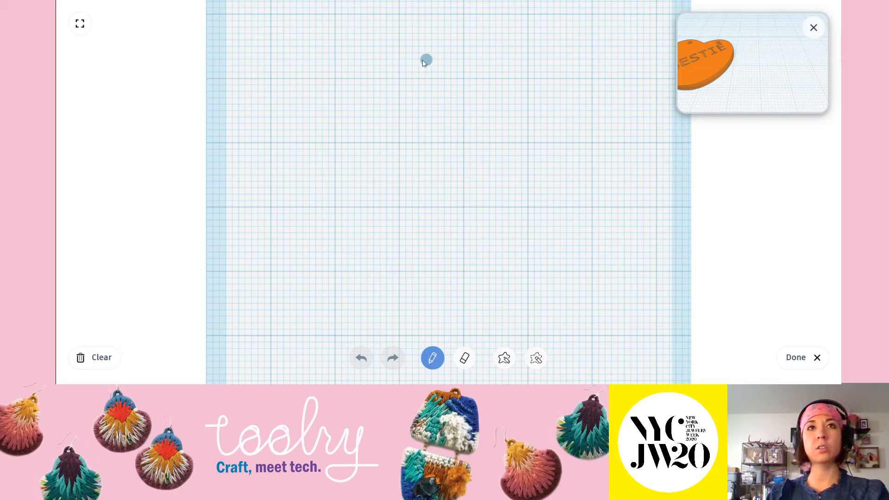
mouse_move(391, 59)
left_mouse_down()
mouse_move(430, 104)
mouse_move(365, 139)
mouse_move(429, 176)
mouse_move(381, 209)
mouse_move(430, 236)
mouse_move(367, 278)
mouse_move(426, 309)
mouse_move(393, 340)
mouse_move(392, 359)
mouse_move(602, 367)
mouse_move(630, 315)
left_mouse_up()
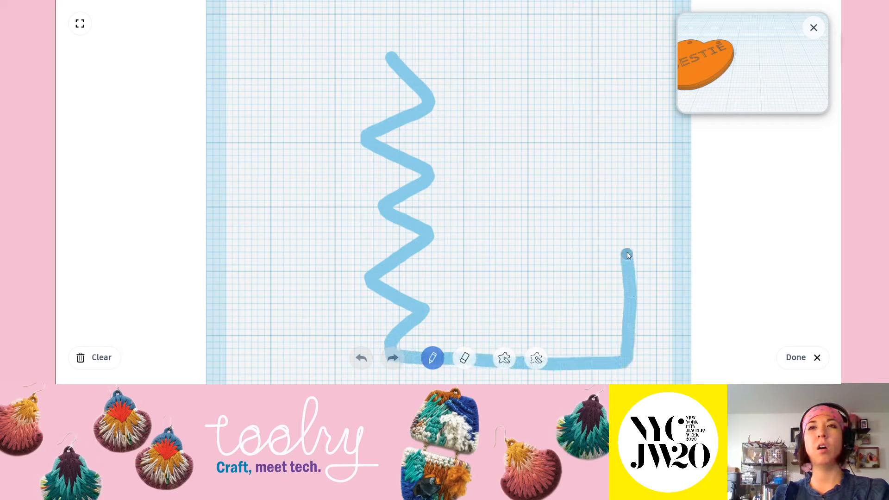
left_click_drag(628, 205, 633, 87)
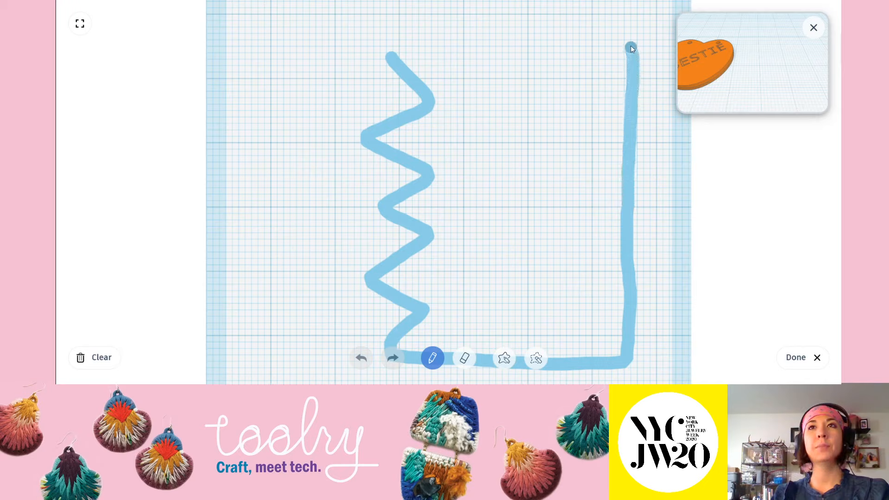
mouse_move(622, 42)
left_mouse_down()
mouse_move(418, 38)
mouse_move(392, 43)
mouse_move(394, 61)
left_mouse_up()
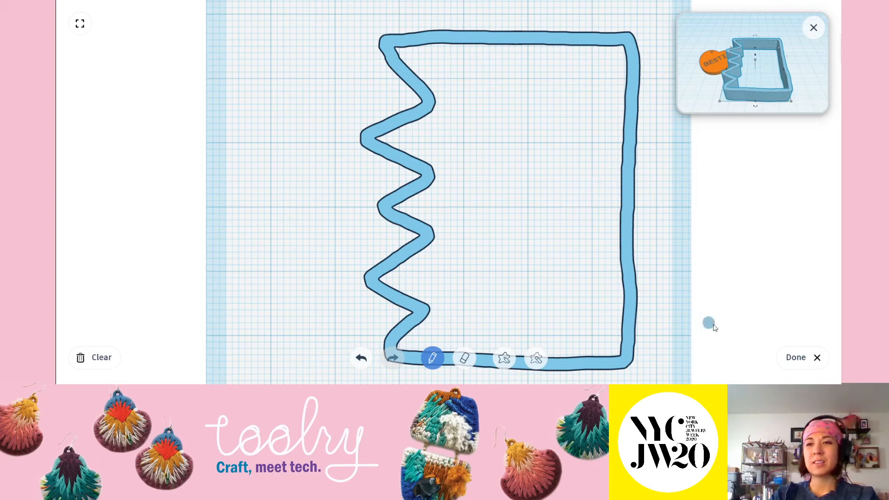
left_click(803, 358)
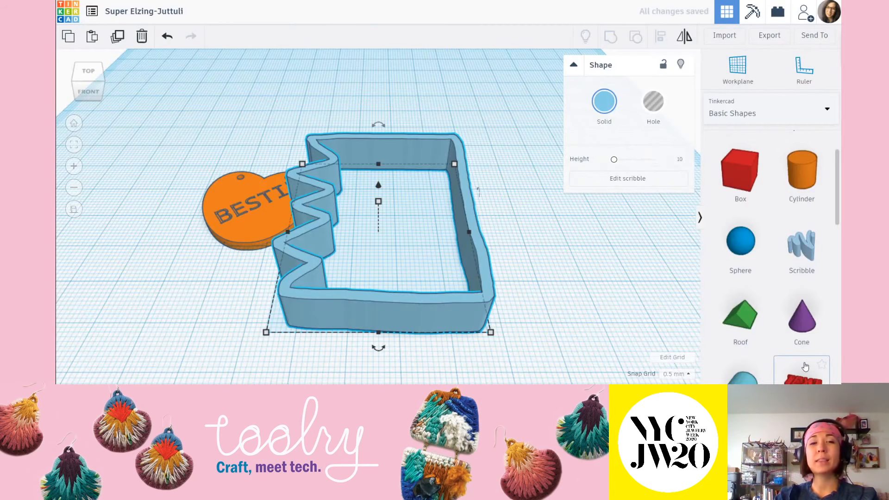
Step: Scale the scribble outline down to about 26 by 31 mm and move its zigzag edge over the middle of the heart
left_click(89, 72)
left_click(522, 145)
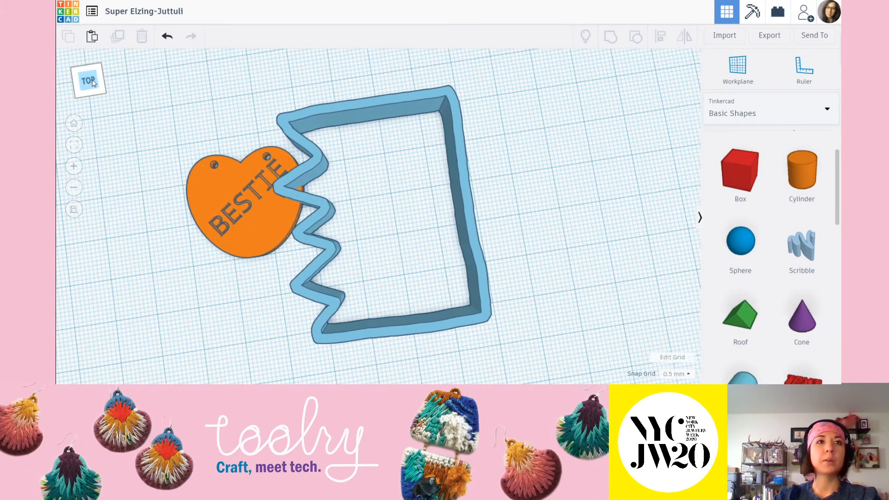
left_click(92, 83)
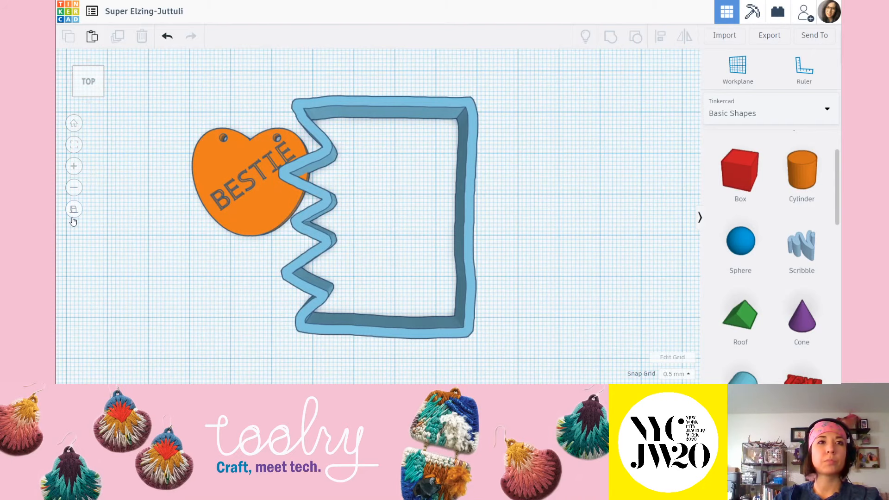
left_click(74, 210)
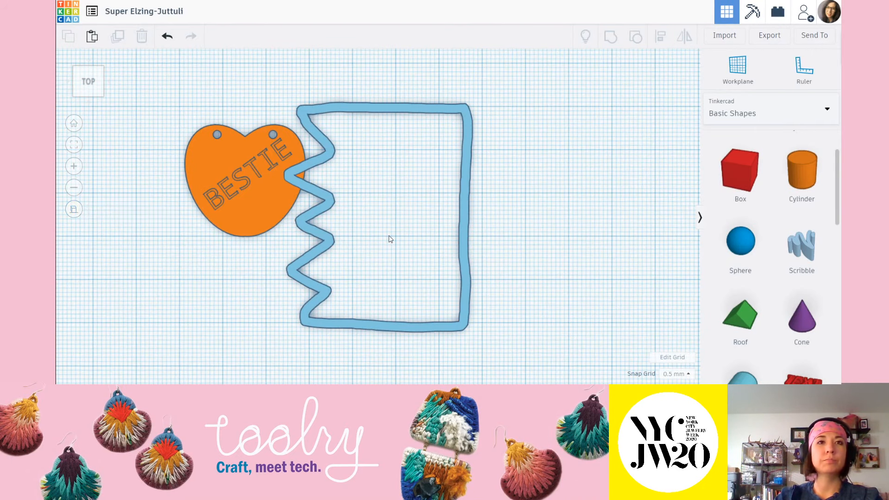
middle_click_drag(473, 239, 560, 258)
left_click(485, 121)
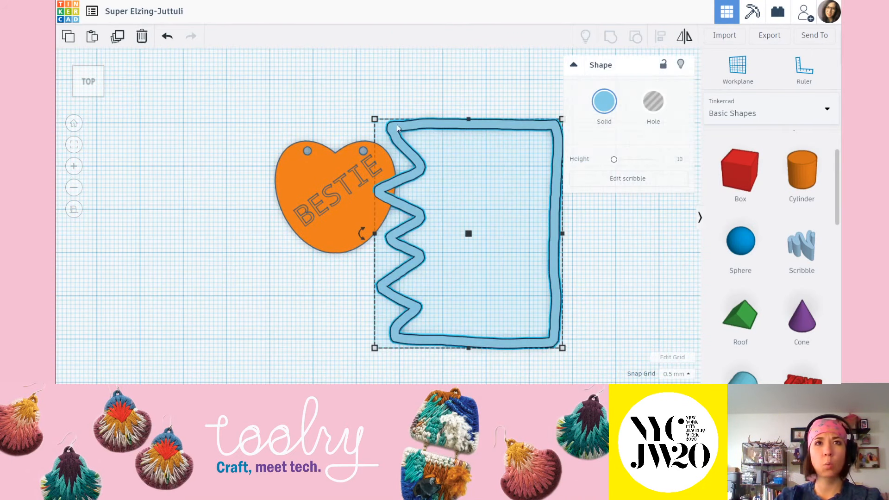
left_click_drag(375, 120, 452, 212)
left_click(486, 186)
mouse_move(517, 214)
left_mouse_down()
mouse_move(445, 154)
mouse_move(386, 128)
left_mouse_up()
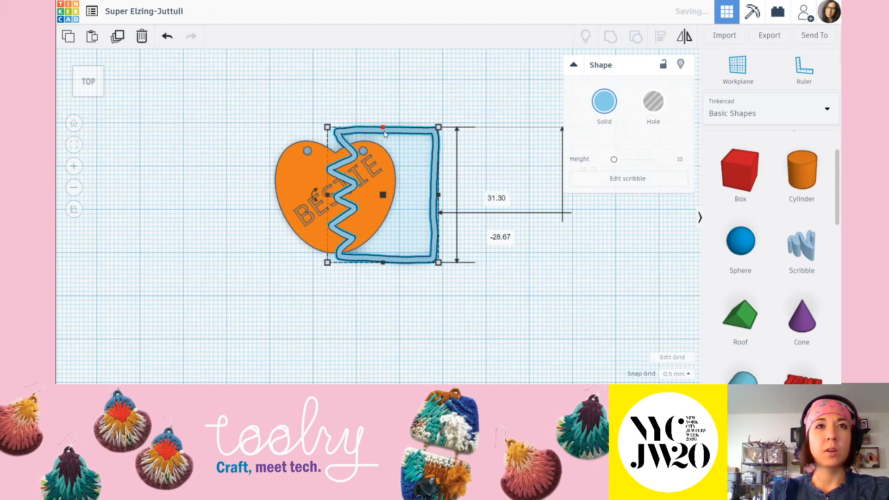
Step: Shift the scribble outline slightly left and down so its zigzag spans the heart from the notch to the bottom tip
scroll(349, 173, "up", 2)
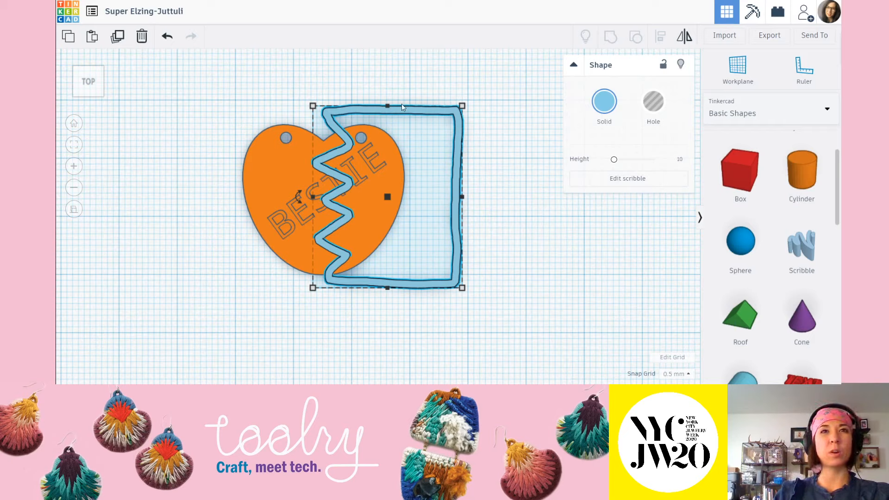
mouse_move(401, 108)
left_mouse_down()
mouse_move(403, 99)
mouse_move(393, 122)
left_mouse_up()
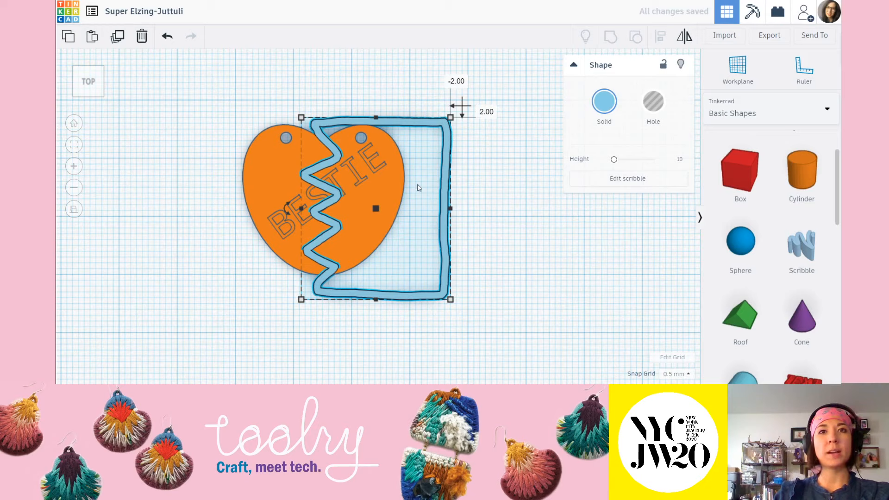
left_click(495, 223)
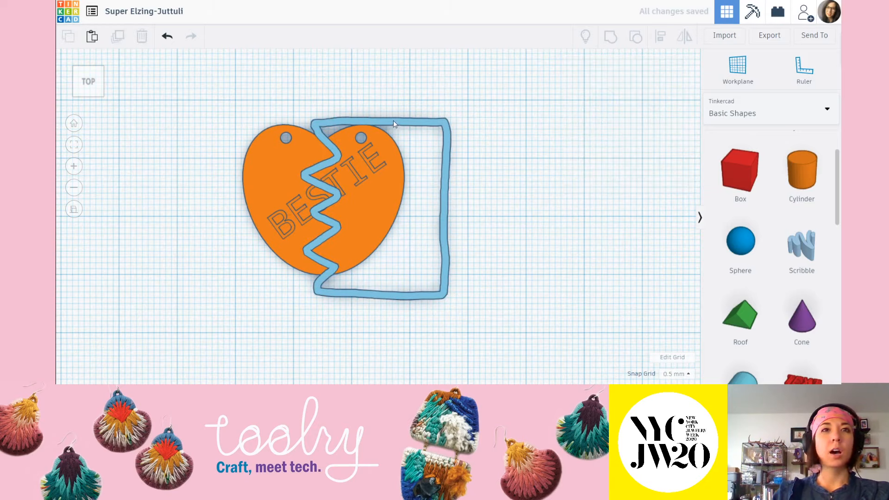
left_click_drag(396, 122, 398, 118)
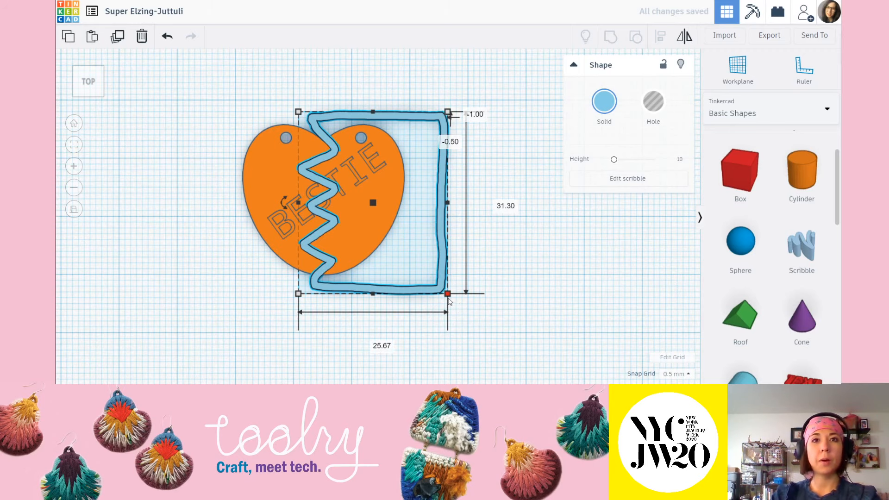
Step: Nudge the scribble outline about 1 mm to the right to centre its zigzag edge on the heart
right_click_drag(486, 333, 474, 308)
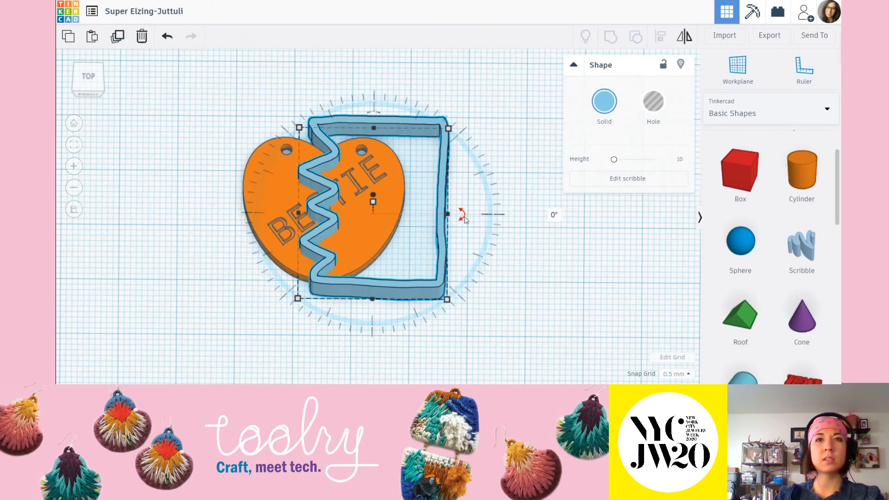
mouse_move(465, 219)
left_mouse_down()
mouse_move(480, 222)
mouse_move(508, 194)
mouse_move(522, 222)
left_mouse_up()
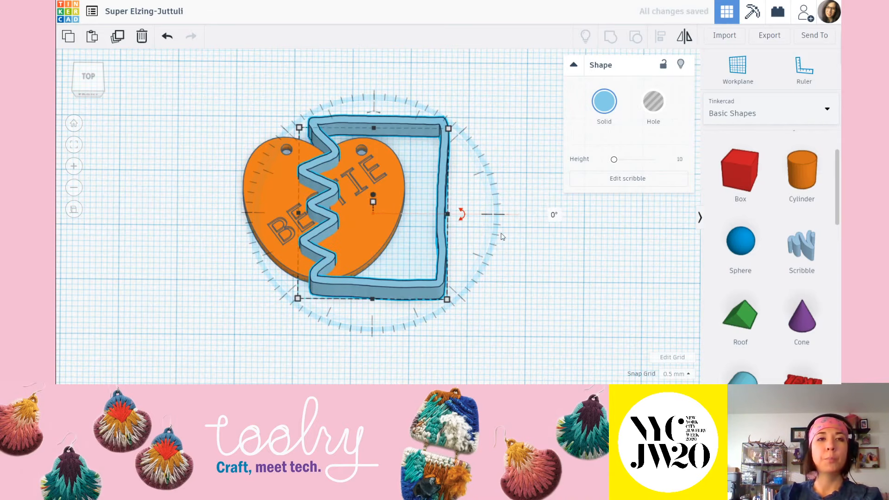
key("Right")
key("Right")
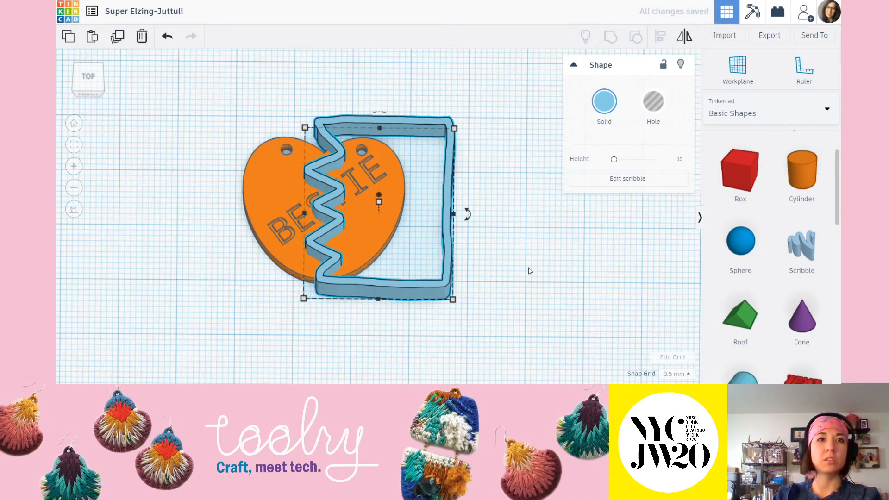
left_click(530, 271)
right_click_drag(495, 189, 497, 250)
right_click_drag(466, 211, 457, 230)
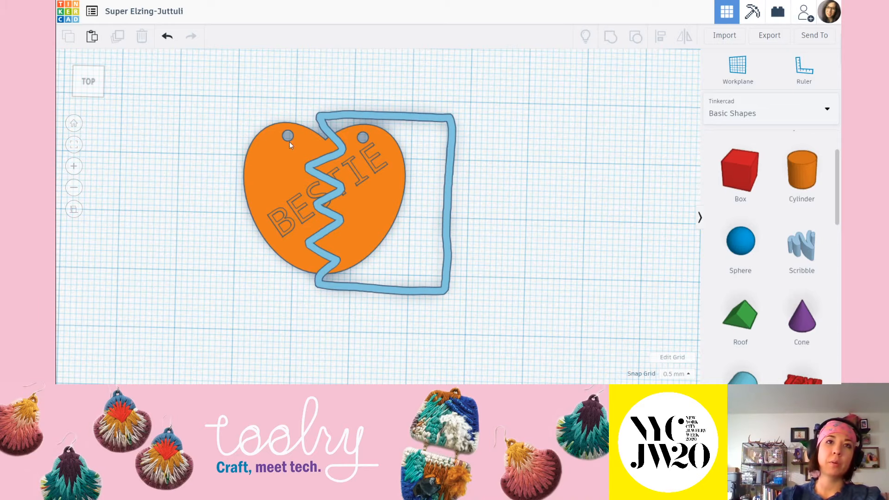
Step: Move the scribble outline slightly up relative to the heart
scroll(327, 133, "up", 5)
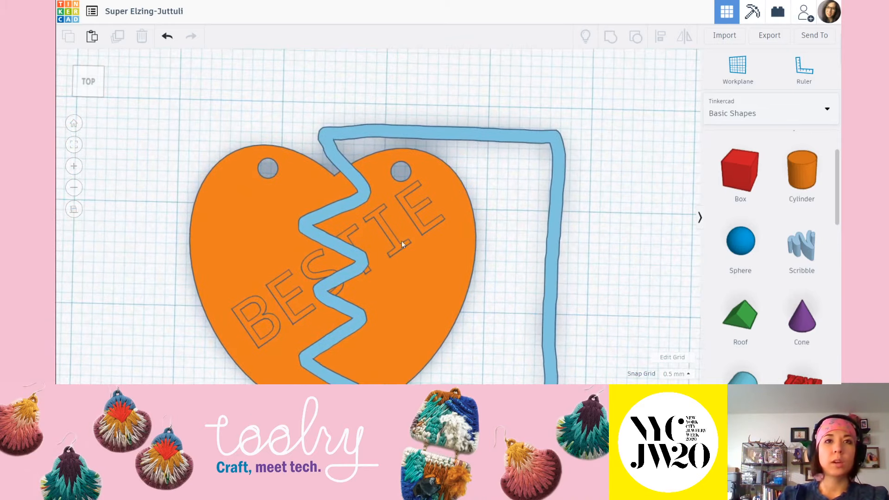
scroll(324, 167, "up", 1)
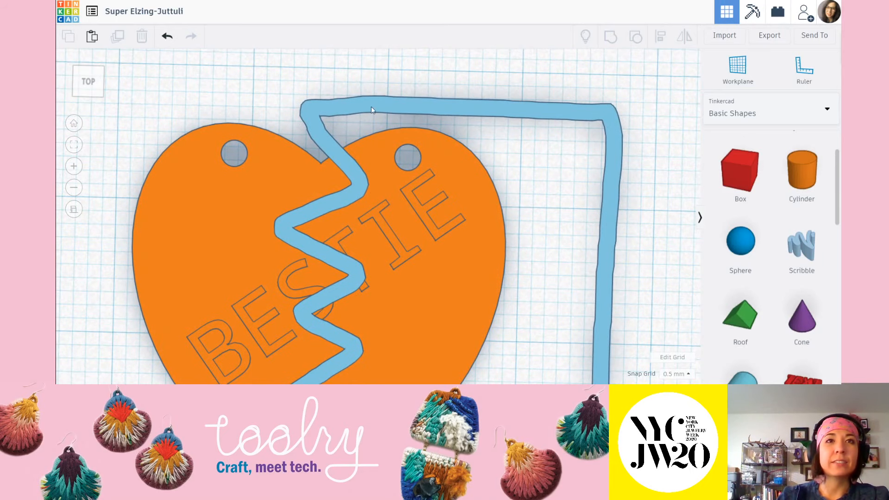
left_click_drag(393, 104, 393, 74)
left_click(418, 110)
right_click_drag(332, 153, 330, 157)
Step: Nudge the scribble outline 0.5 mm right and 1.5 mm down over the heart
scroll(340, 163, "down", 5)
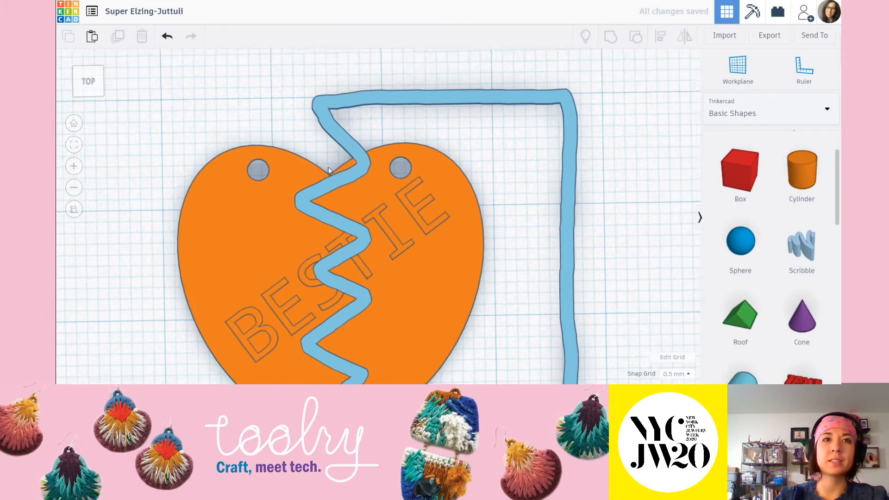
middle_click_drag(446, 258, 427, 176)
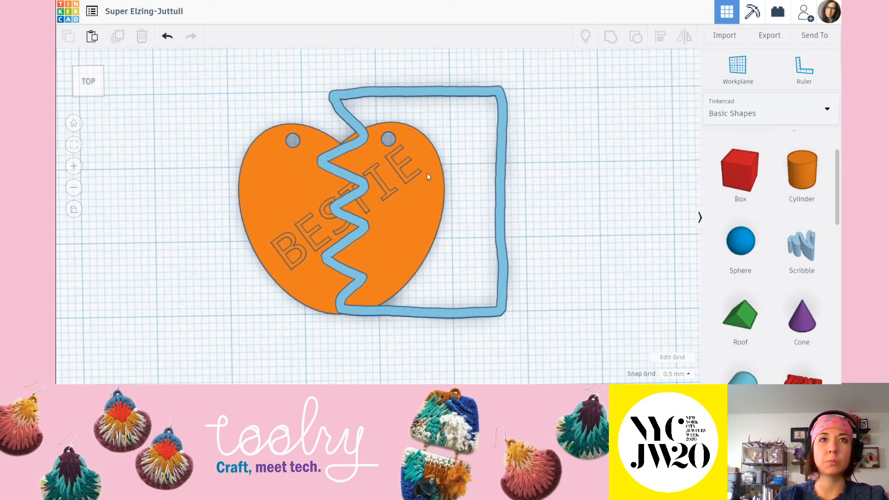
left_click(431, 93)
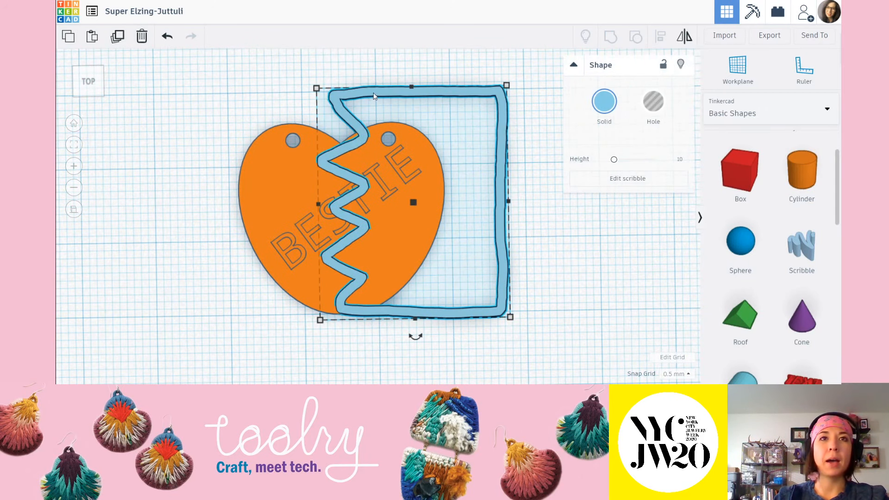
left_click_drag(374, 96, 379, 108)
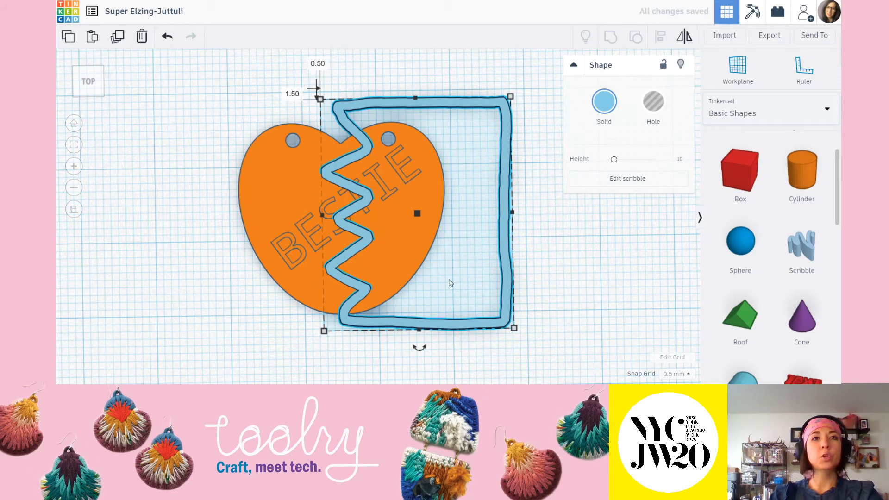
left_click(582, 295)
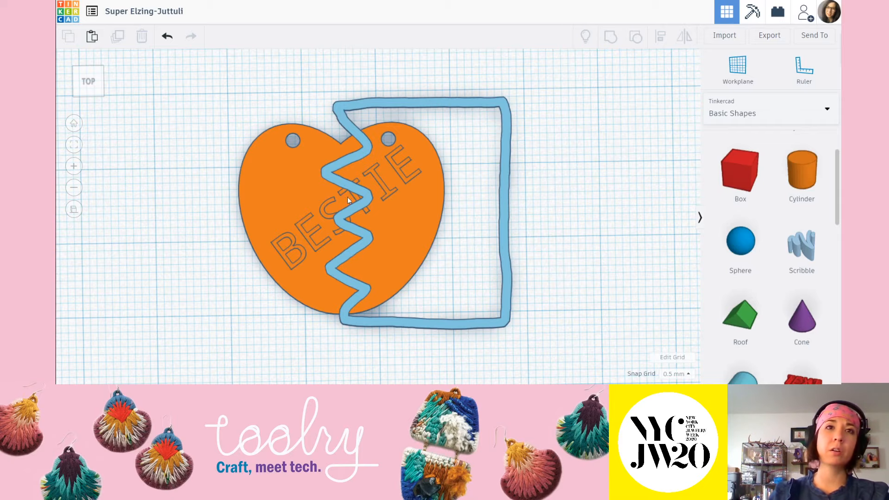
Step: Shift the scribble outline up so an inward point of its zigzag falls near the heart's notch
scroll(347, 199, "up", 2)
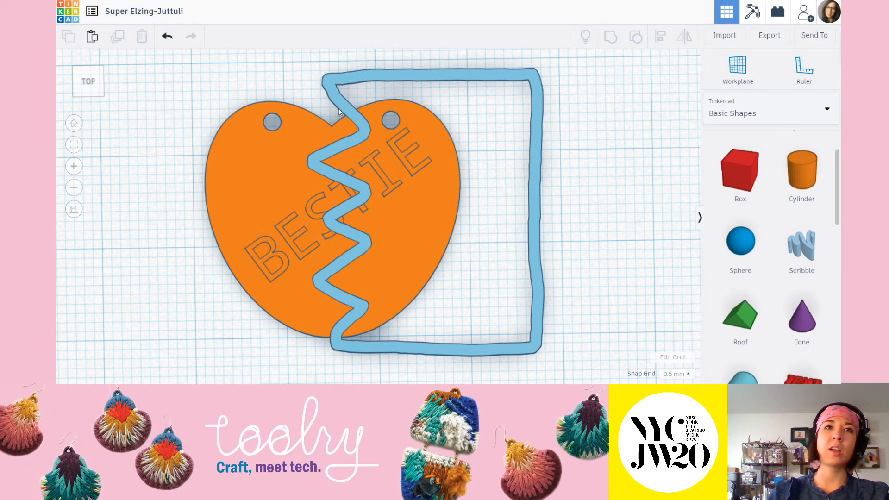
left_click(355, 84)
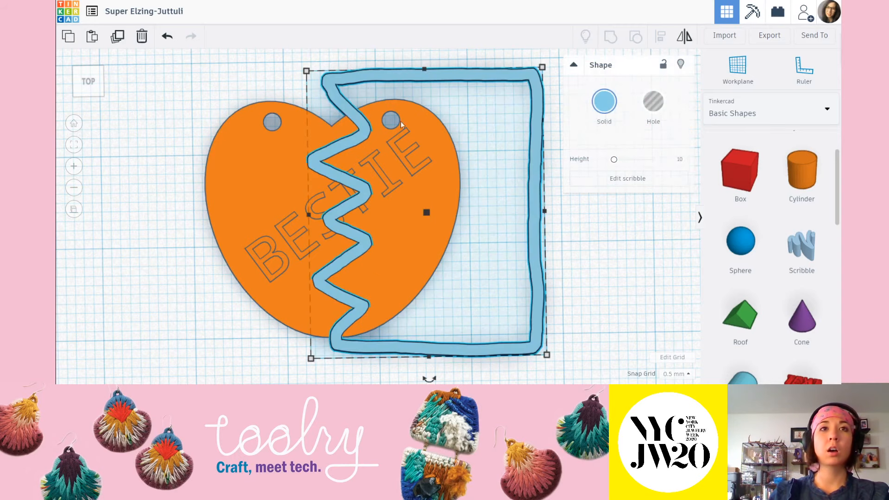
scroll(401, 121, "down", 3)
mouse_move(406, 127)
left_mouse_down()
mouse_move(410, 109)
mouse_move(454, 116)
left_mouse_up()
left_click(537, 262)
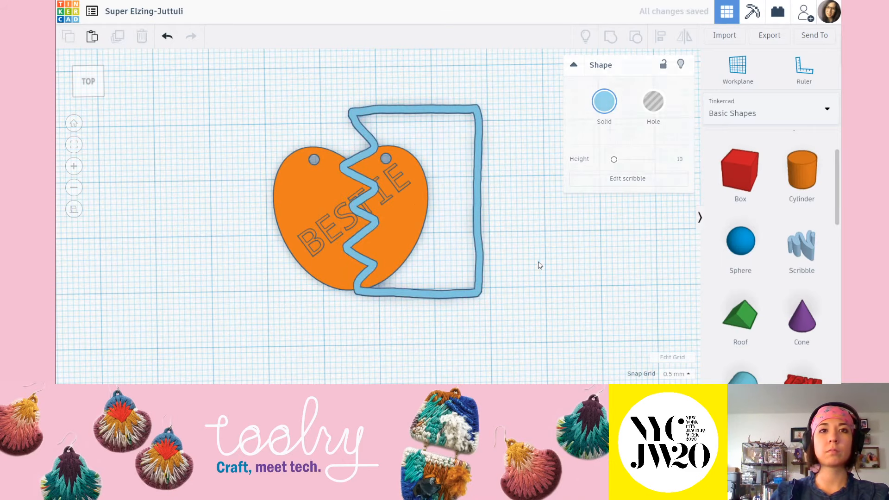
Step: Edit the scribble and erase its top edge, the uppermost zigzag segment and the upper part of its straight side
left_click(447, 114)
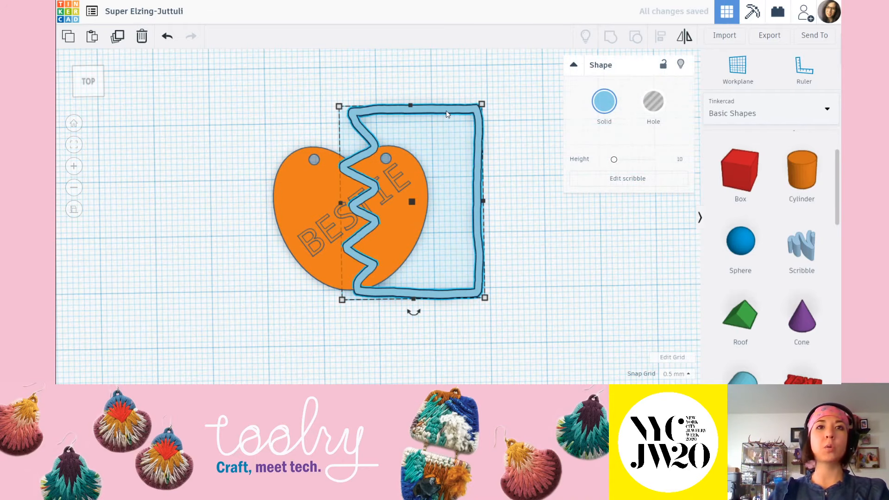
left_click(637, 180)
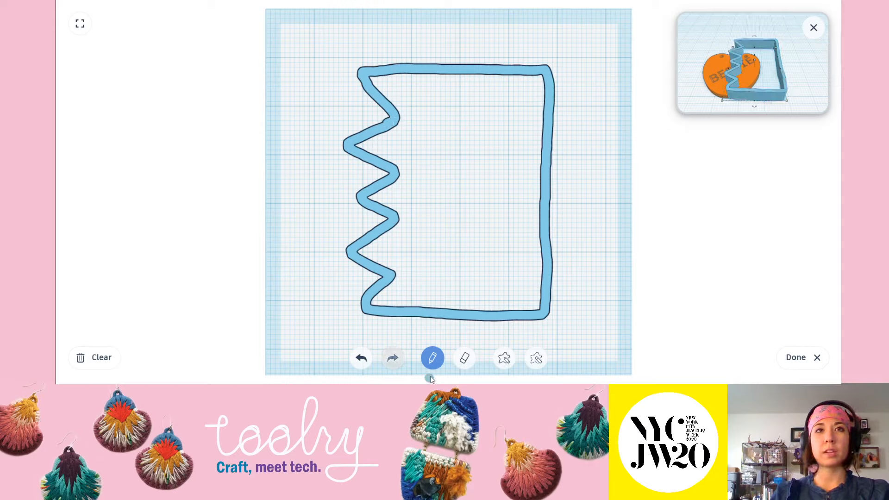
left_click(361, 358)
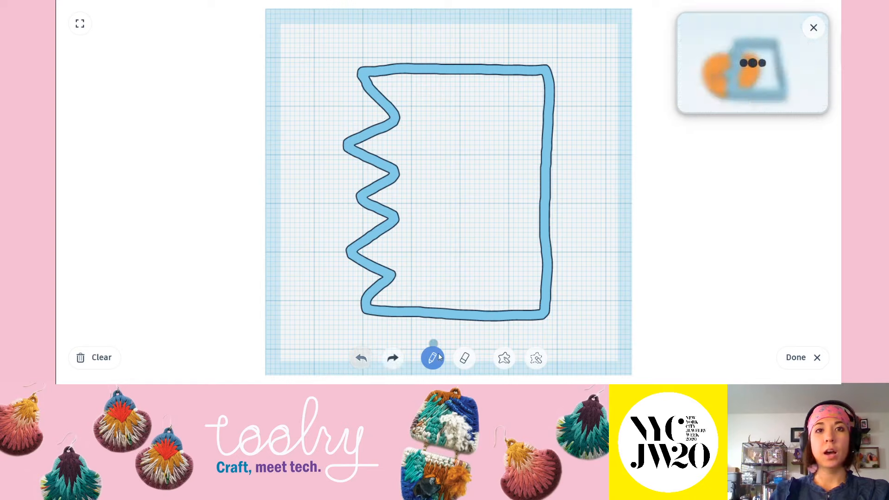
left_click(465, 358)
mouse_move(386, 112)
left_mouse_down()
mouse_move(399, 113)
mouse_move(360, 72)
mouse_move(466, 60)
mouse_move(411, 76)
mouse_move(448, 82)
mouse_move(487, 73)
mouse_move(528, 91)
left_mouse_up()
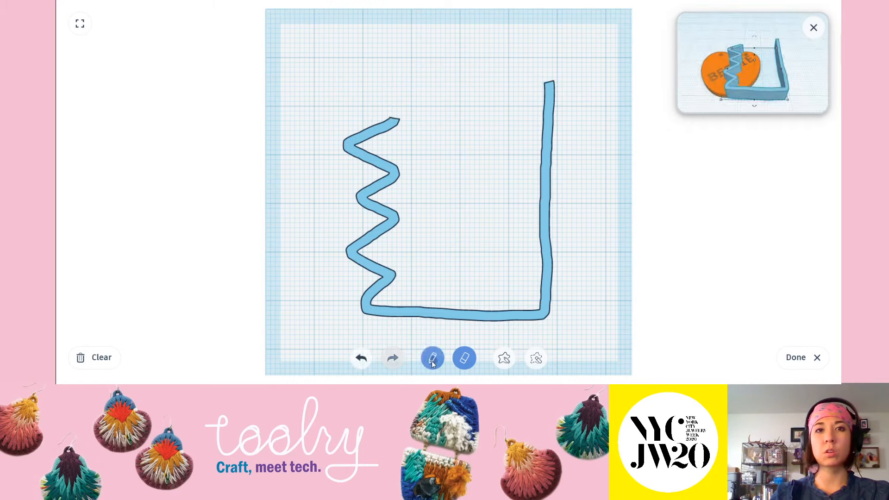
mouse_move(572, 79)
left_mouse_down()
mouse_move(529, 86)
mouse_move(520, 111)
mouse_move(567, 110)
mouse_move(542, 113)
mouse_move(544, 130)
left_mouse_up()
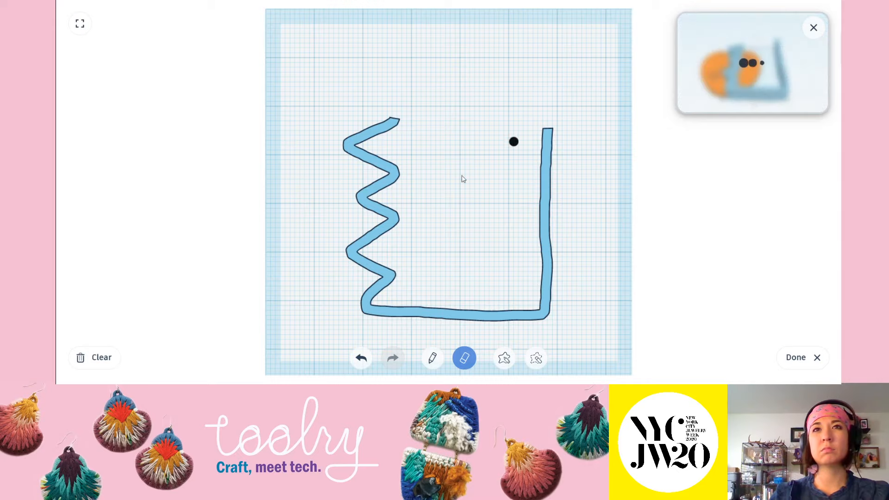
Step: Close the scribble with a new top edge from the zigzag's upper end to the straight side, and finish editing
left_click(433, 357)
left_click_drag(397, 122, 552, 128)
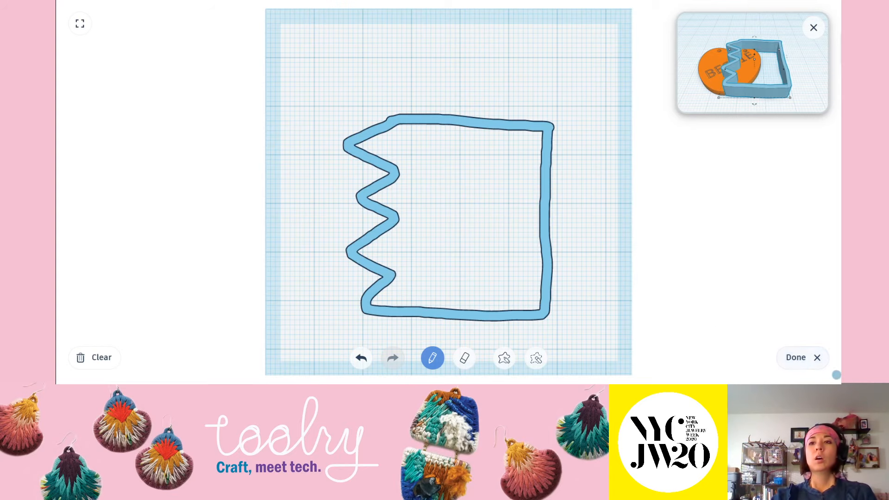
left_click(800, 357)
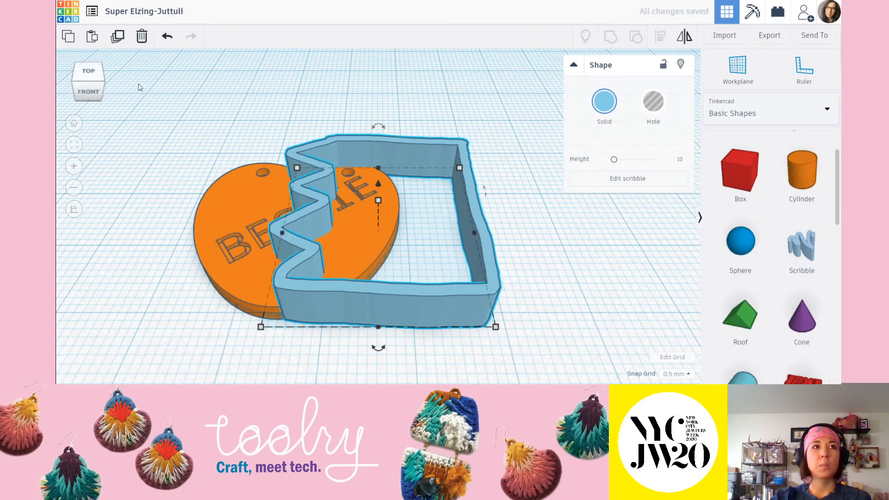
Step: Show the model in an orthographic top view and delete the scribble outline from the heart
left_click(88, 72)
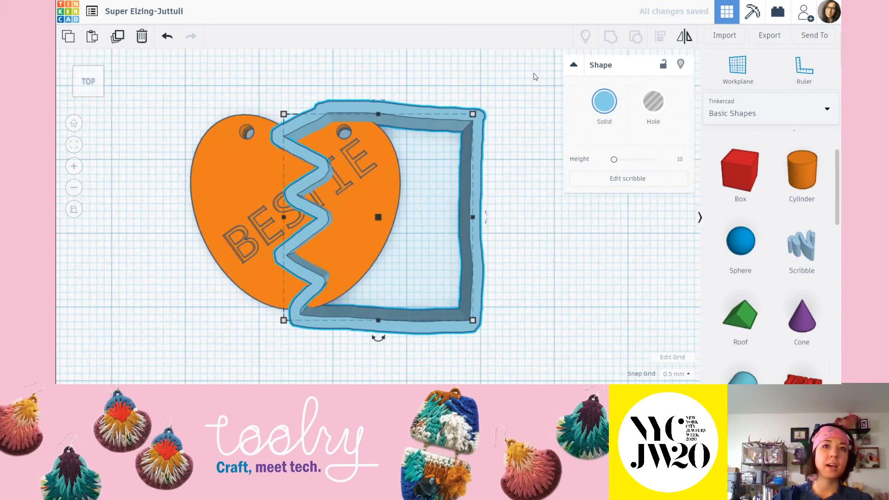
left_click(74, 209)
left_click(414, 101)
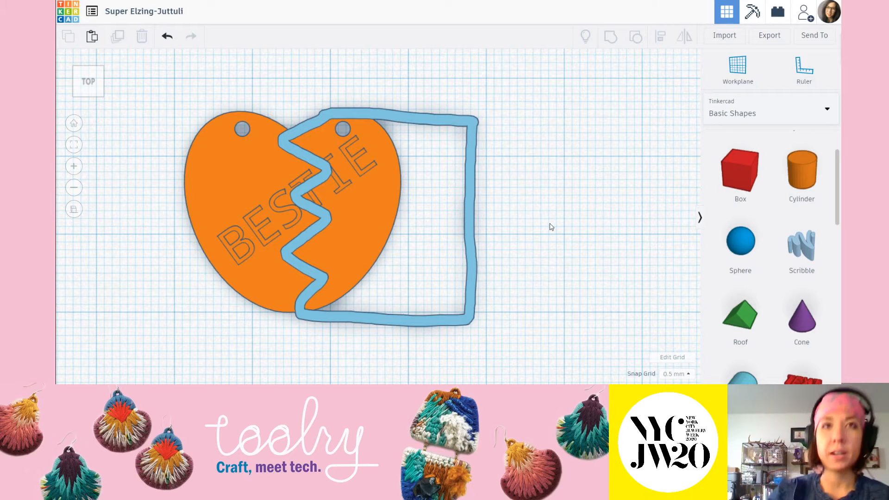
left_click(469, 151)
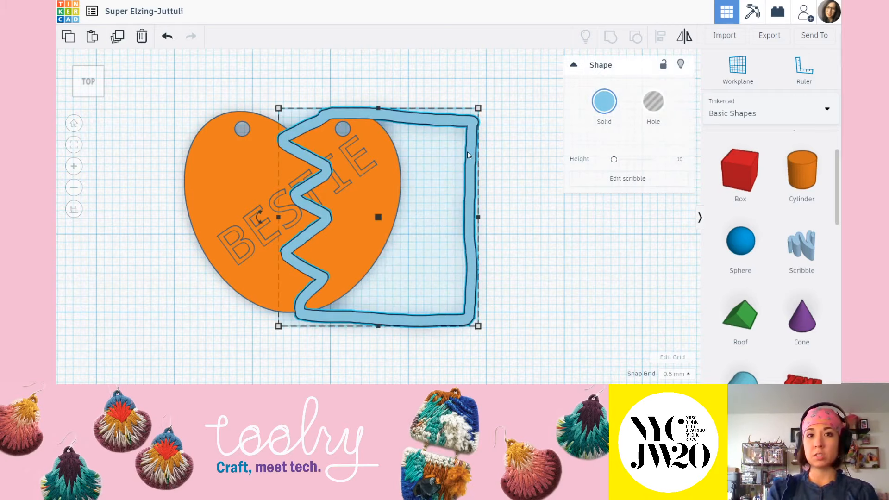
key("Delete")
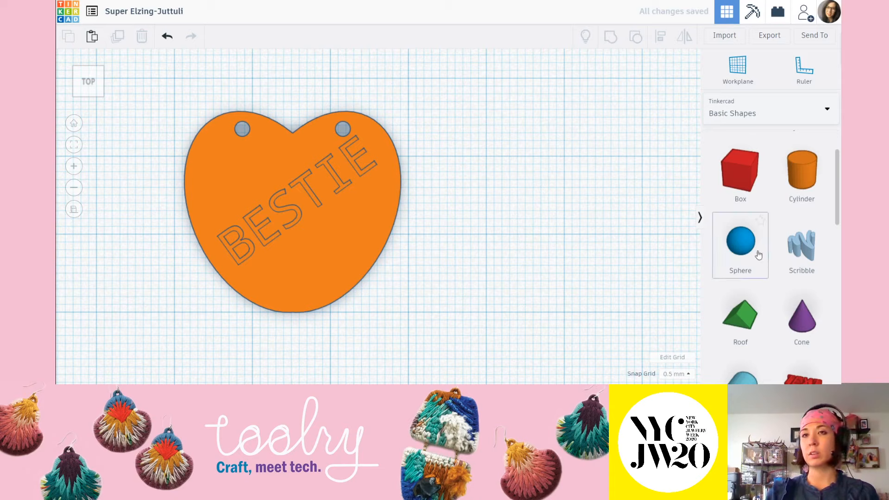
Step: Add a new Scribble shape beside the heart, drawn as a closed boxy outline with a zigzag edge facing the heart
left_click(784, 247)
left_click(463, 241)
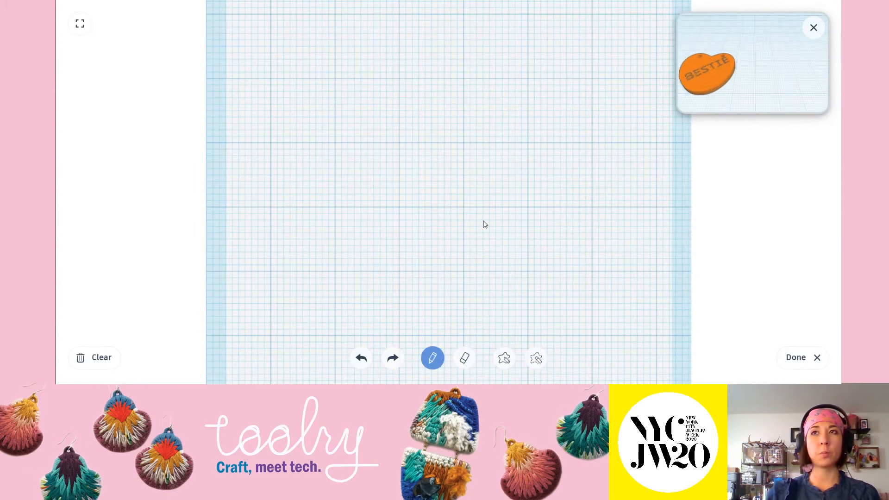
left_click(482, 221)
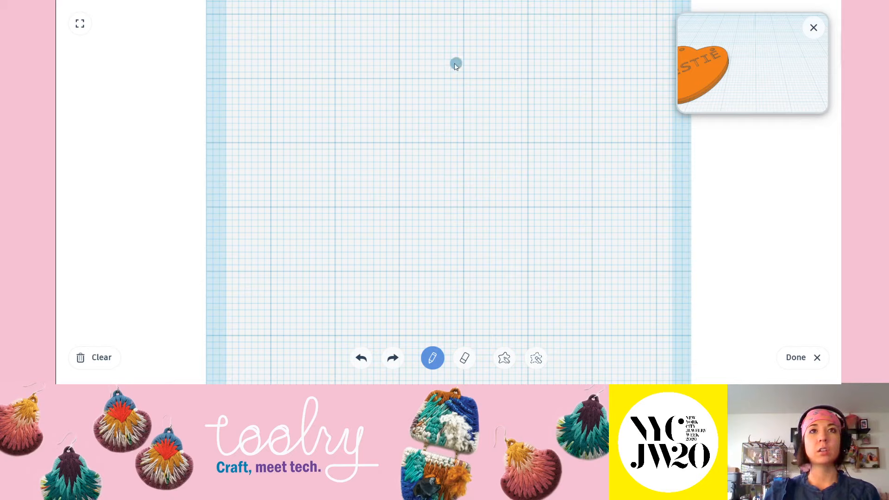
mouse_move(397, 74)
left_mouse_down()
mouse_move(360, 93)
mouse_move(419, 113)
mouse_move(357, 170)
mouse_move(419, 187)
left_mouse_up()
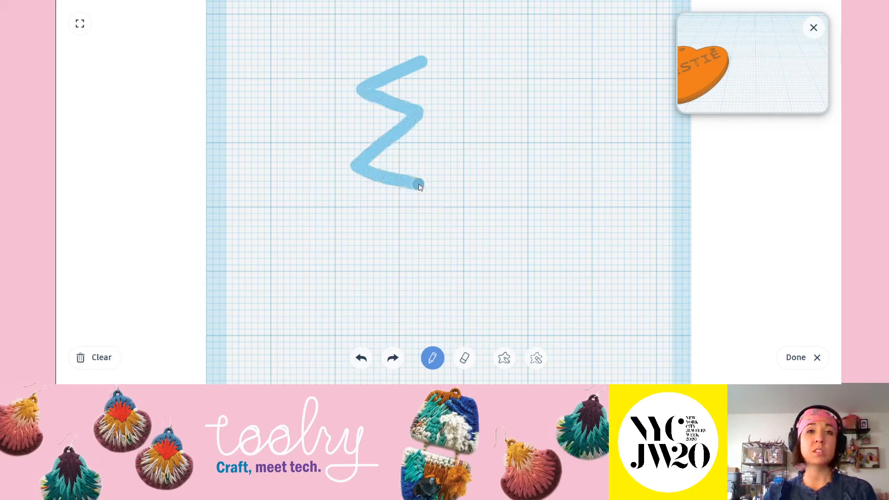
mouse_move(373, 229)
left_mouse_down()
mouse_move(357, 243)
mouse_move(409, 266)
mouse_move(364, 312)
mouse_move(451, 341)
mouse_move(610, 339)
mouse_move(625, 309)
mouse_move(632, 166)
left_mouse_up()
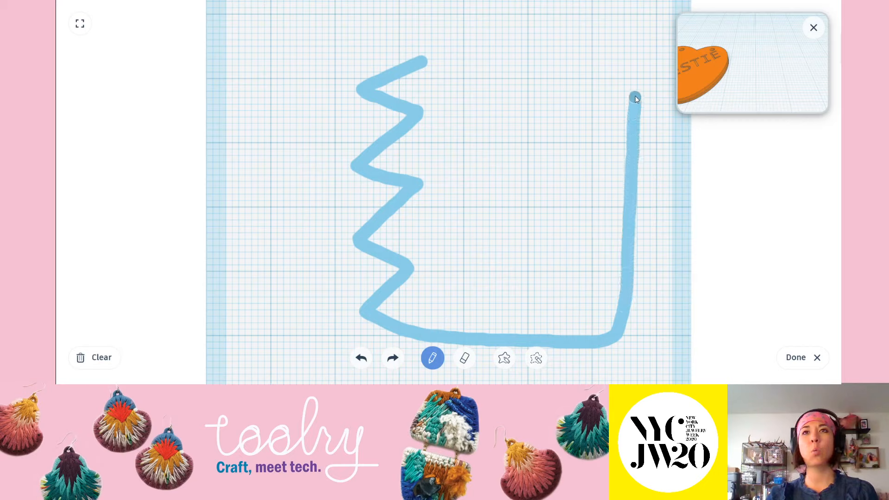
left_click_drag(620, 51, 427, 57)
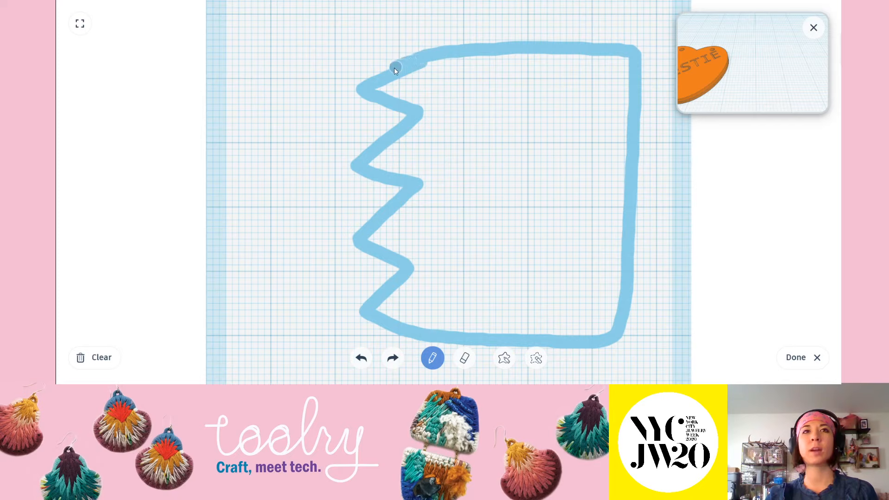
left_click_drag(362, 83, 361, 85)
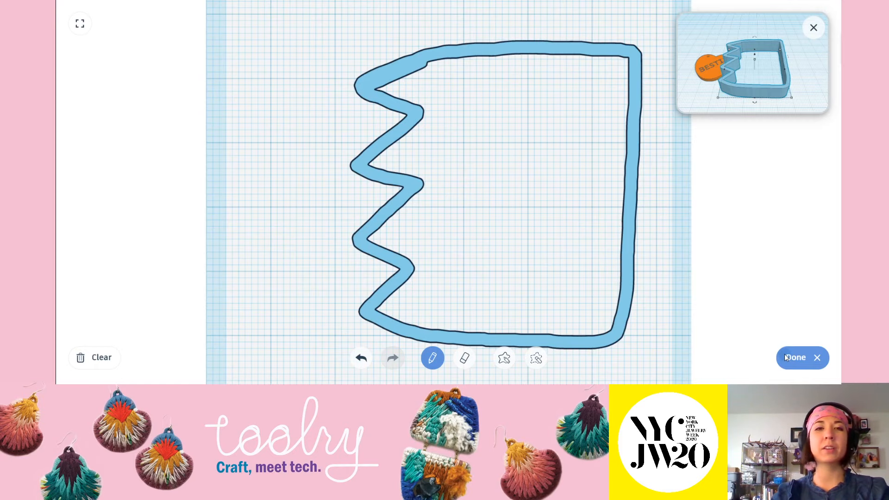
left_click(796, 356)
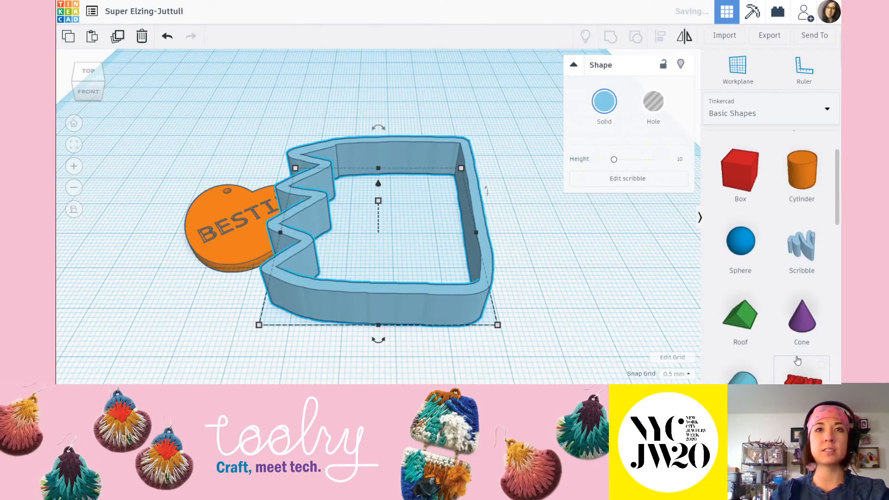
Step: In an orthographic top view, move the new scribble outline about 10 mm left and 5 mm up, over the heart
left_click(88, 73)
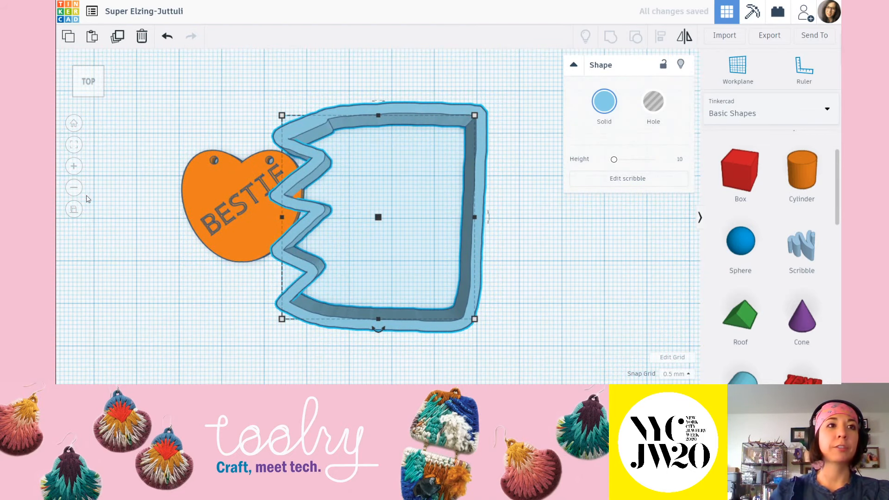
left_click(73, 209)
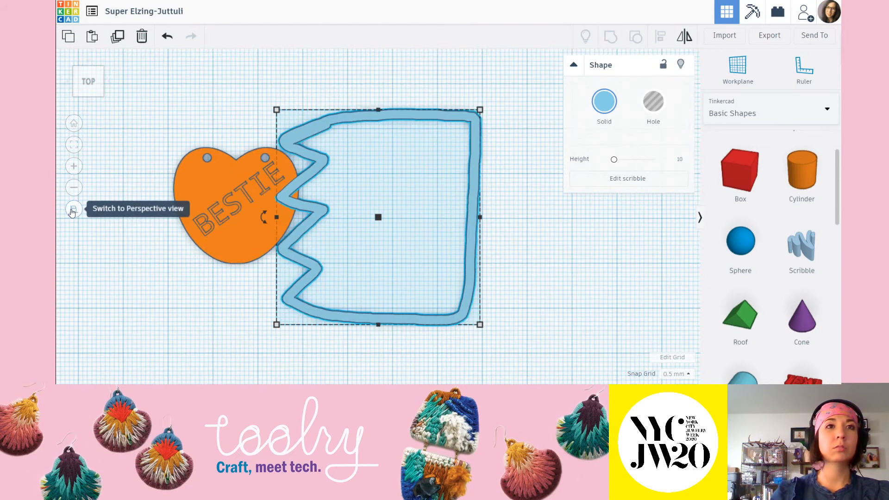
mouse_move(401, 203)
middle_mouse_down()
mouse_move(509, 214)
mouse_move(498, 208)
middle_mouse_up()
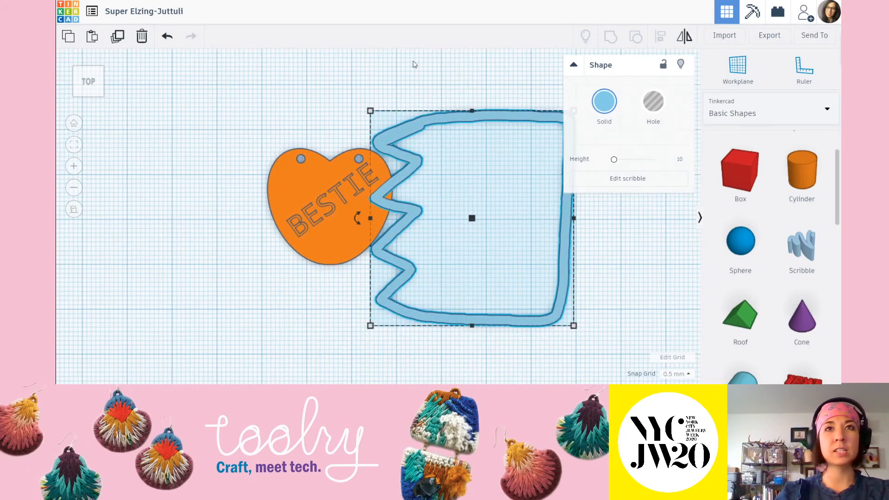
left_click(459, 81)
left_click_drag(465, 115, 420, 90)
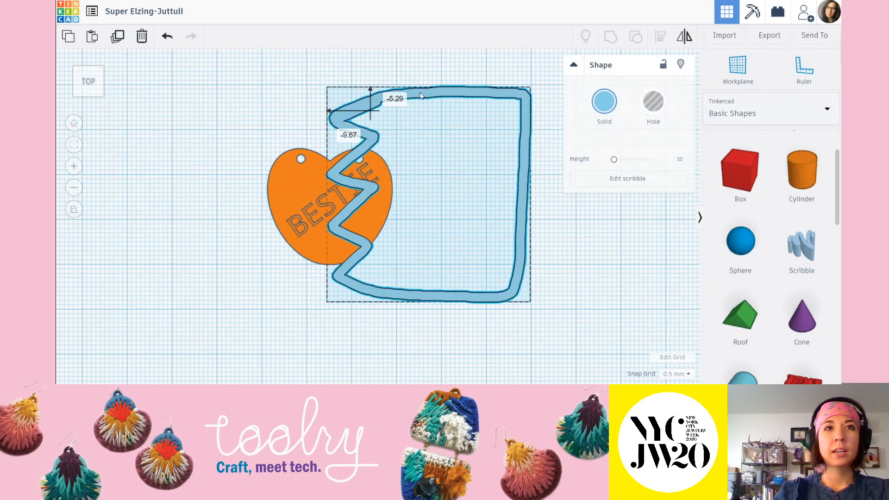
Step: Scale the scribble outline down and nudge it about 1 mm right so its zigzag runs from the heart's notch to its tip
mouse_move(532, 88)
left_mouse_down()
mouse_move(473, 150)
mouse_move(433, 157)
mouse_move(429, 133)
left_mouse_up()
scroll(361, 183, "up", 3)
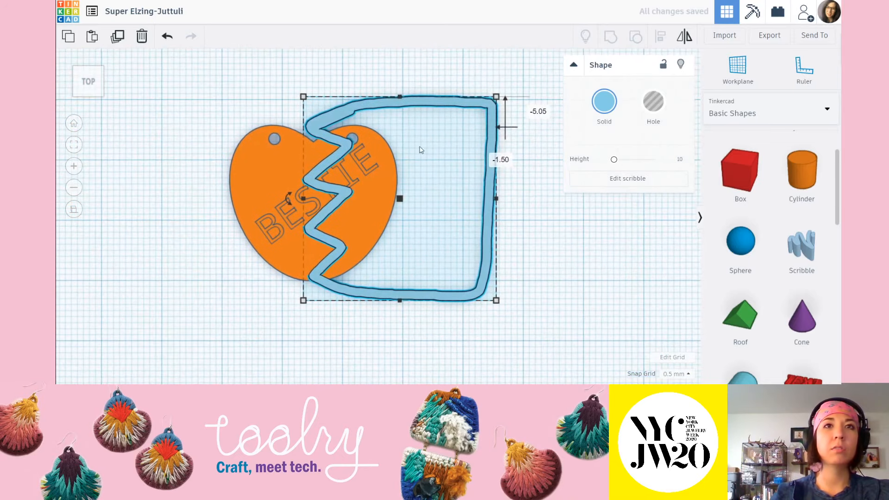
left_click_drag(499, 98, 485, 113)
left_click_drag(387, 115, 392, 121)
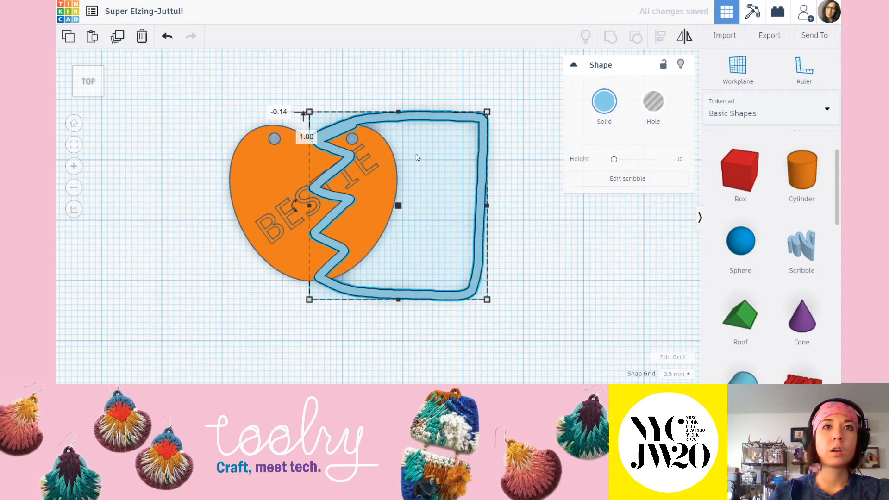
left_click(417, 157)
scroll(319, 144, "up", 3)
scroll(320, 205, "up", 2)
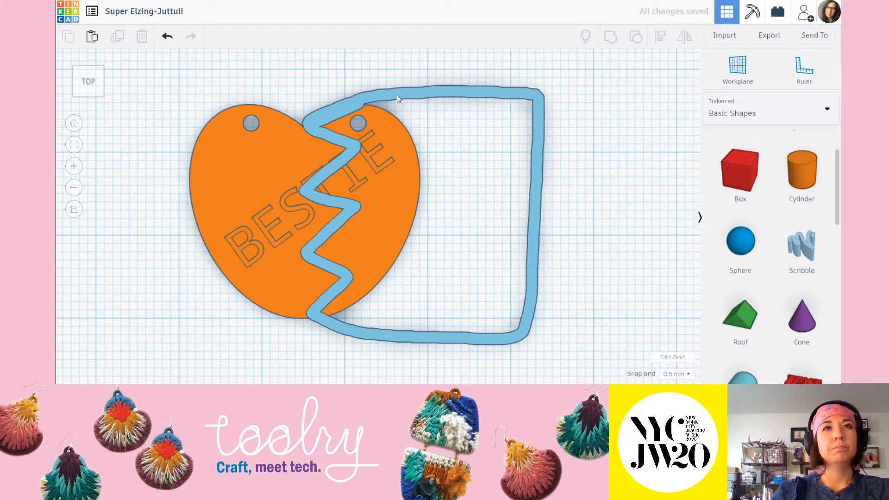
Step: Fine-position the scribble outline over the heart, finishing with a shift of about 2.5 mm right so its zigzag starts at the notch
left_click_drag(396, 96, 370, 91)
scroll(302, 106, "up", 3)
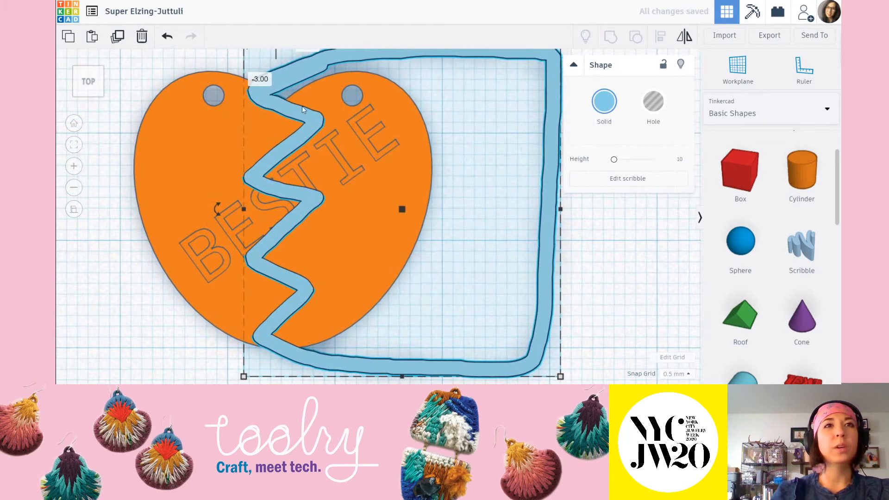
left_click_drag(301, 109, 296, 116)
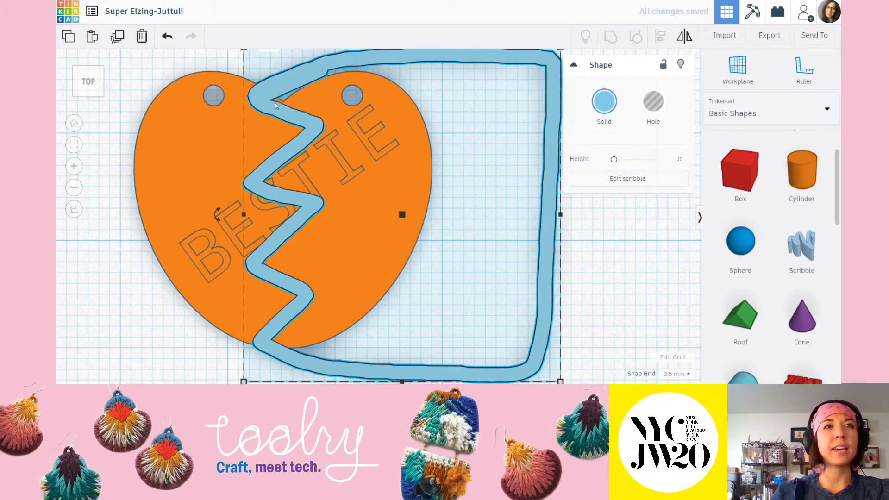
scroll(274, 102, "up", 3)
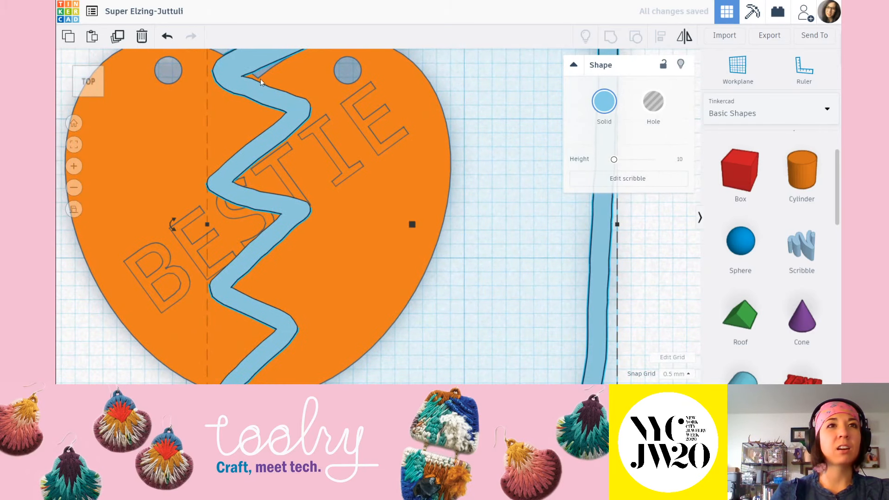
scroll(247, 81, "down", 5)
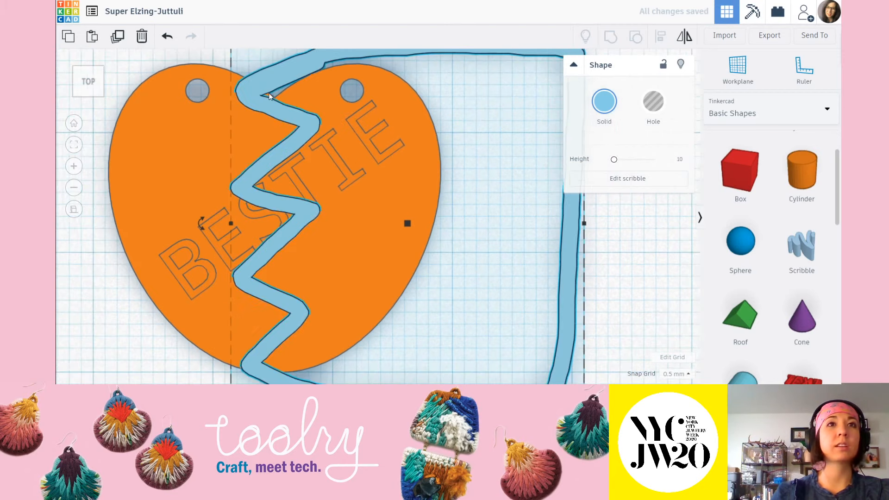
left_click_drag(409, 98, 432, 93)
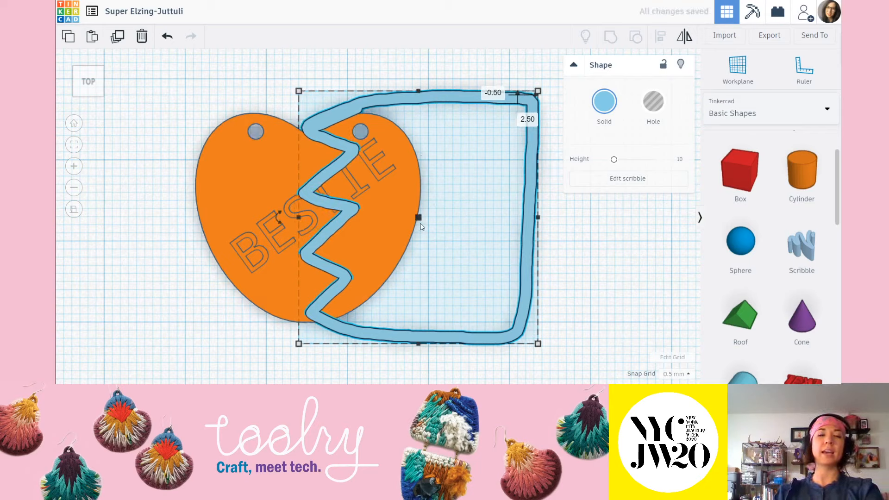
scroll(519, 243, "down", 3)
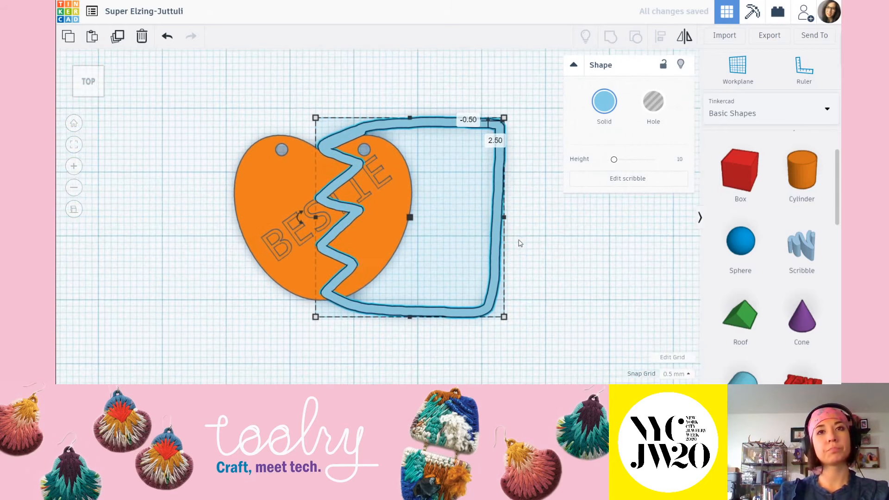
left_click(518, 247)
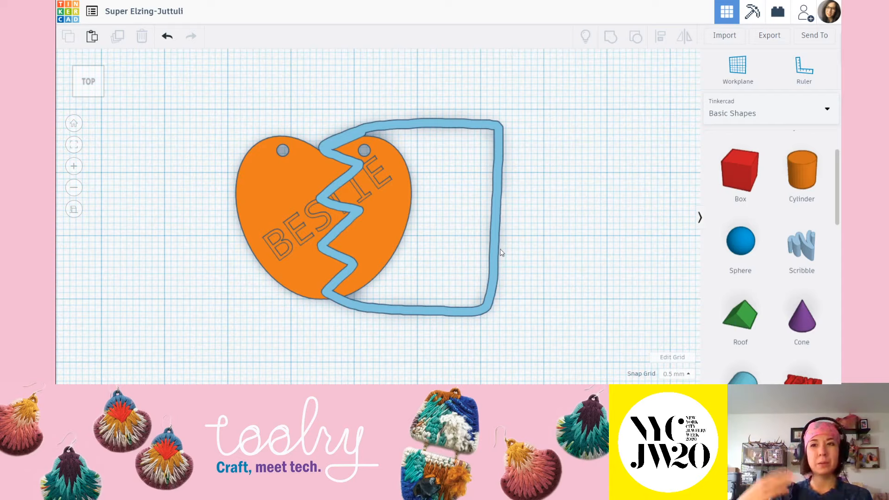
Step: Reopen the scribble for editing and fill the inside of its zigzag outline completely with freehand strokes and filled shapes
left_click(368, 129)
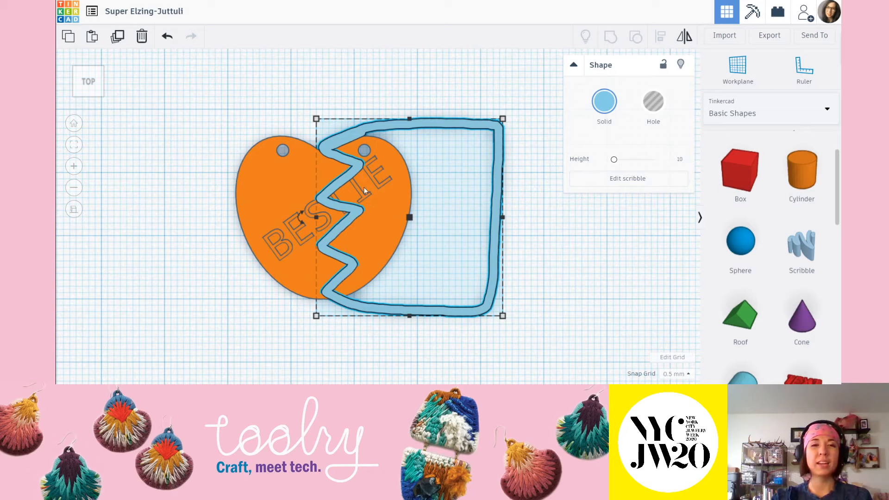
left_click(447, 105)
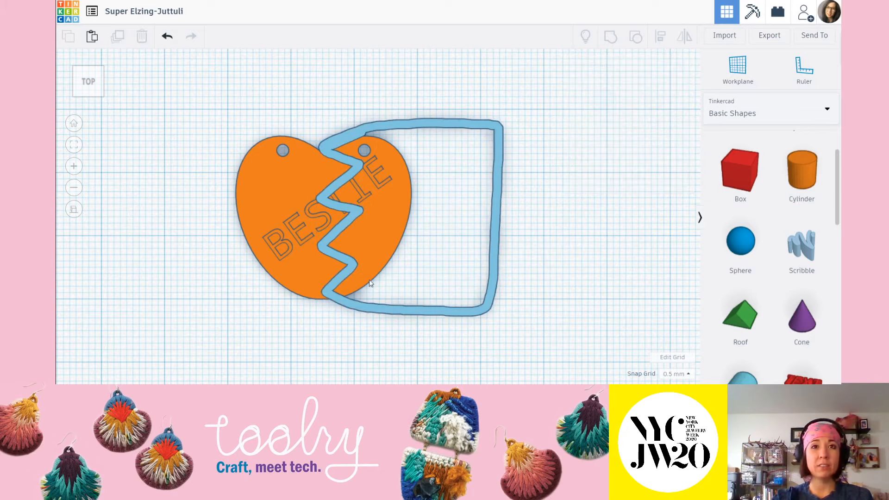
left_click(436, 124)
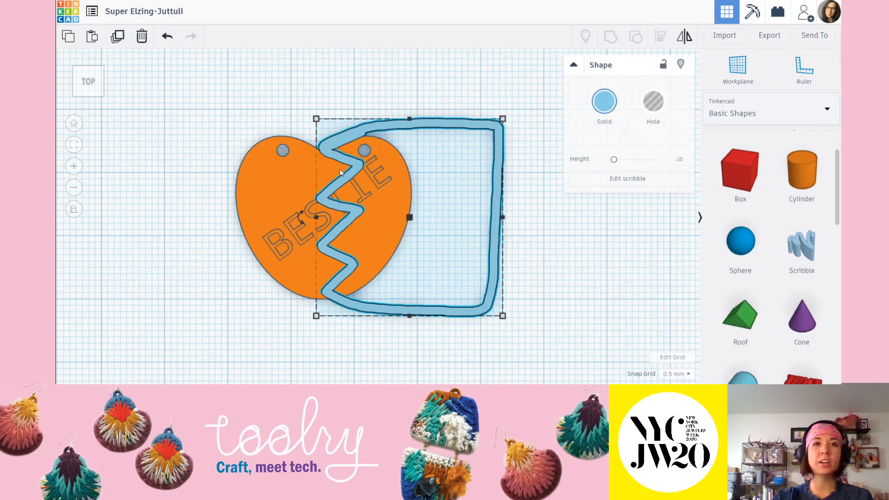
left_click(618, 178)
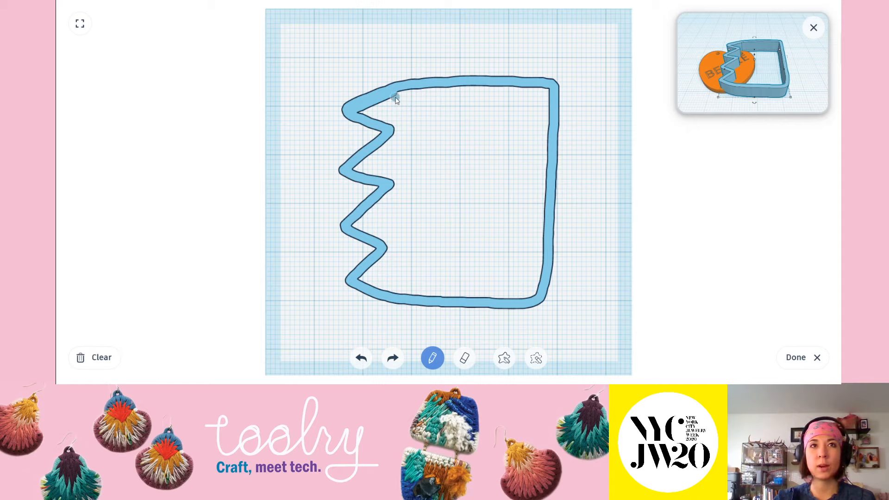
left_click_drag(407, 94, 452, 102)
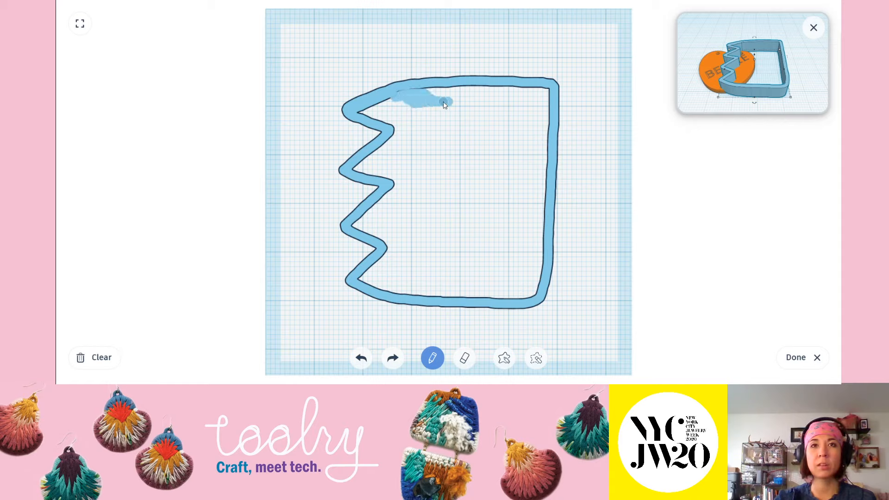
left_click(504, 360)
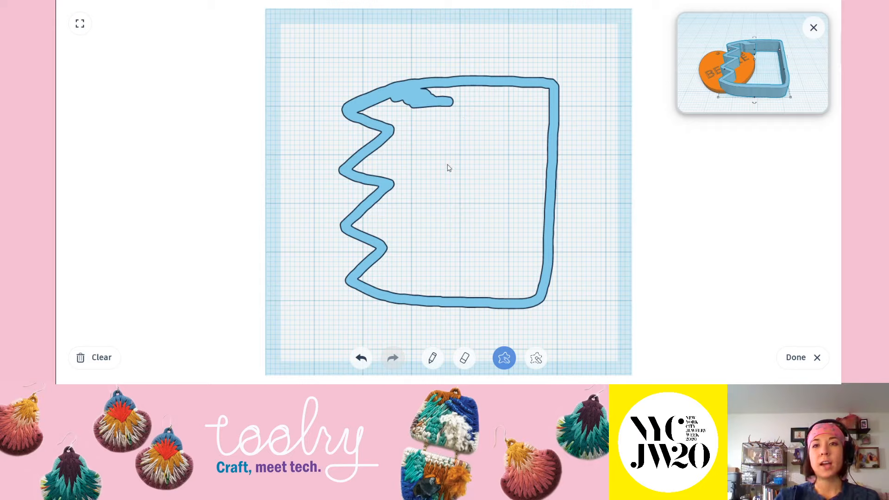
mouse_move(446, 164)
left_mouse_down()
mouse_move(421, 106)
mouse_move(448, 104)
mouse_move(478, 125)
mouse_move(491, 168)
mouse_move(475, 204)
mouse_move(439, 203)
left_mouse_up()
left_click_drag(413, 156, 419, 106)
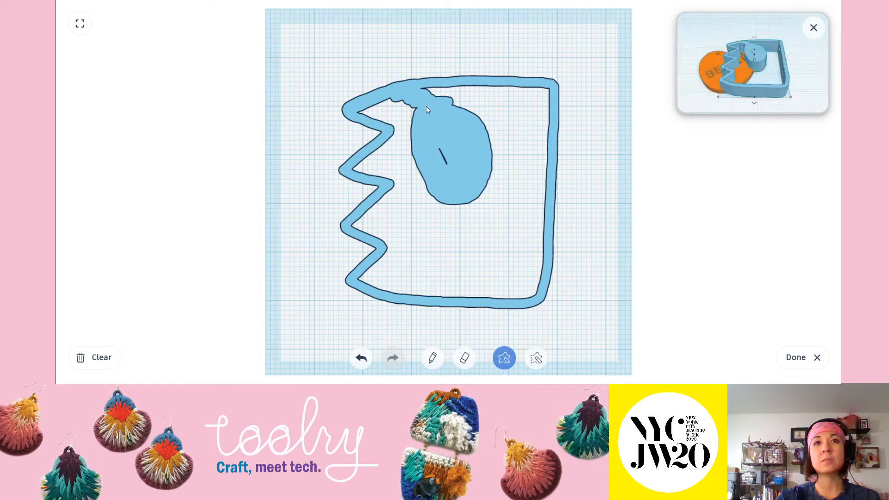
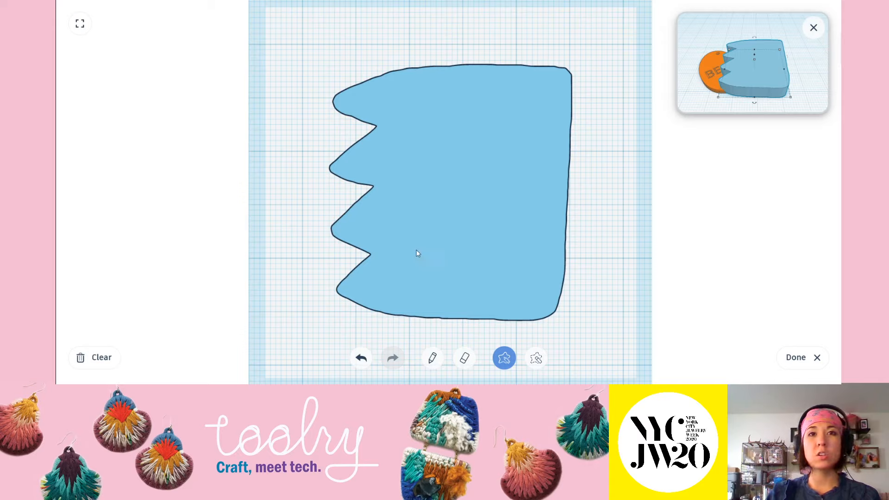
Step: Cut a tiny spot out of the filled scribble with the shape-erasing tool and fill it back in
left_click(535, 363)
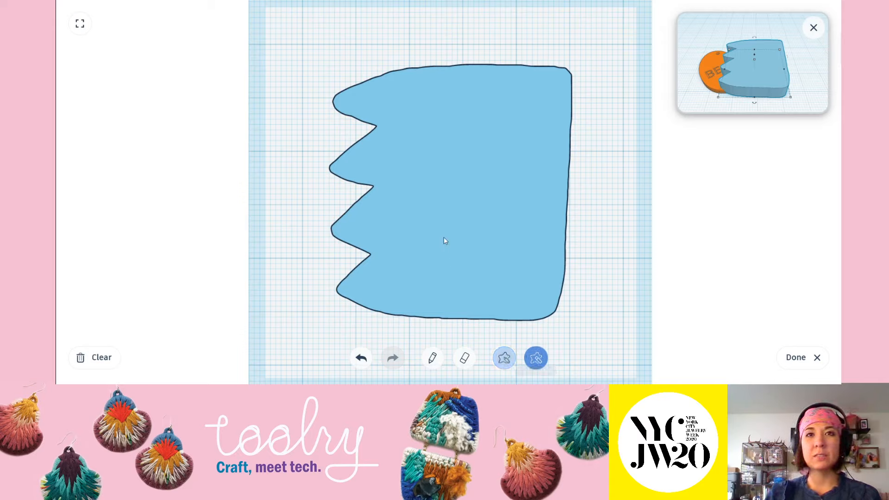
left_click(453, 206)
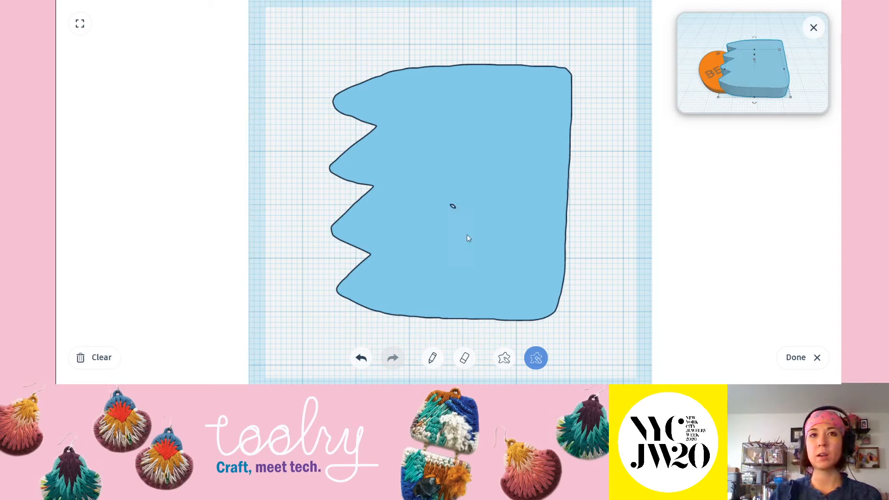
left_click(504, 358)
left_click_drag(433, 180, 470, 223)
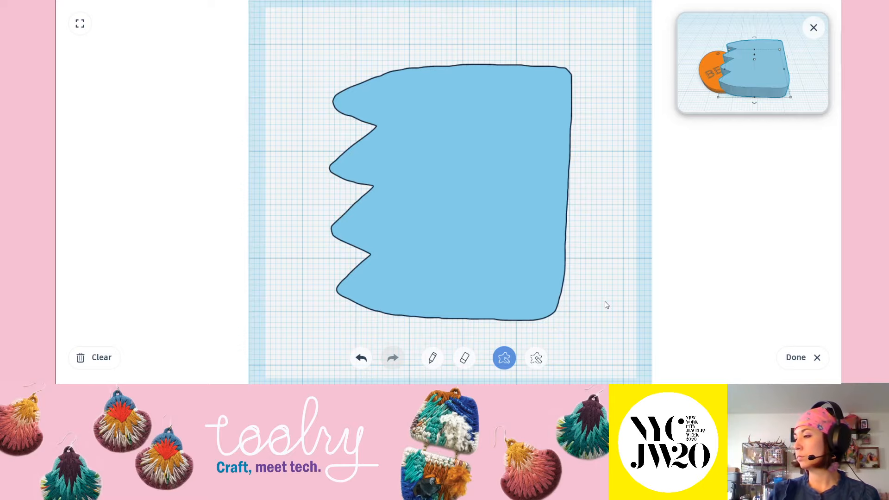
Step: Finish editing the filled zigzag scribble and turn it into a hole
left_click(797, 358)
left_click(406, 102)
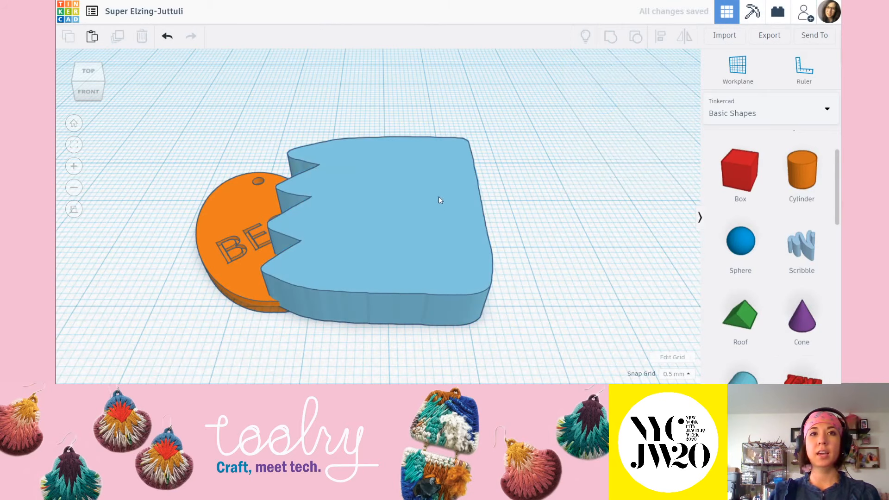
left_click(444, 182)
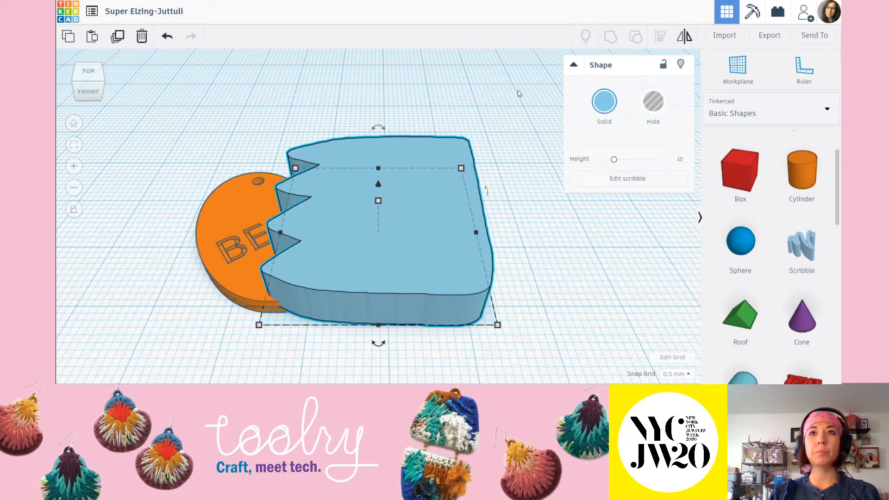
left_click(654, 103)
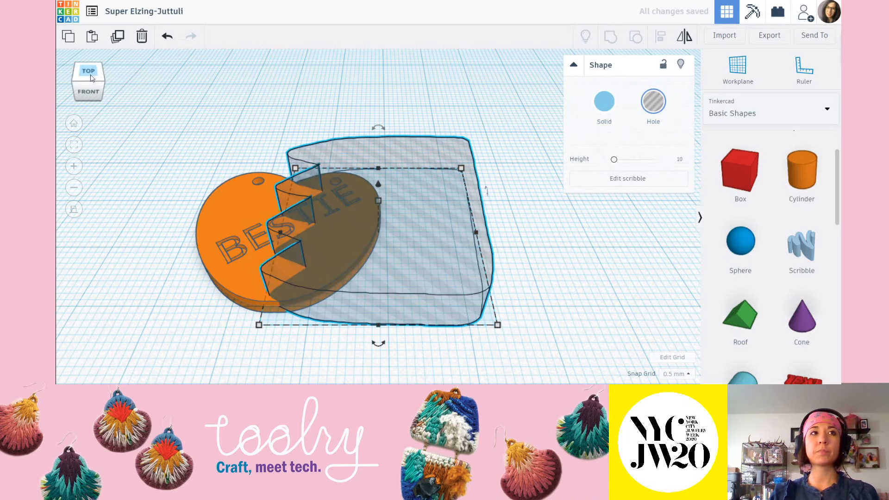
Step: View the shapes from the front and raise the BESTIE heart 1.5 mm so the cutting hole extends below it
left_click(527, 305)
right_click_drag(527, 304, 525, 240)
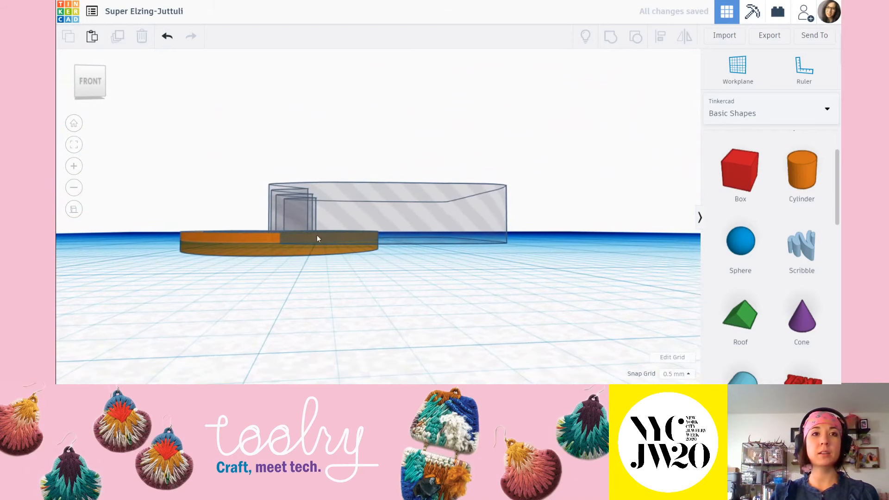
left_click(232, 237)
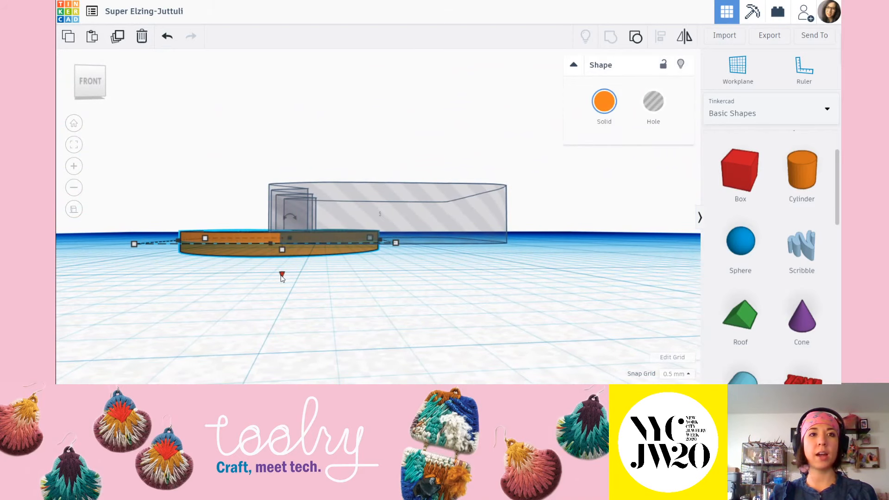
left_click_drag(282, 275, 280, 252)
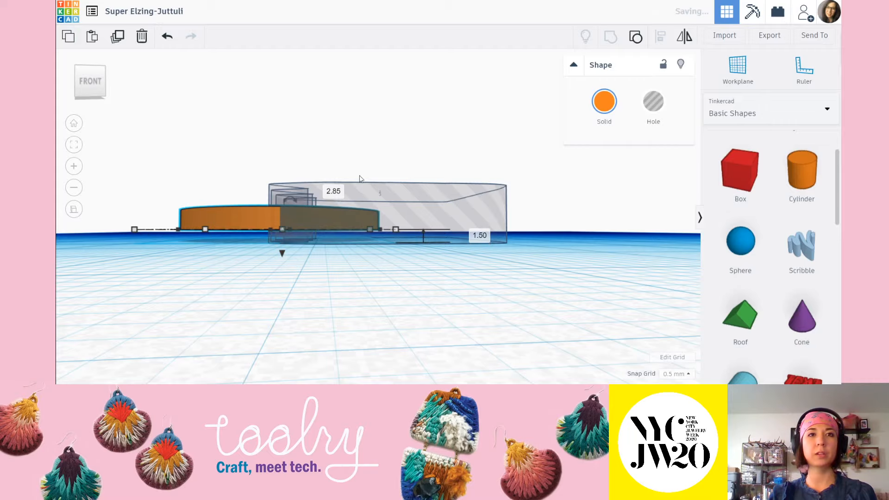
left_click(411, 170)
right_click_drag(411, 171, 323, 185)
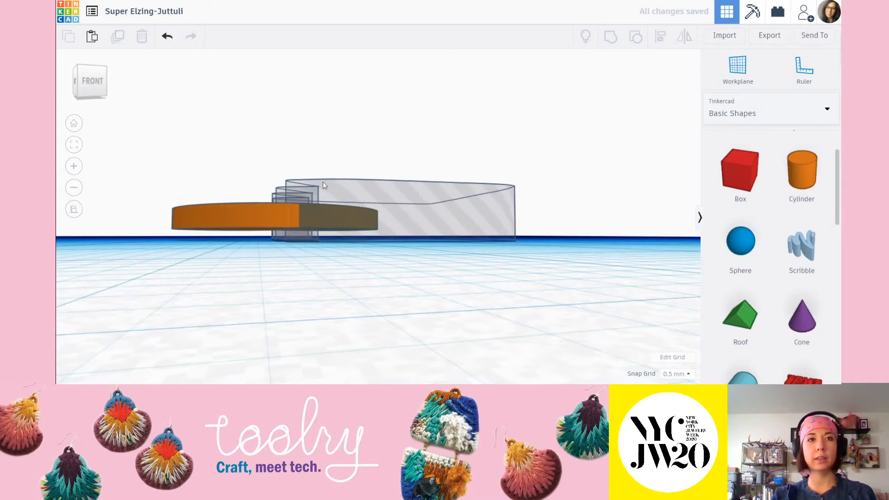
right_click_drag(320, 235, 200, 101)
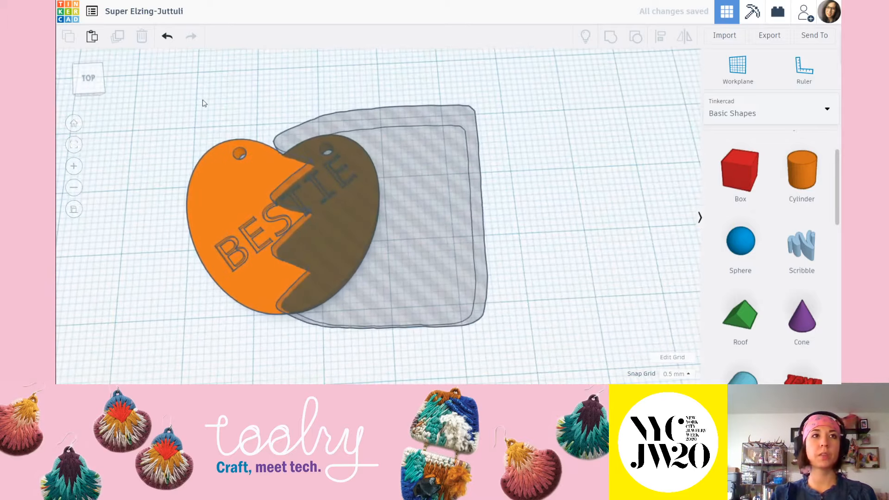
Step: Show the model from the top and duplicate the BESTIE heart in place
left_click(85, 83)
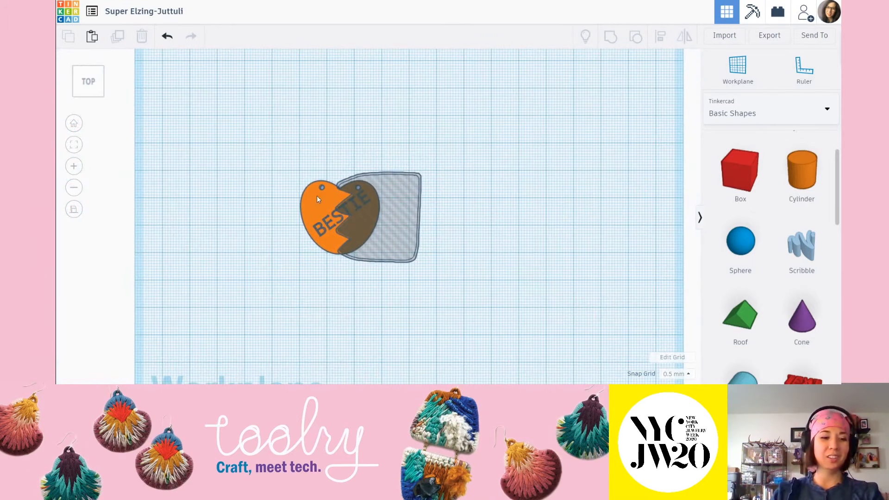
scroll(354, 219, "up", 3)
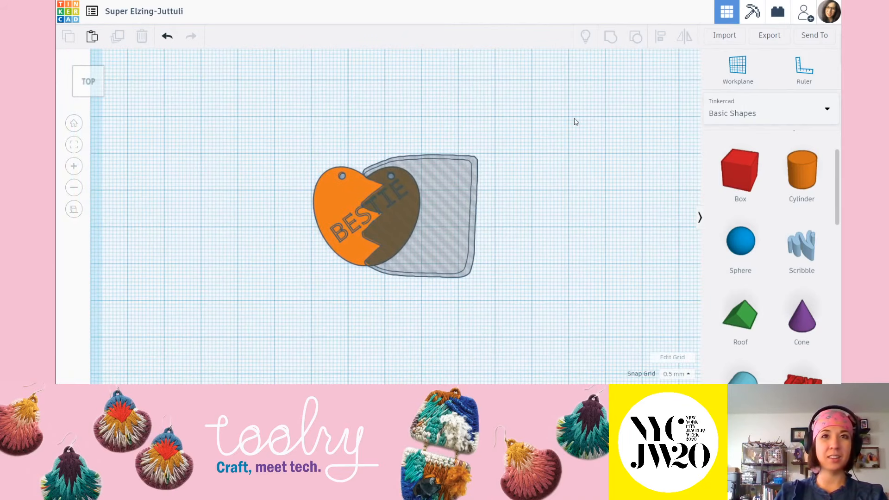
left_click(350, 195)
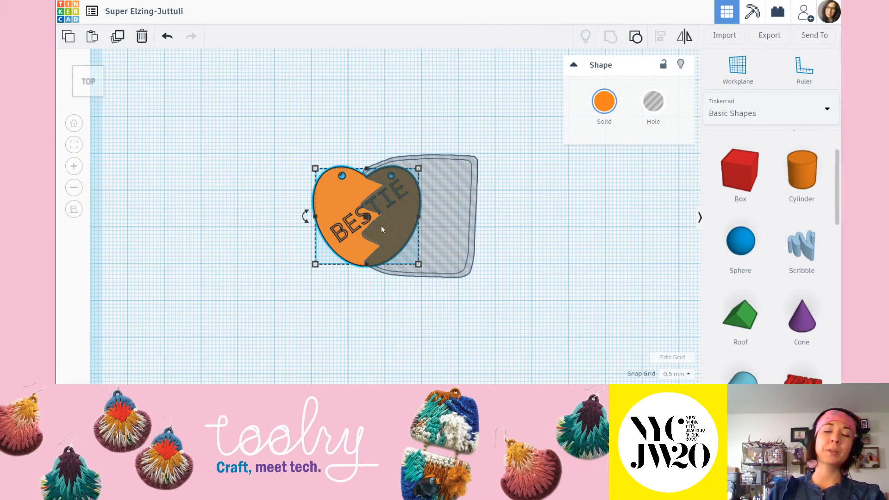
left_click(403, 122)
left_click(329, 211)
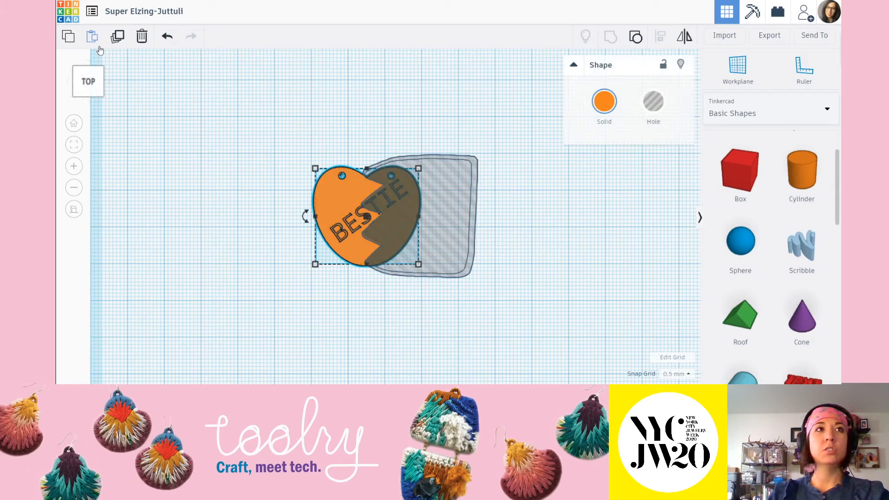
left_click(326, 103)
scroll(353, 203, "down", 2)
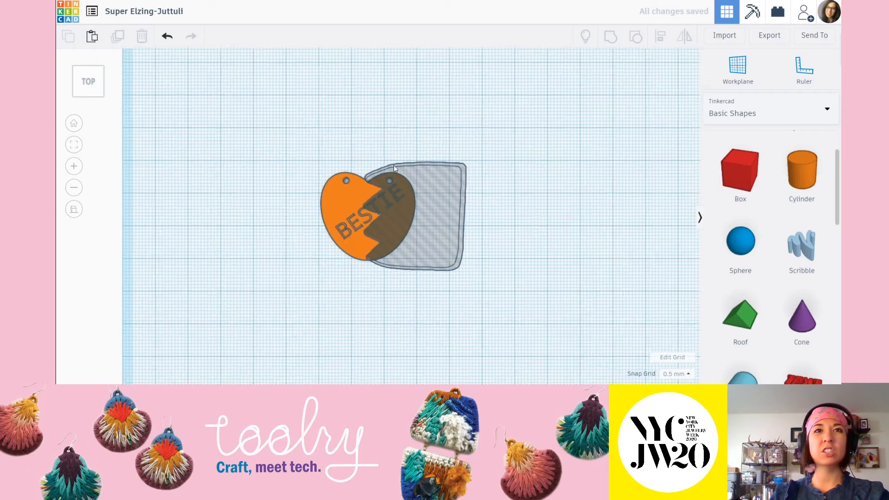
Step: Move one copy of the BESTIE heart well above the other, clear of the zigzag hole shape
left_click_drag(354, 210, 336, 73)
middle_click_drag(471, 109, 467, 203)
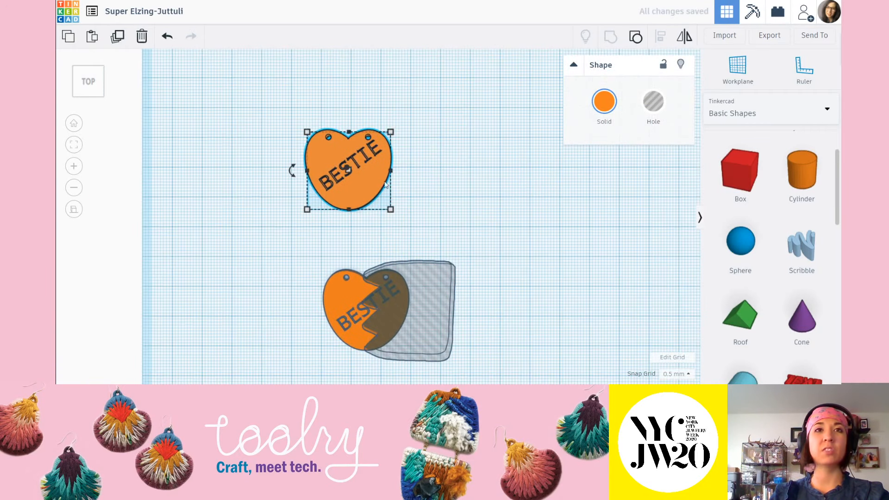
left_click_drag(362, 167, 398, 132)
left_click(513, 194)
middle_click_drag(502, 284, 536, 190)
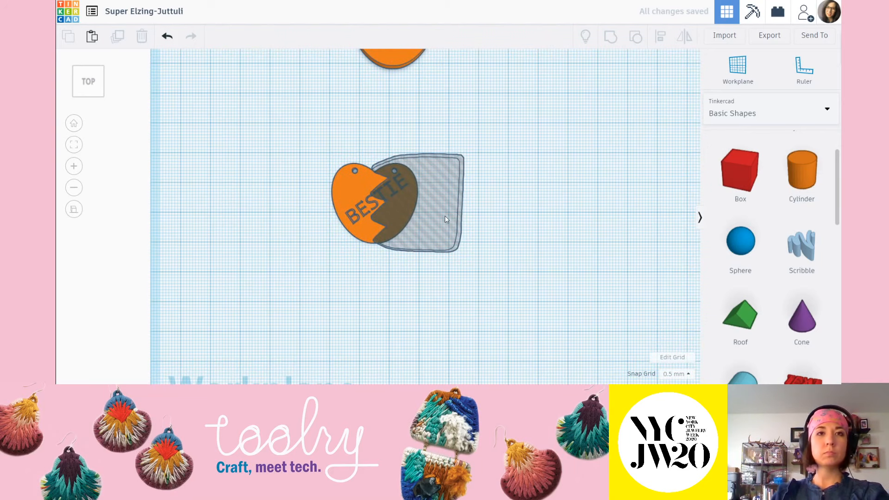
scroll(397, 191, "up", 5)
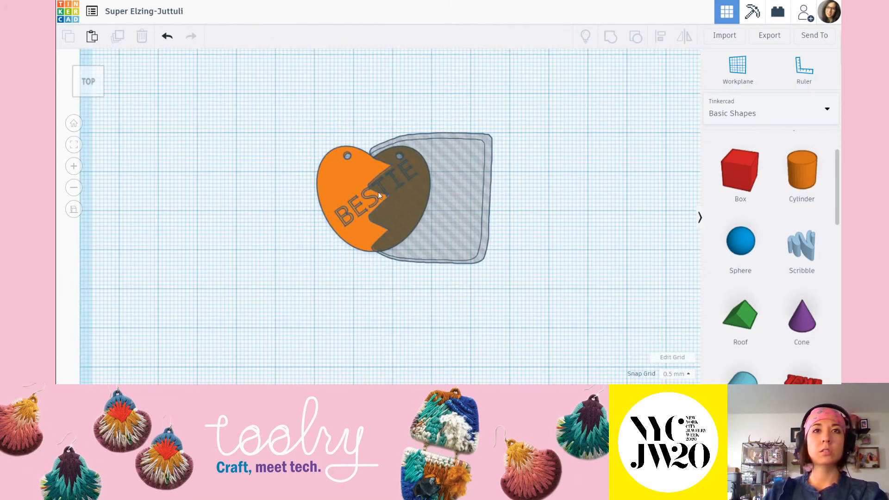
scroll(492, 98, "down", 4)
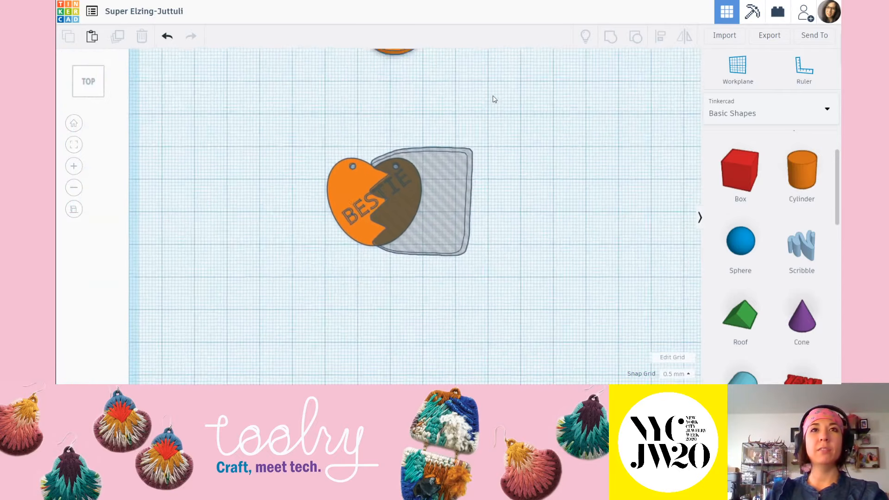
Step: Group the lower BESTIE heart with the zigzag hole shape to cut away its right side
scroll(408, 190, "up", 3)
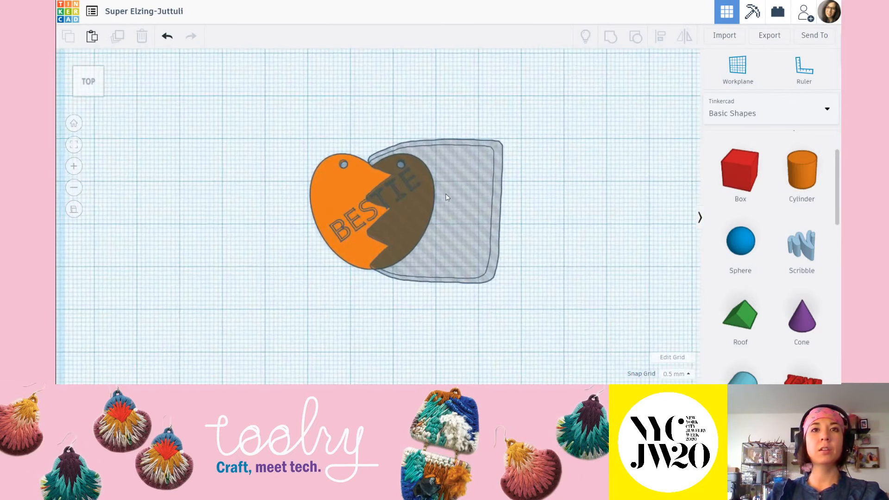
left_click(515, 173)
left_click(333, 191, "shift")
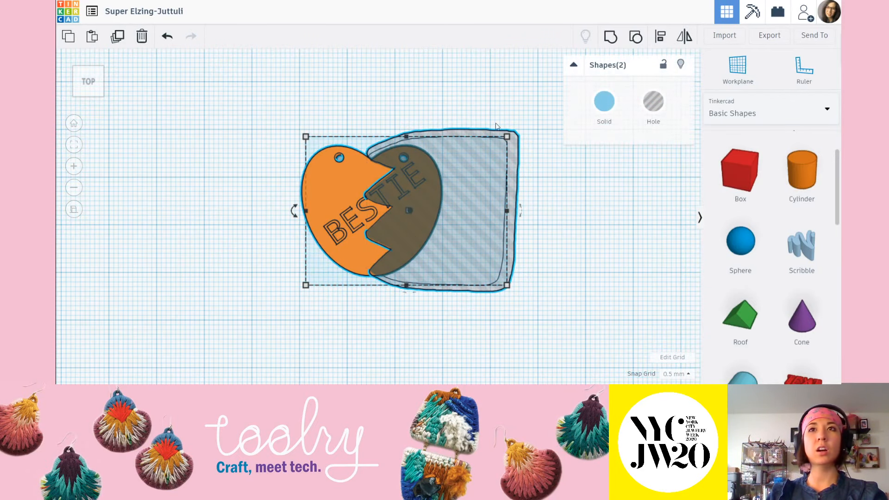
left_click(611, 36)
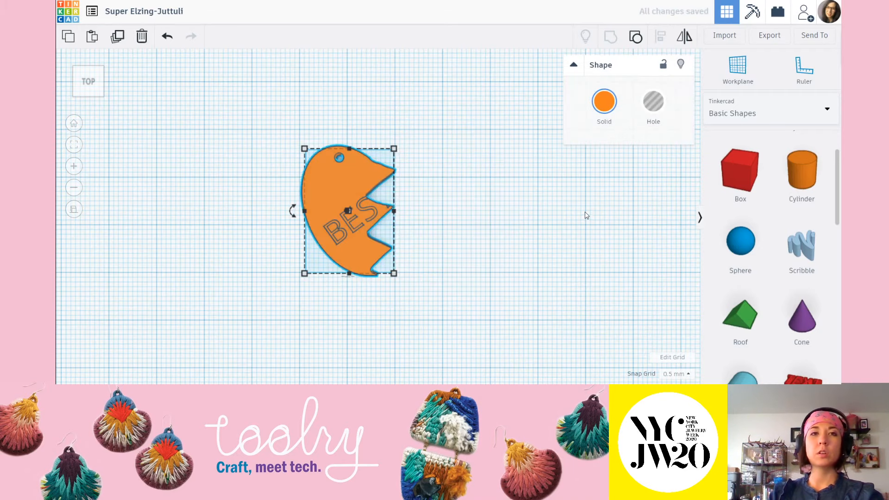
left_click(585, 213)
Step: Inspect the jagged edge of the cut heart half up close and undo the grouping
scroll(514, 251, "down", 2)
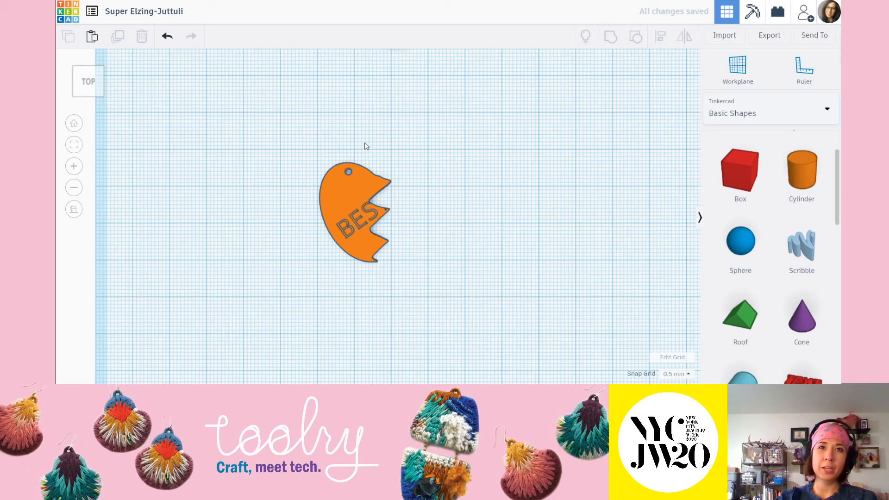
scroll(366, 146, "up", 3)
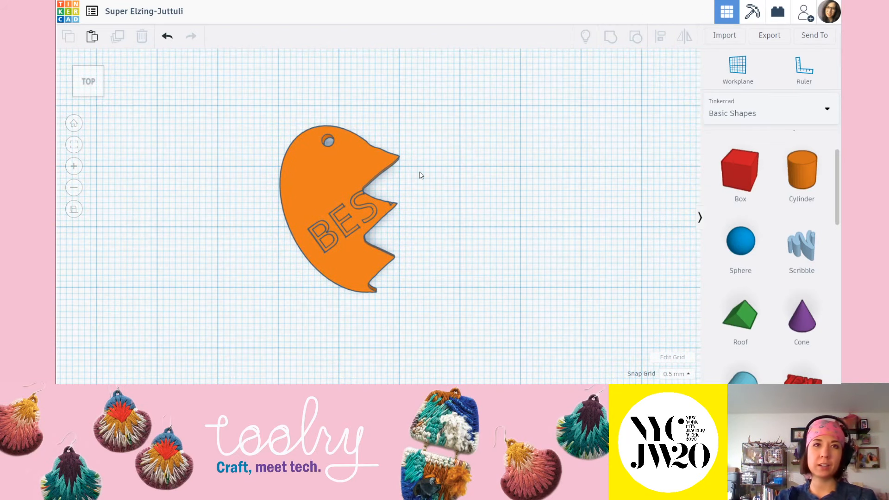
mouse_move(389, 272)
right_mouse_down()
mouse_move(403, 279)
mouse_move(395, 273)
mouse_move(380, 285)
right_mouse_up()
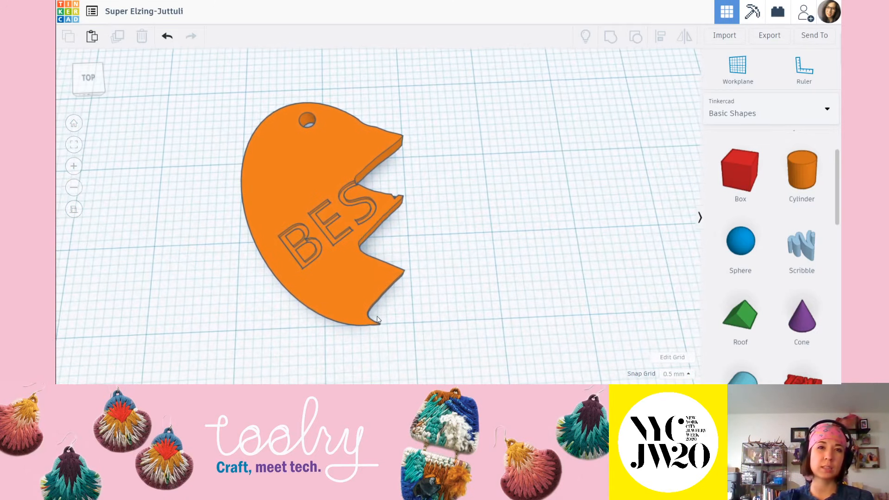
right_click_drag(371, 328, 433, 230)
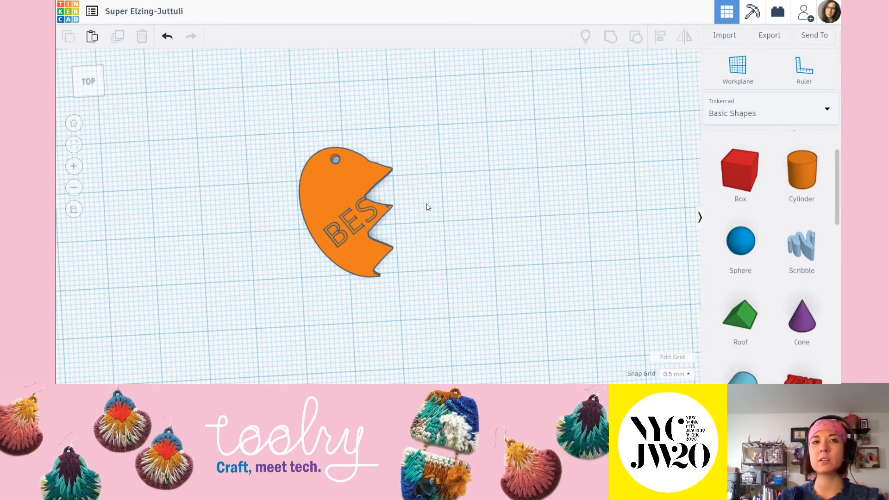
scroll(442, 241, "down", 2)
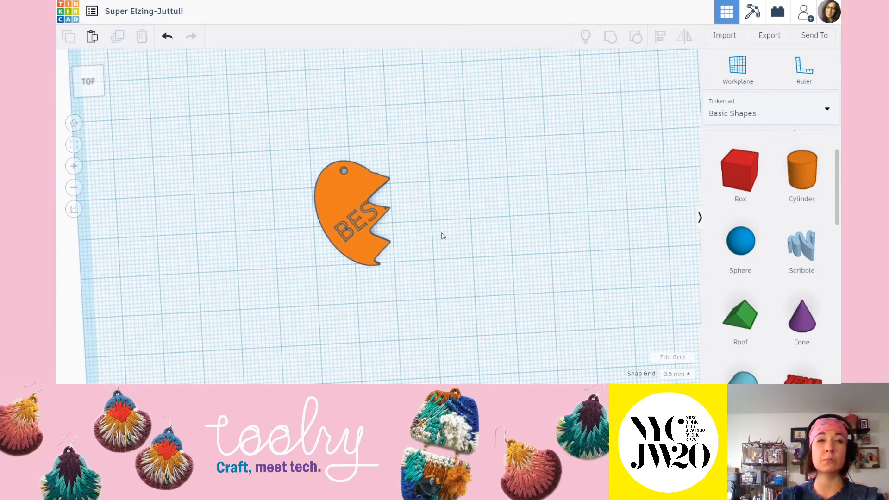
key("ctrl+z")
key("ctrl+z")
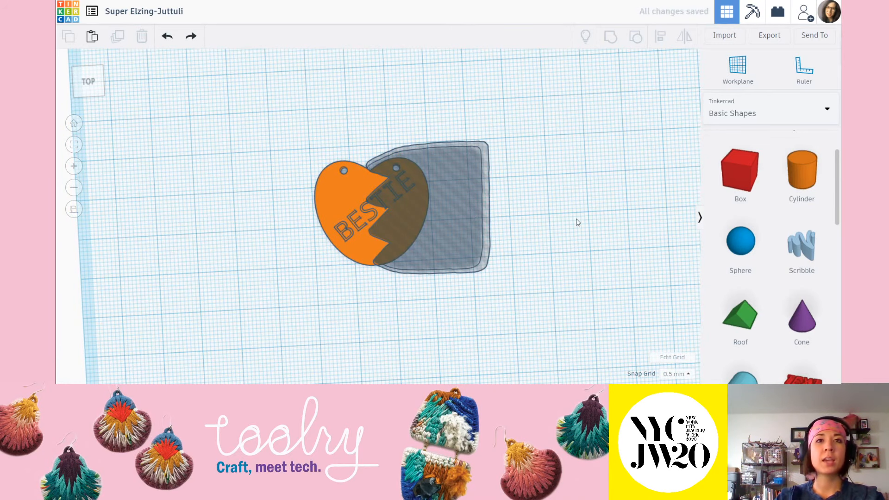
Step: Try grouping the lower heart with the zigzag hole again and undo the grouping
left_click(463, 210)
left_click(346, 193, "shift")
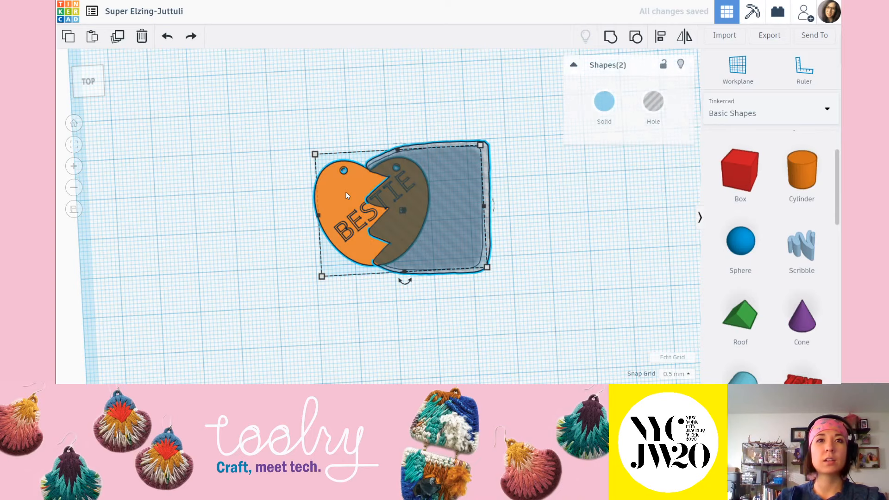
left_click(609, 37)
left_click(571, 251)
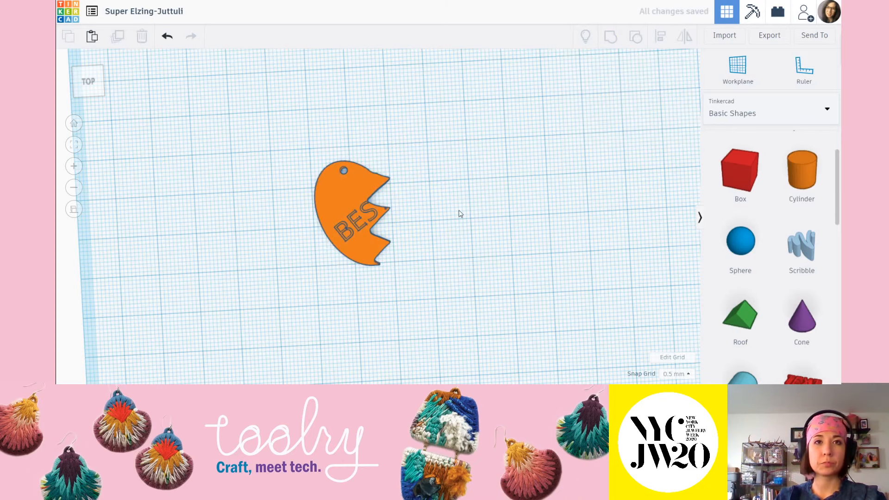
scroll(458, 209, "down", 3)
right_click_drag(470, 232, 395, 175)
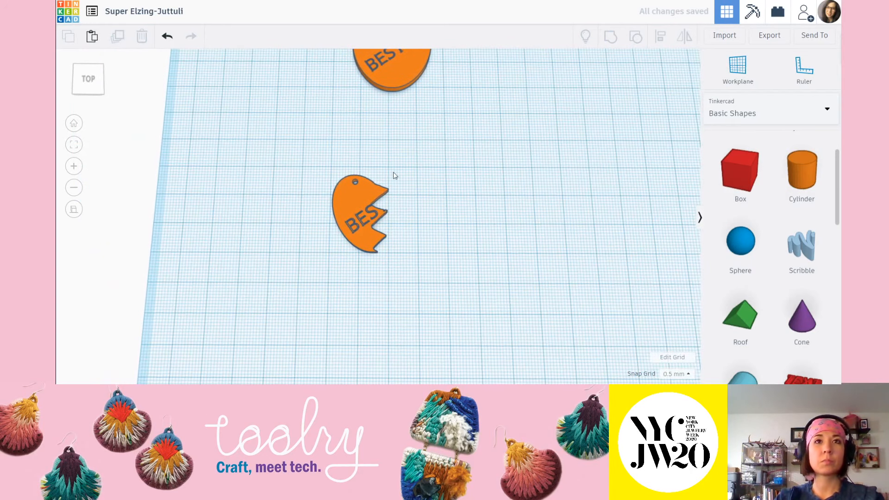
key("ctrl+z")
Step: Delete the spare uncut BESTIE heart above the heart with the zigzag hole
mouse_move(431, 229)
right_mouse_down()
mouse_move(453, 245)
mouse_move(442, 216)
right_mouse_up()
left_click(442, 217)
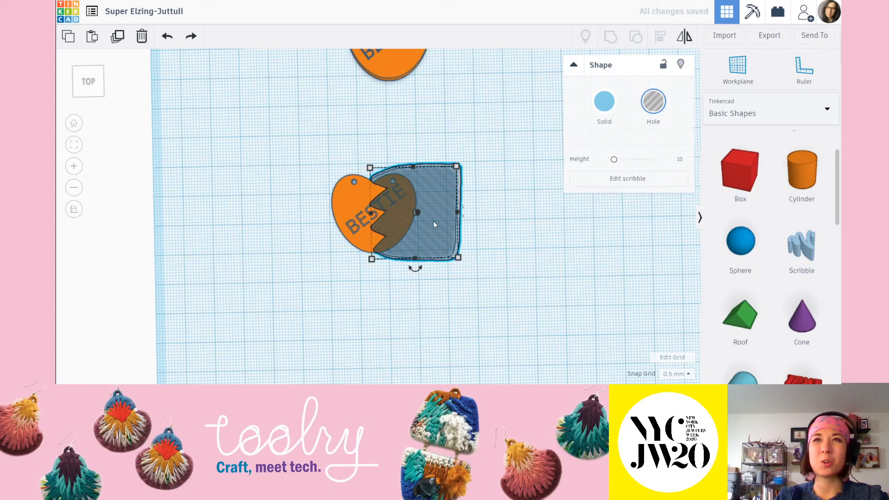
left_click(480, 147)
scroll(446, 115, "down", 3)
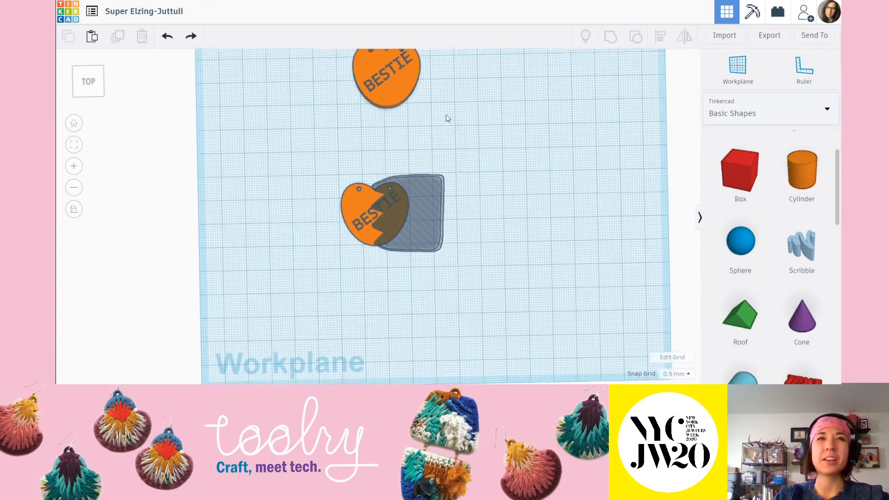
left_click(387, 87)
key("Delete")
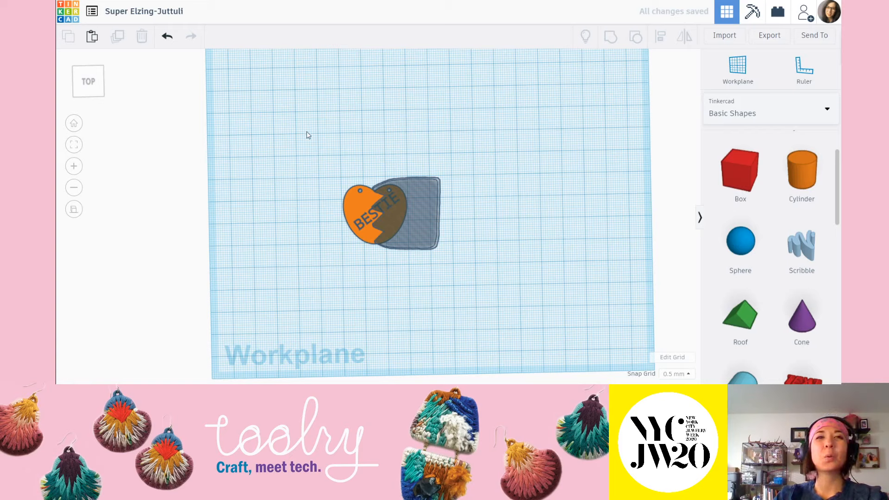
Step: Duplicate the BESTIE heart together with the zigzag hole in place and hide the copied pair
left_click_drag(307, 135, 502, 314)
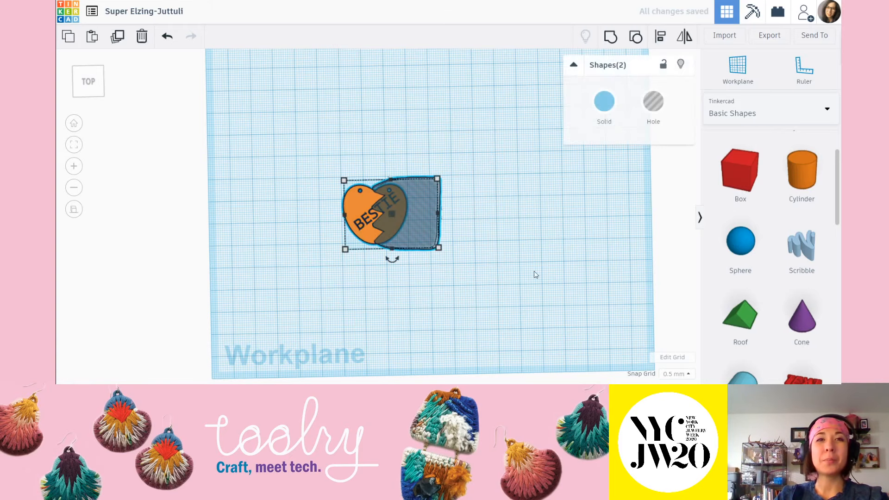
left_click(499, 205)
left_click(432, 203)
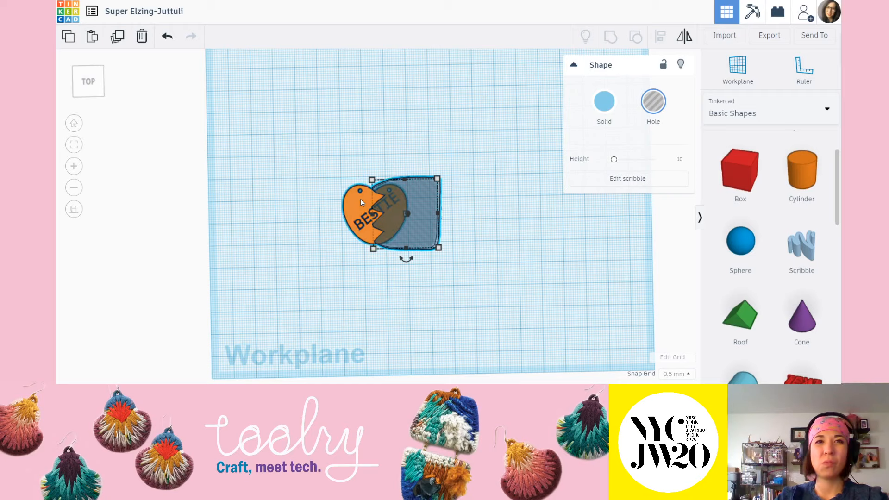
left_click(361, 203, "shift")
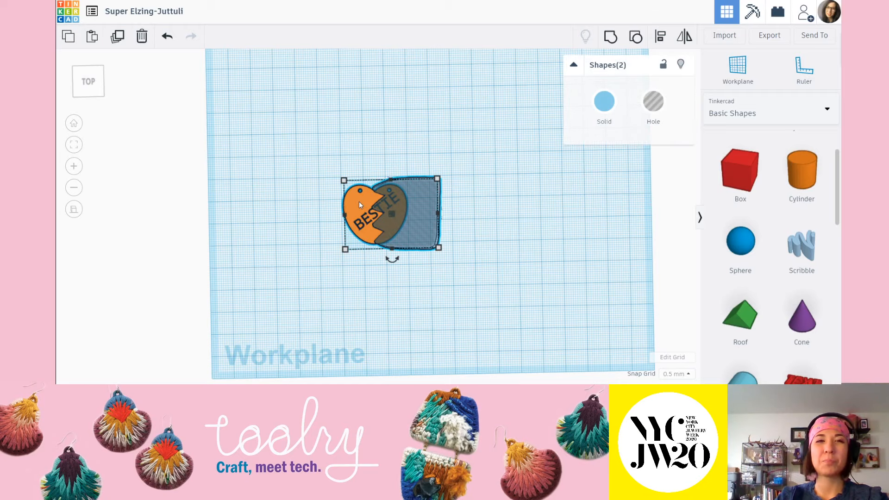
left_click(118, 40)
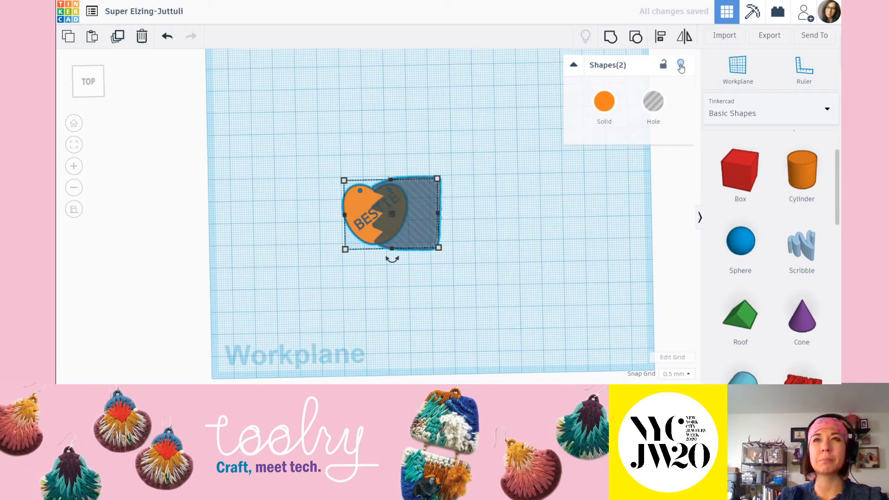
left_click(682, 65)
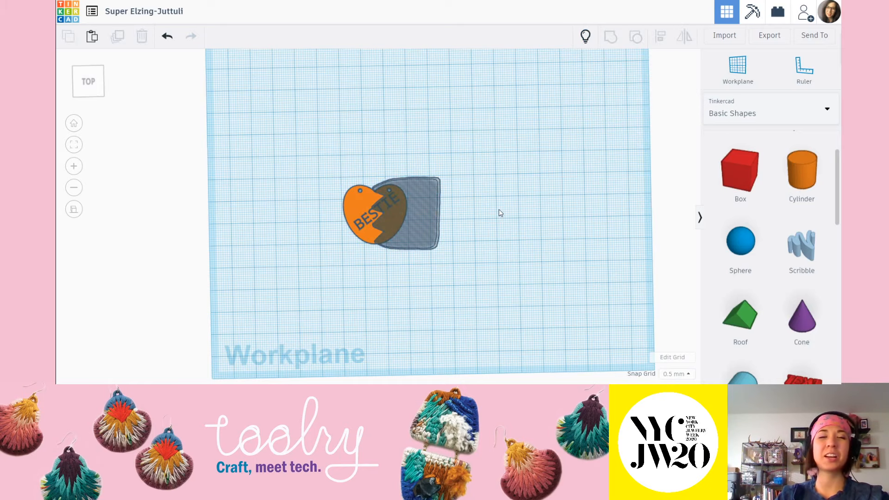
Step: Group the visible BESTIE heart and zigzag hole to cut out the BES half
scroll(343, 194, "up", 2)
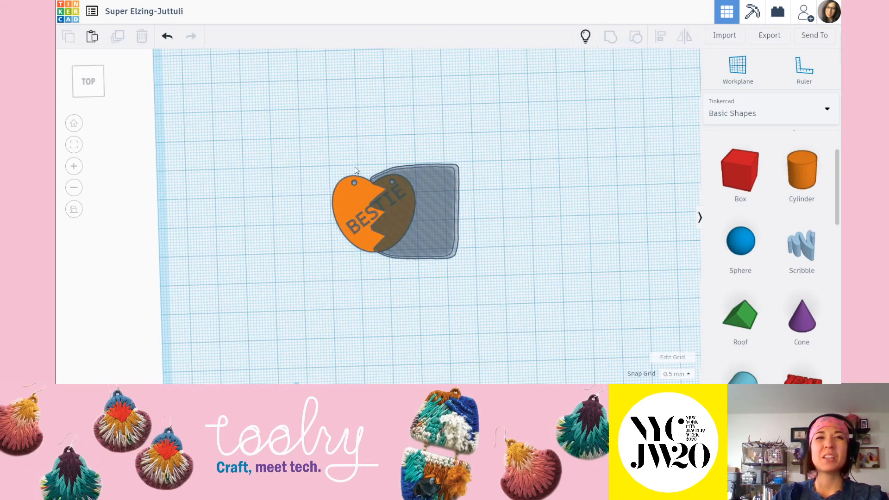
left_click_drag(271, 119, 542, 328)
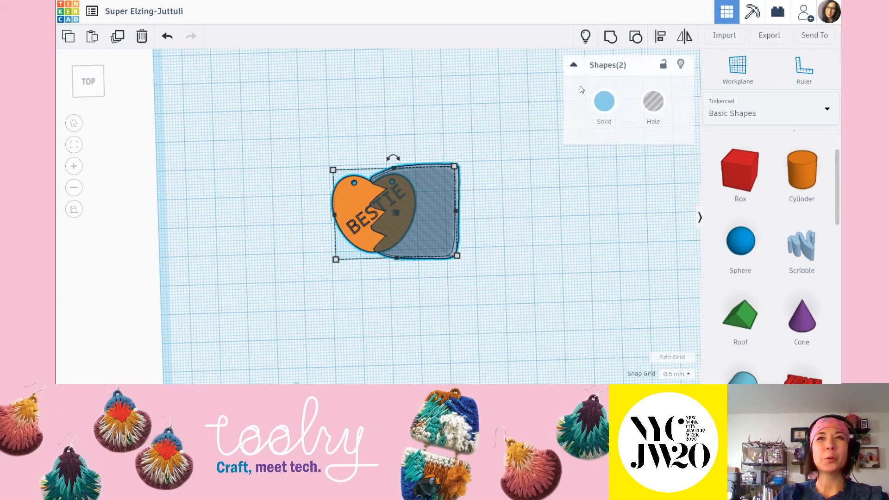
left_click(611, 36)
left_click(539, 201)
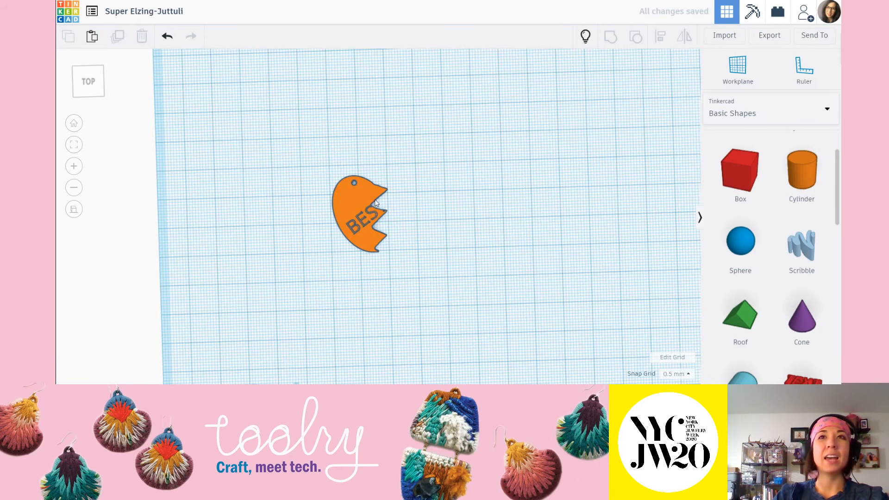
Step: Show all hidden shapes and hide the BESTIE charm with the hanging loop again
left_click(585, 38)
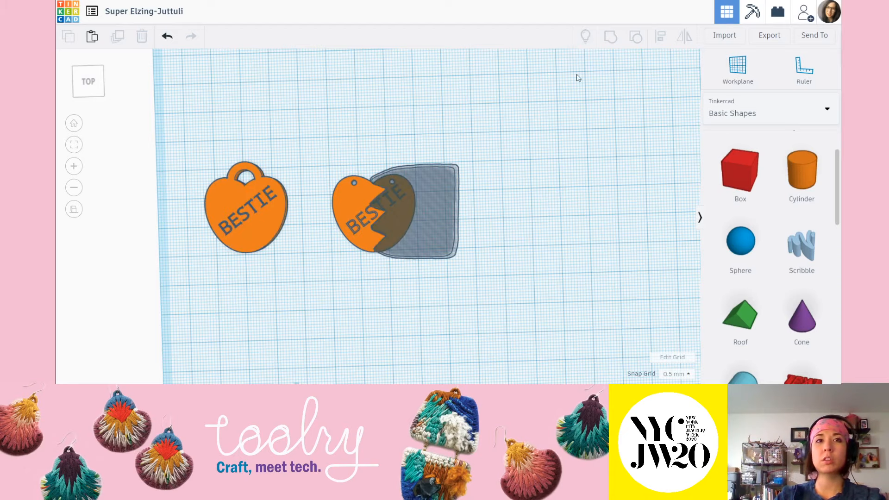
left_click(280, 198)
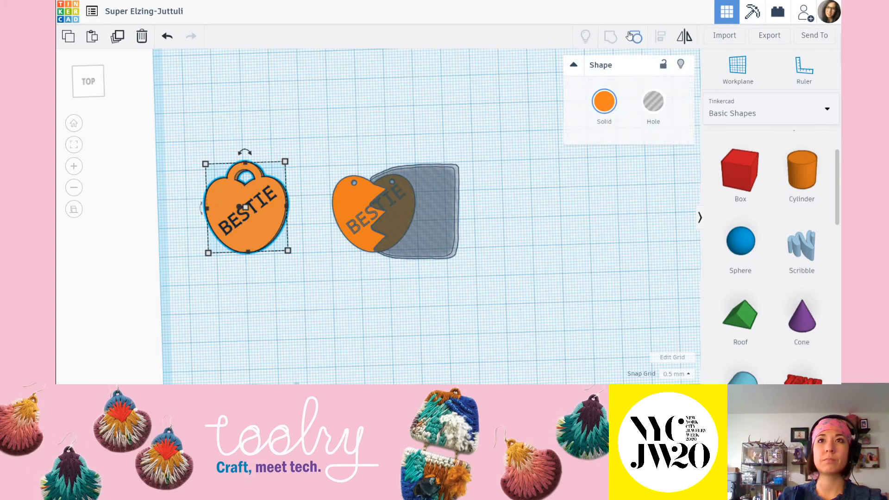
left_click(680, 65)
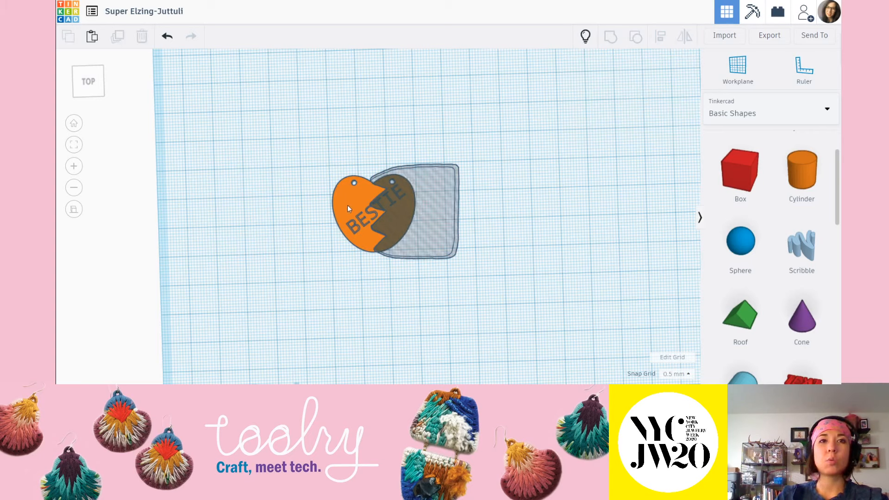
Step: Try moving the full BESTIE heart copy off the cut half and undo the move
left_click_drag(347, 205, 227, 208)
key("ctrl+z")
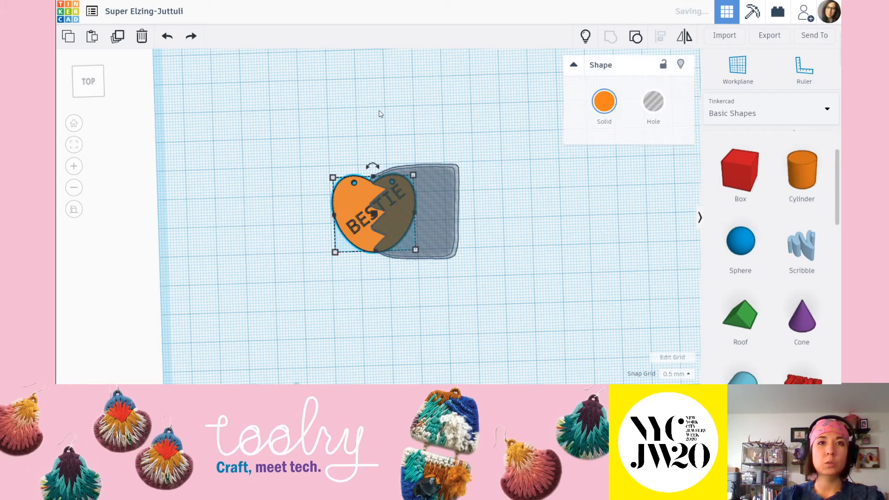
left_click(352, 191)
left_click(369, 141)
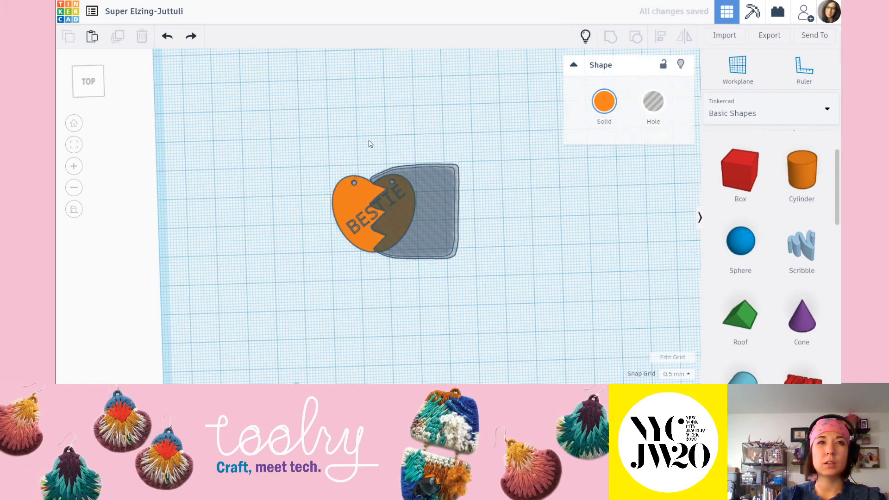
Step: Move the full BESTIE heart and zigzag hole together up and clear of the cut BES half
left_click(434, 180)
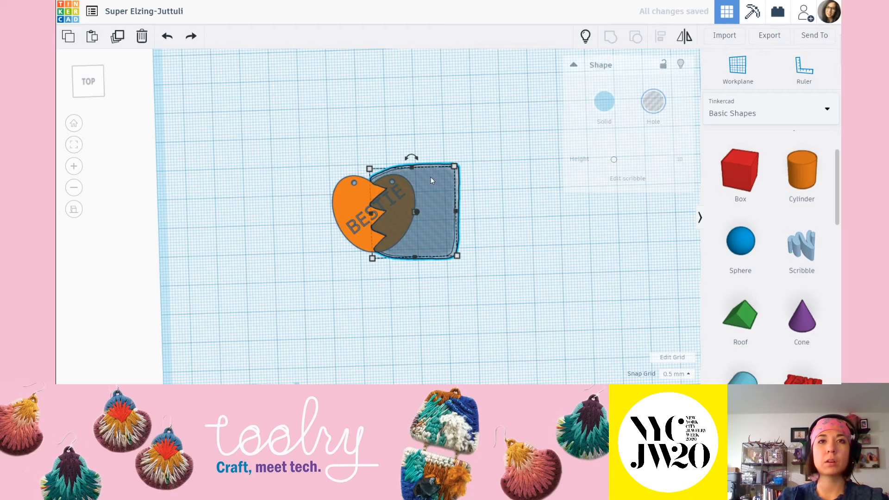
left_click(351, 201, "shift")
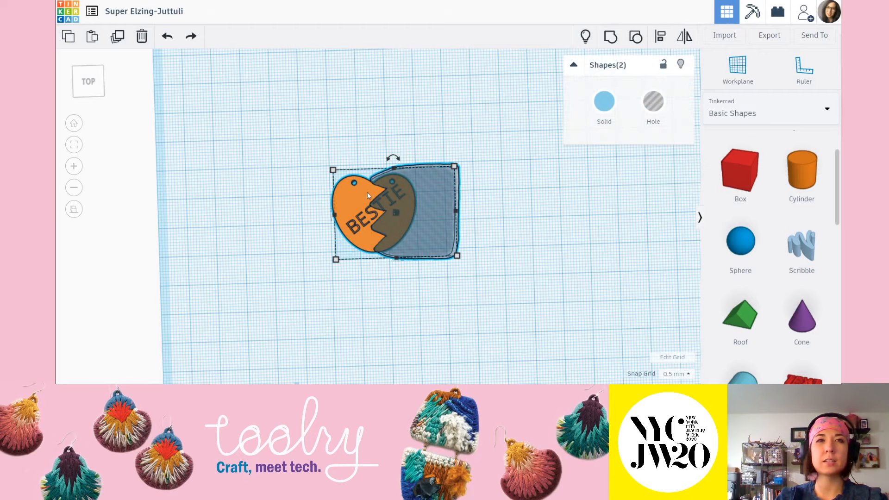
left_click_drag(368, 196, 409, 91)
left_click(468, 238)
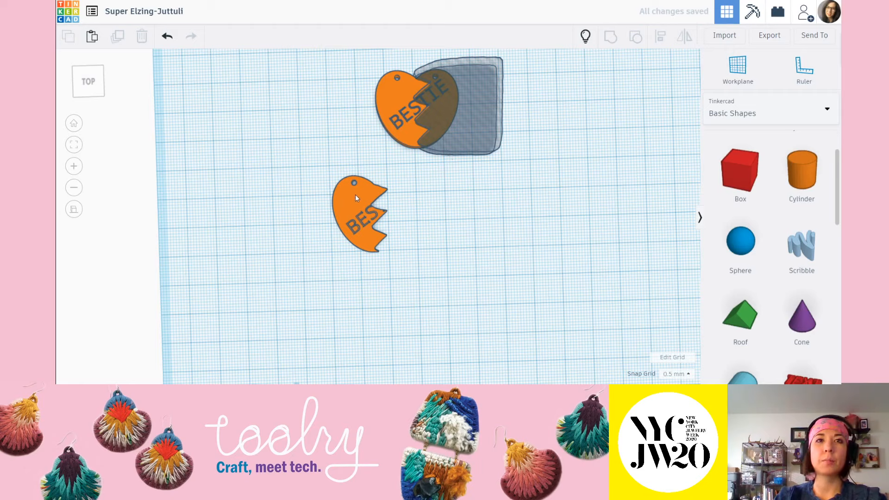
Step: Move the cut BES half to the left and undo both this move and the pair's move
left_click_drag(356, 198, 279, 211)
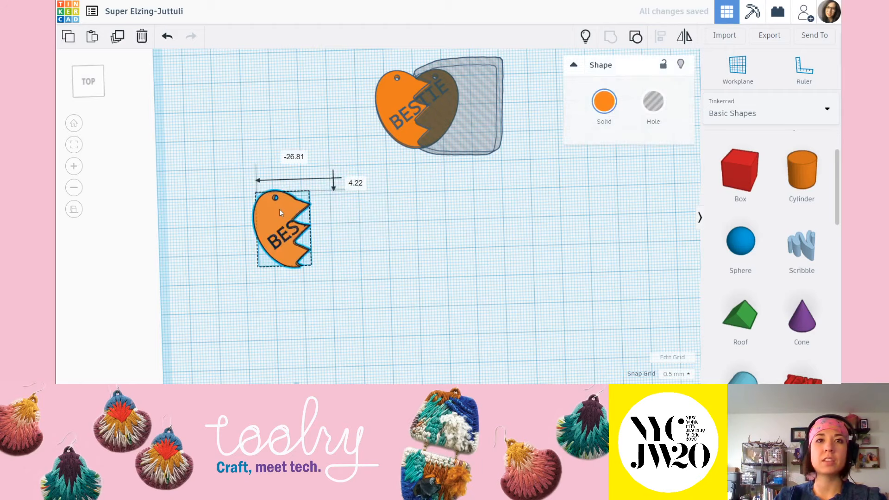
left_click(446, 280)
key("ctrl+z")
key("ctrl+z")
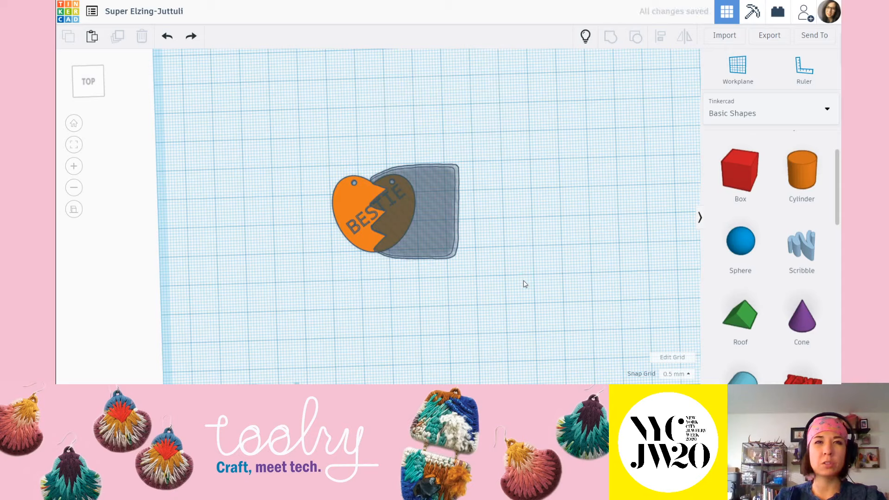
Step: Move only the full BESTIE heart up and left, away from the zigzag hole, and undo the move
left_click(360, 198)
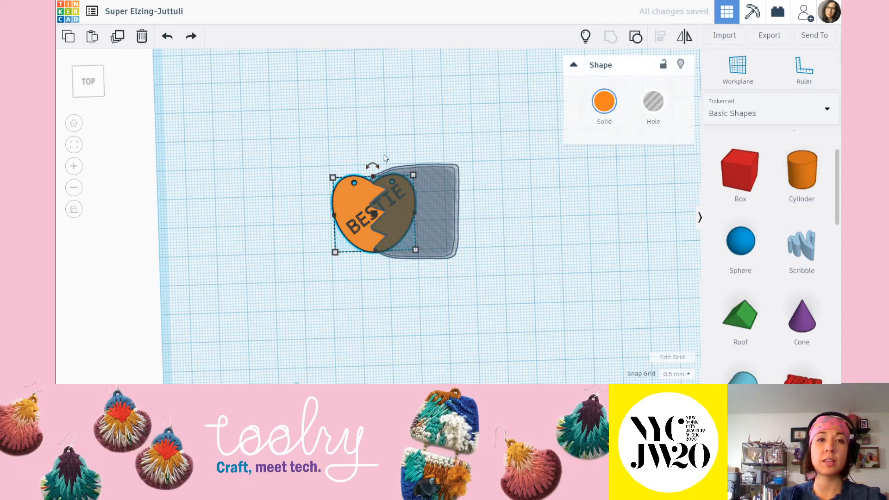
left_click(425, 126)
left_click_drag(360, 201, 244, 155)
key("ctrl+z")
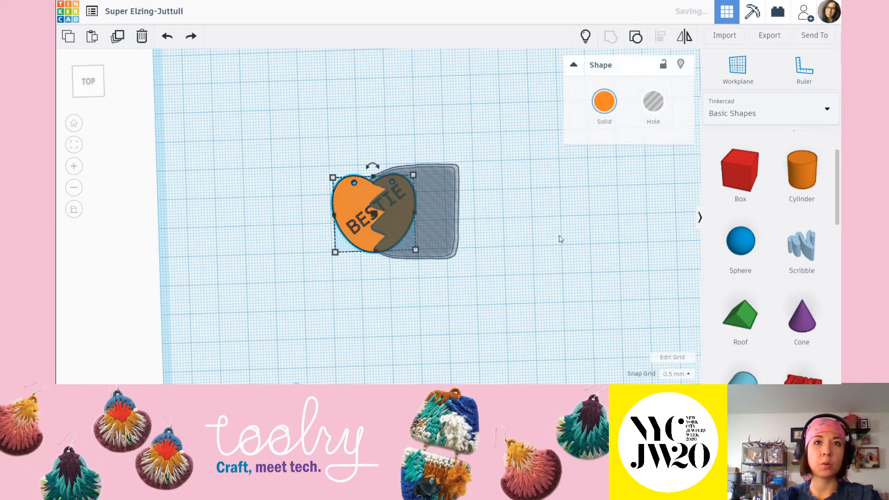
Step: Move the full BESTIE heart and the zigzag hole together up and to the right, clear of the cut BES half
left_click(560, 238)
left_click(349, 195)
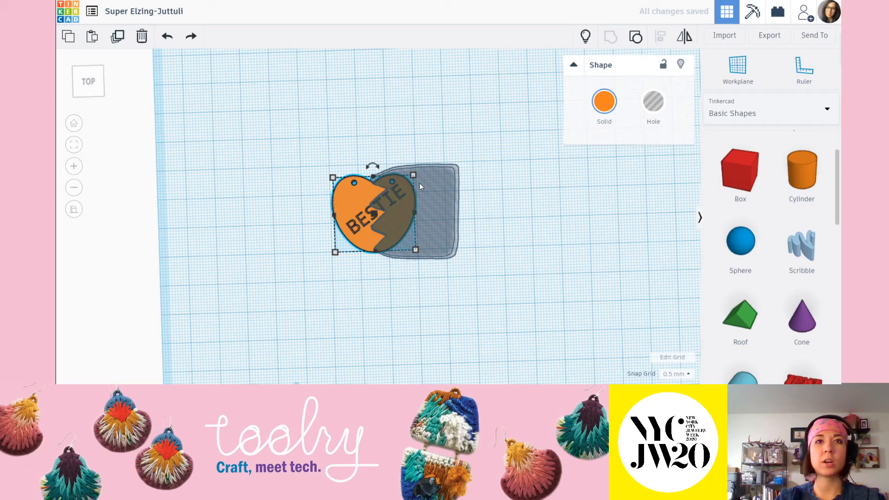
left_click(440, 195, "shift")
left_click_drag(440, 196, 503, 124)
left_click(500, 269)
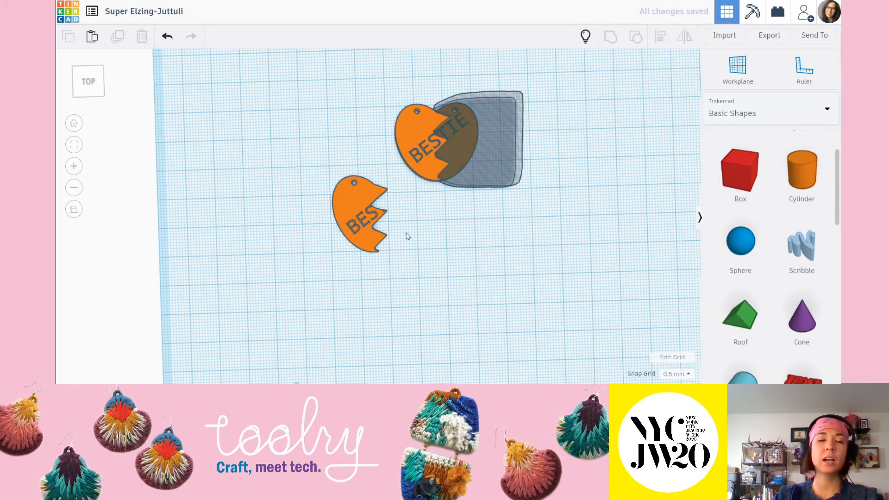
Step: Hide the cut BES half so only the full heart and the zigzag hole are shown
middle_click_drag(435, 240, 424, 252)
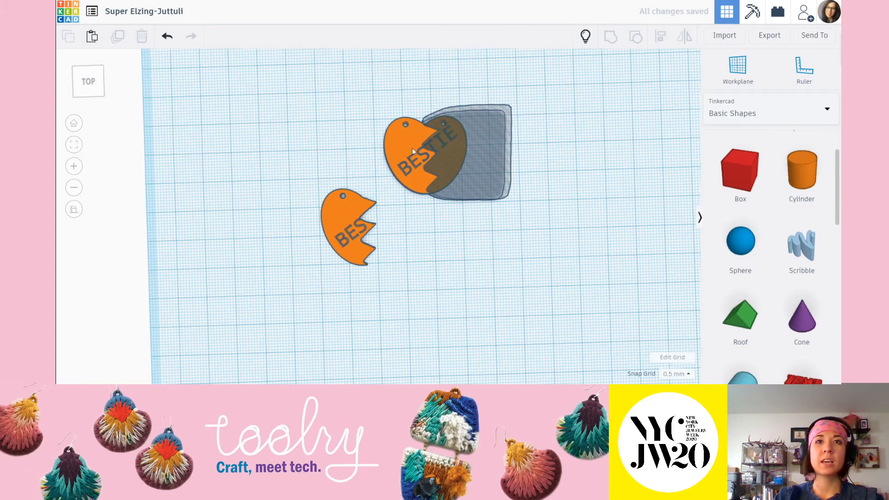
left_click(343, 219)
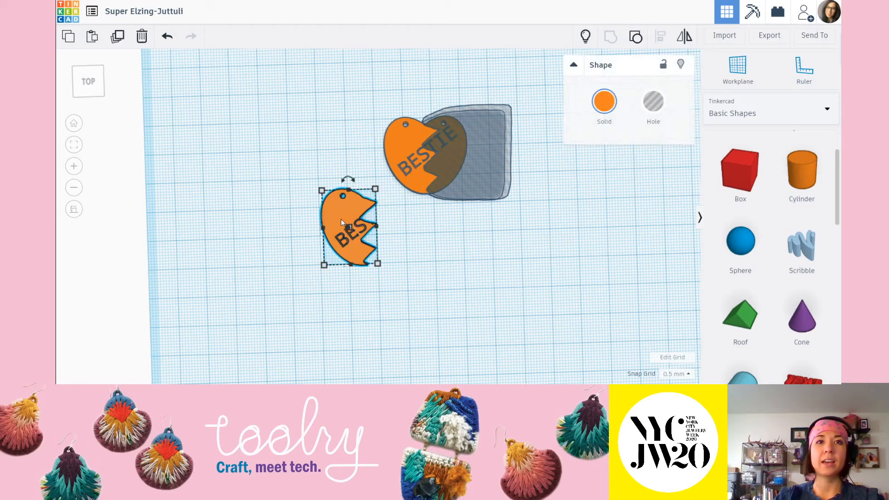
left_click(679, 64)
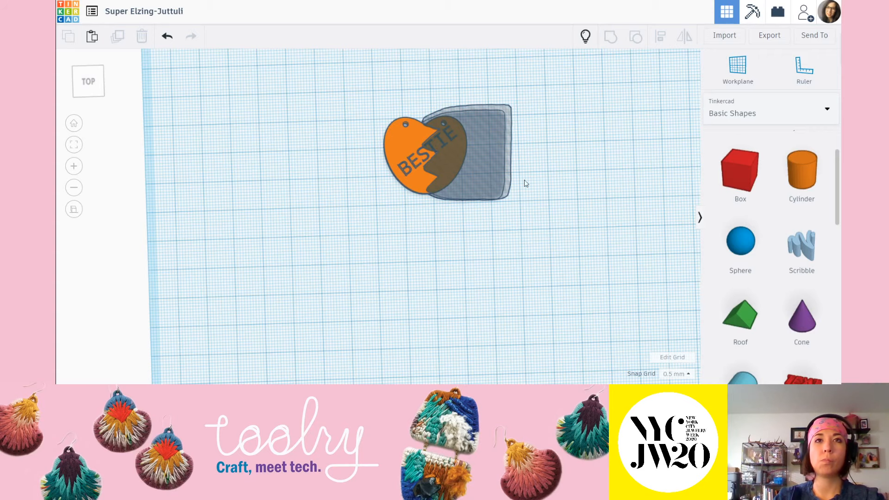
middle_click_drag(556, 173, 506, 213)
right_click_drag(476, 269, 489, 278)
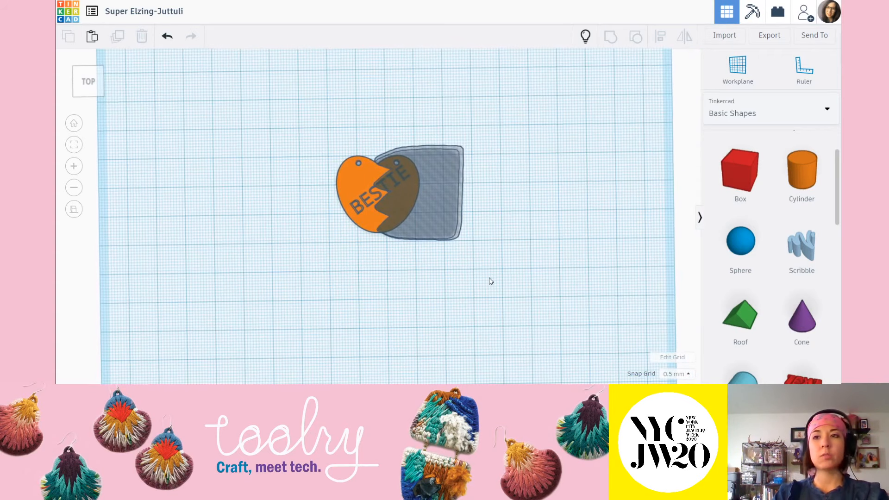
Step: Move only the zigzag hole slightly up and right across the heart and undo the move
left_click_drag(437, 196, 443, 188)
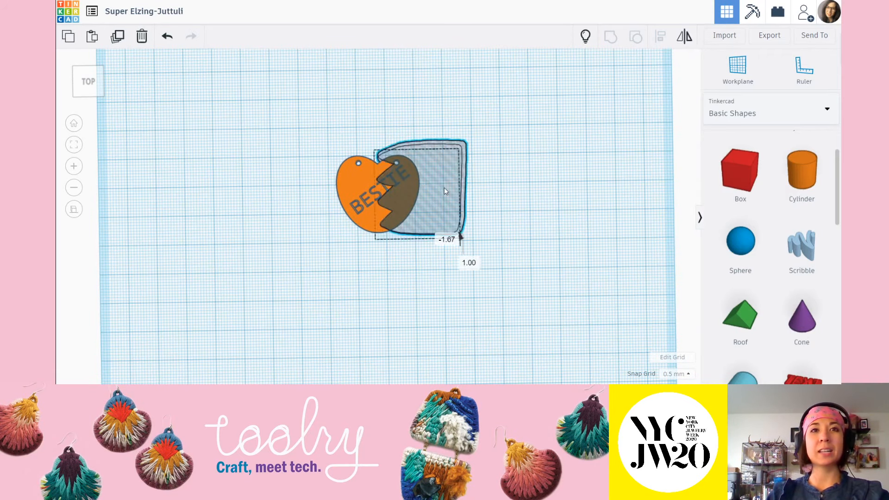
key("ctrl+z")
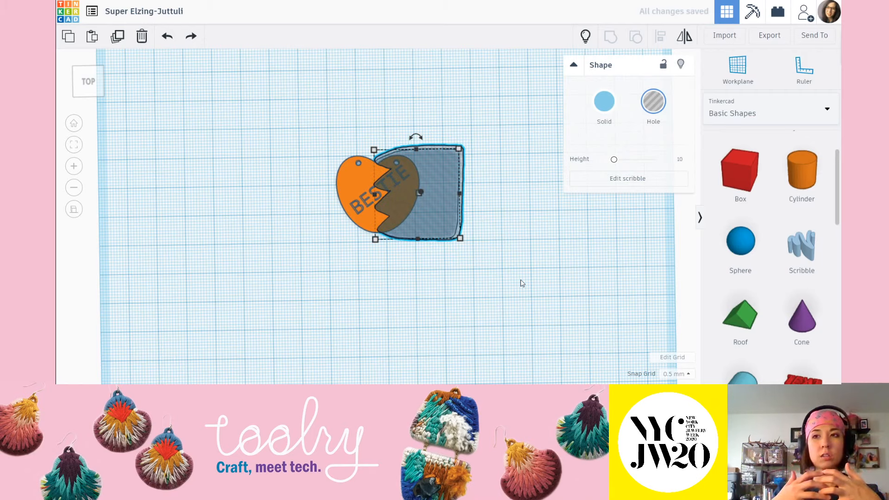
left_click(510, 238)
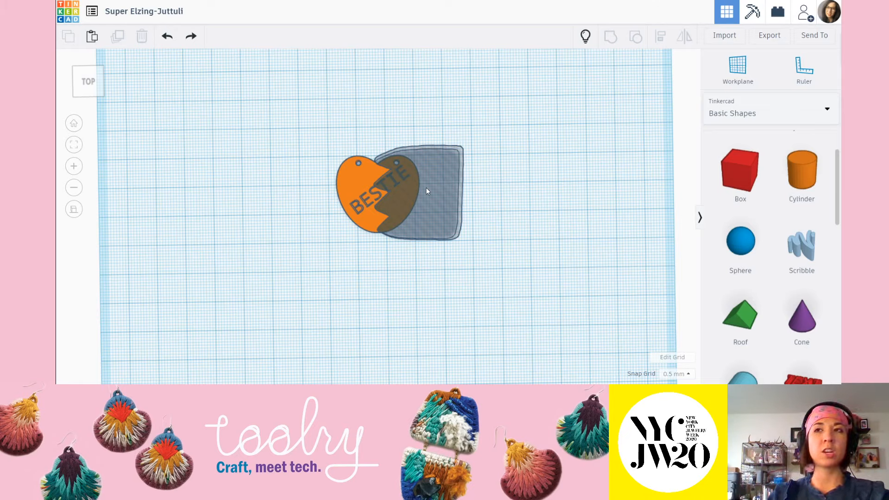
right_click_drag(518, 215, 514, 230)
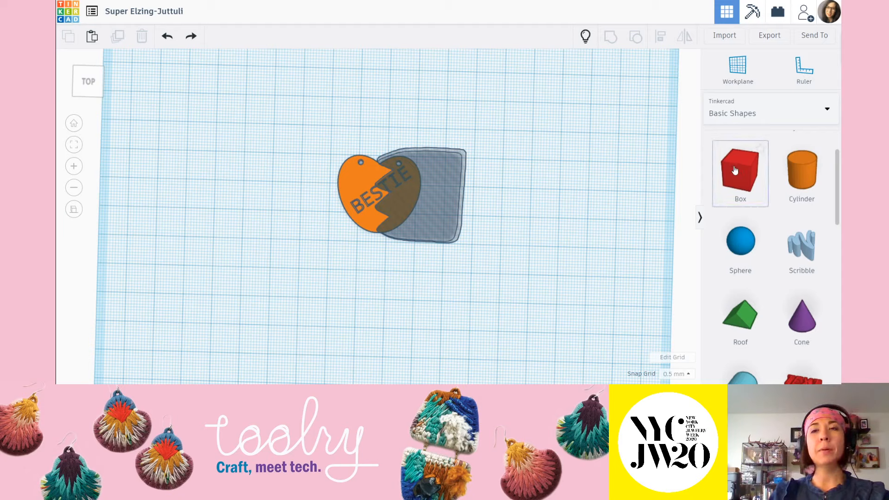
Step: Try covering the BES side of the heart with an enlarged solid box, and undo the resizing and placement
left_click_drag(694, 159, 328, 155)
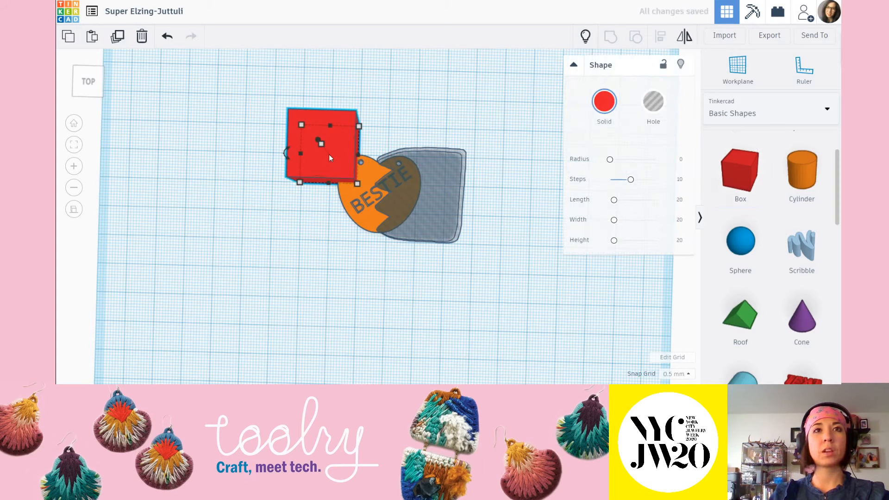
mouse_move(357, 184)
left_mouse_down()
mouse_move(380, 262)
mouse_move(399, 276)
left_mouse_up()
left_click(448, 163)
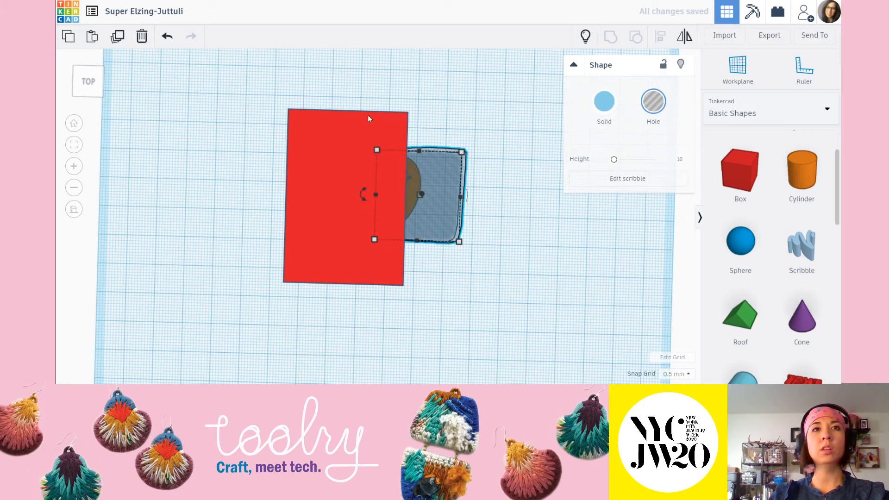
left_click(346, 130)
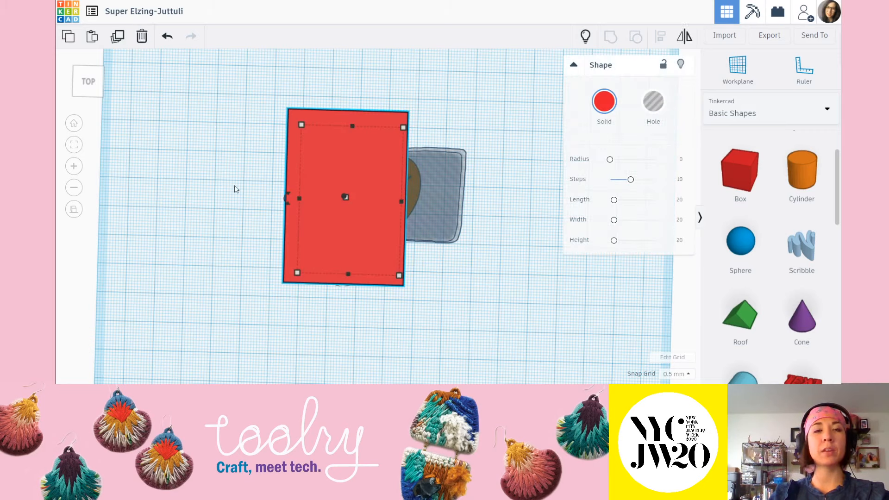
left_click(479, 309)
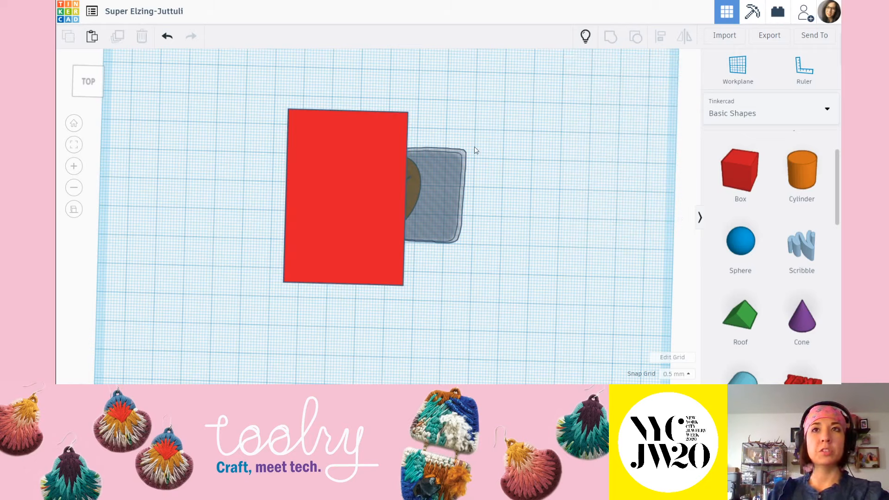
key("ctrl+z")
key("ctrl+z")
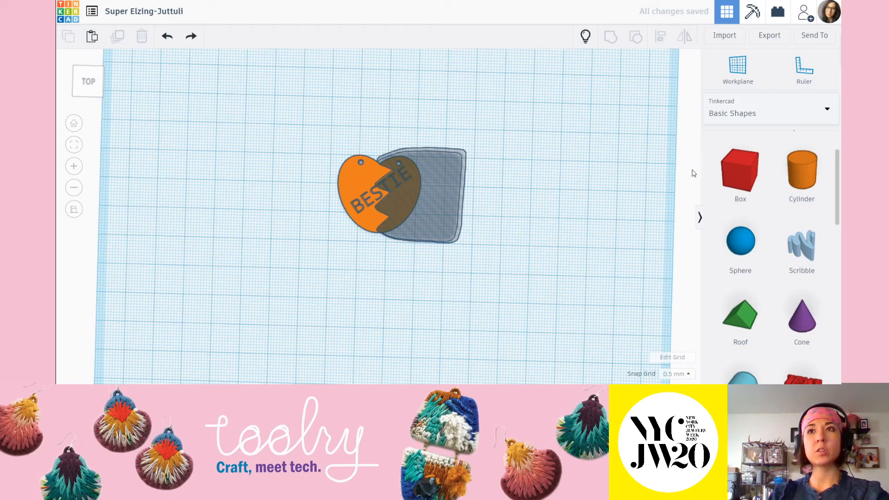
Step: Place a solid box over the heart and stretch it to cover the whole BES side, overlapping the zigzag edge
left_click_drag(740, 172, 370, 162)
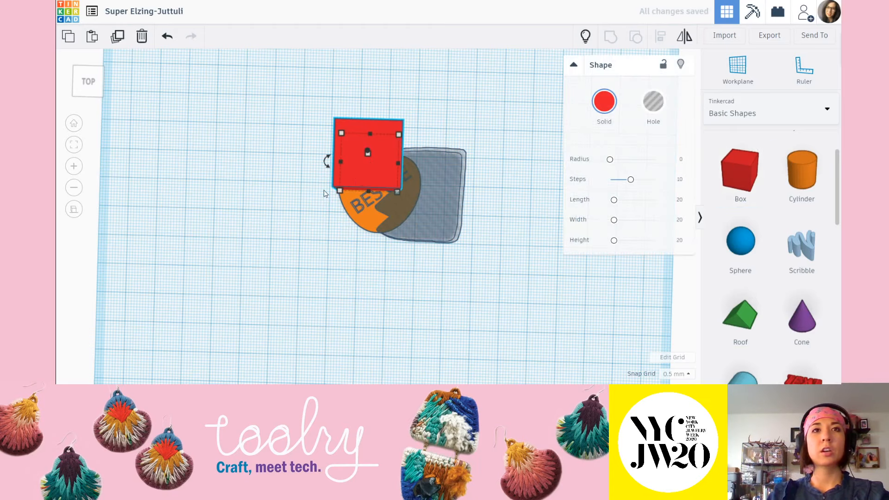
left_click_drag(339, 191, 315, 261)
left_click(452, 171)
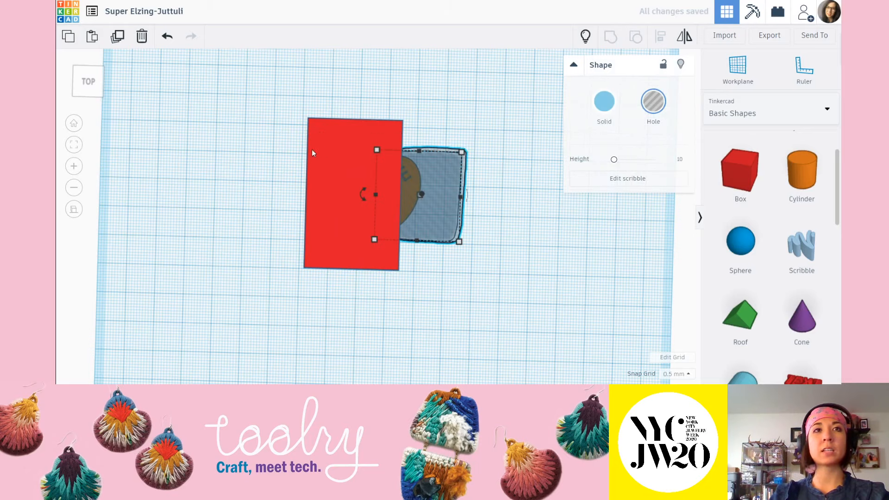
key("Escape")
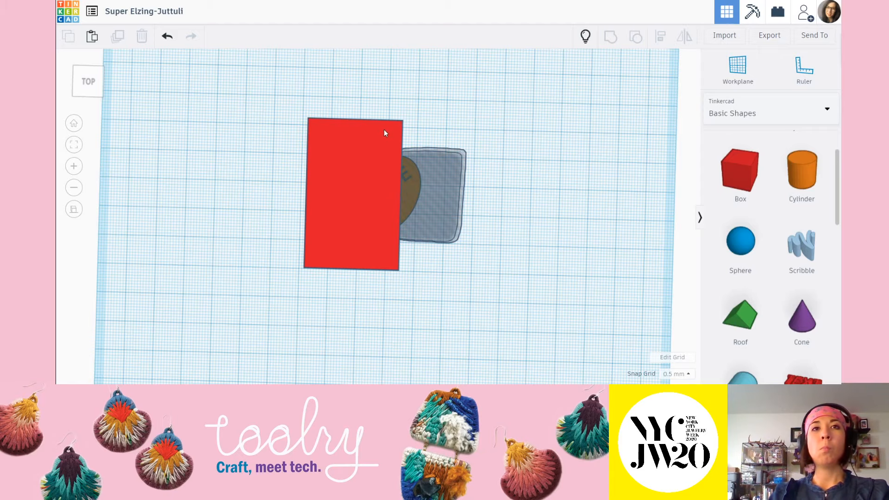
Step: Lower the height of the red box to 6 mm
right_click_drag(535, 253, 462, 160)
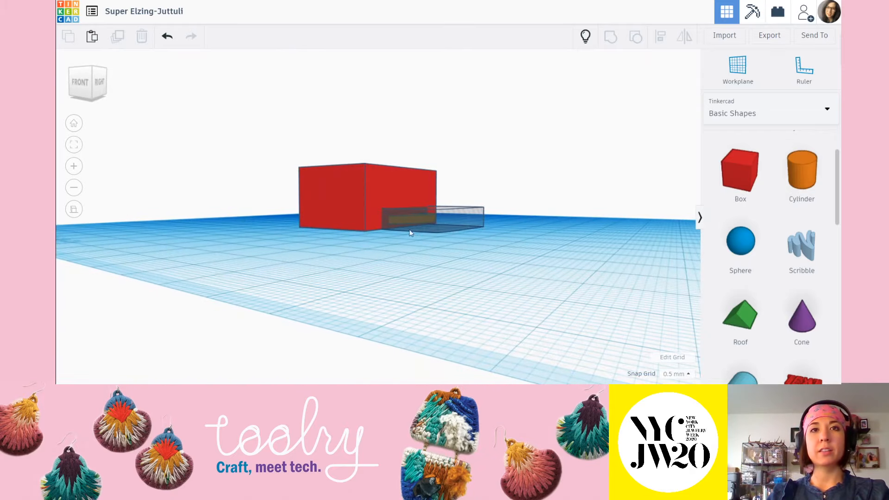
right_click_drag(410, 229, 395, 181)
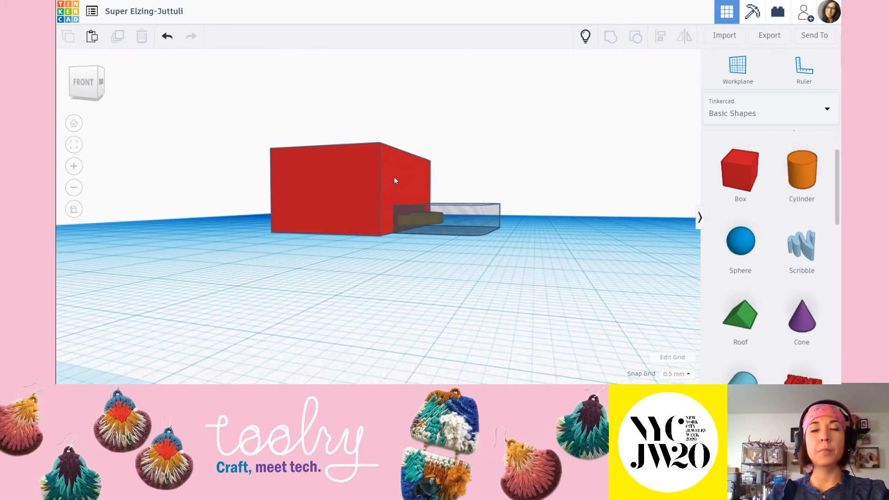
left_click(467, 222)
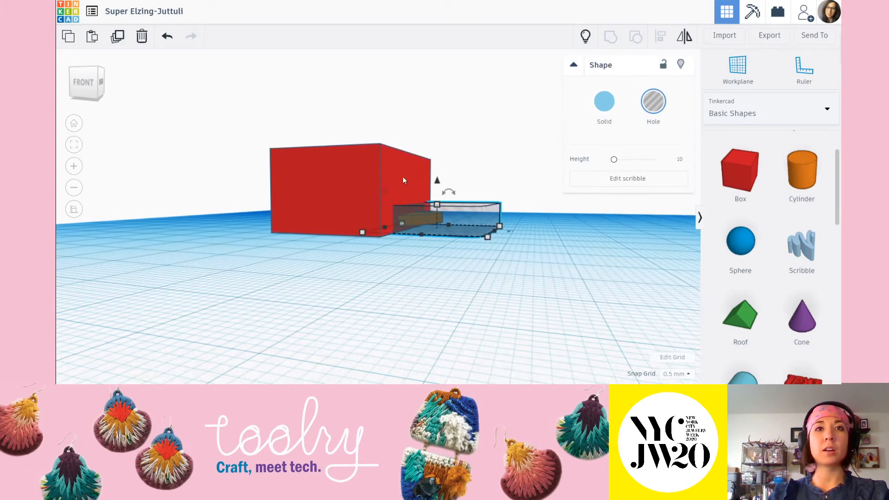
left_click(389, 164)
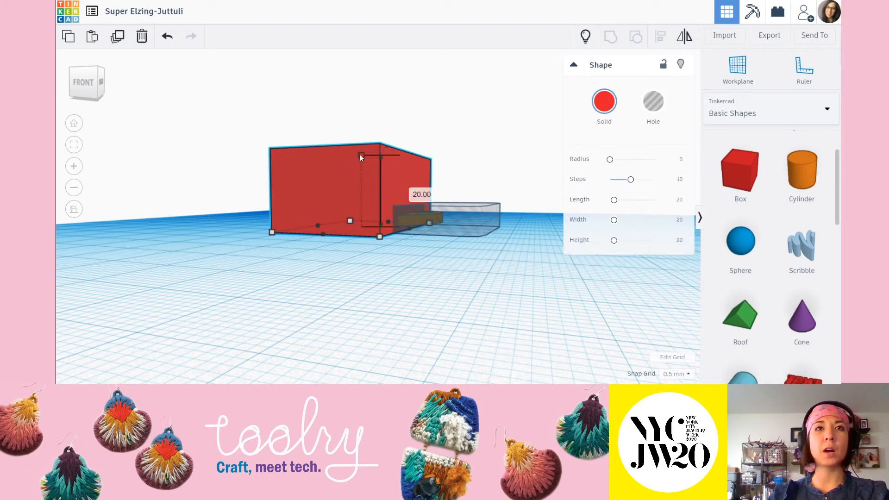
left_click_drag(360, 155, 355, 203)
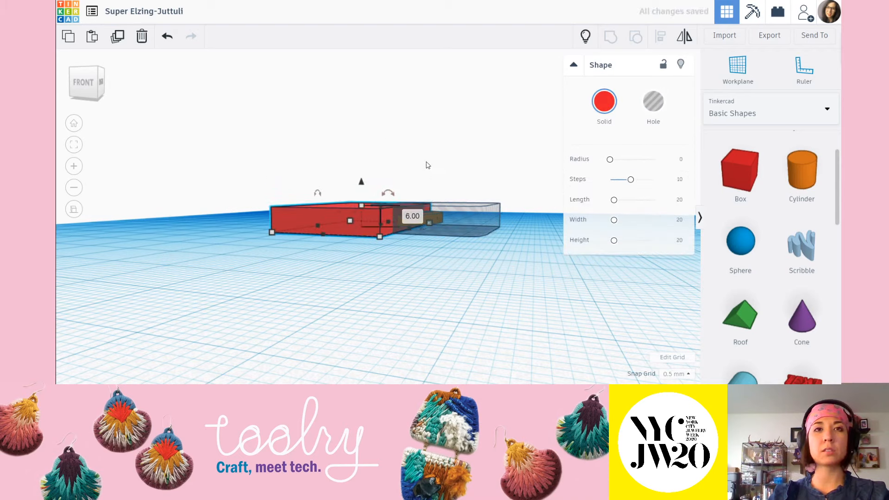
Step: Raise the height of the zigzag hole so it extends well above the red box
left_click(487, 217)
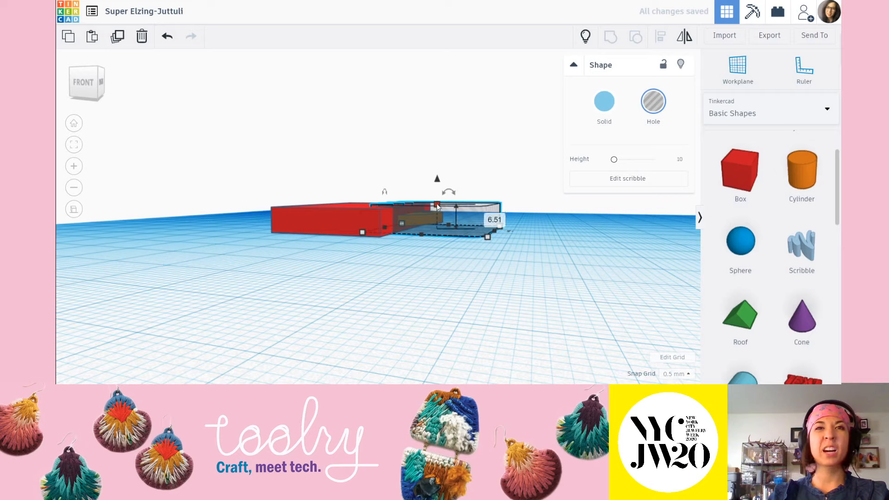
left_click_drag(437, 204, 437, 191)
left_click(499, 145)
left_click(439, 199)
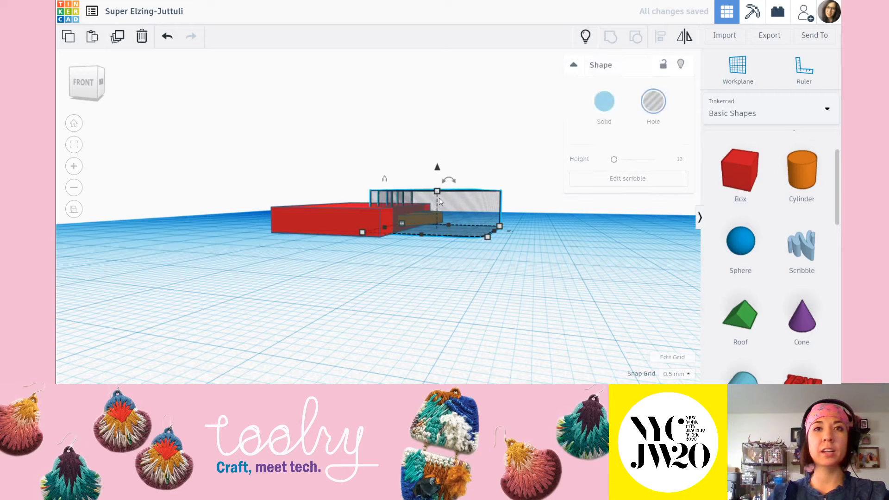
mouse_move(441, 180)
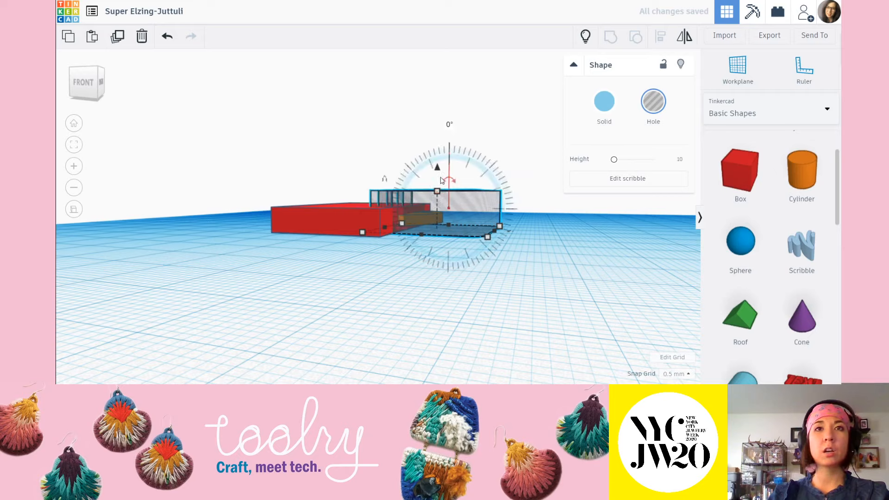
left_click(433, 300)
Step: Group the zigzag hole with the red box to cut the zigzag profile out of the box's edge
mouse_move(433, 300)
right_mouse_down()
mouse_move(442, 258)
mouse_move(376, 201)
mouse_move(407, 190)
mouse_move(440, 308)
right_mouse_up()
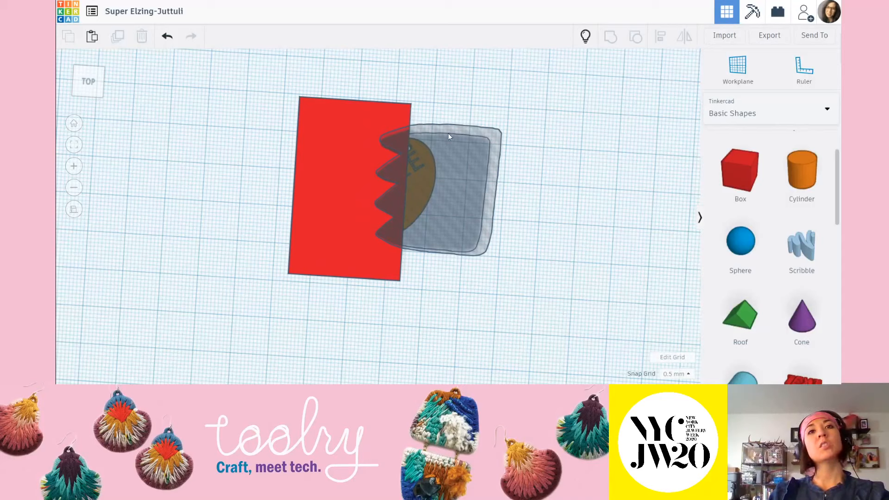
left_click(460, 154)
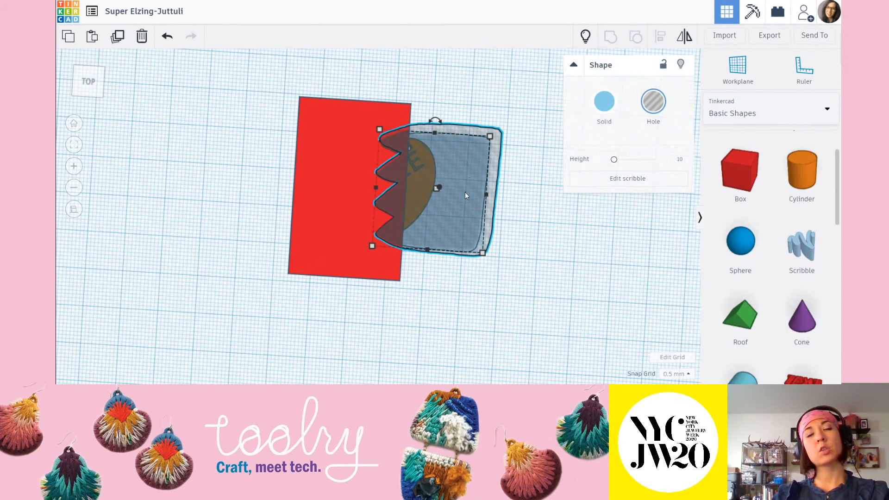
left_click(380, 119, "shift")
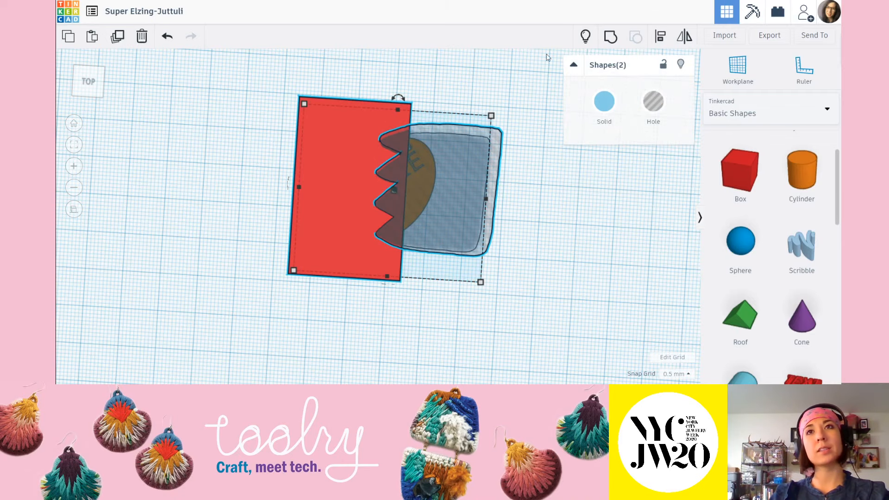
left_click(612, 39)
left_click(545, 268)
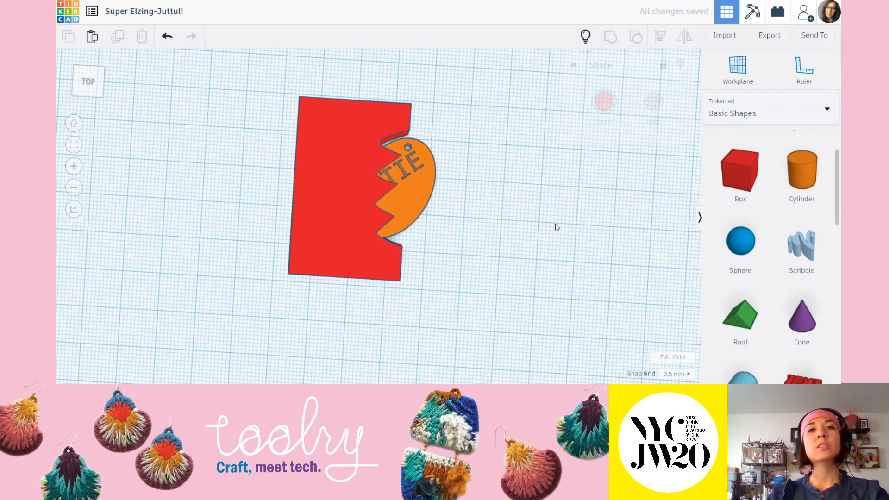
Step: Turn the zigzag-cut red box into a hole covering the BES side of the heart
mouse_move(556, 225)
right_mouse_down()
mouse_move(532, 267)
mouse_move(500, 262)
right_mouse_up()
left_click(333, 142)
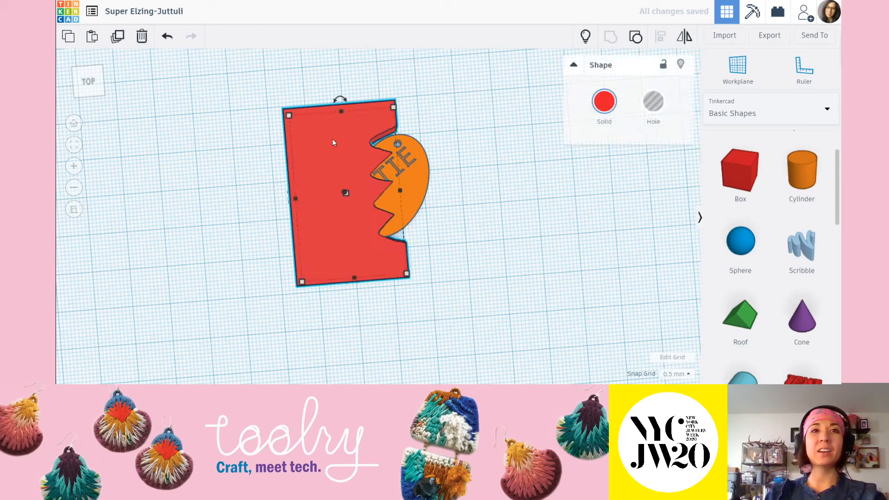
left_click(653, 101)
left_click(544, 245)
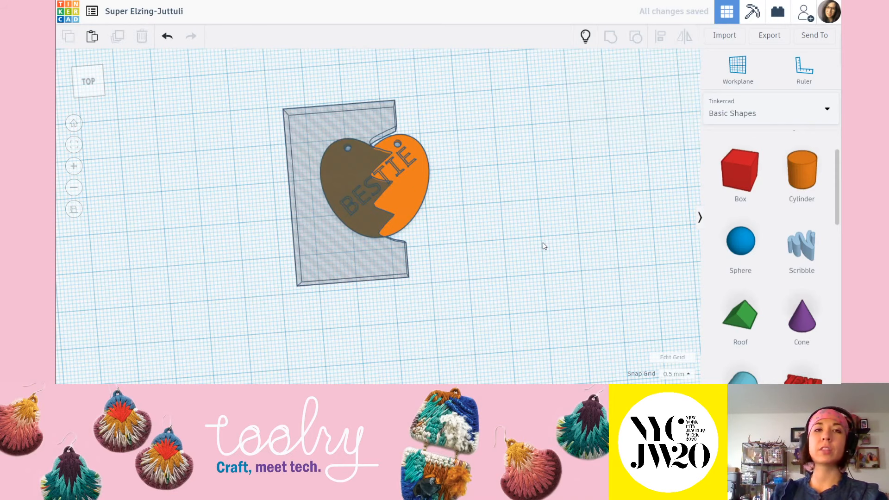
Step: Undo the hole conversion, the grouping, the size changes and the box placement, back to the full heart with the zigzag hole
key("ctrl+z")
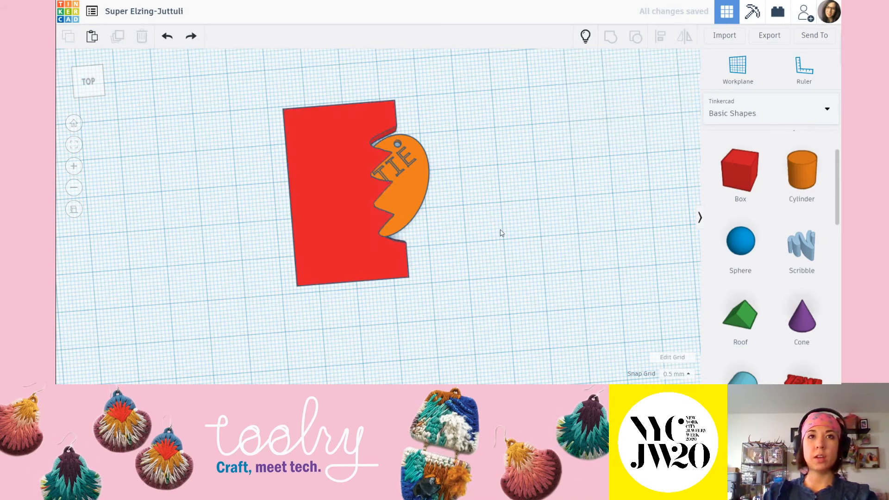
key("ctrl+z")
key("ctrl+z")
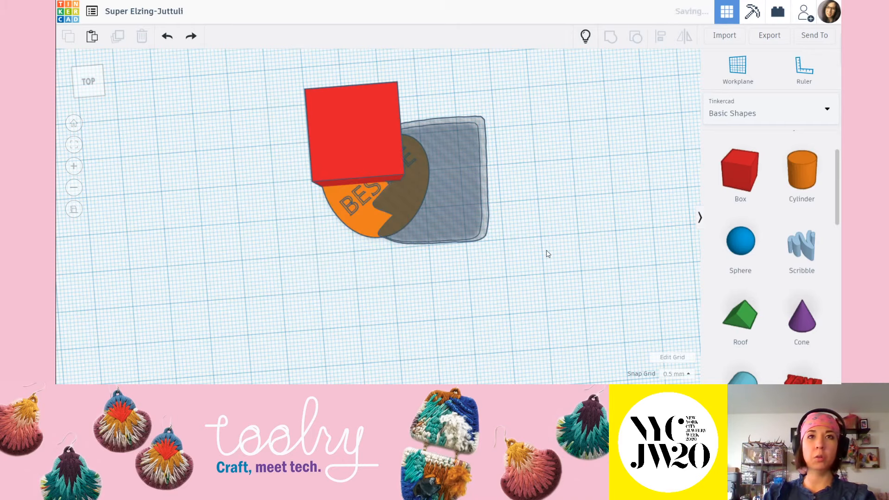
key("ctrl+z")
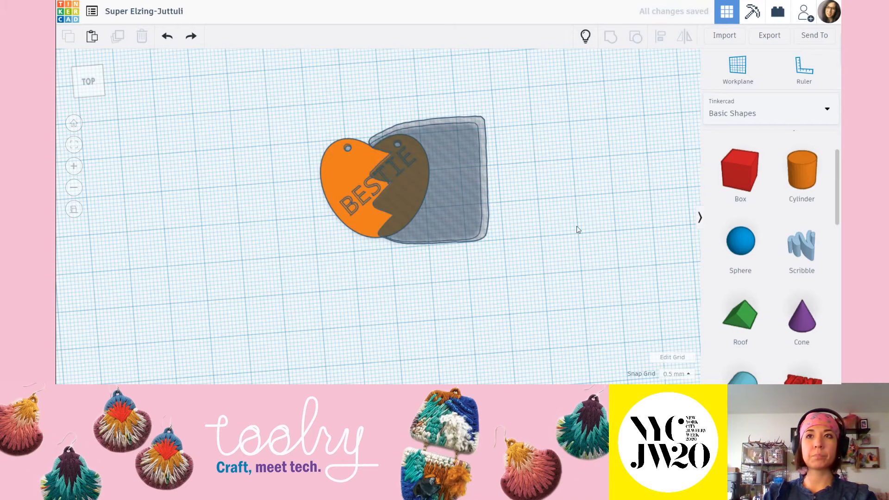
Step: Add a box about 29.5 by 50.5 mm covering the BES side of the heart and overlapping the zigzag hole's toothed edge
right_click_drag(485, 240, 438, 173)
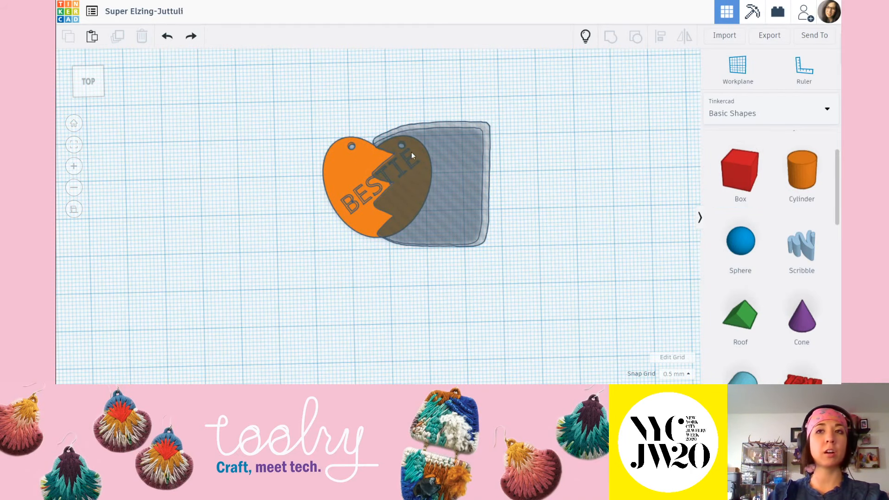
left_click_drag(740, 177, 325, 134)
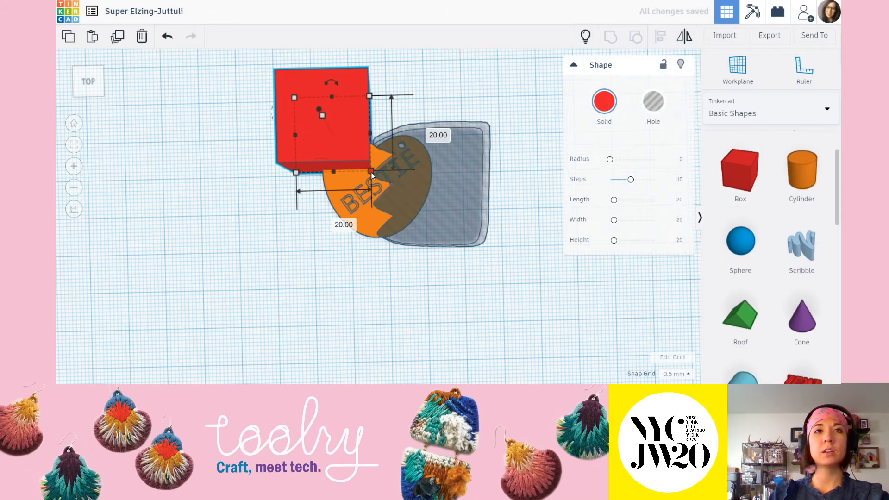
left_click_drag(370, 172, 410, 285)
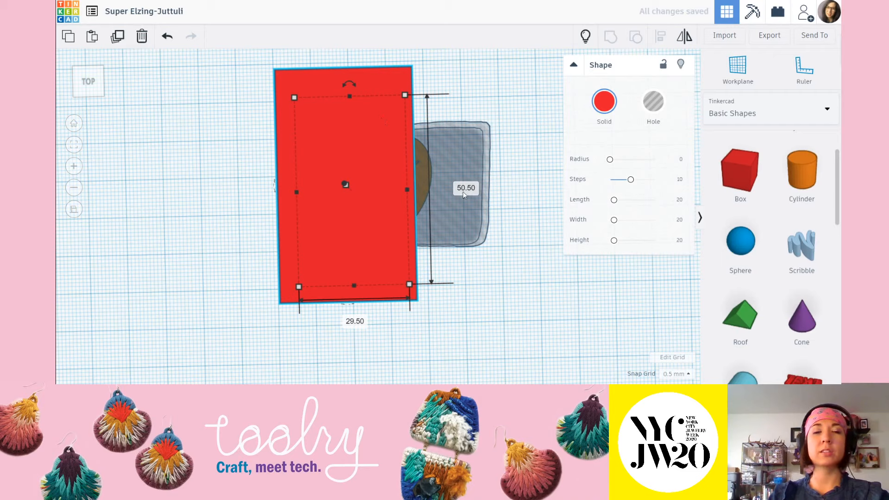
left_click(546, 143)
left_click(464, 151)
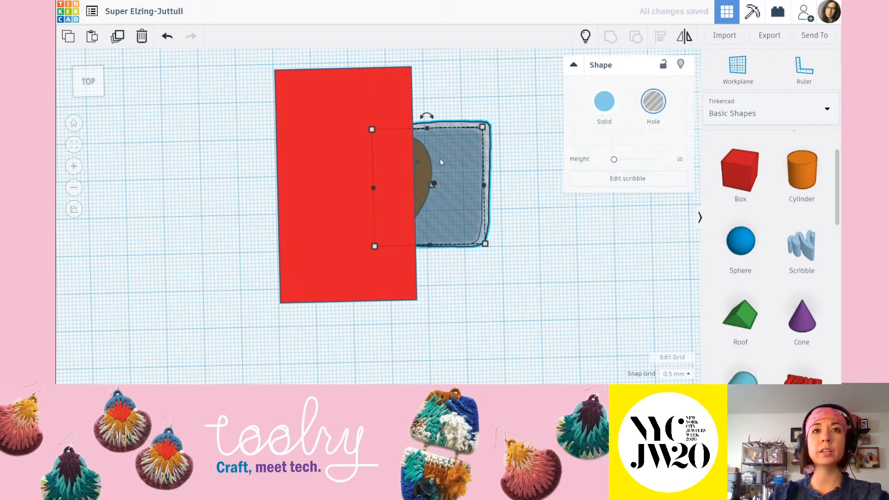
left_click(455, 89)
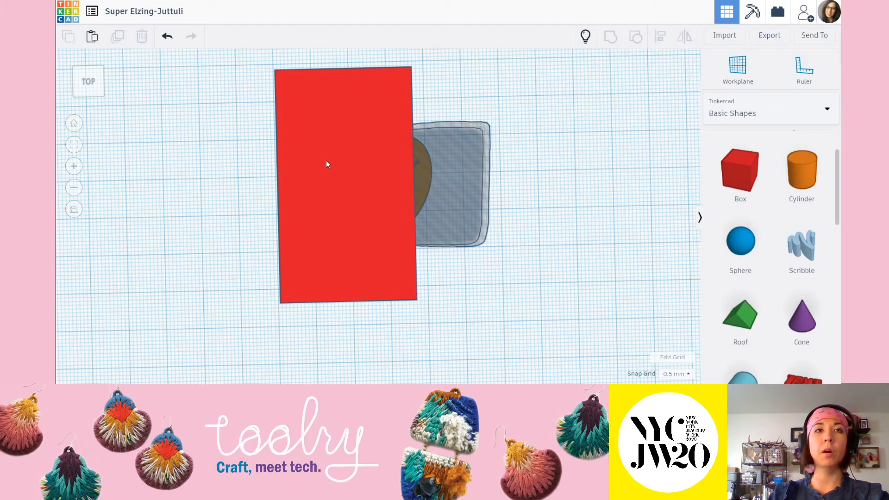
Step: Raise the height of the zigzag hole and lower the red box so the hole rises above the box
right_click_drag(545, 283, 512, 204)
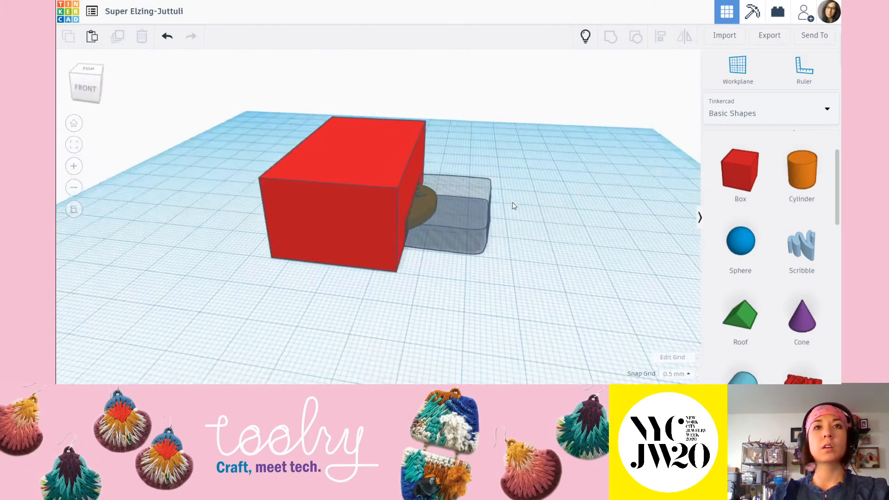
left_click(460, 215)
right_click_drag(511, 284, 430, 207)
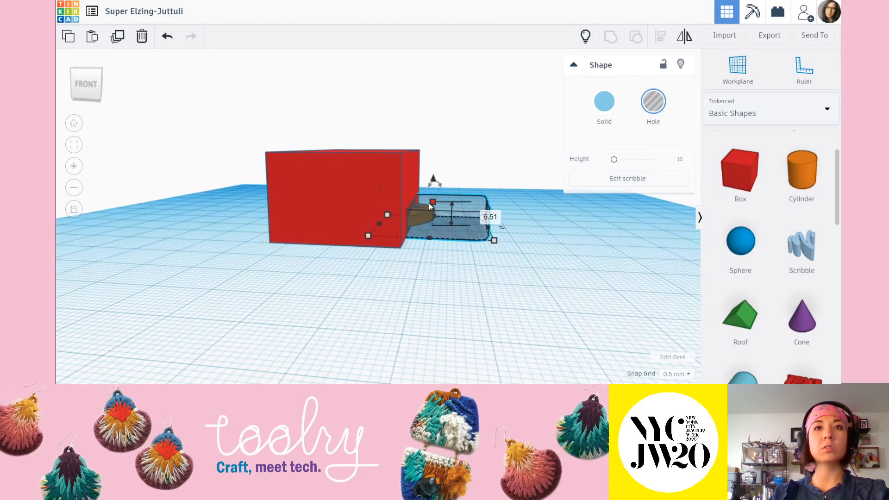
left_click_drag(433, 203, 434, 175)
left_click(474, 104)
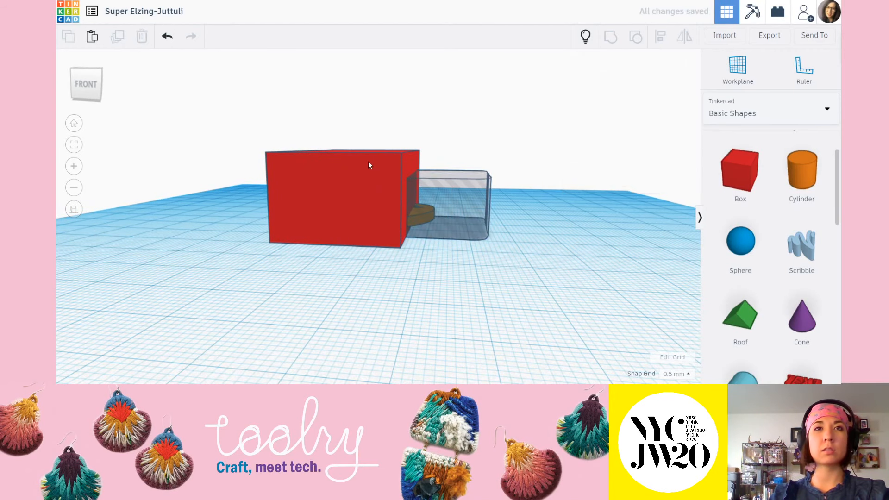
left_click(369, 160)
left_click_drag(358, 151, 358, 184)
left_click(405, 152)
Step: Group the zigzag hole with the red box to cut the zigzag profile out of the box's edge
mouse_move(423, 205)
right_mouse_down()
mouse_move(419, 250)
mouse_move(397, 233)
mouse_move(440, 156)
mouse_move(459, 271)
mouse_move(456, 312)
right_mouse_up()
left_click(449, 159)
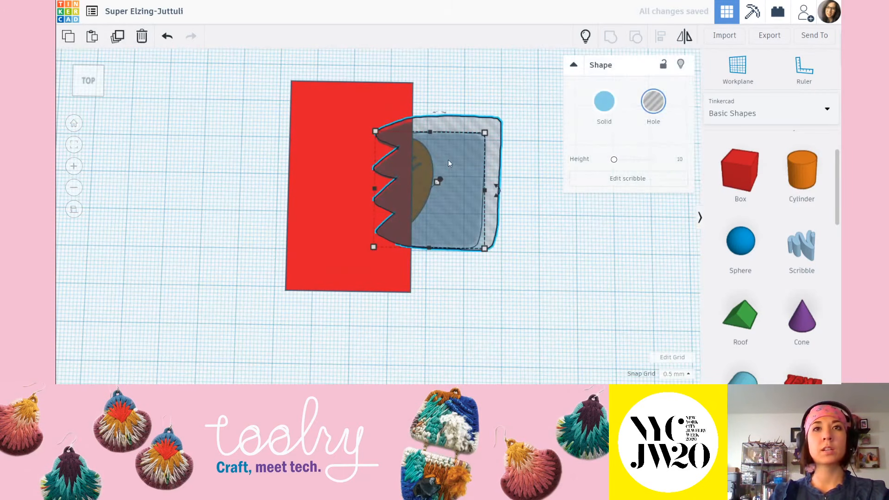
left_click(377, 104, "shift")
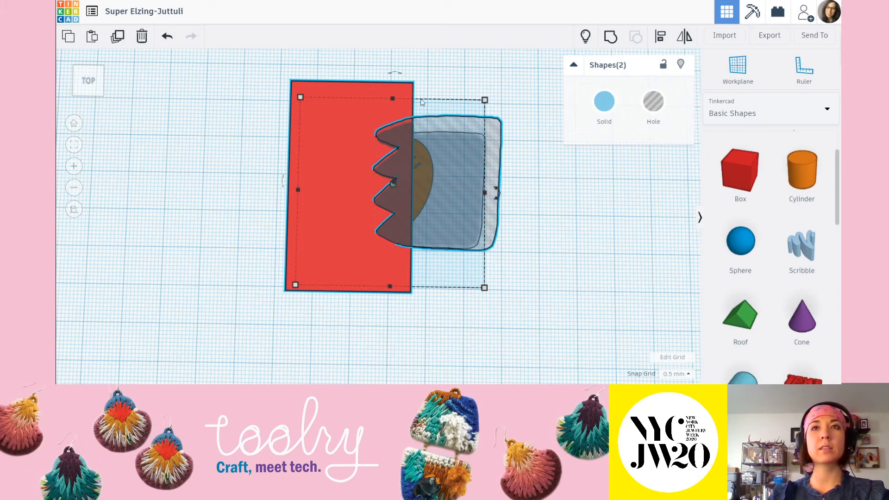
left_click(610, 36)
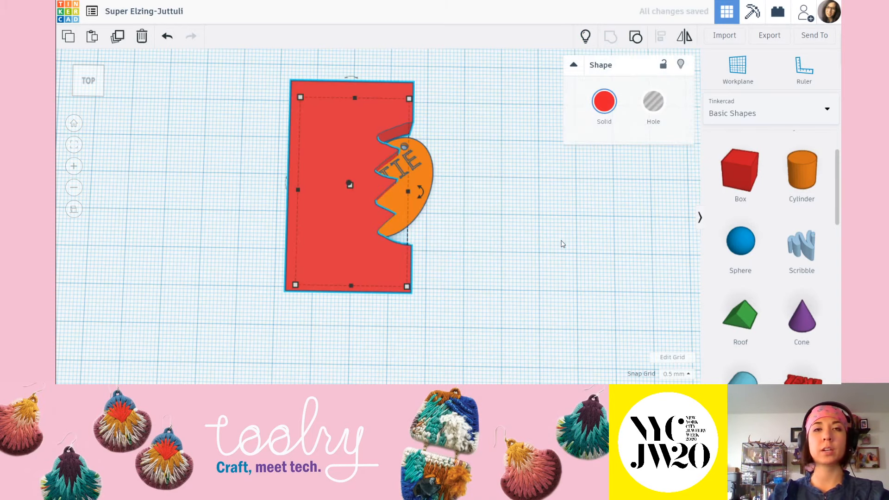
left_click(436, 162)
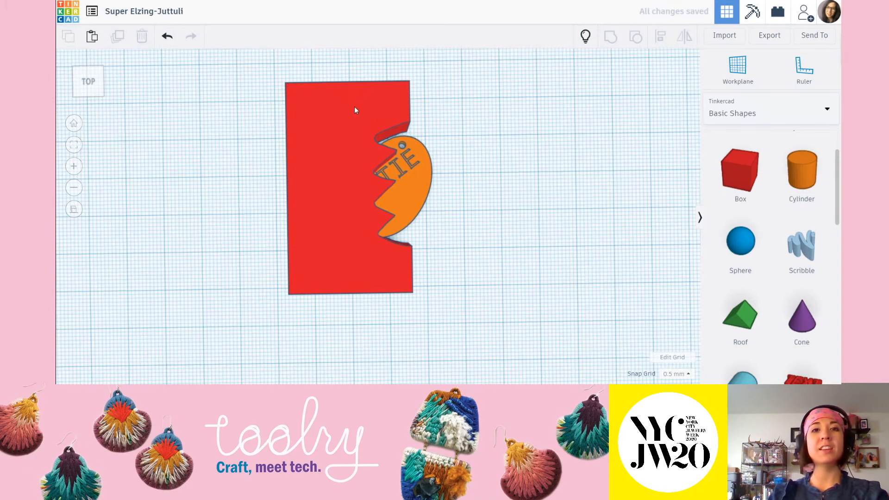
Step: Turn the zigzag-cut box into a hole over the BES side of the heart
left_click(354, 107)
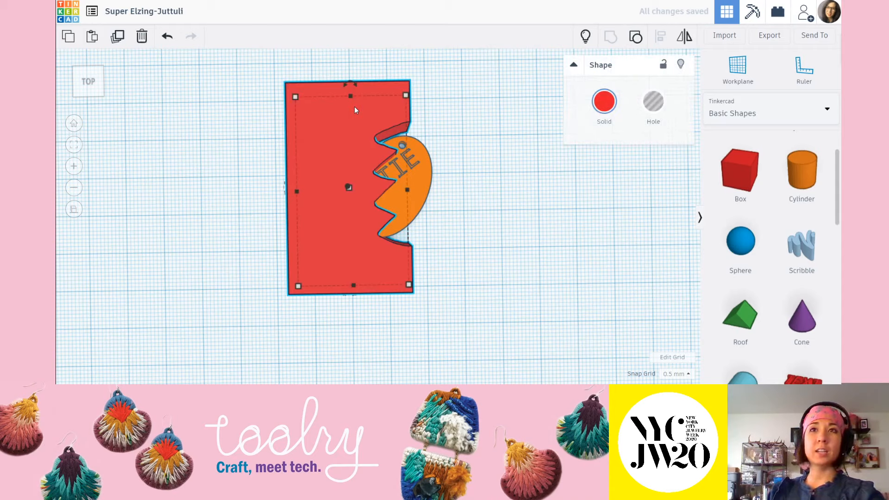
left_click(653, 103)
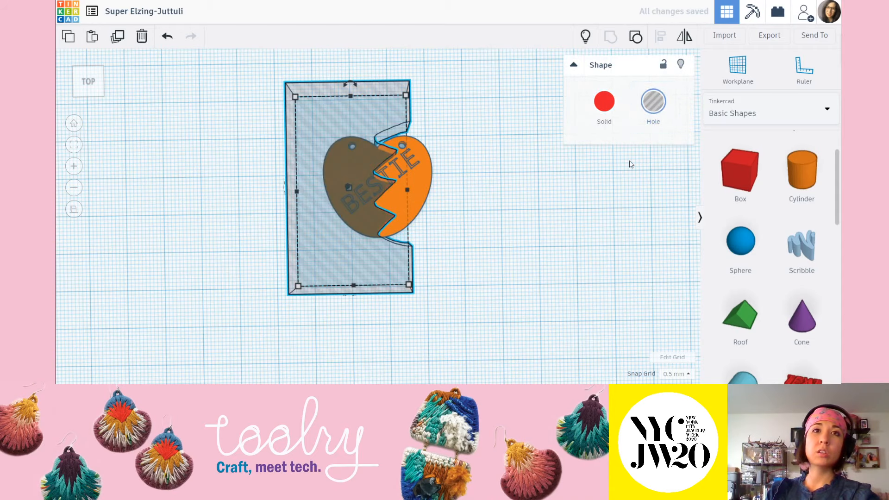
left_click(519, 228)
right_click_drag(512, 232, 507, 247)
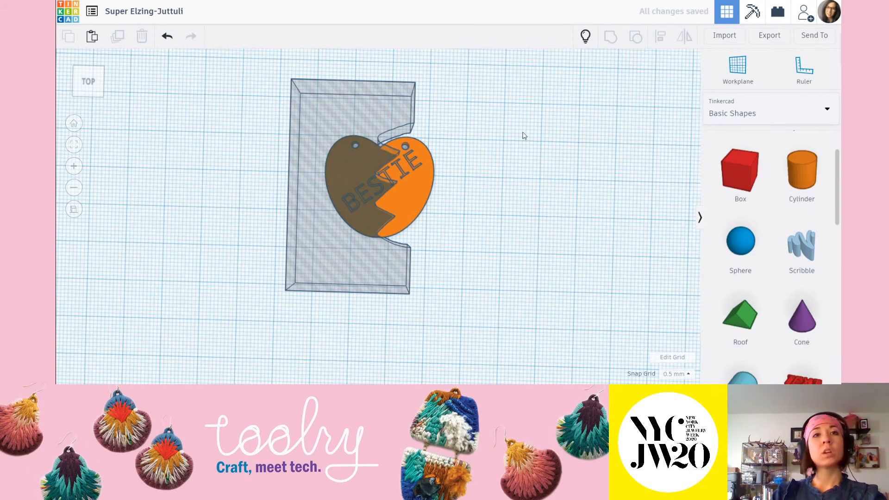
Step: Group the zigzag-edged box hole with the heart to cut it down to the TIE half
left_click_drag(503, 102, 470, 116)
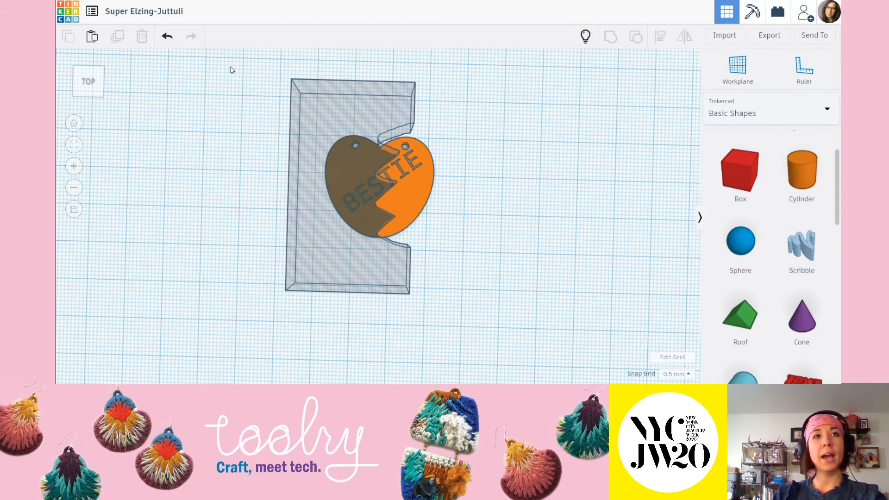
left_click_drag(230, 64, 511, 341)
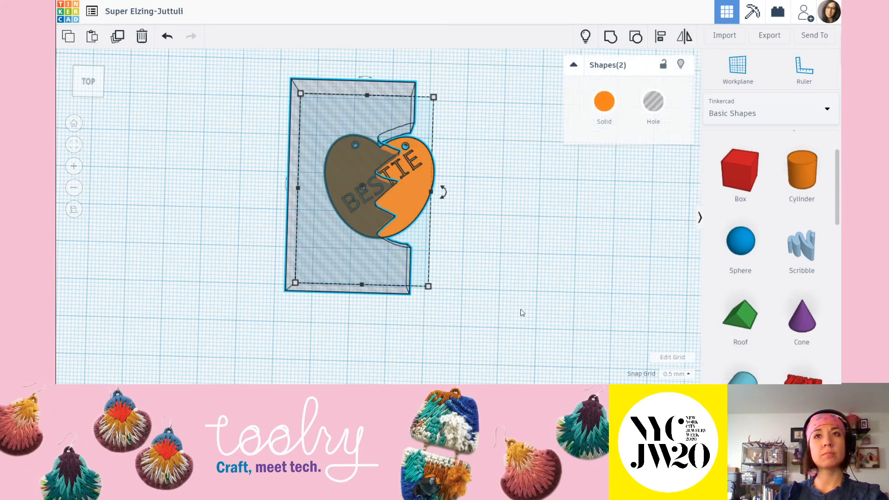
left_click(611, 37)
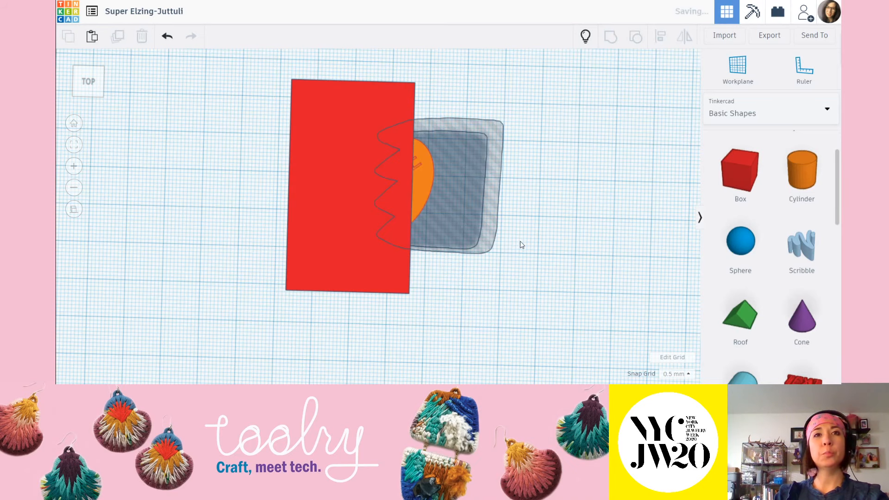
left_click(551, 257)
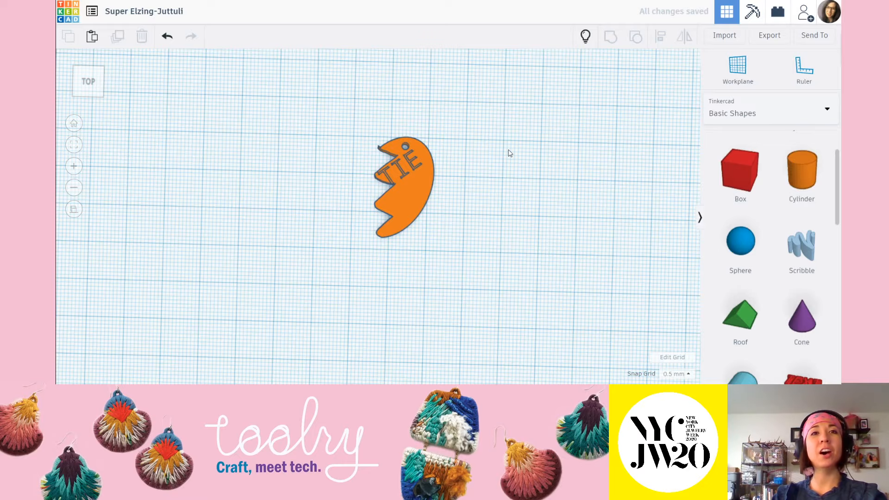
Step: Inspect the zigzag edge of the TIE half and unhide all hidden shapes
right_click_drag(359, 140, 309, 188)
middle_click_drag(309, 187, 465, 234)
scroll(407, 246, "up", 5)
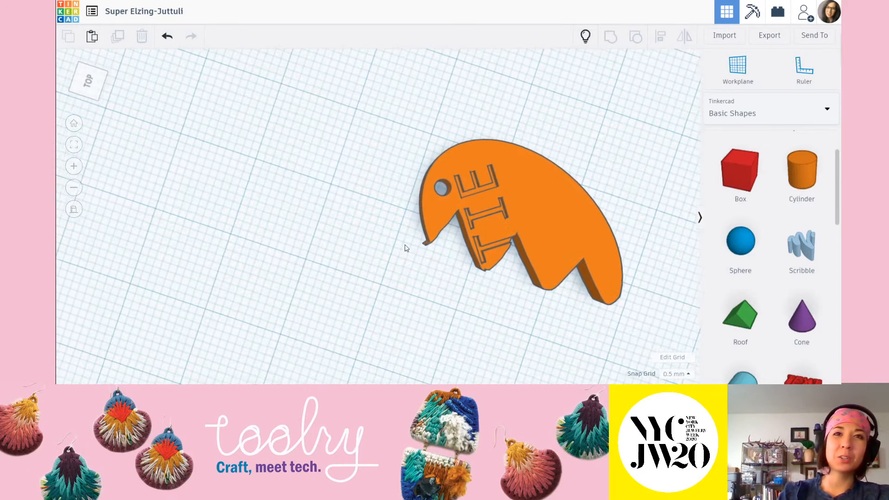
right_click_drag(442, 255, 469, 284)
middle_click_drag(470, 284, 450, 158)
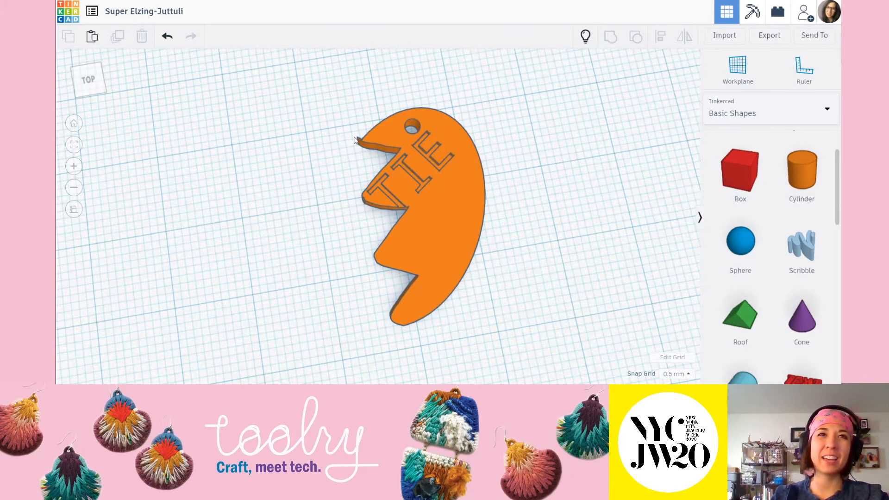
right_click_drag(354, 140, 435, 191)
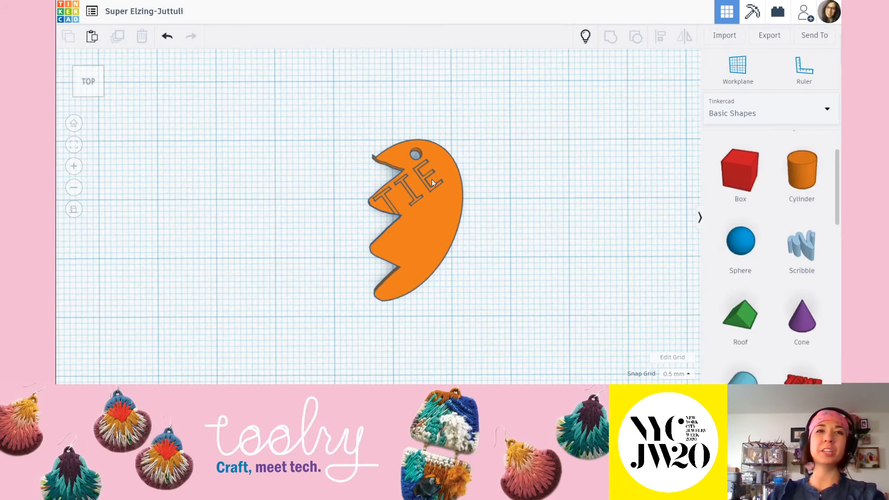
left_click(586, 36)
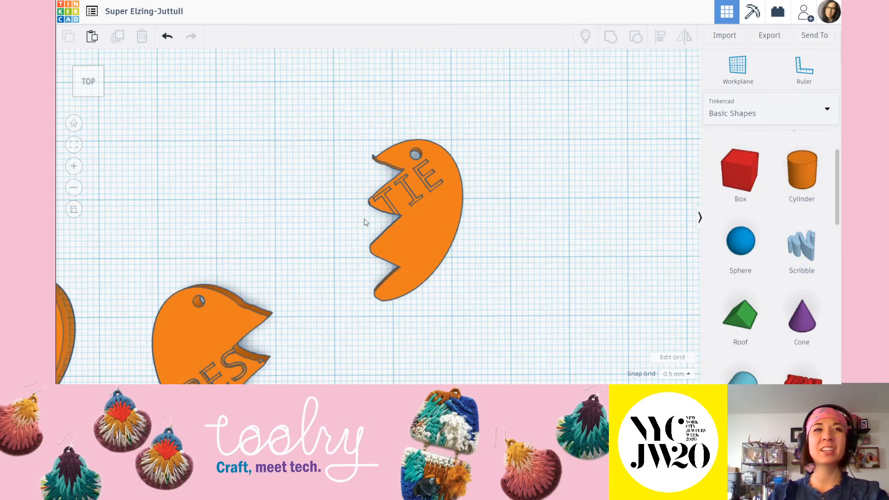
Step: Fit the BES and TIE halves together with a small gap so their zigzag edges line up as a heart
scroll(366, 221, "down", 3)
left_click_drag(252, 315, 358, 194)
left_click(530, 275)
left_click(518, 254)
left_click_drag(430, 211, 439, 204)
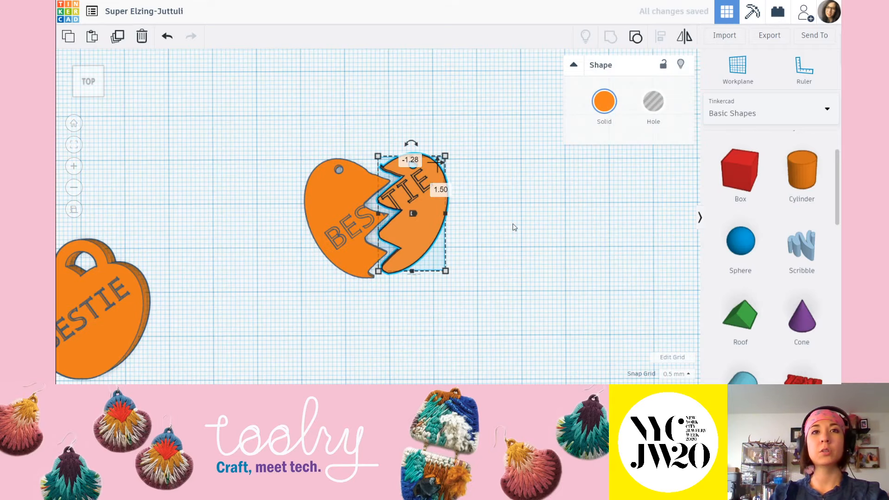
left_click(514, 227)
Step: Move the whole BESTIE charm with the hanging loop beside the split heart
scroll(496, 264, "down", 2)
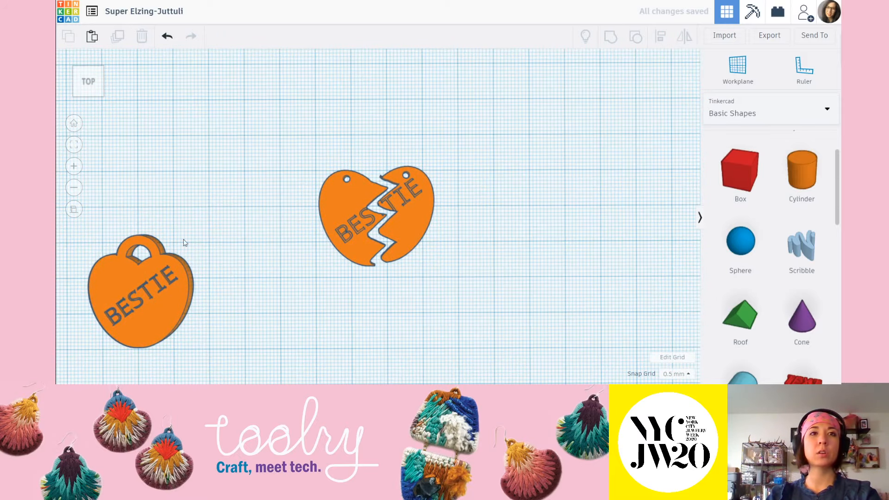
left_click_drag(139, 297, 217, 218)
right_click_drag(535, 155, 444, 191)
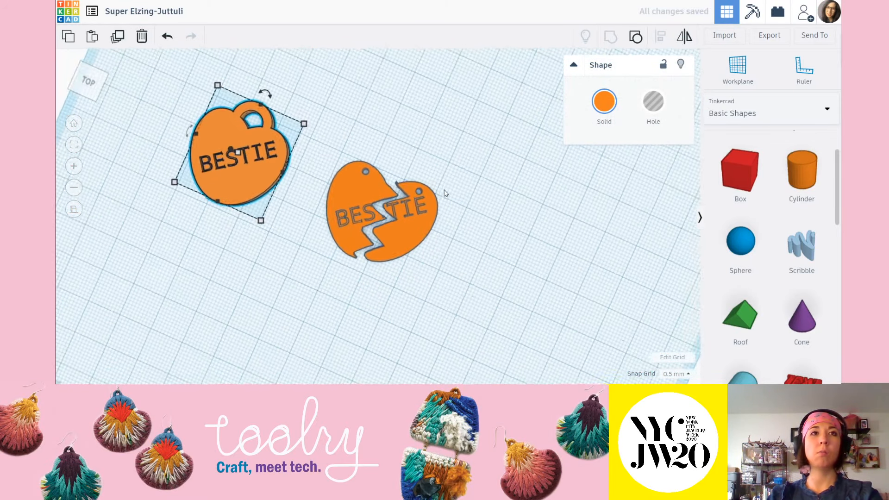
scroll(440, 208, "down", 2)
right_click_drag(412, 292, 403, 161)
left_click(435, 217)
middle_click_drag(436, 219, 459, 241)
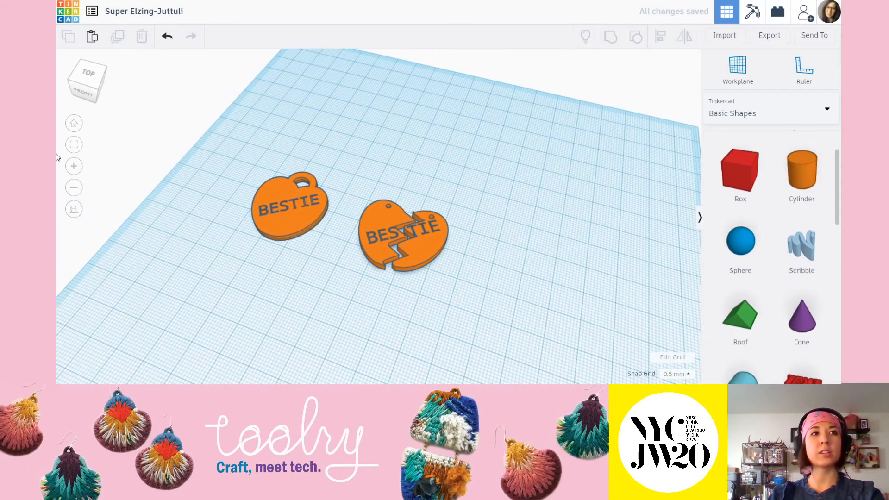
Step: Hide the whole BESTIE charm with the hanging loop so only the split heart stays visible
left_click(73, 208)
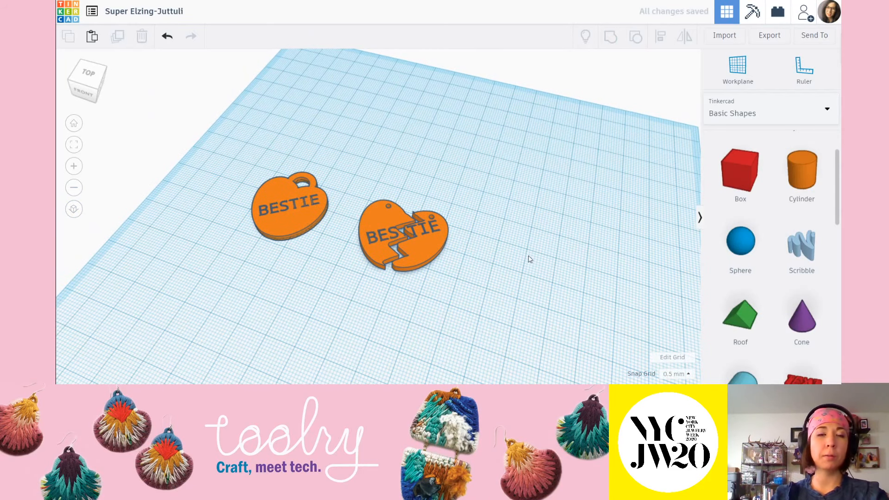
right_click_drag(530, 259, 288, 189)
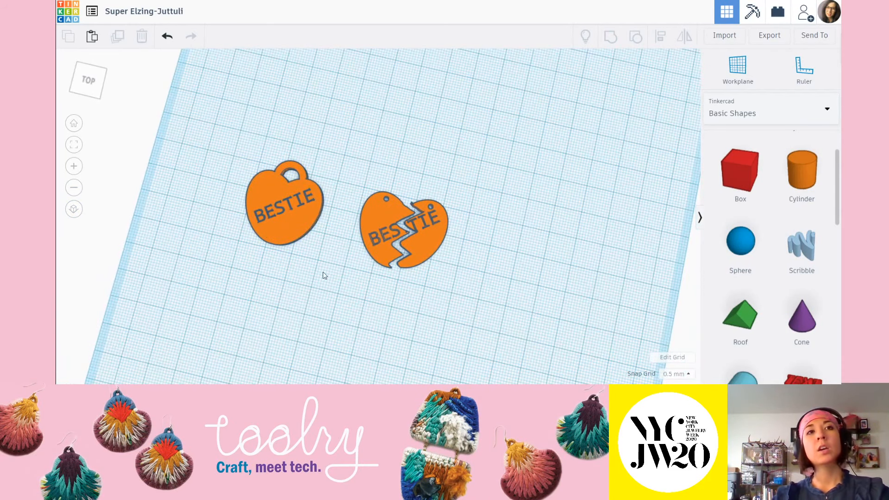
right_click_drag(324, 275, 363, 280)
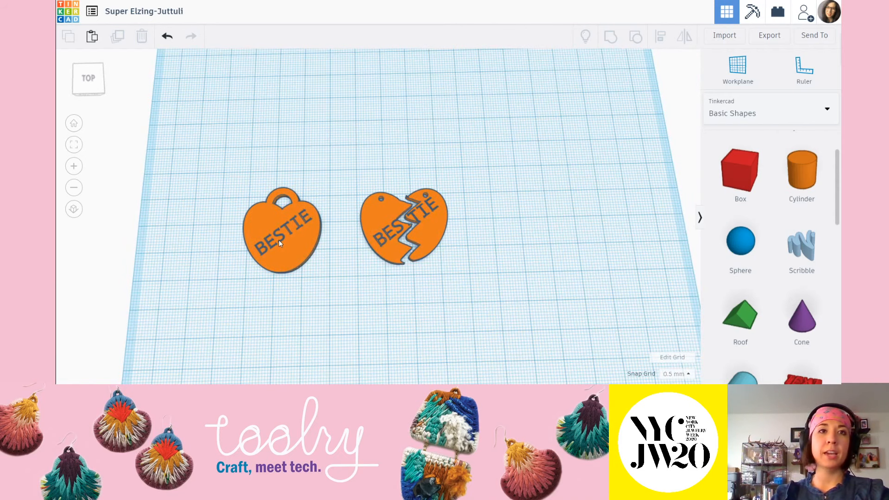
left_click(278, 240)
left_click(402, 117)
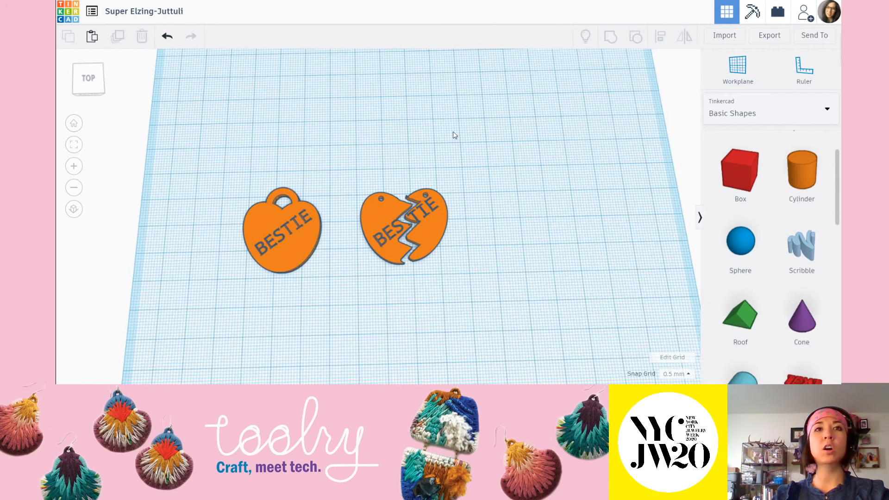
left_click(303, 223)
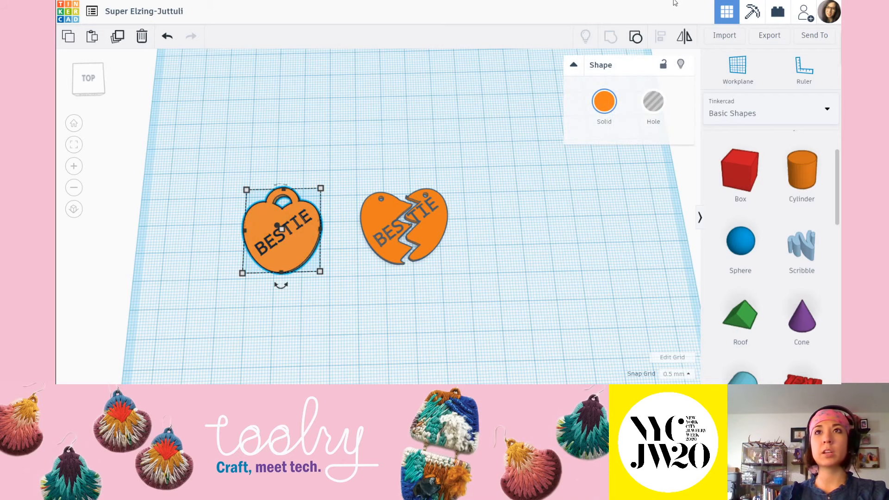
left_click(681, 64)
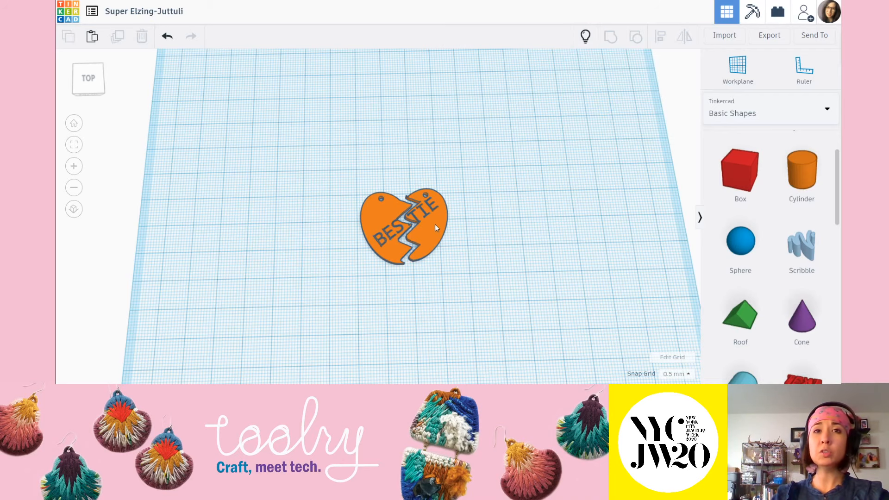
Step: Review the download formats offered for exporting everything in the design as one file
right_click_drag(435, 225, 428, 244)
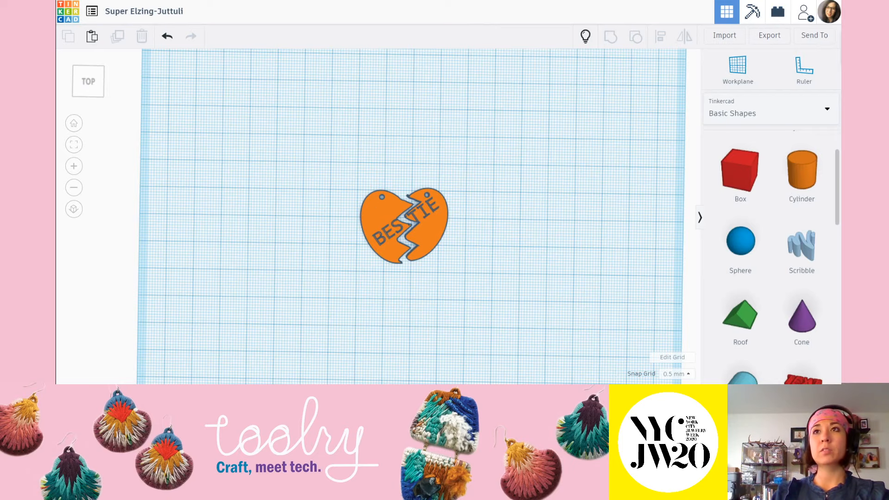
left_click(770, 36)
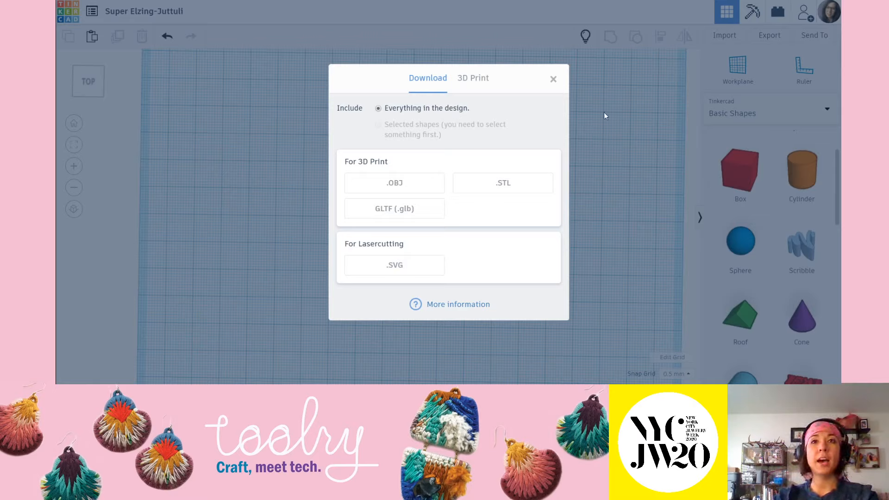
left_click(555, 81)
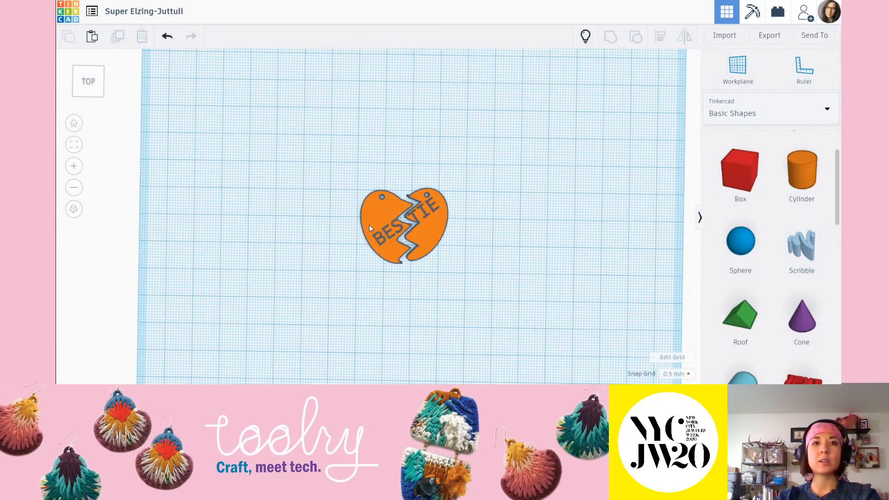
Step: Check the export options for the BES half alone and for the TIE half alone as the selected shape
left_click(369, 225)
left_click(761, 36)
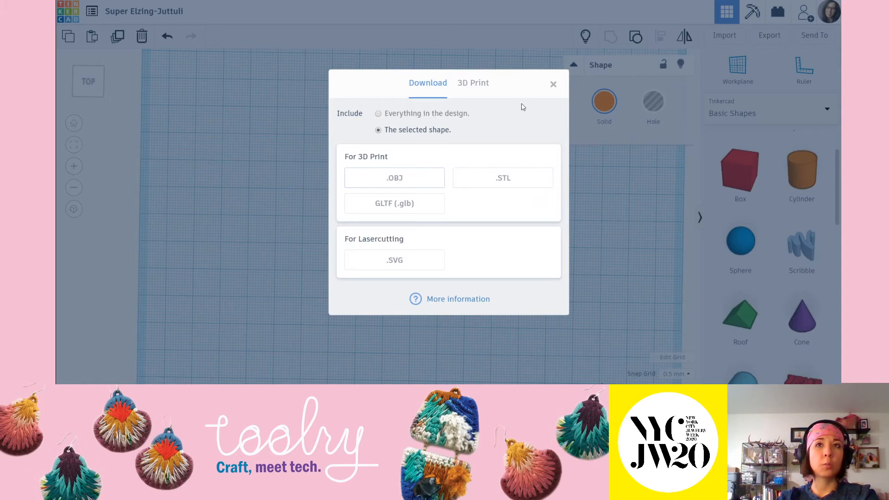
left_click(554, 84)
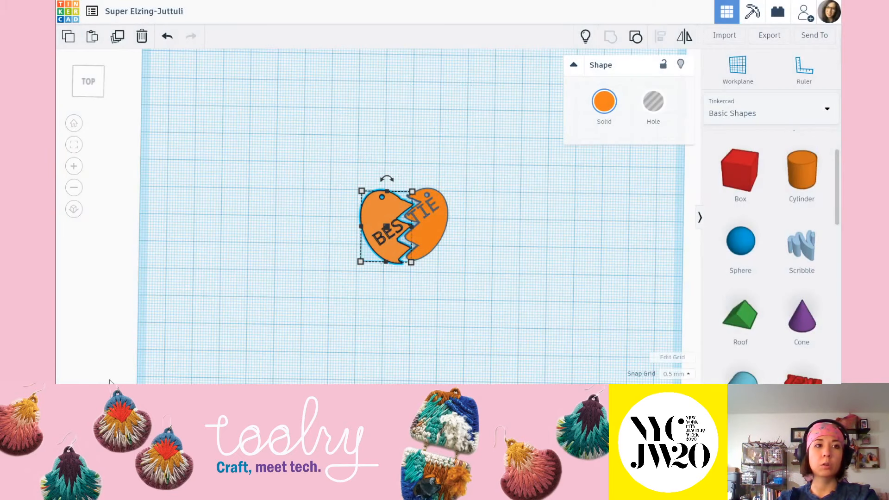
left_click(449, 307)
left_click(436, 233)
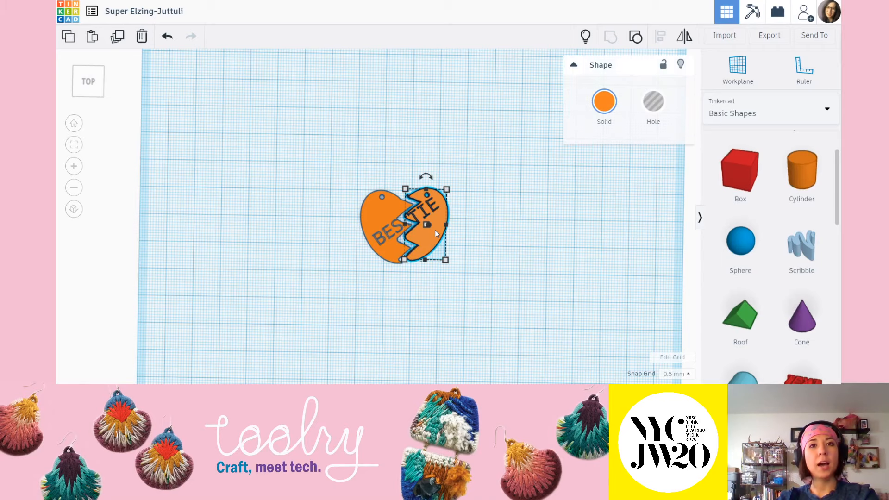
left_click(769, 36)
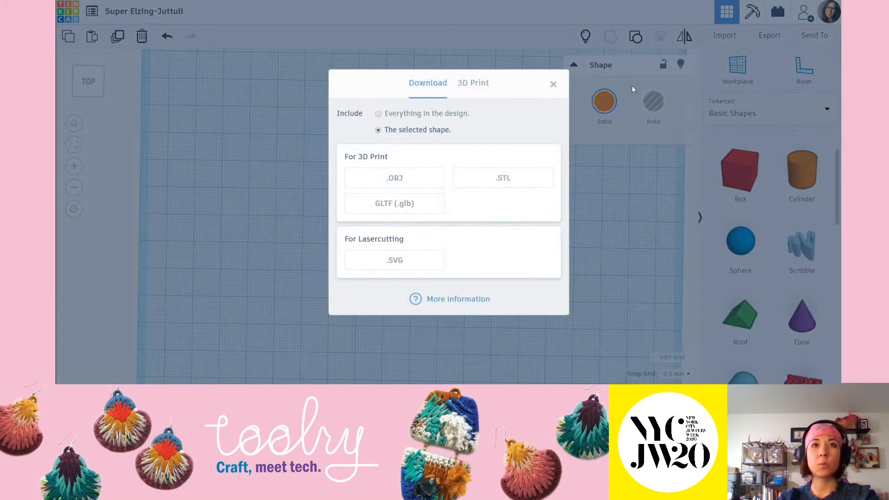
left_click(553, 83)
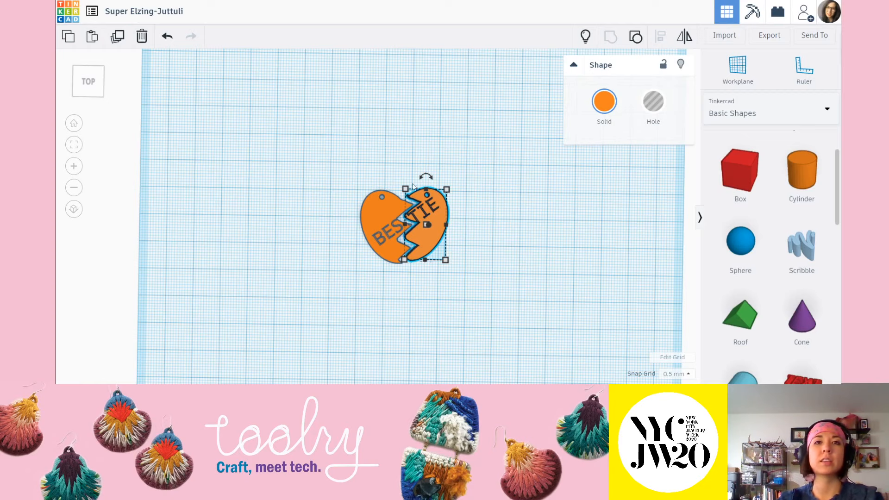
Step: Clear the selection and unhide the whole BESTIE charm with the hanging loop beside the split heart
left_click(376, 166)
right_click_drag(508, 301, 616, 56)
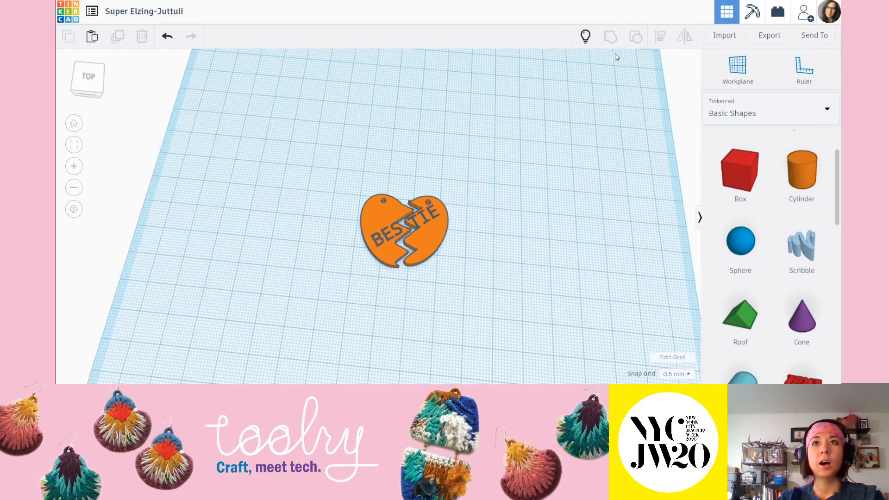
left_click(586, 36)
right_click_drag(482, 220, 528, 258)
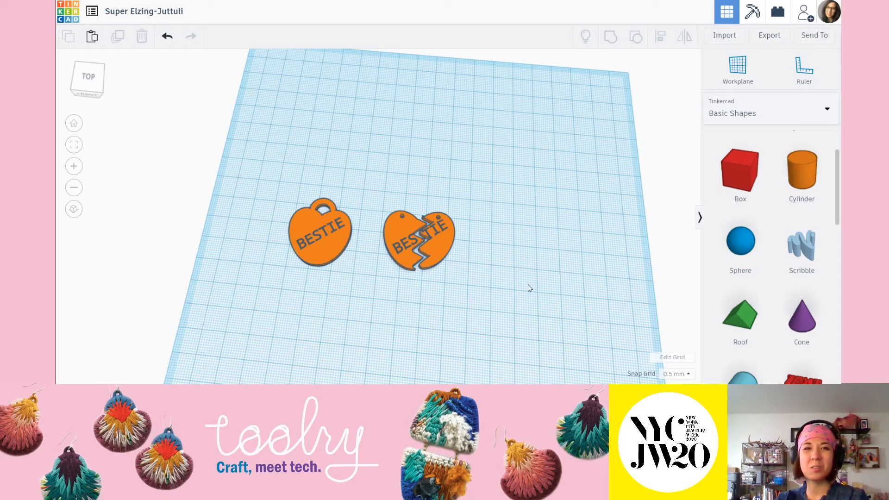
Step: Examine the whole BESTIE charm and the split heart side by side from above and from several angled views
right_click_drag(528, 285, 507, 276)
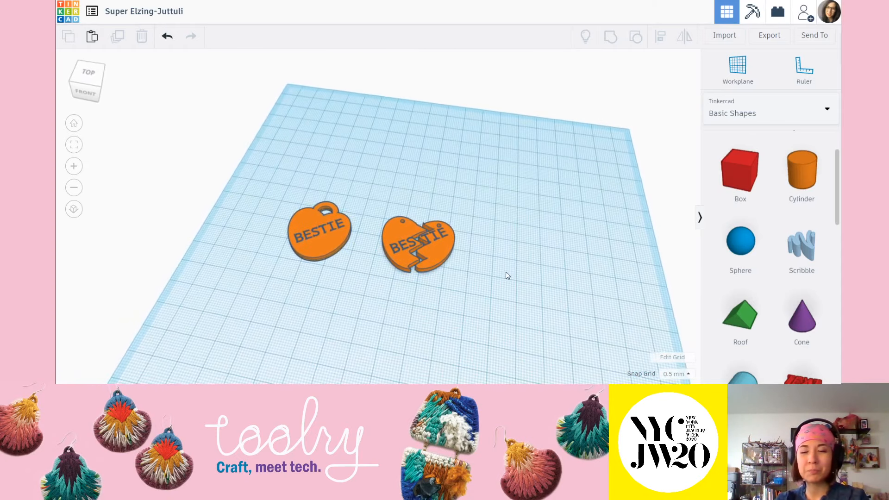
right_click_drag(484, 208, 482, 258)
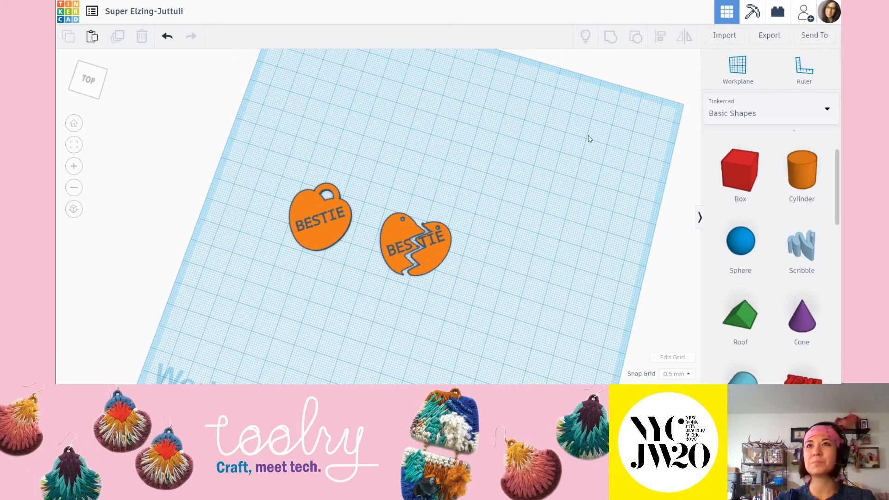
right_click_drag(589, 139, 458, 345)
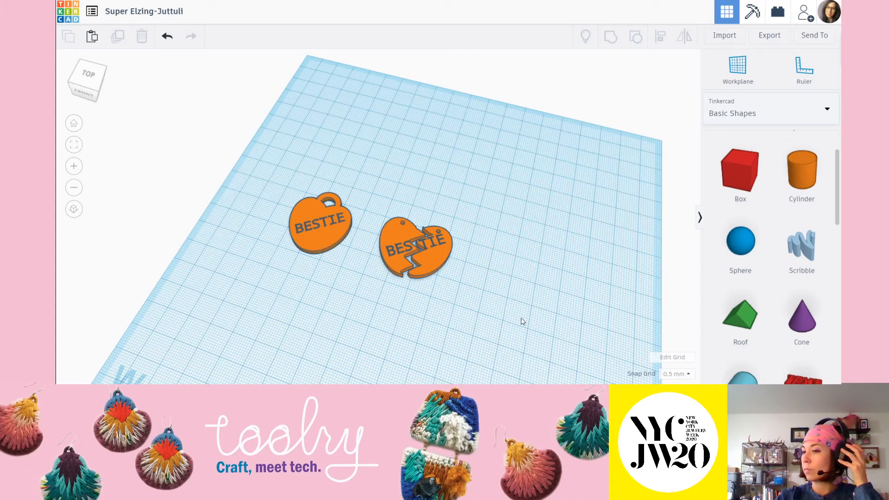
right_click_drag(514, 315, 528, 218)
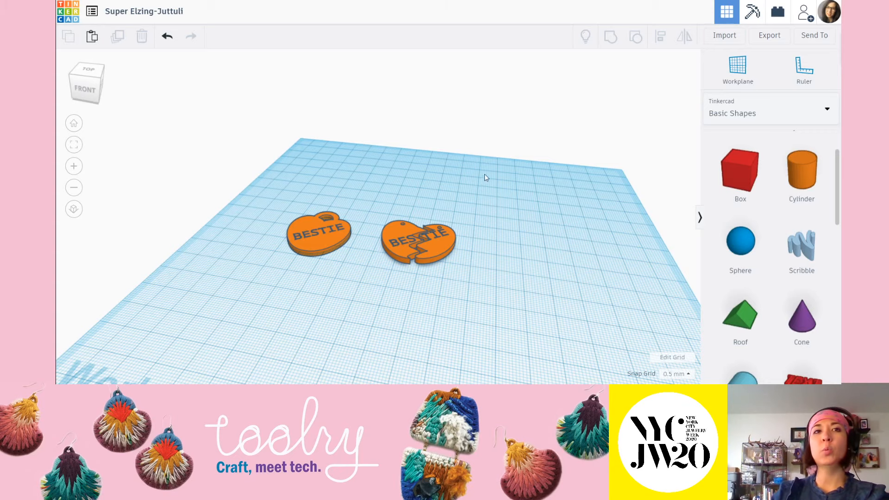
right_click_drag(356, 228, 262, 249)
scroll(291, 252, "up", 2)
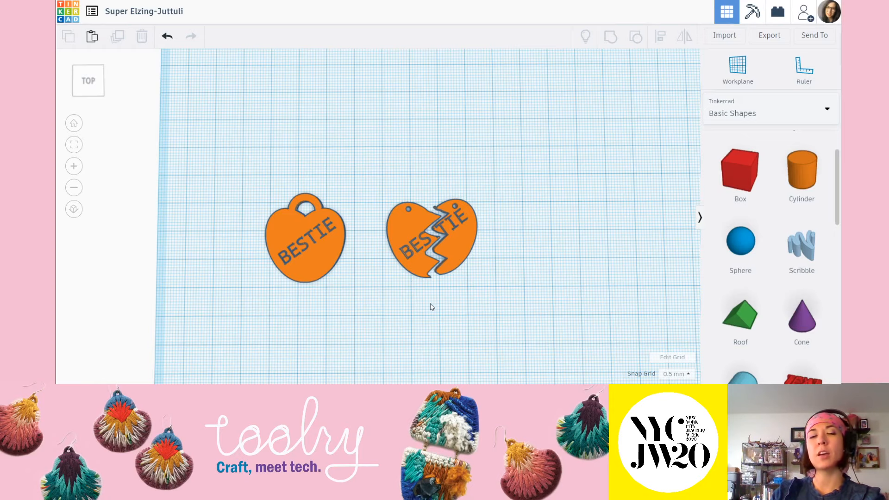
right_click_drag(428, 308, 492, 301)
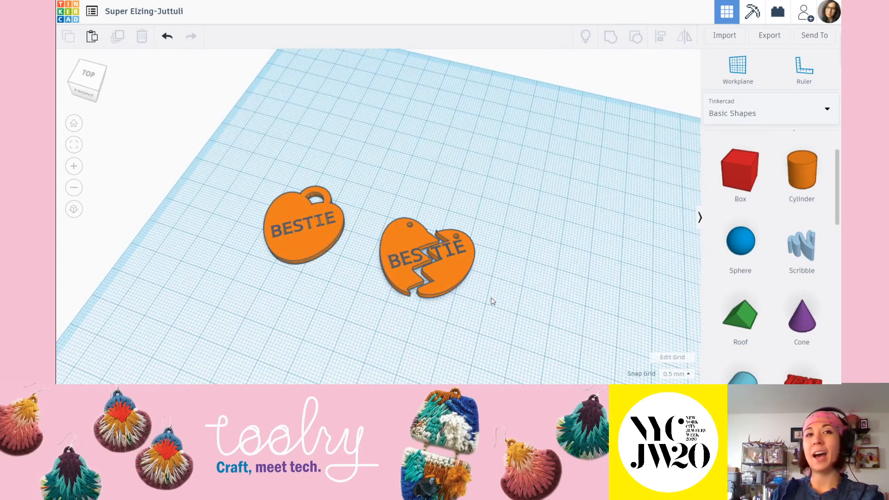